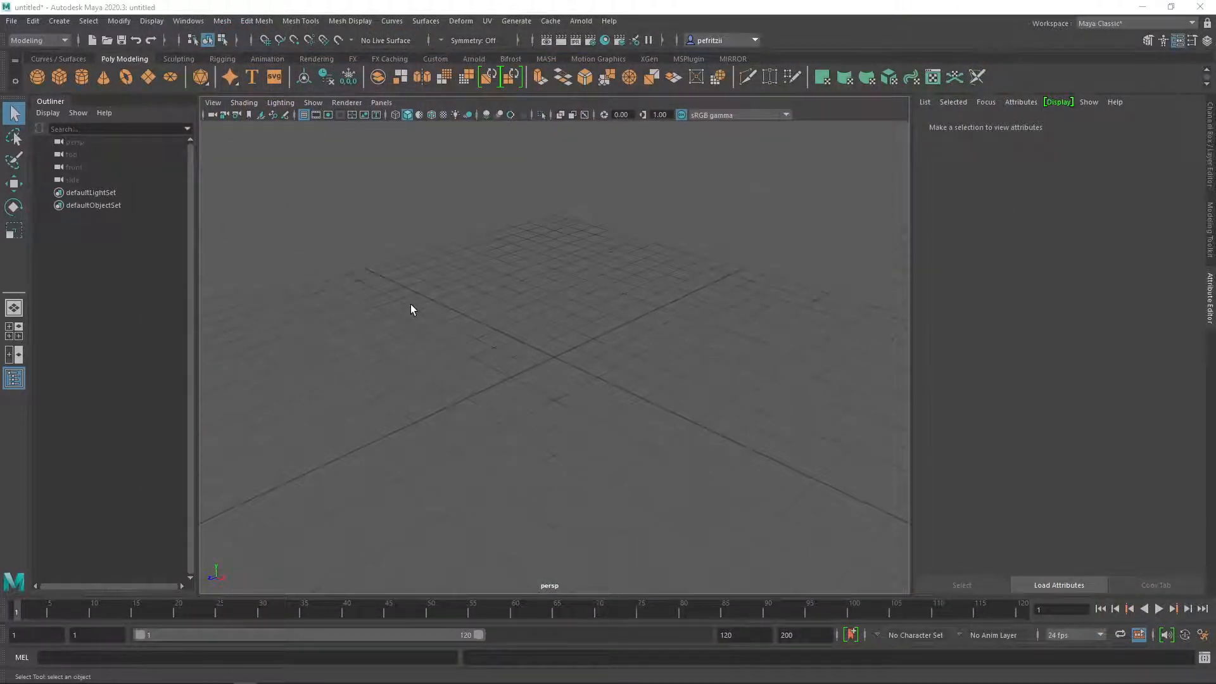
{"action": "left_click_drag", "start_coordinate": [429, 336], "coordinate": [467, 299], "text": "alt"}
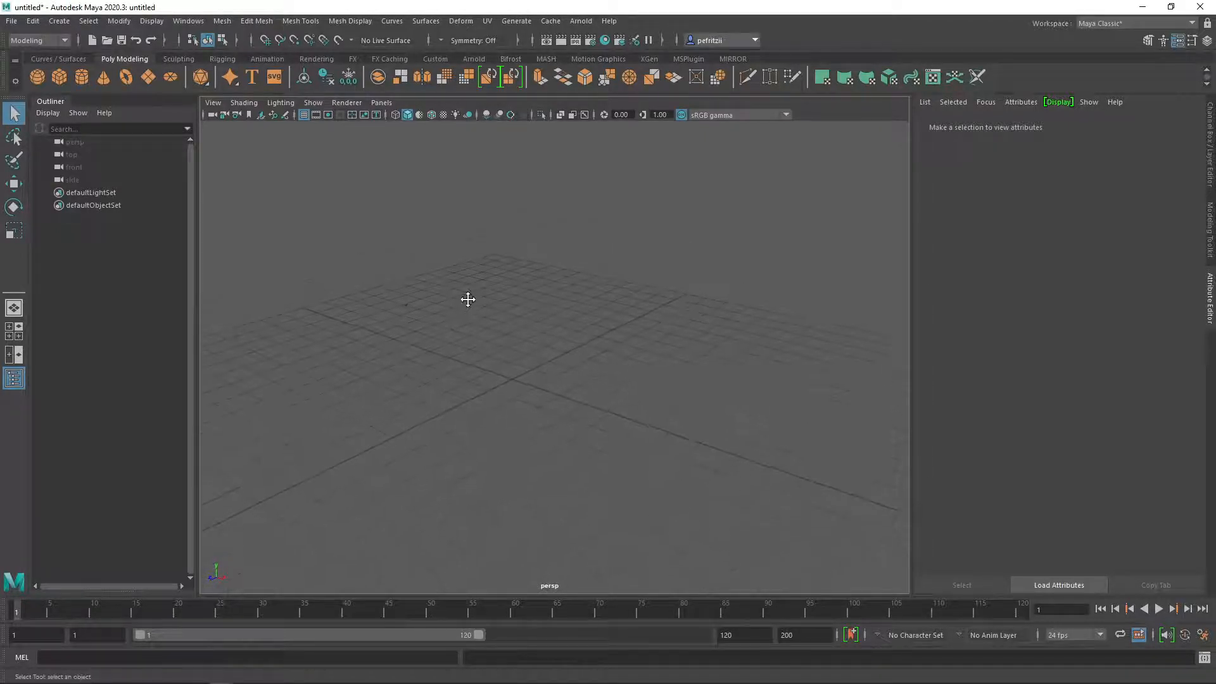
{"action": "mouse_move", "coordinate": [468, 299]}
{"action": "middle_mouse_down", "text": "alt"}
{"action": "mouse_move", "coordinate": [470, 266]}
{"action": "mouse_move", "coordinate": [478, 282]}
{"action": "middle_mouse_up", "text": "alt"}
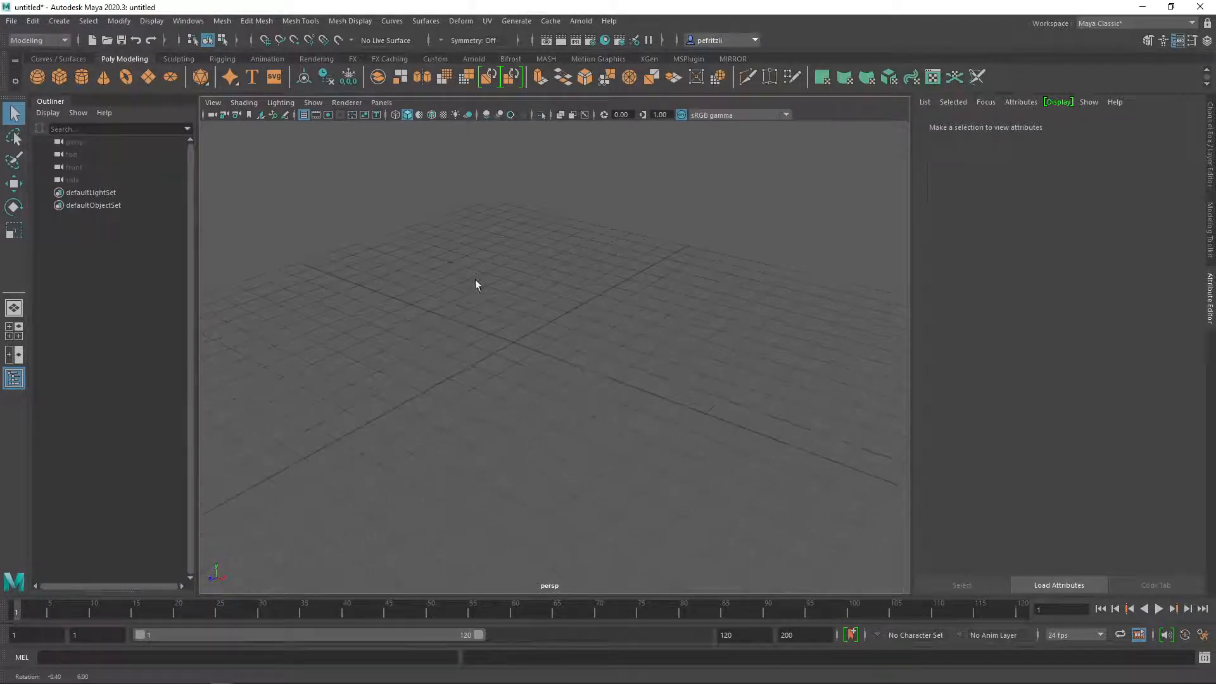
Step: Start a new project in the Project Window and name it LowPoly_Chair
{"action": "left_click", "coordinate": [13, 23]}
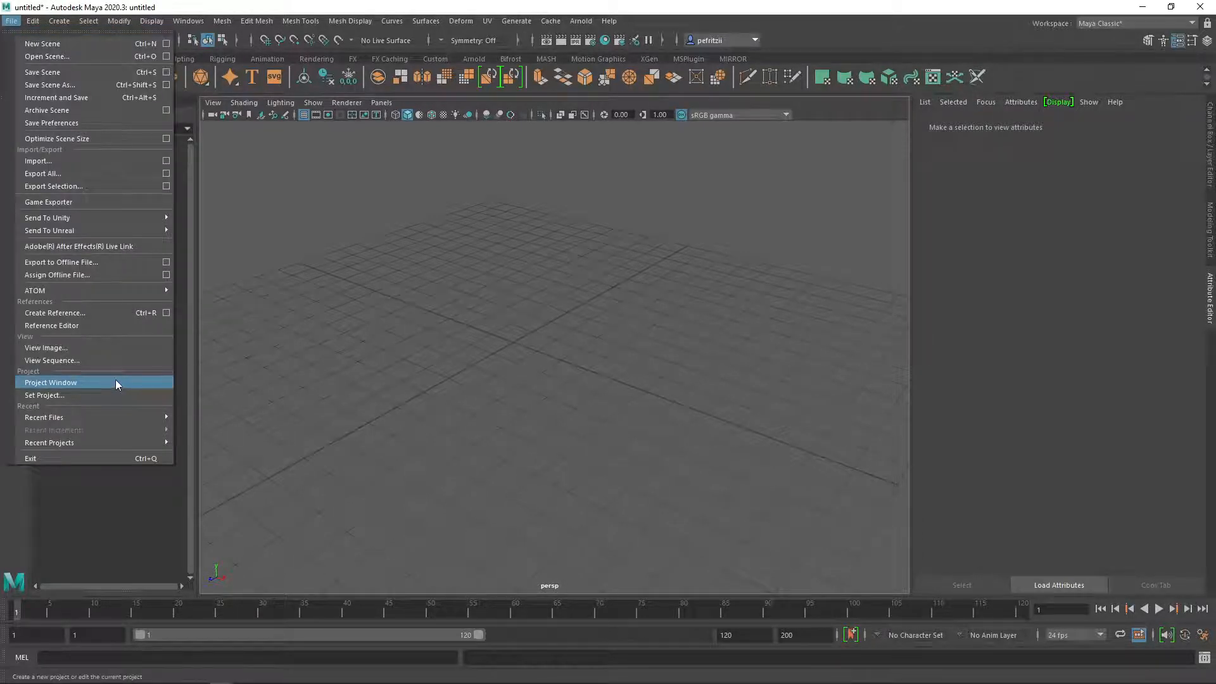
{"action": "left_click", "coordinate": [84, 382]}
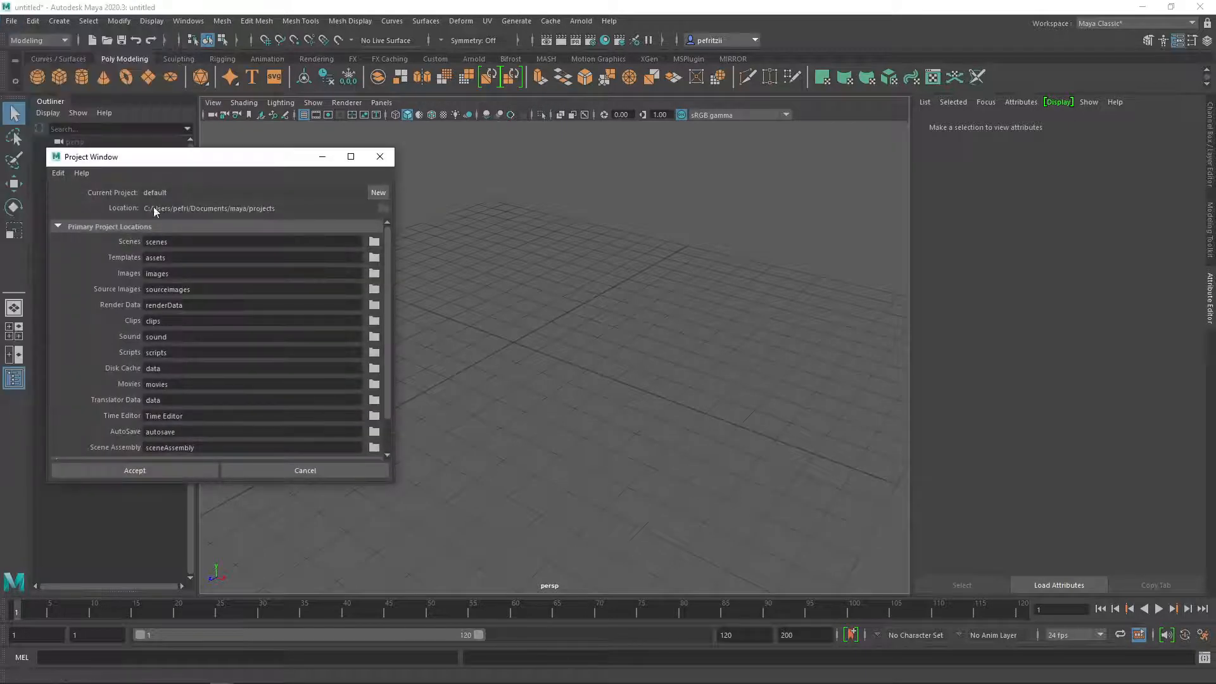
{"action": "left_click", "coordinate": [378, 193]}
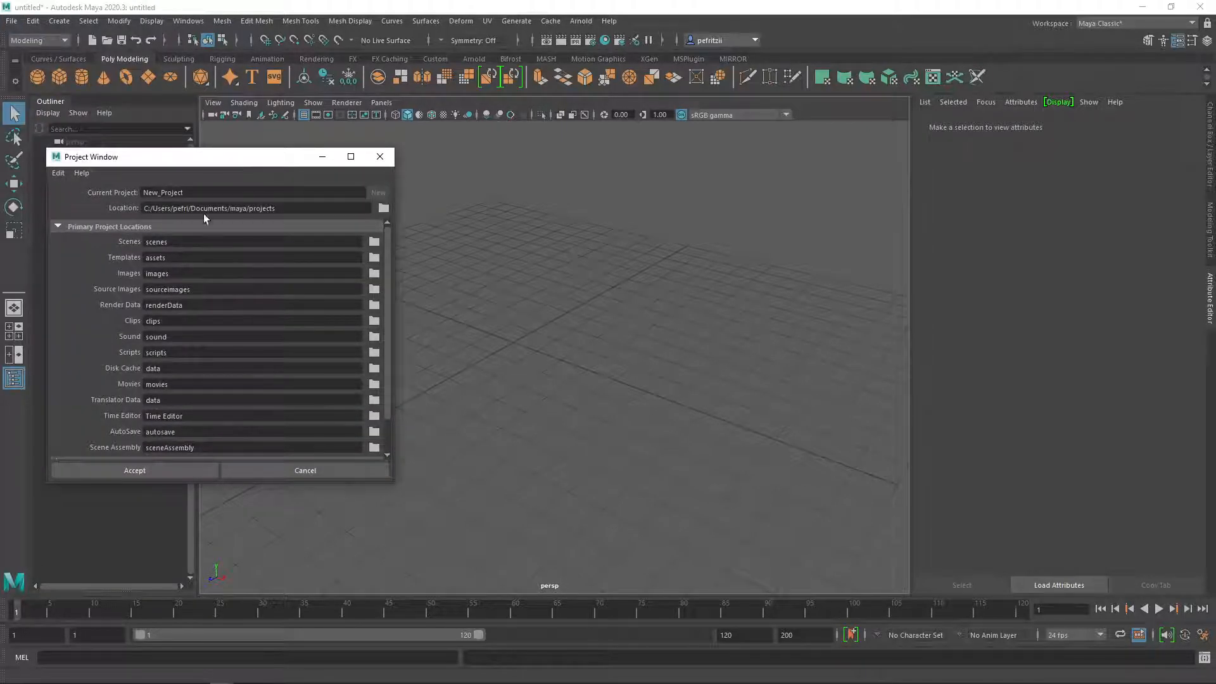
{"action": "left_click", "coordinate": [202, 193]}
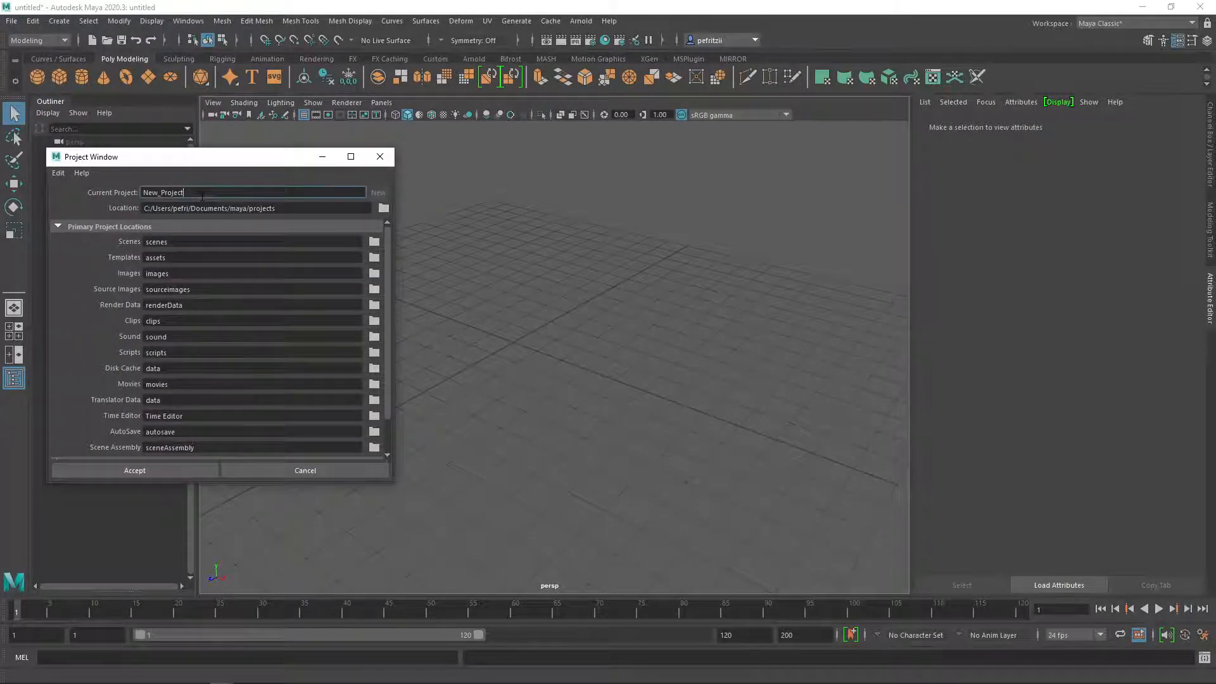
{"action": "key", "text": "BackSpace"}
{"action": "key", "text": "BackSpace"}
{"action": "key", "text": "BackSpace"}
{"action": "key", "text": "BackSpace"}
{"action": "key", "text": "BackSpace"}
{"action": "key", "text": "BackSpace"}
{"action": "key", "text": "BackSpace"}
{"action": "key", "text": "BackSpace"}
{"action": "key", "text": "BackSpace"}
{"action": "key", "text": "BackSpace"}
{"action": "key", "text": "BackSpace"}
{"action": "type", "text": "LowPoly_Chair"}
Step: Browse to the B: drive for the project location and create a folder named Maya_Projects 2021 there
{"action": "left_click", "coordinate": [382, 208]}
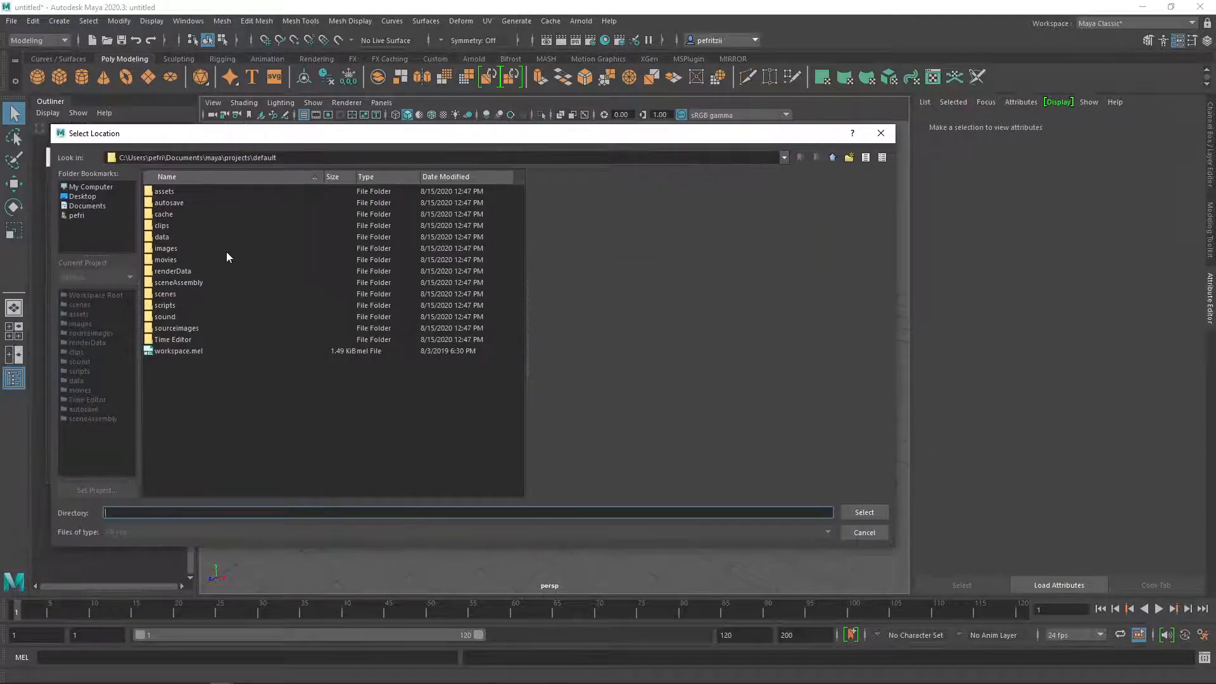
{"action": "left_click", "coordinate": [90, 182]}
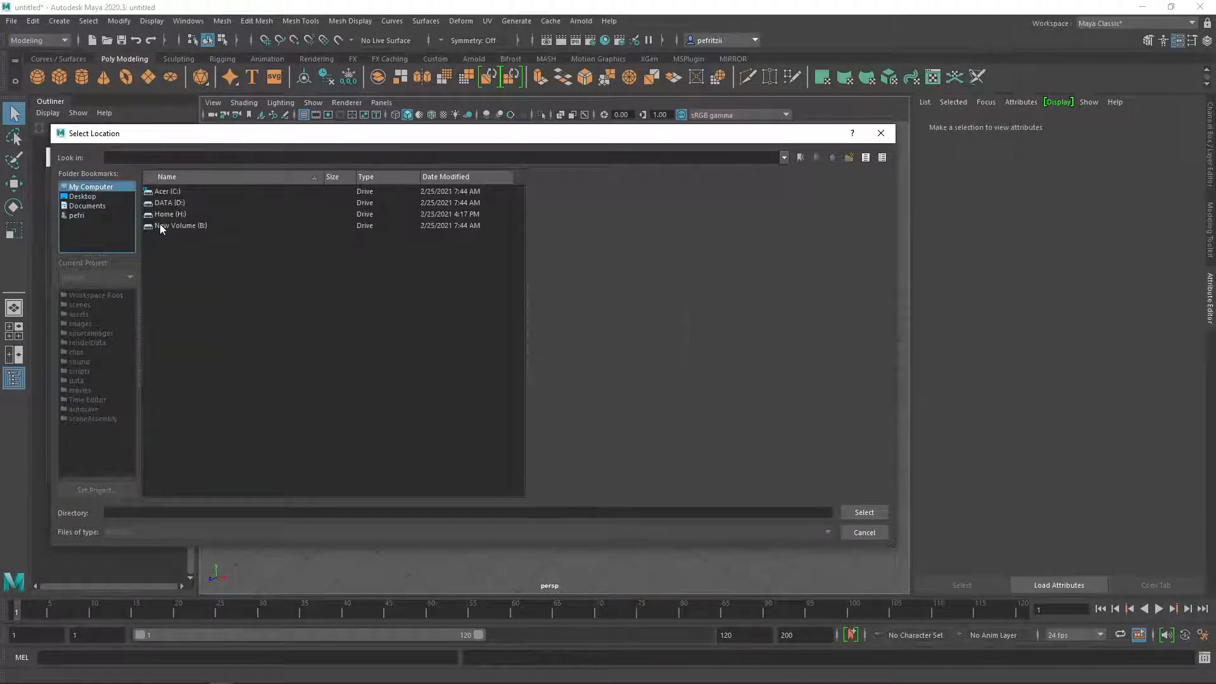
{"action": "double_click", "coordinate": [160, 224]}
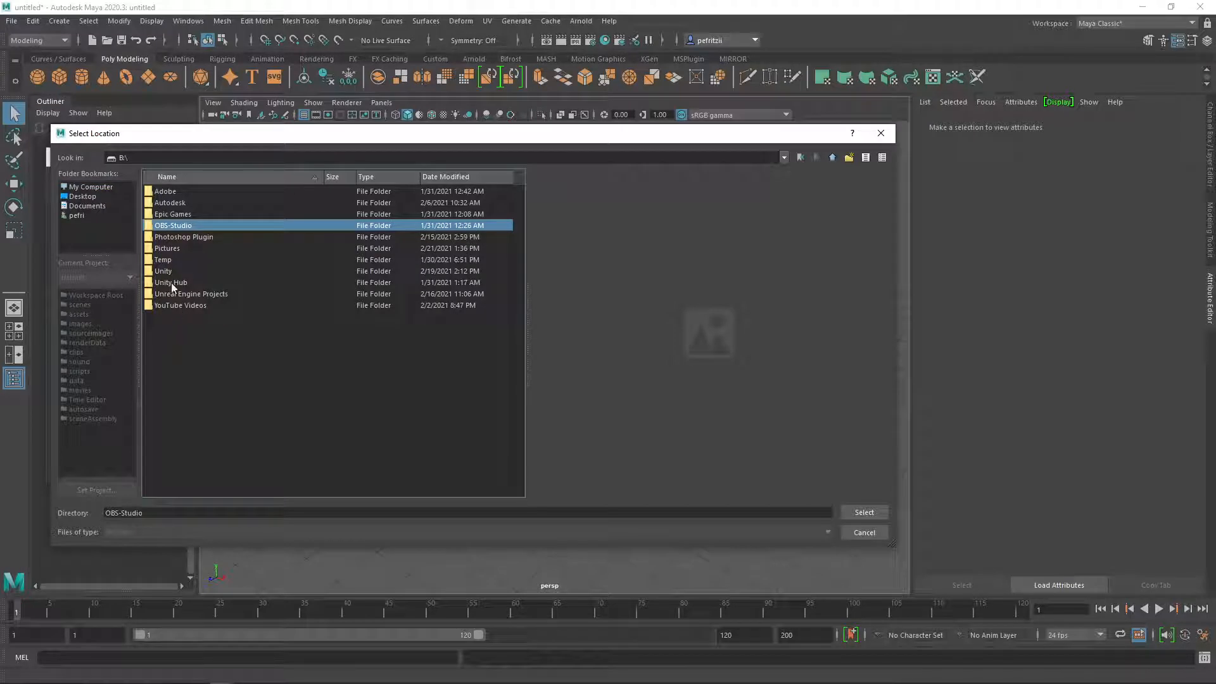
{"action": "right_click", "coordinate": [203, 325]}
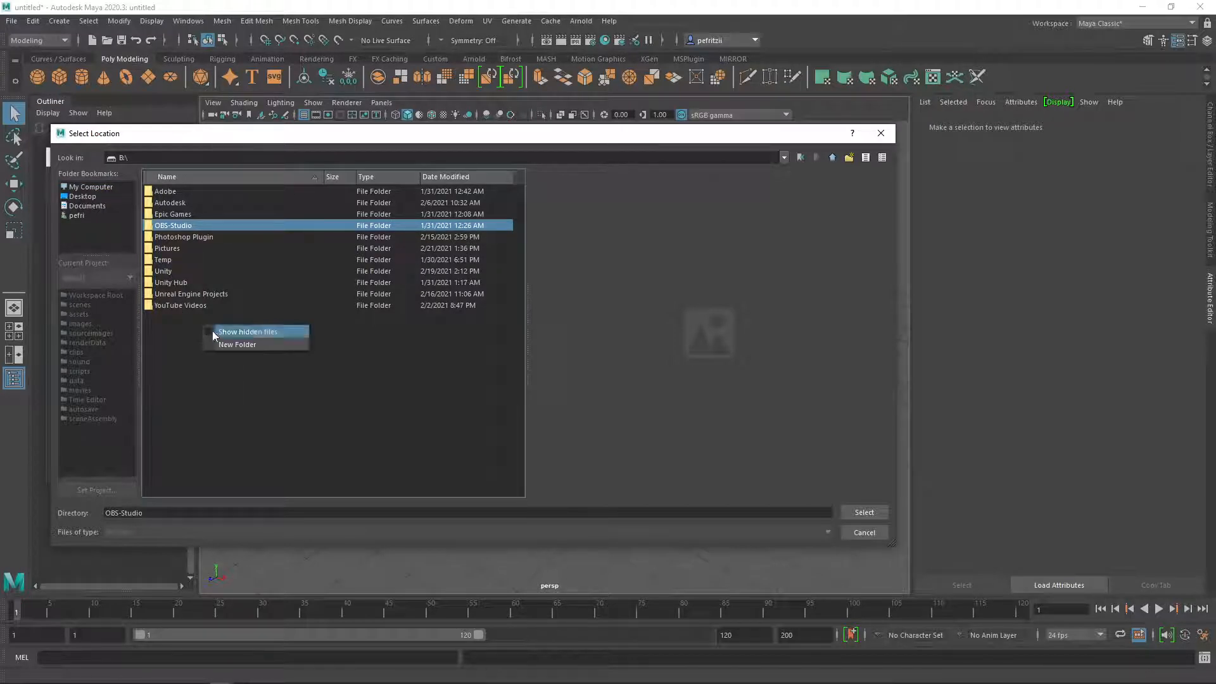
{"action": "left_click", "coordinate": [226, 344]}
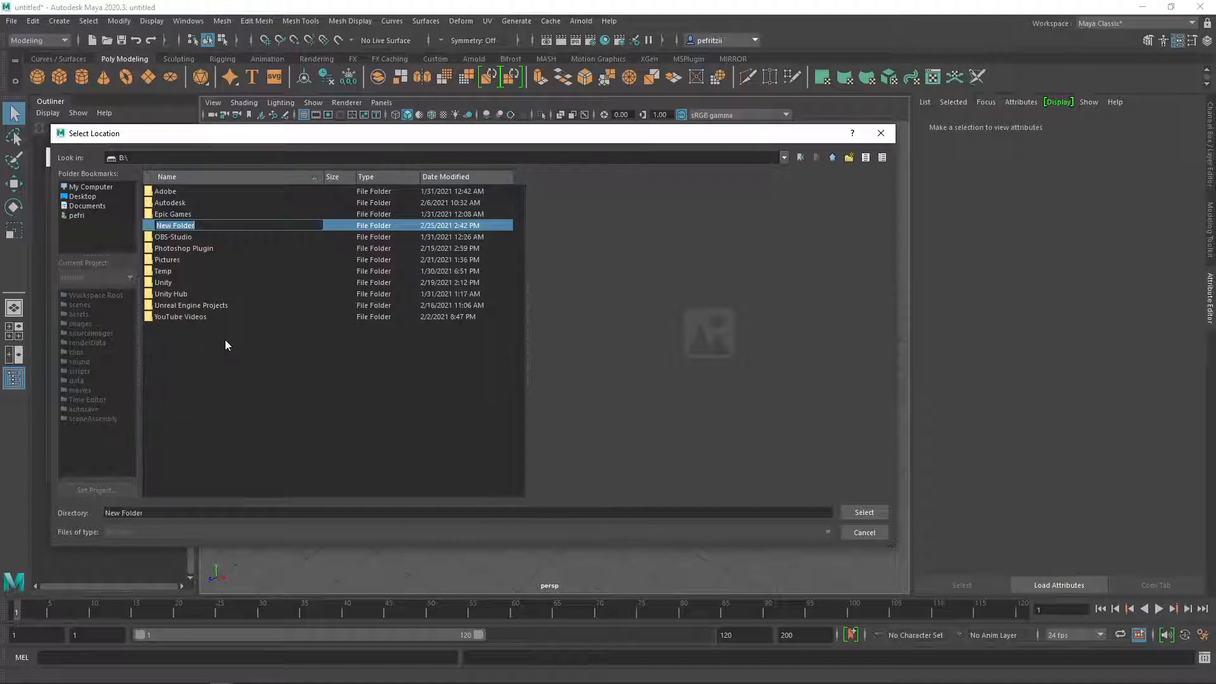
{"action": "type", "text": "Maya_Projects 2021"}
{"action": "key", "text": "Return"}
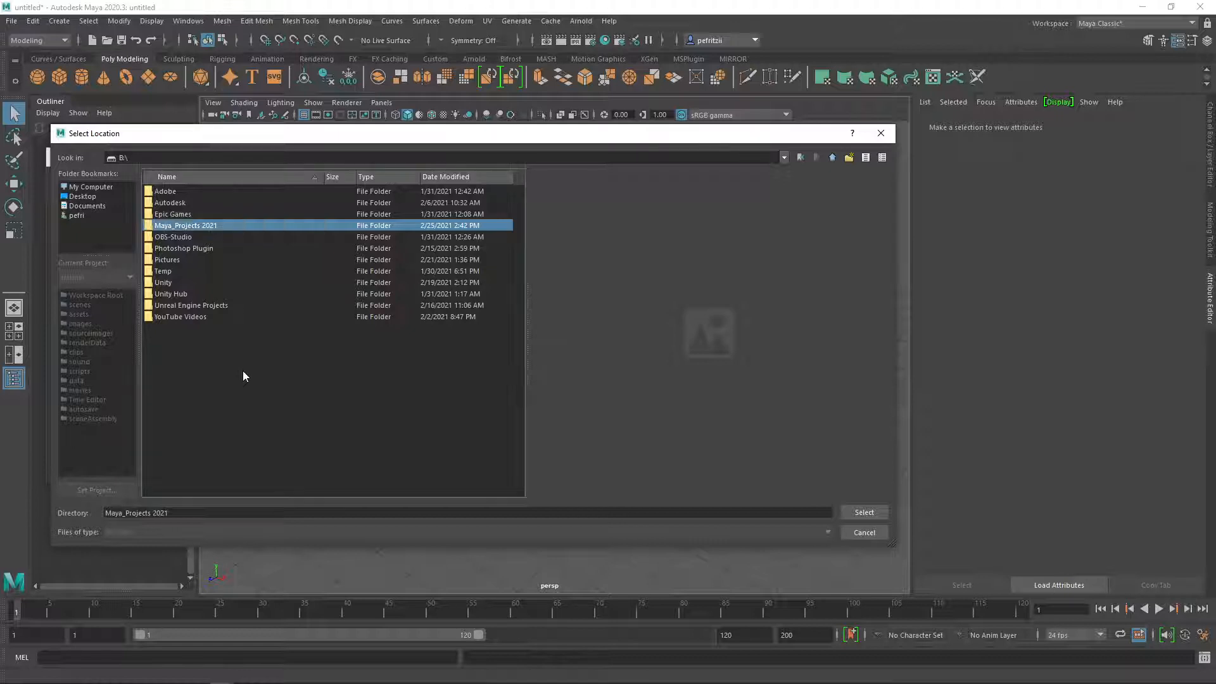
Step: Choose the Maya_Projects 2021 folder as the project location and accept the new project
{"action": "double_click", "coordinate": [151, 226]}
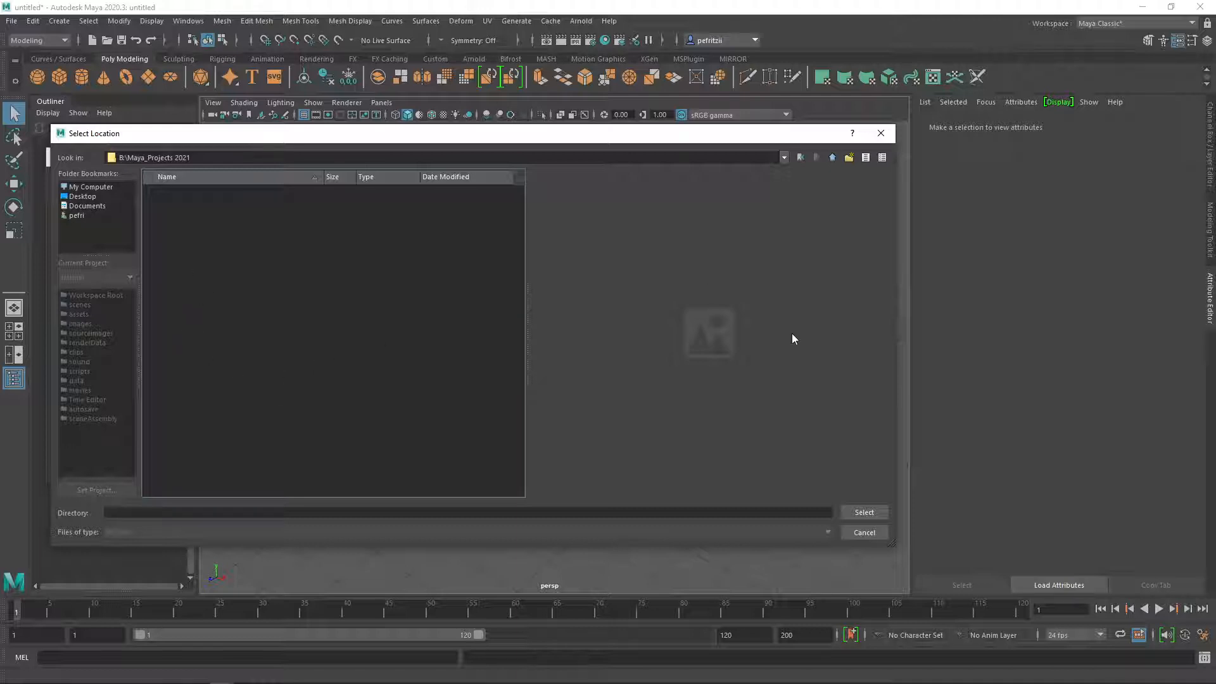
{"action": "left_click", "coordinate": [867, 511]}
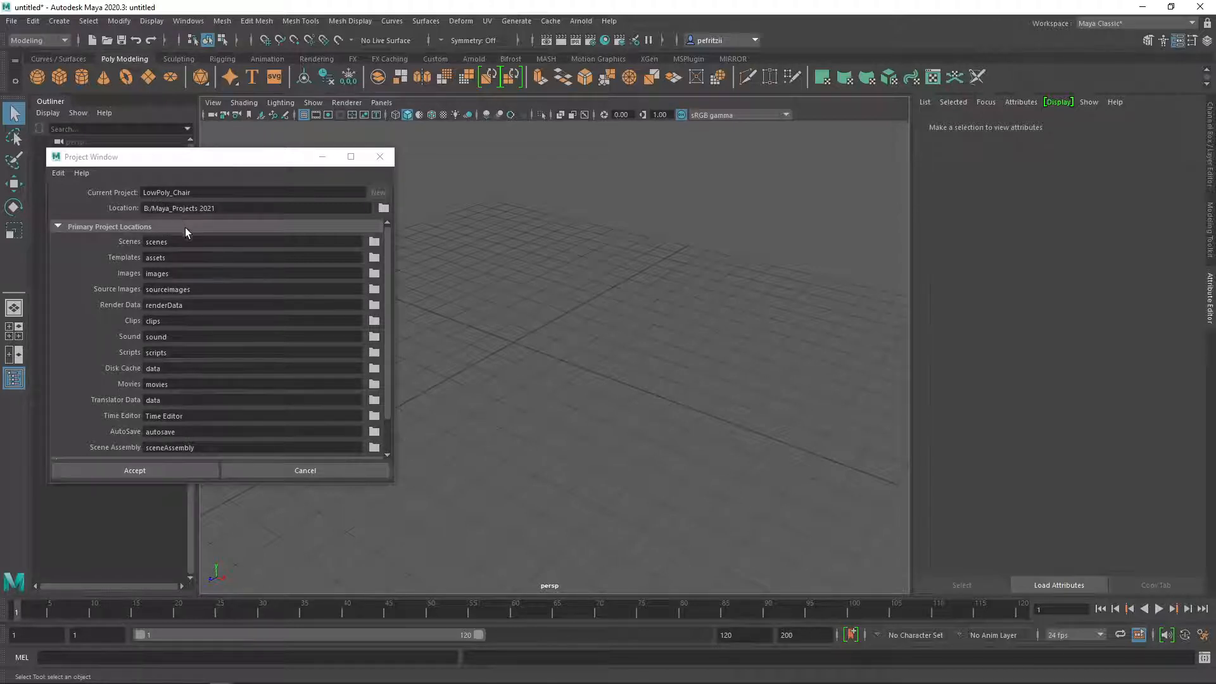
{"action": "left_click", "coordinate": [162, 470]}
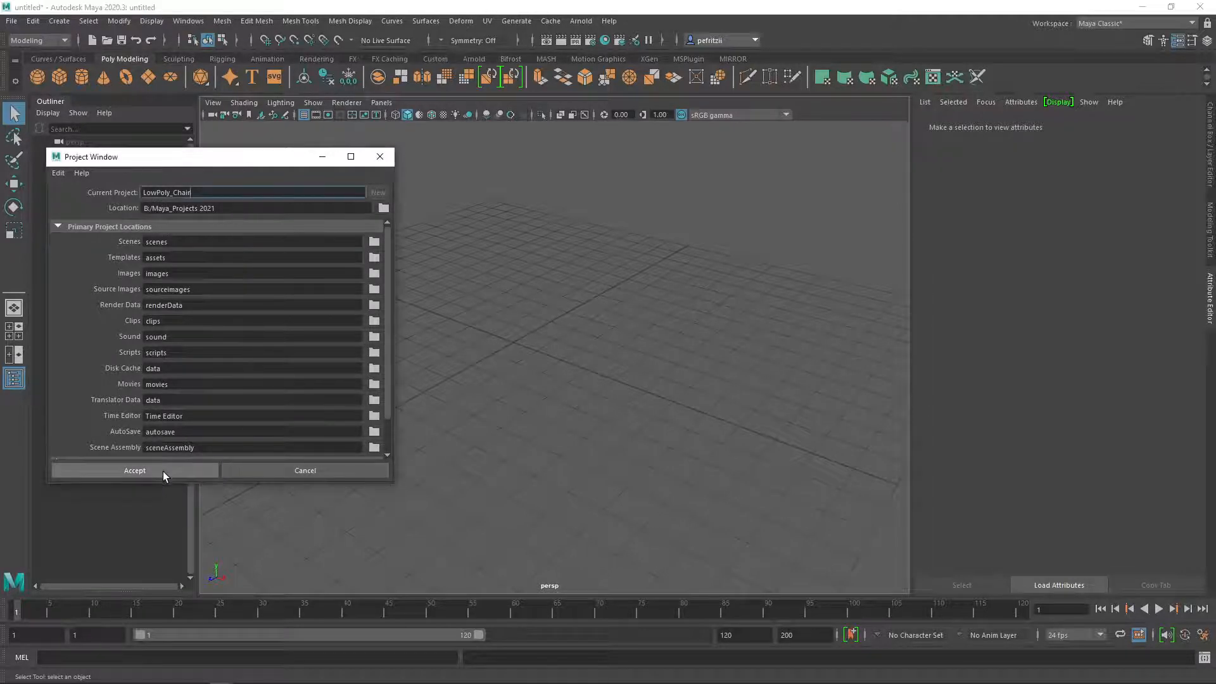
Step: Set the LowPoly_Chair folder in B:\Maya_Projects 2021 as the current project
{"action": "left_click", "coordinate": [20, 21]}
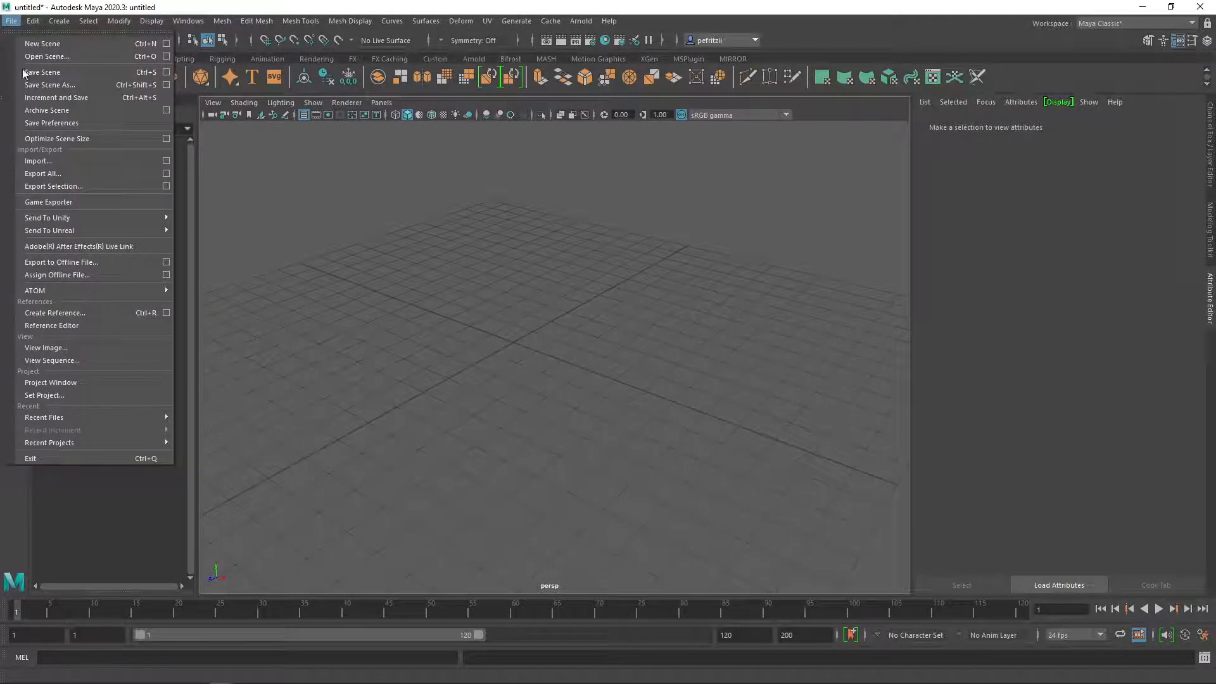
{"action": "left_click", "coordinate": [51, 396]}
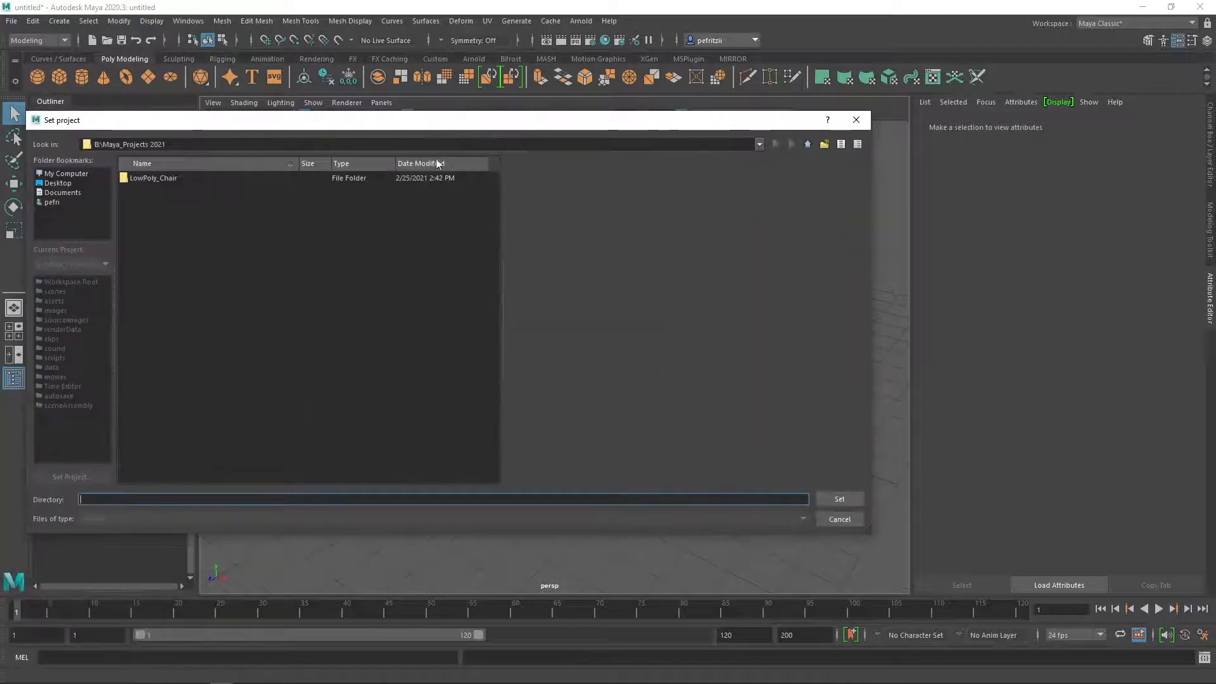
{"action": "left_click", "coordinate": [136, 177]}
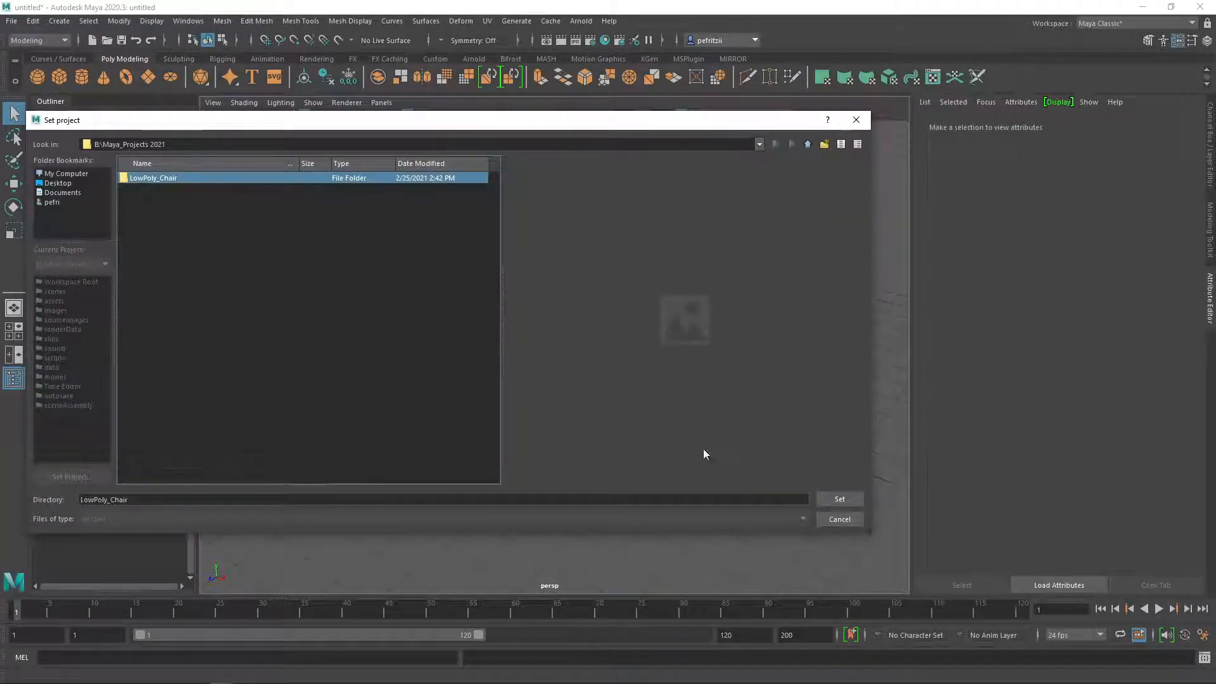
{"action": "left_click", "coordinate": [834, 500]}
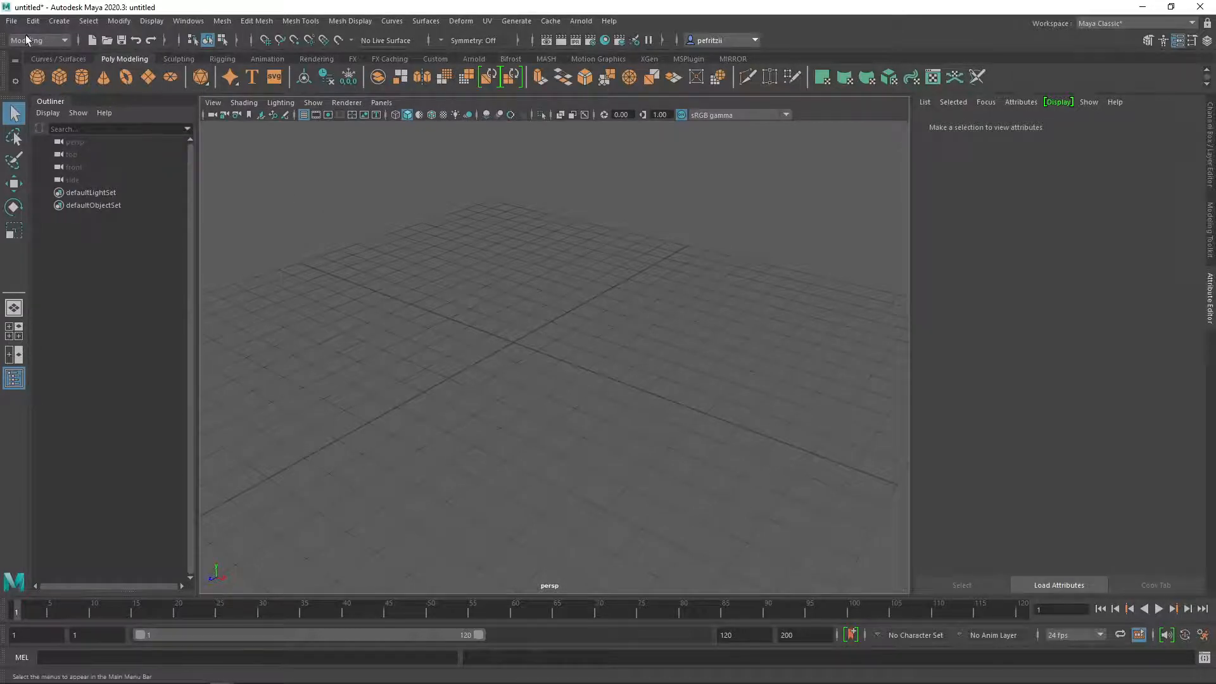
Step: Save the scene as LowPoly_Chair in Maya Binary format in the project's scenes folder
{"action": "left_click", "coordinate": [11, 23]}
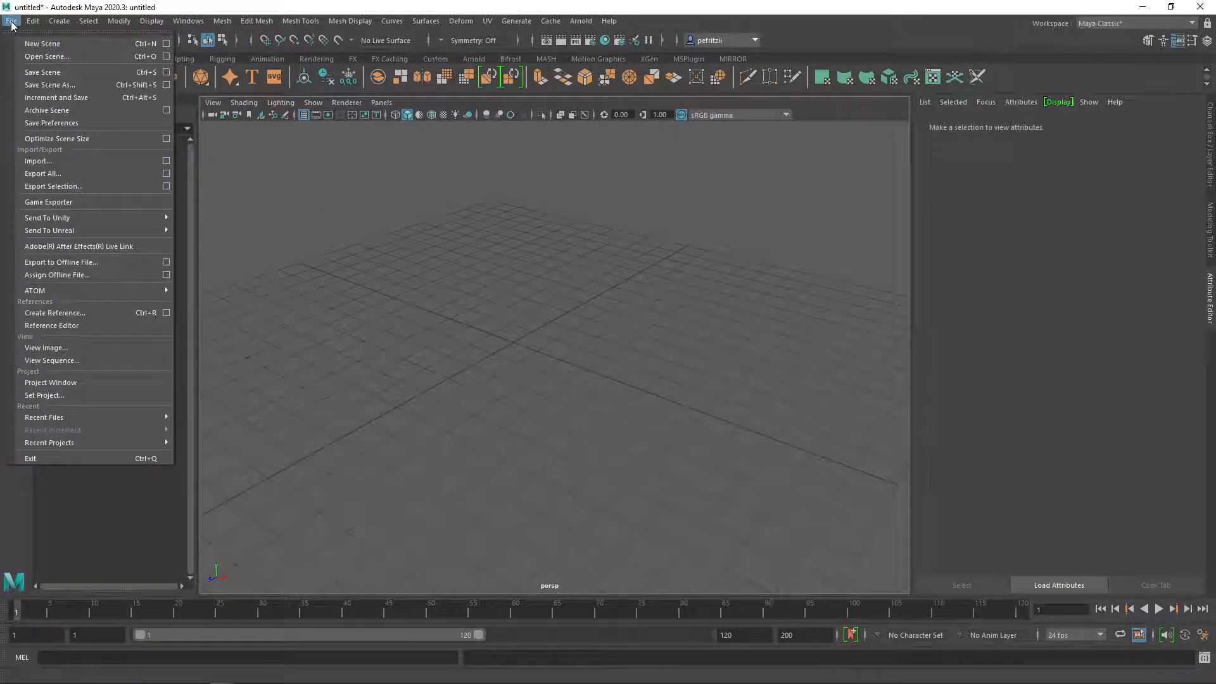
{"action": "left_click", "coordinate": [35, 86]}
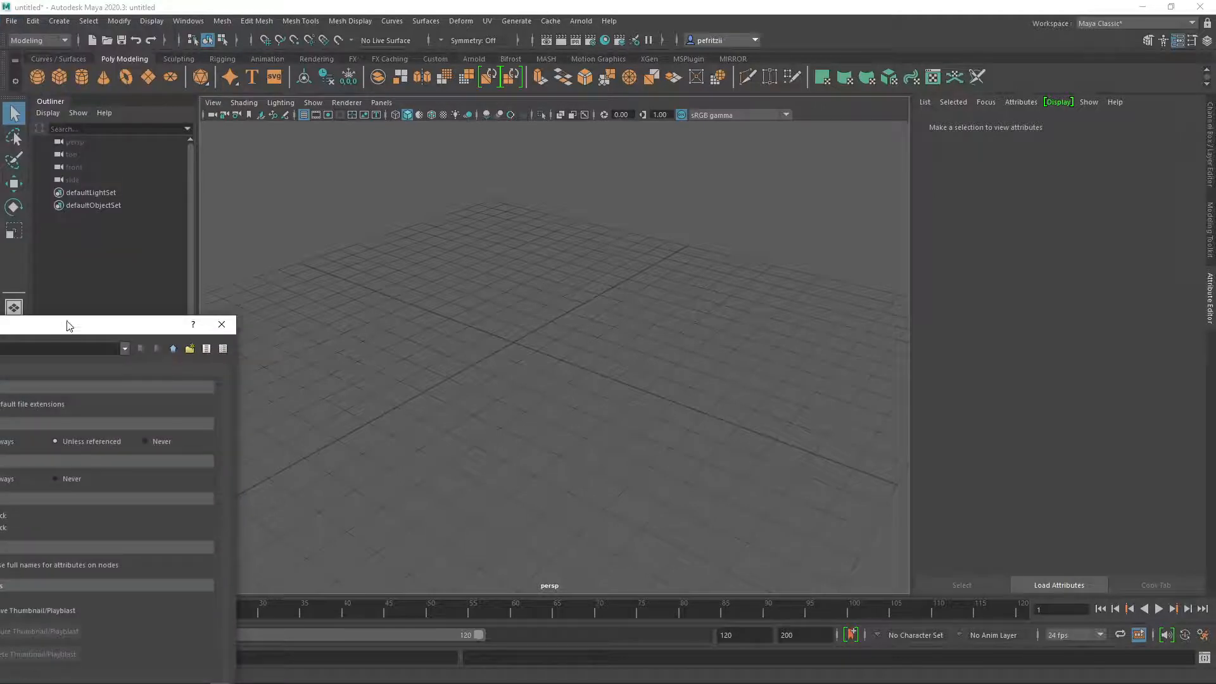
{"action": "left_click_drag", "start_coordinate": [60, 329], "coordinate": [709, 102]}
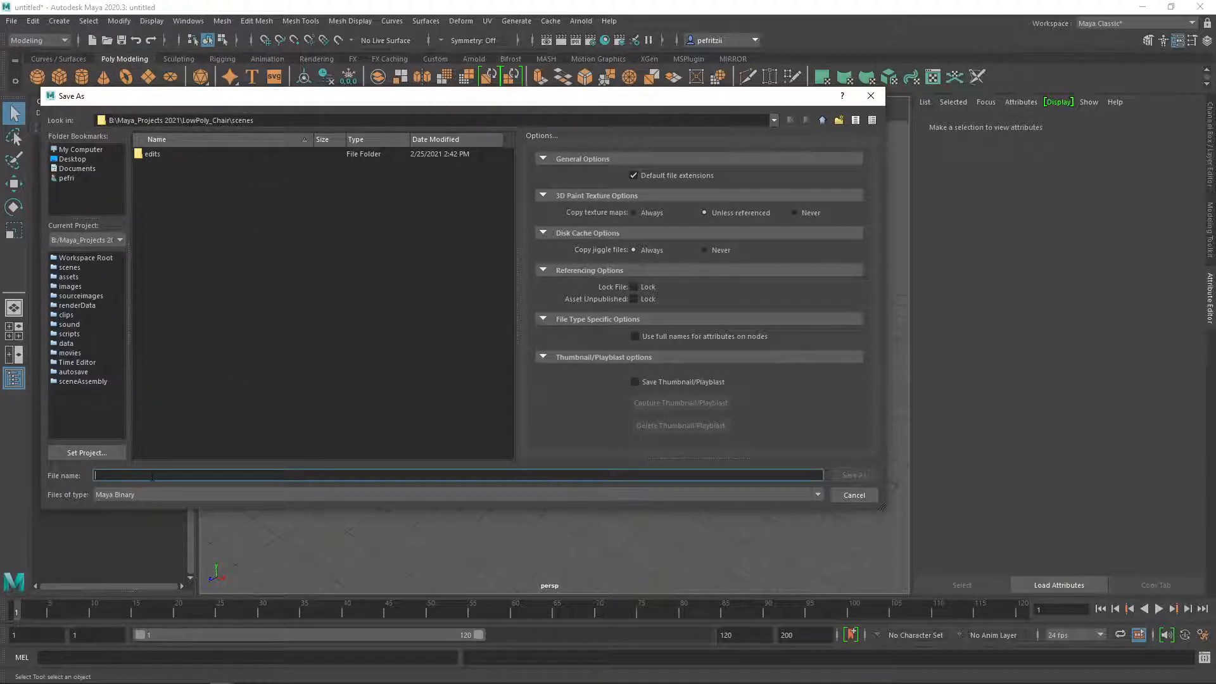
{"action": "type", "text": "Low_Poly"}
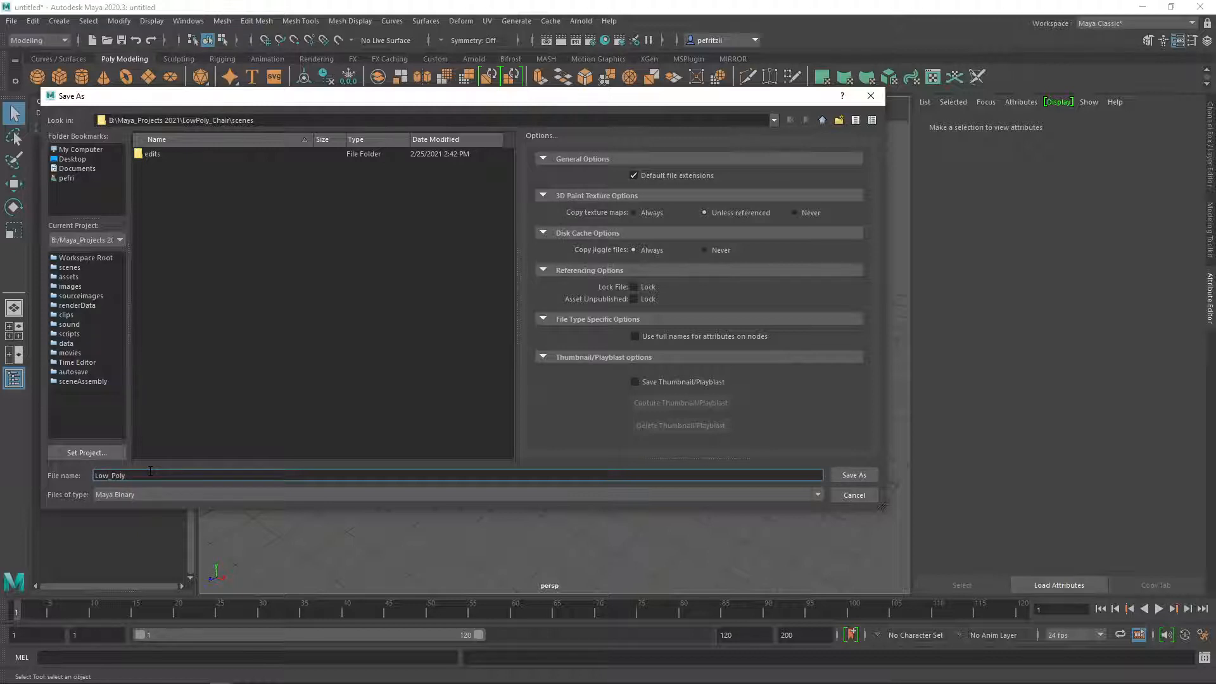
{"action": "key", "text": "BackSpace"}
{"action": "key", "text": "BackSpace"}
{"action": "type", "text": "Poly_Chair"}
{"action": "key", "text": "Return"}
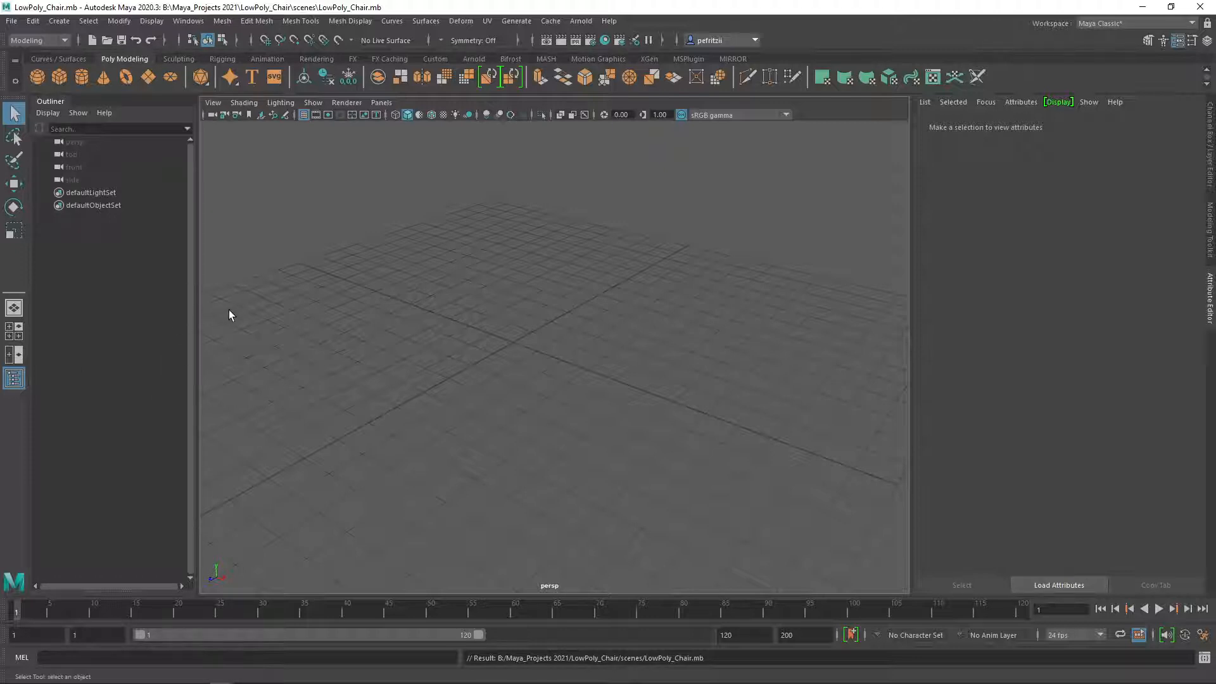
Step: Create a polygon cube at the origin and scale it together in Y and Z to about 3.78
{"action": "left_click", "coordinate": [258, 254]}
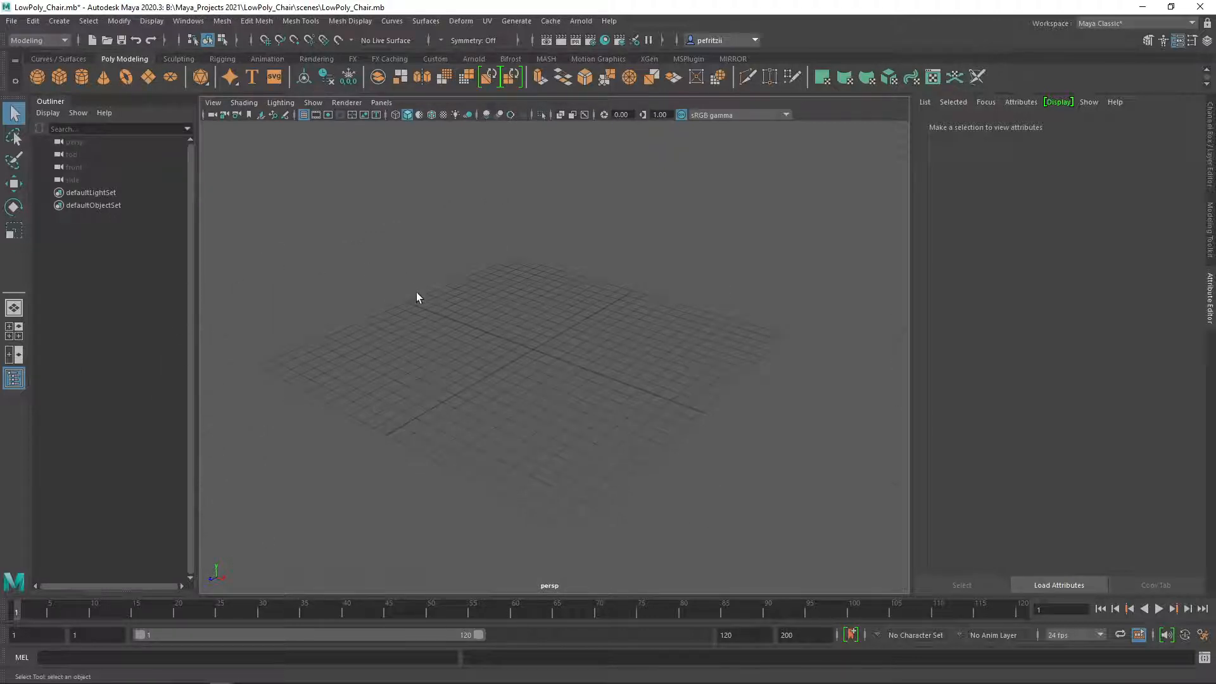
{"action": "left_click_drag", "start_coordinate": [418, 325], "coordinate": [336, 307], "text": "alt"}
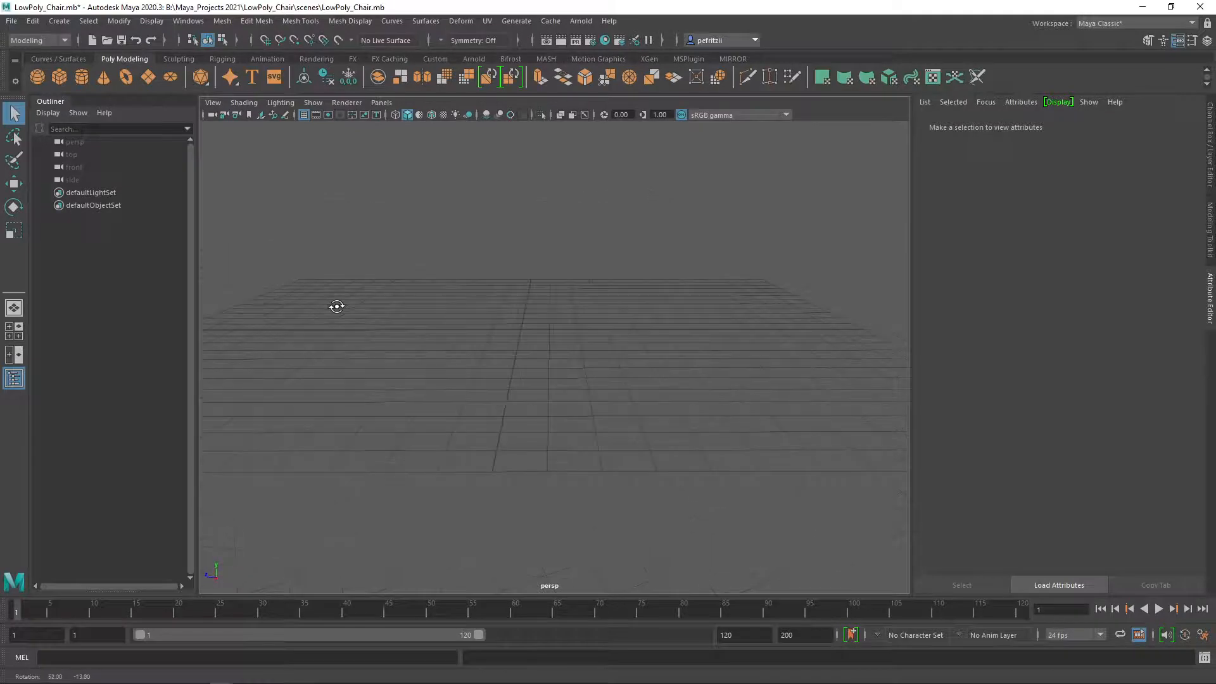
{"action": "left_click", "coordinate": [59, 77]}
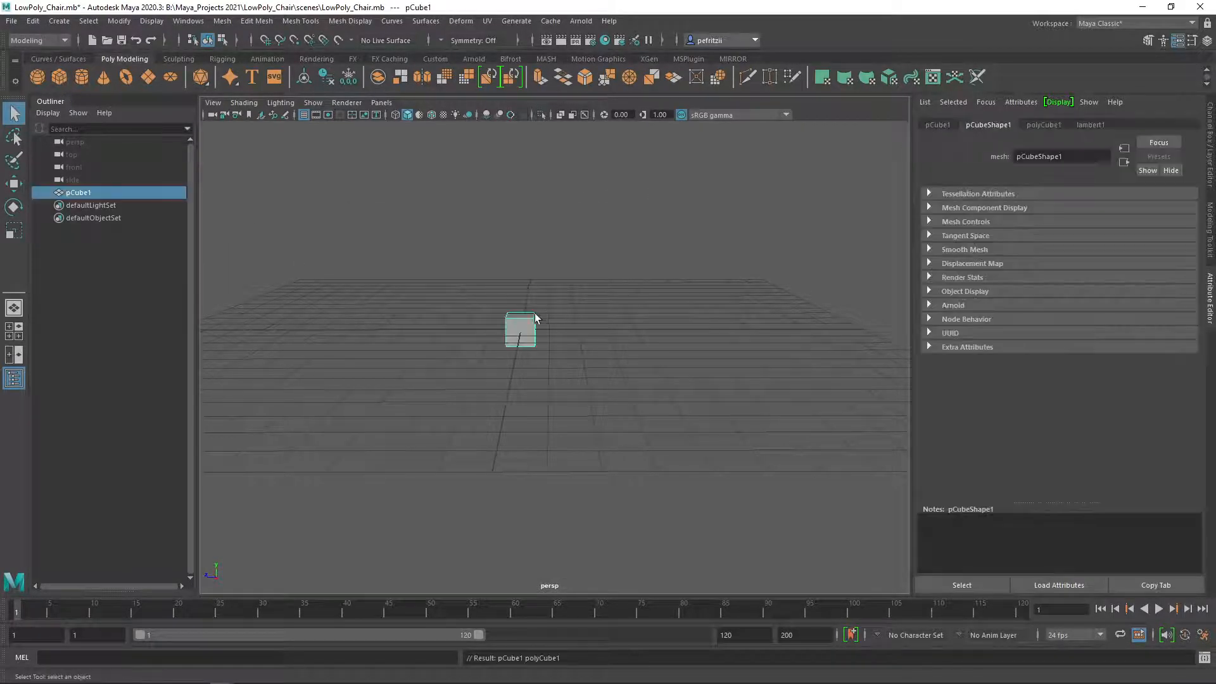
{"action": "key", "text": "r"}
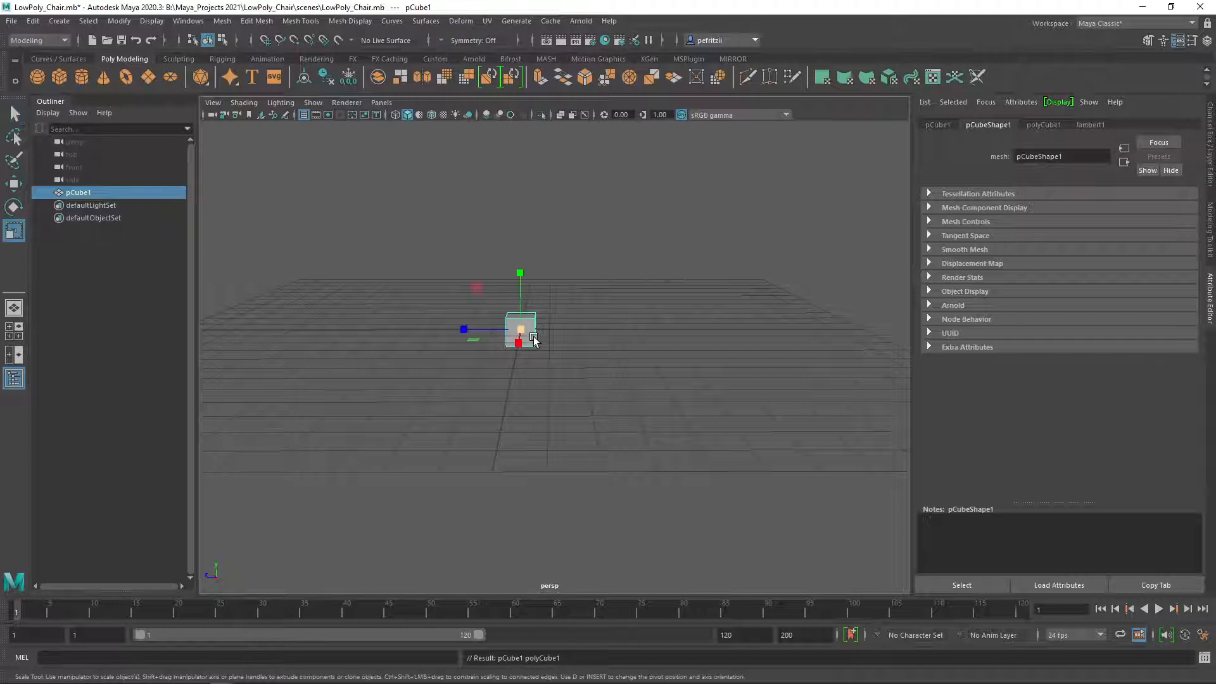
{"action": "left_click_drag", "start_coordinate": [515, 389], "coordinate": [514, 415], "text": "alt"}
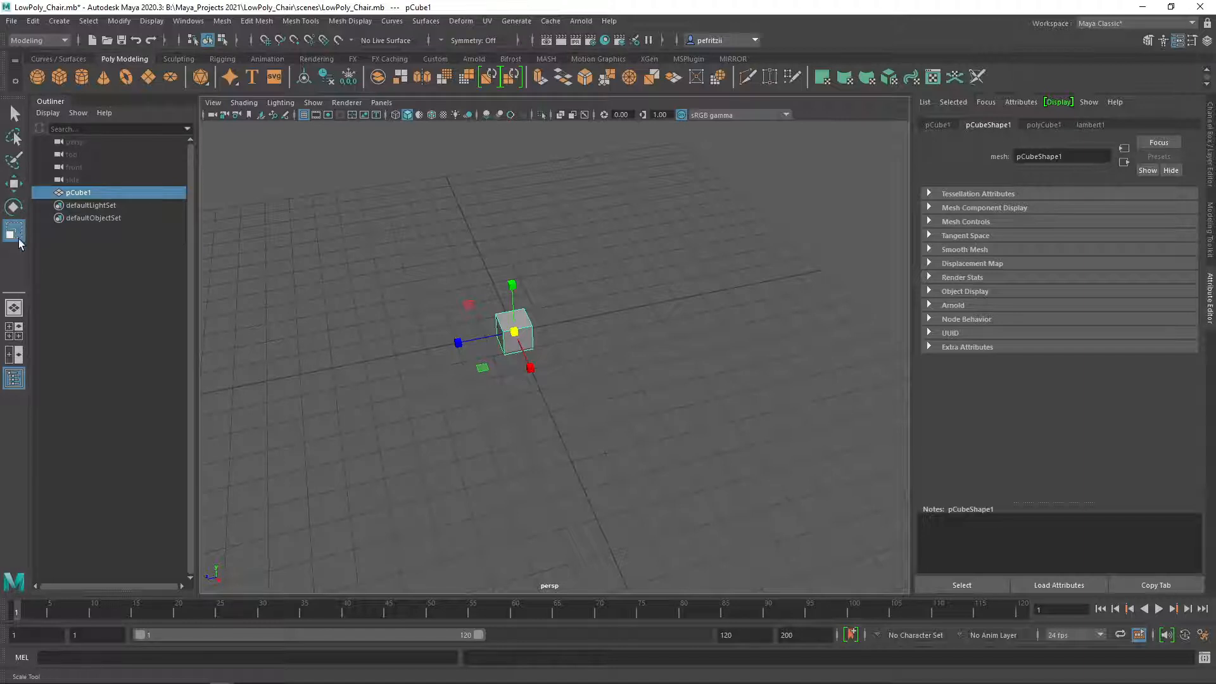
{"action": "left_click_drag", "start_coordinate": [496, 465], "coordinate": [472, 436], "text": "alt"}
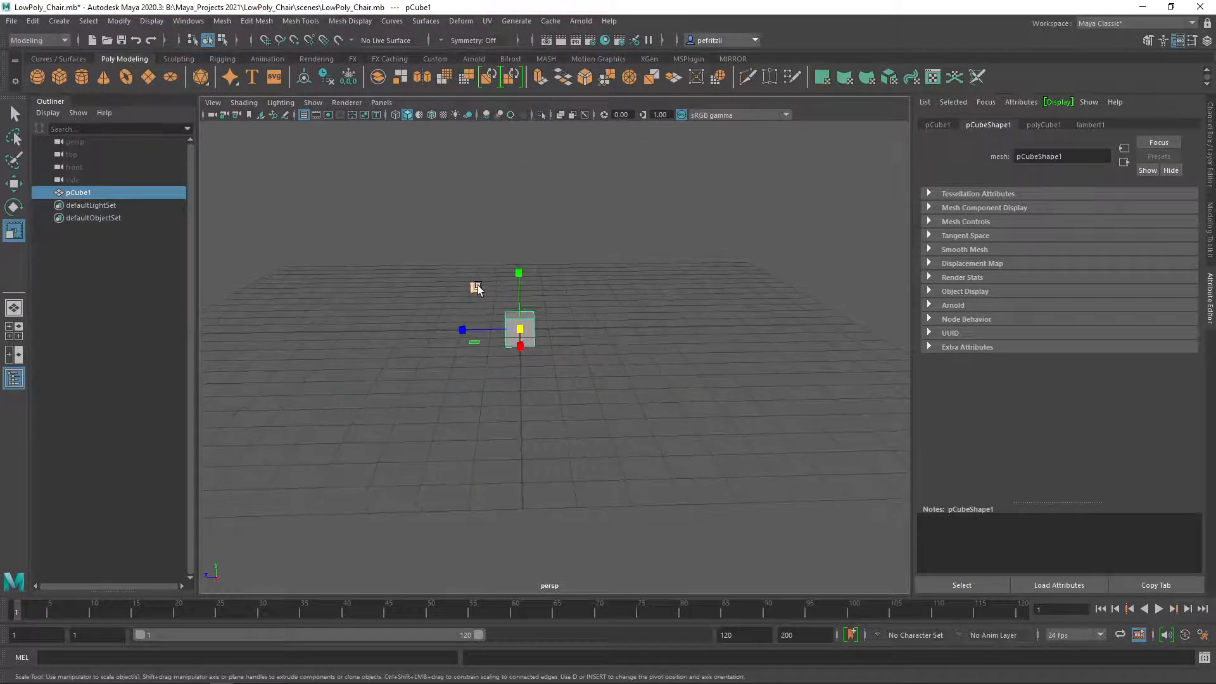
{"action": "middle_click_drag", "start_coordinate": [476, 288], "coordinate": [449, 217]}
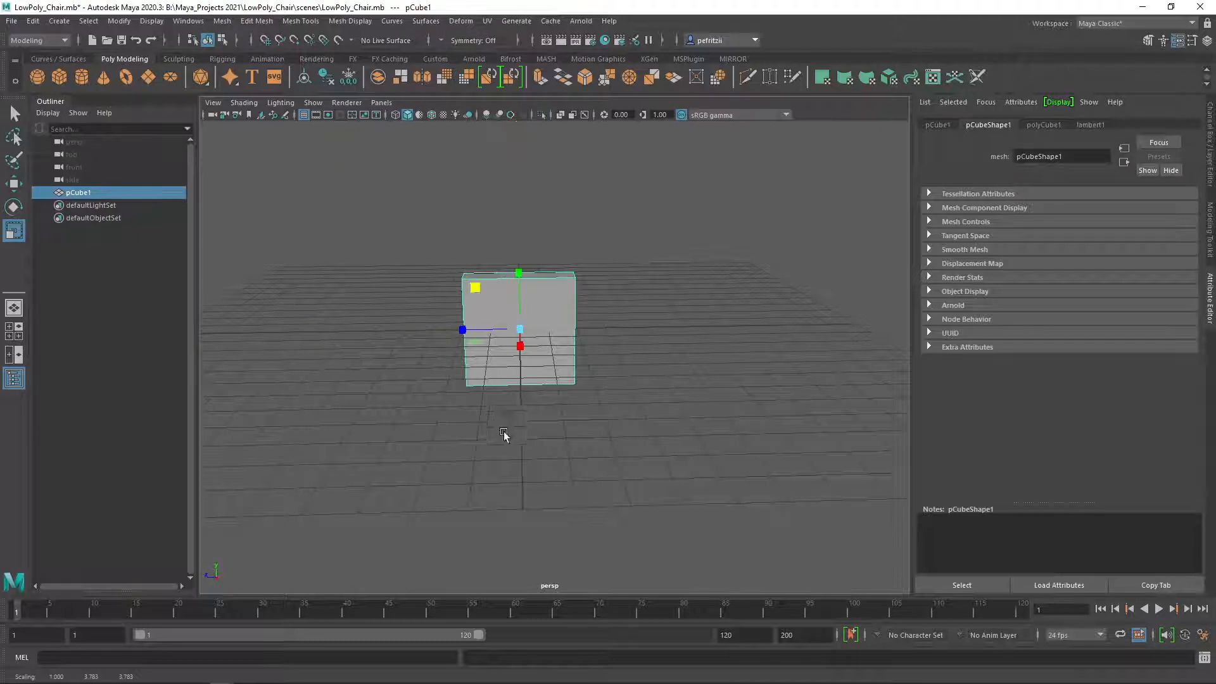
Step: Thin the cube in X to a scale of about 0.69 and widen it in Z to about 4.12
{"action": "left_click_drag", "start_coordinate": [554, 434], "coordinate": [419, 474], "text": "alt"}
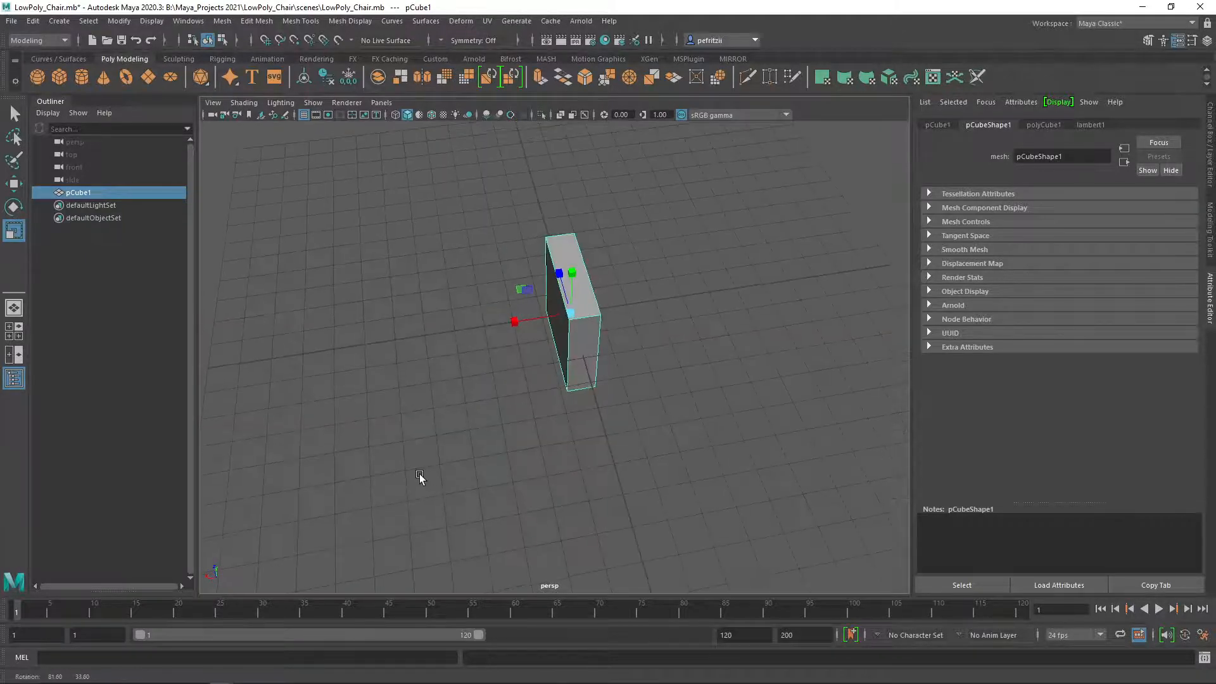
{"action": "left_click_drag", "start_coordinate": [514, 321], "coordinate": [531, 312]}
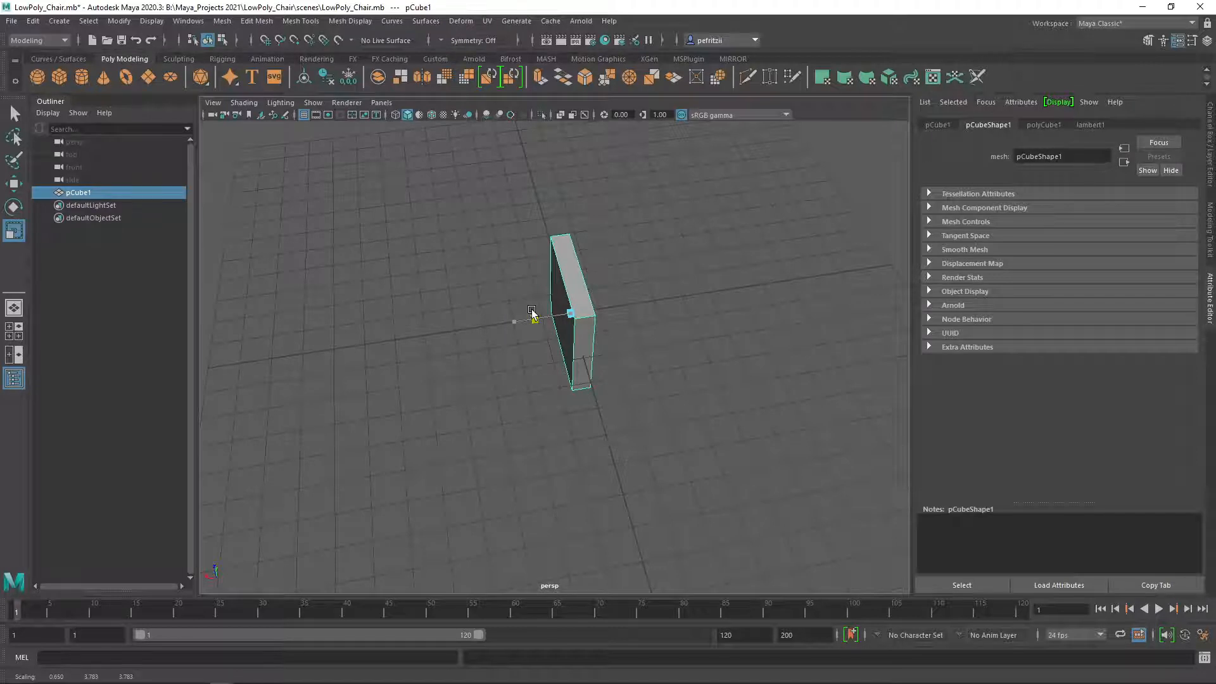
{"action": "left_click_drag", "start_coordinate": [456, 439], "coordinate": [562, 377], "text": "alt"}
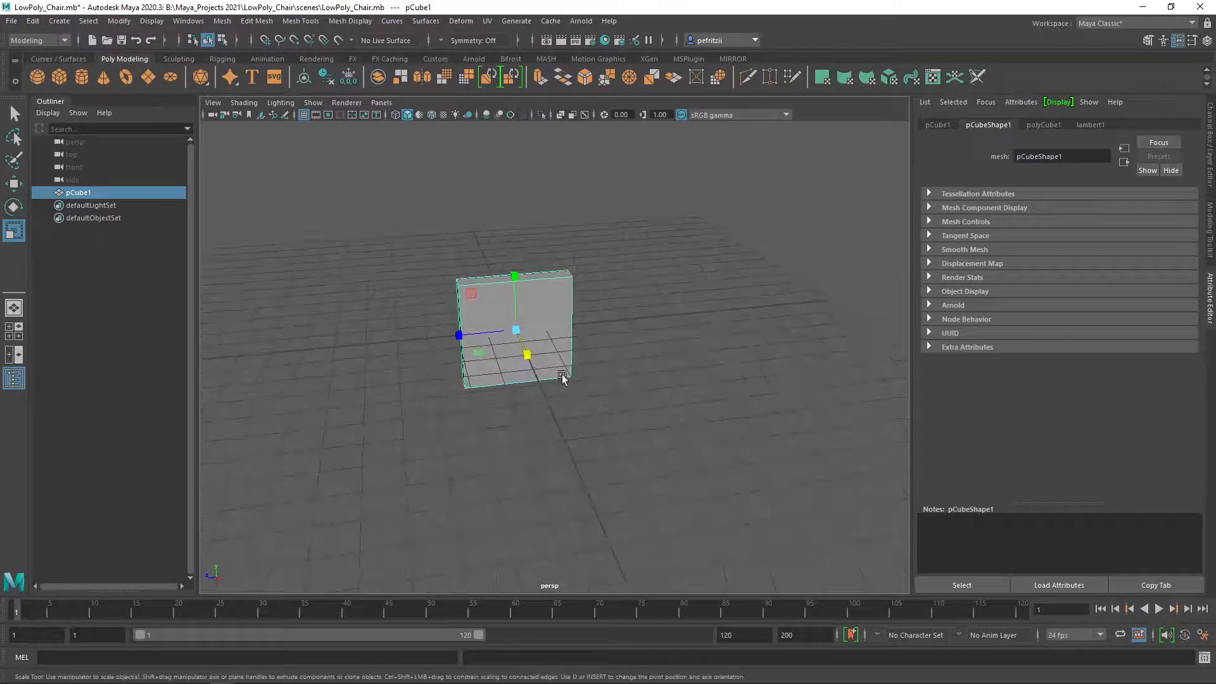
{"action": "left_click_drag", "start_coordinate": [459, 335], "coordinate": [454, 335]}
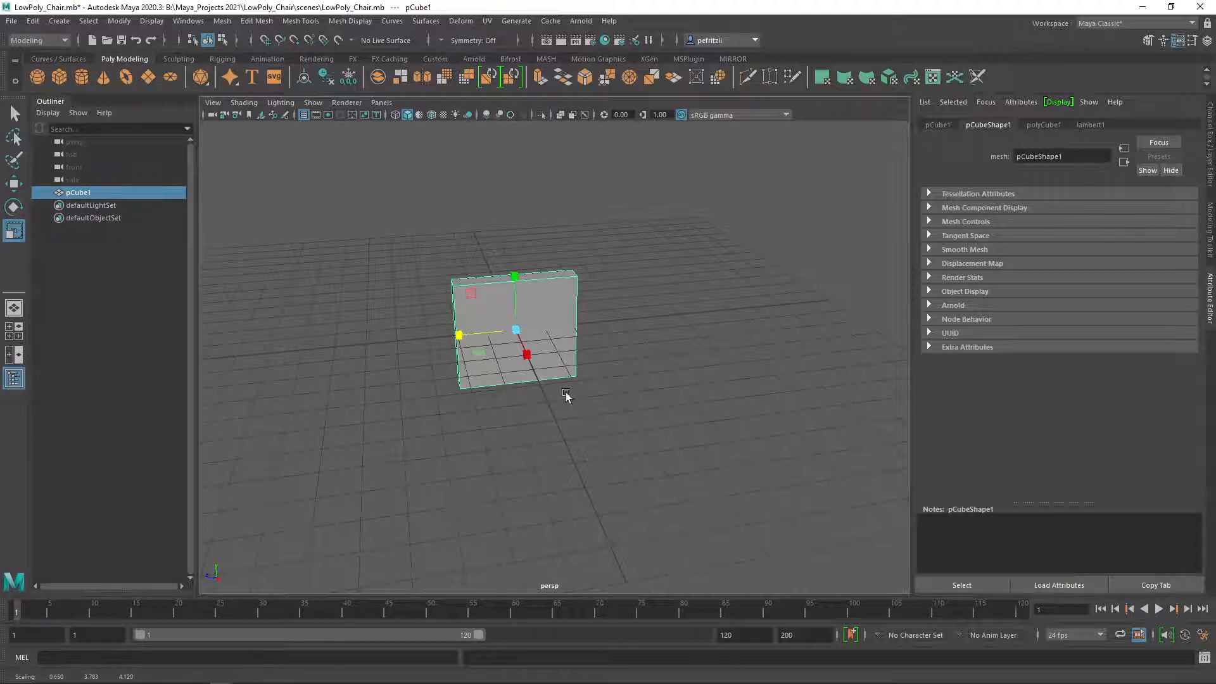
Step: Examine the proportions of the thinned cube from the front, the side and above
{"action": "left_click_drag", "start_coordinate": [588, 450], "coordinate": [433, 448], "text": "alt"}
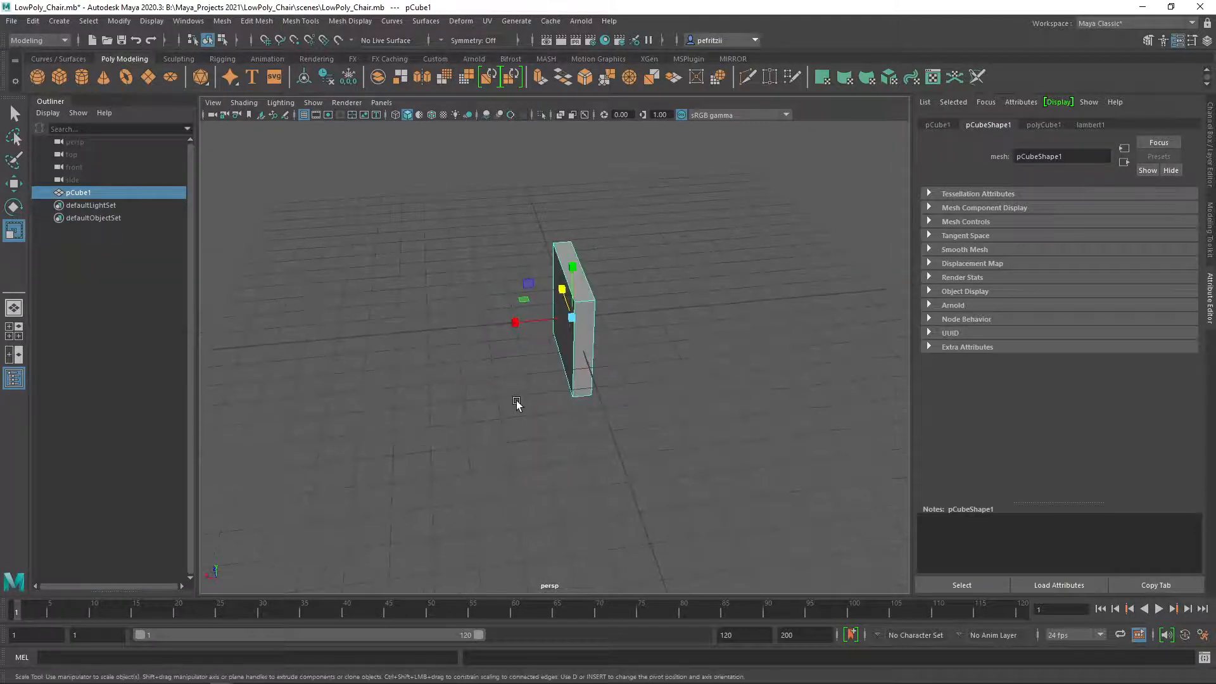
{"action": "scroll", "coordinate": [517, 406], "scroll_direction": "up", "scroll_amount": 4}
{"action": "scroll", "coordinate": [517, 405], "scroll_direction": "down", "scroll_amount": 4}
{"action": "left_click_drag", "start_coordinate": [546, 399], "coordinate": [690, 378], "text": "alt"}
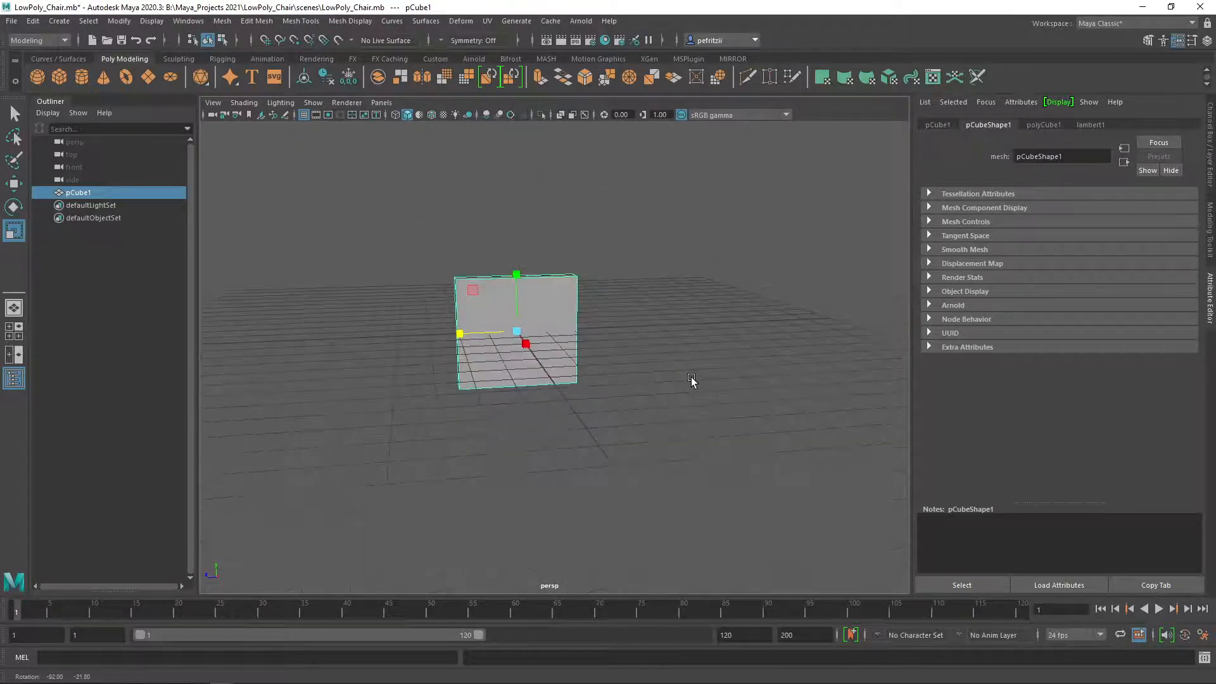
{"action": "scroll", "coordinate": [520, 372], "scroll_direction": "up", "scroll_amount": 3}
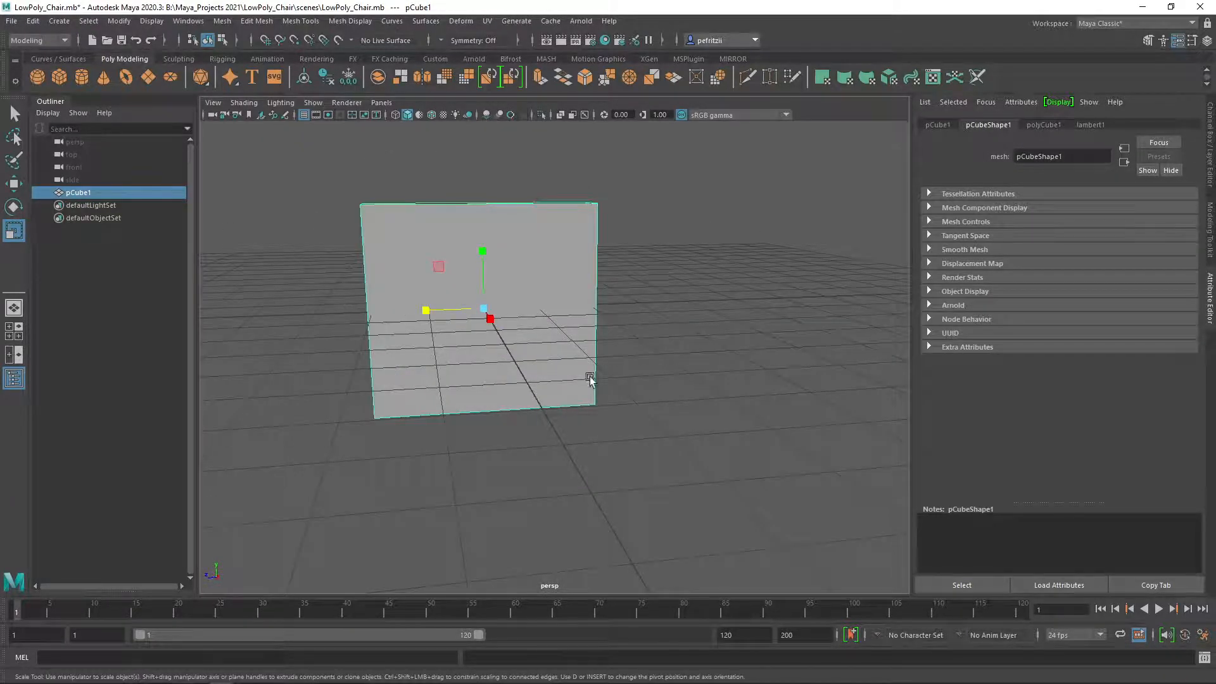
{"action": "left_click_drag", "start_coordinate": [589, 374], "coordinate": [461, 412], "text": "alt"}
{"action": "left_click_drag", "start_coordinate": [549, 398], "coordinate": [599, 410], "text": "alt"}
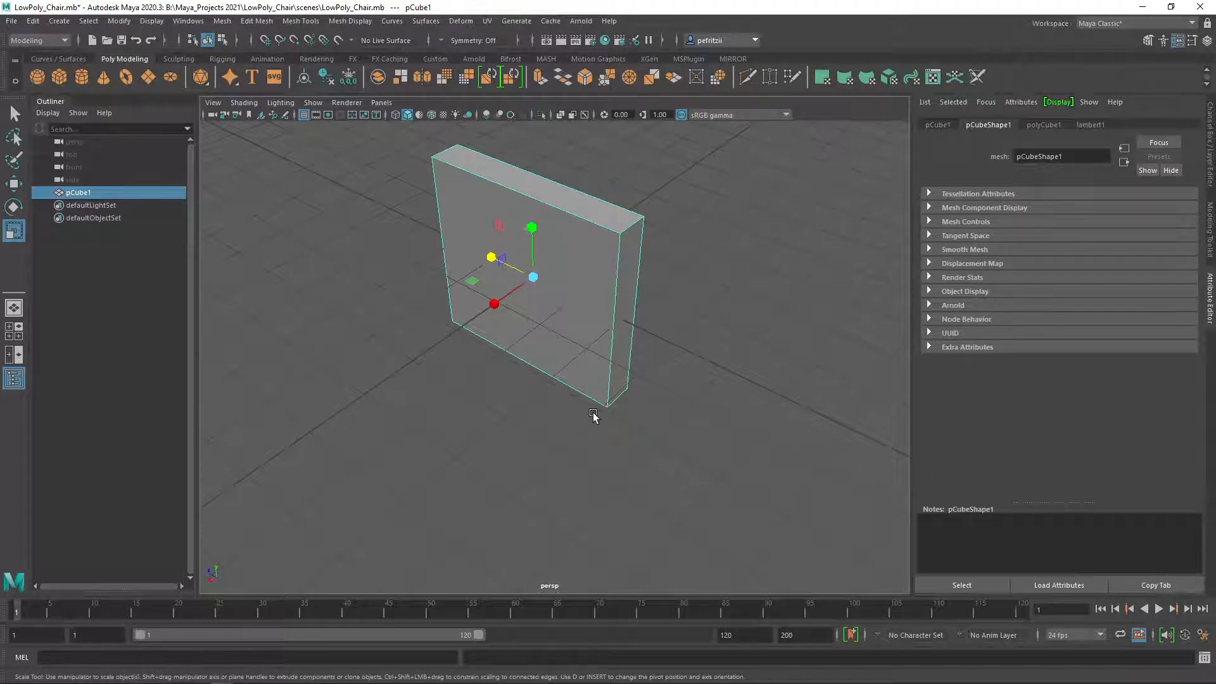
{"action": "left_click_drag", "start_coordinate": [489, 433], "coordinate": [535, 407], "text": "alt"}
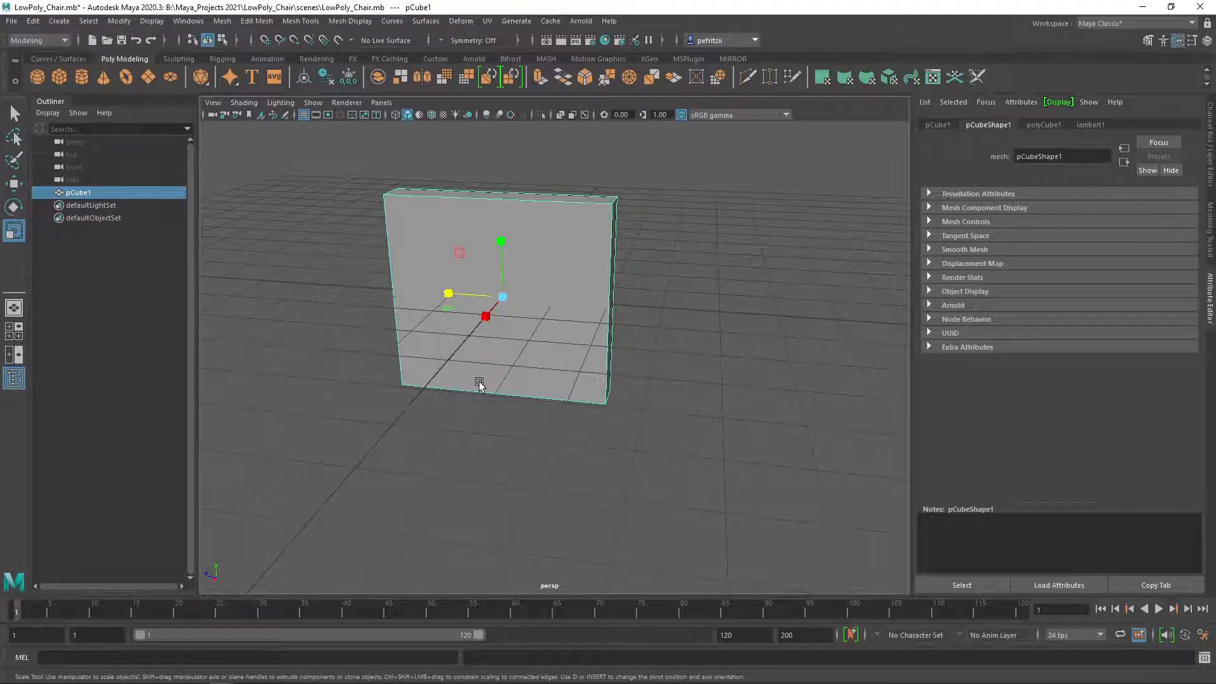
Step: Switch the cube to edge mode and select all of its edges
{"action": "right_click", "coordinate": [408, 232]}
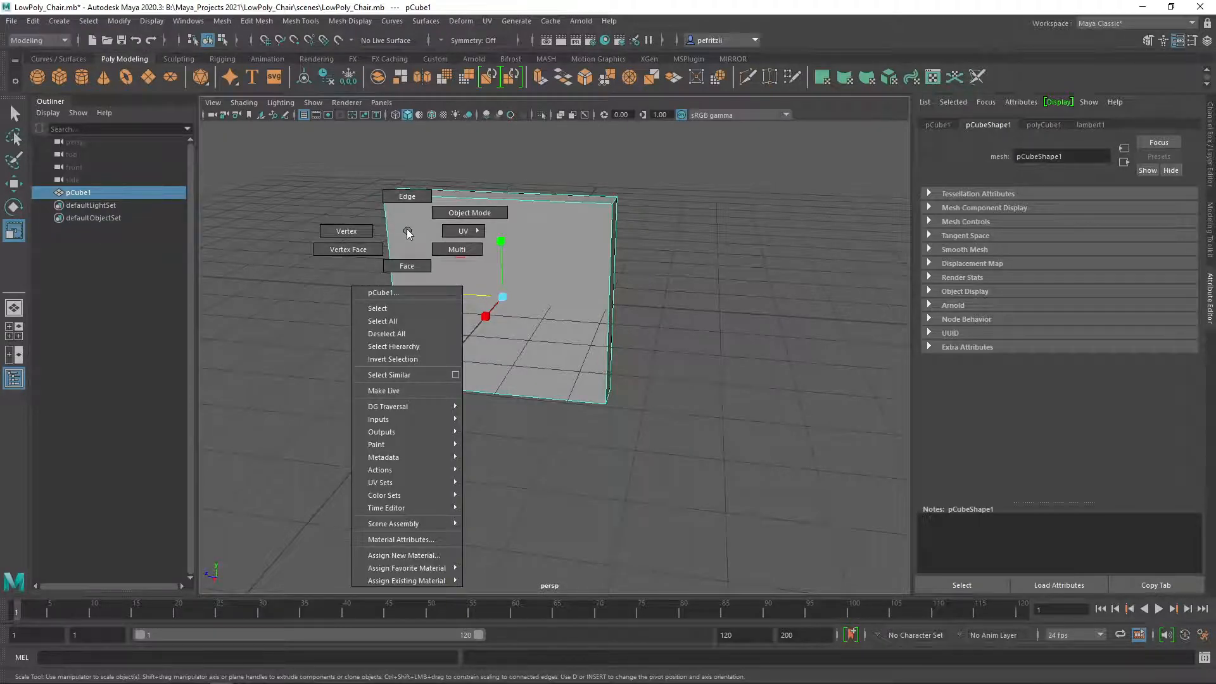
{"action": "left_click", "coordinate": [408, 196]}
{"action": "left_click_drag", "start_coordinate": [349, 155], "coordinate": [753, 504]}
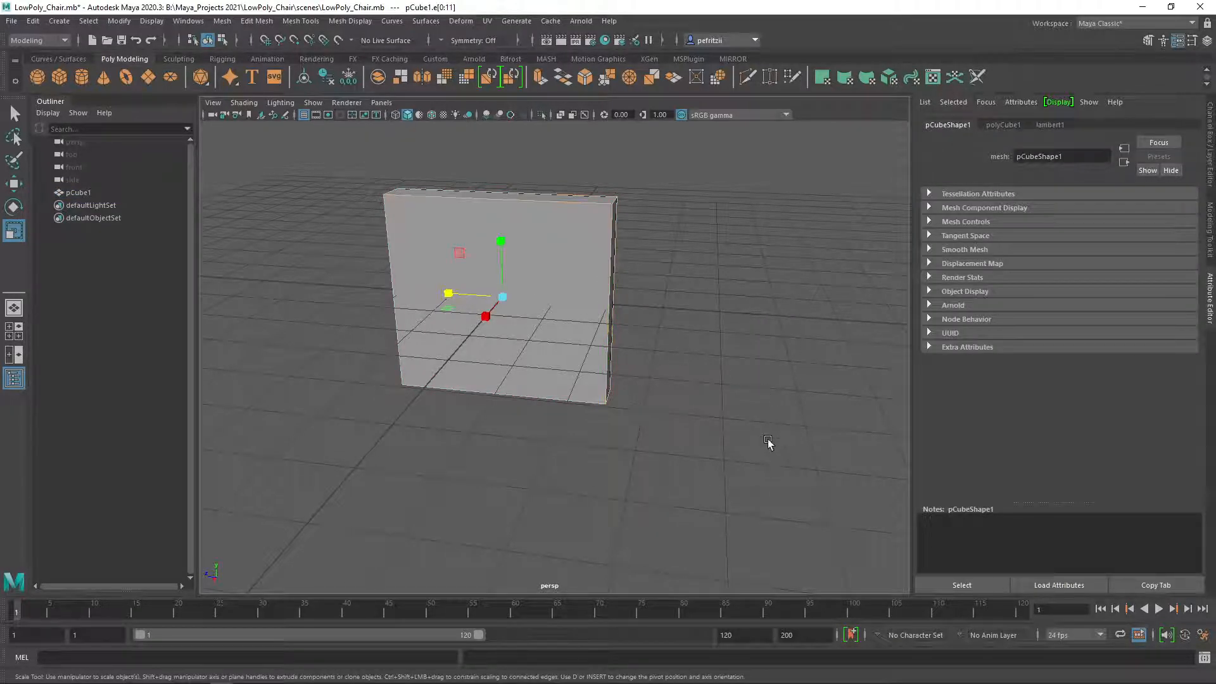
{"action": "left_click_drag", "start_coordinate": [766, 444], "coordinate": [619, 307], "text": "alt"}
{"action": "left_click_drag", "start_coordinate": [705, 305], "coordinate": [551, 449], "text": "alt"}
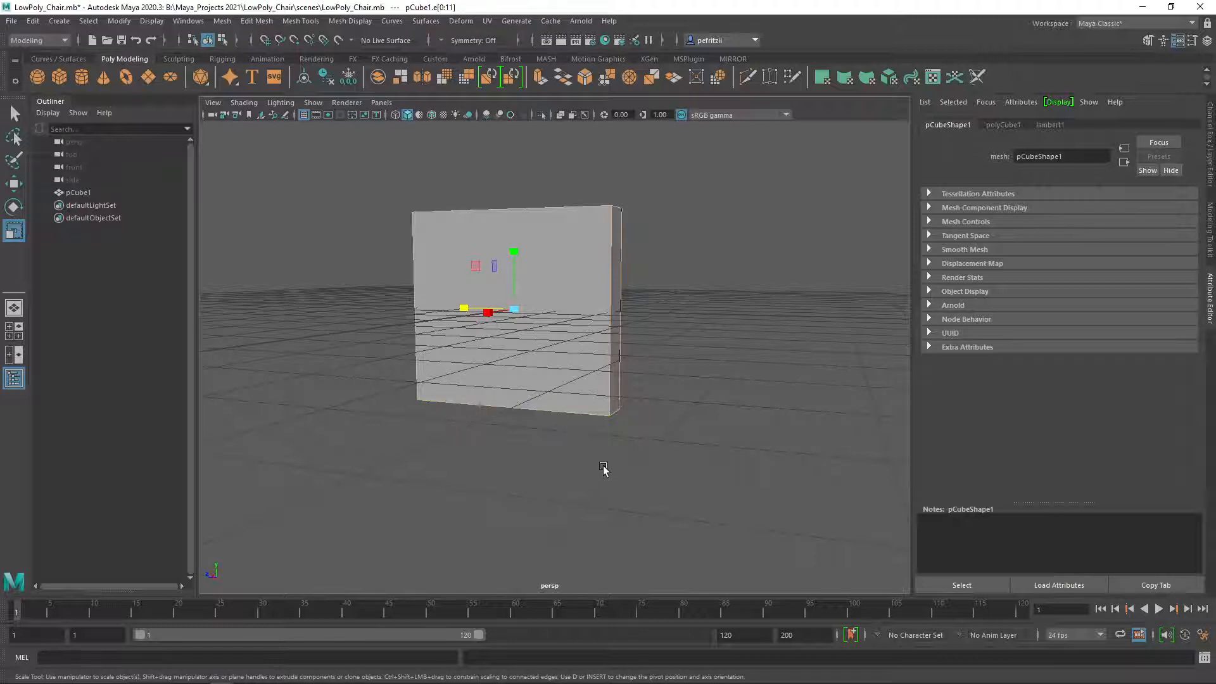
{"action": "left_click_drag", "start_coordinate": [603, 466], "coordinate": [524, 428], "text": "alt"}
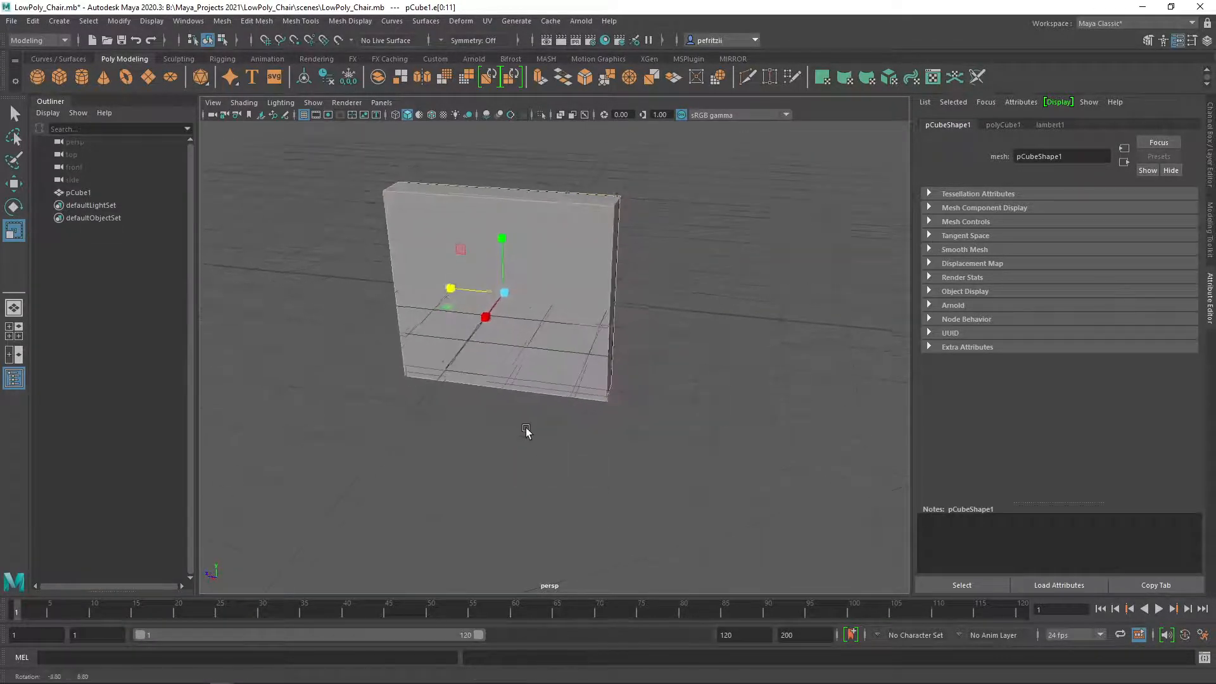
Step: Open the Bevel Edge options for the selected edges and reset them to their default settings
{"action": "right_click", "coordinate": [433, 196], "text": "shift"}
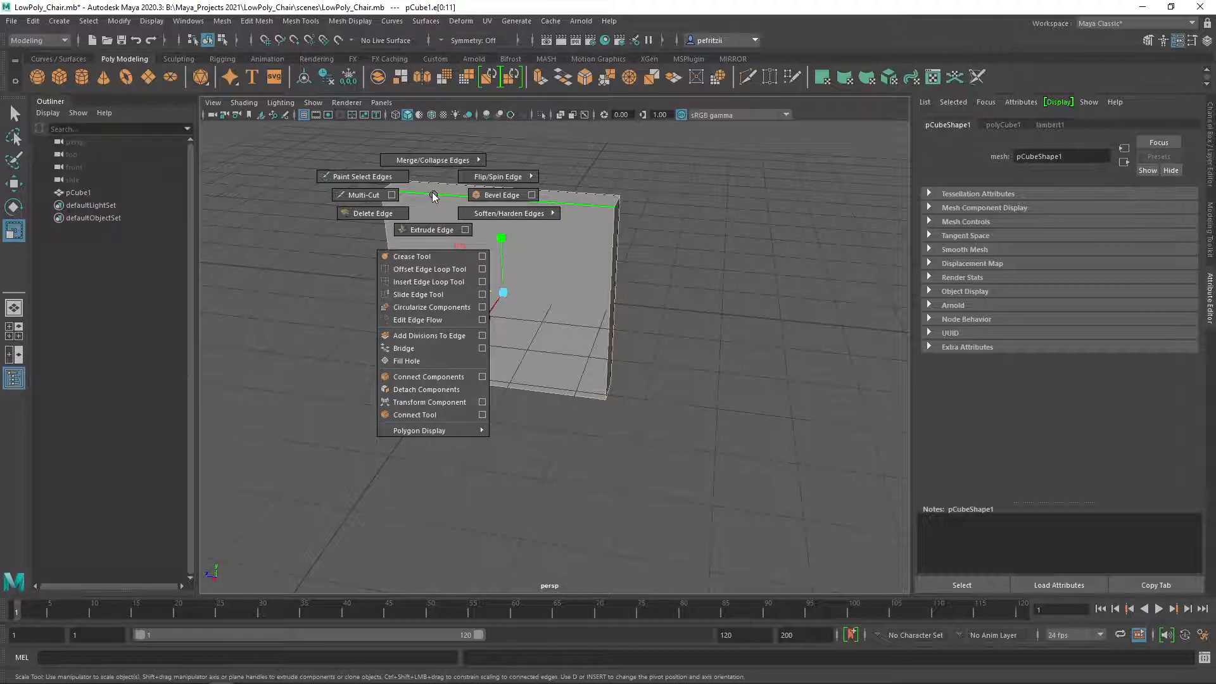
{"action": "left_click", "coordinate": [532, 195]}
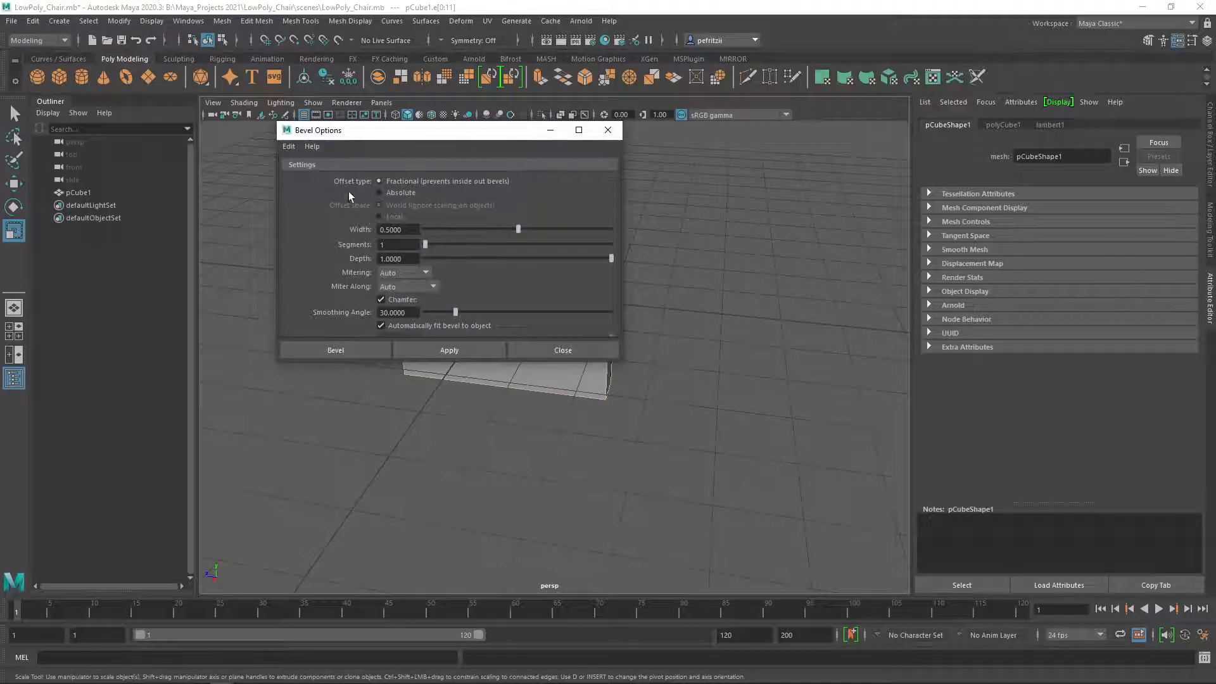
{"action": "left_click", "coordinate": [390, 247]}
{"action": "left_click", "coordinate": [289, 146]}
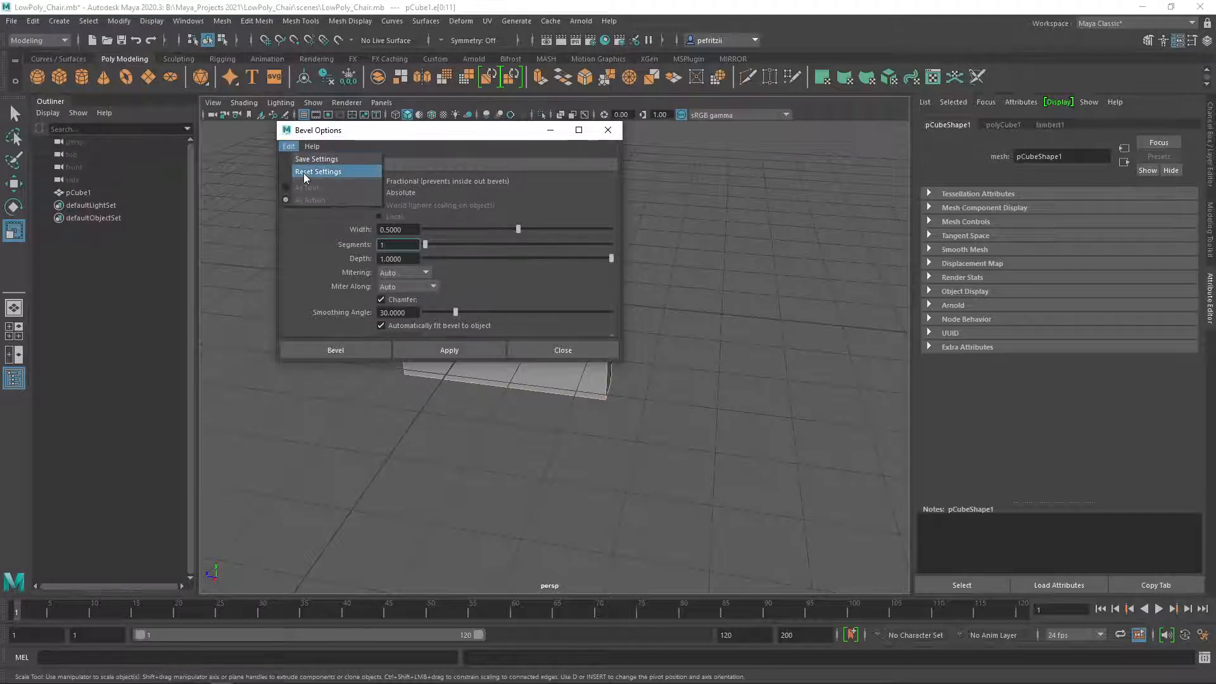
{"action": "left_click", "coordinate": [304, 171]}
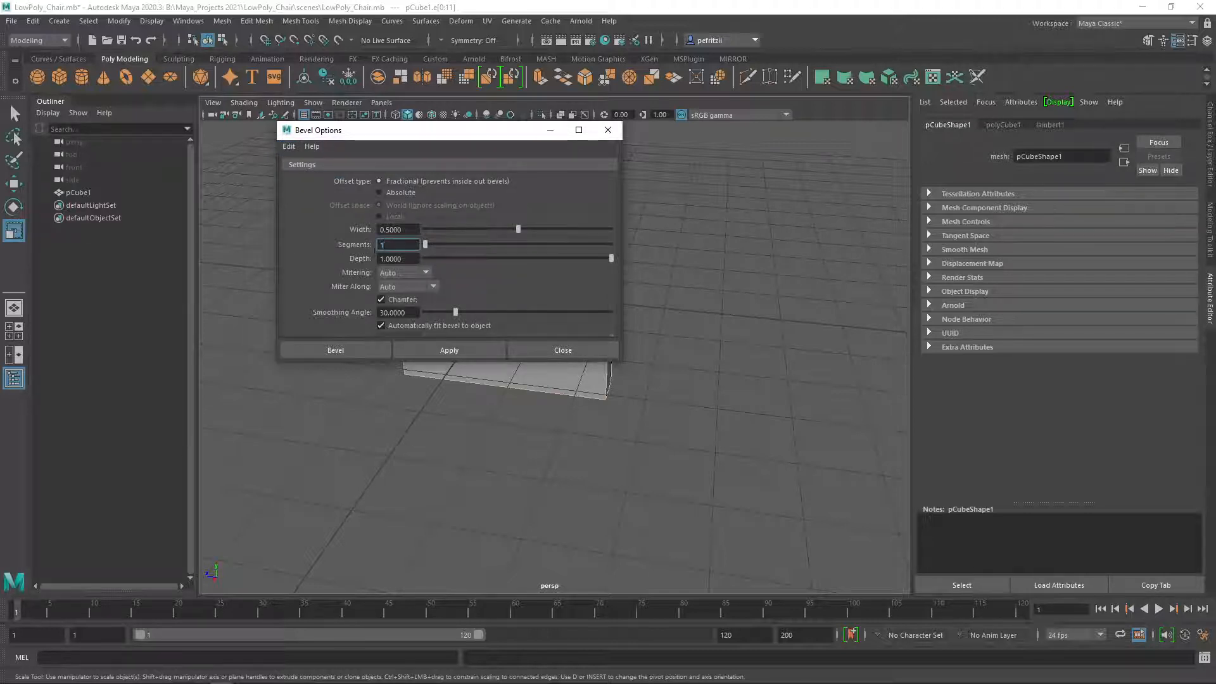
Step: Bevel all the cube's edges with 3 segments and a fractional width of 0.5, and close the bevel options
{"action": "type", "text": "3"}
{"action": "key", "text": "Return"}
{"action": "left_click_drag", "start_coordinate": [482, 140], "coordinate": [890, 149]}
{"action": "left_click", "coordinate": [863, 362]}
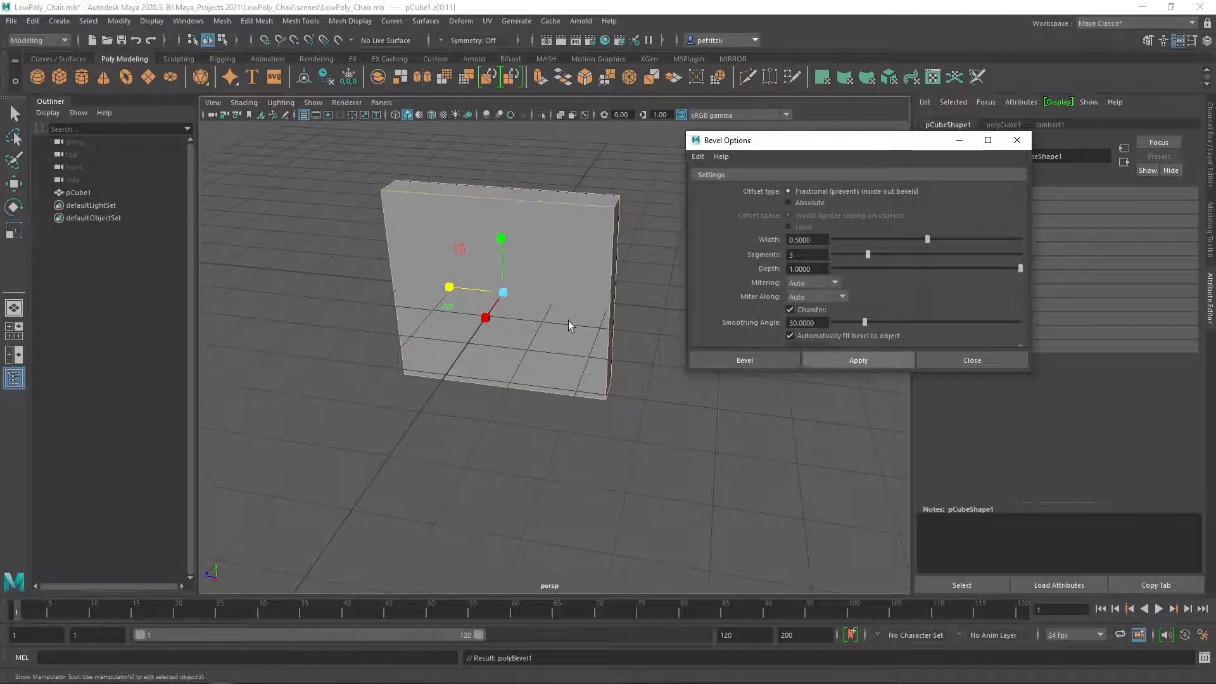
{"action": "left_click_drag", "start_coordinate": [467, 334], "coordinate": [315, 330], "text": "alt"}
{"action": "mouse_move", "coordinate": [522, 275]}
{"action": "left_mouse_down", "text": "alt"}
{"action": "mouse_move", "coordinate": [386, 298]}
{"action": "mouse_move", "coordinate": [432, 297]}
{"action": "mouse_move", "coordinate": [420, 272]}
{"action": "mouse_move", "coordinate": [492, 272]}
{"action": "mouse_move", "coordinate": [520, 225]}
{"action": "mouse_move", "coordinate": [515, 264]}
{"action": "mouse_move", "coordinate": [413, 291]}
{"action": "mouse_move", "coordinate": [424, 285]}
{"action": "mouse_move", "coordinate": [451, 307]}
{"action": "mouse_move", "coordinate": [526, 284]}
{"action": "left_mouse_up", "text": "alt"}
{"action": "key", "text": "bracketleft"}
{"action": "key", "text": "bracketright"}
{"action": "scroll", "coordinate": [488, 269], "scroll_direction": "up", "scroll_amount": 3}
{"action": "scroll", "coordinate": [487, 269], "scroll_direction": "down", "scroll_amount": 2}
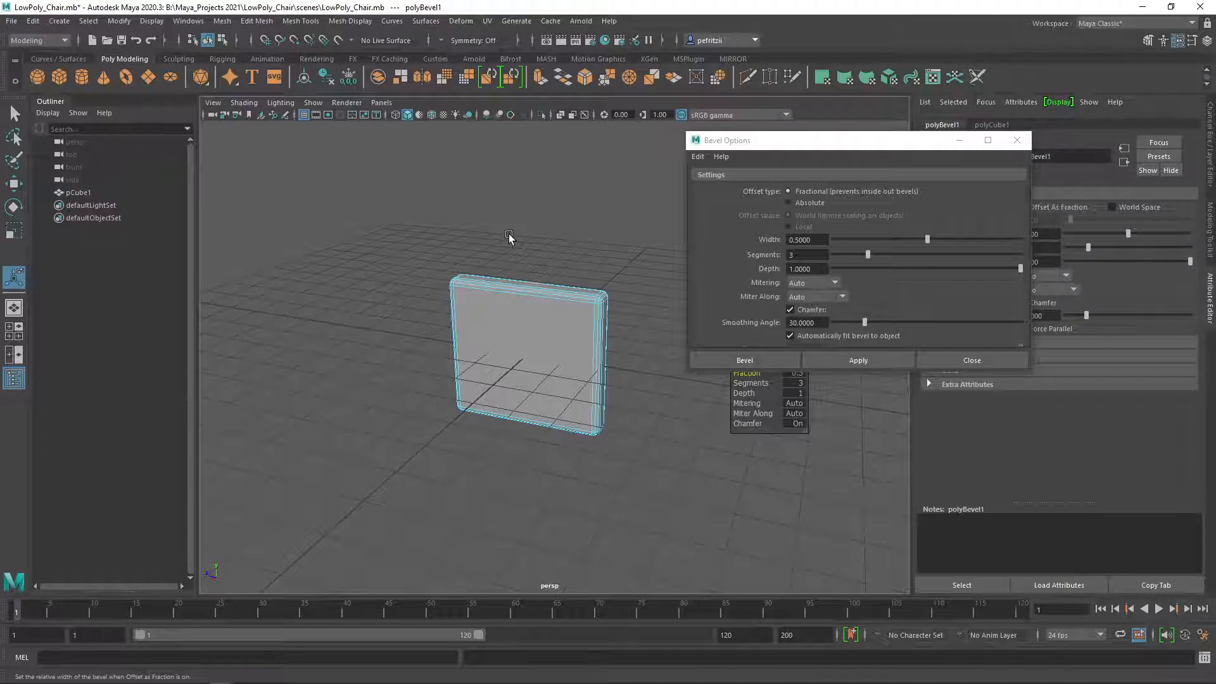
{"action": "left_click", "coordinate": [960, 359]}
{"action": "key", "text": "q"}
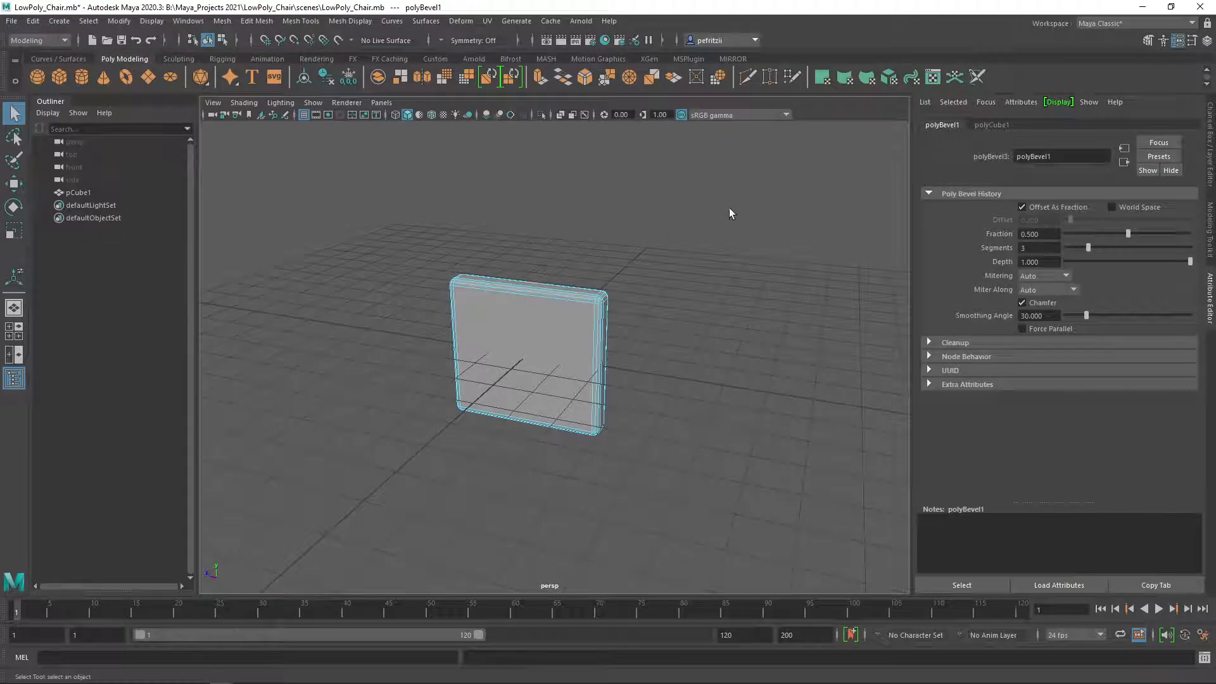
Step: Open the UV Editor for the beveled cube and turn off its checker map display
{"action": "scroll", "coordinate": [591, 249], "scroll_direction": "up", "scroll_amount": 5}
{"action": "left_click_drag", "start_coordinate": [591, 249], "coordinate": [617, 252], "text": "alt"}
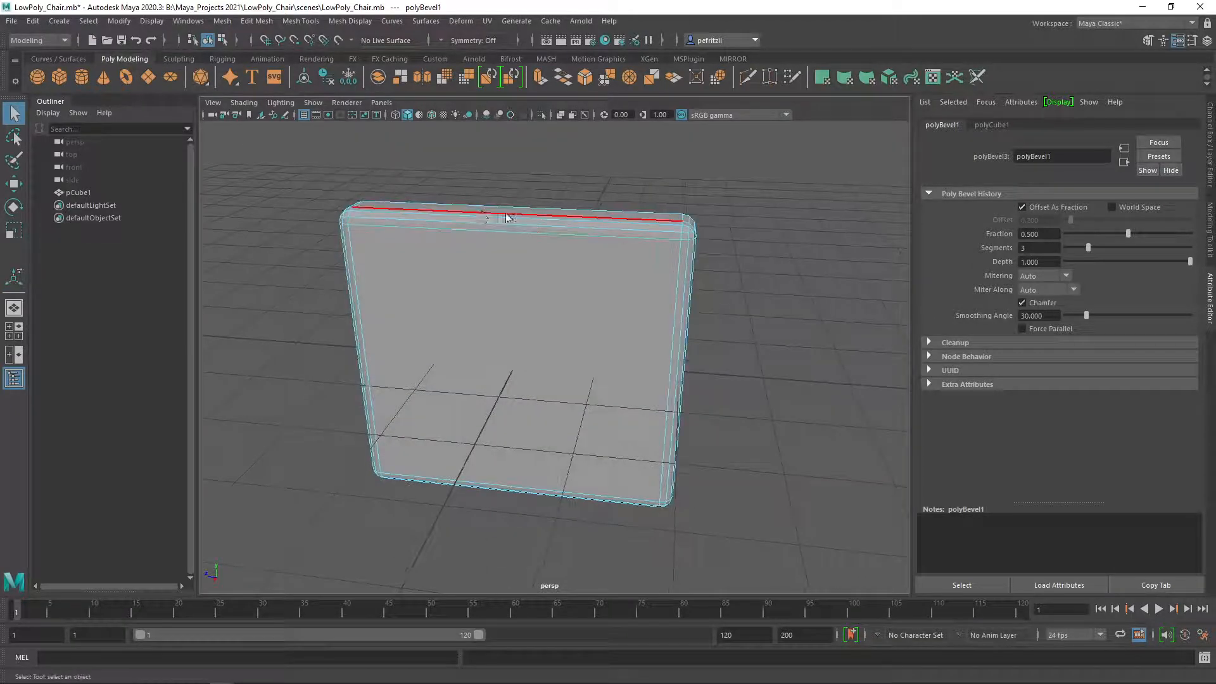
{"action": "left_click", "coordinate": [492, 22]}
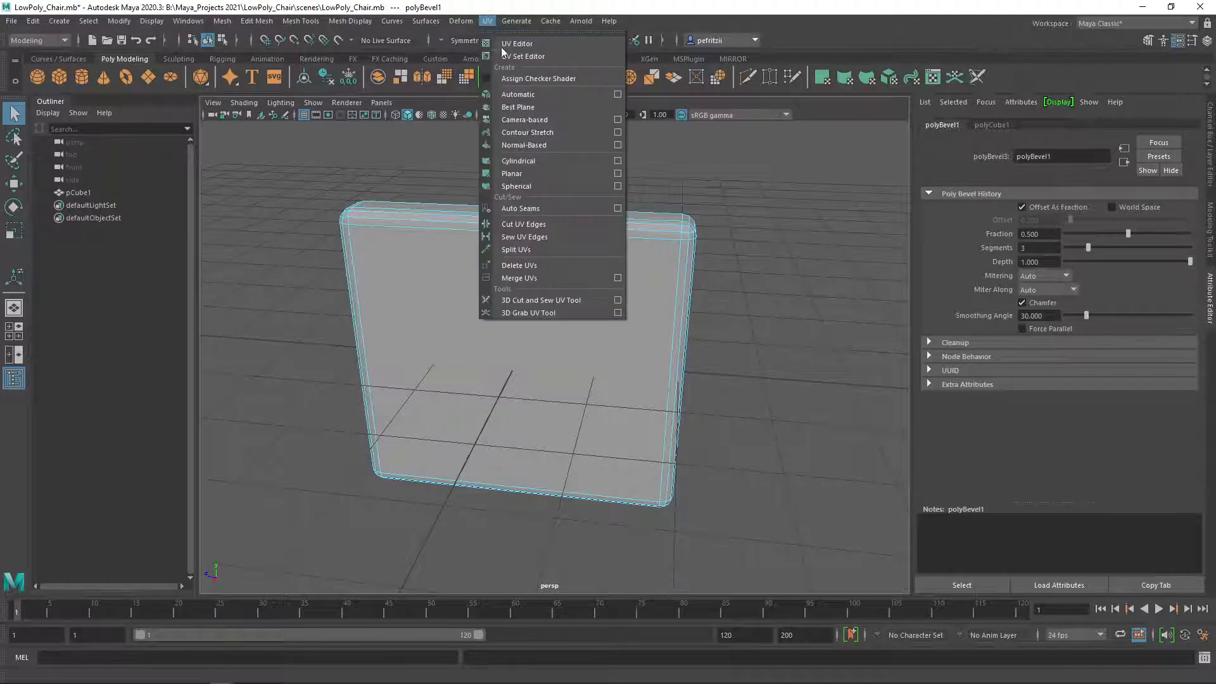
{"action": "left_click", "coordinate": [510, 44]}
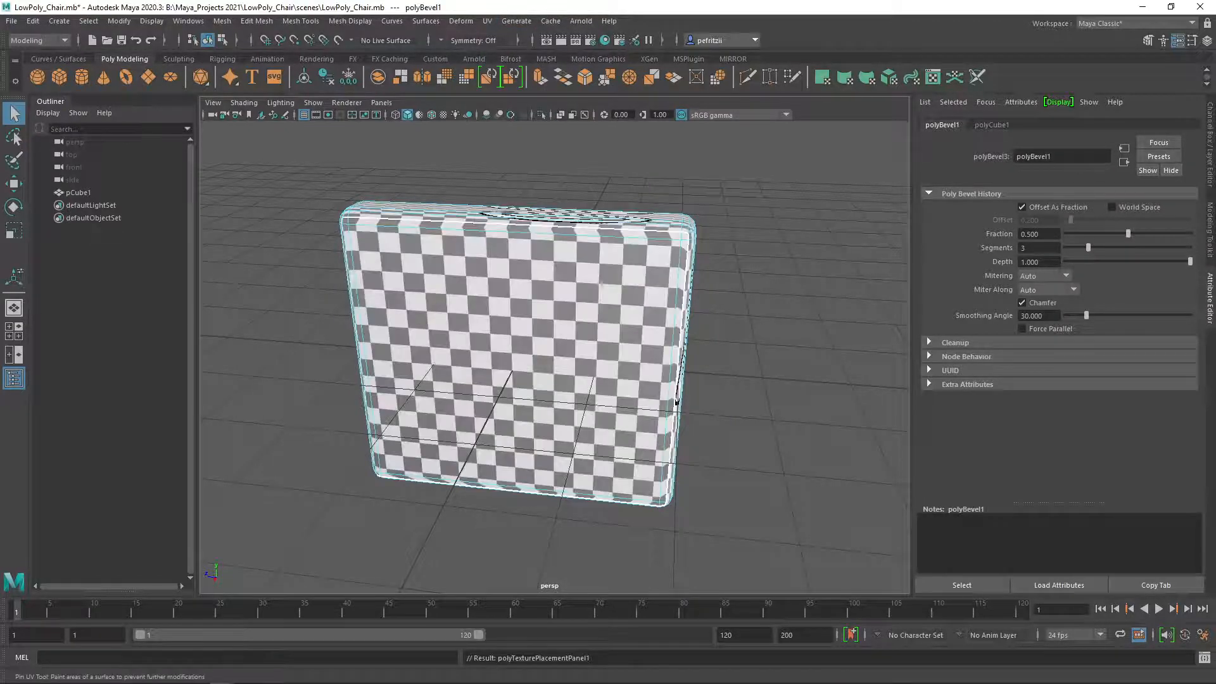
{"action": "left_click_drag", "start_coordinate": [333, 198], "coordinate": [624, 123]}
{"action": "scroll", "coordinate": [729, 305], "scroll_direction": "up", "scroll_amount": 2}
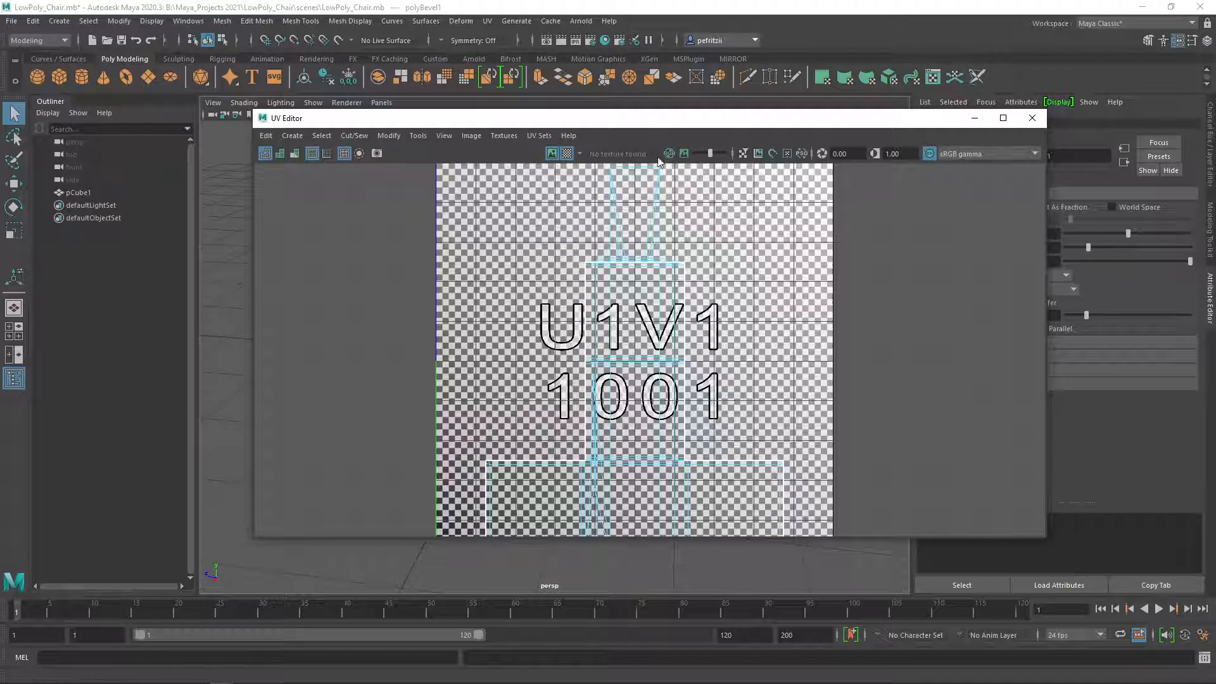
{"action": "left_click", "coordinate": [567, 153]}
{"action": "scroll", "coordinate": [658, 366], "scroll_direction": "down", "scroll_amount": 2}
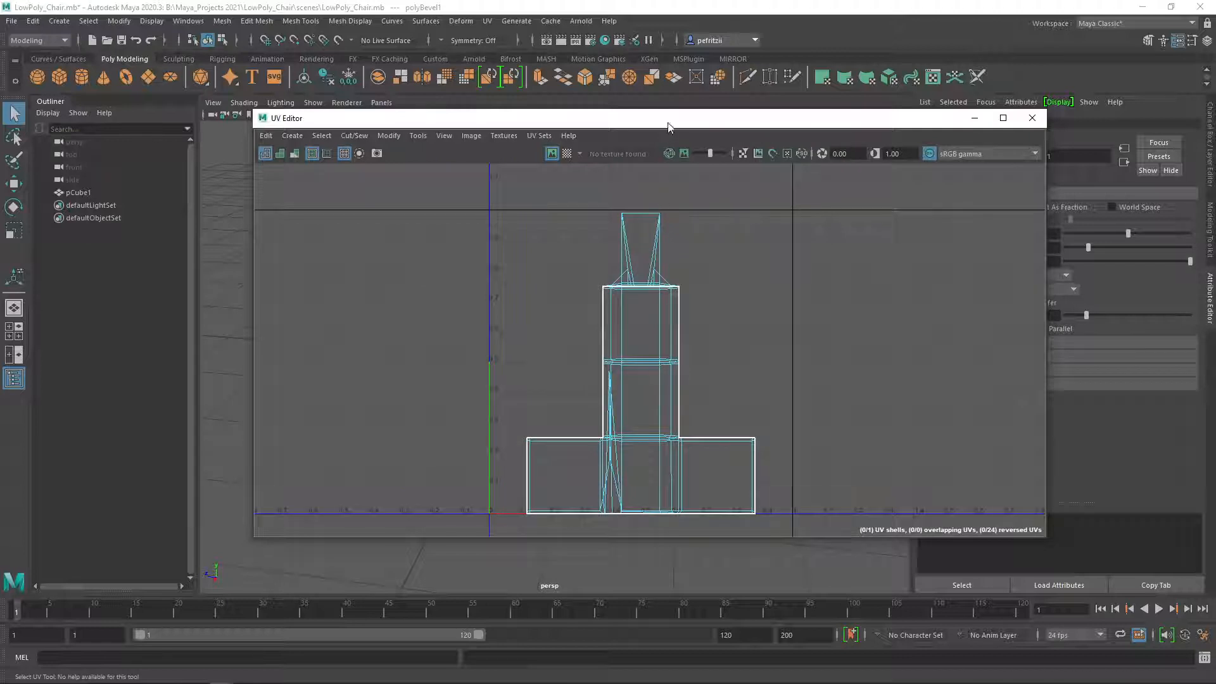
Step: Move the UV Editor window aside and bring its UV Toolkit into view
{"action": "left_click_drag", "start_coordinate": [668, 124], "coordinate": [357, 118]}
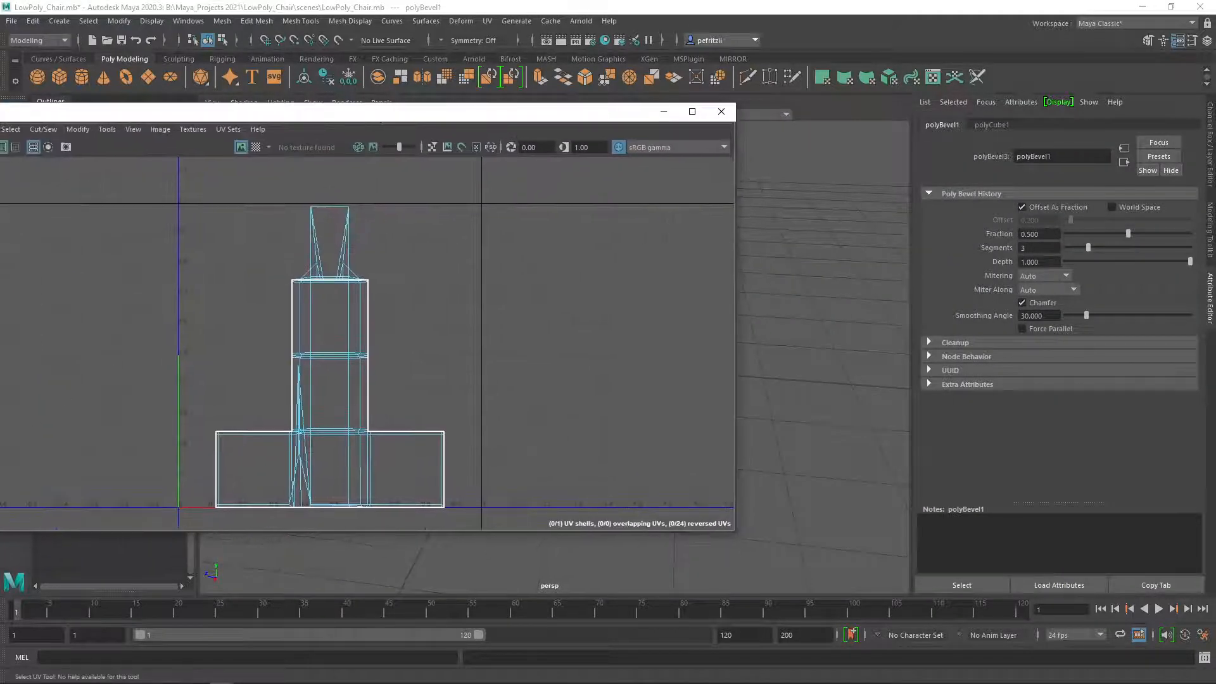
{"action": "left_click_drag", "start_coordinate": [0, 423], "coordinate": [730, 242]}
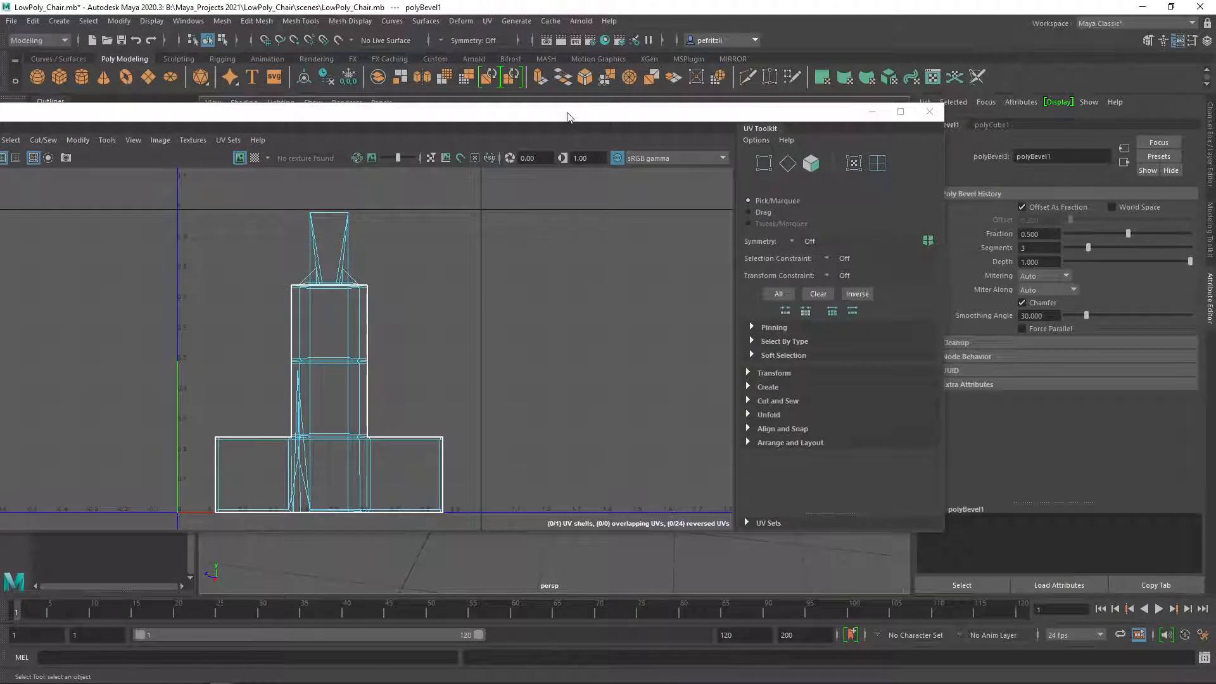
{"action": "left_click_drag", "start_coordinate": [568, 116], "coordinate": [525, 116]}
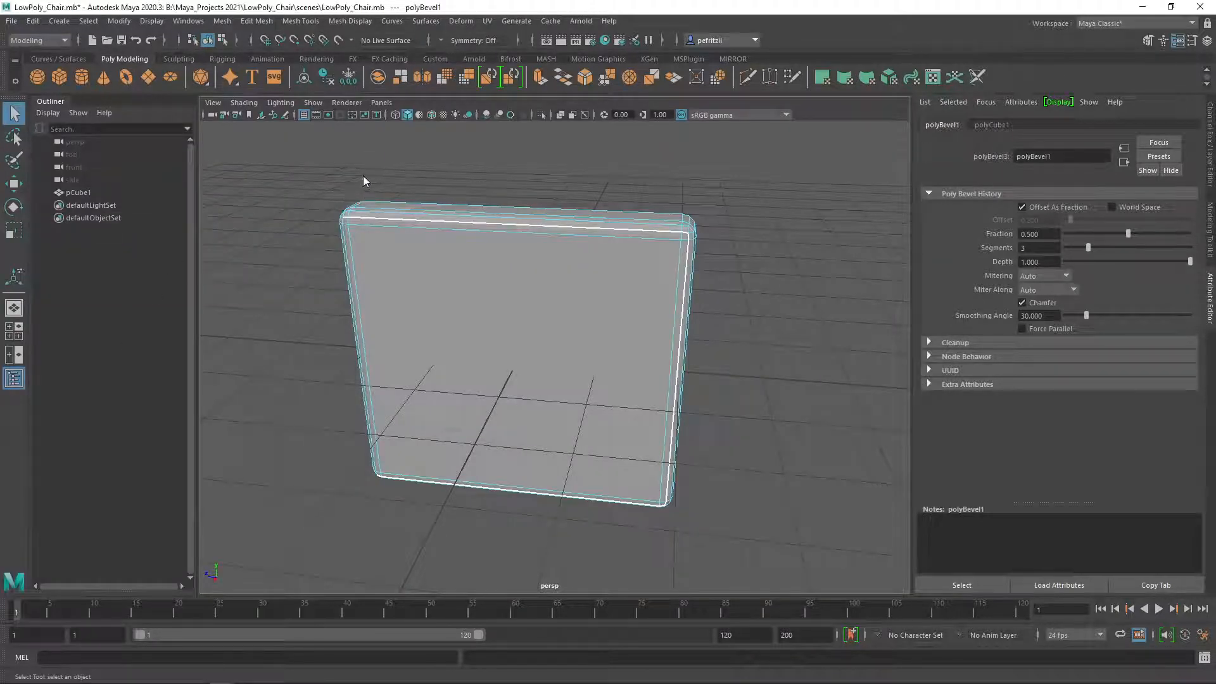
Step: Return the cube to object mode, delete its construction history and freeze its transformations
{"action": "right_click_drag", "start_coordinate": [364, 182], "coordinate": [411, 158]}
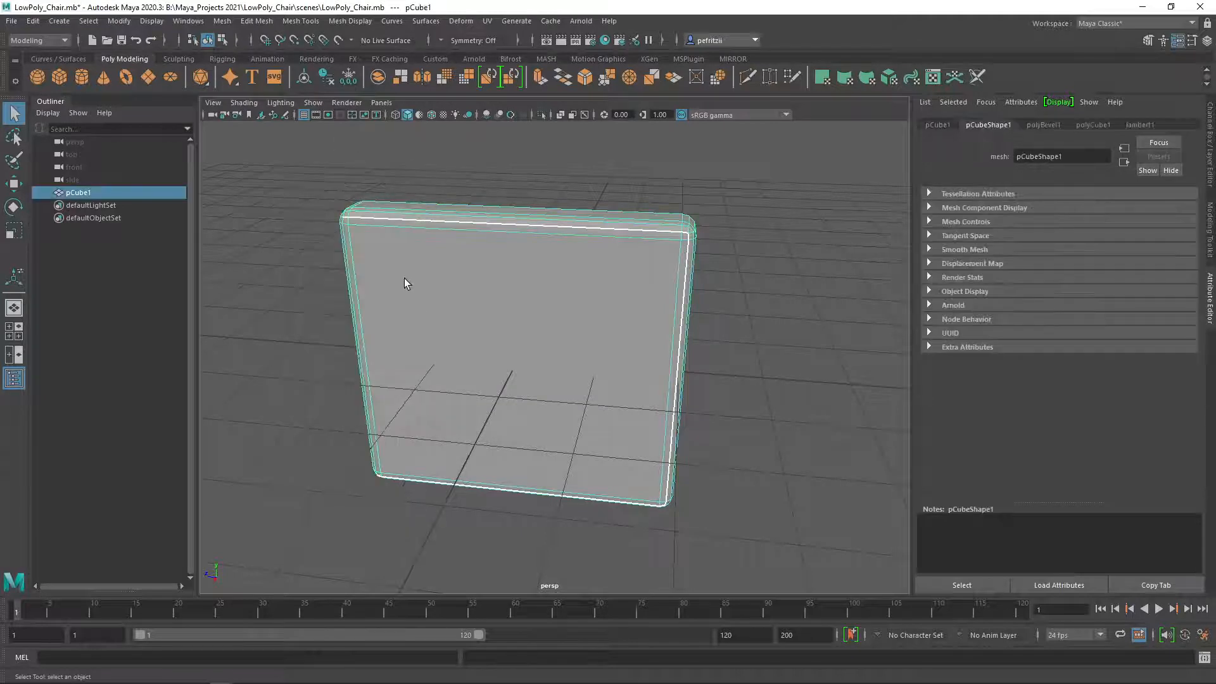
{"action": "left_click", "coordinate": [33, 23]}
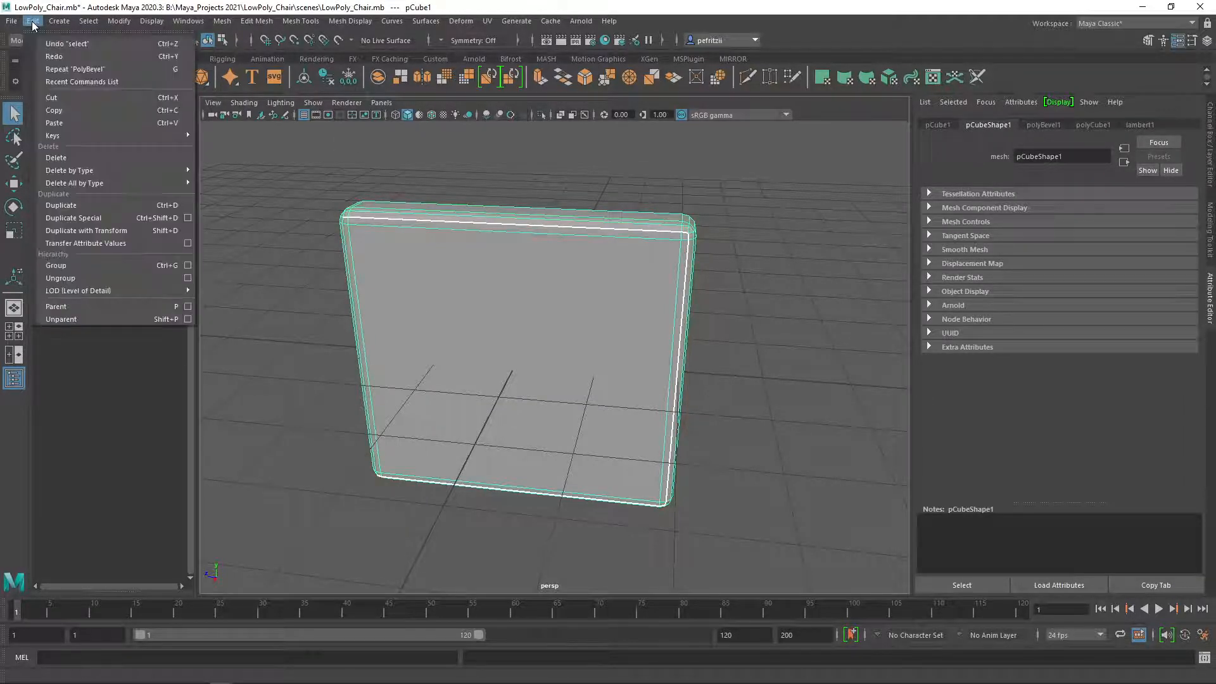
{"action": "mouse_move", "coordinate": [76, 170]}
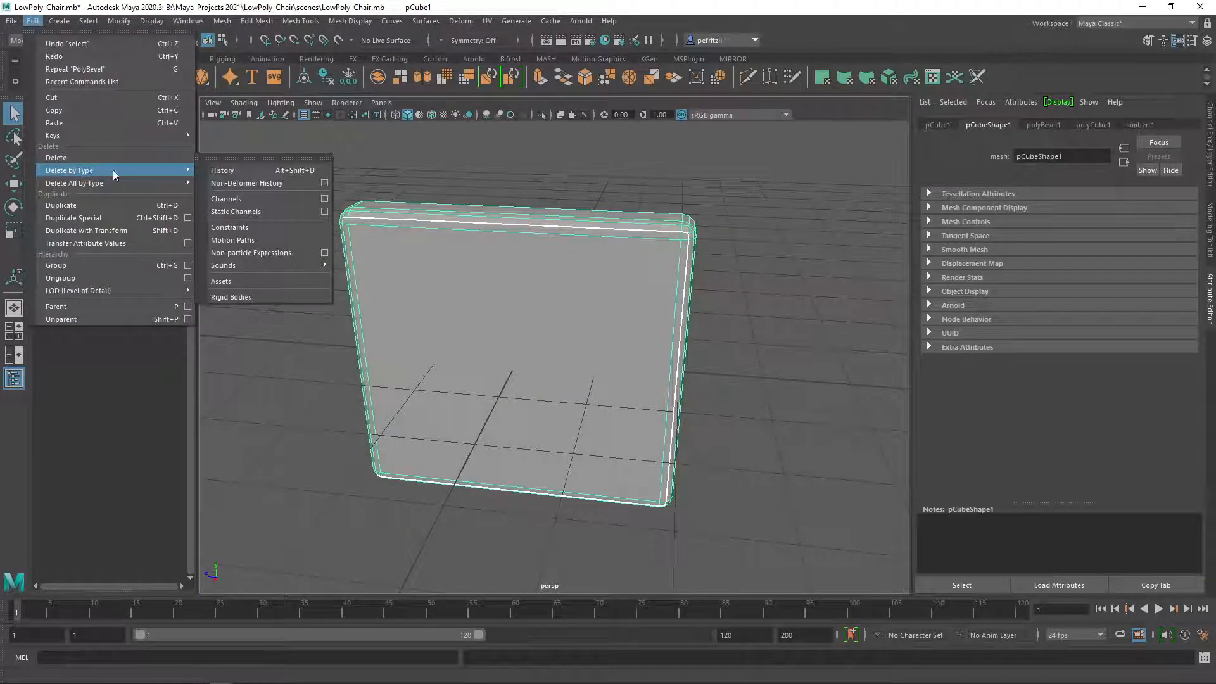
{"action": "left_click", "coordinate": [222, 171]}
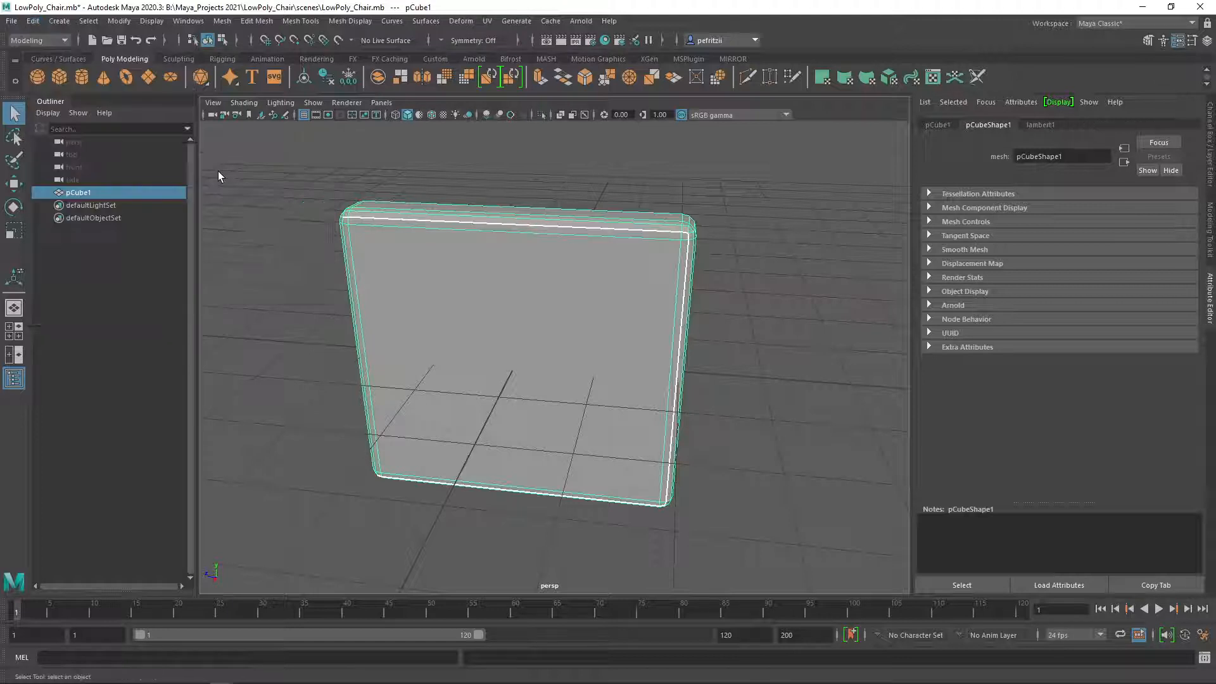
{"action": "left_click", "coordinate": [119, 21]}
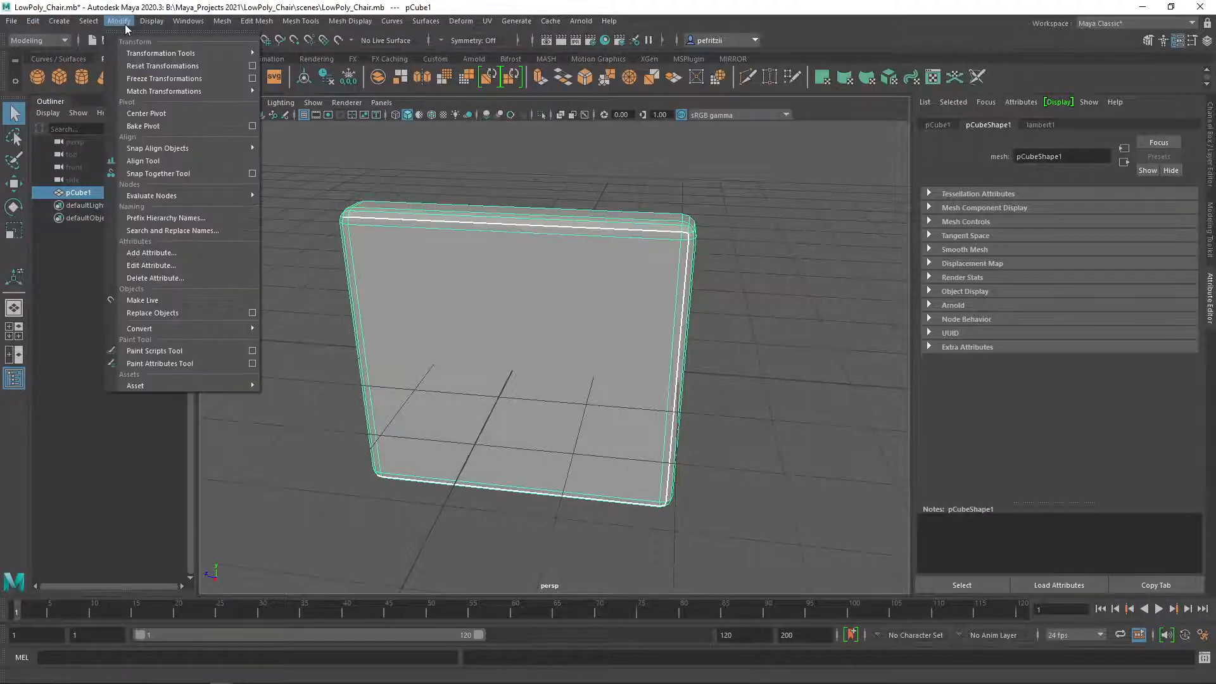
{"action": "left_click", "coordinate": [155, 77]}
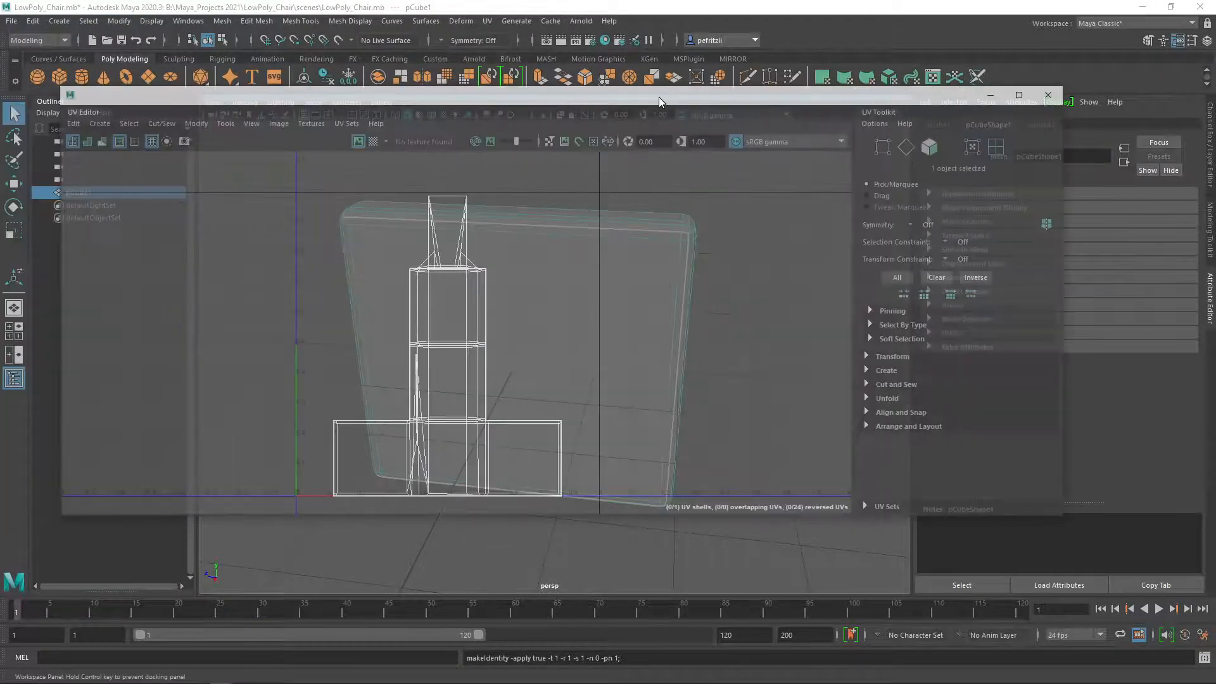
Step: Apply automatic UV mapping to the cube and move the UV Editor aside to inspect the projection planes
{"action": "left_click_drag", "start_coordinate": [659, 97], "coordinate": [646, 113]}
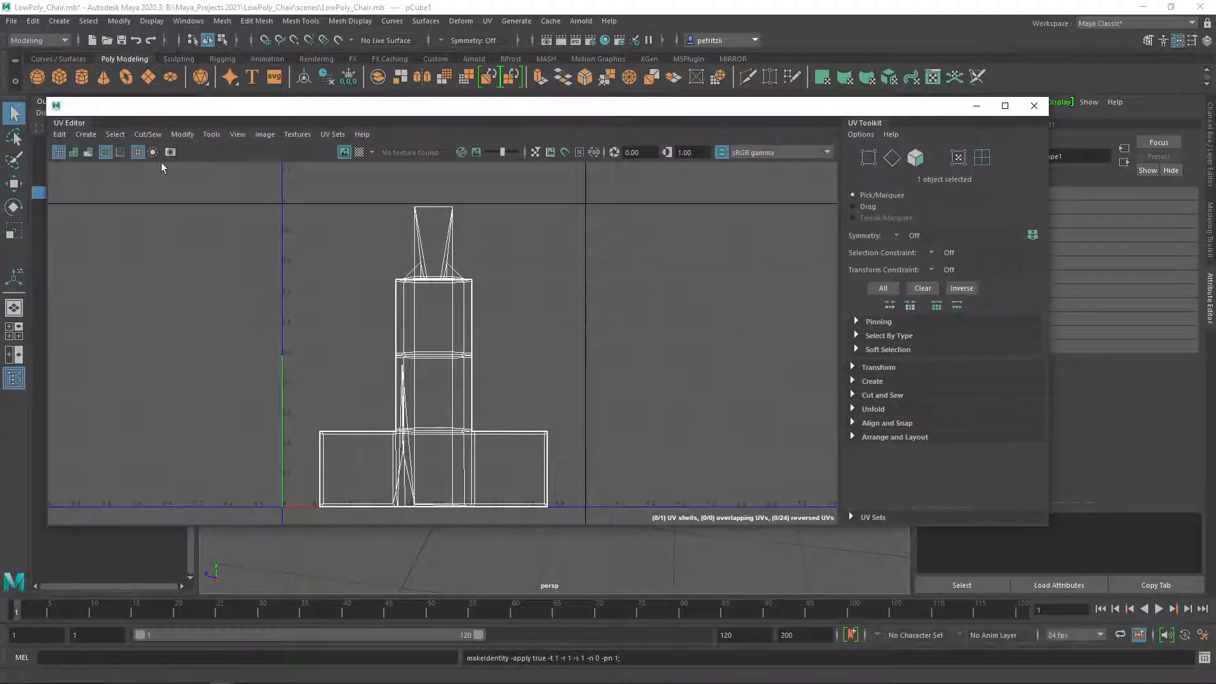
{"action": "left_click", "coordinate": [77, 135]}
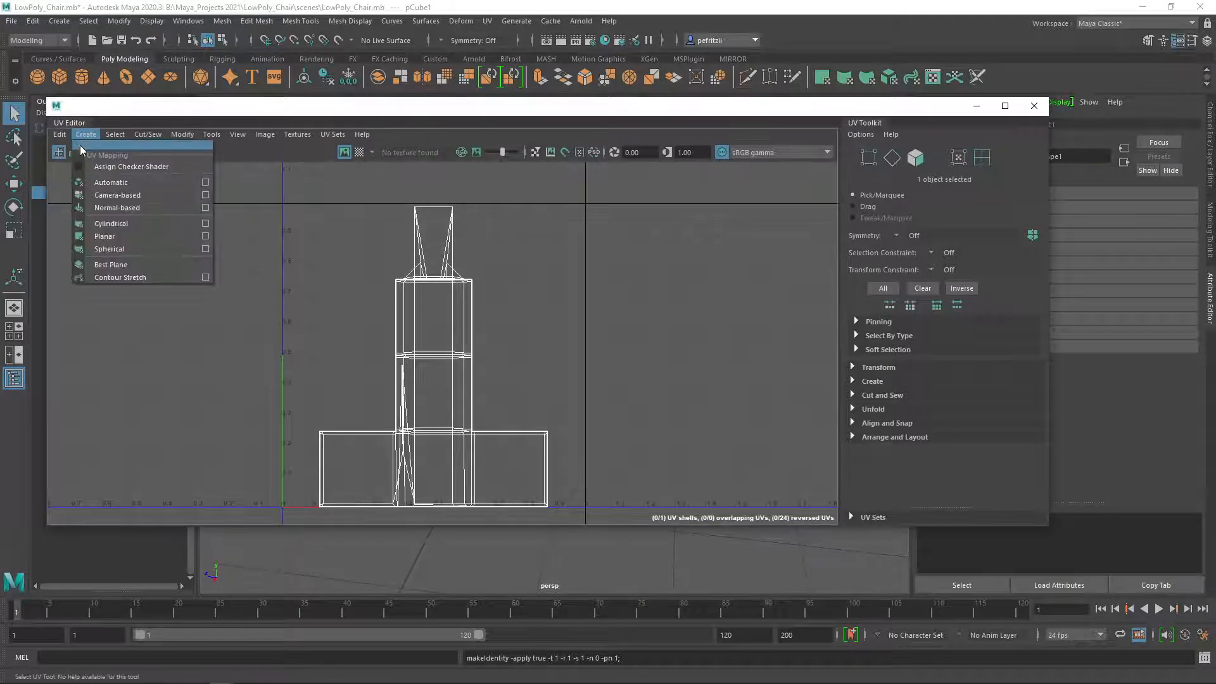
{"action": "left_click", "coordinate": [117, 183]}
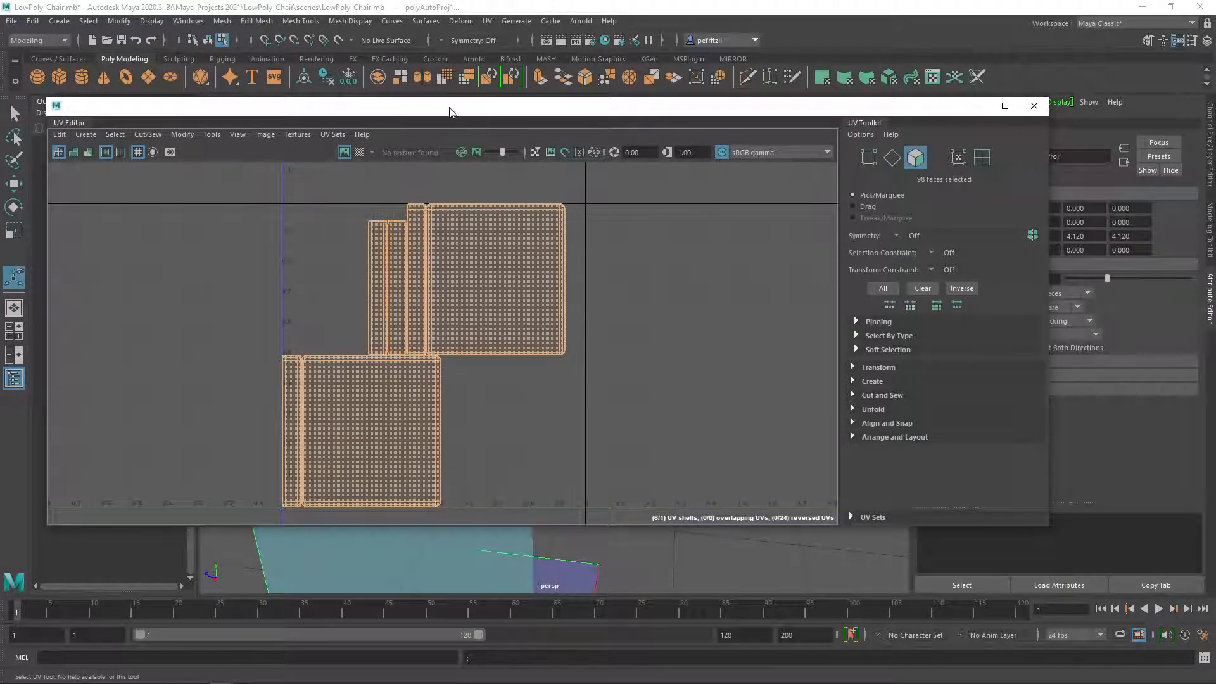
{"action": "left_click_drag", "start_coordinate": [450, 117], "coordinate": [0, 145]}
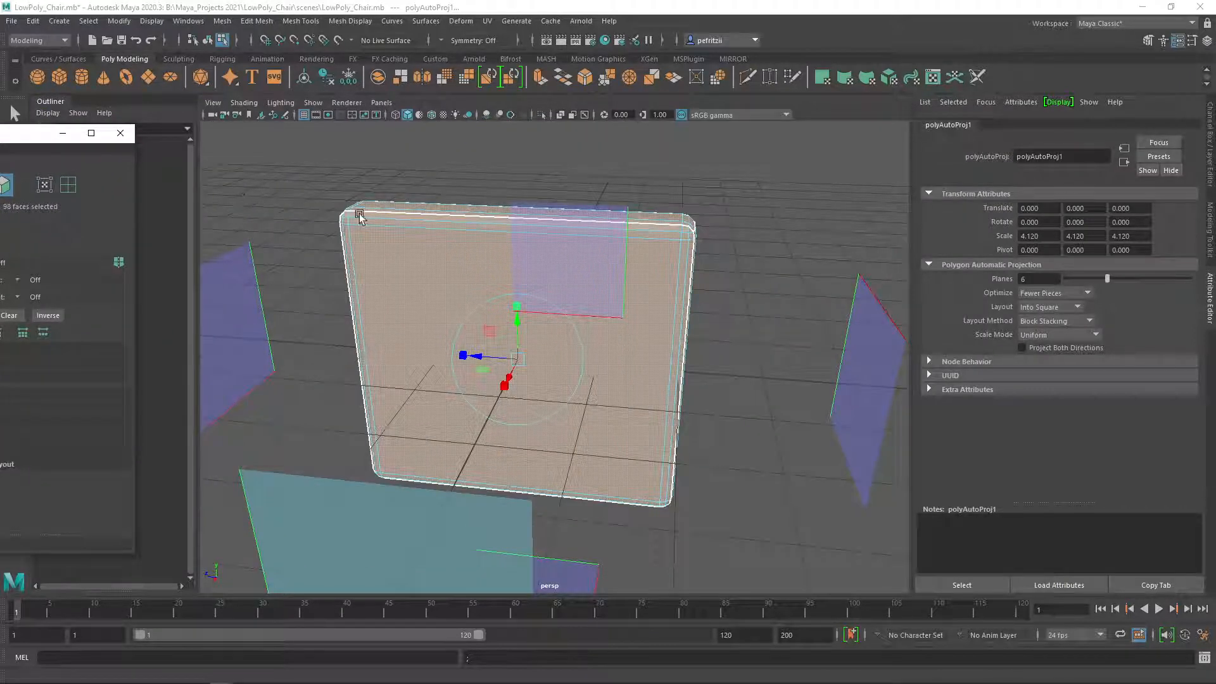
{"action": "left_click_drag", "start_coordinate": [339, 199], "coordinate": [393, 184], "text": "alt"}
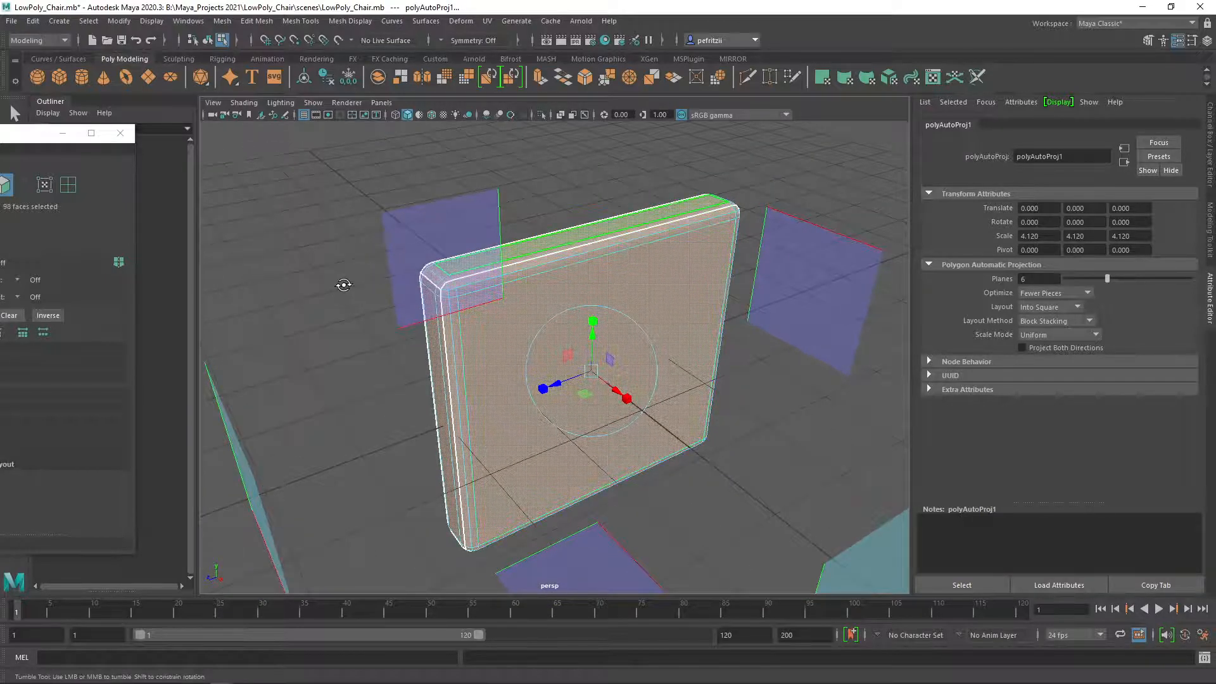
Step: Turn on the UV checker map and check its pattern across the cube's faces and beveled corners
{"action": "left_click_drag", "start_coordinate": [345, 282], "coordinate": [374, 304], "text": "alt"}
{"action": "left_click_drag", "start_coordinate": [403, 352], "coordinate": [236, 301], "text": "alt"}
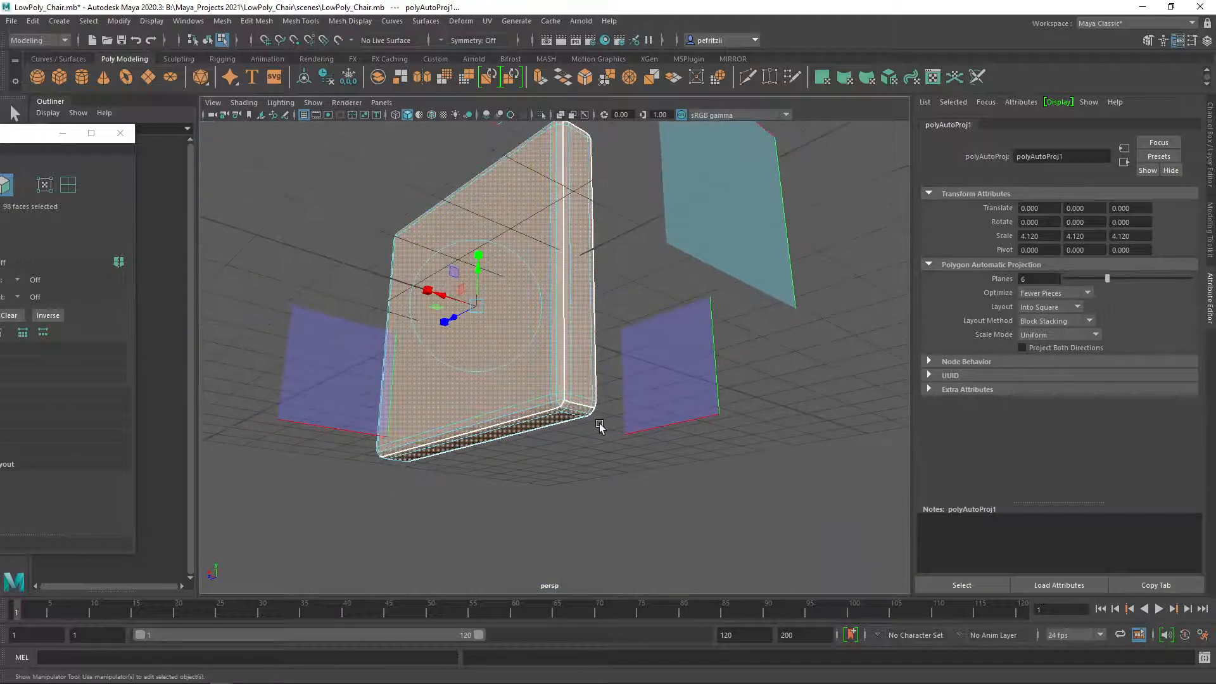
{"action": "left_click_drag", "start_coordinate": [602, 424], "coordinate": [456, 427], "text": "alt"}
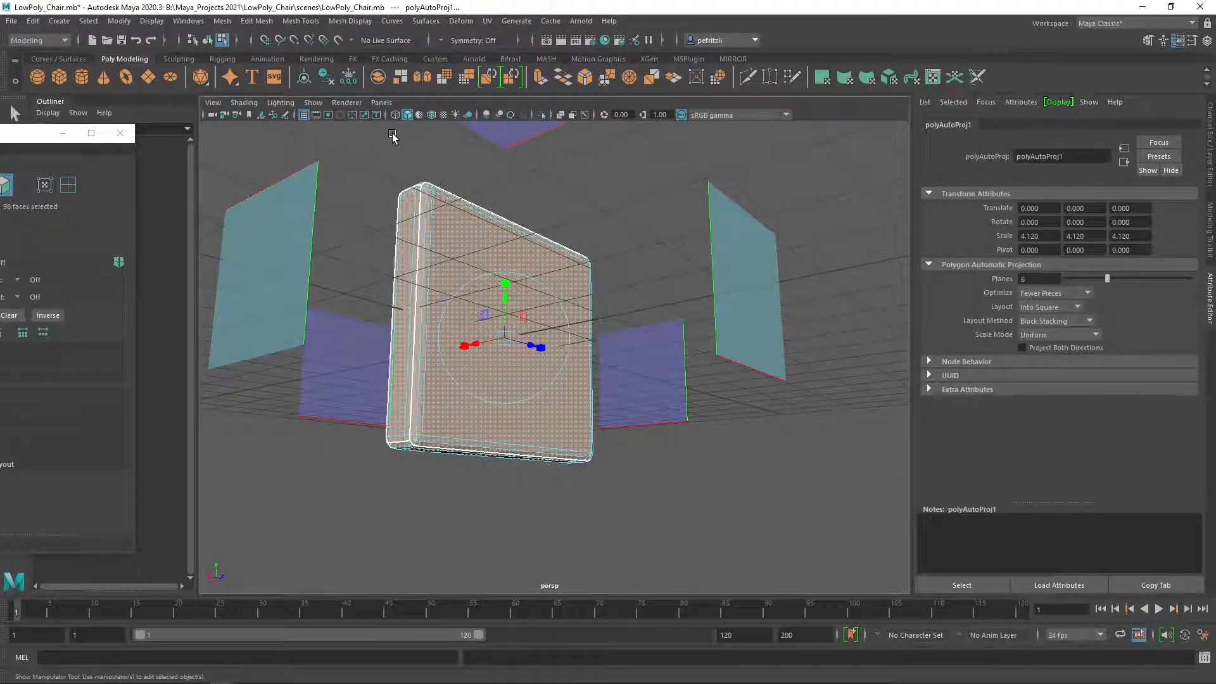
{"action": "left_click_drag", "start_coordinate": [0, 140], "coordinate": [500, 112]}
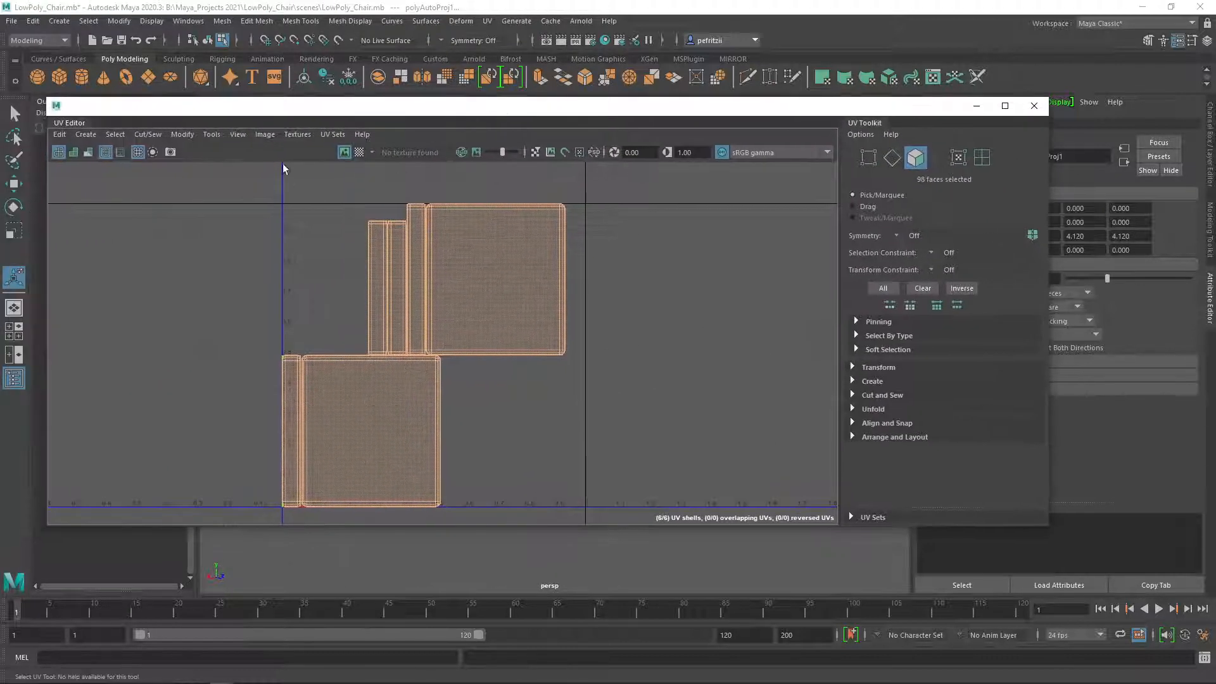
{"action": "left_click", "coordinate": [359, 152]}
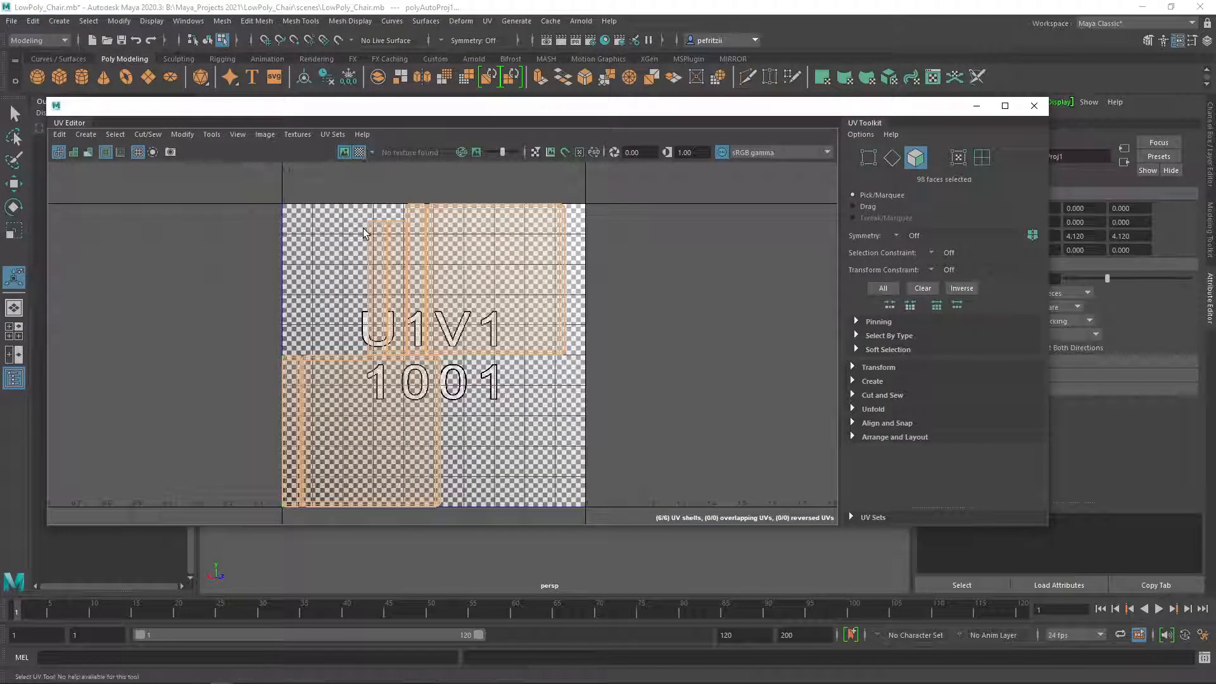
{"action": "left_click_drag", "start_coordinate": [517, 112], "coordinate": [0, 203]}
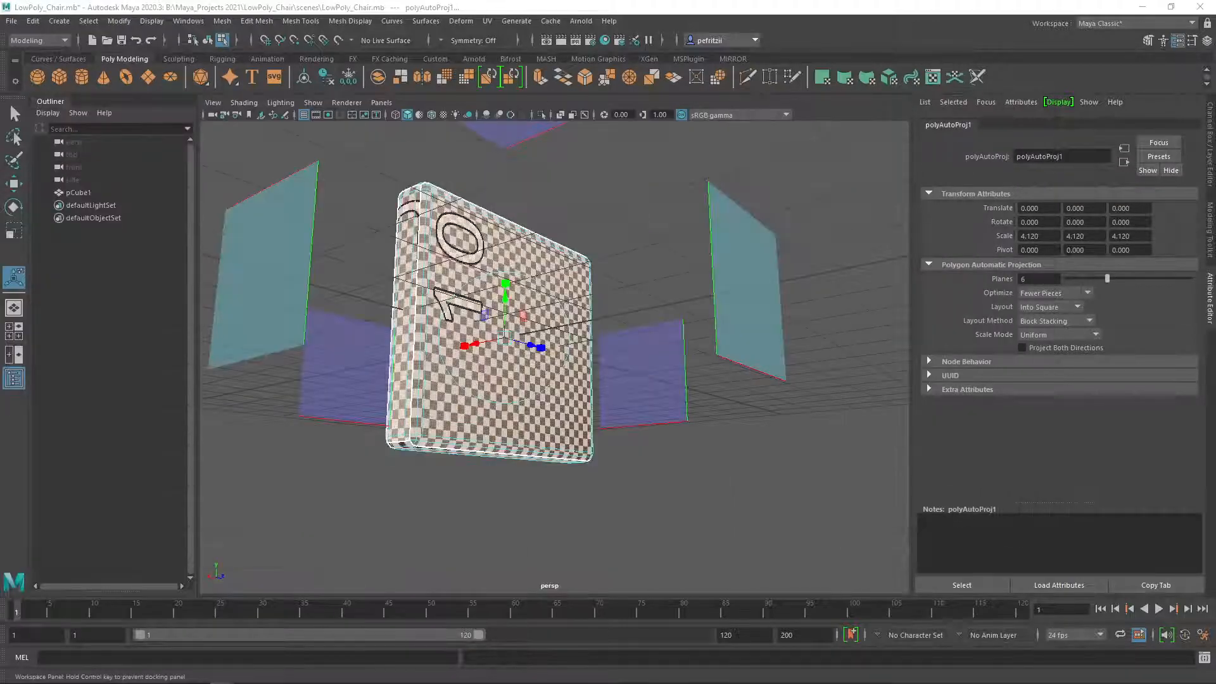
{"action": "left_click_drag", "start_coordinate": [327, 206], "coordinate": [422, 299], "text": "alt"}
{"action": "scroll", "coordinate": [342, 225], "scroll_direction": "up", "scroll_amount": 5}
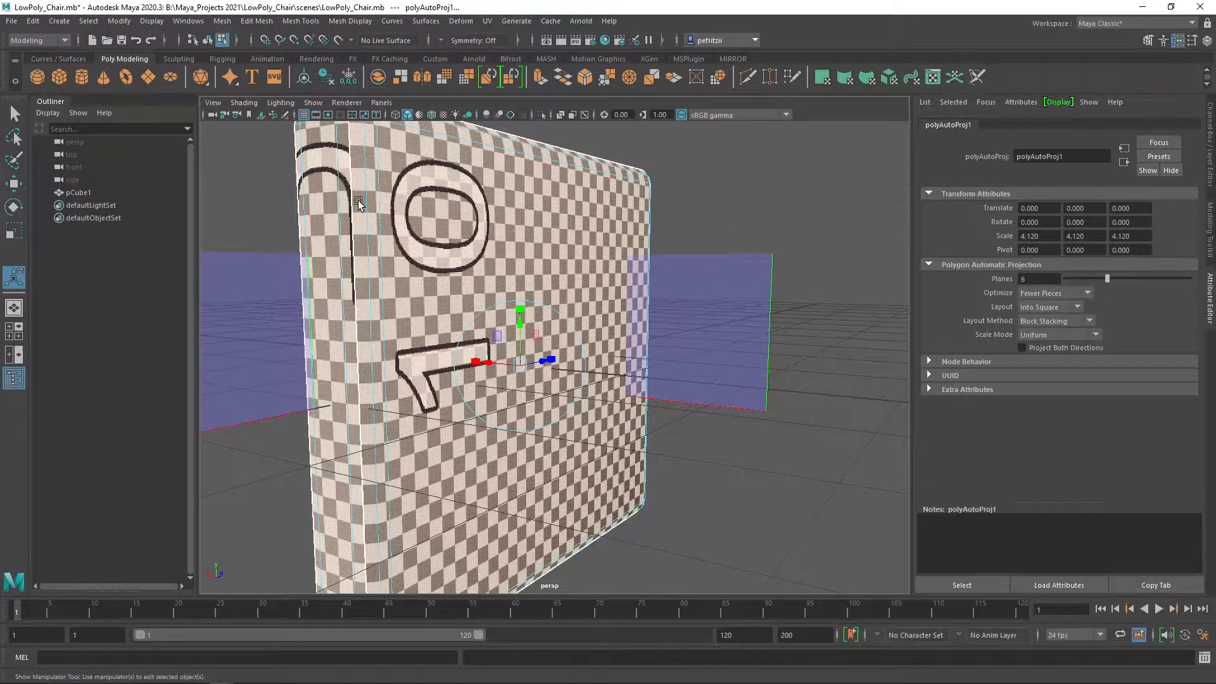
{"action": "left_click_drag", "start_coordinate": [365, 218], "coordinate": [511, 223], "text": "alt"}
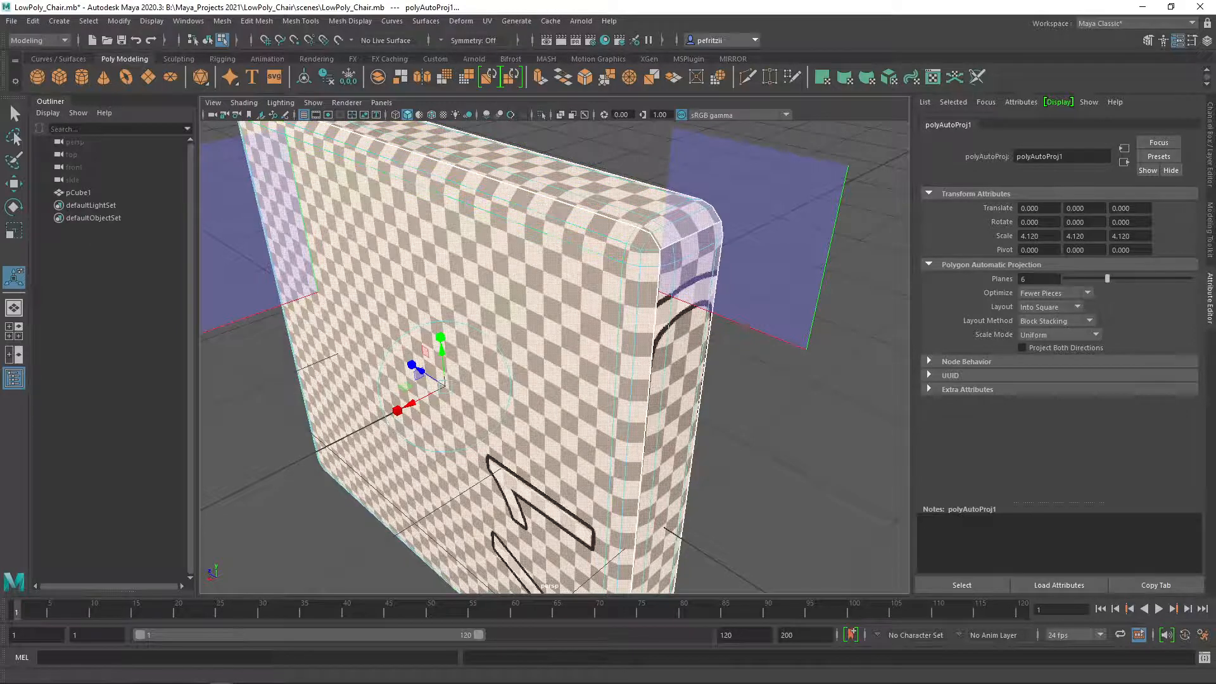
Step: Turn on shaded UVs and the UV distortion display for the cube, and move the UV Editor aside
{"action": "left_click_drag", "start_coordinate": [0, 138], "coordinate": [511, 128]}
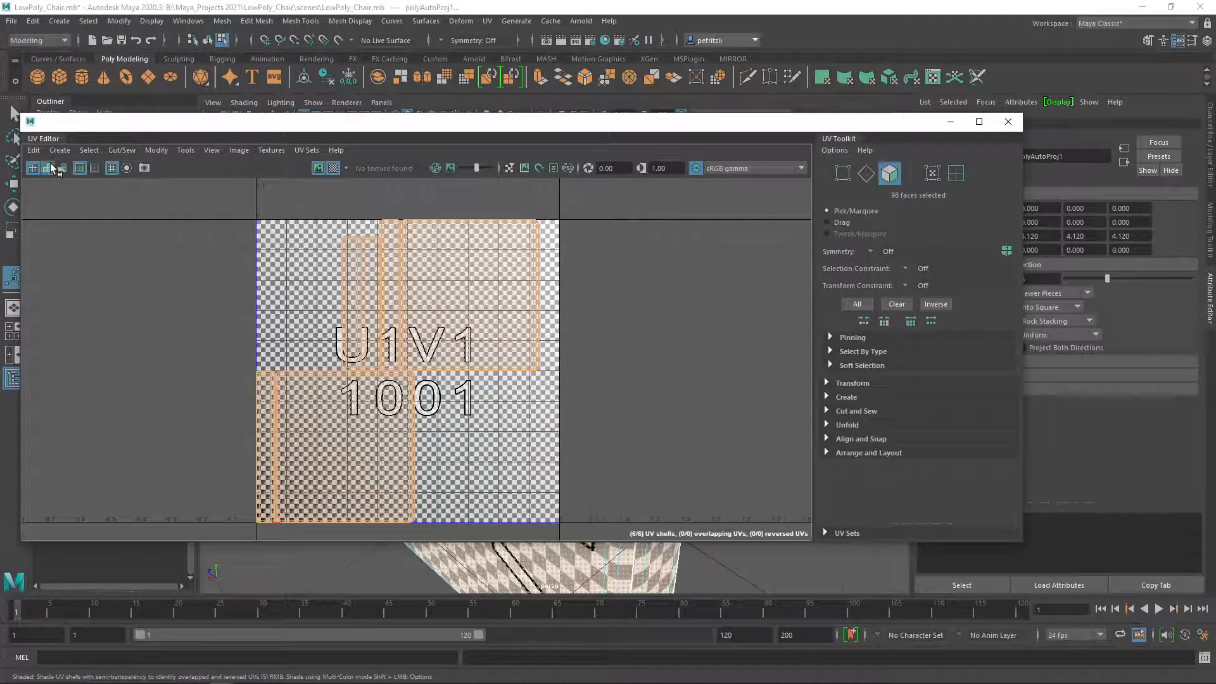
{"action": "left_click", "coordinate": [50, 163]}
{"action": "left_click", "coordinate": [62, 169]}
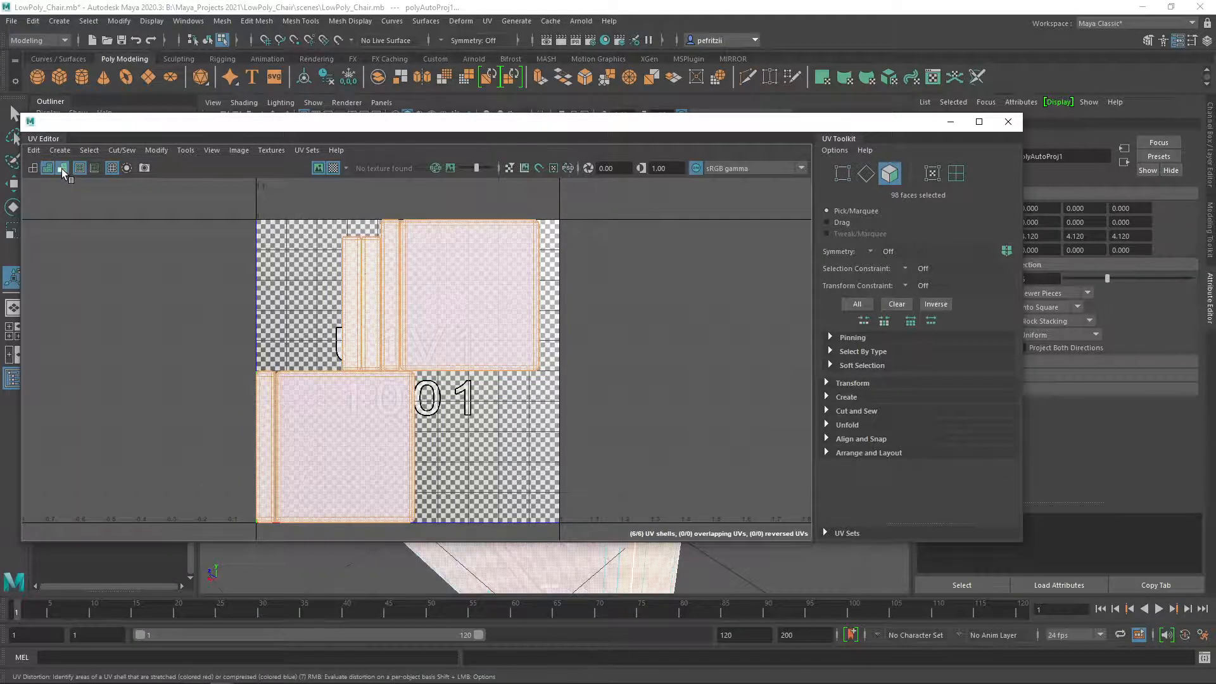
{"action": "left_click_drag", "start_coordinate": [527, 122], "coordinate": [0, 166]}
Step: Examine the UV distortion shading and projection seams on the cube's large faces, narrow sides and beveled corners
{"action": "left_click_drag", "start_coordinate": [419, 225], "coordinate": [550, 231], "text": "alt"}
{"action": "middle_click_drag", "start_coordinate": [551, 230], "coordinate": [679, 183], "text": "alt"}
{"action": "scroll", "coordinate": [640, 279], "scroll_direction": "down", "scroll_amount": 10}
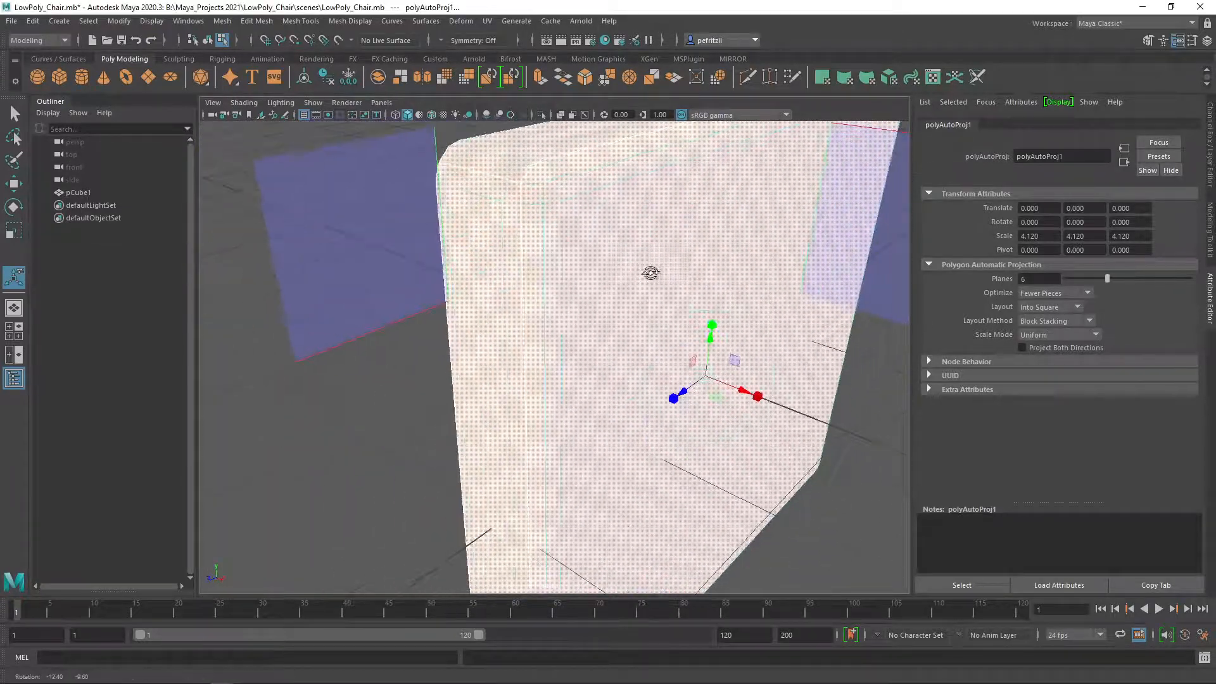
{"action": "left_click_drag", "start_coordinate": [608, 263], "coordinate": [424, 369], "text": "alt"}
{"action": "scroll", "coordinate": [588, 273], "scroll_direction": "up", "scroll_amount": 5}
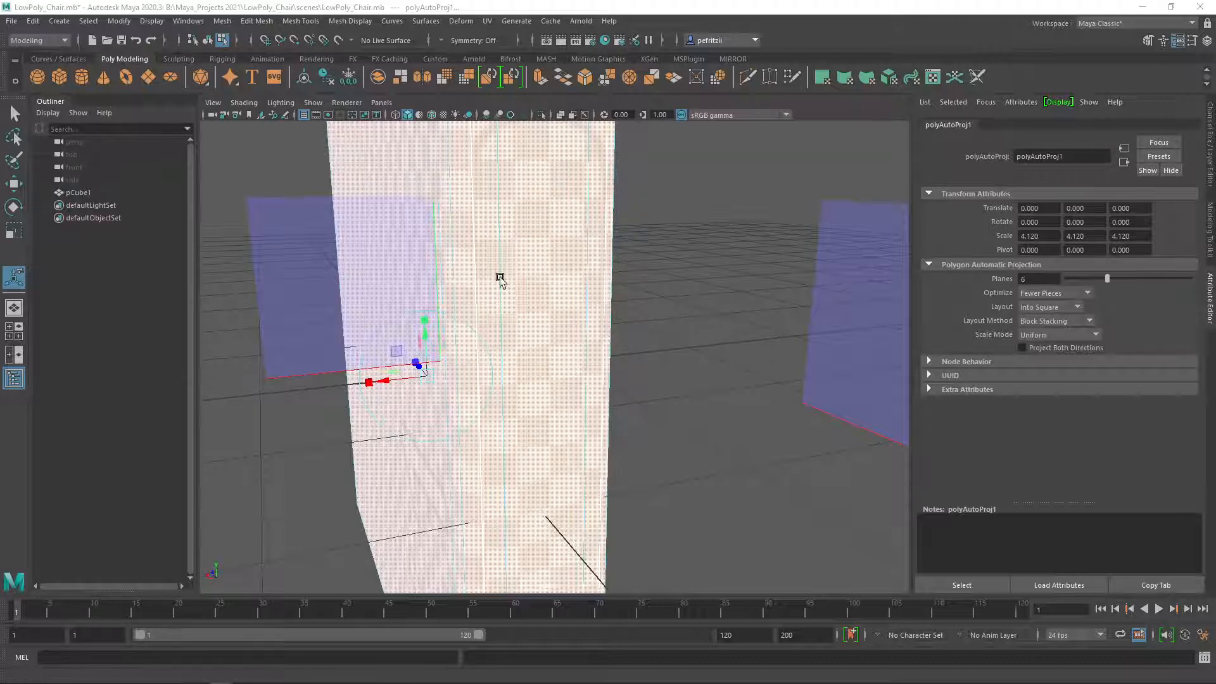
{"action": "left_click_drag", "start_coordinate": [475, 236], "coordinate": [567, 288], "text": "alt"}
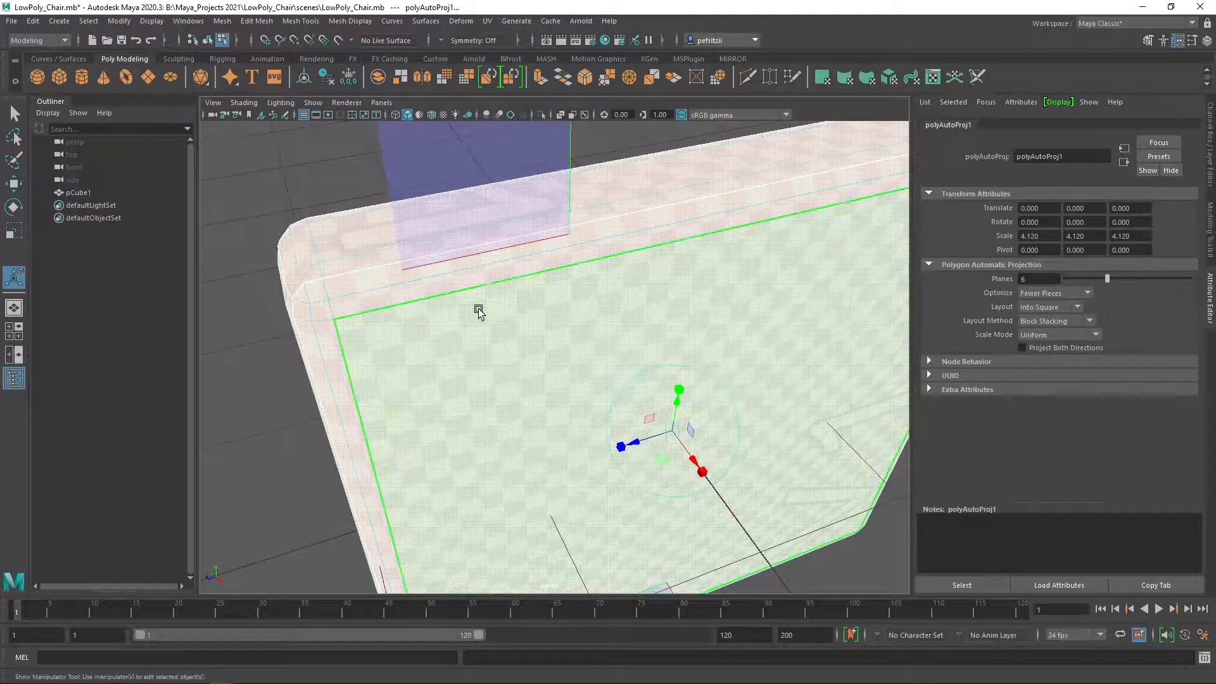
{"action": "left_click_drag", "start_coordinate": [478, 312], "coordinate": [385, 279], "text": "alt"}
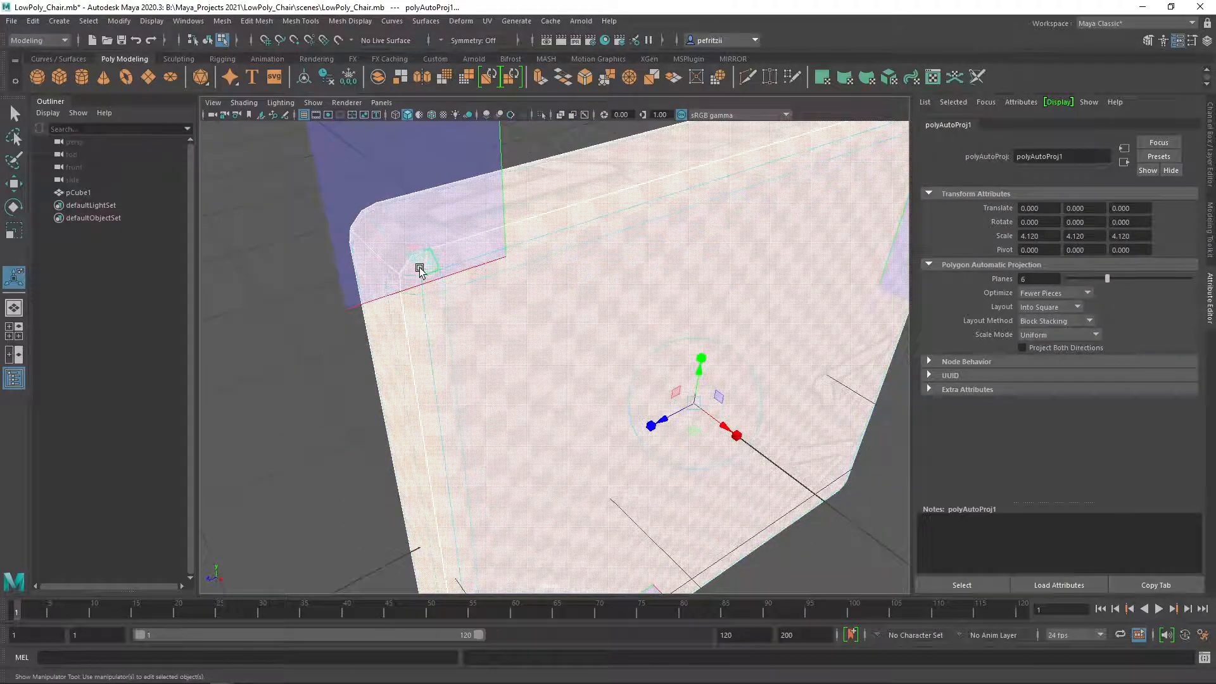
{"action": "left_click_drag", "start_coordinate": [331, 340], "coordinate": [378, 349], "text": "alt"}
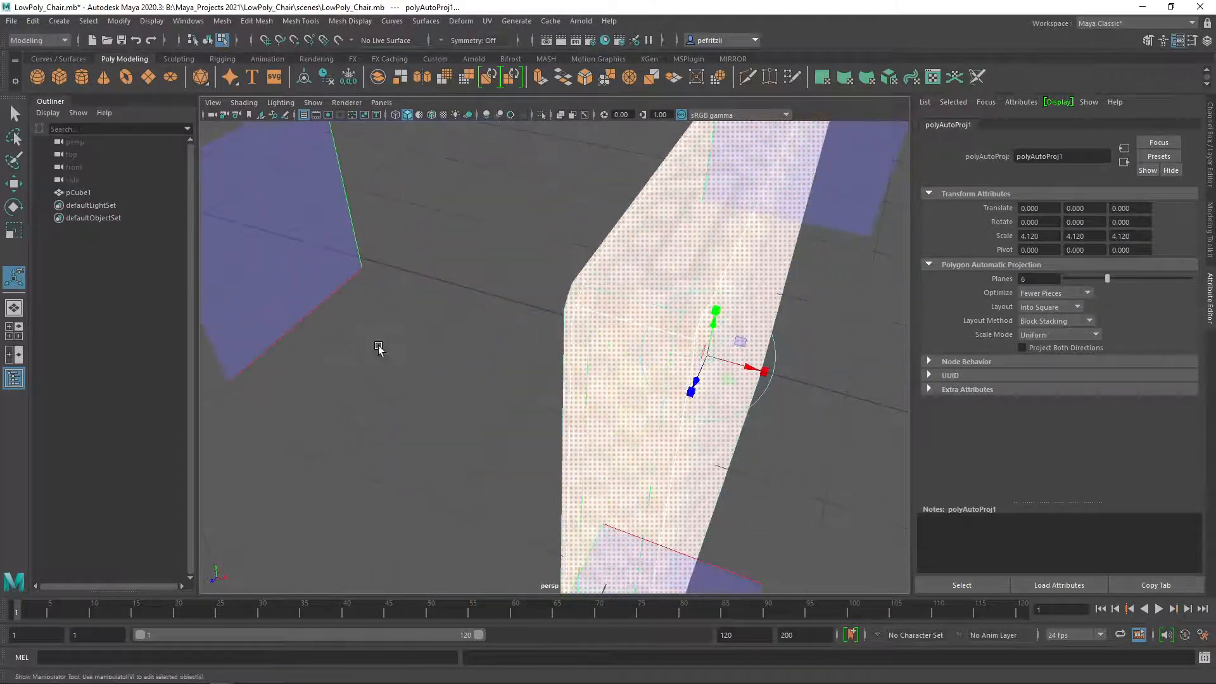
{"action": "left_click_drag", "start_coordinate": [500, 294], "coordinate": [462, 289], "text": "alt"}
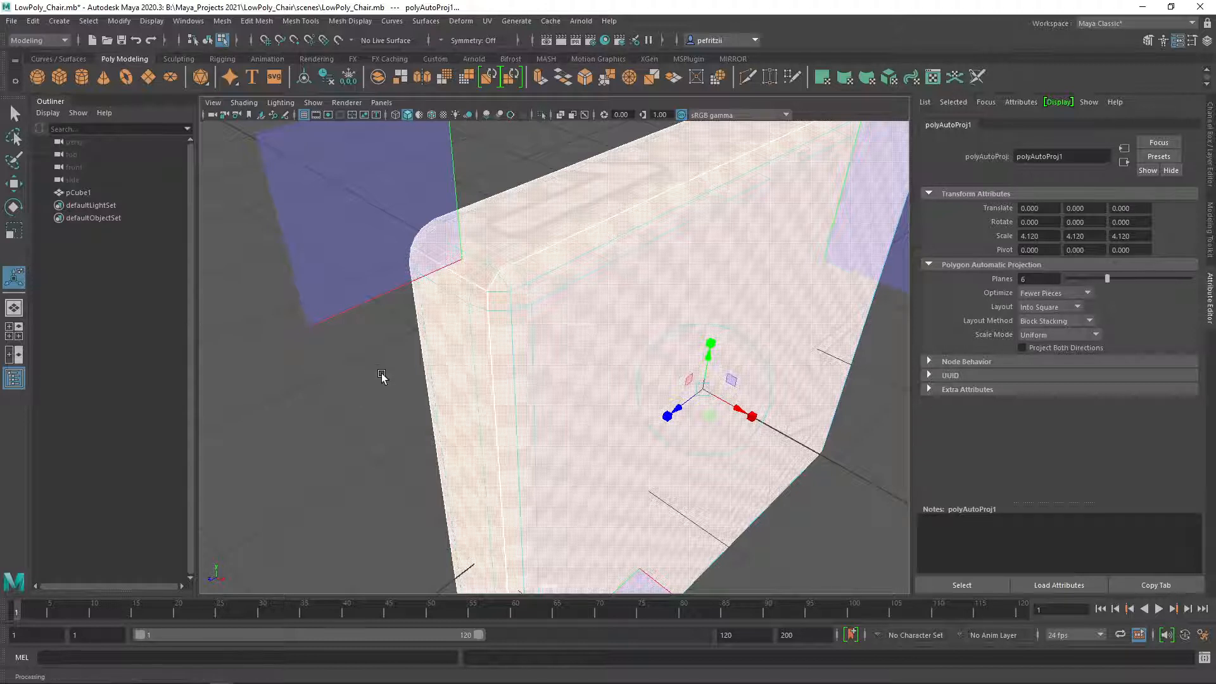
Step: Switch the cube to edge selection mode, with one of its upper beveled corners in view
{"action": "left_click_drag", "start_coordinate": [381, 374], "coordinate": [365, 369], "text": "alt"}
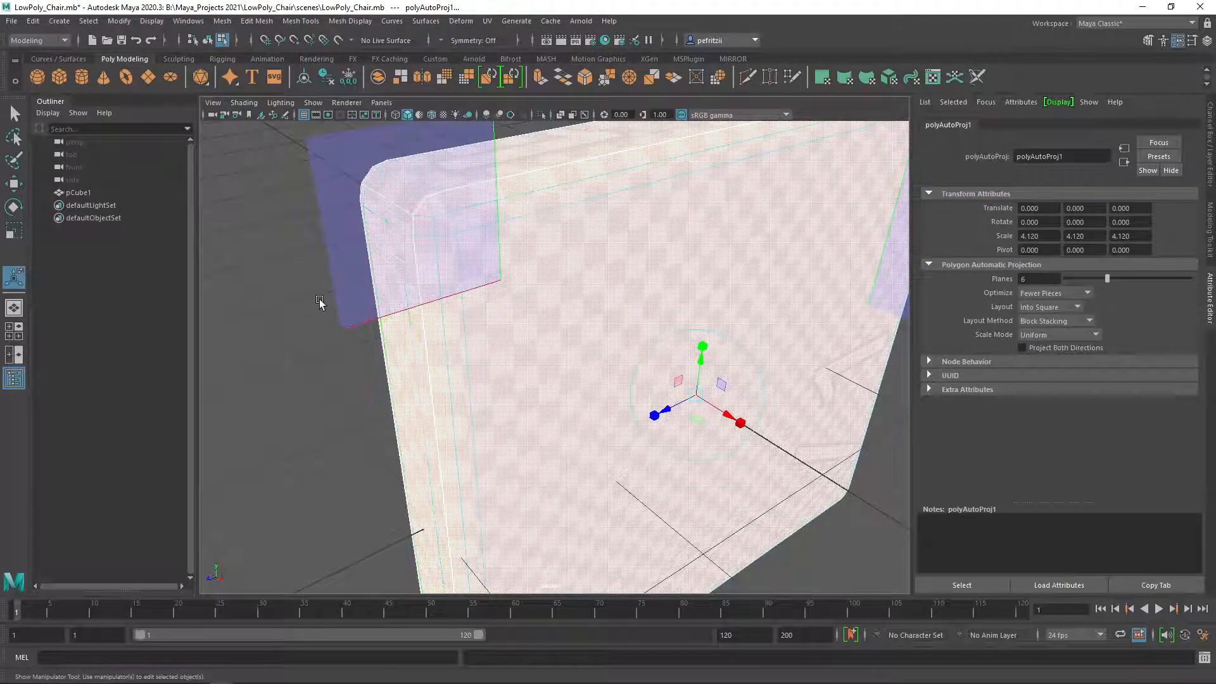
{"action": "right_click_drag", "start_coordinate": [319, 303], "coordinate": [308, 266]}
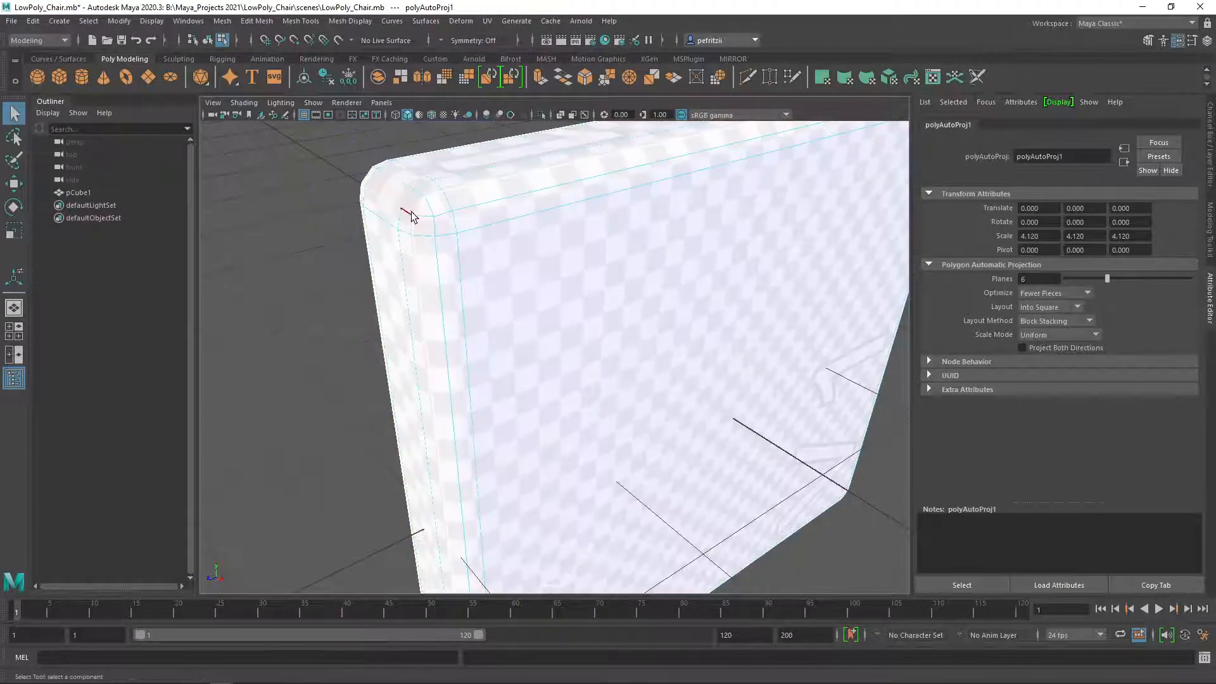
{"action": "left_click_drag", "start_coordinate": [418, 222], "coordinate": [500, 269], "text": "alt"}
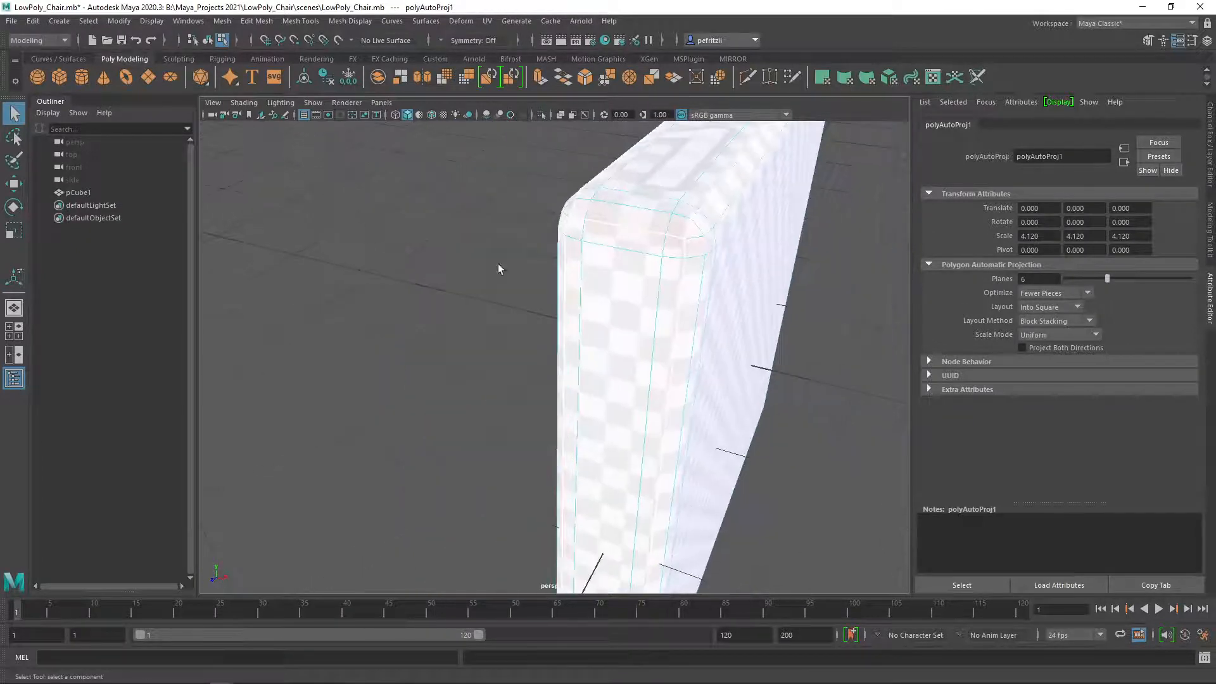
{"action": "left_click", "coordinate": [699, 240]}
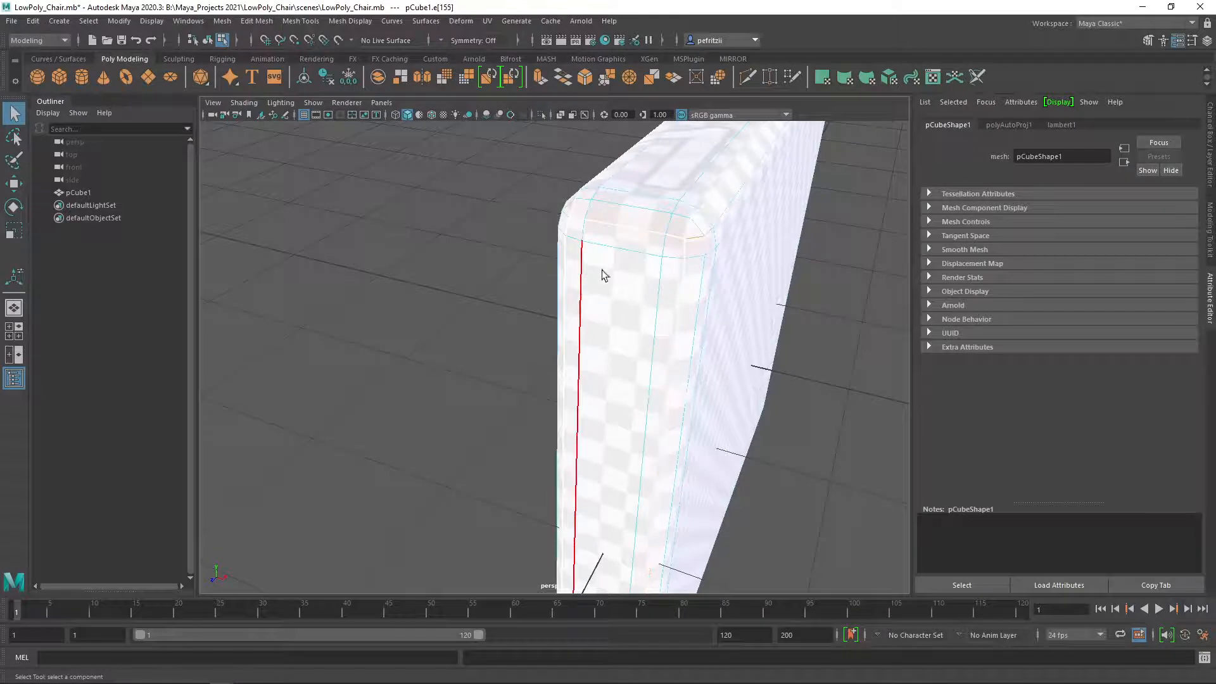
{"action": "left_click_drag", "start_coordinate": [533, 289], "coordinate": [635, 222], "text": "alt"}
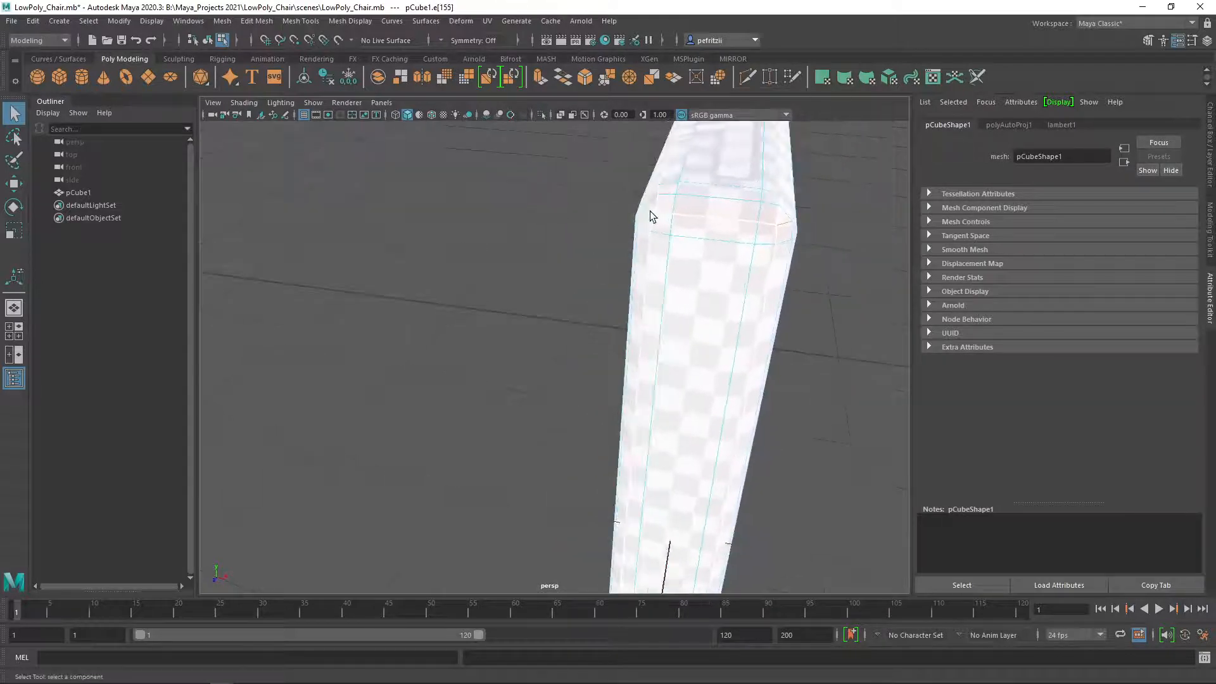
{"action": "left_click", "coordinate": [791, 281]}
{"action": "left_click_drag", "start_coordinate": [791, 281], "coordinate": [525, 298], "text": "alt"}
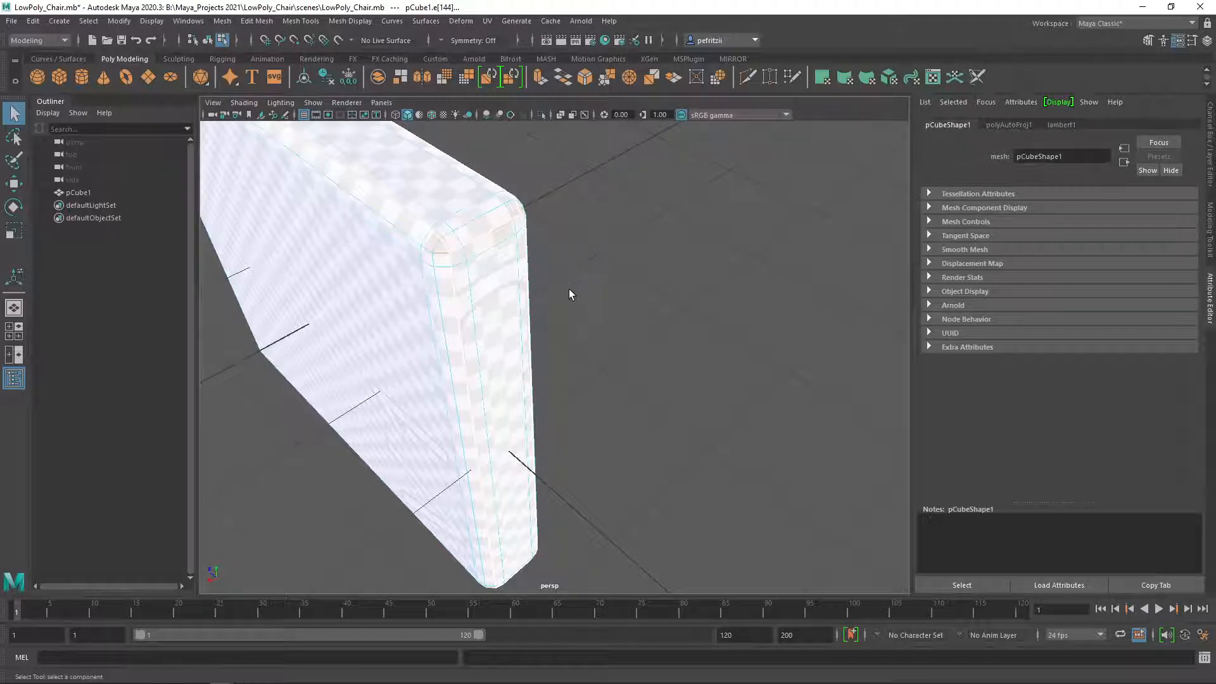
{"action": "left_click_drag", "start_coordinate": [580, 312], "coordinate": [516, 307], "text": "alt"}
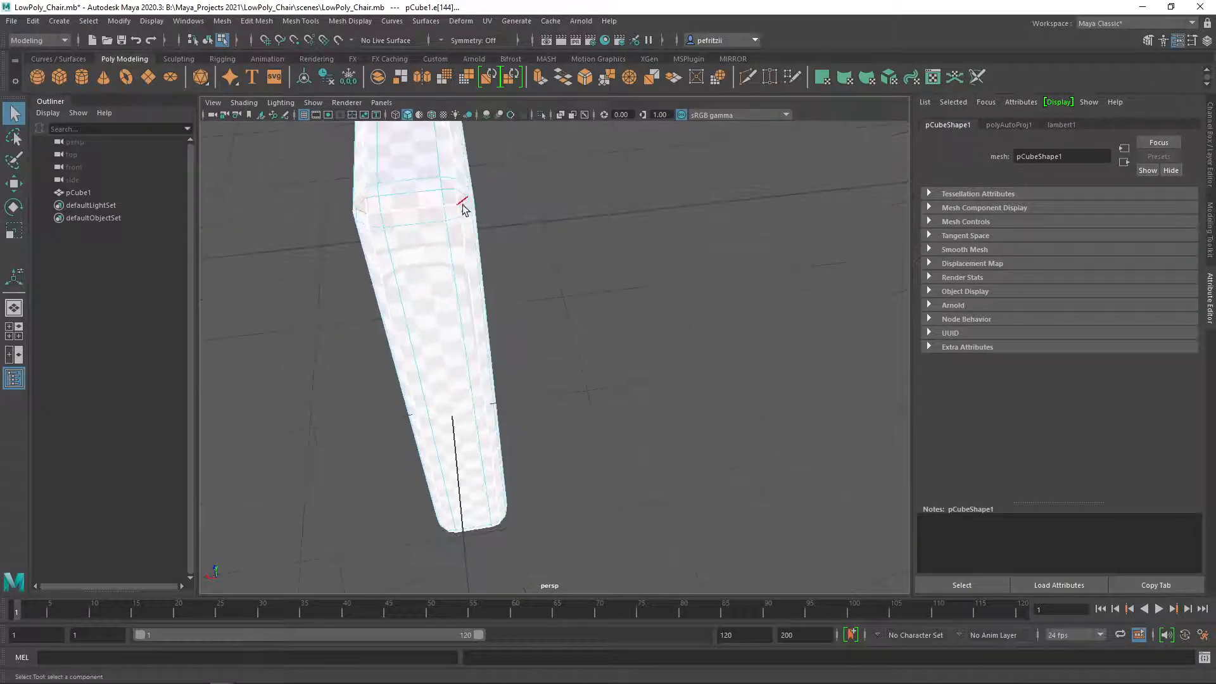
{"action": "left_click", "coordinate": [472, 279]}
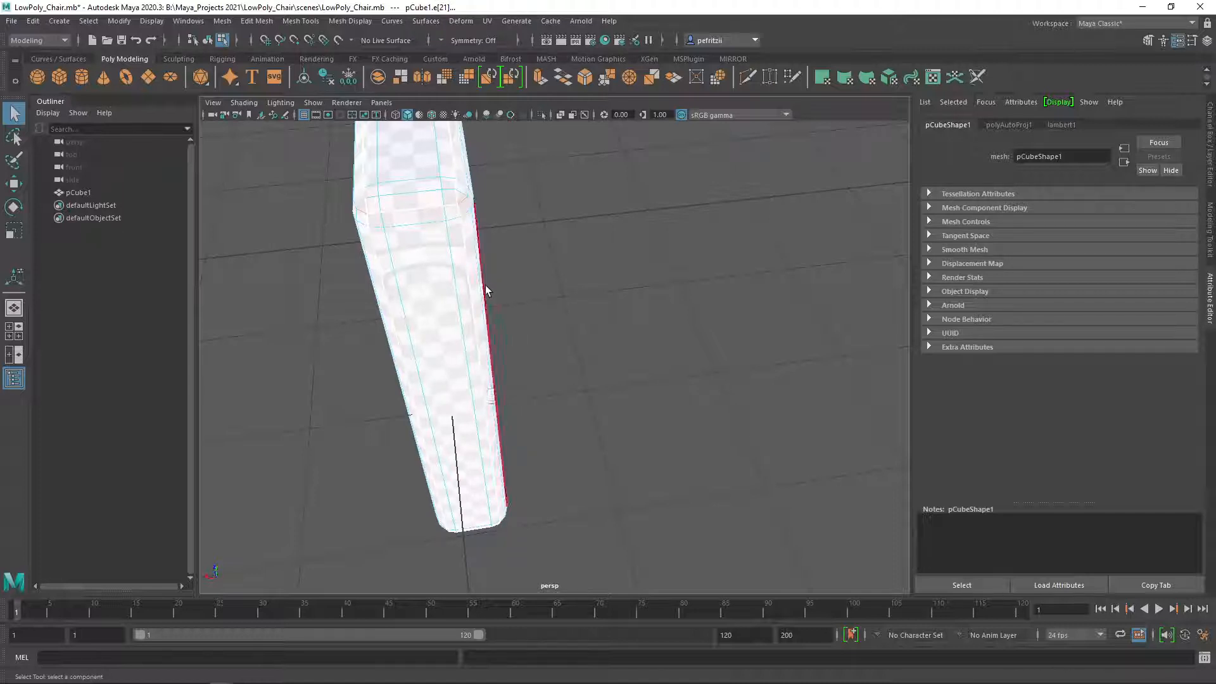
{"action": "left_click_drag", "start_coordinate": [479, 293], "coordinate": [535, 502], "text": "alt"}
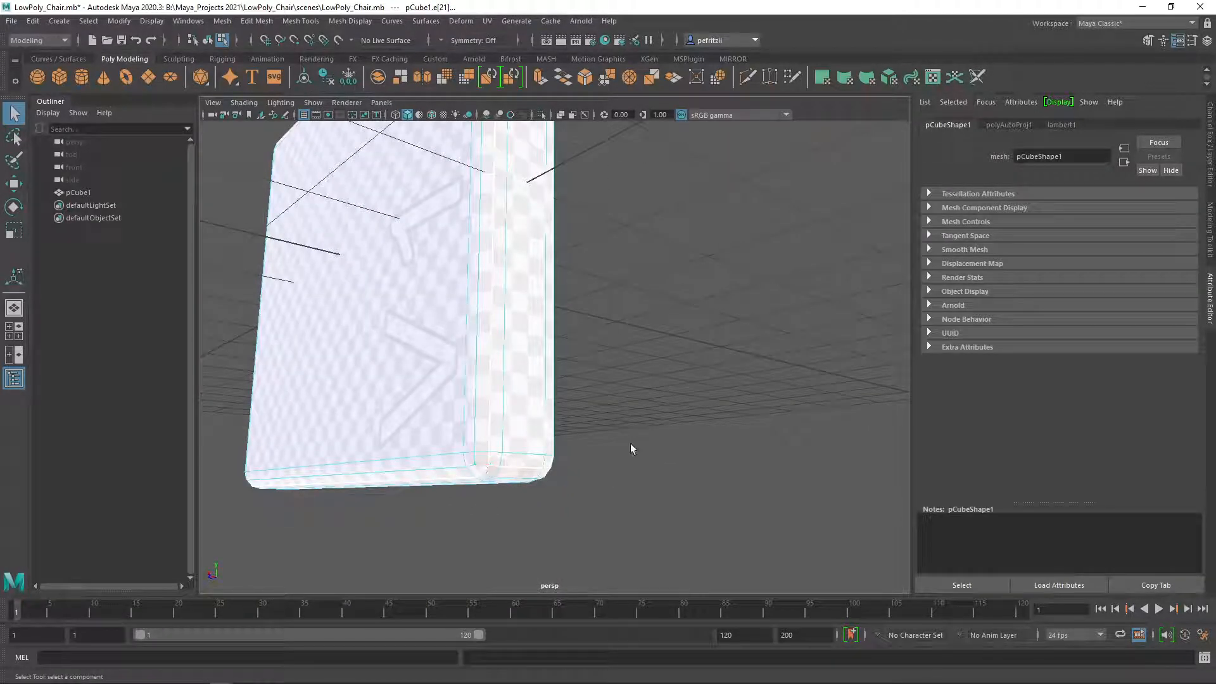
{"action": "left_click_drag", "start_coordinate": [629, 448], "coordinate": [511, 439], "text": "alt"}
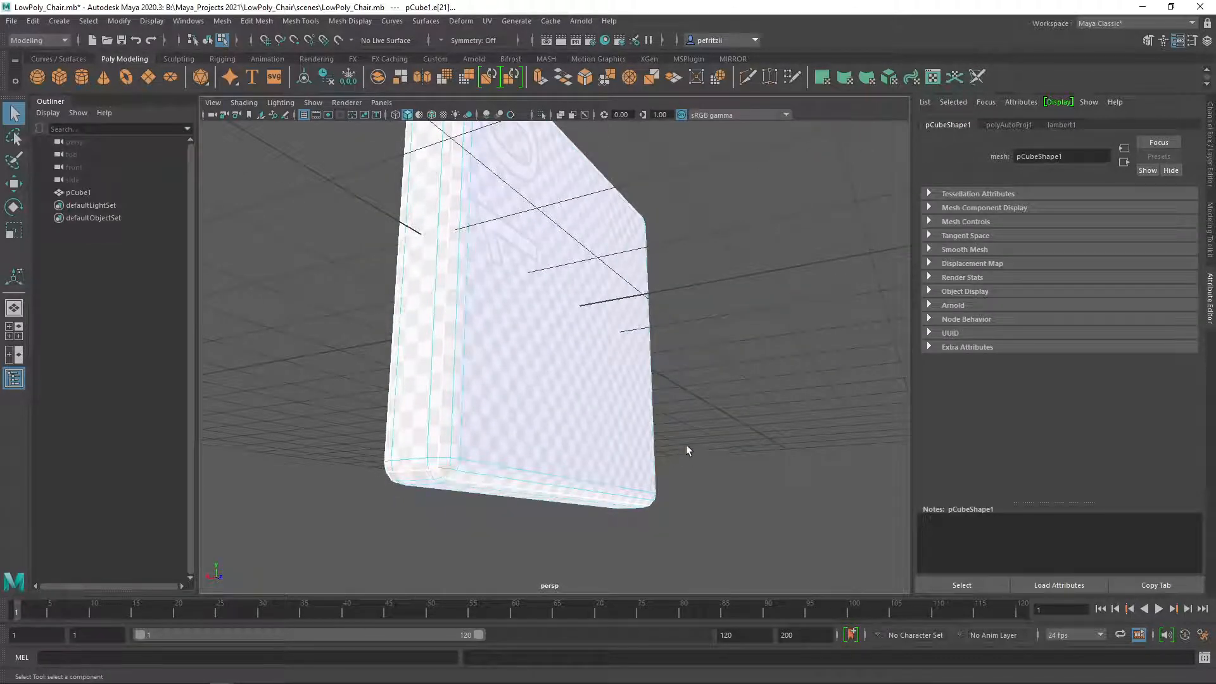
{"action": "left_click_drag", "start_coordinate": [685, 444], "coordinate": [929, 415], "text": "alt"}
{"action": "left_click_drag", "start_coordinate": [796, 428], "coordinate": [454, 426], "text": "alt"}
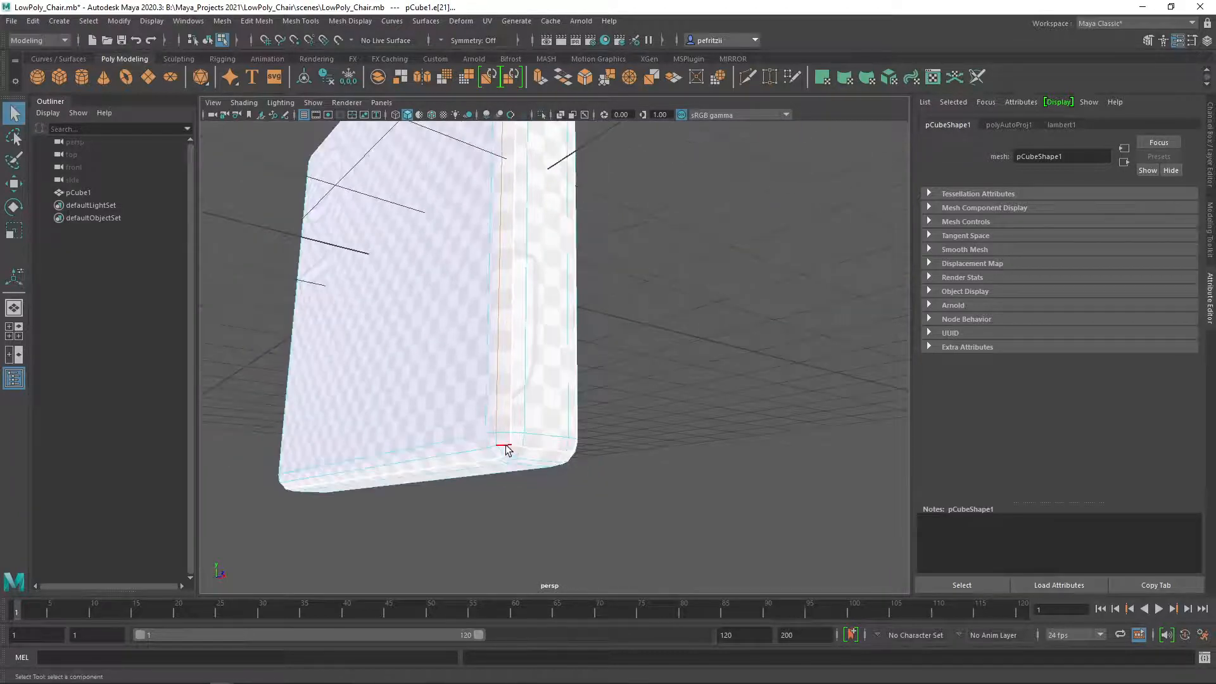
{"action": "left_click", "coordinate": [499, 404]}
{"action": "left_click_drag", "start_coordinate": [675, 388], "coordinate": [469, 533], "text": "alt"}
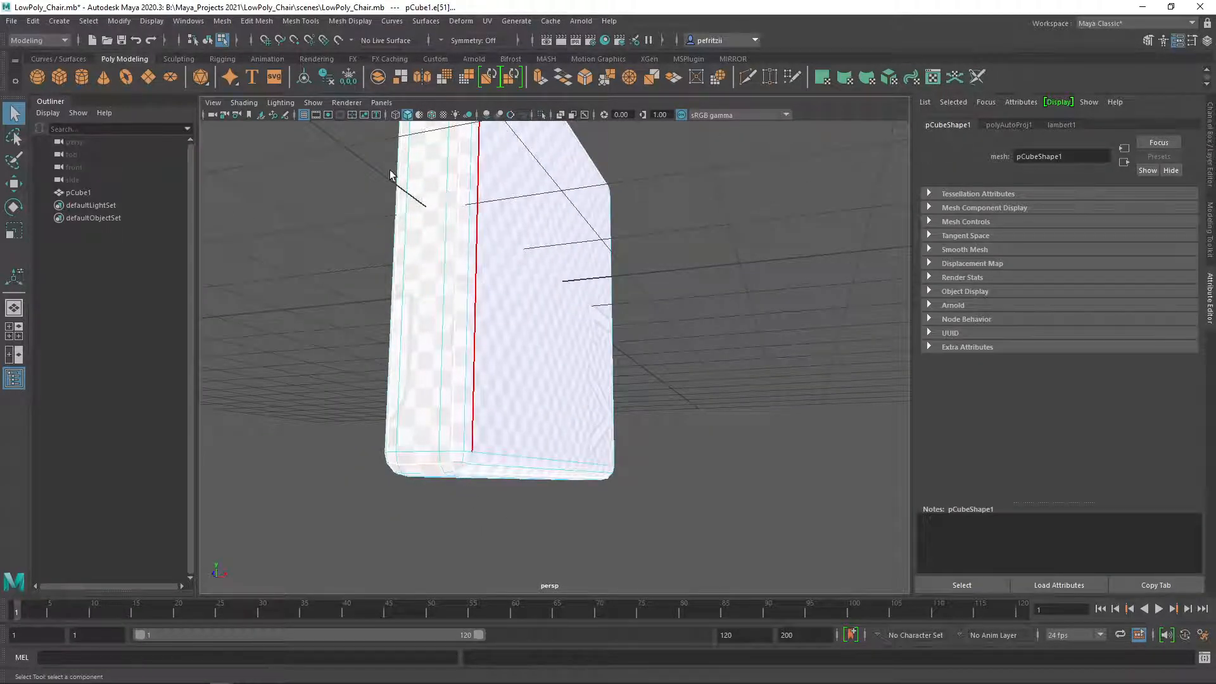
{"action": "left_click_drag", "start_coordinate": [391, 176], "coordinate": [529, 270], "text": "alt"}
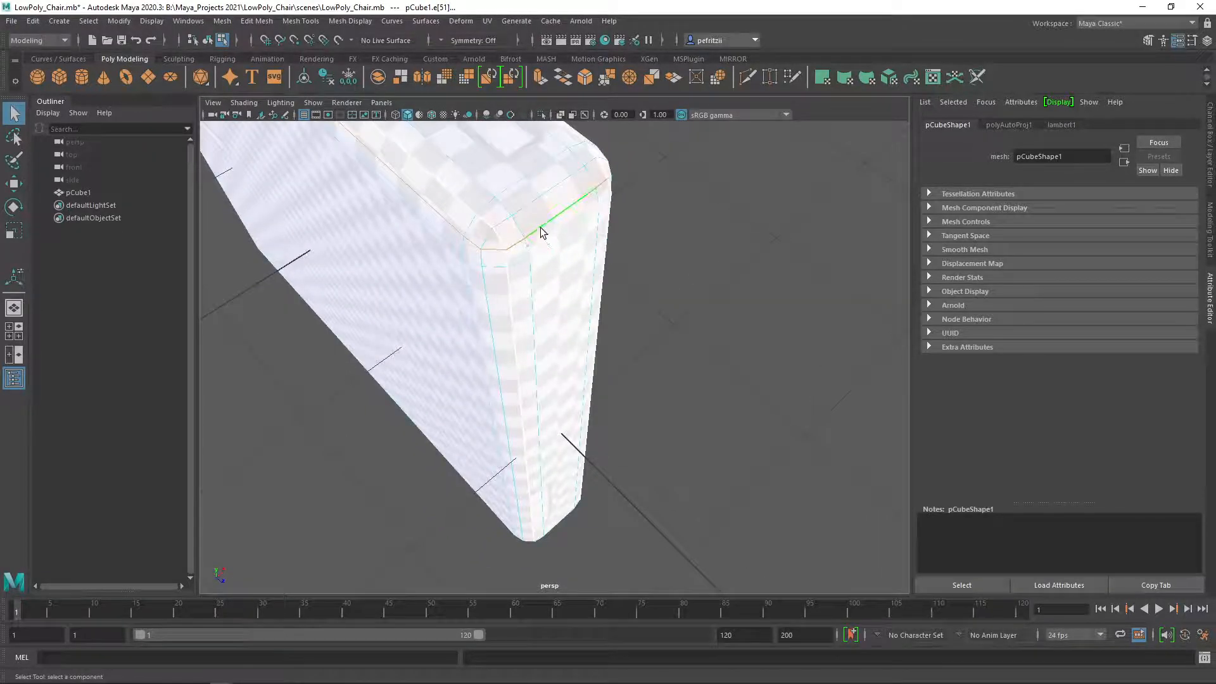
{"action": "key", "text": "ctrl+z"}
{"action": "key", "text": "ctrl+z"}
{"action": "key", "text": "ctrl+z"}
{"action": "left_click", "coordinate": [664, 251]}
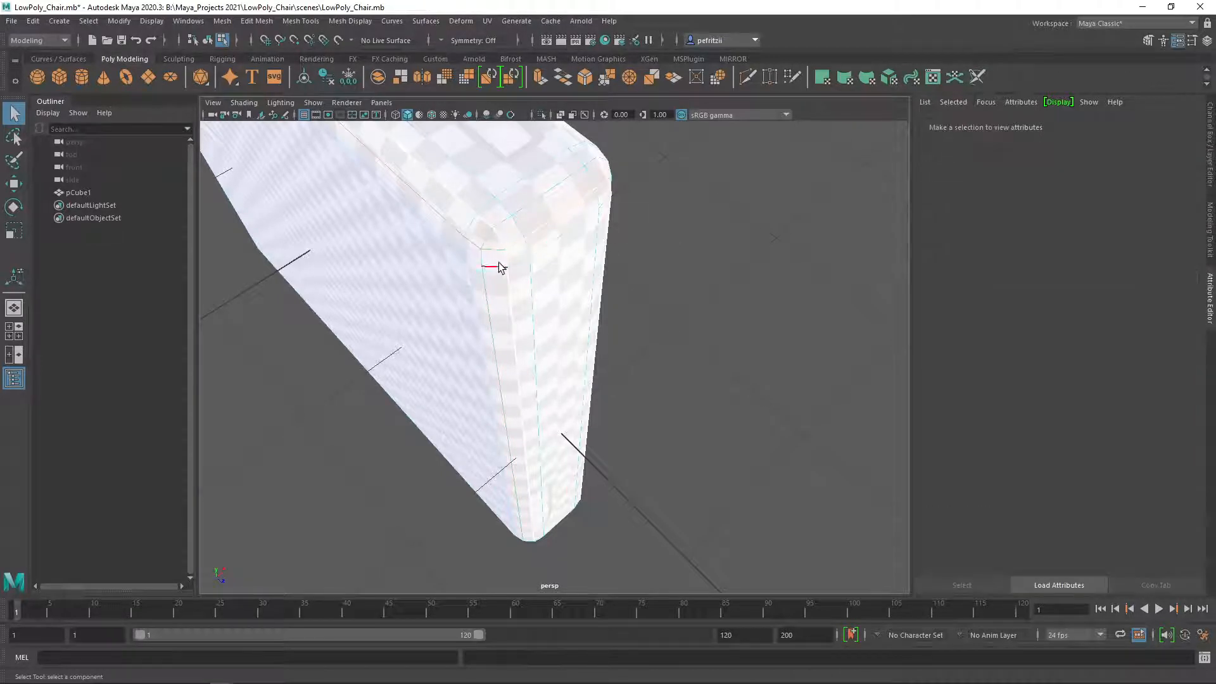
Step: Select the middle bevel edges running across the upper corners of the cube's narrow ends
{"action": "left_click", "coordinate": [563, 248]}
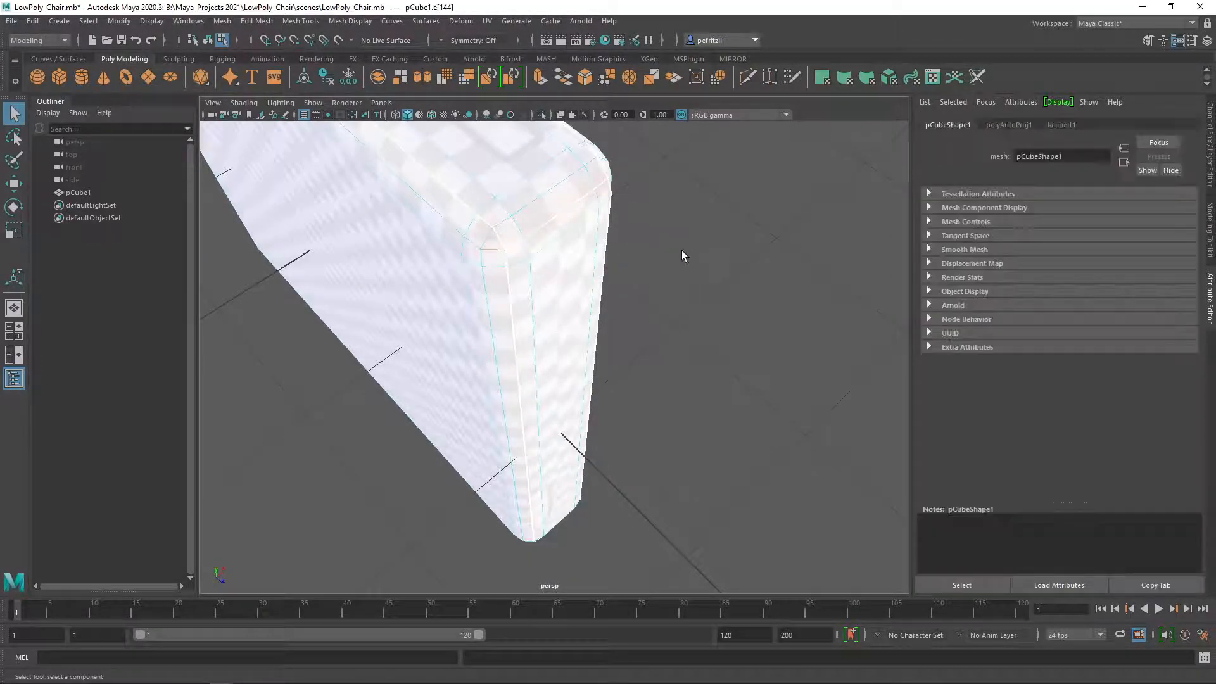
{"action": "left_click_drag", "start_coordinate": [685, 274], "coordinate": [605, 277], "text": "alt"}
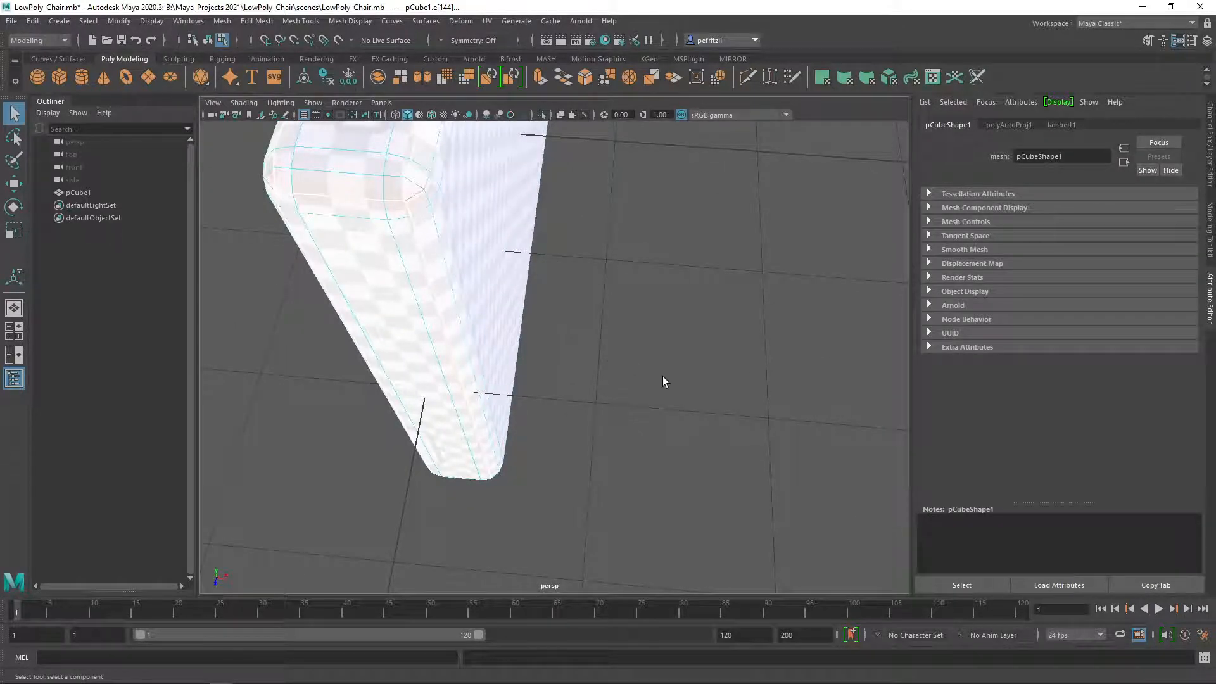
{"action": "left_click_drag", "start_coordinate": [661, 366], "coordinate": [605, 361], "text": "alt"}
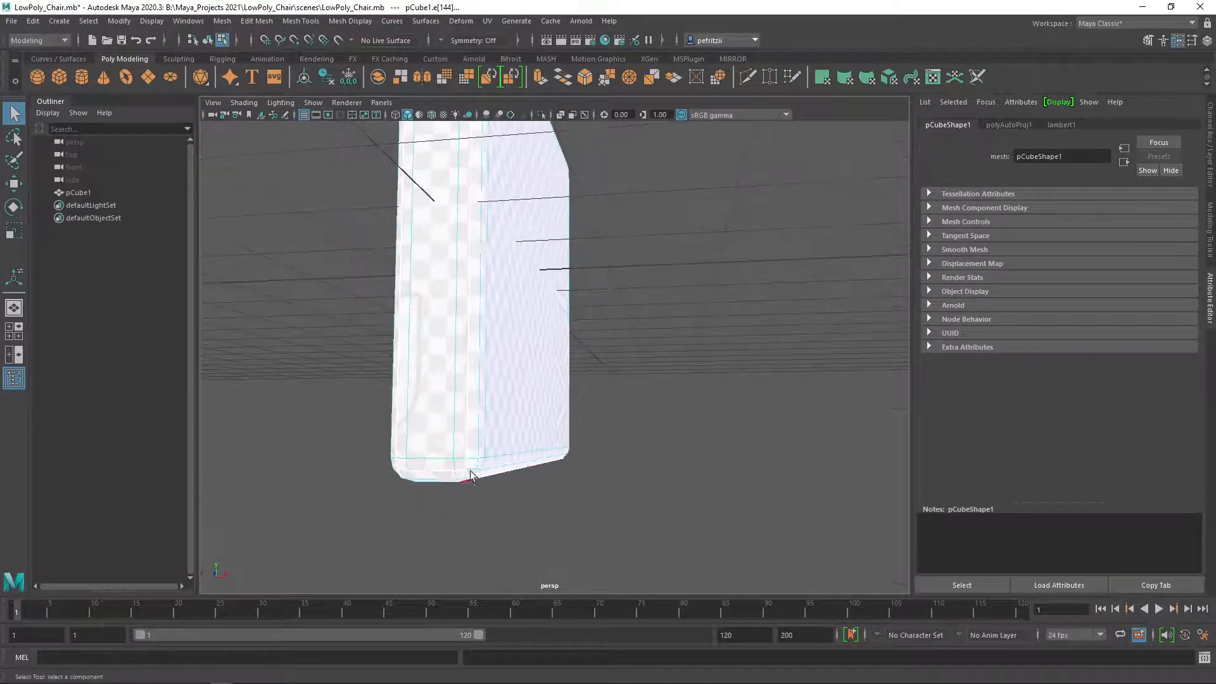
Step: Add the middle bevel edges across the lower corners of the cube's narrow ends to the edge selection
{"action": "left_click_drag", "start_coordinate": [416, 519], "coordinate": [504, 480], "text": "alt"}
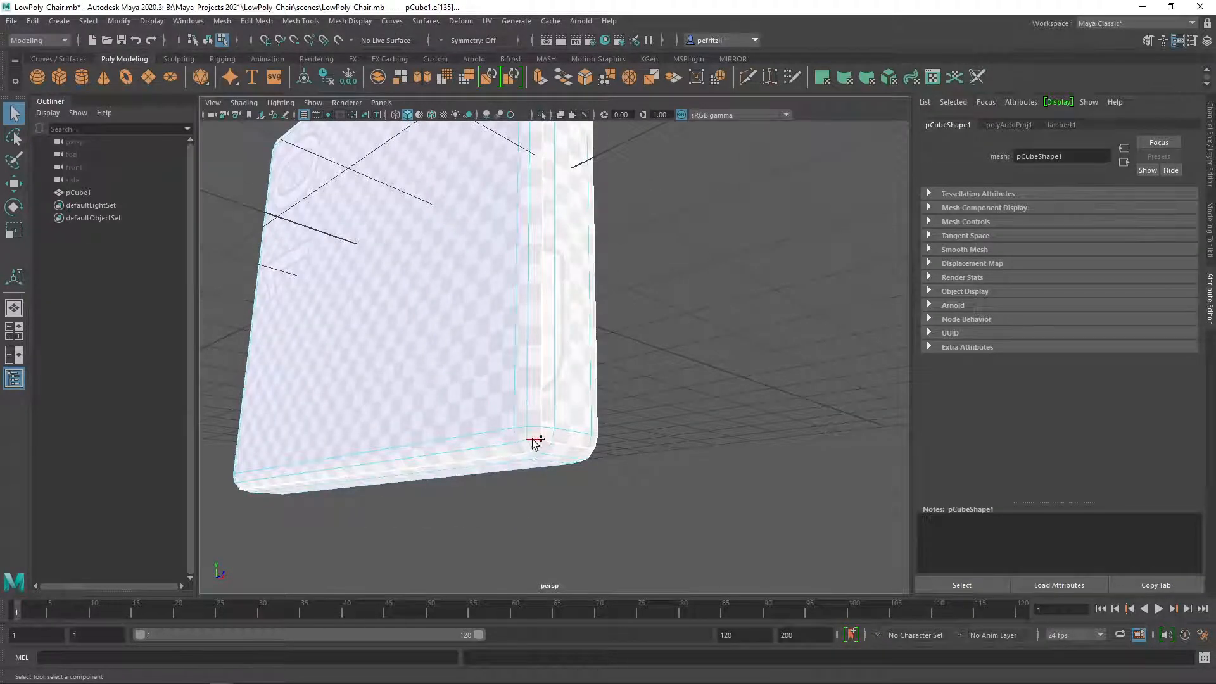
{"action": "left_click", "coordinate": [532, 440], "text": "ctrl"}
{"action": "left_click_drag", "start_coordinate": [311, 479], "coordinate": [393, 491], "text": "alt"}
{"action": "middle_click_drag", "start_coordinate": [453, 470], "coordinate": [777, 455], "text": "alt"}
{"action": "left_click_drag", "start_coordinate": [561, 418], "coordinate": [640, 421], "text": "alt"}
{"action": "left_click", "coordinate": [642, 481], "text": "shift"}
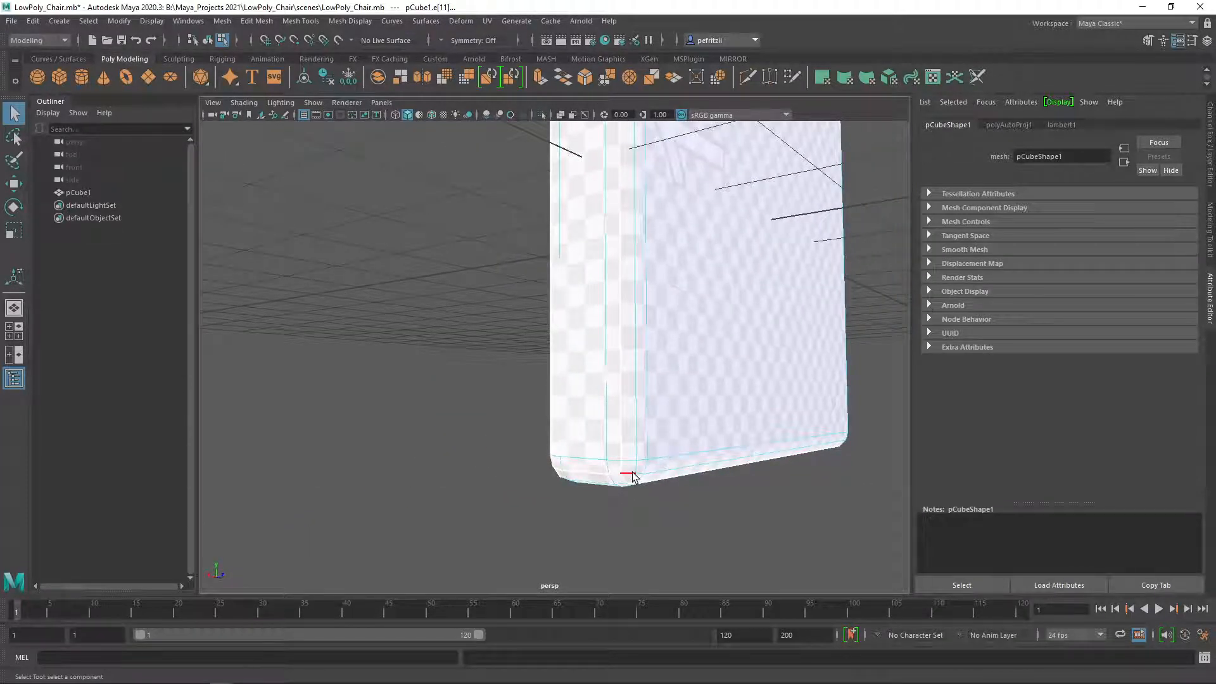
{"action": "left_click_drag", "start_coordinate": [451, 474], "coordinate": [586, 442], "text": "alt"}
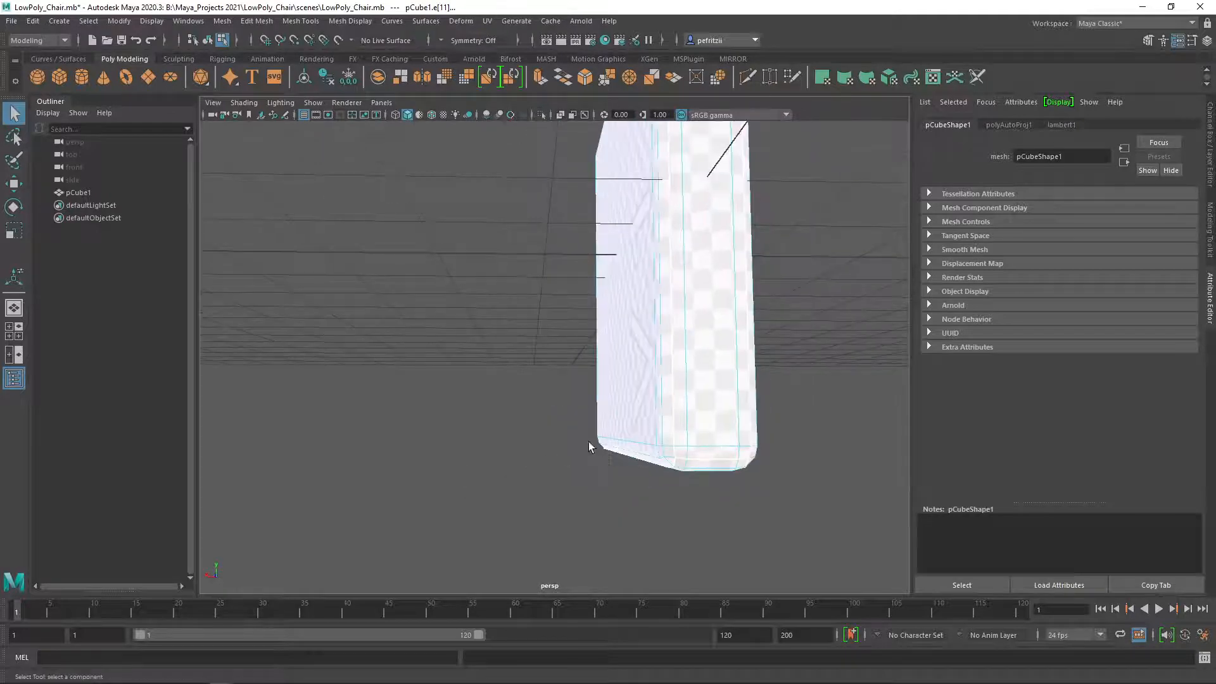
{"action": "left_click", "coordinate": [589, 442], "text": "shift"}
{"action": "middle_click_drag", "start_coordinate": [589, 442], "coordinate": [447, 451], "text": "alt"}
{"action": "left_click_drag", "start_coordinate": [448, 453], "coordinate": [475, 452], "text": "alt"}
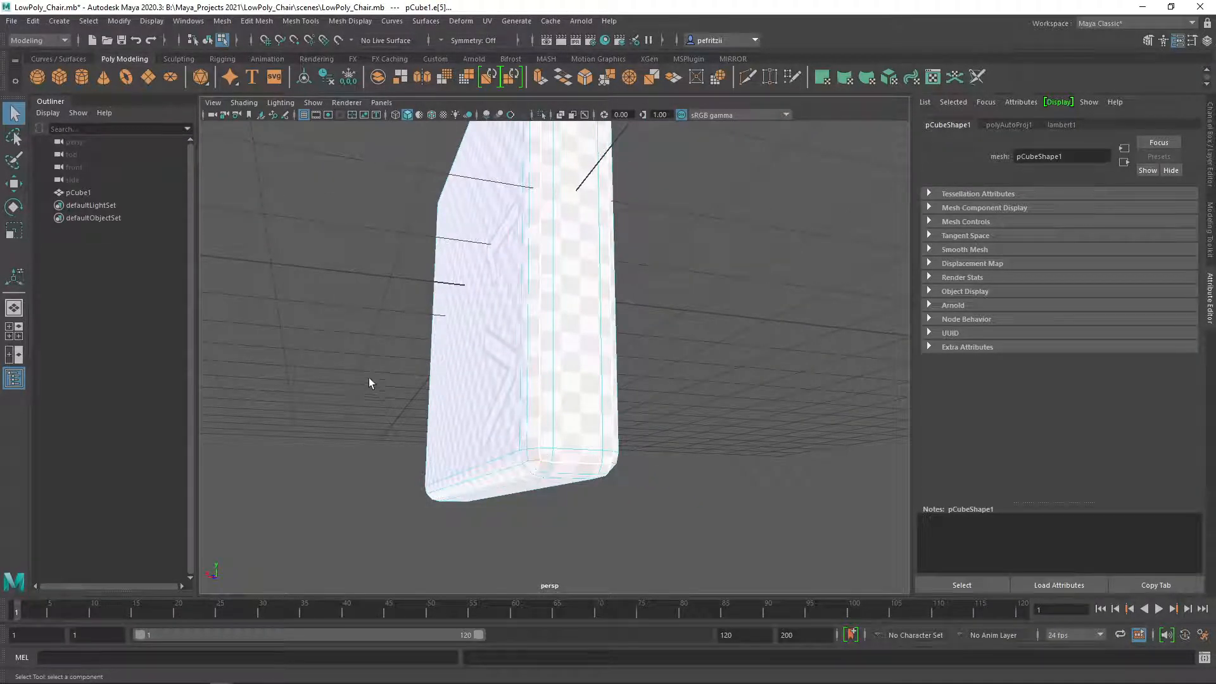
Step: Cut the UVs along the two short middle bevel edges at one lower corner of the cube's narrow end
{"action": "left_click_drag", "start_coordinate": [371, 336], "coordinate": [398, 406], "text": "alt"}
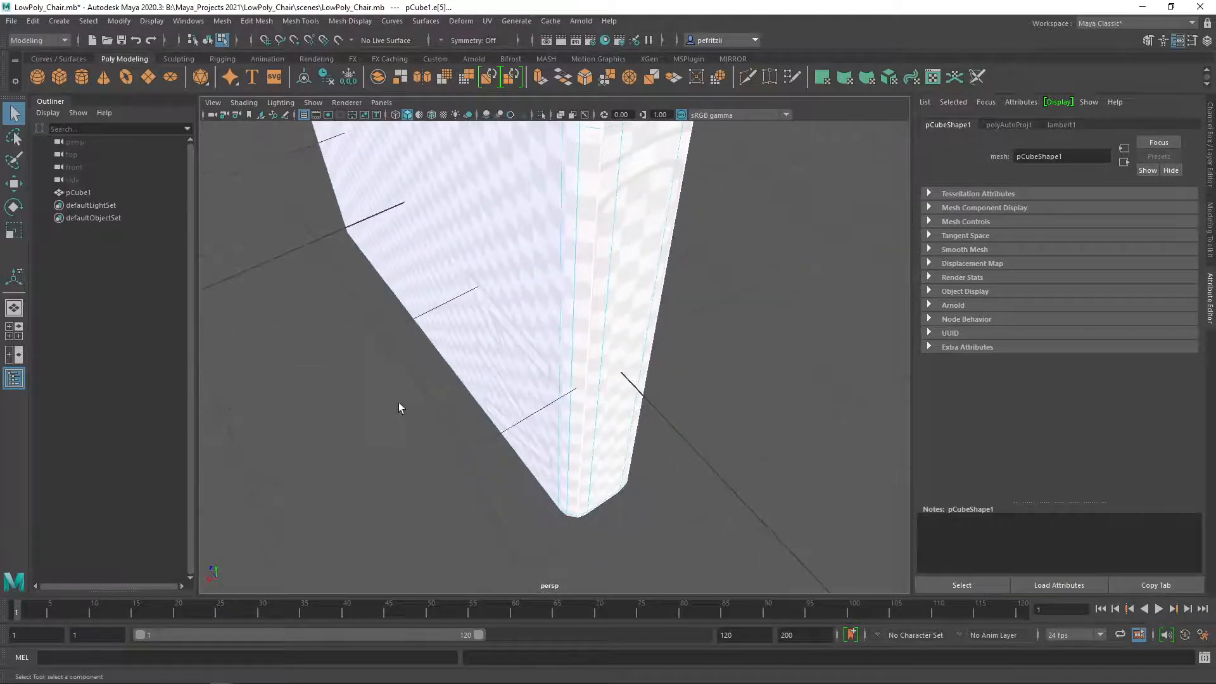
{"action": "middle_click_drag", "start_coordinate": [426, 353], "coordinate": [437, 400], "text": "alt"}
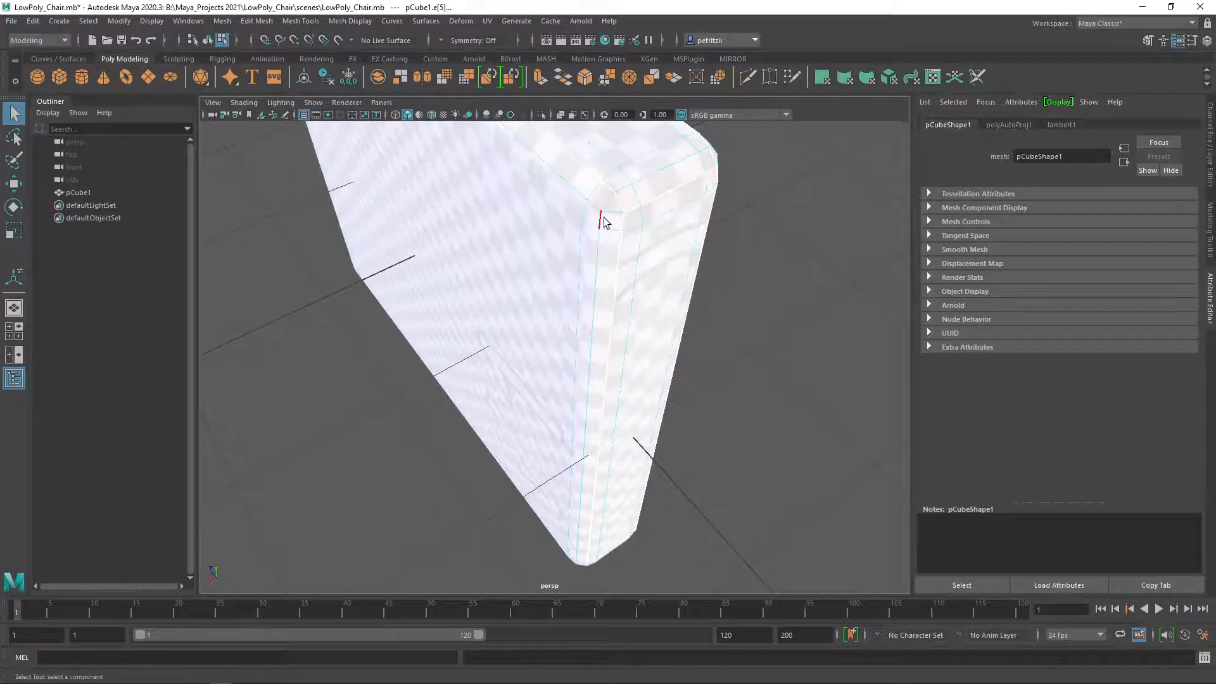
{"action": "left_click_drag", "start_coordinate": [760, 323], "coordinate": [612, 270], "text": "alt"}
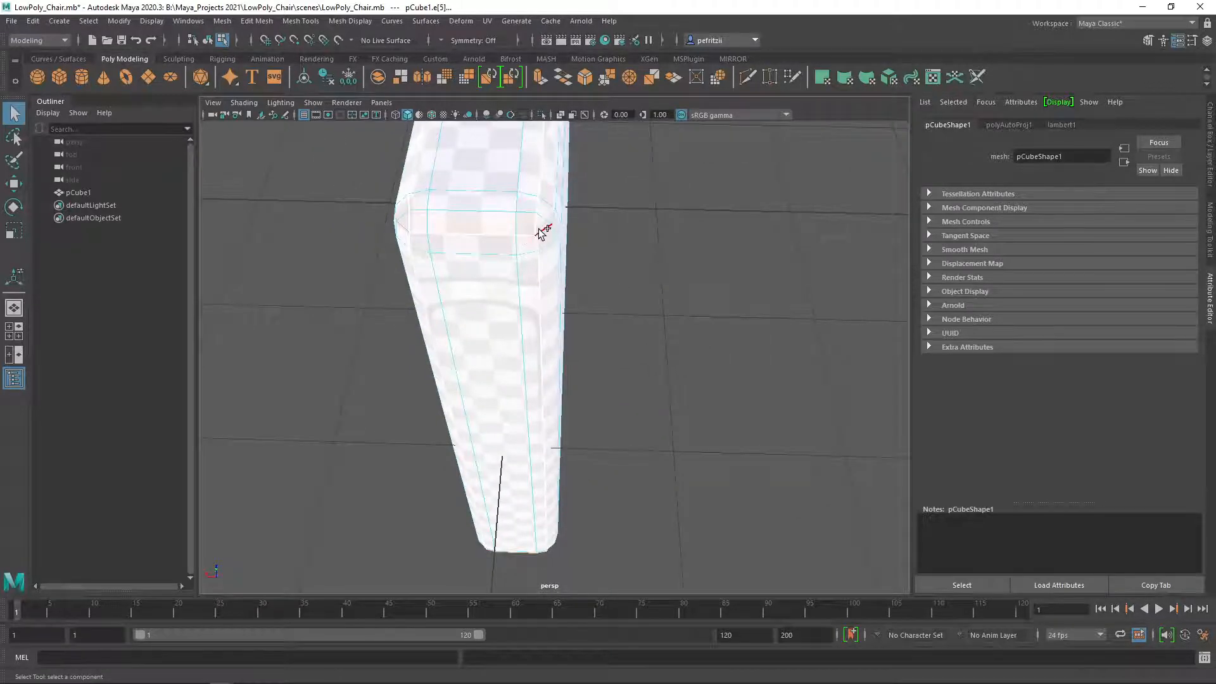
{"action": "left_click_drag", "start_coordinate": [678, 359], "coordinate": [627, 353], "text": "alt"}
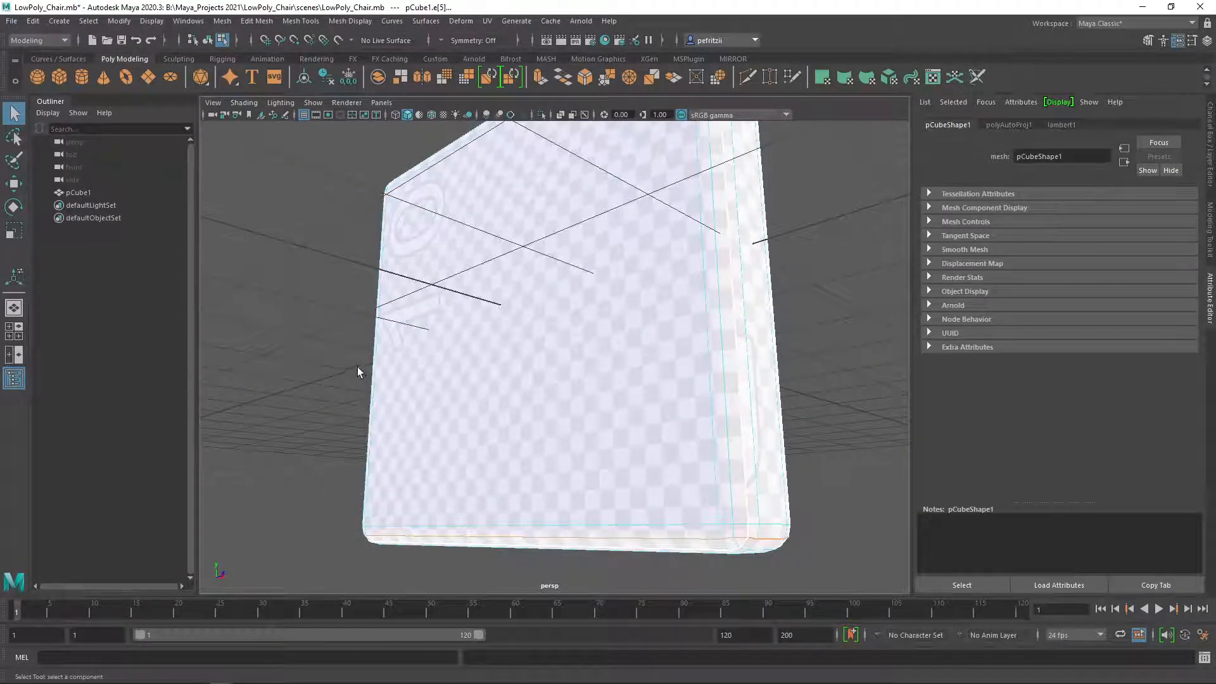
{"action": "left_click_drag", "start_coordinate": [745, 543], "coordinate": [716, 507], "text": "alt"}
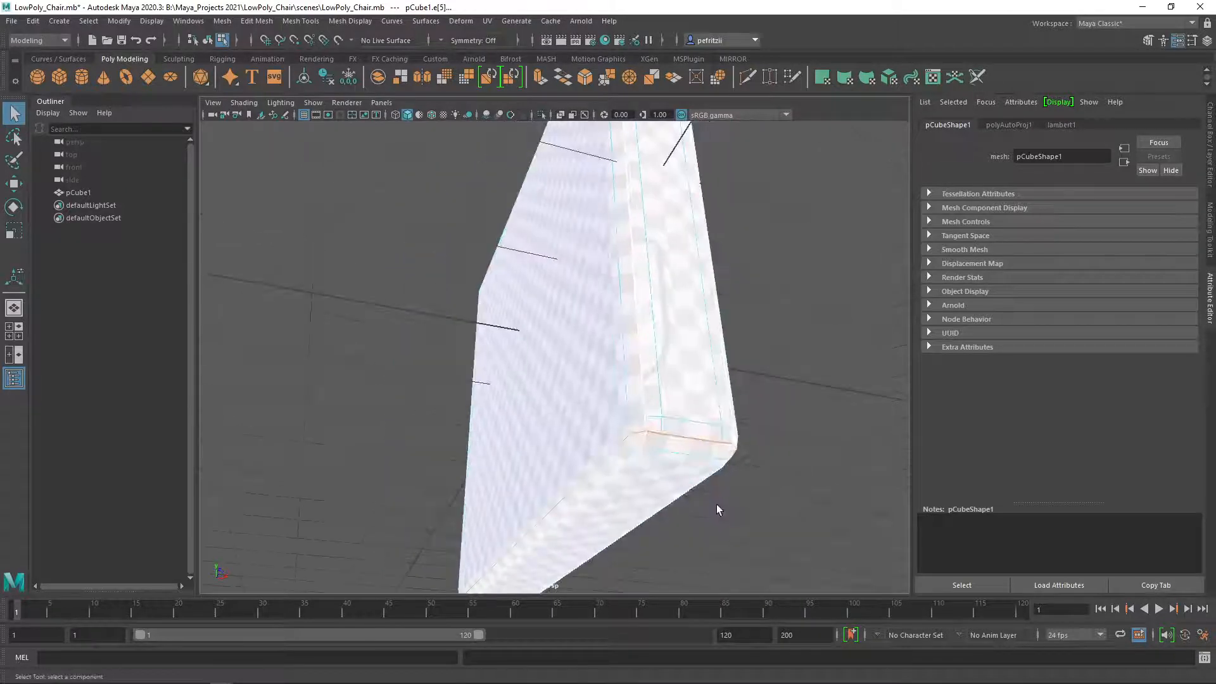
{"action": "left_click", "coordinate": [640, 433]}
{"action": "left_click_drag", "start_coordinate": [768, 457], "coordinate": [665, 443], "text": "alt"}
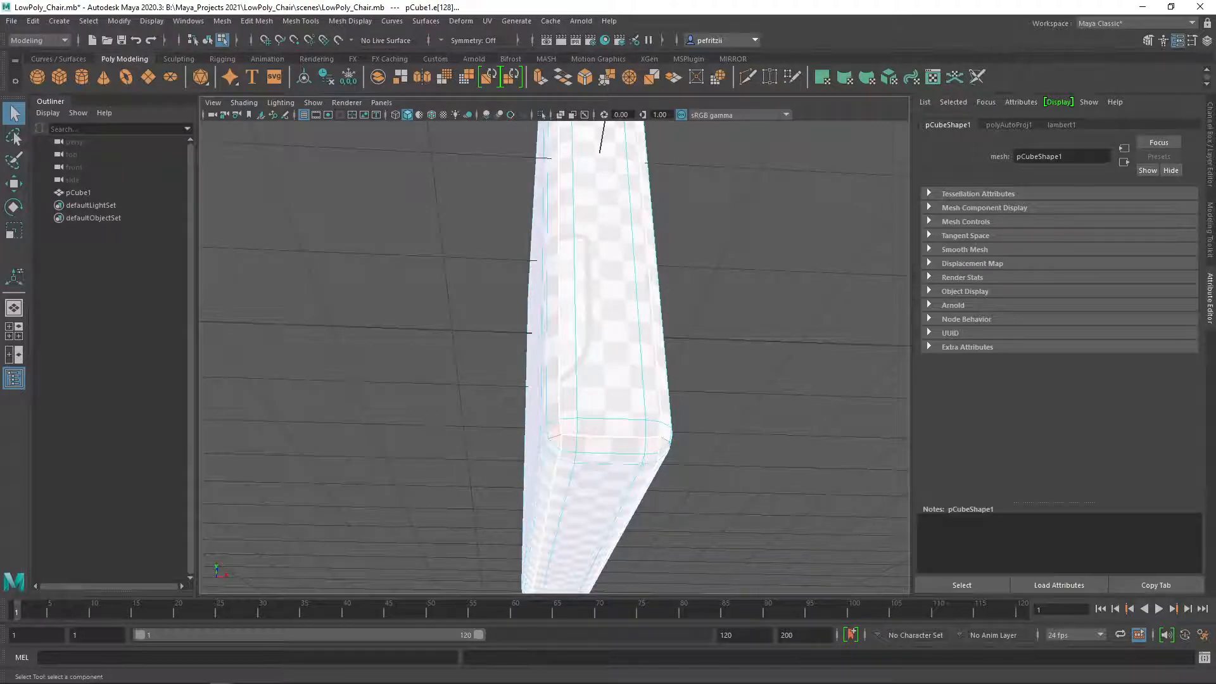
{"action": "left_click_drag", "start_coordinate": [0, 152], "coordinate": [442, 158]}
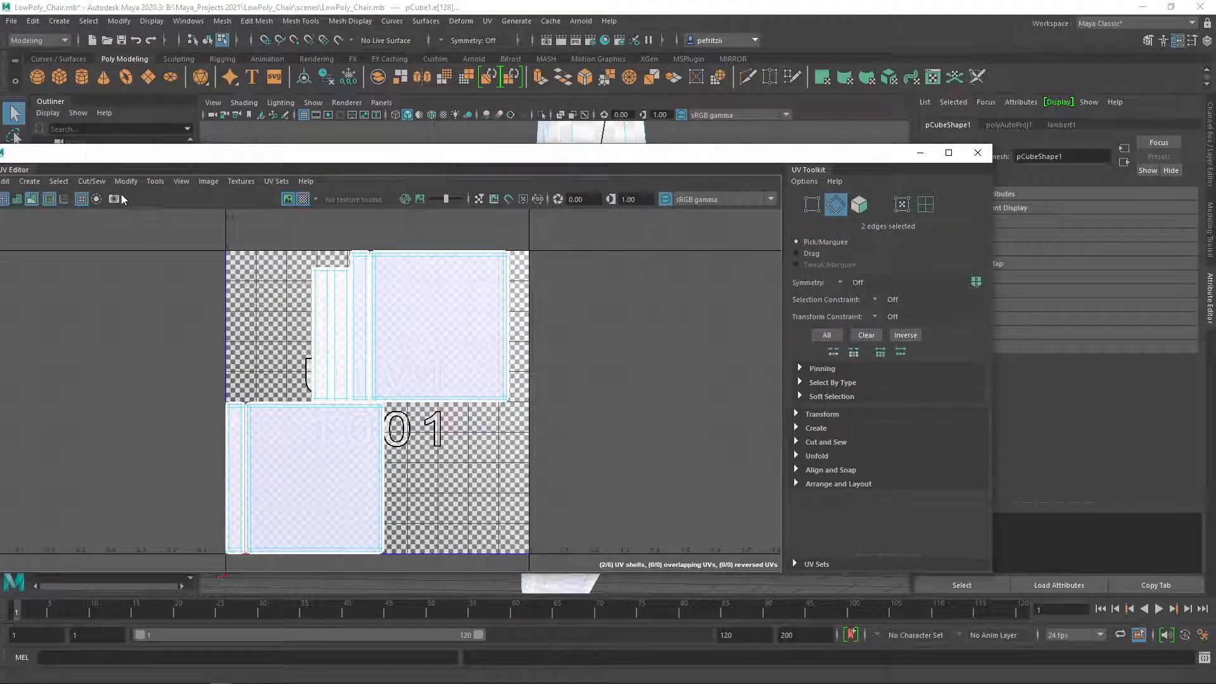
{"action": "left_click", "coordinate": [799, 441]}
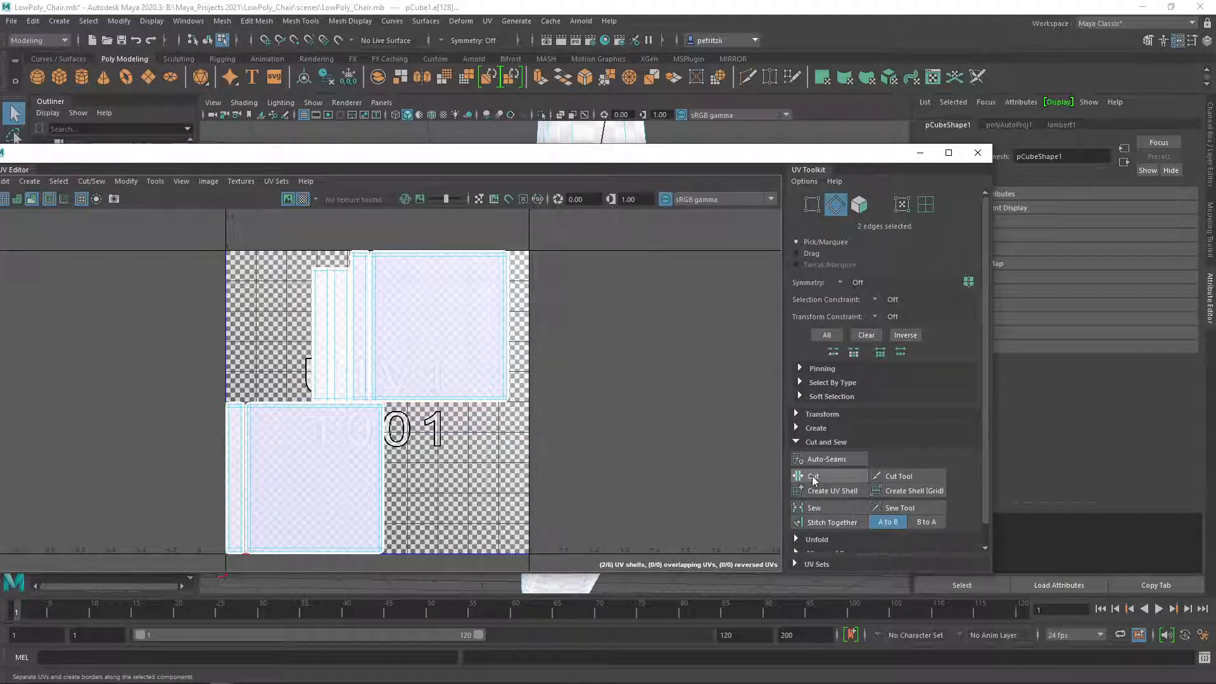
{"action": "left_click", "coordinate": [813, 478]}
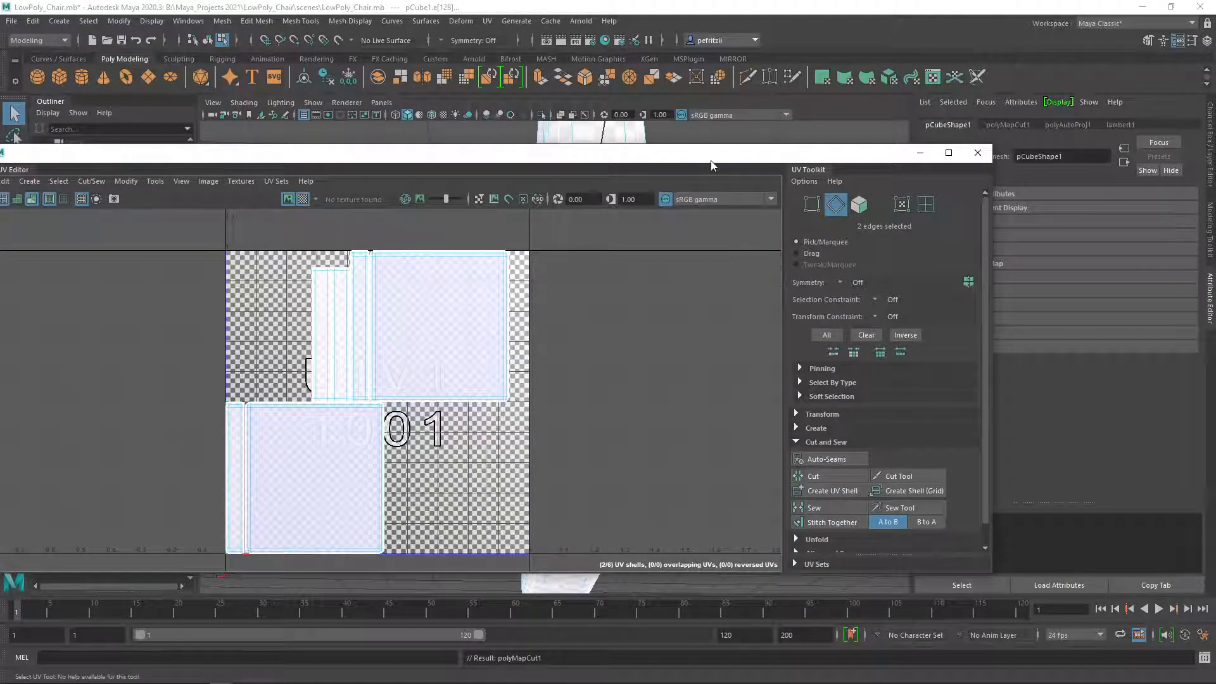
{"action": "left_click_drag", "start_coordinate": [710, 163], "coordinate": [4, 171]}
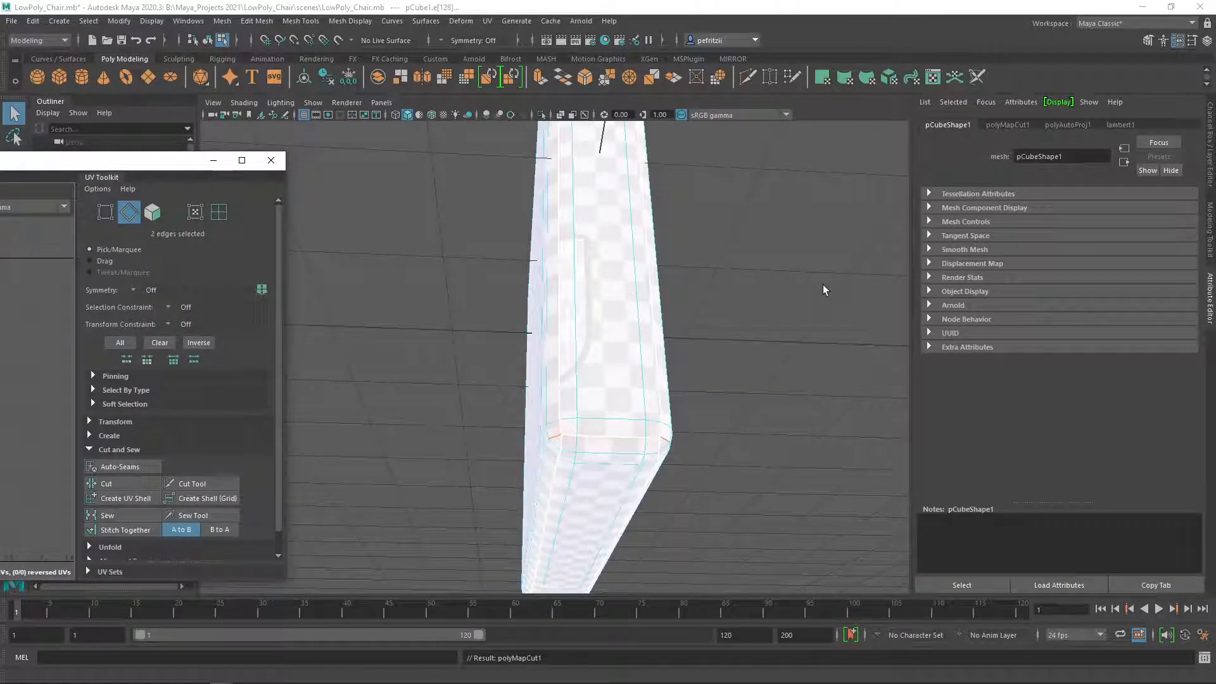
Step: Repeat the UV cut on the two short middle bevel edges at an upper corner of the cube's narrow end
{"action": "left_click_drag", "start_coordinate": [763, 298], "coordinate": [614, 258], "text": "alt"}
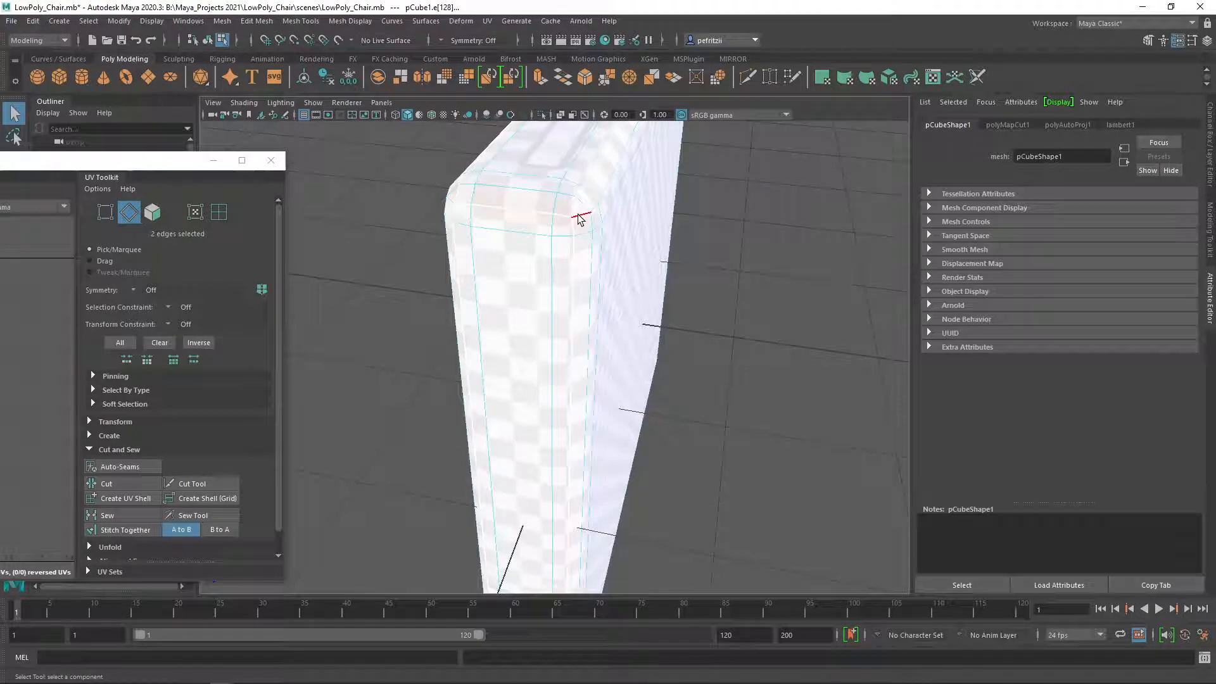
{"action": "left_click", "coordinate": [446, 209]}
{"action": "left_click", "coordinate": [447, 266], "text": "shift"}
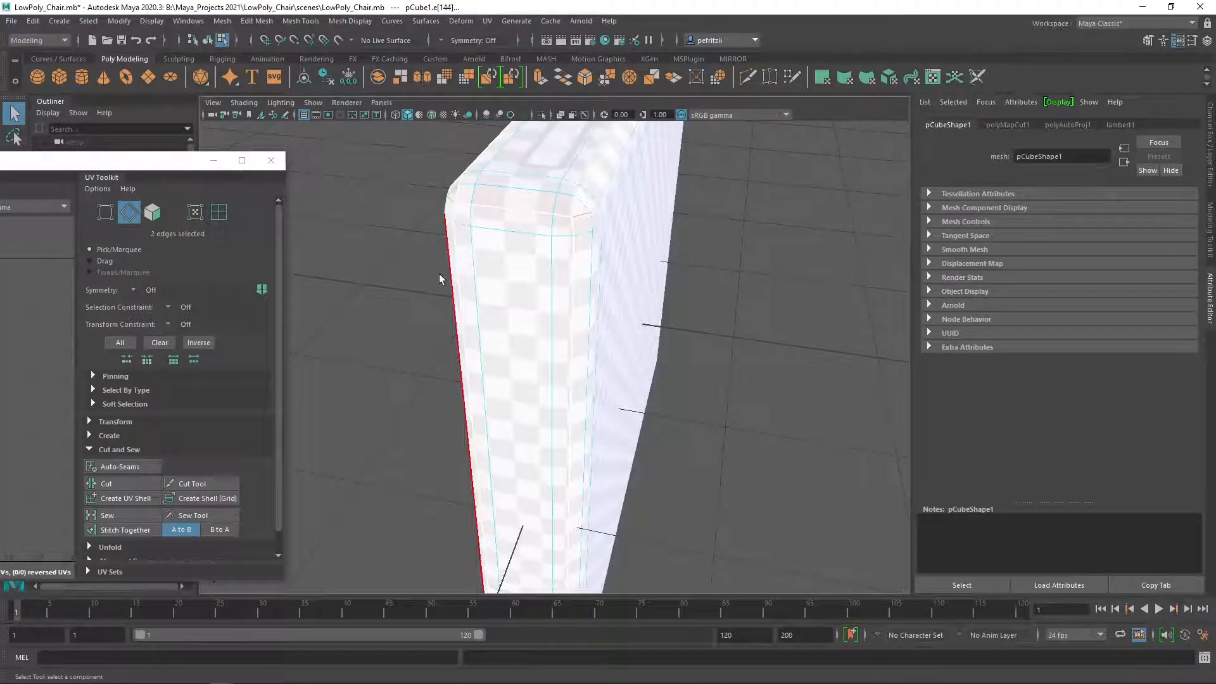
{"action": "key", "text": "g"}
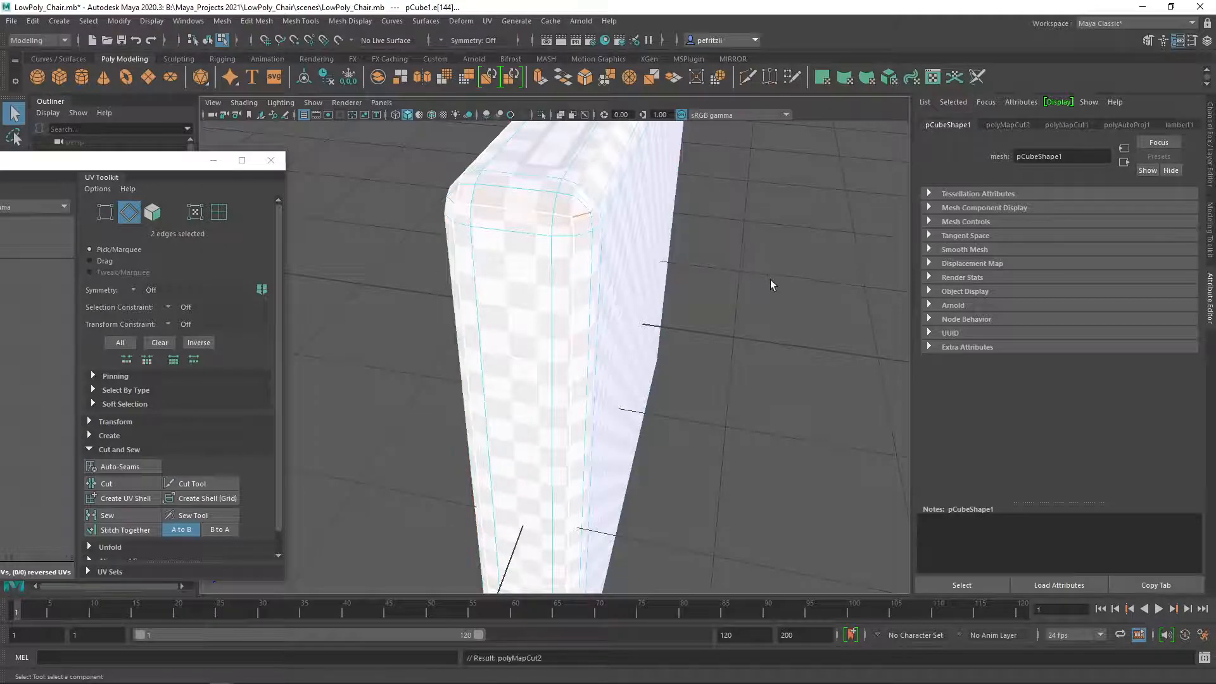
Step: Cut the UVs along the two short middle bevel edges at the cube's other upper corner
{"action": "left_click_drag", "start_coordinate": [770, 280], "coordinate": [618, 391], "text": "alt"}
{"action": "left_click_drag", "start_coordinate": [662, 364], "coordinate": [564, 371], "text": "alt"}
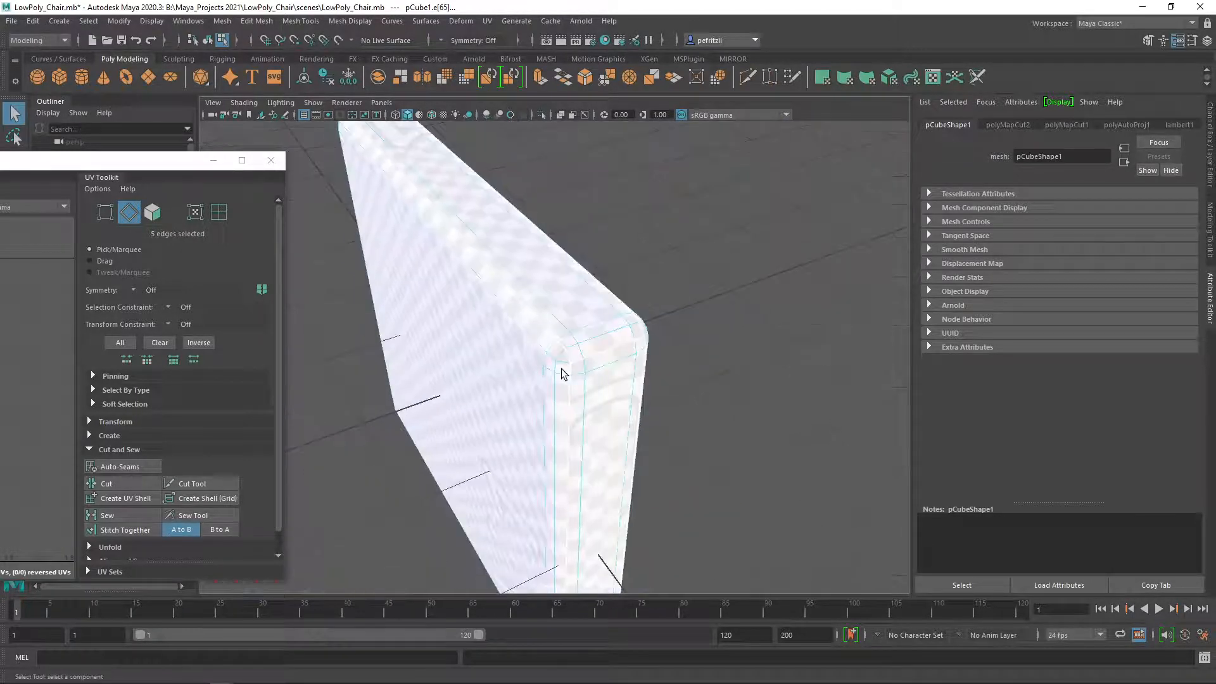
{"action": "left_click", "coordinate": [565, 365]}
{"action": "left_click_drag", "start_coordinate": [763, 377], "coordinate": [627, 350], "text": "alt"}
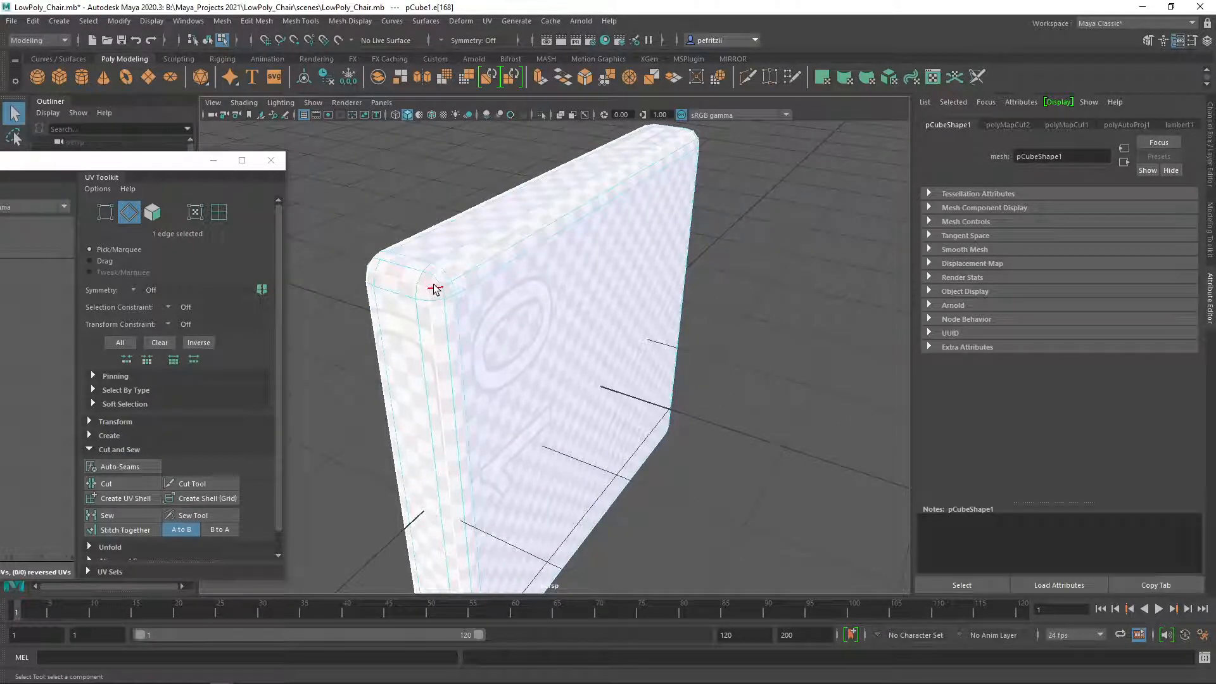
{"action": "left_click", "coordinate": [458, 310], "text": "shift"}
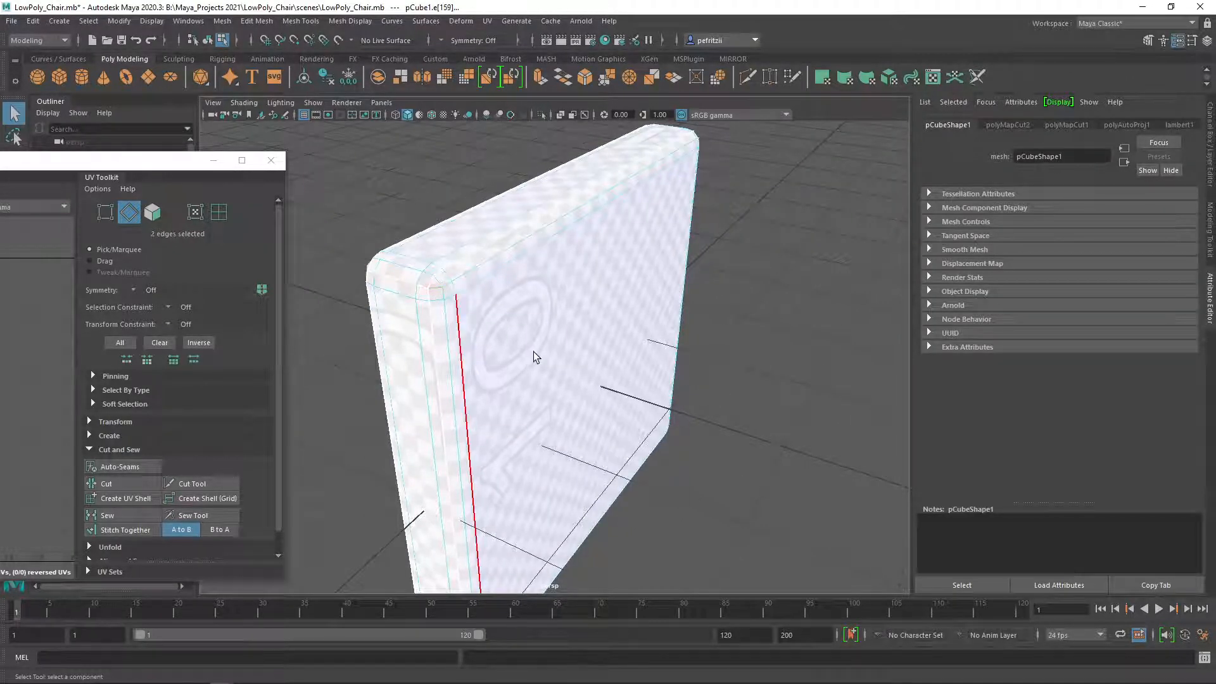
Step: Cut the UVs along the two short middle bevel edges at the remaining lower corner and clear the selection
{"action": "left_click_drag", "start_coordinate": [462, 361], "coordinate": [684, 429], "text": "alt"}
{"action": "left_click", "coordinate": [623, 464], "text": "shift"}
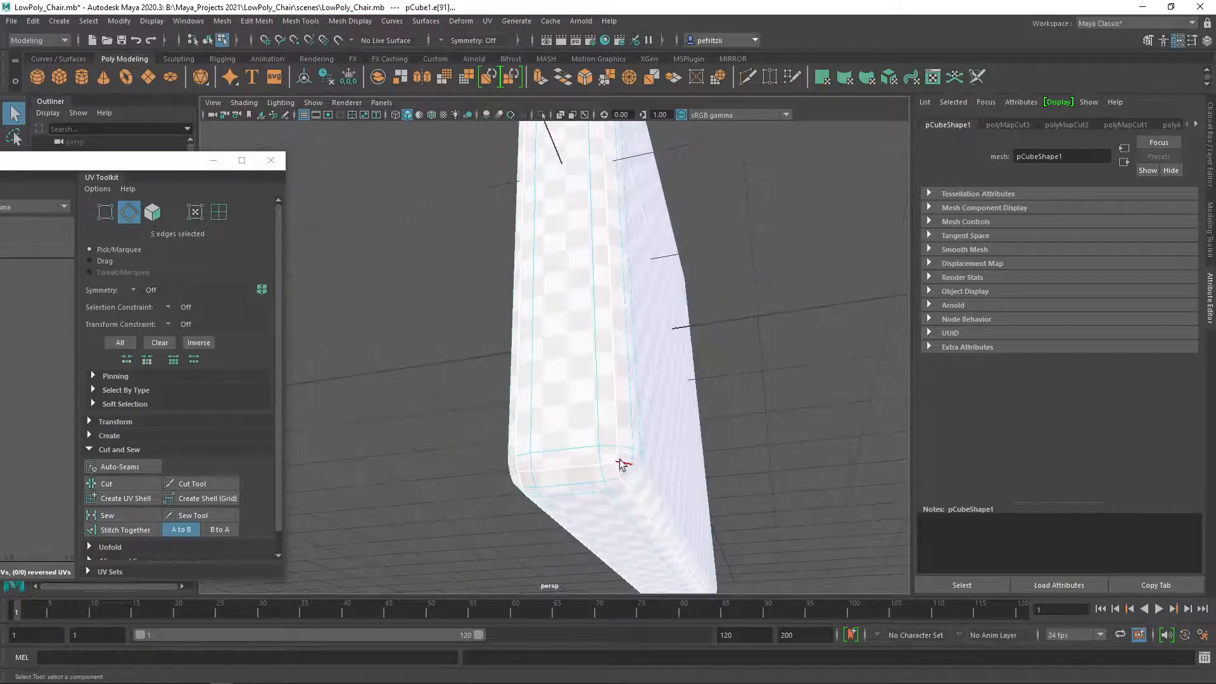
{"action": "left_click", "coordinate": [513, 411]}
{"action": "left_click_drag", "start_coordinate": [388, 380], "coordinate": [609, 446], "text": "alt"}
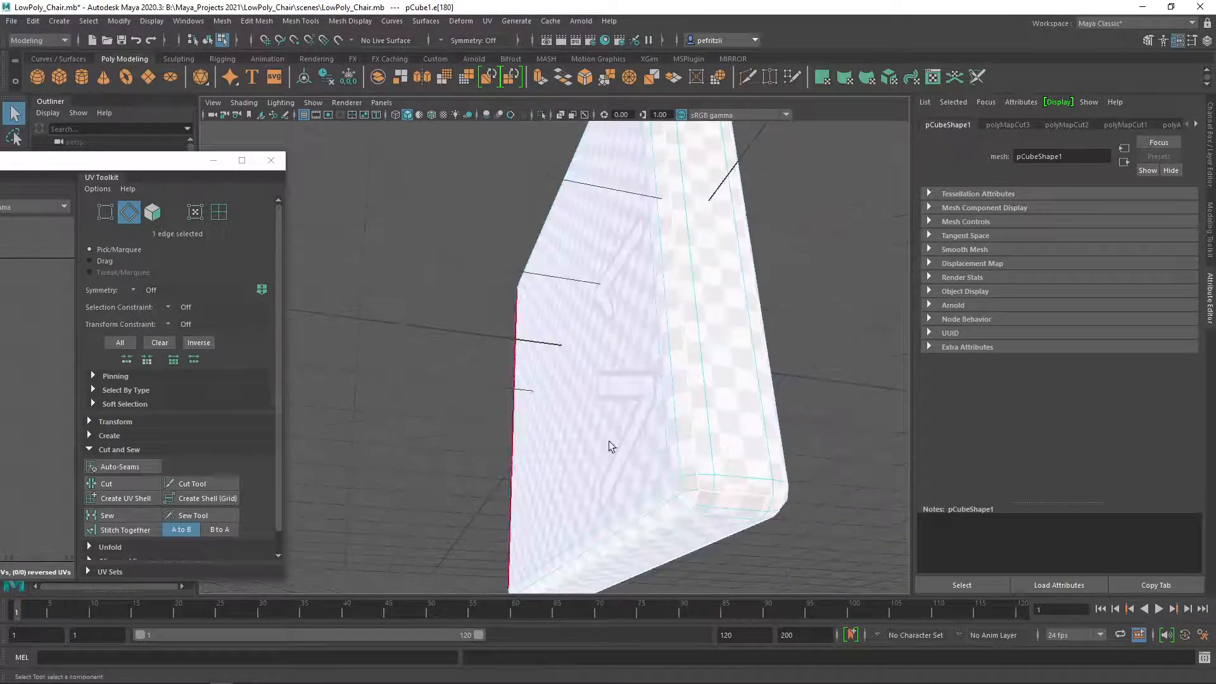
{"action": "left_click", "coordinate": [690, 486], "text": "shift"}
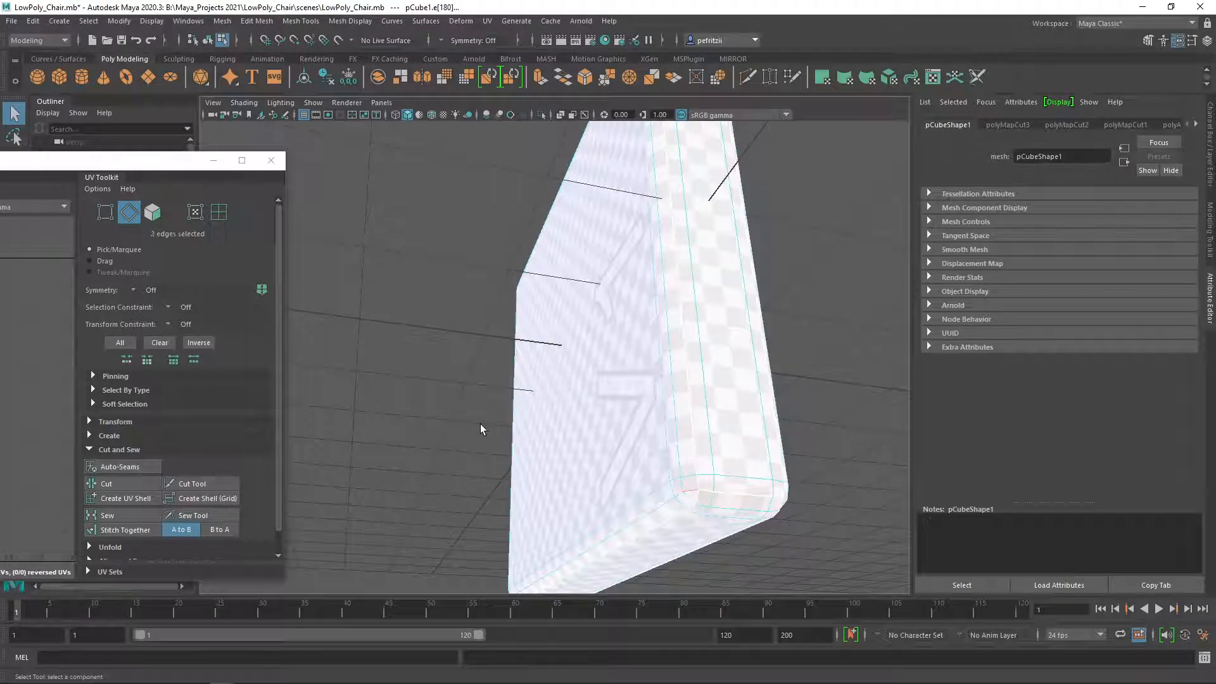
{"action": "right_click_drag", "start_coordinate": [480, 424], "coordinate": [388, 343], "text": "shift"}
{"action": "left_click", "coordinate": [450, 331]}
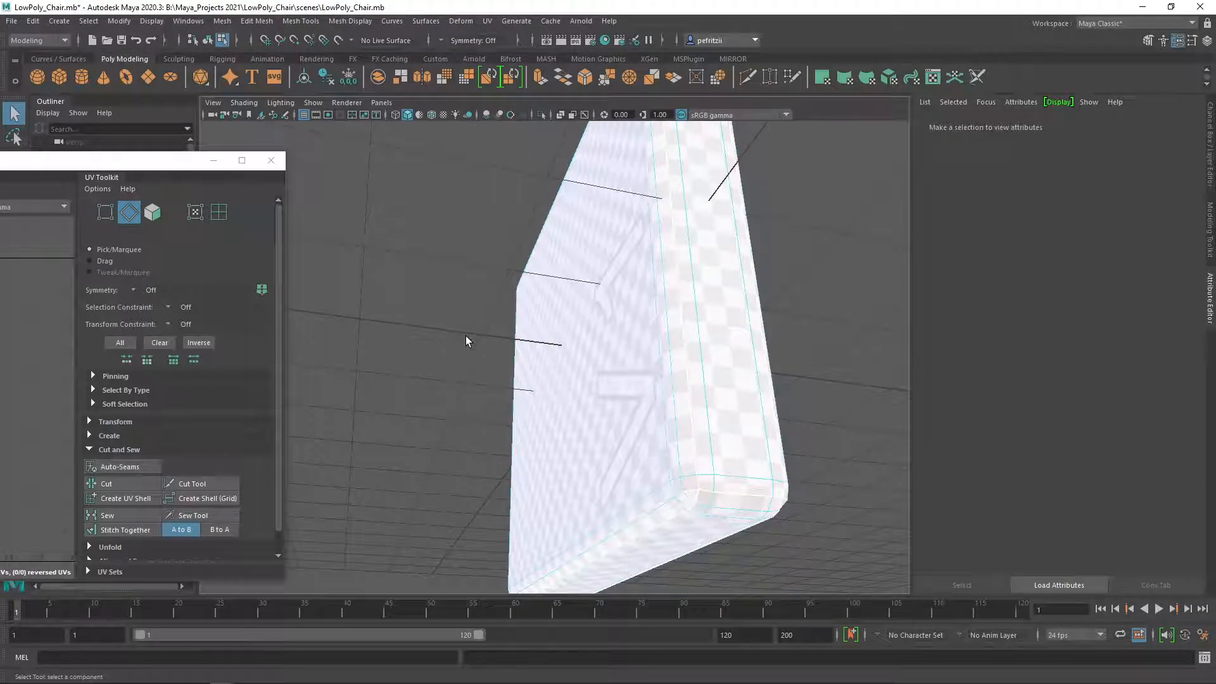
Step: Inspect the corner seams around the cube and the matching shell borders in the UV Editor
{"action": "left_click_drag", "start_coordinate": [470, 315], "coordinate": [873, 293], "text": "alt"}
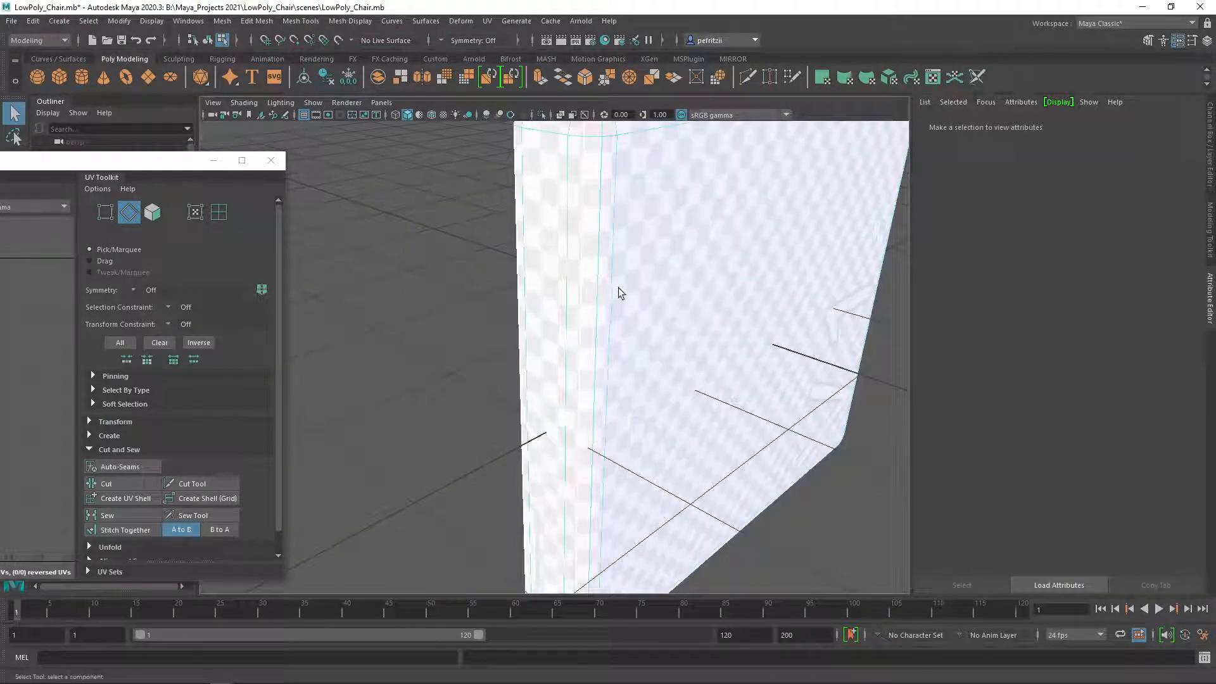
{"action": "left_click_drag", "start_coordinate": [618, 291], "coordinate": [646, 236], "text": "alt"}
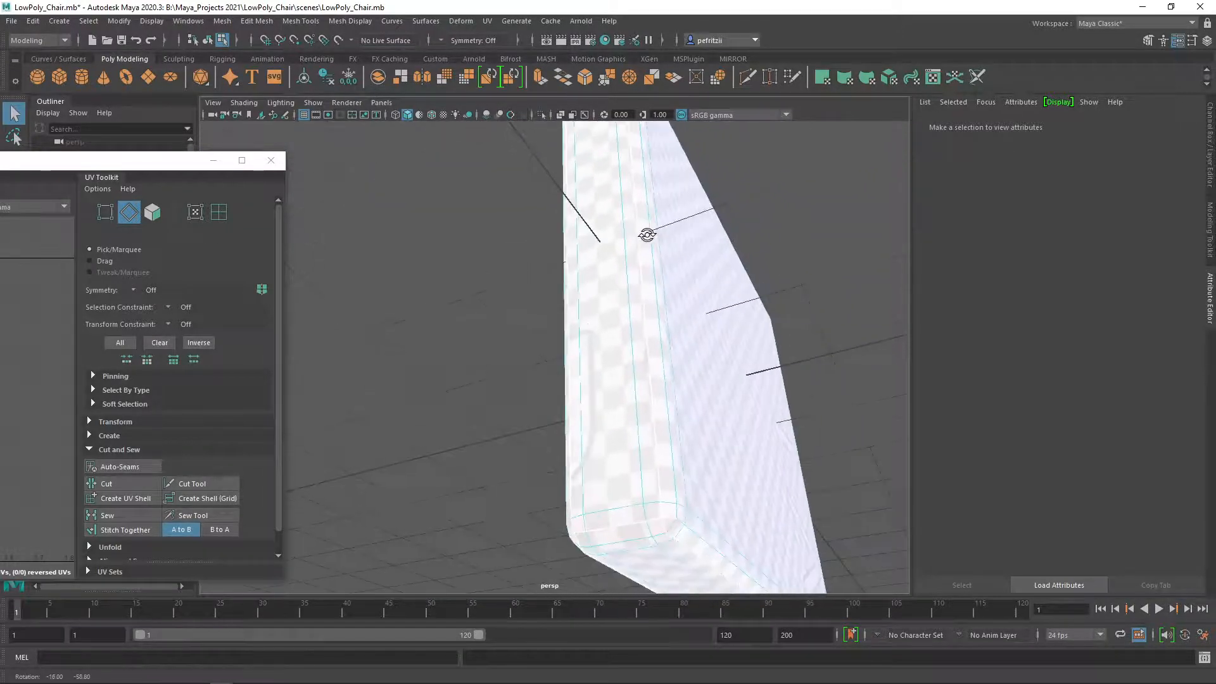
{"action": "left_click_drag", "start_coordinate": [592, 337], "coordinate": [516, 349], "text": "alt"}
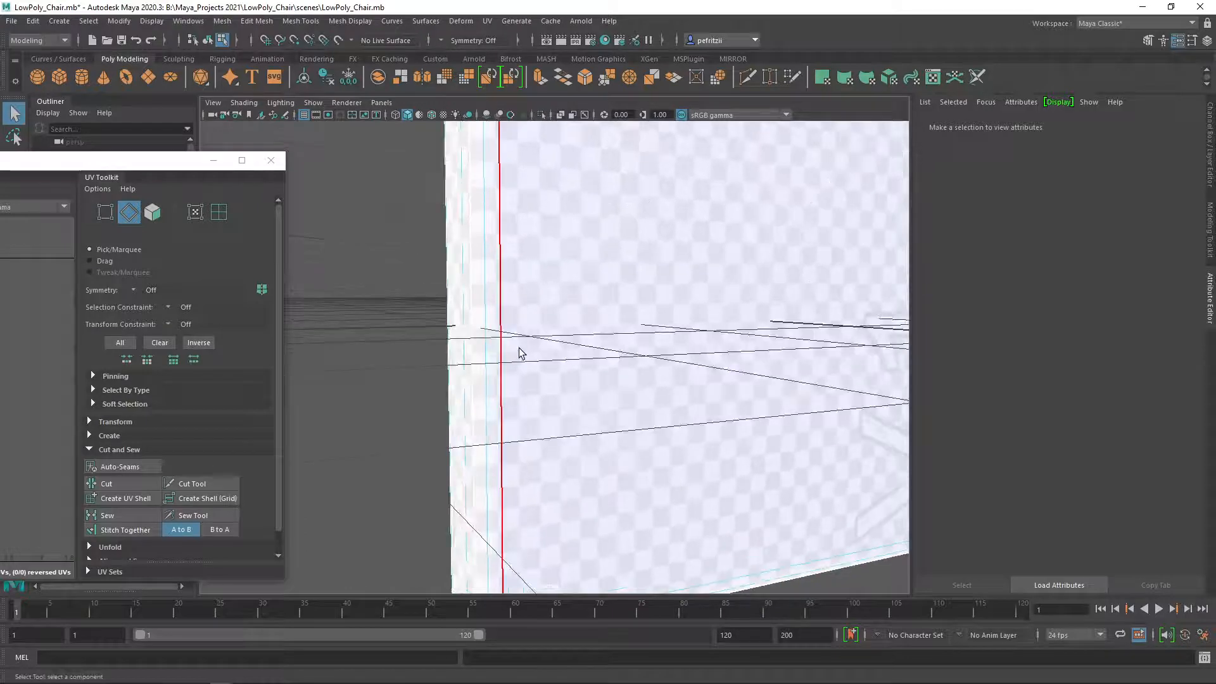
{"action": "scroll", "coordinate": [519, 339], "scroll_direction": "down", "scroll_amount": 4}
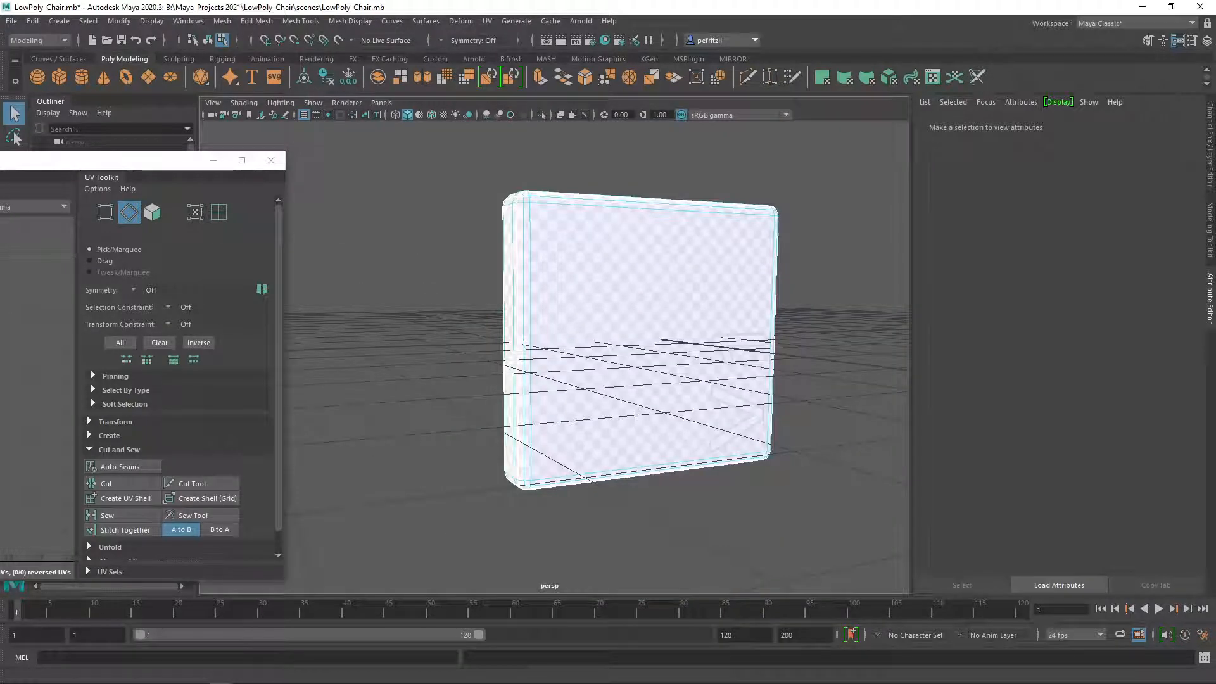
{"action": "left_click_drag", "start_coordinate": [0, 160], "coordinate": [506, 123]}
{"action": "scroll", "coordinate": [686, 307], "scroll_direction": "up", "scroll_amount": 5}
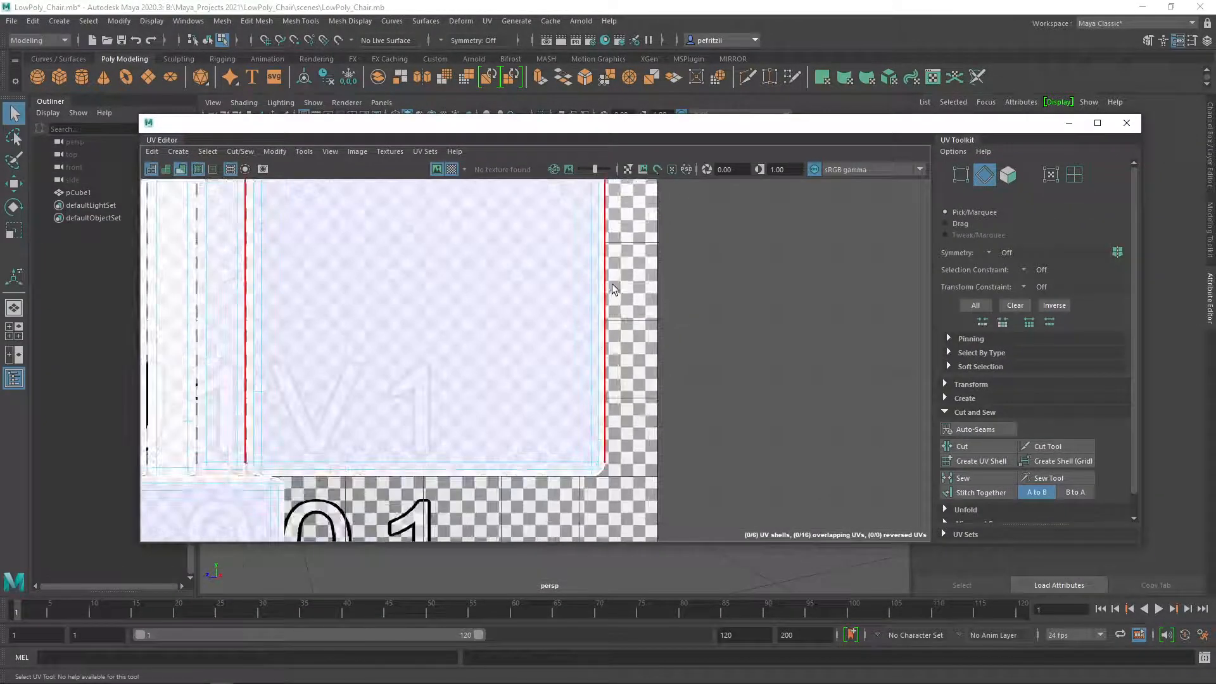
{"action": "middle_click_drag", "start_coordinate": [624, 268], "coordinate": [758, 311], "text": "alt"}
{"action": "scroll", "coordinate": [750, 373], "scroll_direction": "down", "scroll_amount": 5}
Step: Select all of the cube's UV shells and unfold them
{"action": "right_click", "coordinate": [321, 338]}
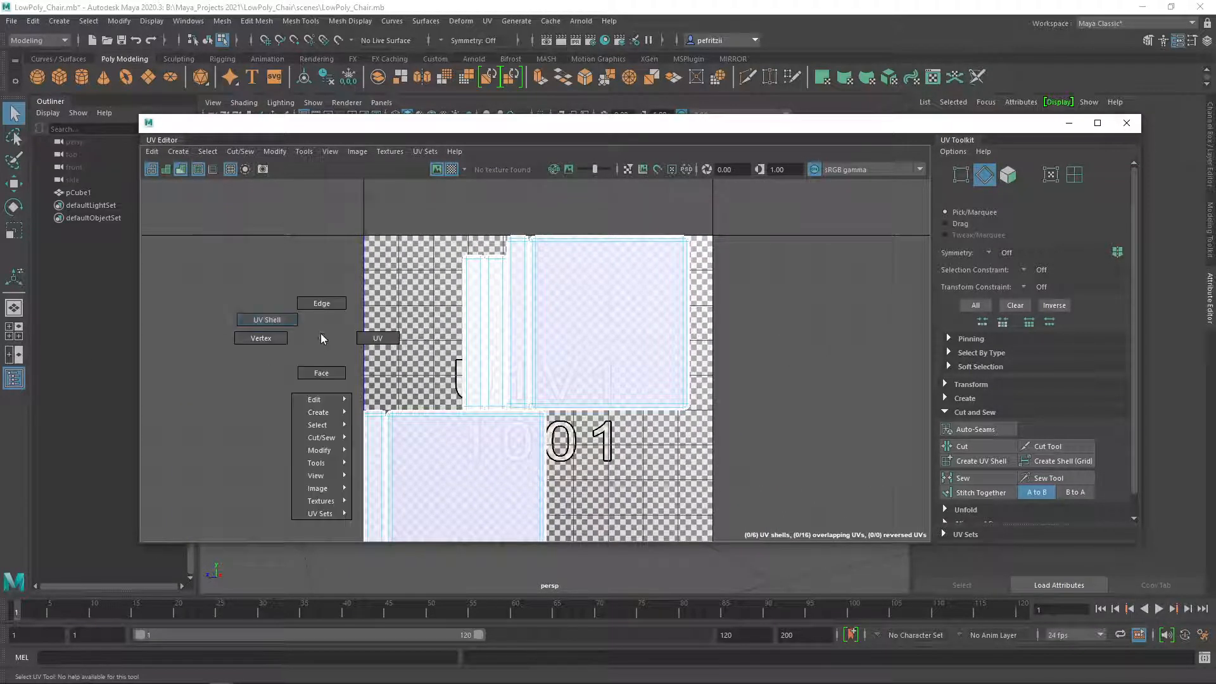
{"action": "right_click_drag", "start_coordinate": [320, 333], "coordinate": [267, 319]}
{"action": "left_click_drag", "start_coordinate": [255, 197], "coordinate": [854, 594]}
{"action": "scroll", "coordinate": [806, 450], "scroll_direction": "down", "scroll_amount": 2}
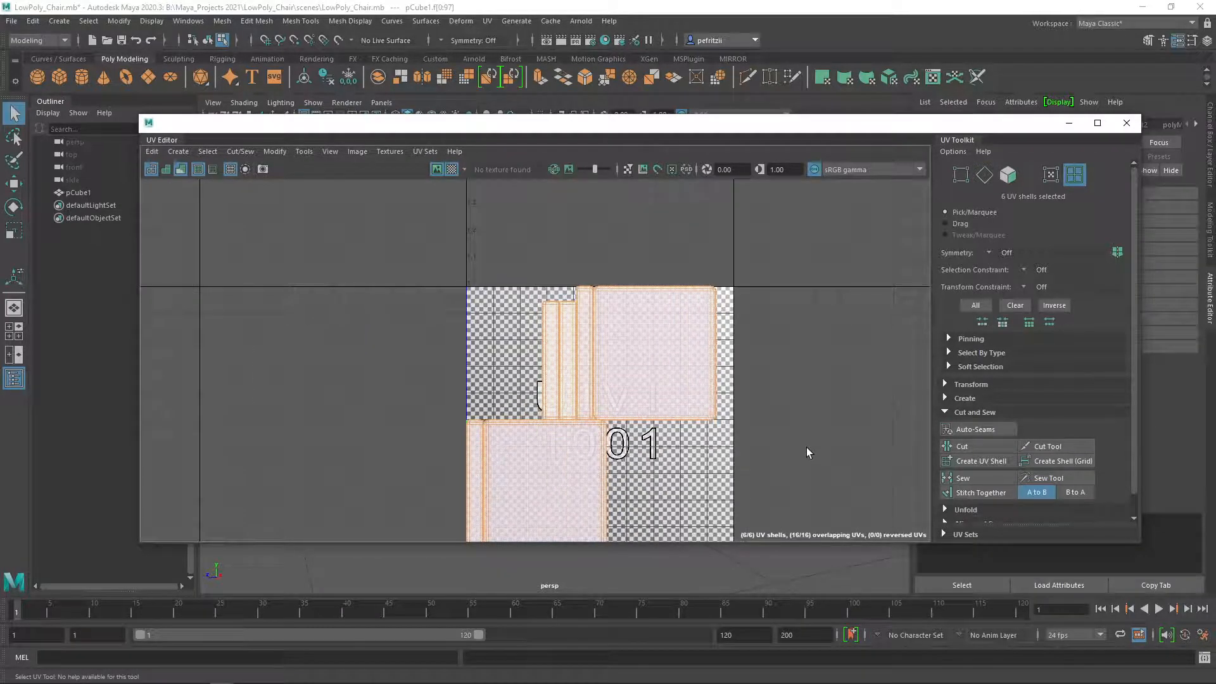
{"action": "middle_click_drag", "start_coordinate": [767, 430], "coordinate": [730, 377], "text": "alt"}
{"action": "scroll", "coordinate": [1087, 475], "scroll_direction": "down", "scroll_amount": 1}
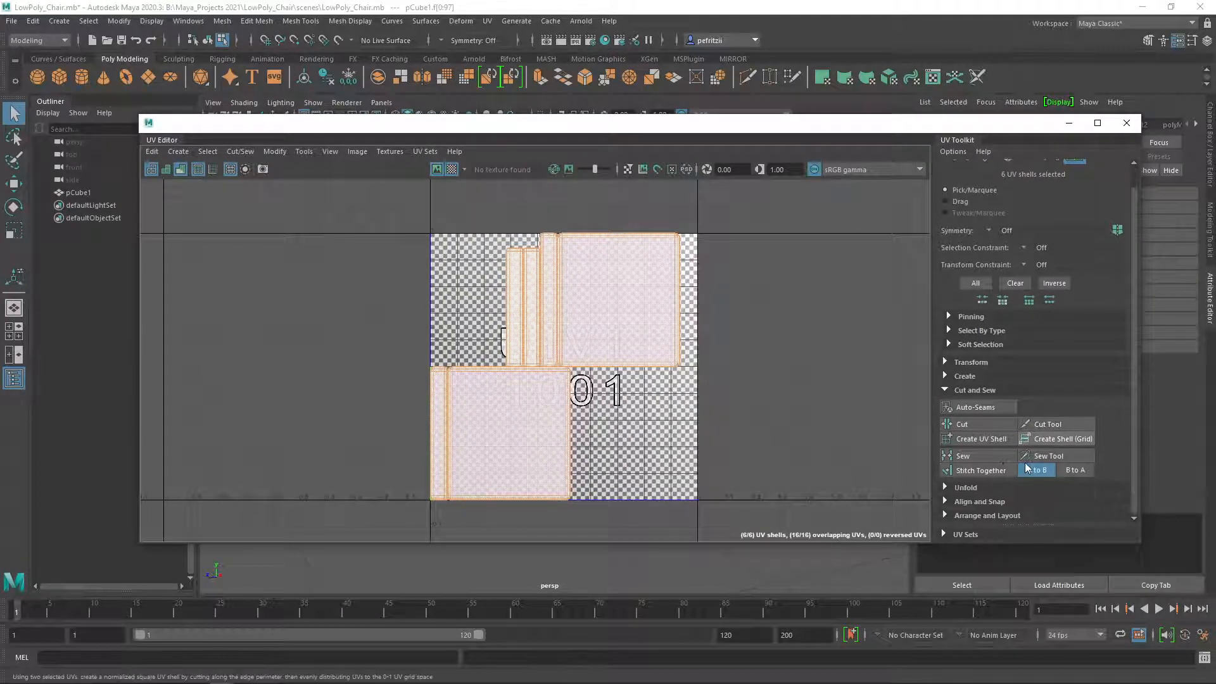
{"action": "left_click", "coordinate": [945, 487]}
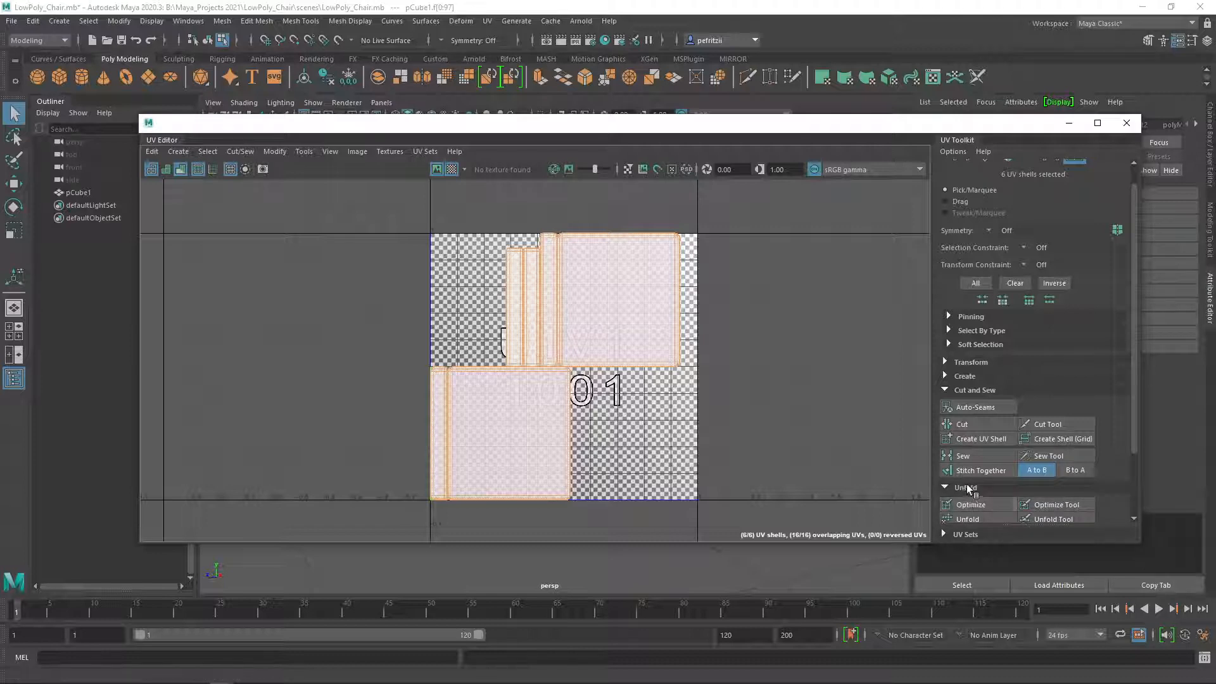
{"action": "scroll", "coordinate": [962, 469], "scroll_direction": "down", "scroll_amount": 1}
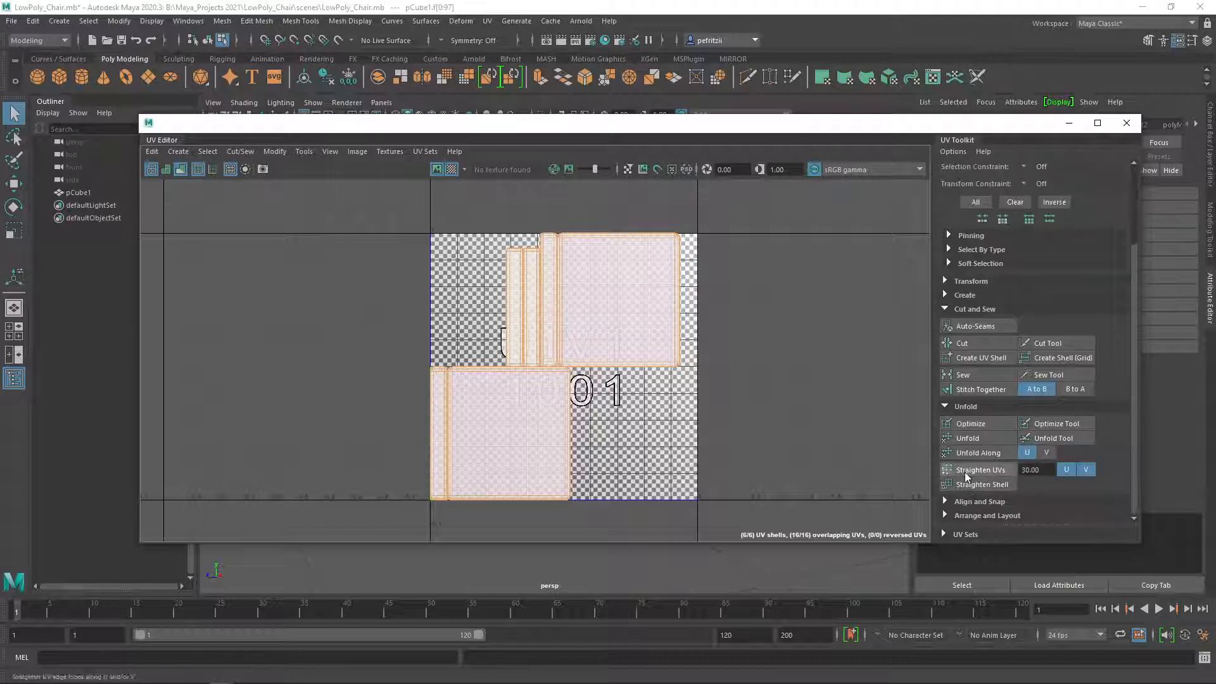
{"action": "left_click", "coordinate": [968, 438]}
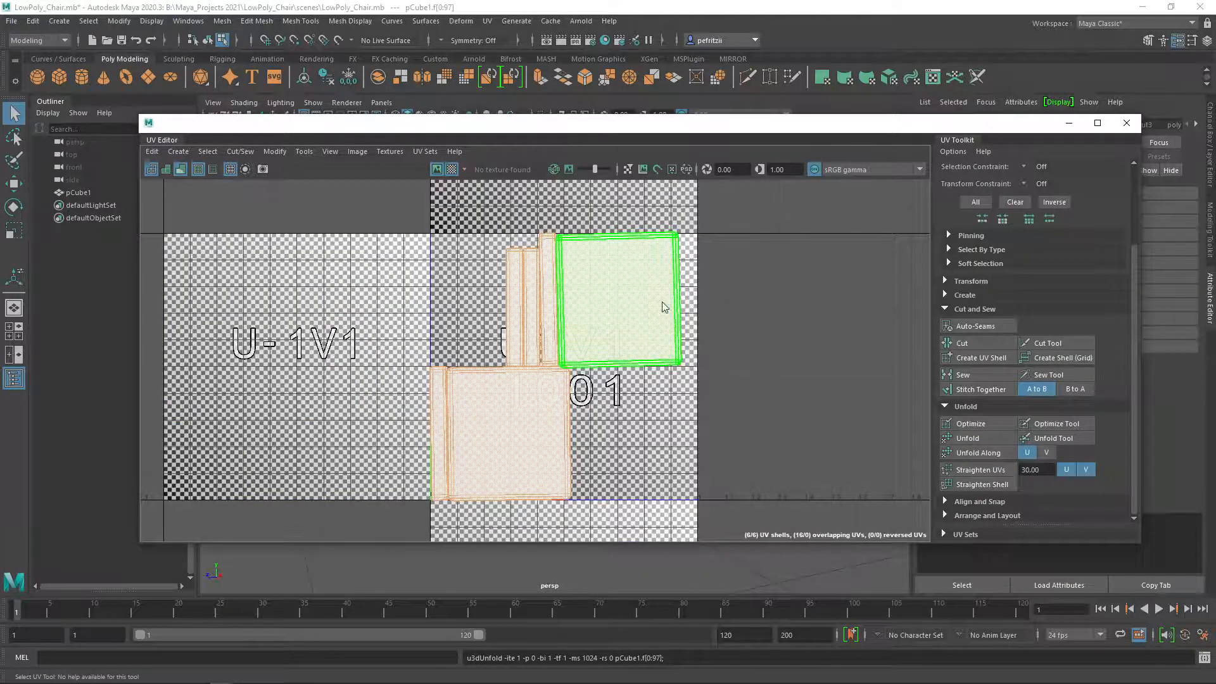
Step: Examine the edges and corners of the unfolded UV shells across the UV tile for distortion and overlap
{"action": "scroll", "coordinate": [762, 306], "scroll_direction": "up", "scroll_amount": 3}
{"action": "middle_click_drag", "start_coordinate": [675, 301], "coordinate": [719, 459], "text": "alt"}
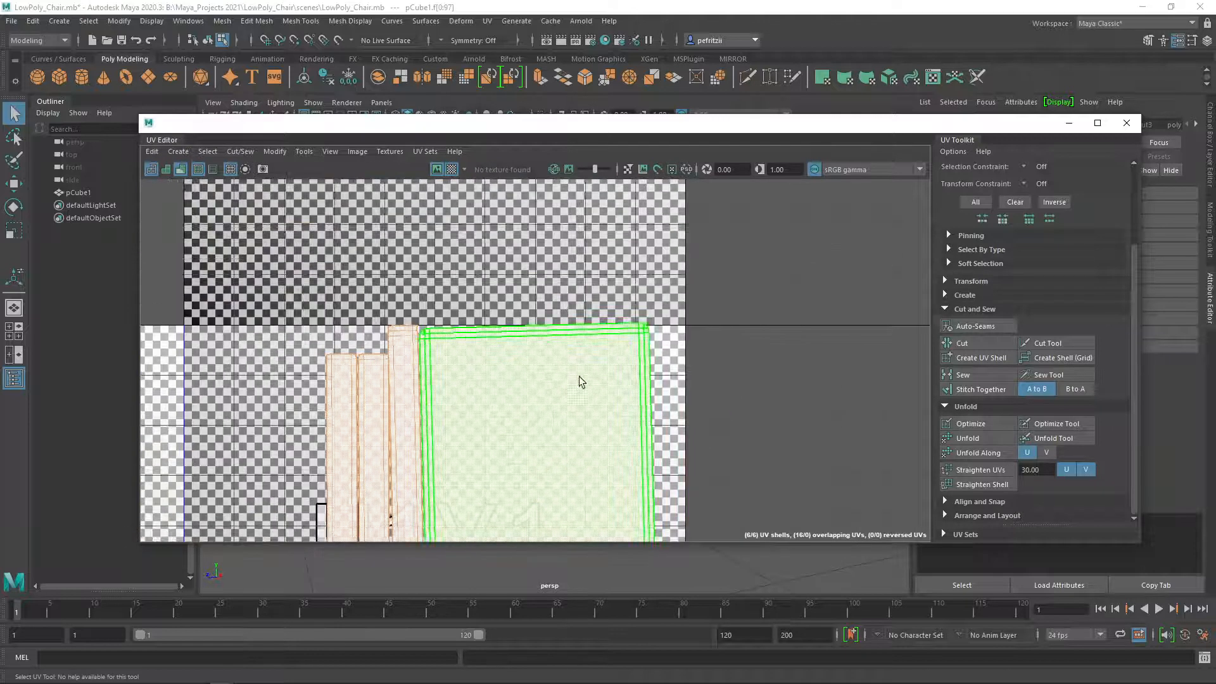
{"action": "scroll", "coordinate": [569, 372], "scroll_direction": "up", "scroll_amount": 3}
{"action": "middle_click_drag", "start_coordinate": [320, 341], "coordinate": [412, 370], "text": "alt"}
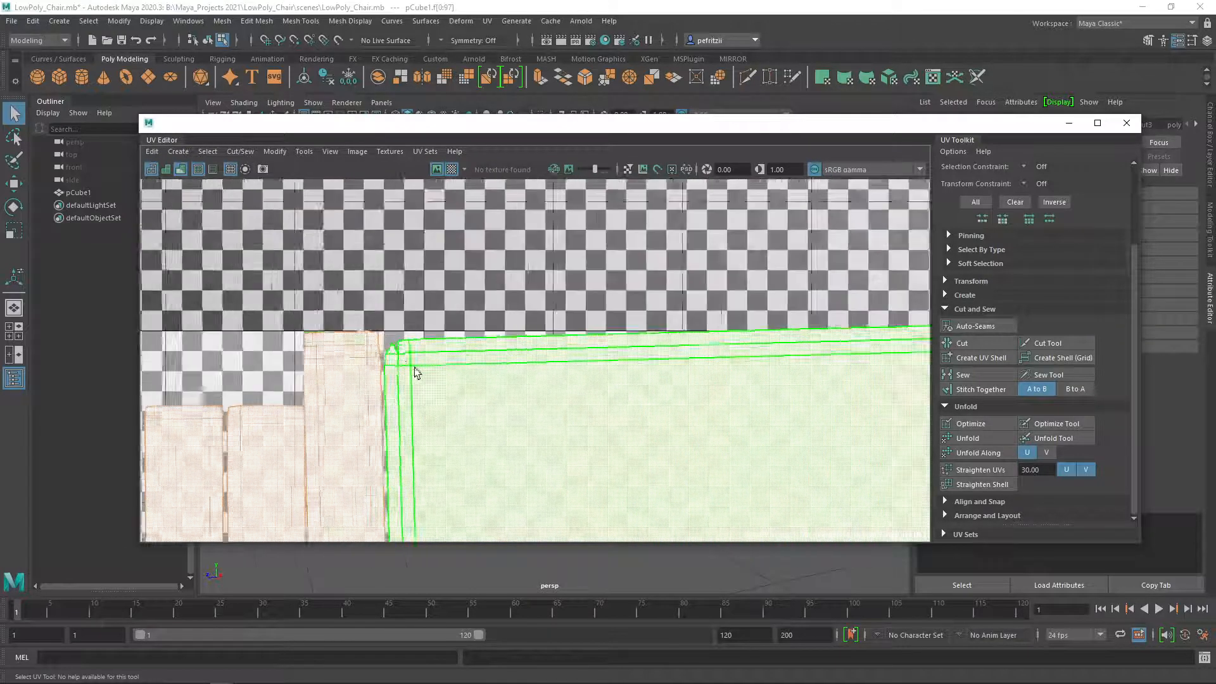
{"action": "scroll", "coordinate": [409, 364], "scroll_direction": "up", "scroll_amount": 3}
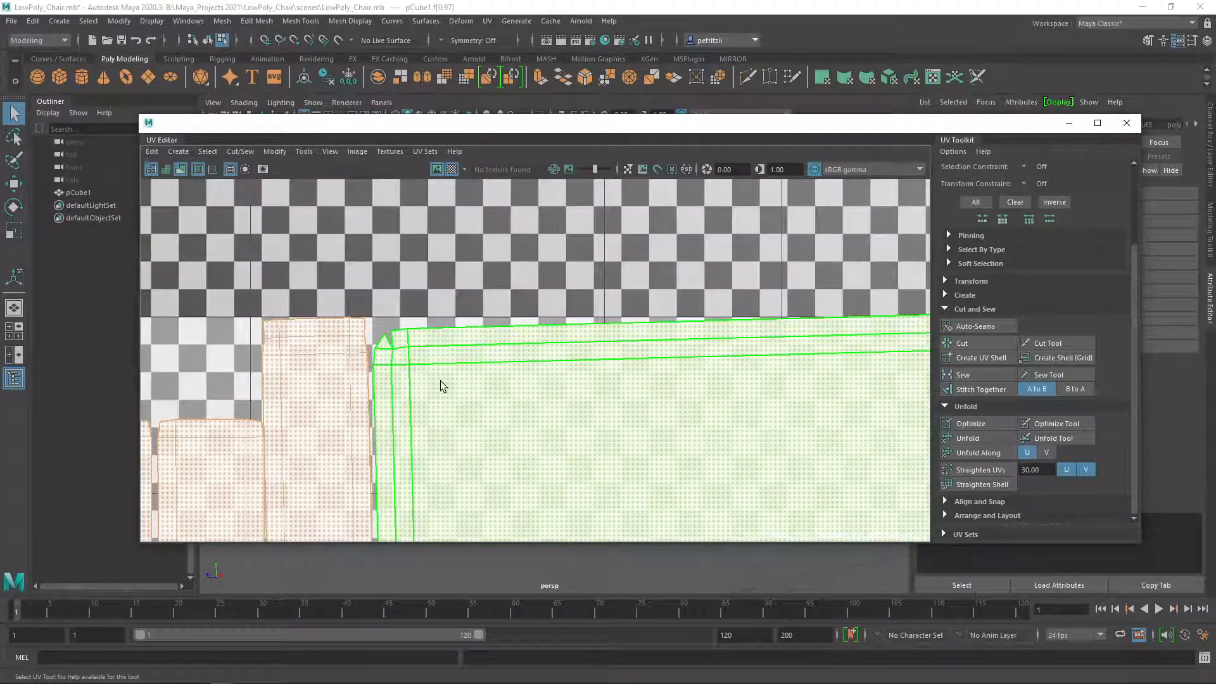
{"action": "scroll", "coordinate": [573, 386], "scroll_direction": "down", "scroll_amount": 3}
{"action": "scroll", "coordinate": [585, 390], "scroll_direction": "down", "scroll_amount": 1}
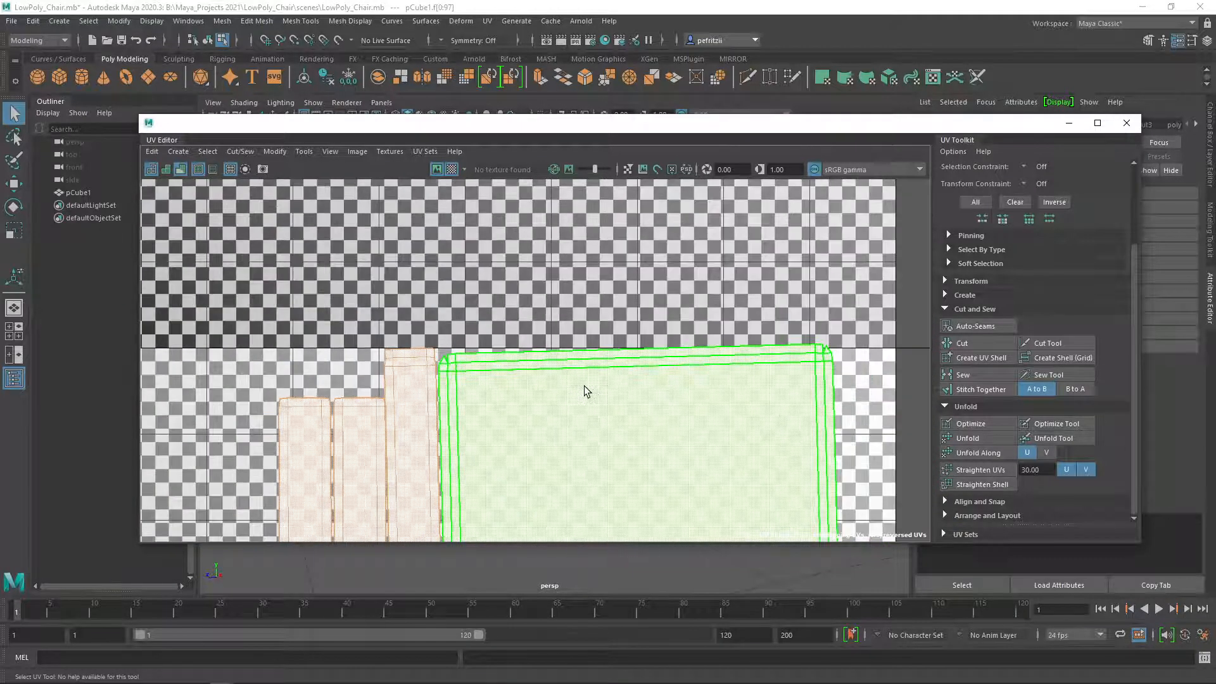
{"action": "middle_click_drag", "start_coordinate": [590, 387], "coordinate": [511, 222], "text": "alt"}
{"action": "scroll", "coordinate": [490, 281], "scroll_direction": "down", "scroll_amount": 1}
{"action": "middle_click_drag", "start_coordinate": [514, 319], "coordinate": [446, 206], "text": "alt"}
{"action": "scroll", "coordinate": [514, 377], "scroll_direction": "down", "scroll_amount": 2}
{"action": "middle_click_drag", "start_coordinate": [515, 371], "coordinate": [535, 363], "text": "alt"}
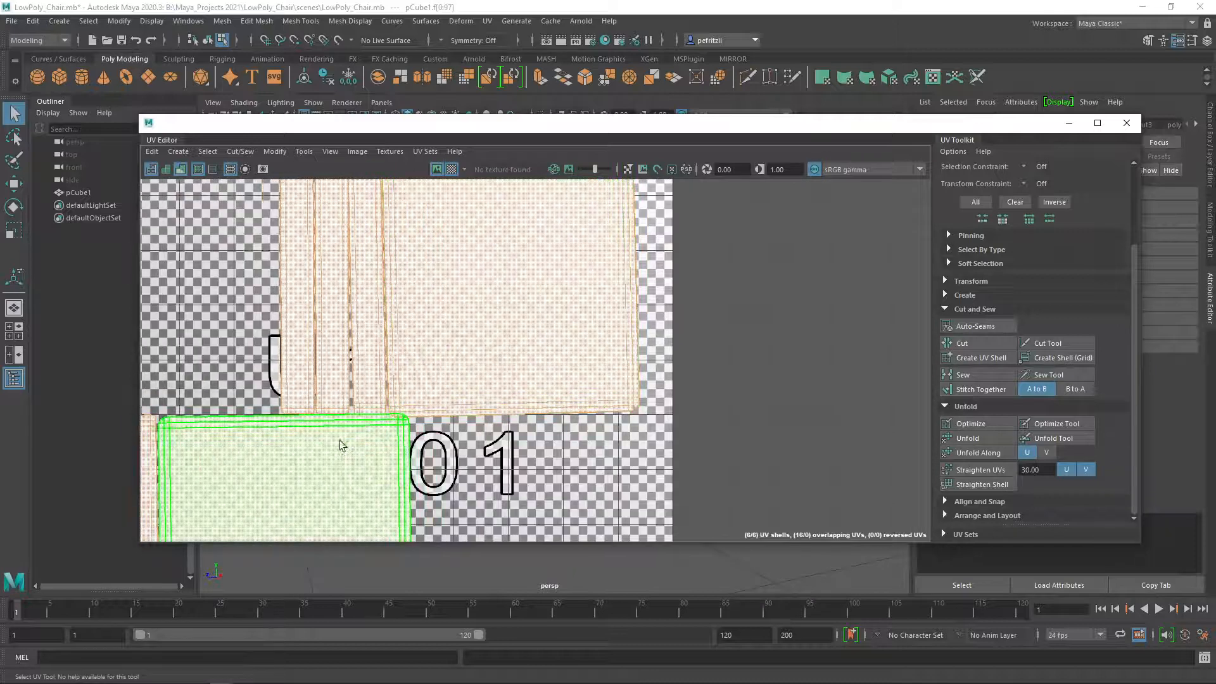
{"action": "scroll", "coordinate": [431, 437], "scroll_direction": "down", "scroll_amount": 3}
{"action": "middle_click_drag", "start_coordinate": [461, 406], "coordinate": [521, 348], "text": "alt"}
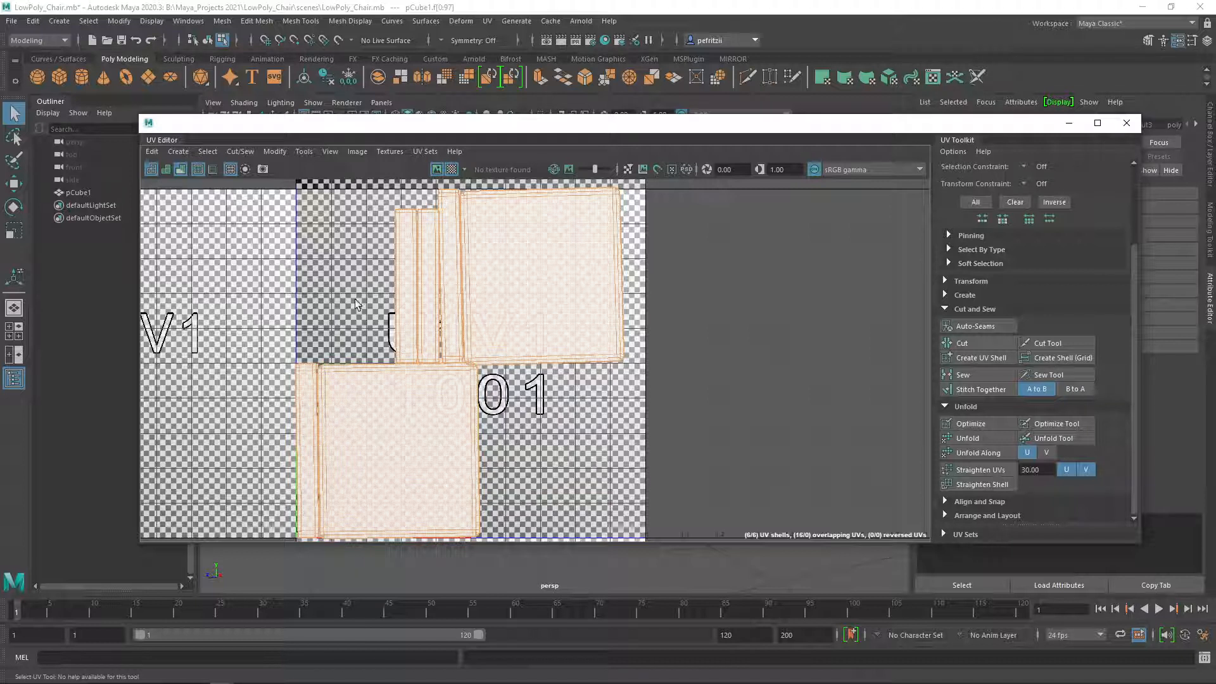
Step: Scale all UV shells down slightly to fit inside the UV tile, and select the four upper shells
{"action": "key", "text": "r"}
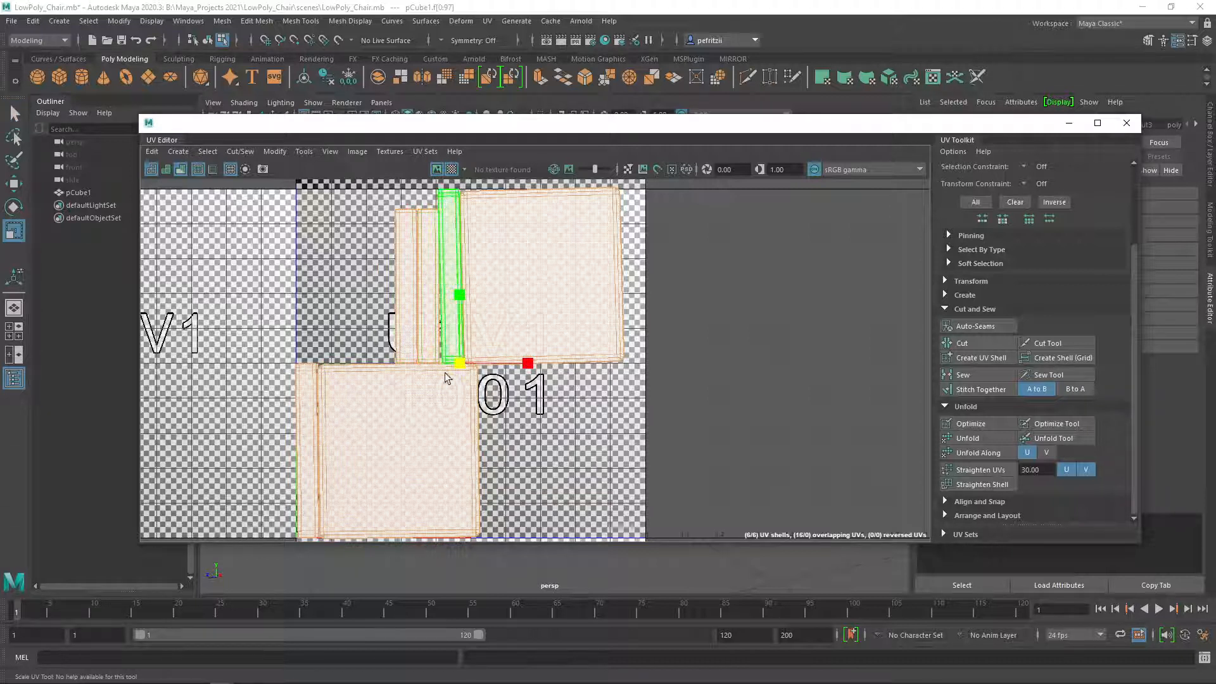
{"action": "left_click_drag", "start_coordinate": [457, 366], "coordinate": [448, 368]}
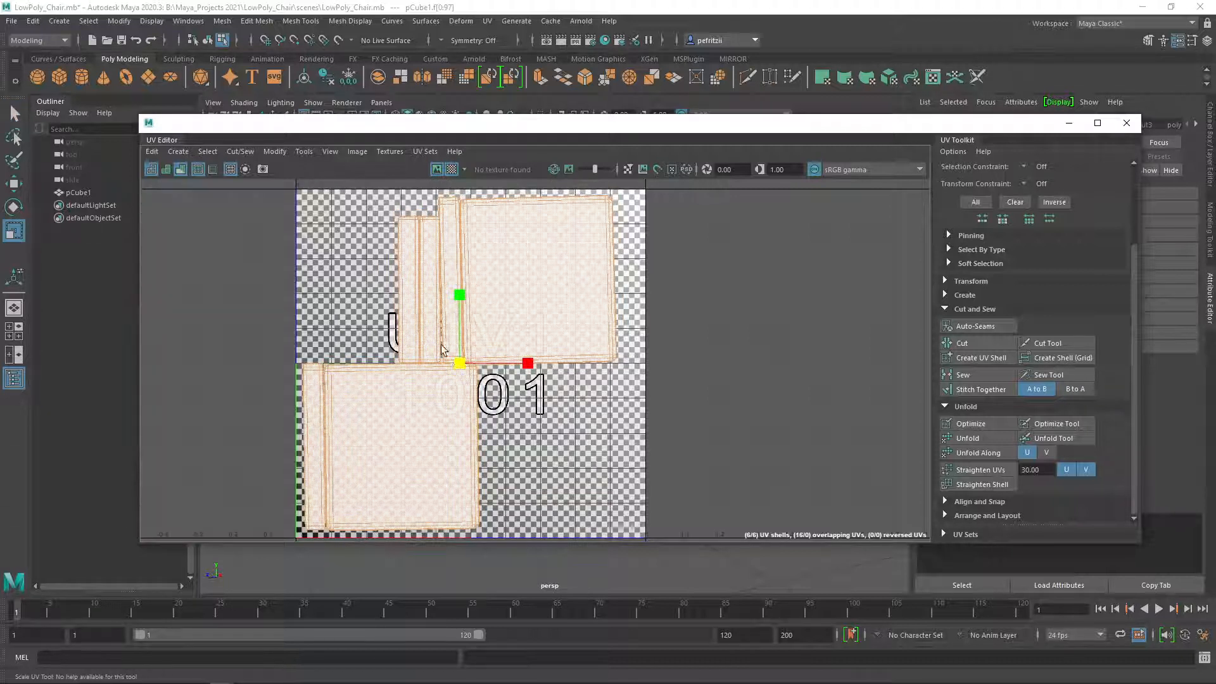
{"action": "left_click_drag", "start_coordinate": [644, 254], "coordinate": [405, 281]}
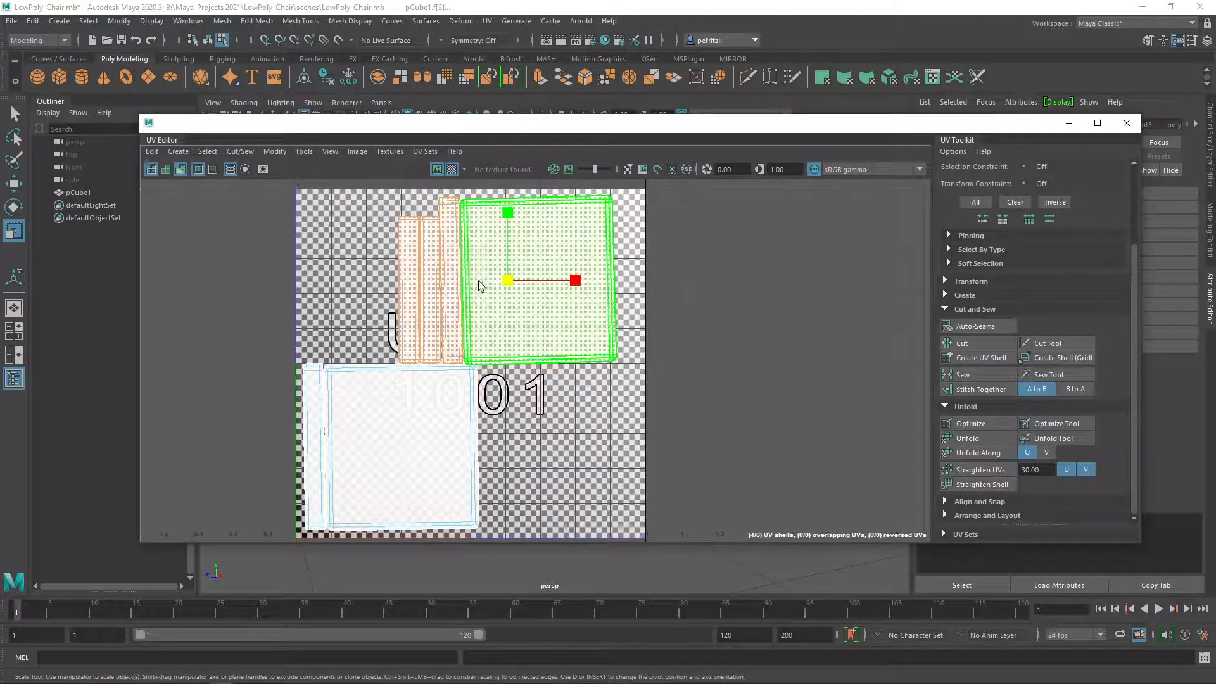
{"action": "key", "text": "w"}
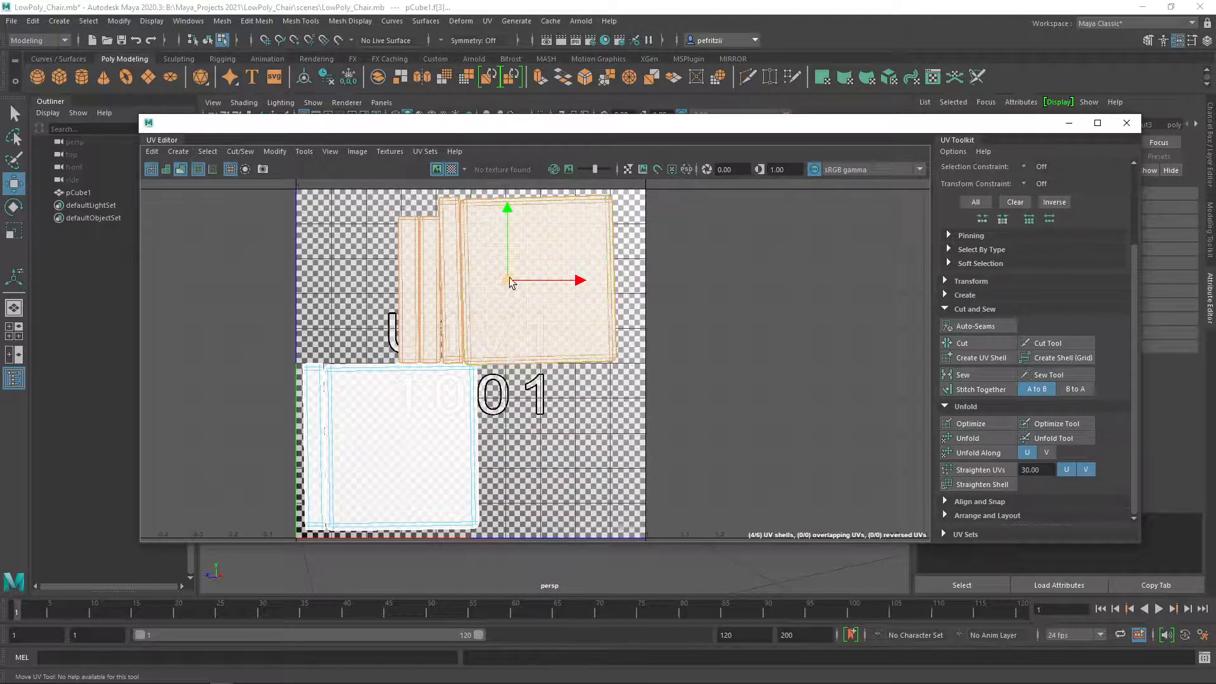
{"action": "scroll", "coordinate": [583, 333], "scroll_direction": "down", "scroll_amount": 2}
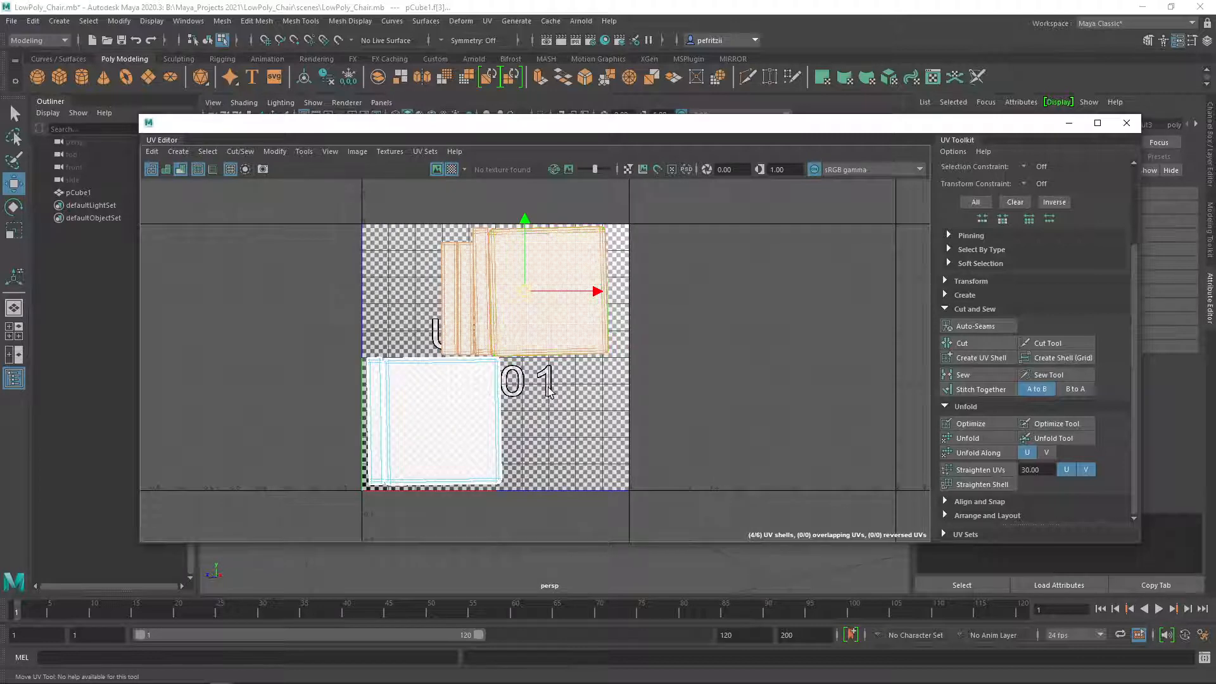
{"action": "scroll", "coordinate": [525, 394], "scroll_direction": "up", "scroll_amount": 5}
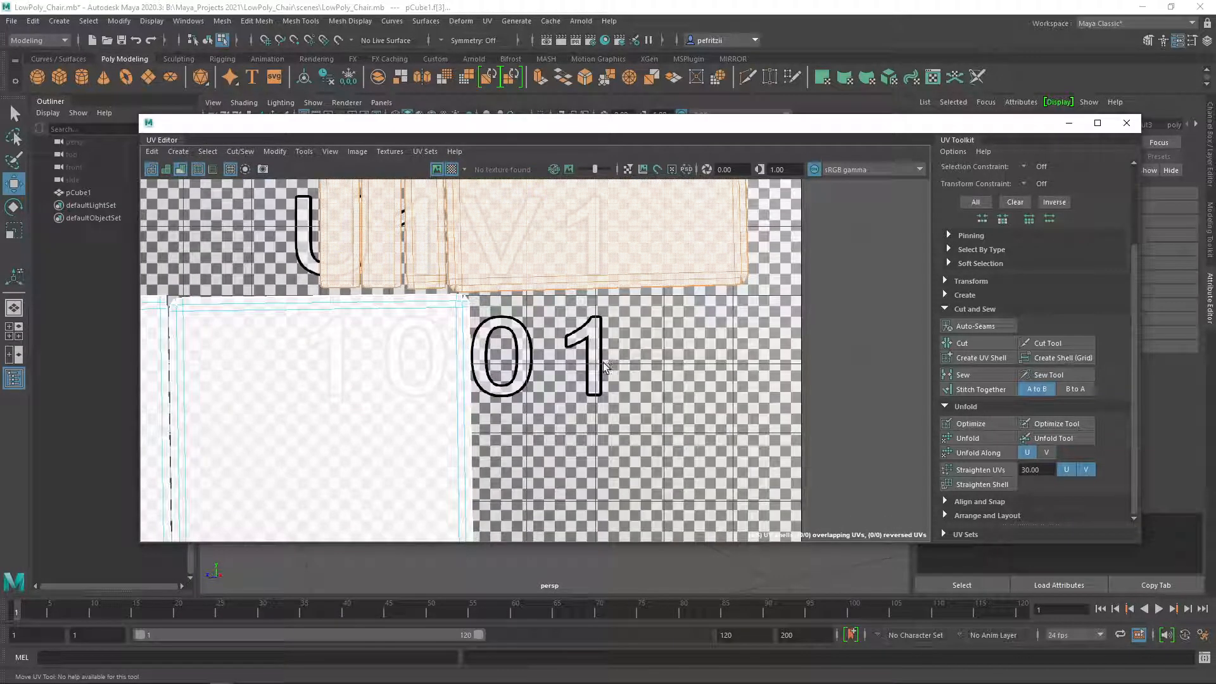
{"action": "left_click", "coordinate": [688, 254]}
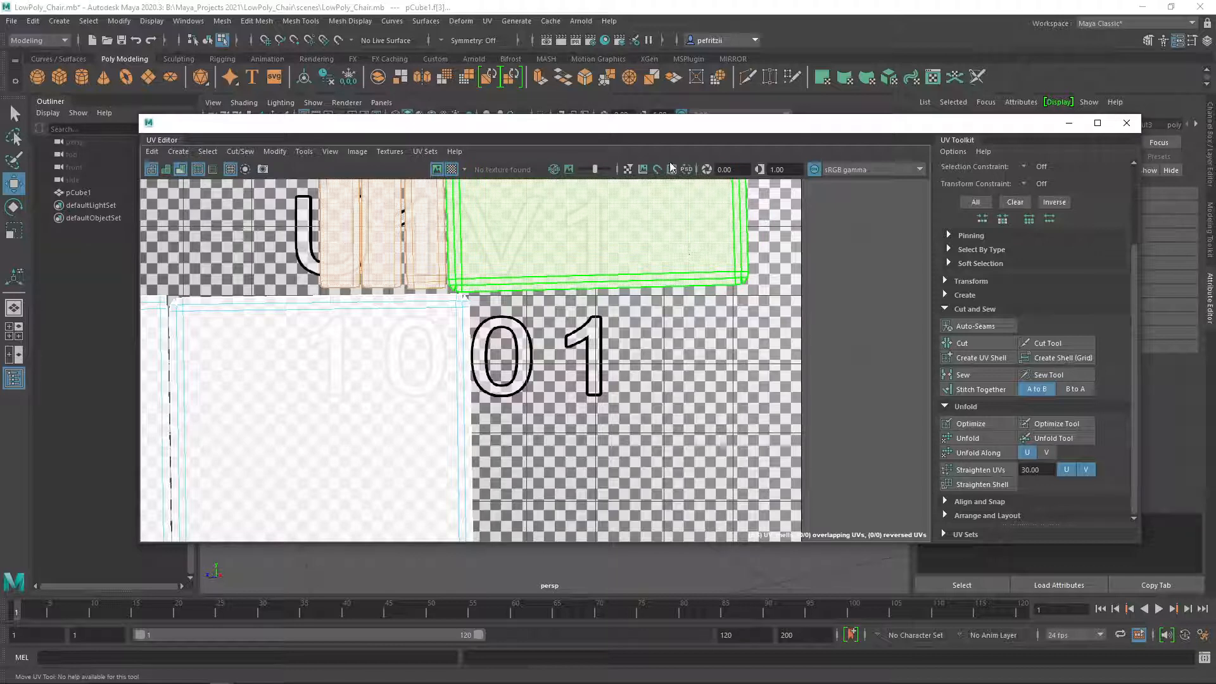
Step: Move the UV Editor window away to uncover the viewport and view the cube from several sides
{"action": "left_click_drag", "start_coordinate": [685, 126], "coordinate": [0, 209]}
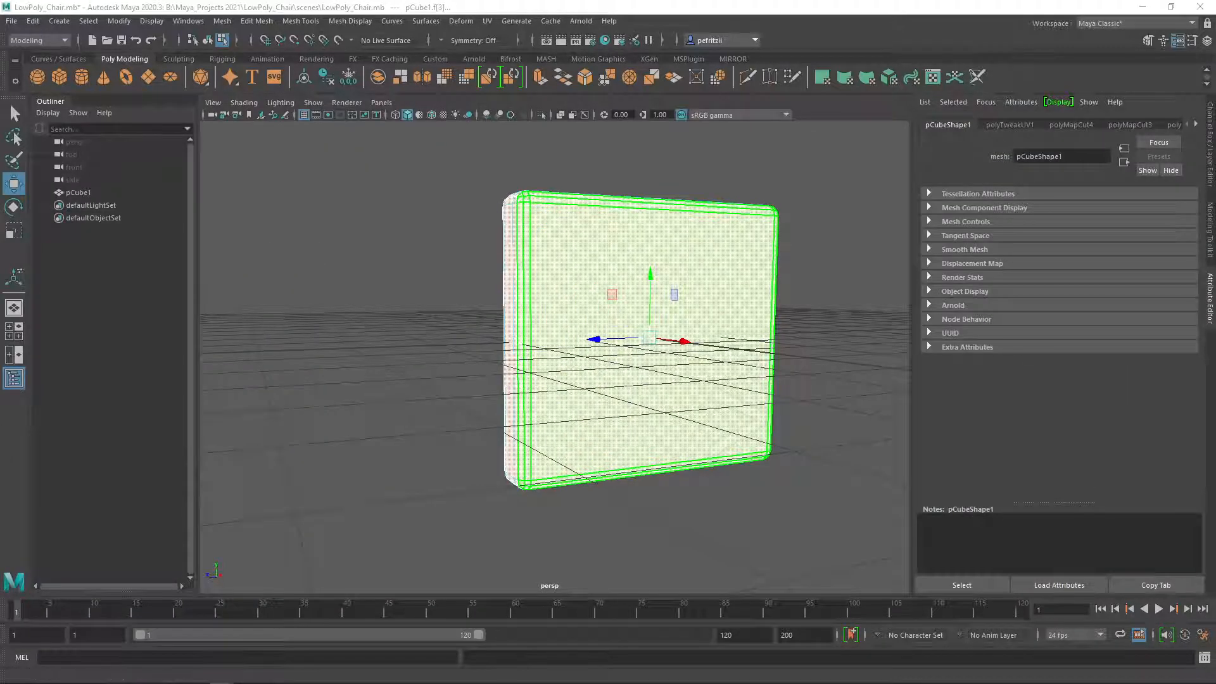
{"action": "left_click_drag", "start_coordinate": [400, 263], "coordinate": [396, 229], "text": "alt"}
{"action": "mouse_move", "coordinate": [363, 283]}
{"action": "left_mouse_down", "text": "alt"}
{"action": "mouse_move", "coordinate": [383, 279]}
{"action": "mouse_move", "coordinate": [363, 293]}
{"action": "left_mouse_up", "text": "alt"}
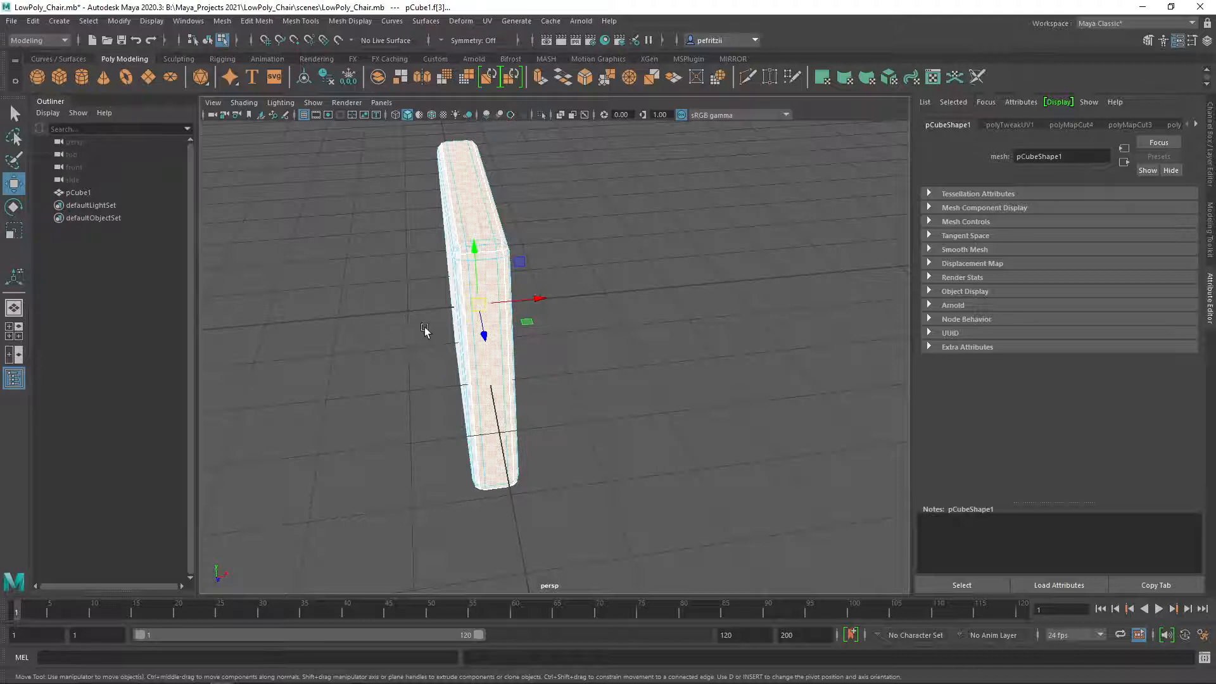
{"action": "left_click_drag", "start_coordinate": [415, 321], "coordinate": [373, 316], "text": "alt"}
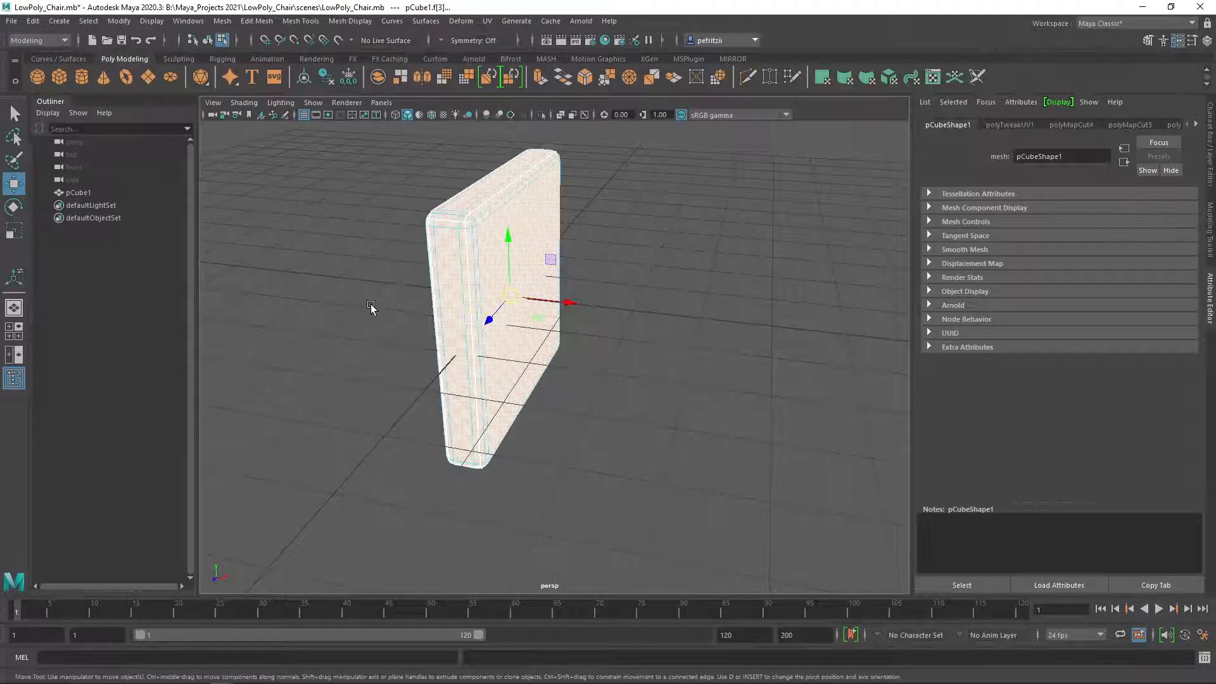
{"action": "left_click_drag", "start_coordinate": [306, 361], "coordinate": [368, 348], "text": "alt"}
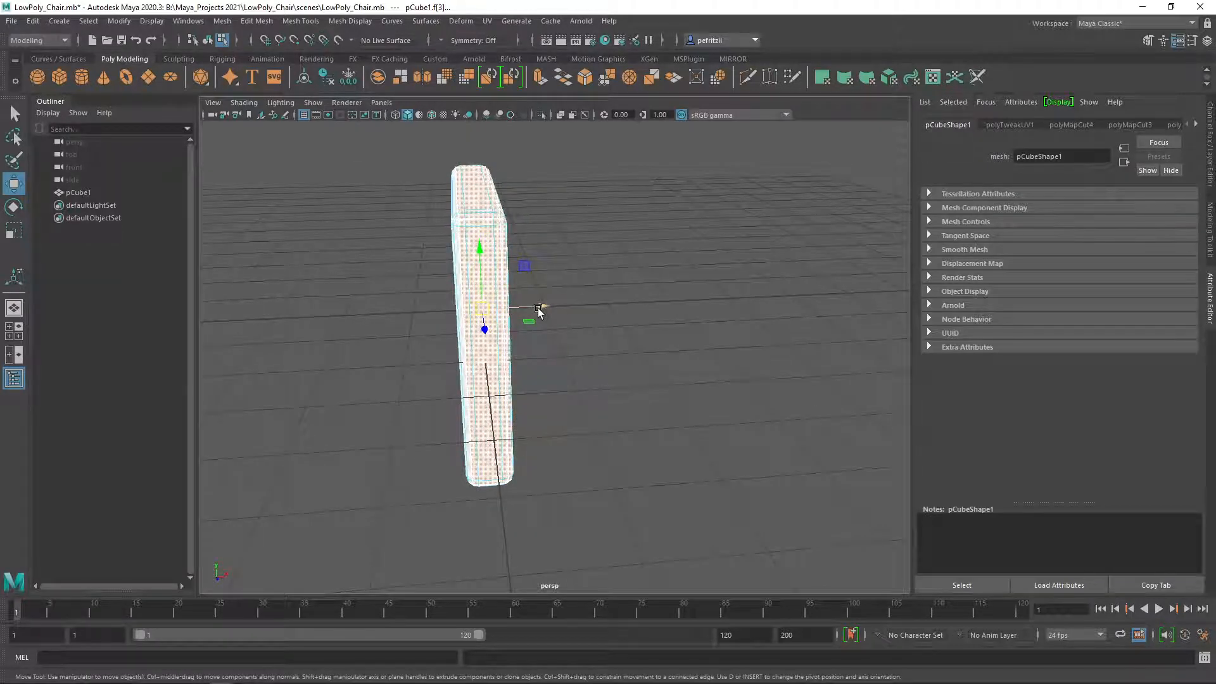
{"action": "left_click_drag", "start_coordinate": [538, 310], "coordinate": [546, 305], "text": "alt"}
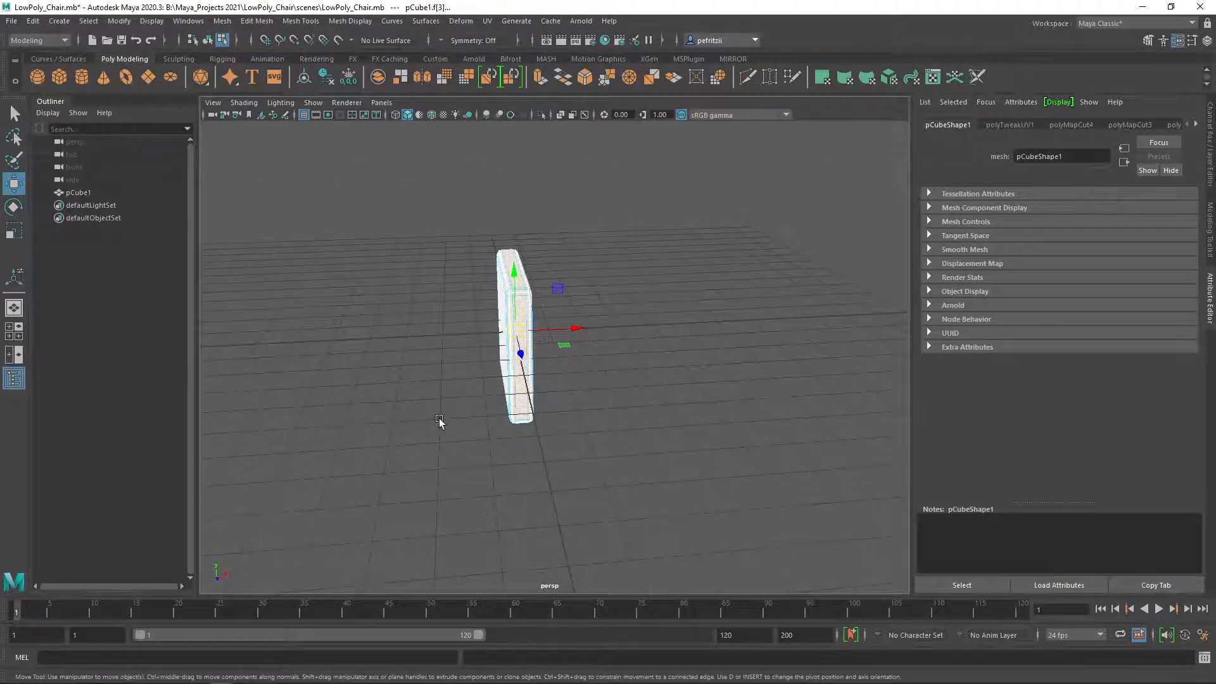
{"action": "left_click_drag", "start_coordinate": [439, 418], "coordinate": [369, 416], "text": "alt"}
{"action": "middle_click_drag", "start_coordinate": [396, 395], "coordinate": [390, 412], "text": "alt"}
{"action": "scroll", "coordinate": [389, 411], "scroll_direction": "up", "scroll_amount": 4}
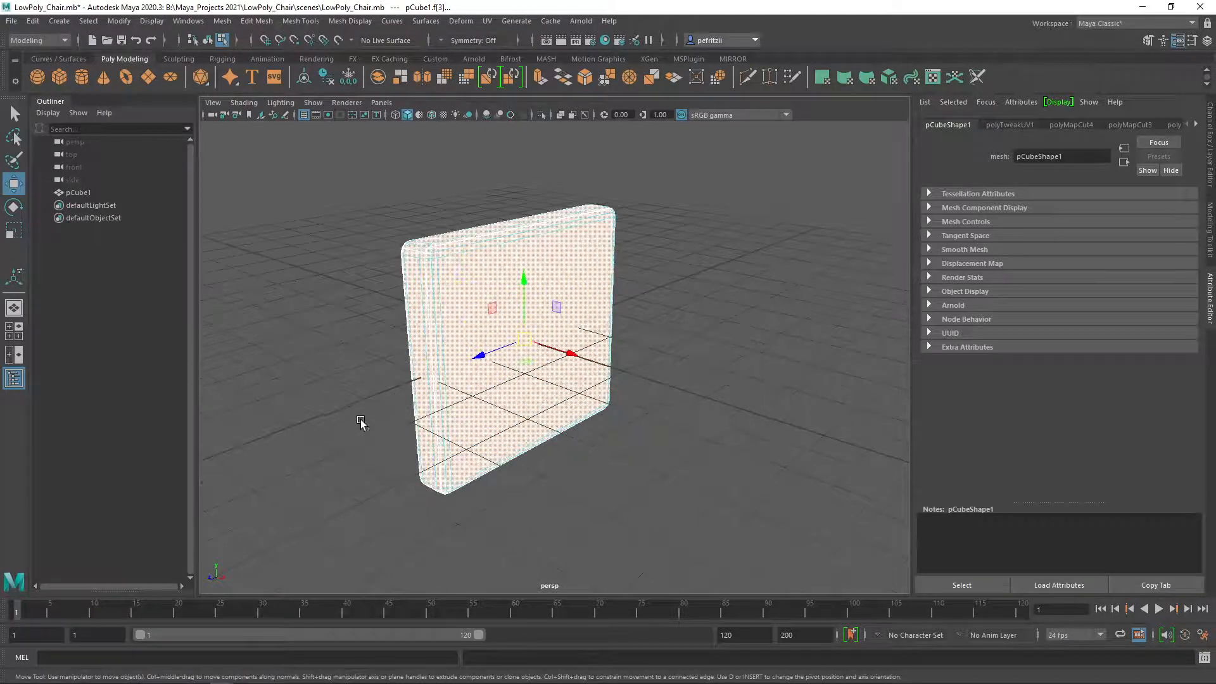
Step: Switch the cube to object mode and move it about 1.04 cm in the negative X direction
{"action": "right_click_drag", "start_coordinate": [423, 299], "coordinate": [461, 282]}
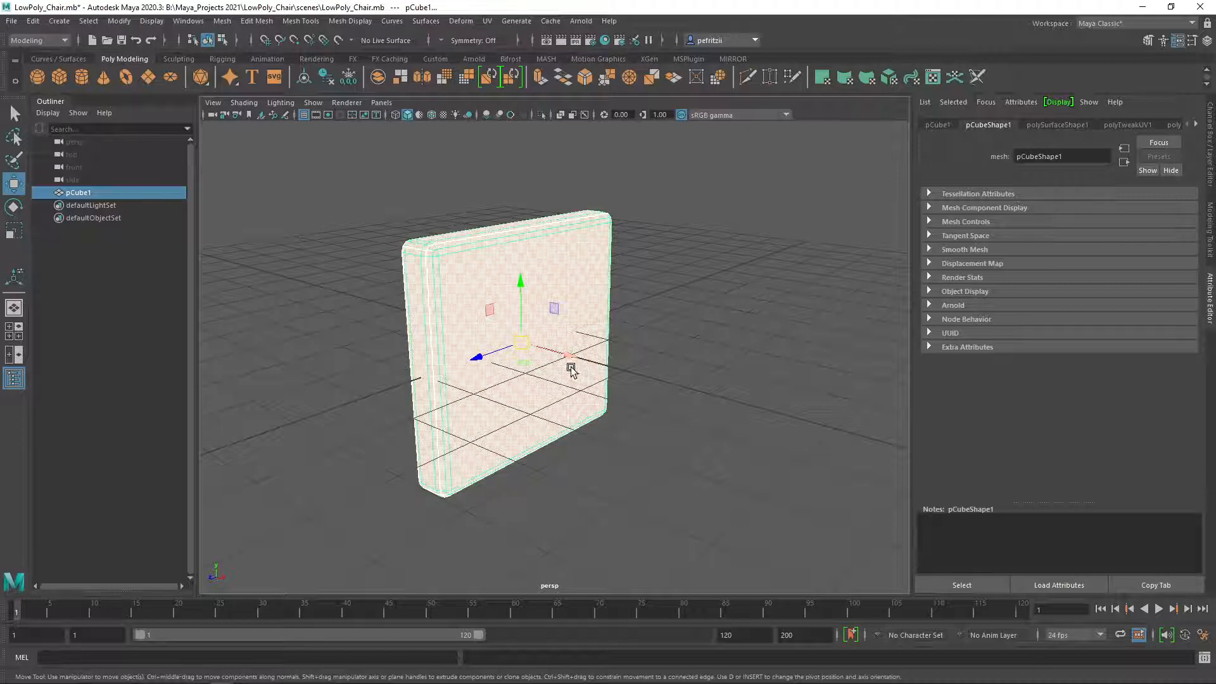
{"action": "left_click_drag", "start_coordinate": [583, 453], "coordinate": [602, 415], "text": "alt"}
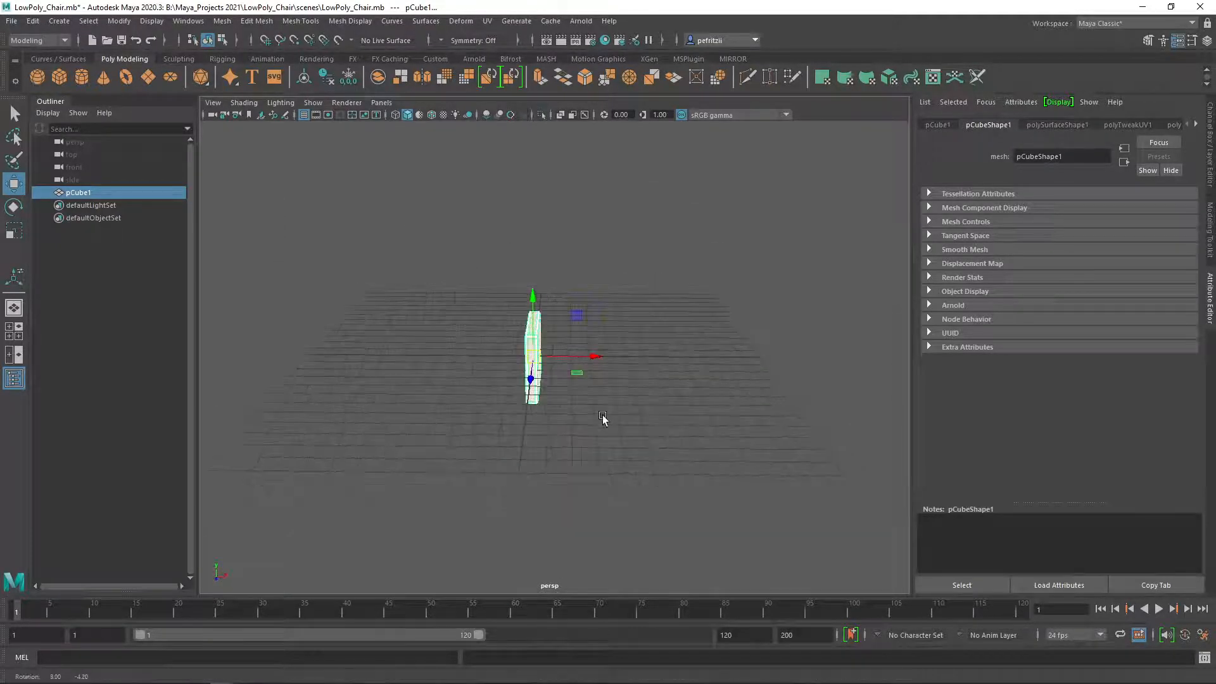
{"action": "left_click_drag", "start_coordinate": [594, 356], "coordinate": [576, 357]}
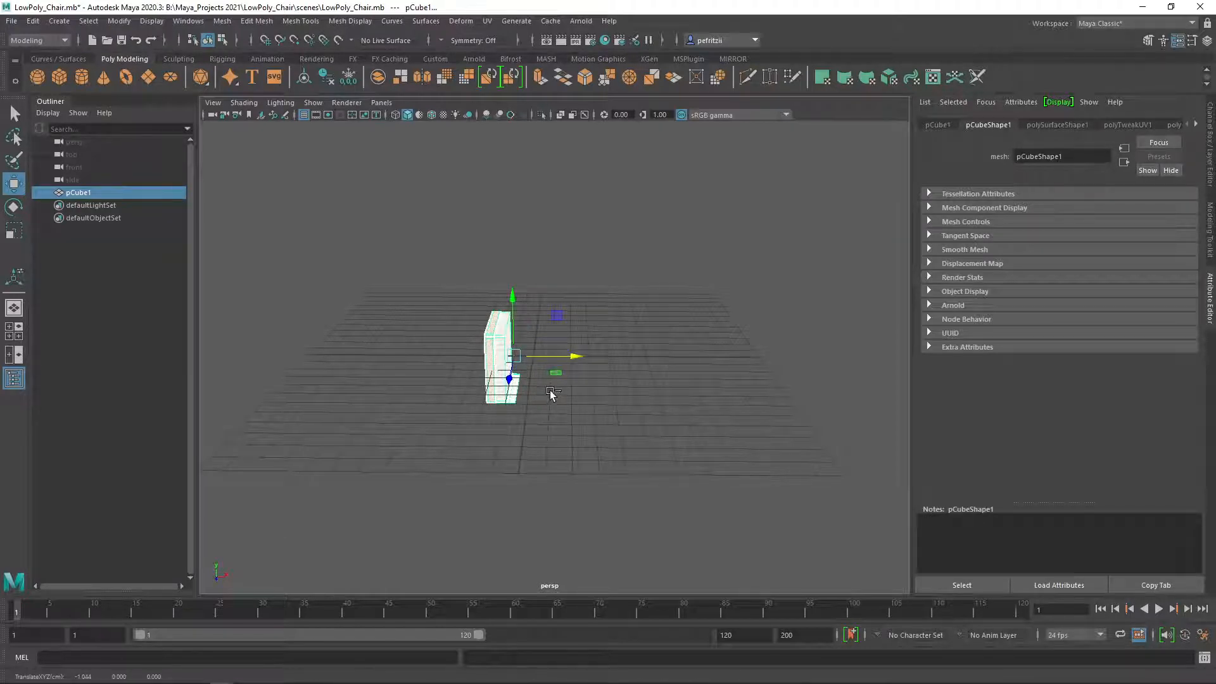
Step: Turn off the checker pattern display on the cube, save the scene, and clear the selection
{"action": "scroll", "coordinate": [550, 394], "scroll_direction": "up", "scroll_amount": 5}
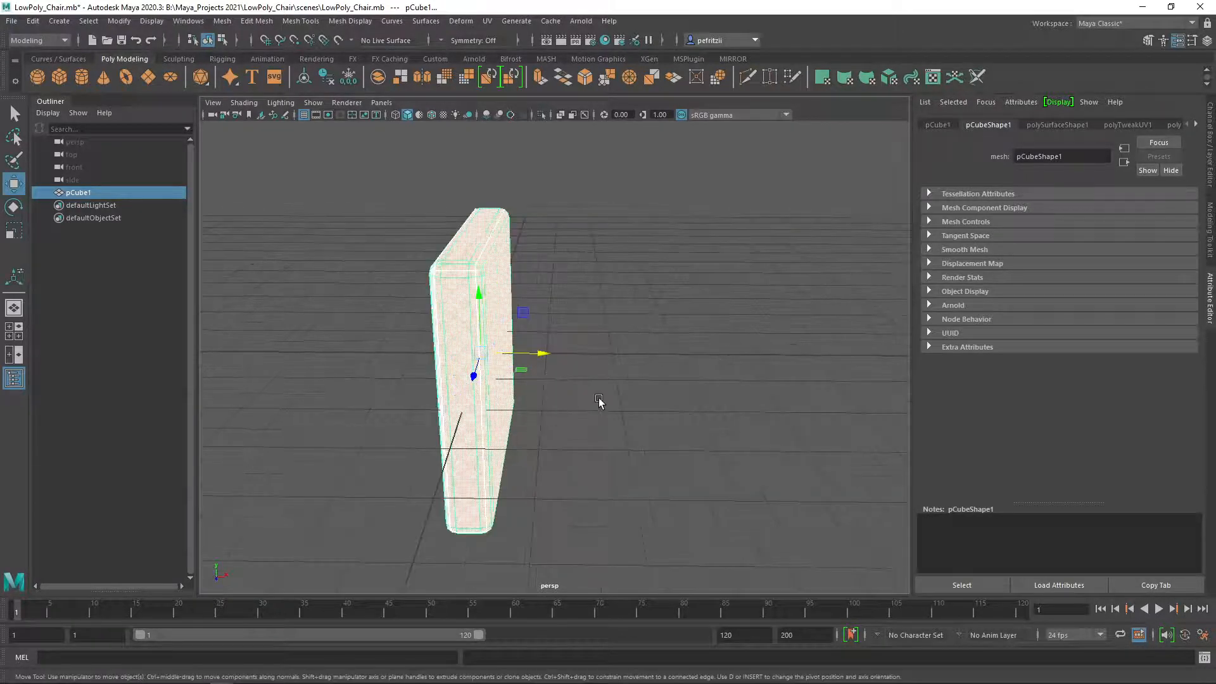
{"action": "right_click_drag", "start_coordinate": [598, 380], "coordinate": [659, 305]}
{"action": "key", "text": "q"}
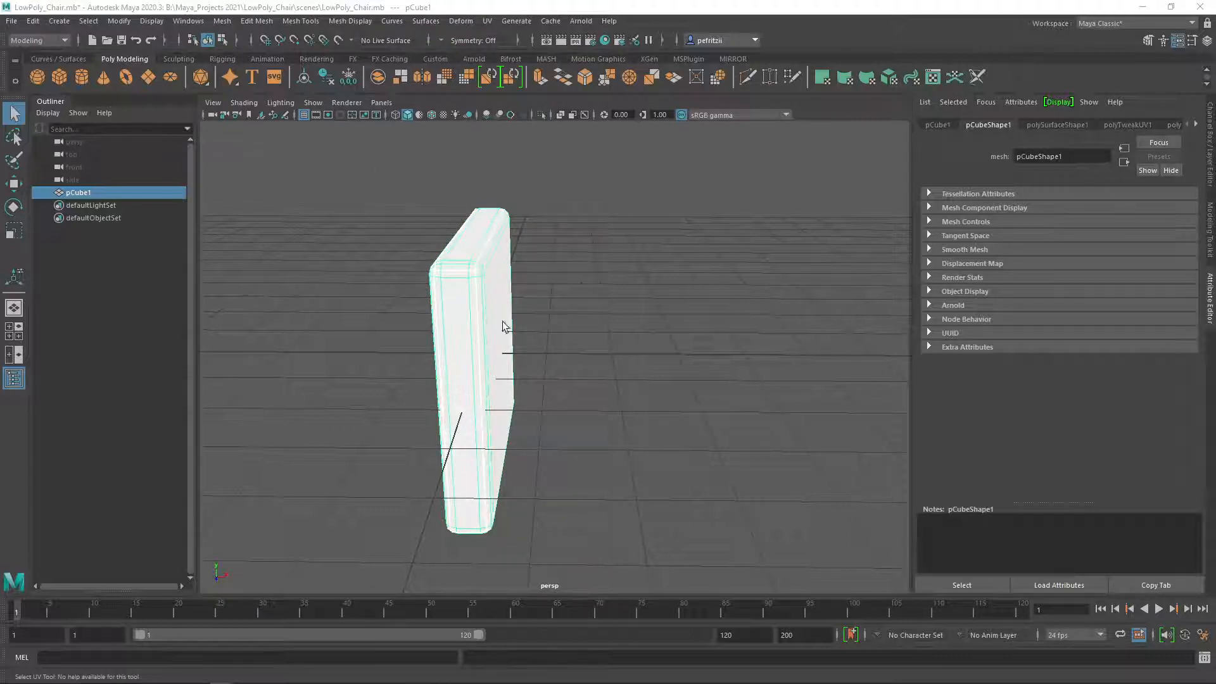
{"action": "left_click", "coordinate": [579, 283]}
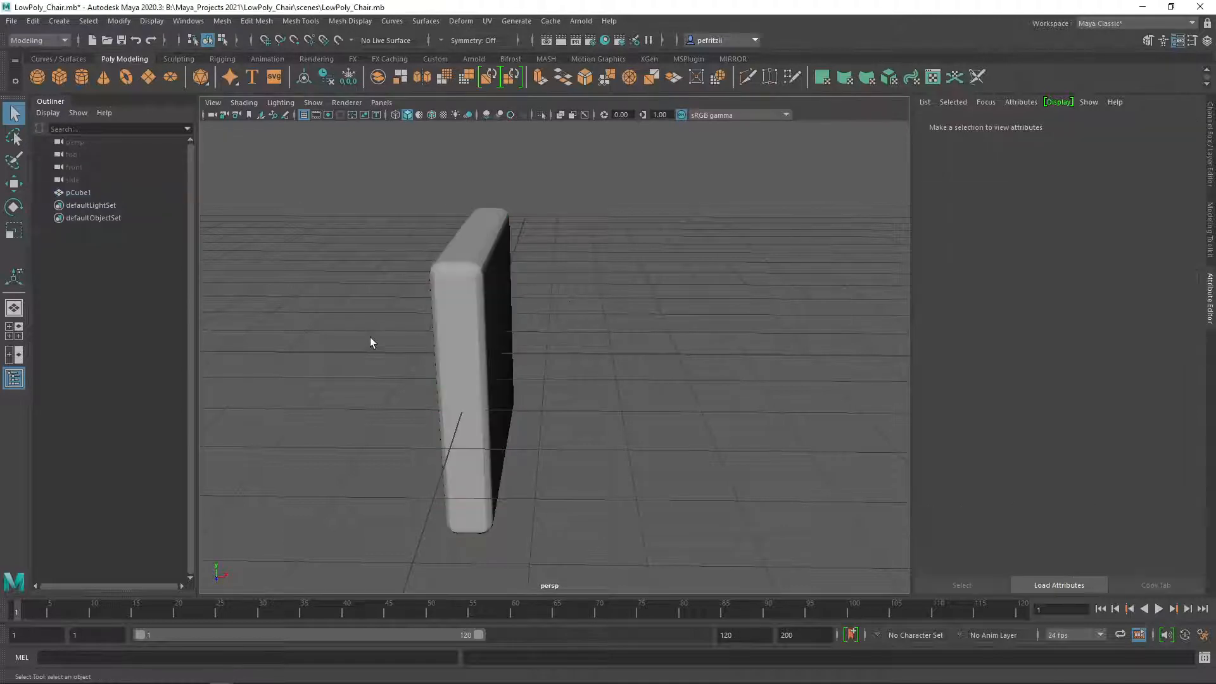
Step: Select the cube and move it about 2.06 cm further in the negative X direction
{"action": "left_click", "coordinate": [460, 309]}
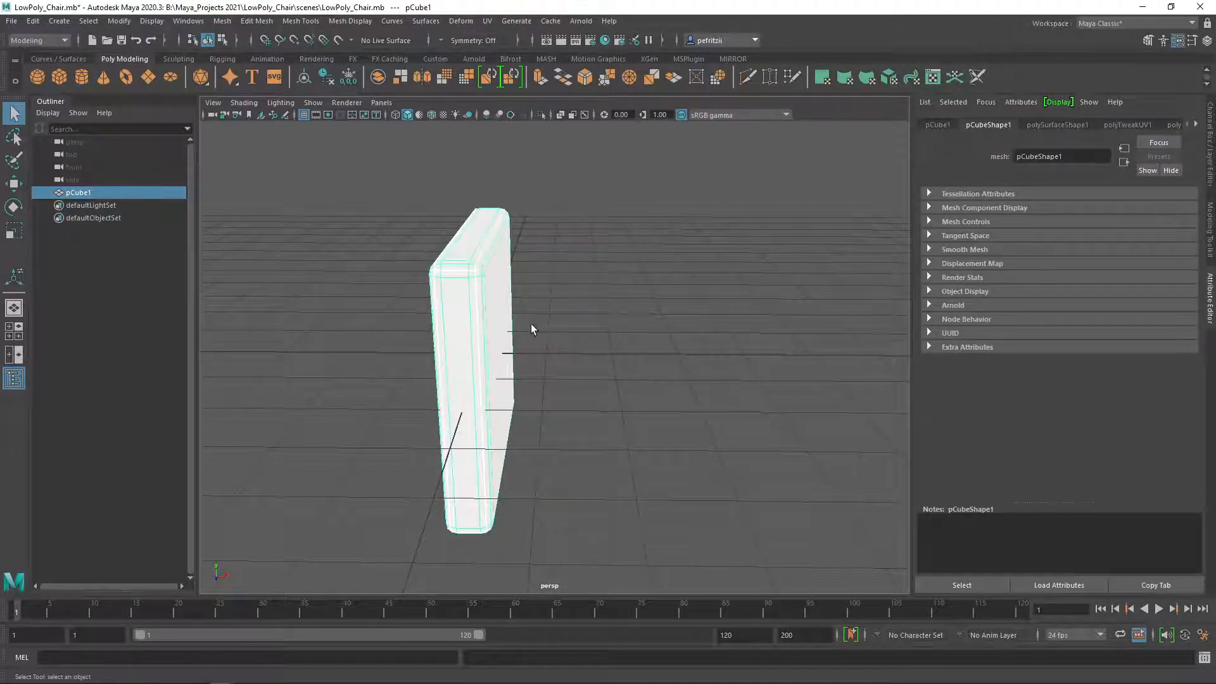
{"action": "key", "text": "w"}
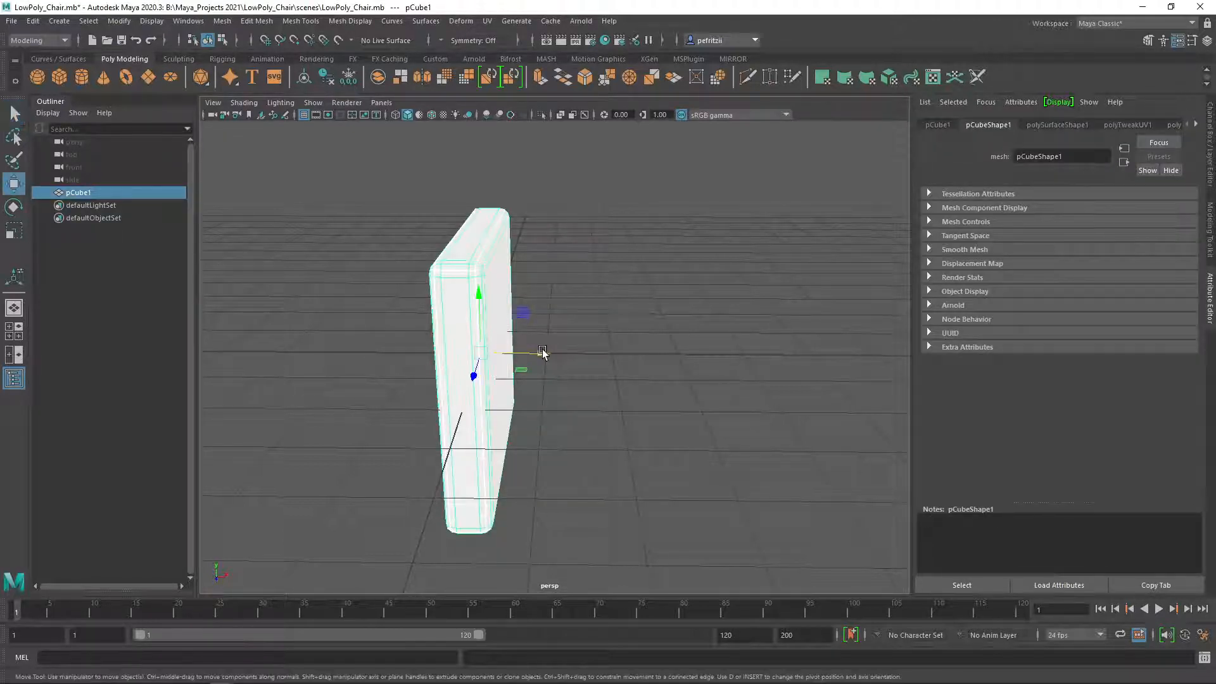
{"action": "left_click_drag", "start_coordinate": [544, 352], "coordinate": [409, 351]}
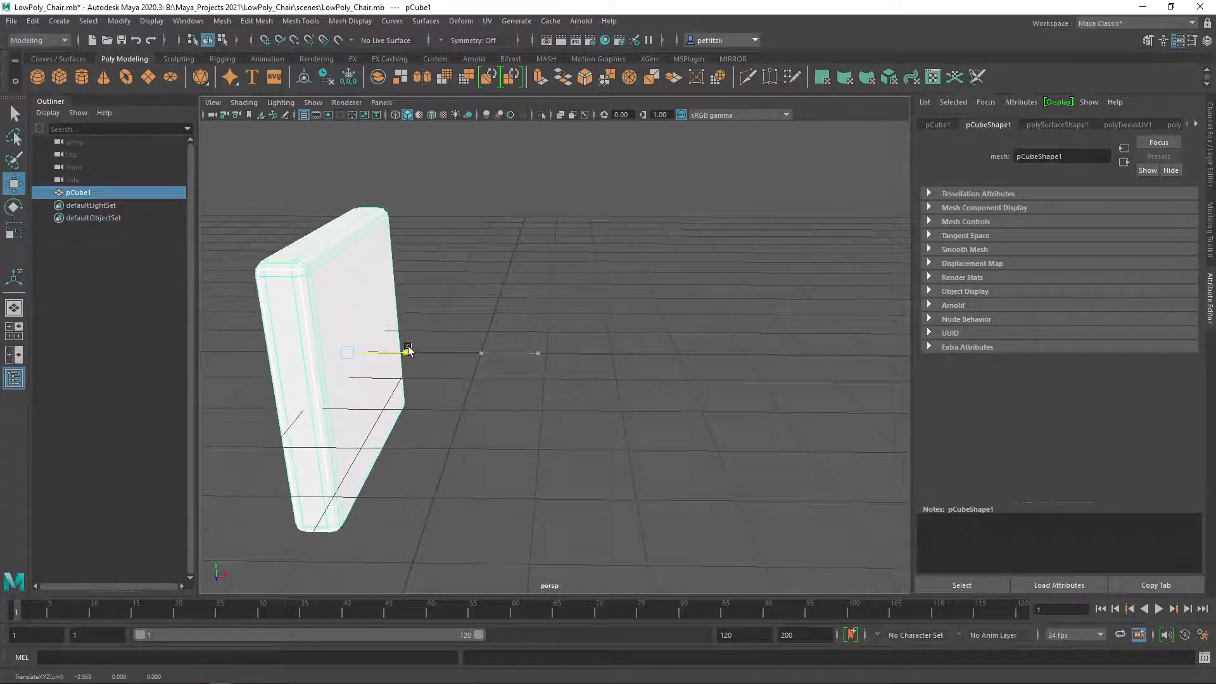
Step: Duplicate the cube and move the copy along positive X to the opposite side of the grid centre
{"action": "left_click_drag", "start_coordinate": [397, 412], "coordinate": [402, 437], "text": "alt"}
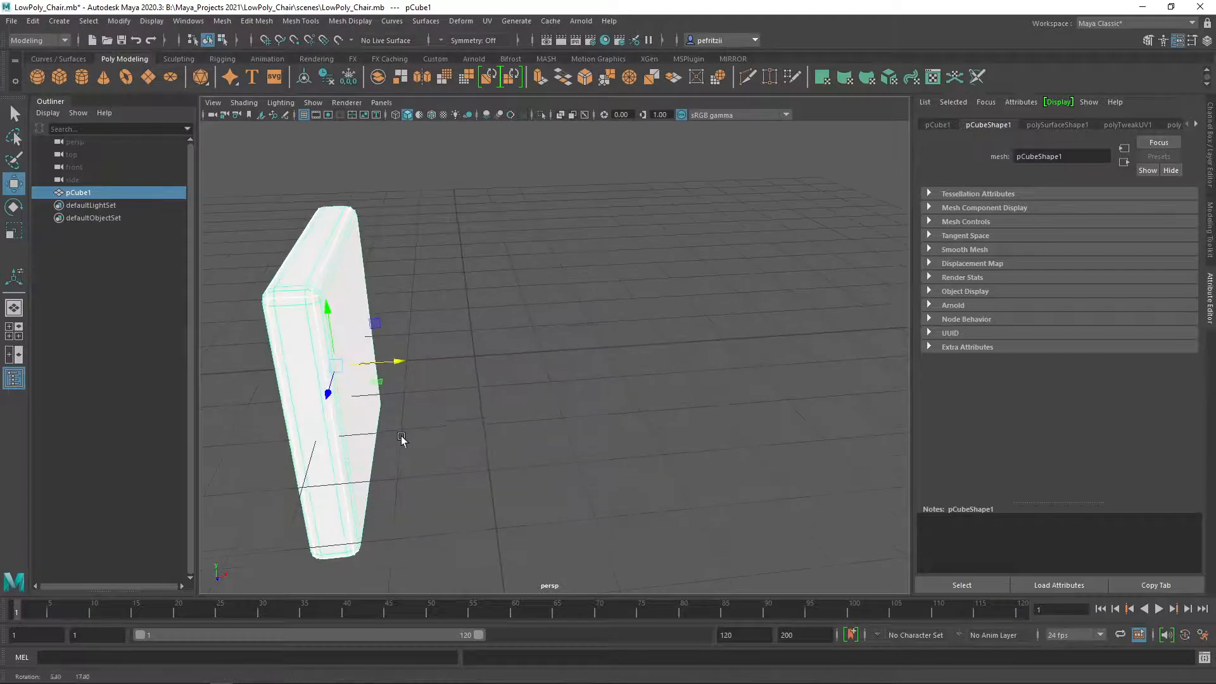
{"action": "scroll", "coordinate": [464, 419], "scroll_direction": "down", "scroll_amount": 4}
{"action": "left_click_drag", "start_coordinate": [498, 425], "coordinate": [548, 363], "text": "alt"}
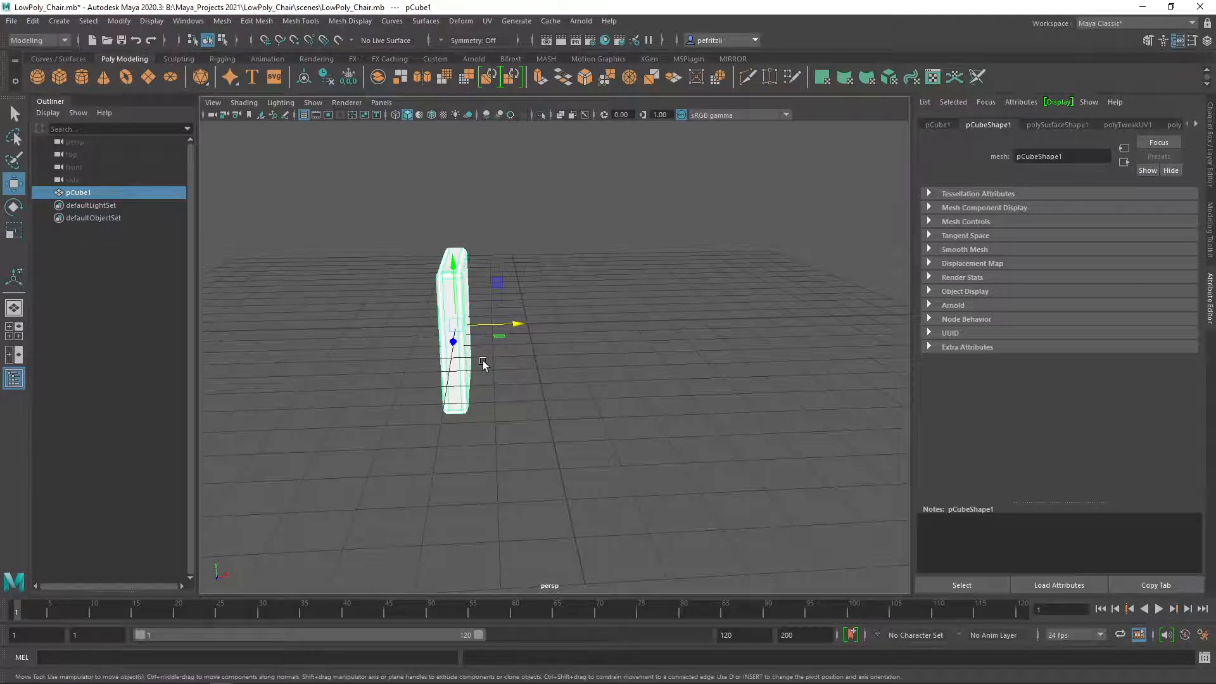
{"action": "key", "text": "ctrl+d"}
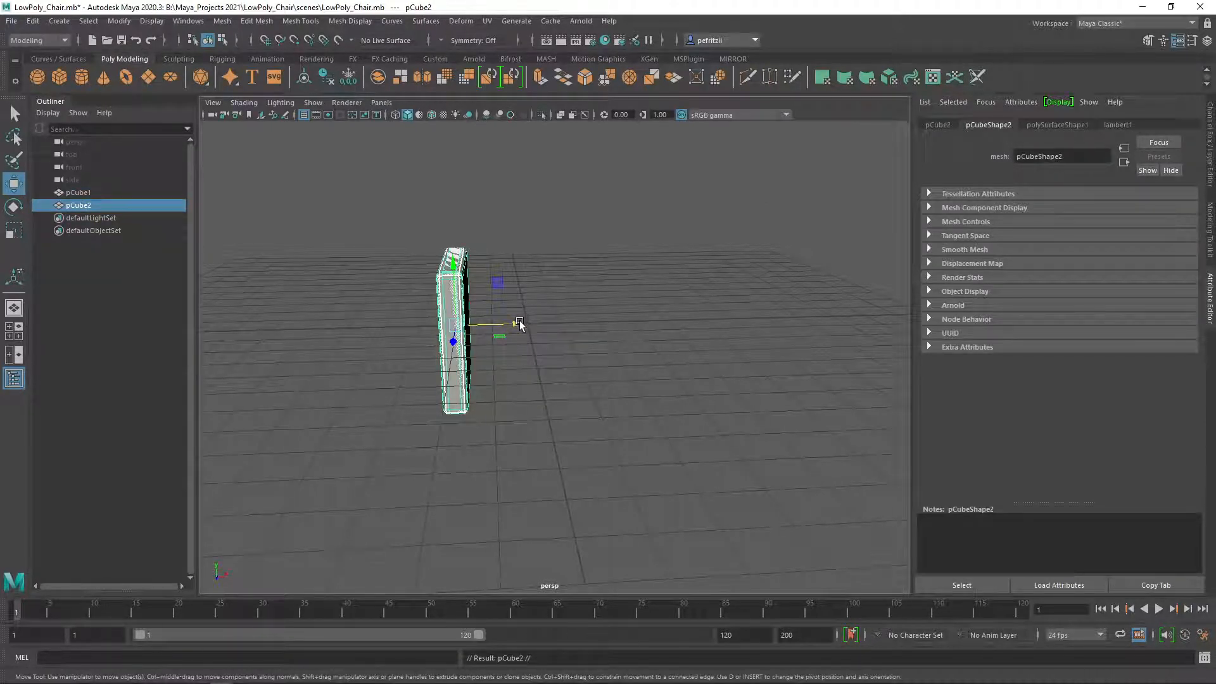
{"action": "left_click_drag", "start_coordinate": [519, 323], "coordinate": [656, 281]}
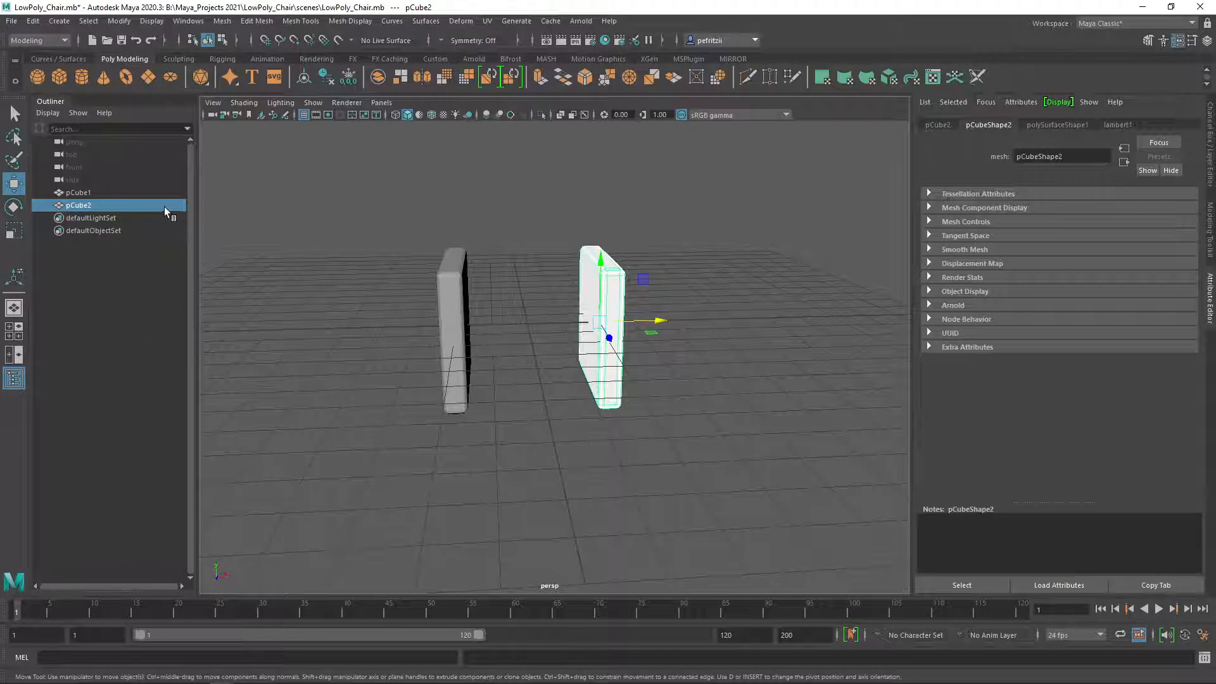
Step: Rename the original cube as ChairArm_Rt and copy that name
{"action": "double_click", "coordinate": [86, 191]}
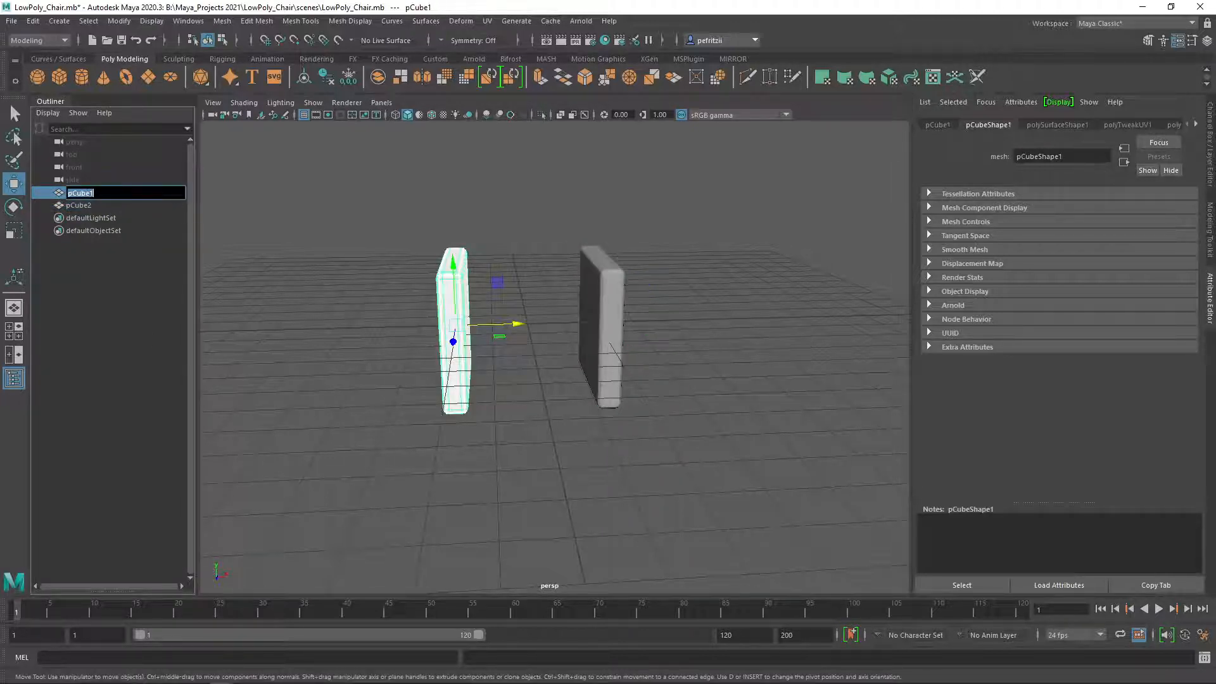
{"action": "key", "text": "BackSpace"}
{"action": "double_click", "coordinate": [159, 192]}
{"action": "key", "text": "ctrl+c"}
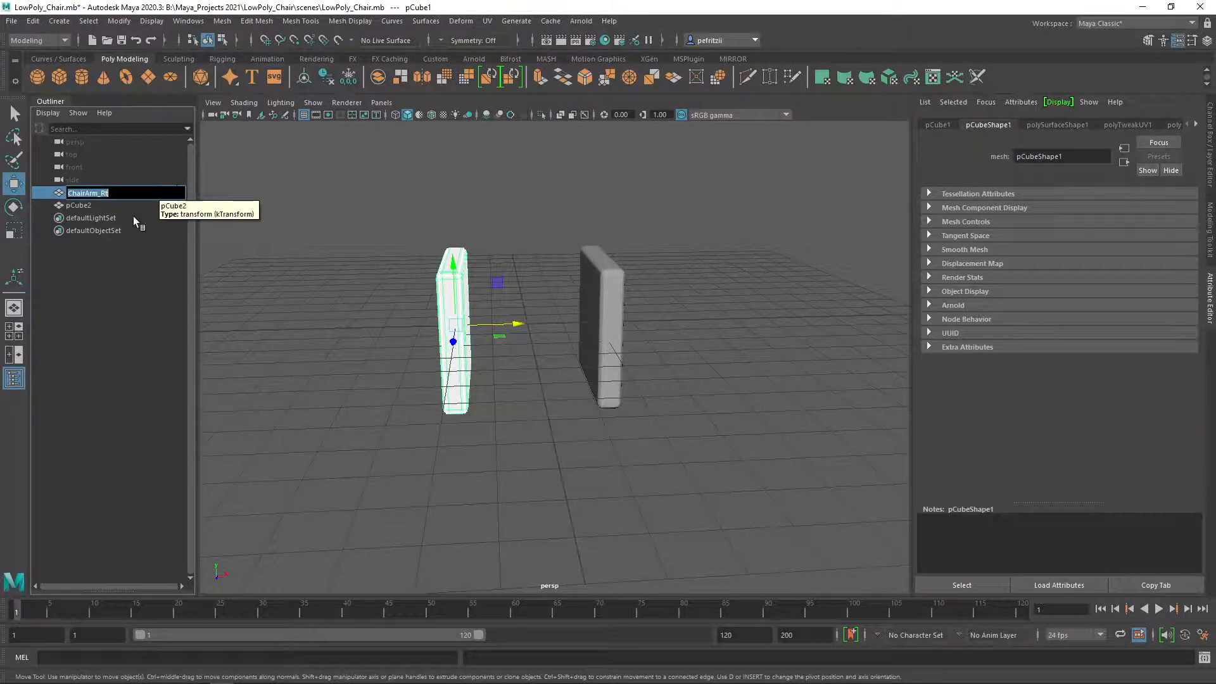
Step: Rename the duplicated cube pCube2 as ChairArm_Lft, reusing the copied arm name
{"action": "left_click", "coordinate": [90, 210]}
{"action": "double_click", "coordinate": [91, 210]}
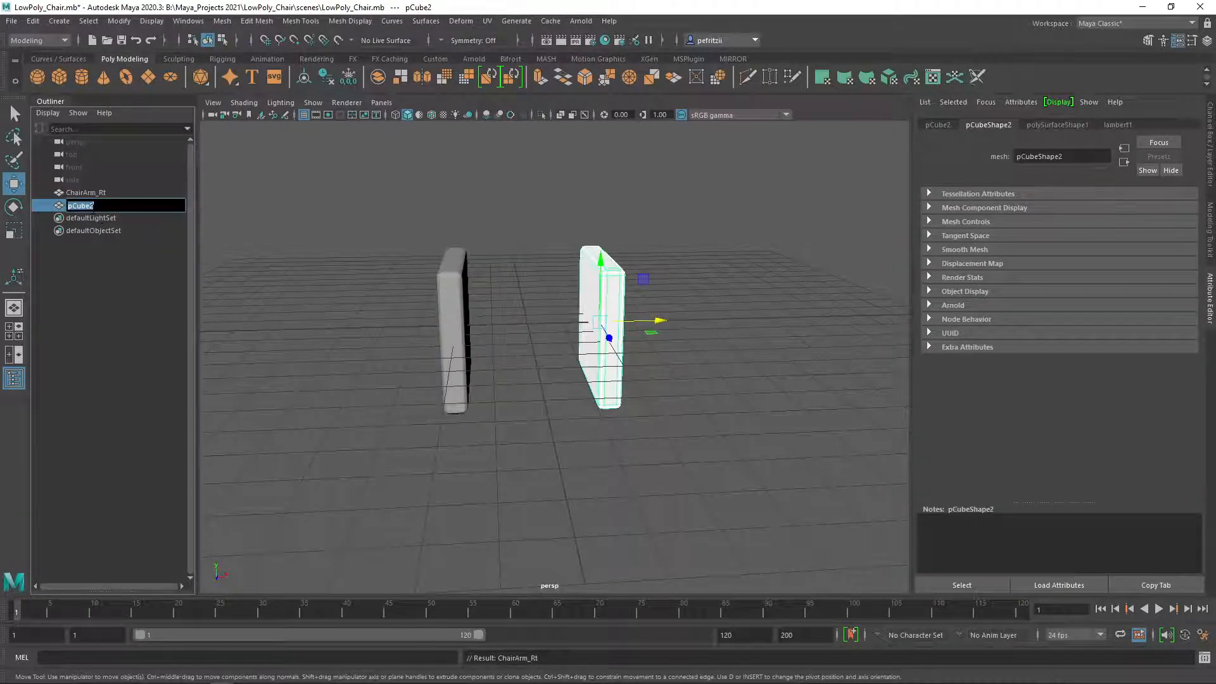
{"action": "key", "text": "ctrl+v"}
{"action": "key", "text": "Return"}
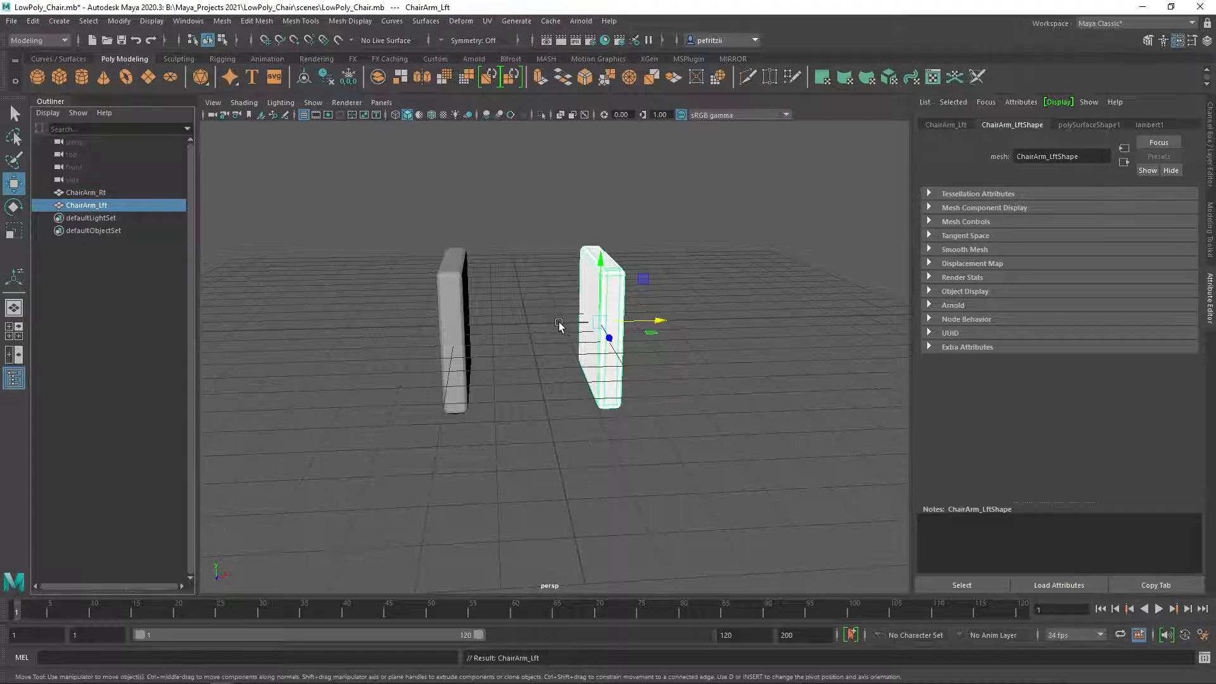
Step: Duplicate ChairArm_Lft and move the copy along X to about 0.076, midway between the two arms
{"action": "left_click_drag", "start_coordinate": [532, 355], "coordinate": [421, 359], "text": "alt"}
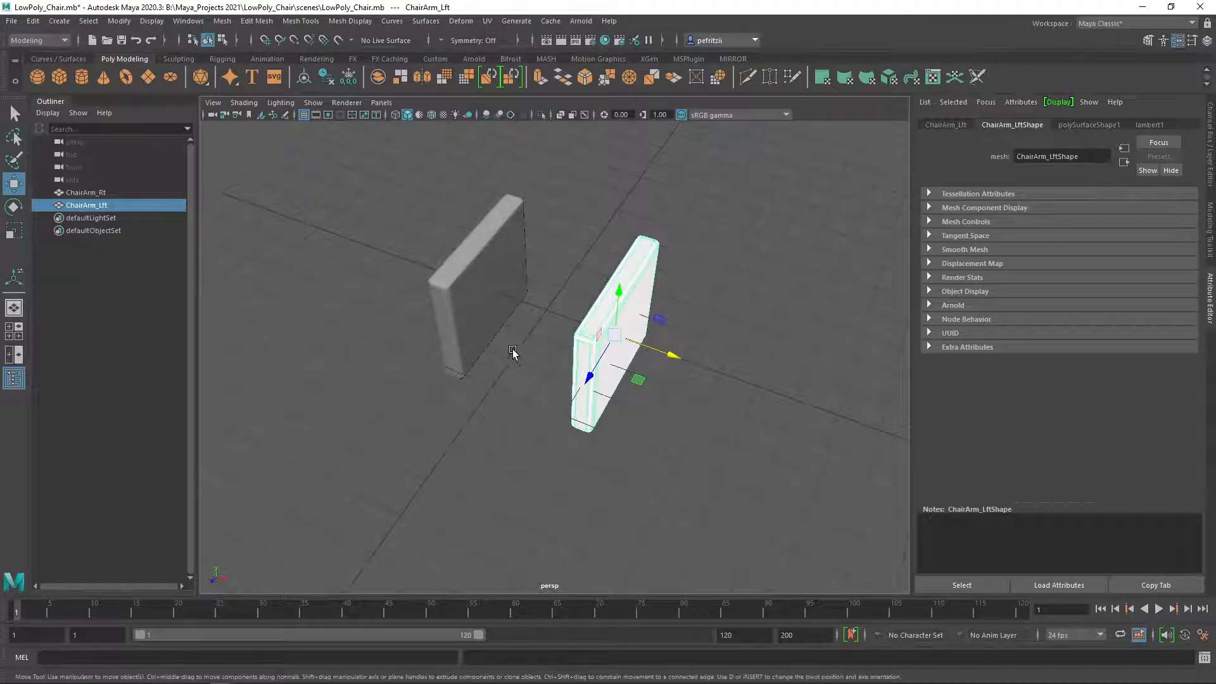
{"action": "mouse_move", "coordinate": [513, 345]}
{"action": "left_mouse_down", "text": "alt"}
{"action": "mouse_move", "coordinate": [508, 374]}
{"action": "mouse_move", "coordinate": [529, 331]}
{"action": "mouse_move", "coordinate": [528, 343]}
{"action": "left_mouse_up", "text": "alt"}
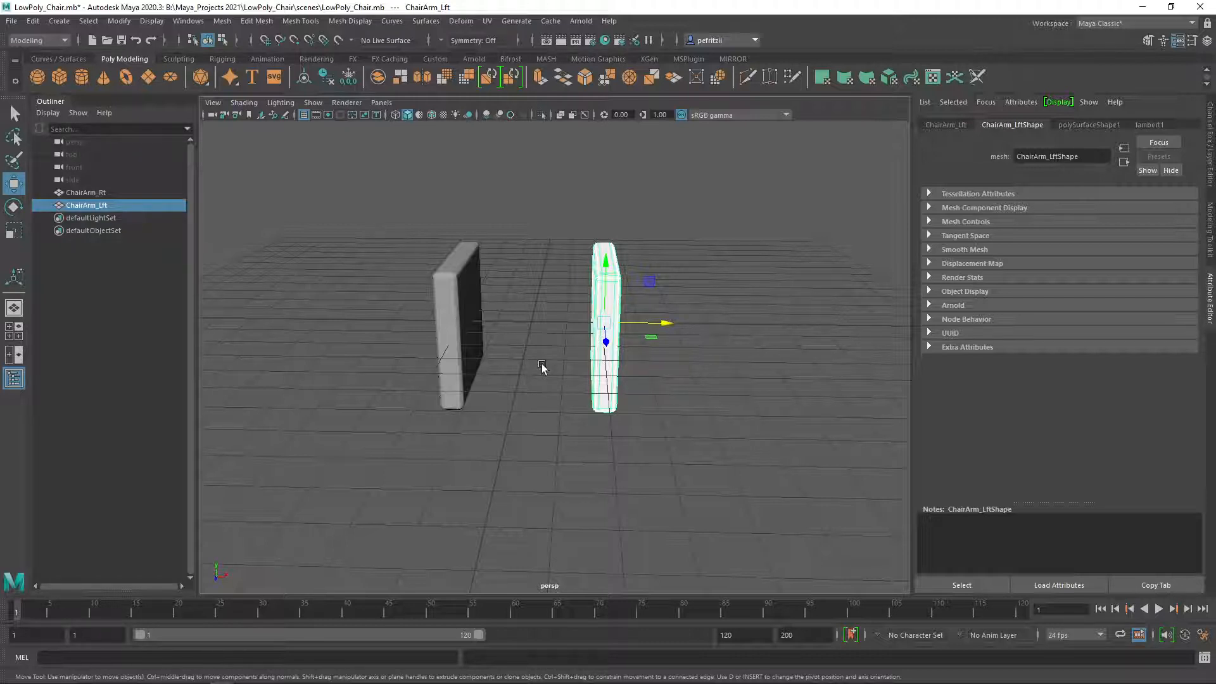
{"action": "mouse_move", "coordinate": [534, 351]}
{"action": "left_mouse_down", "text": "alt"}
{"action": "mouse_move", "coordinate": [552, 343]}
{"action": "mouse_move", "coordinate": [512, 371]}
{"action": "mouse_move", "coordinate": [532, 355]}
{"action": "left_mouse_up", "text": "alt"}
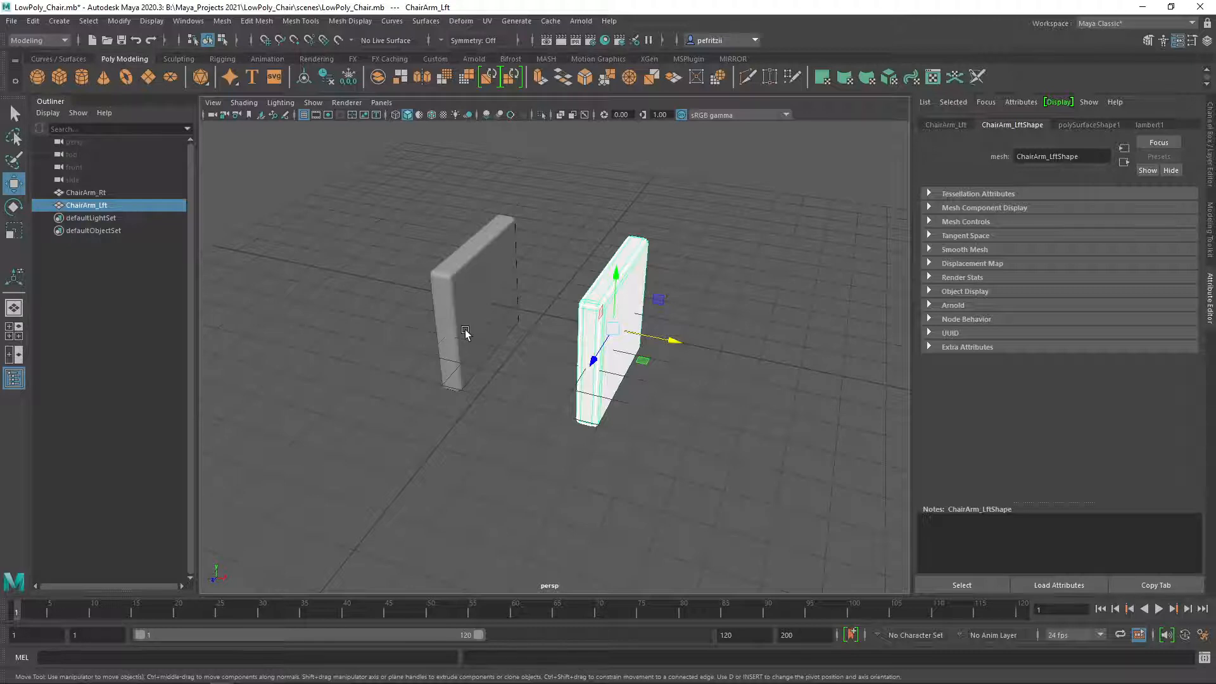
{"action": "left_click_drag", "start_coordinate": [550, 341], "coordinate": [582, 346], "text": "alt"}
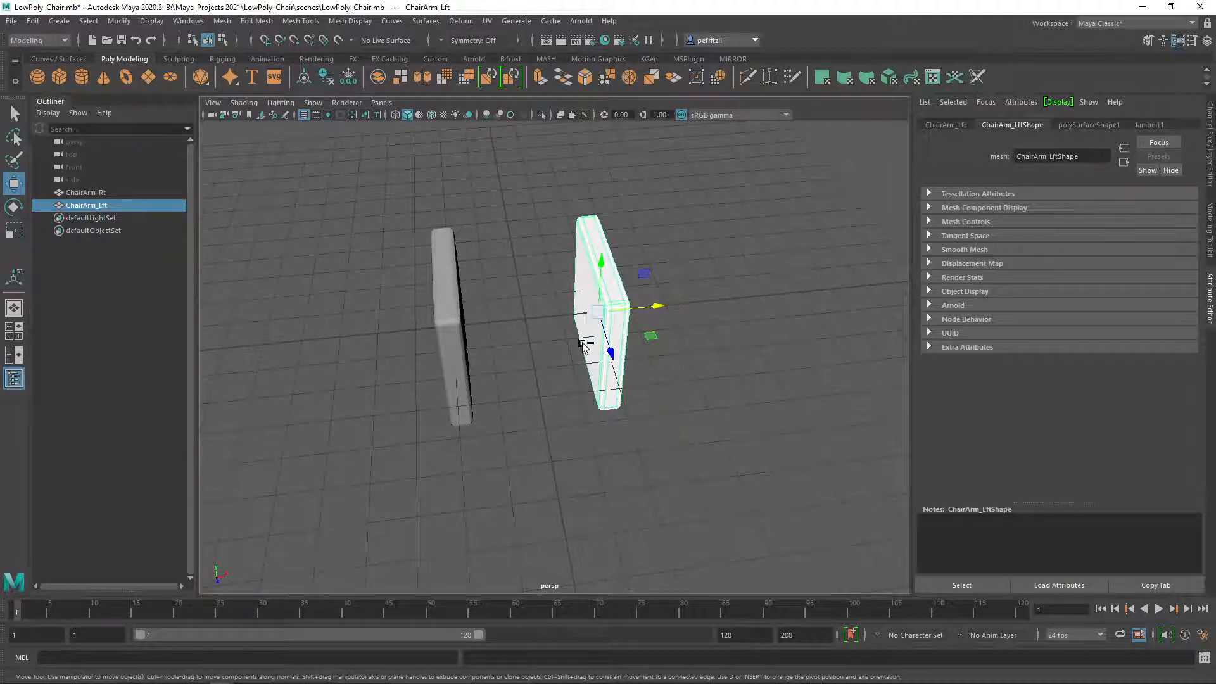
{"action": "key", "text": "ctrl+d"}
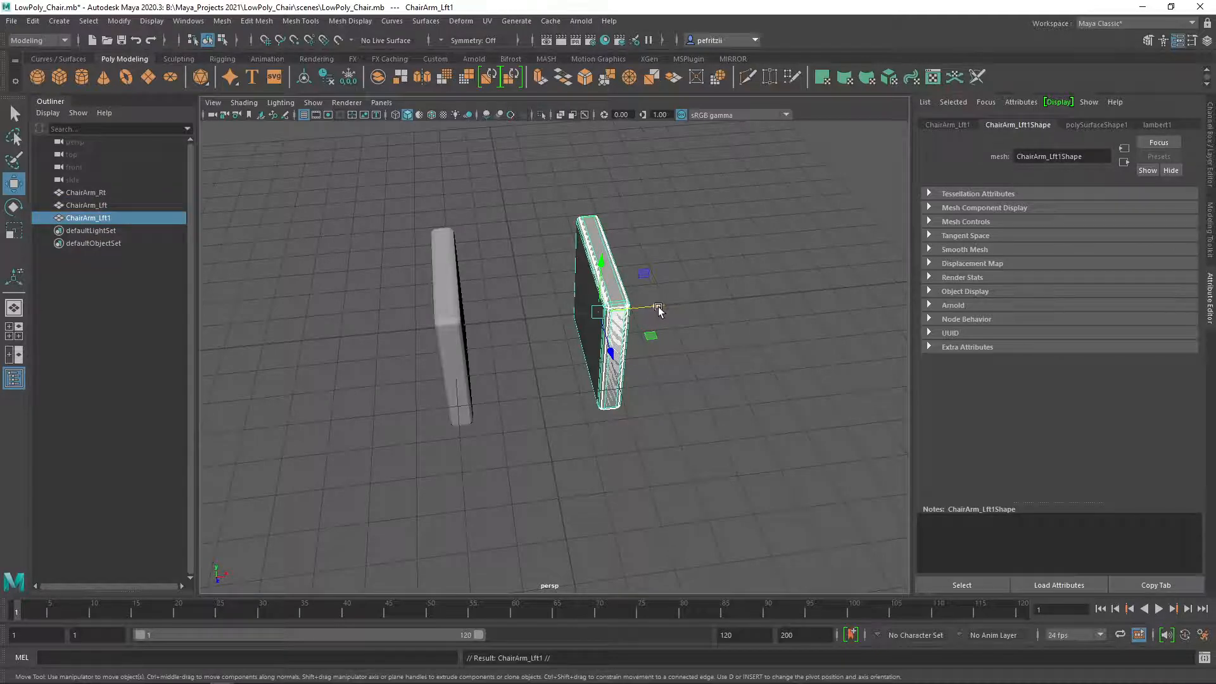
{"action": "left_click_drag", "start_coordinate": [659, 310], "coordinate": [589, 311]}
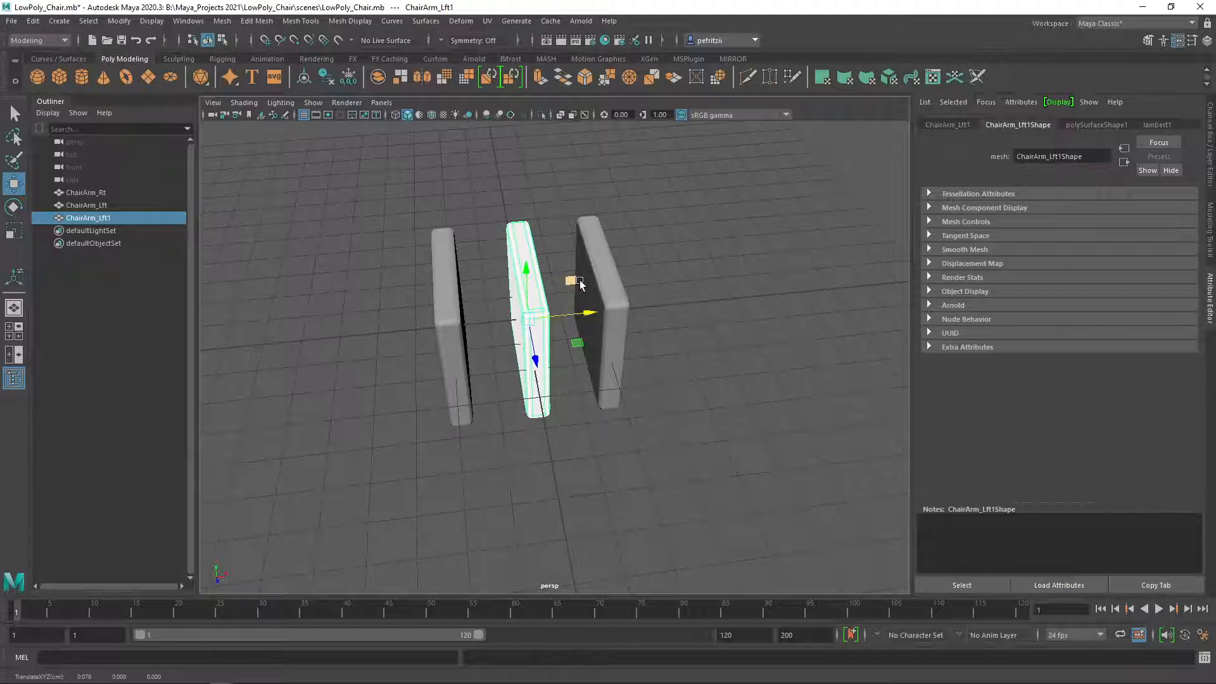
Step: Rotate the middle copy to -90 degrees about Z so it lies flat as a seat between the arms
{"action": "key", "text": "r"}
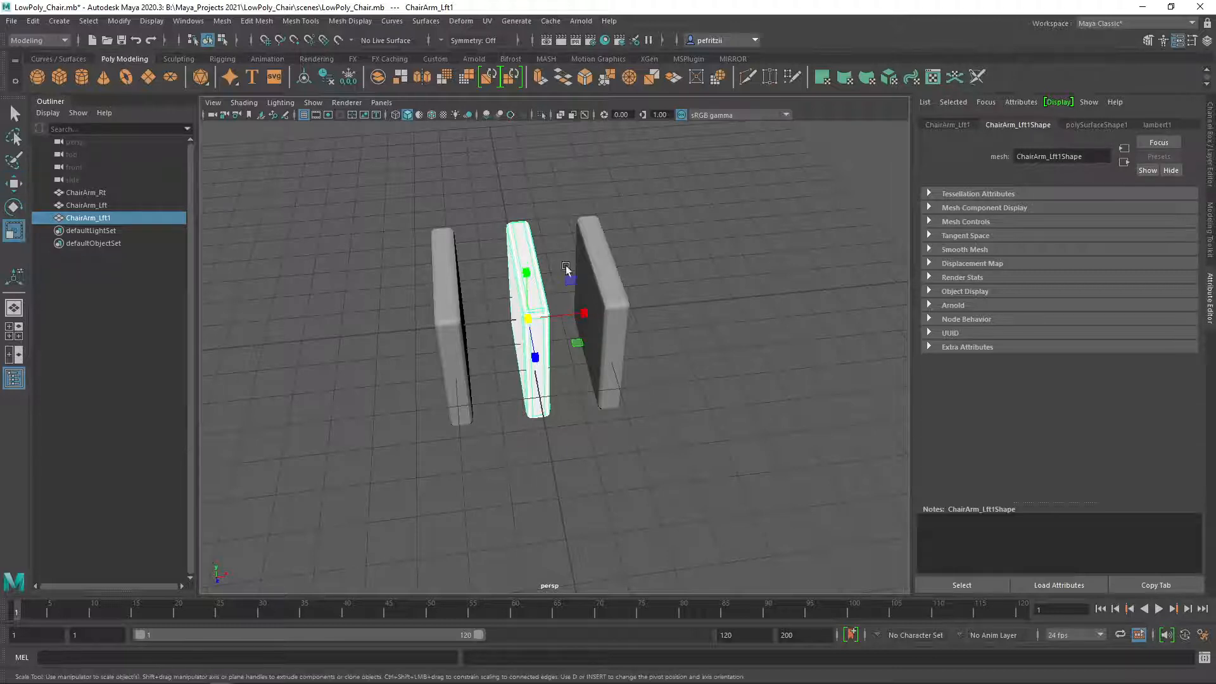
{"action": "key", "text": "e"}
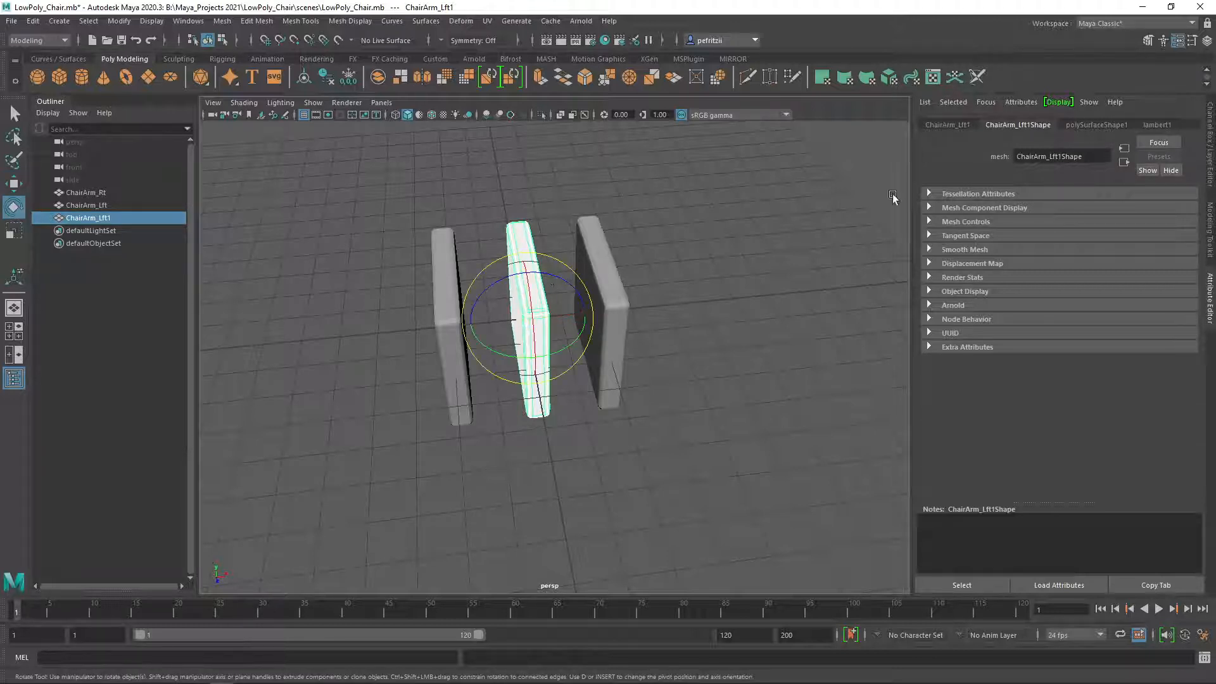
{"action": "left_click", "coordinate": [938, 125]}
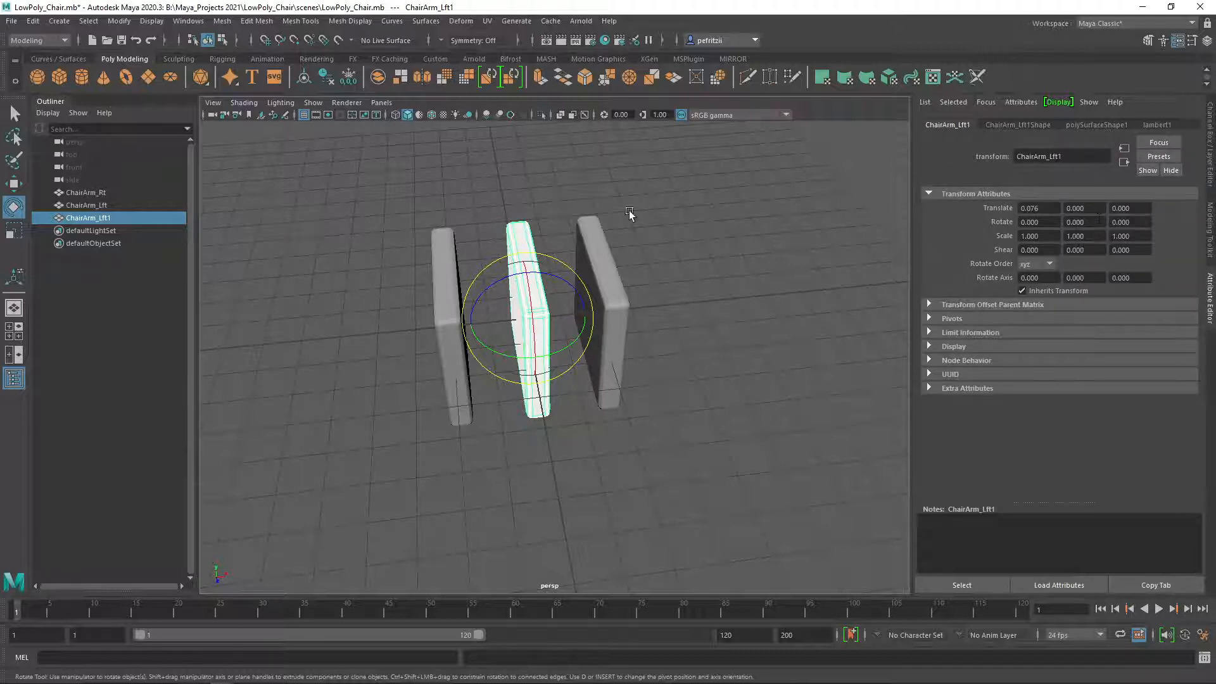
{"action": "left_click_drag", "start_coordinate": [678, 496], "coordinate": [484, 419], "text": "alt"}
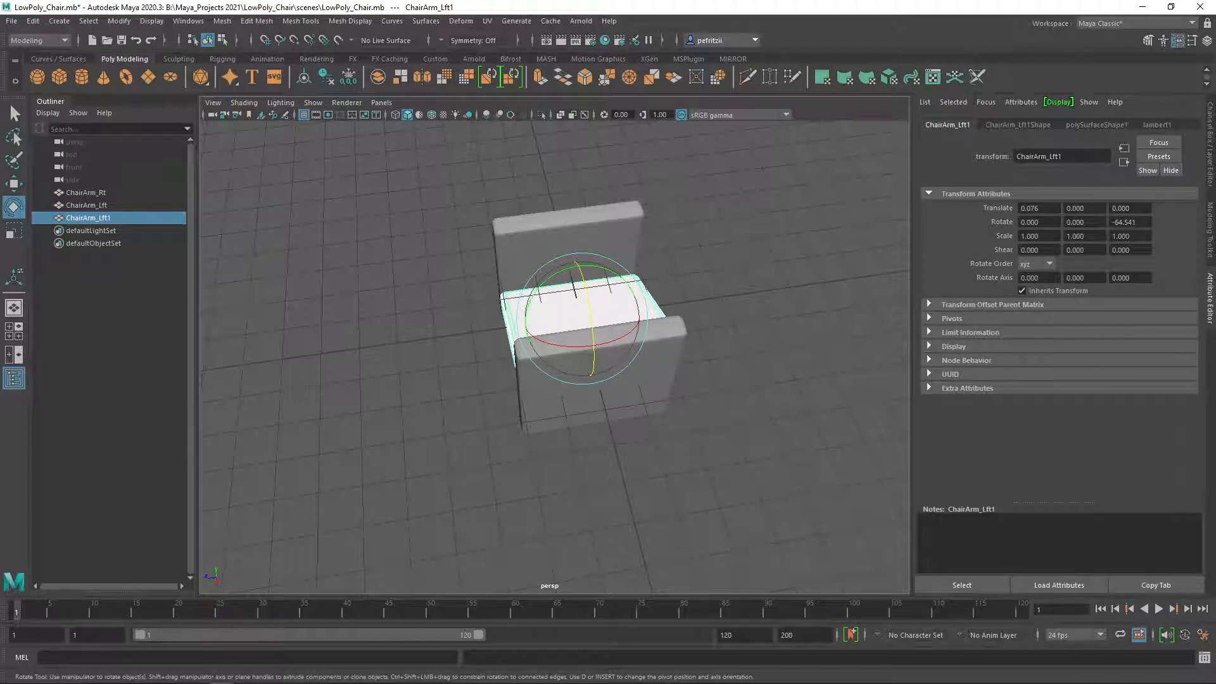
{"action": "left_click_drag", "start_coordinate": [1141, 221], "coordinate": [1126, 223]}
{"action": "type", "text": "-90"}
{"action": "key", "text": "Return"}
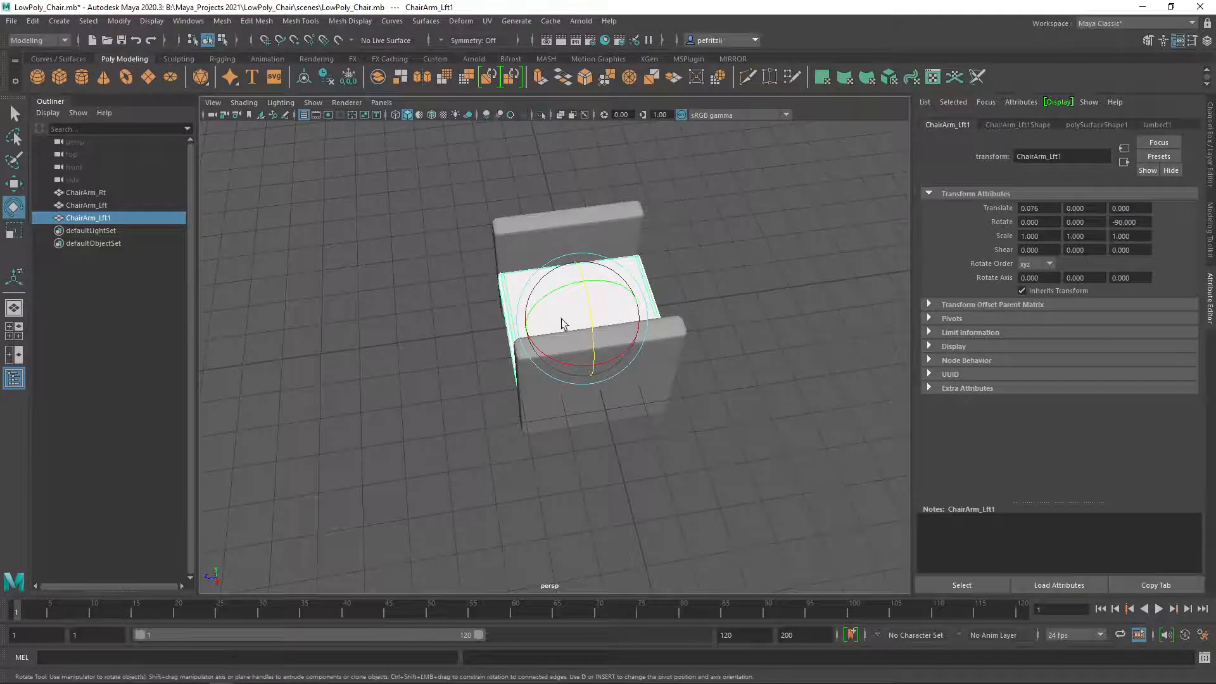
Step: Scale the seat piece to about 0.901 in Y so its width fits between the two arms
{"action": "left_click_drag", "start_coordinate": [370, 371], "coordinate": [534, 352], "text": "alt"}
{"action": "scroll", "coordinate": [534, 352], "scroll_direction": "up", "scroll_amount": 3}
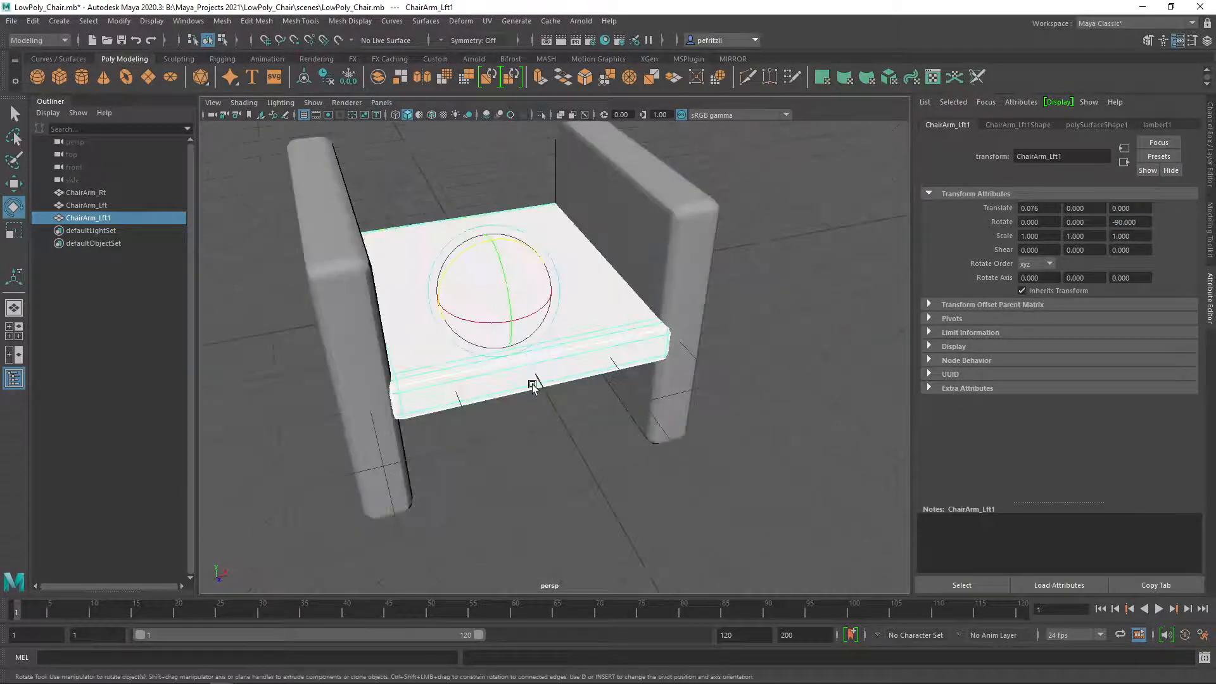
{"action": "left_click_drag", "start_coordinate": [541, 548], "coordinate": [522, 543], "text": "alt"}
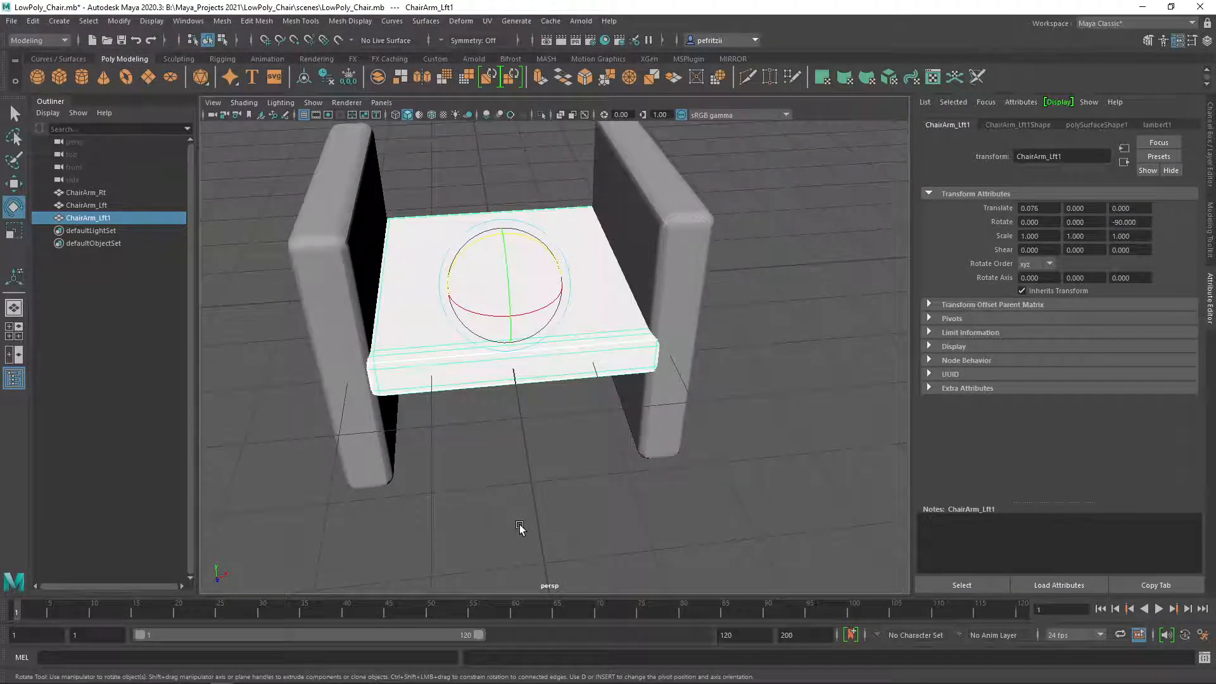
{"action": "key", "text": "r"}
{"action": "left_click_drag", "start_coordinate": [562, 282], "coordinate": [561, 283]}
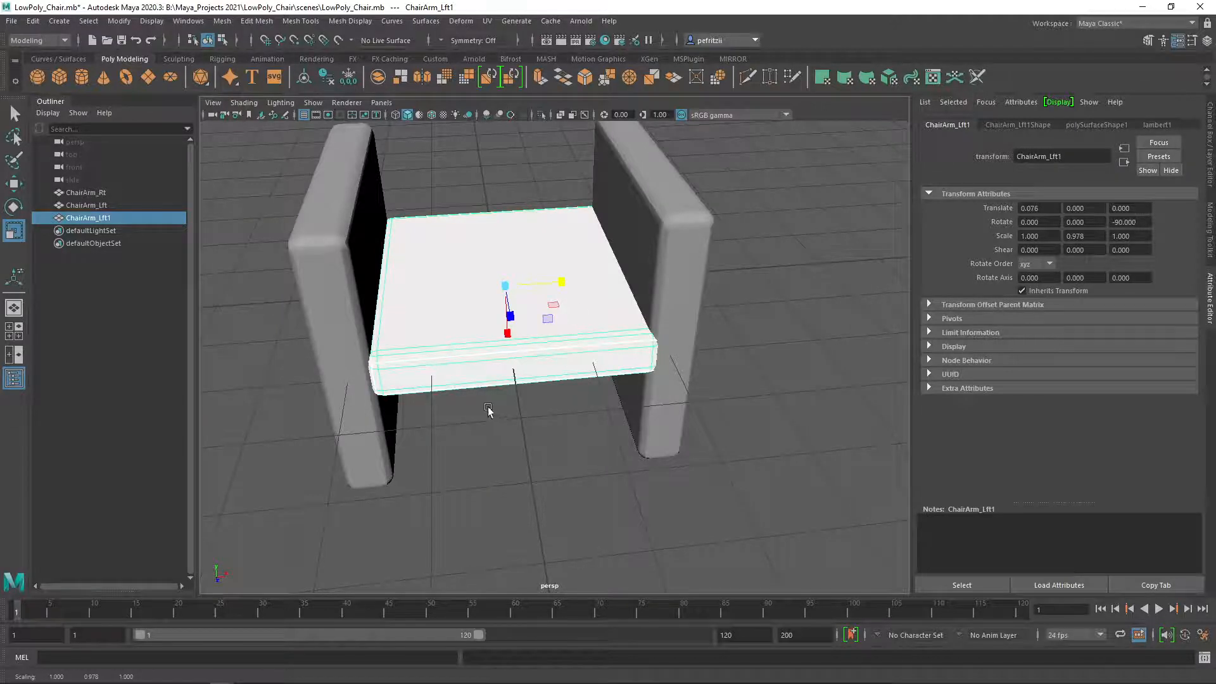
{"action": "left_click_drag", "start_coordinate": [488, 410], "coordinate": [564, 280], "text": "alt"}
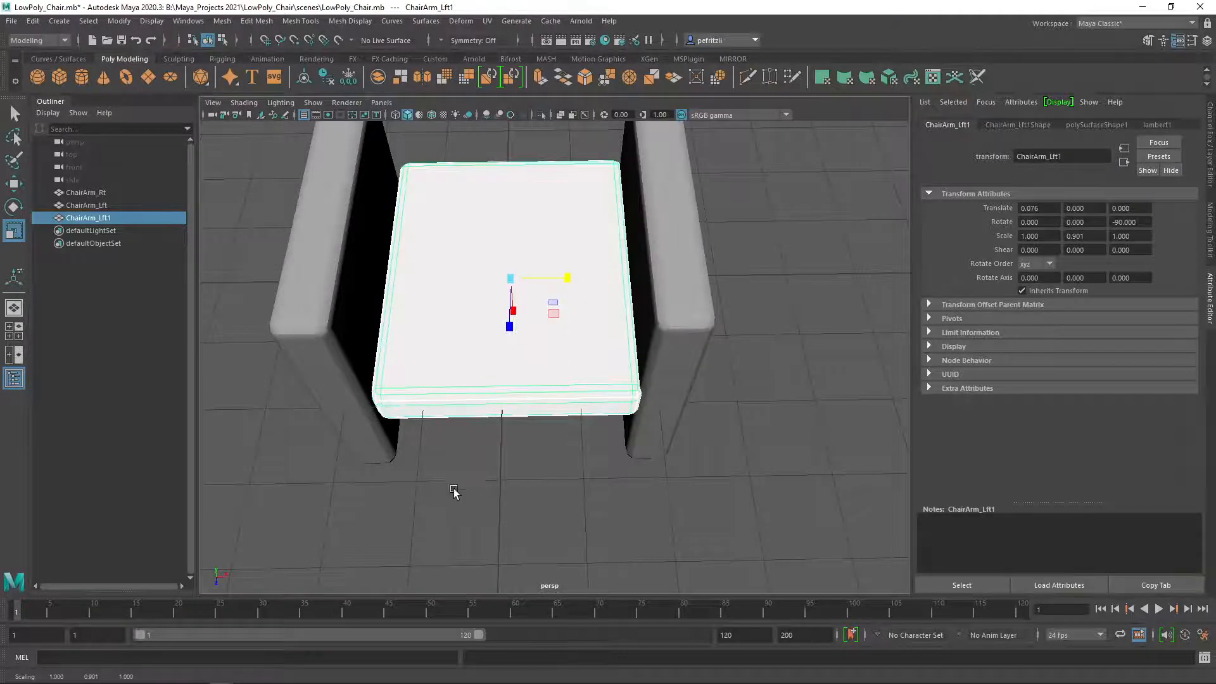
Step: Move the seat piece along X to about 0.004 to centre it between the two arms
{"action": "left_click_drag", "start_coordinate": [453, 491], "coordinate": [420, 454], "text": "alt"}
{"action": "key", "text": "w"}
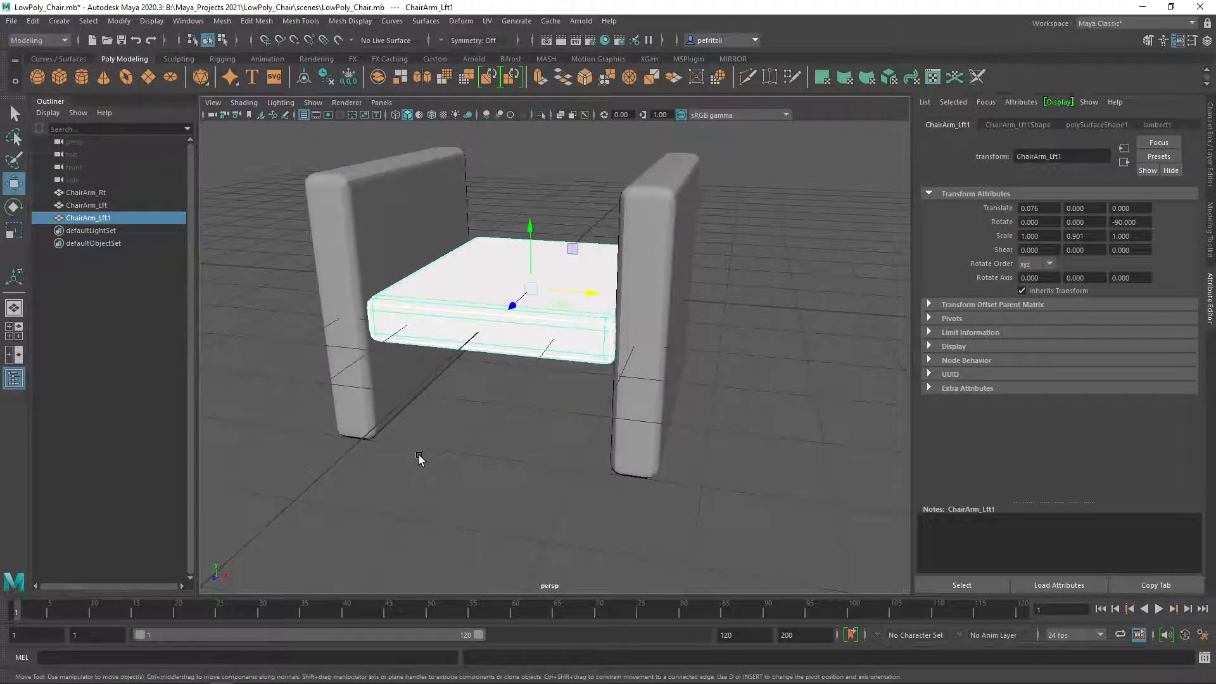
{"action": "left_click_drag", "start_coordinate": [519, 435], "coordinate": [568, 435], "text": "alt"}
{"action": "left_click_drag", "start_coordinate": [574, 278], "coordinate": [568, 280]}
{"action": "left_click_drag", "start_coordinate": [470, 470], "coordinate": [466, 434], "text": "alt"}
{"action": "scroll", "coordinate": [393, 396], "scroll_direction": "up", "scroll_amount": 5}
{"action": "left_click_drag", "start_coordinate": [417, 401], "coordinate": [497, 399], "text": "alt"}
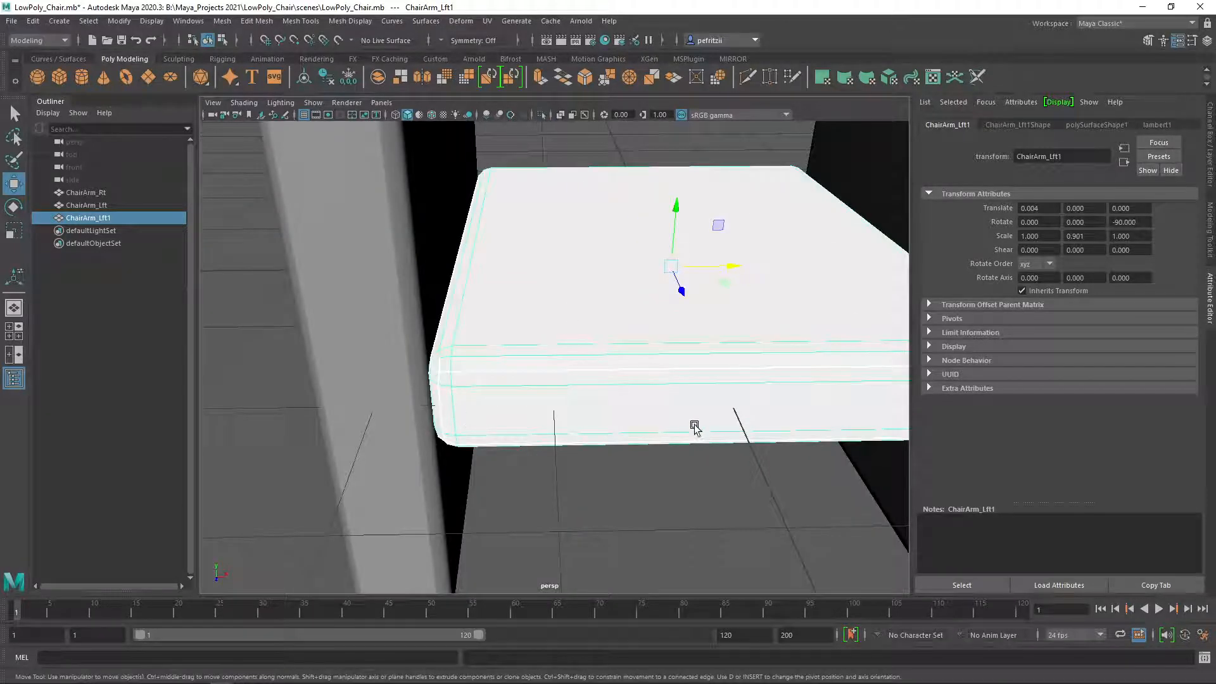
Step: Examine the seat piece's bevelled edges and its fit between the arms from several angles
{"action": "scroll", "coordinate": [700, 415], "scroll_direction": "down", "scroll_amount": 5}
{"action": "left_click_drag", "start_coordinate": [733, 426], "coordinate": [640, 435], "text": "alt"}
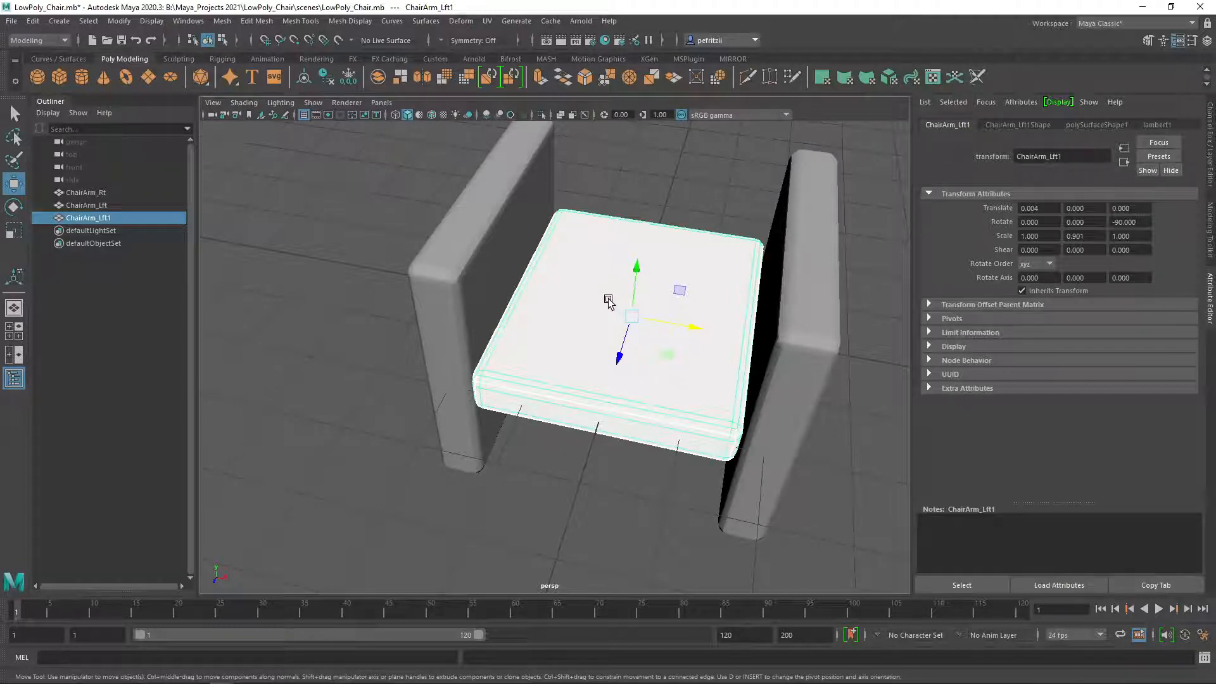
{"action": "left_click_drag", "start_coordinate": [586, 308], "coordinate": [571, 266], "text": "alt"}
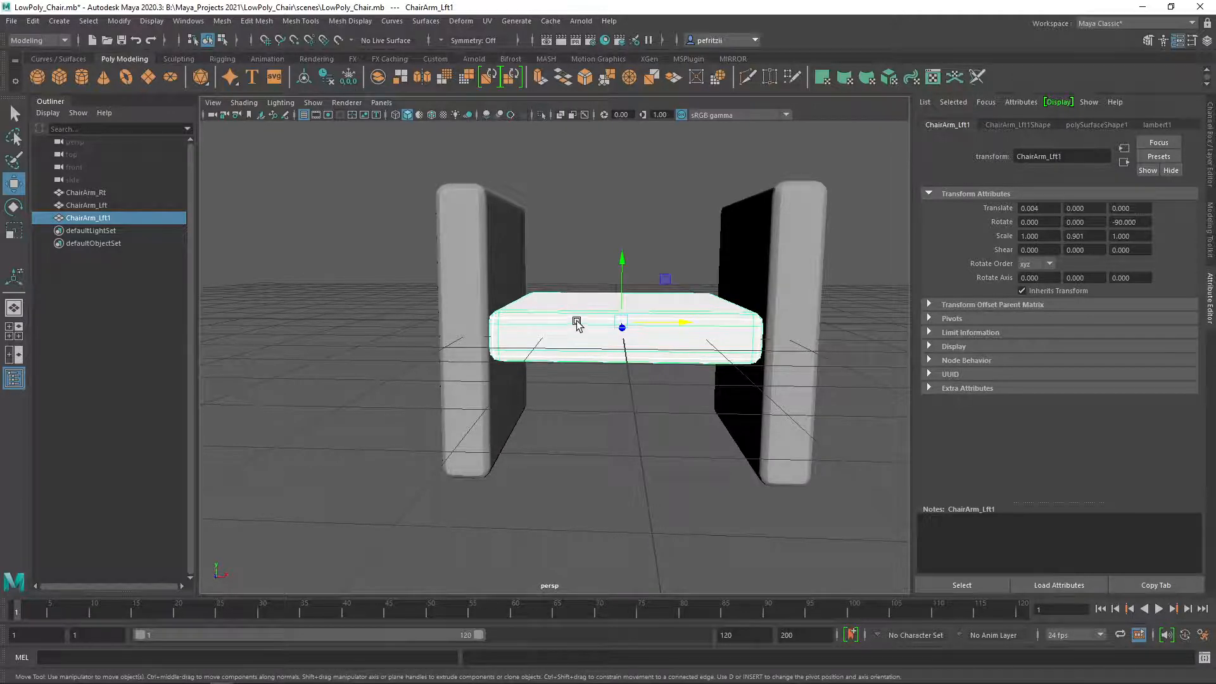
{"action": "left_click_drag", "start_coordinate": [573, 320], "coordinate": [565, 352], "text": "alt"}
{"action": "scroll", "coordinate": [565, 326], "scroll_direction": "up", "scroll_amount": 5}
{"action": "scroll", "coordinate": [565, 326], "scroll_direction": "down", "scroll_amount": 5}
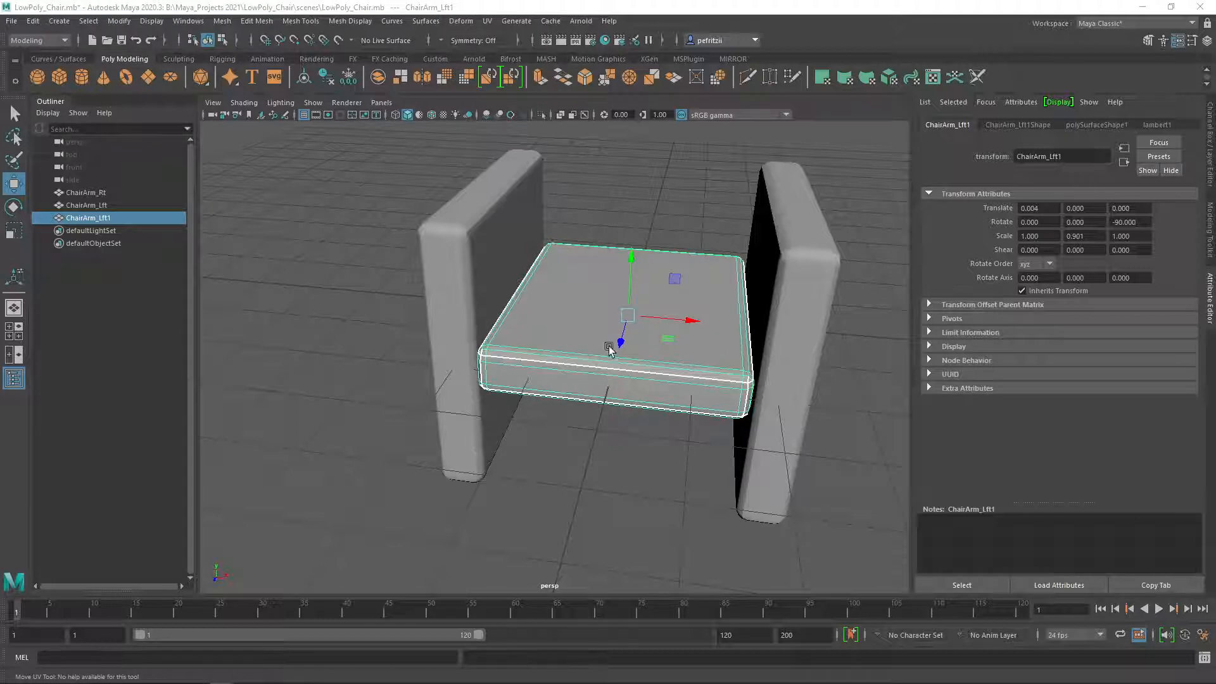
{"action": "scroll", "coordinate": [575, 405], "scroll_direction": "up", "scroll_amount": 4}
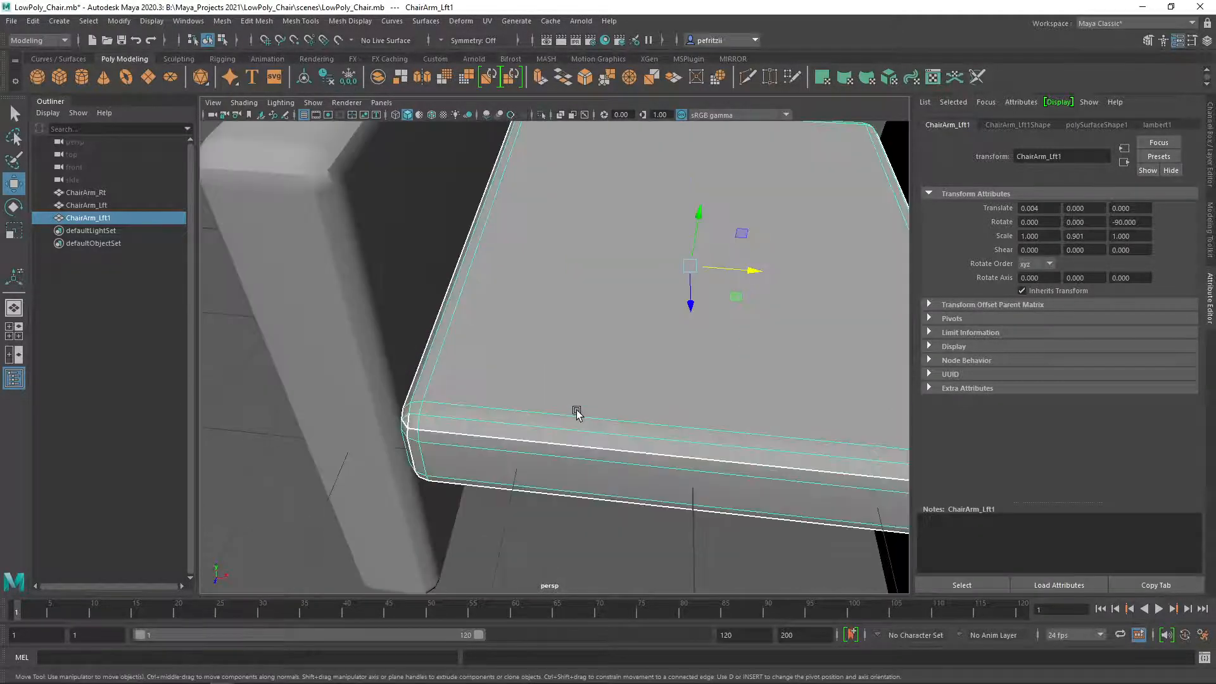
{"action": "scroll", "coordinate": [586, 405], "scroll_direction": "down", "scroll_amount": 2}
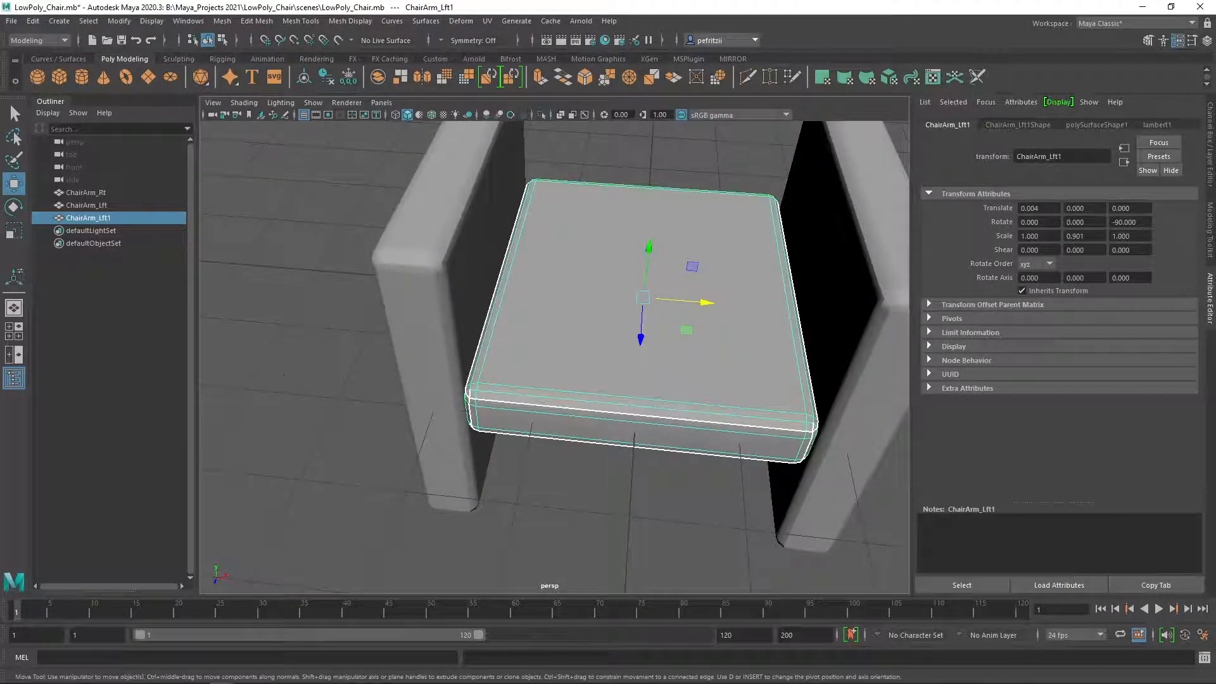
Step: Inspect the seat piece's UV shells in the UV Editor, switching their shaded display on and back off
{"action": "left_click_drag", "start_coordinate": [0, 254], "coordinate": [482, 155]}
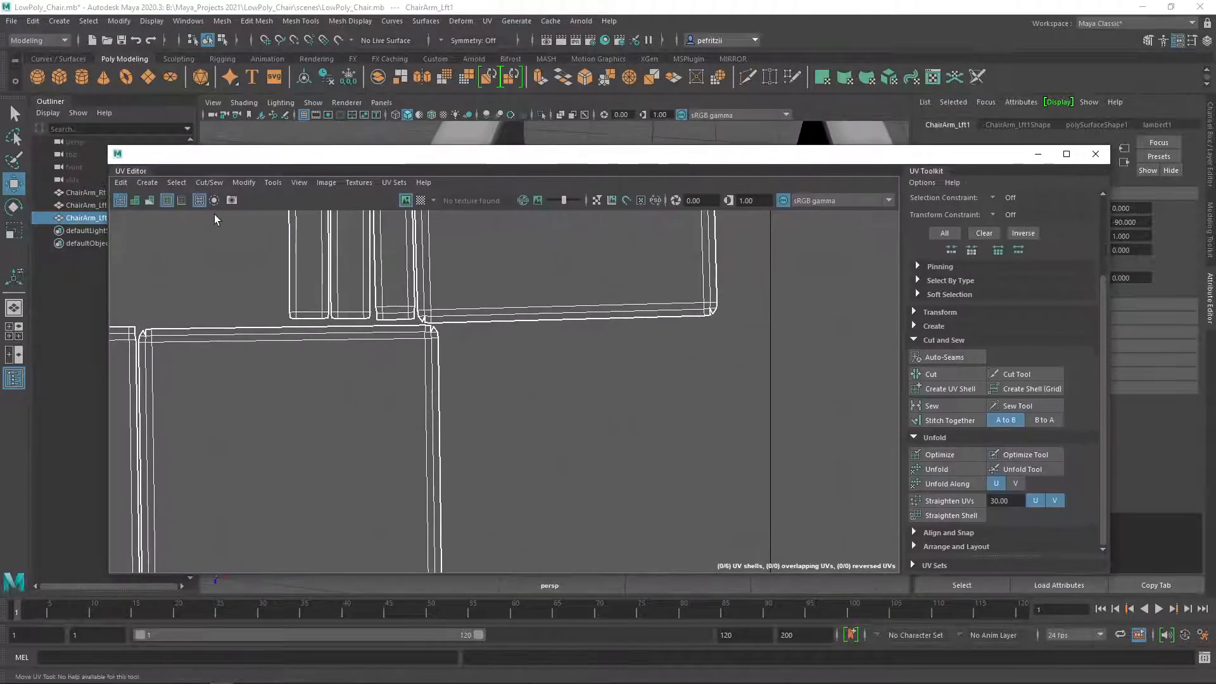
{"action": "left_click", "coordinate": [150, 200]}
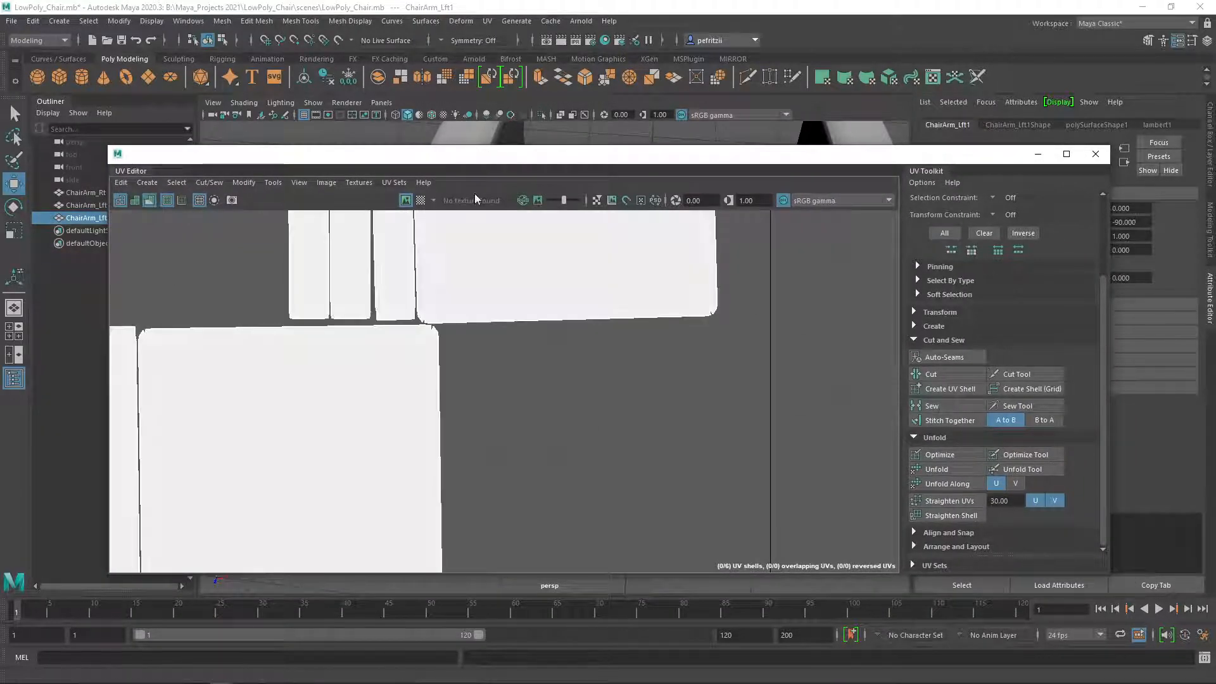
{"action": "left_click_drag", "start_coordinate": [491, 164], "coordinate": [451, 207]}
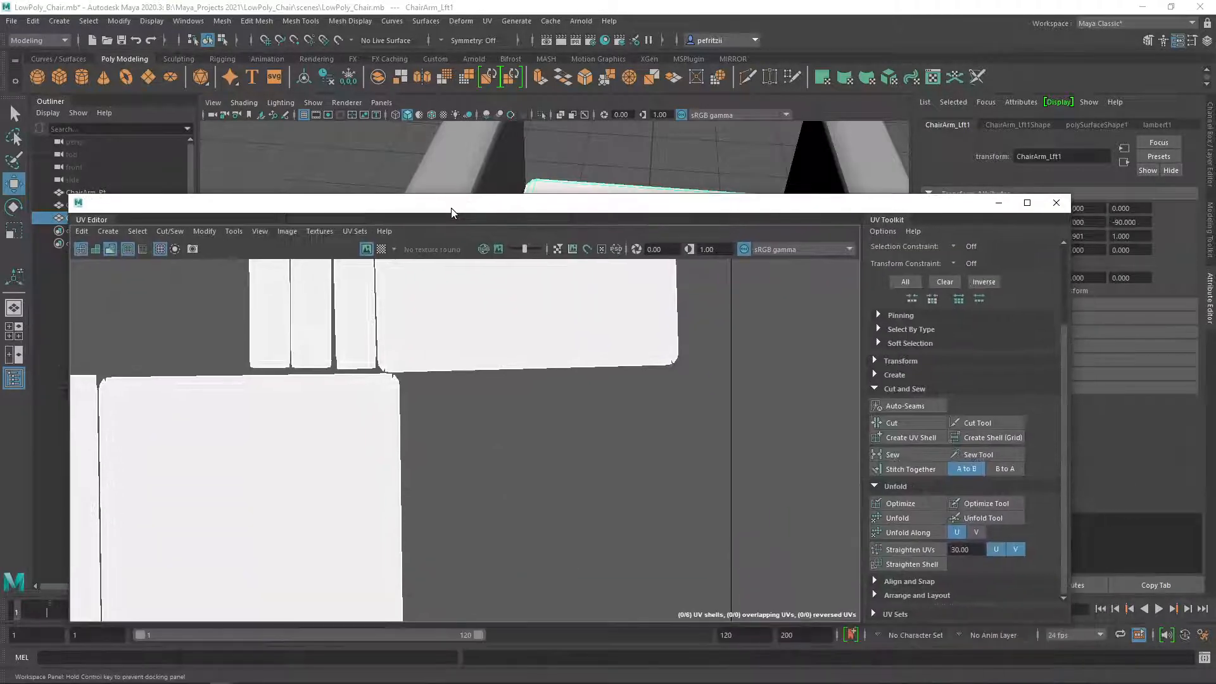
{"action": "left_click", "coordinate": [109, 249]}
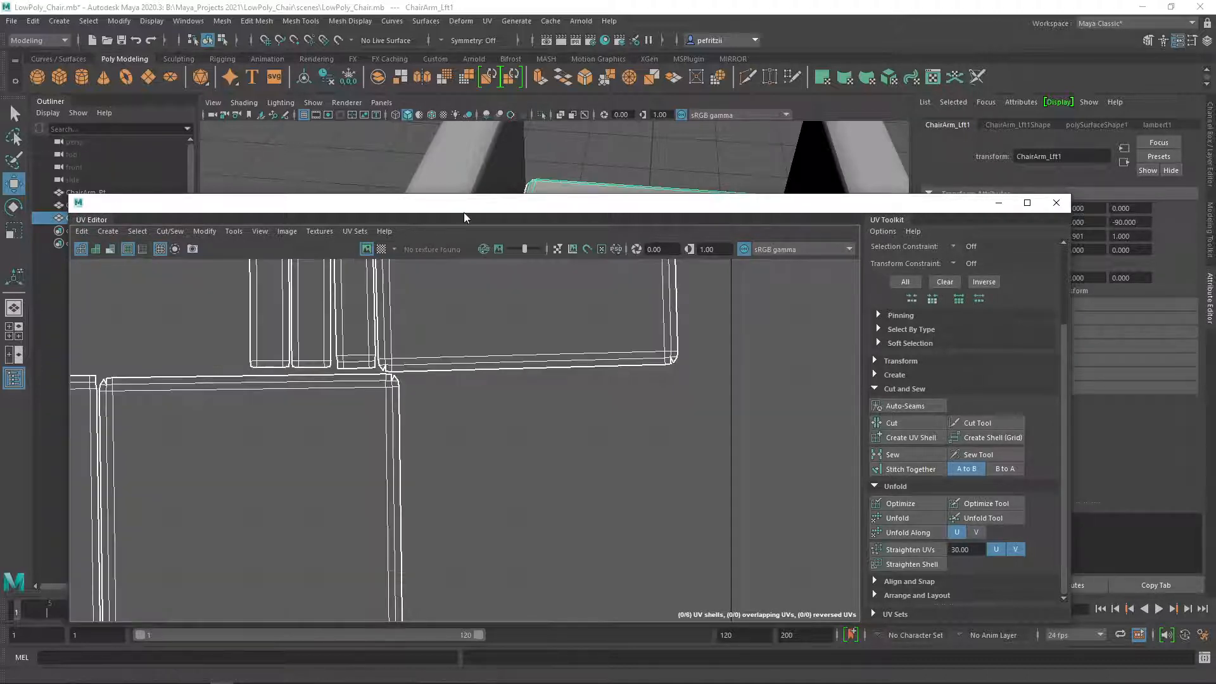
{"action": "left_click", "coordinate": [103, 252]}
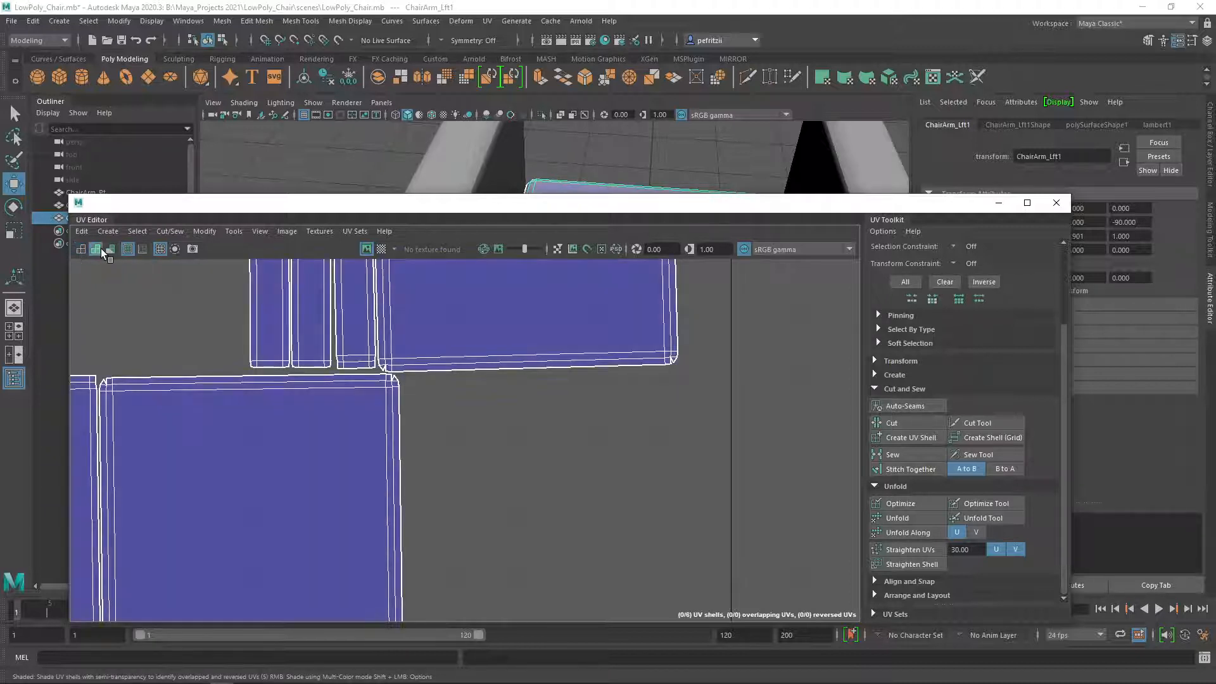
{"action": "mouse_move", "coordinate": [558, 207]}
{"action": "left_mouse_down"}
{"action": "mouse_move", "coordinate": [524, 434]}
{"action": "mouse_move", "coordinate": [549, 224]}
{"action": "left_mouse_up"}
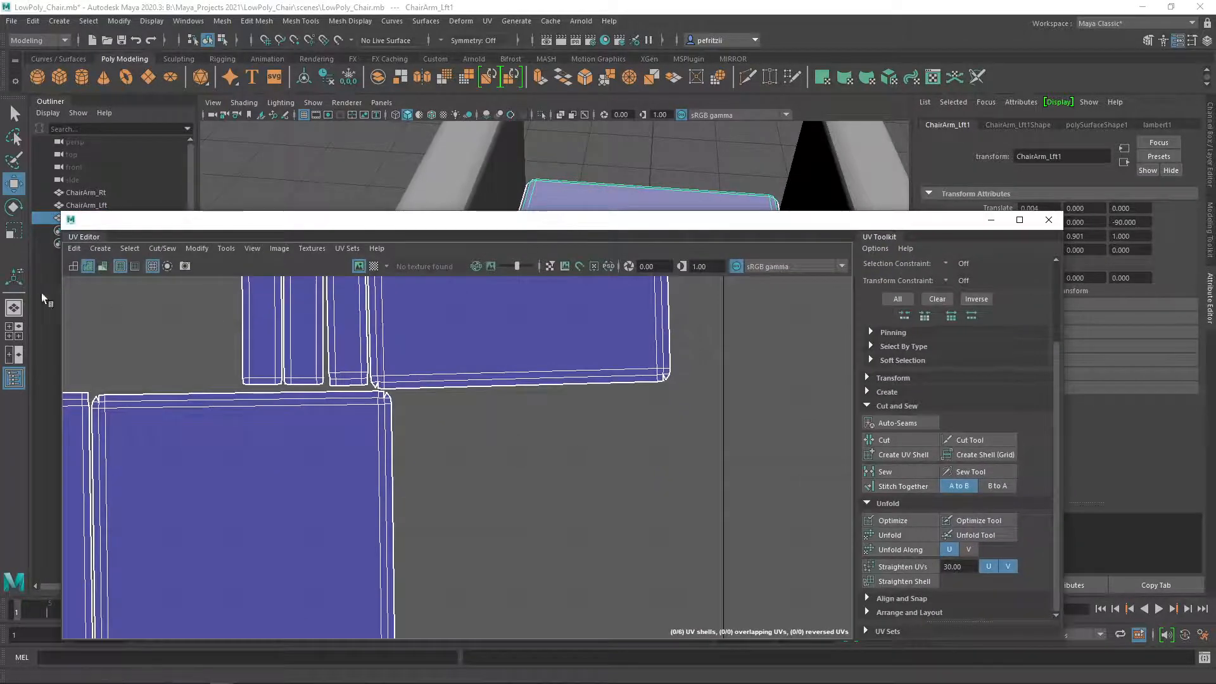
{"action": "left_click", "coordinate": [88, 266]}
{"action": "left_click_drag", "start_coordinate": [551, 228], "coordinate": [0, 240]}
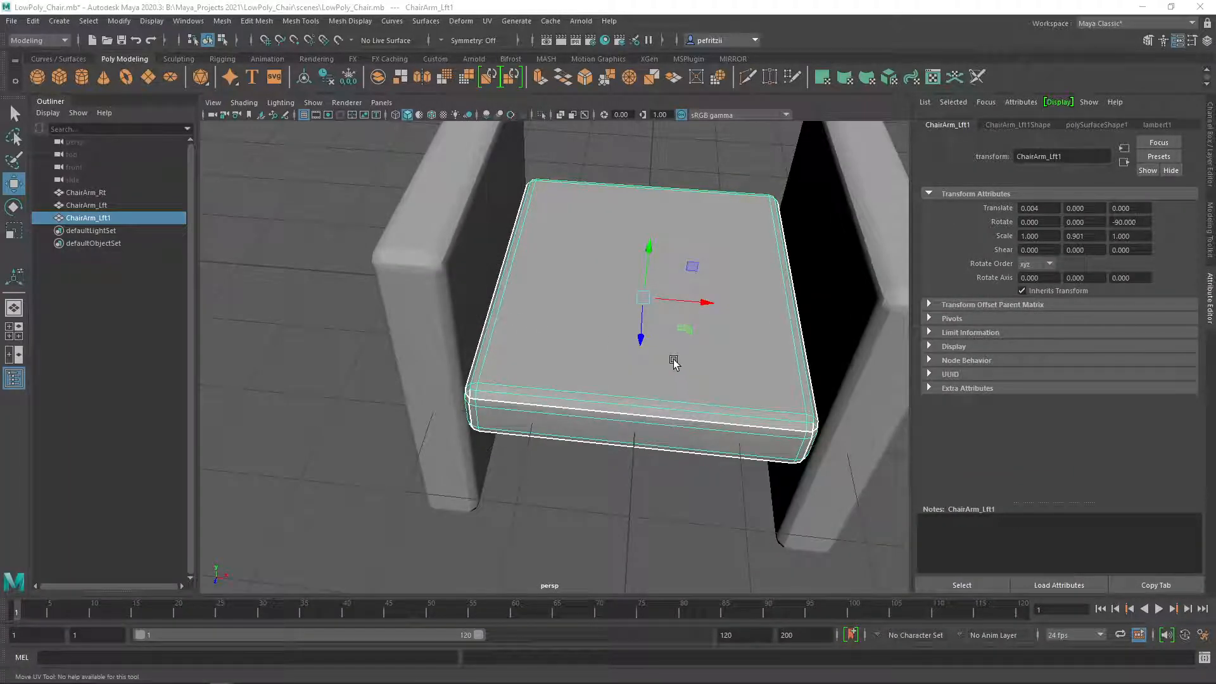
Step: Insert five evenly spaced edge loops running front to back across the seat piece, using the multiple edge loops setting
{"action": "left_click_drag", "start_coordinate": [574, 325], "coordinate": [588, 410], "text": "alt"}
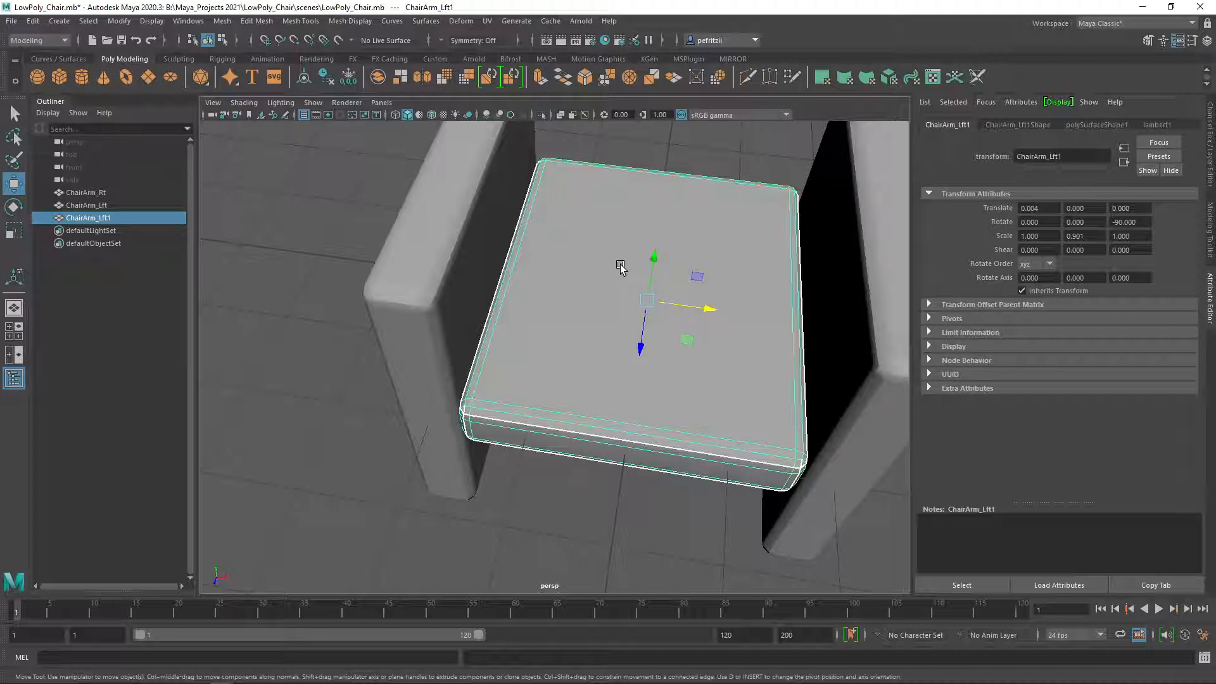
{"action": "mouse_move", "coordinate": [541, 416]}
{"action": "left_mouse_down", "text": "alt"}
{"action": "mouse_move", "coordinate": [567, 369]}
{"action": "mouse_move", "coordinate": [564, 412]}
{"action": "left_mouse_up", "text": "alt"}
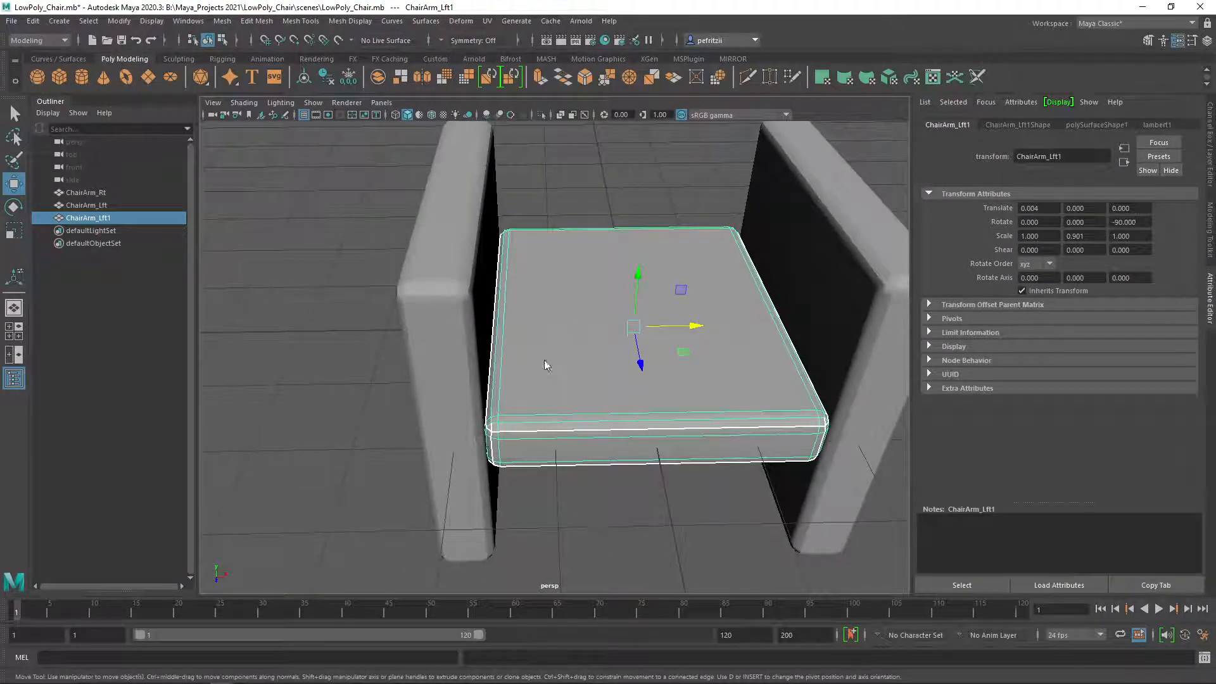
{"action": "right_click_drag", "start_coordinate": [544, 366], "coordinate": [557, 343]}
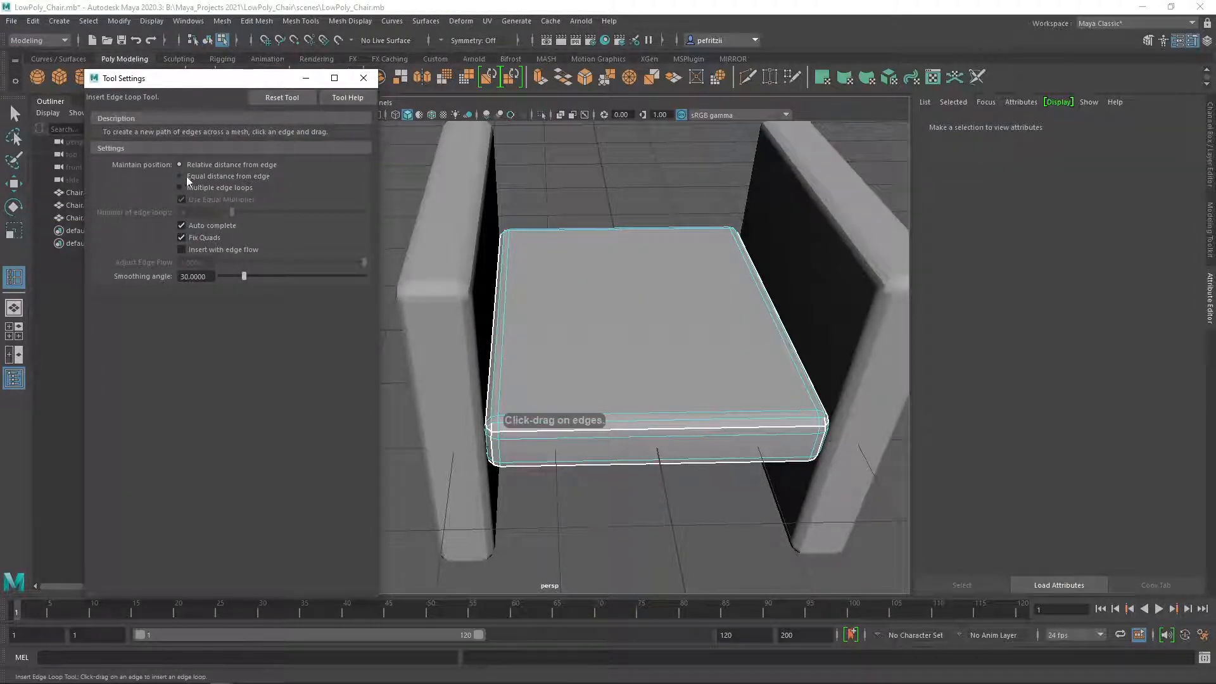
{"action": "left_click", "coordinate": [180, 188]}
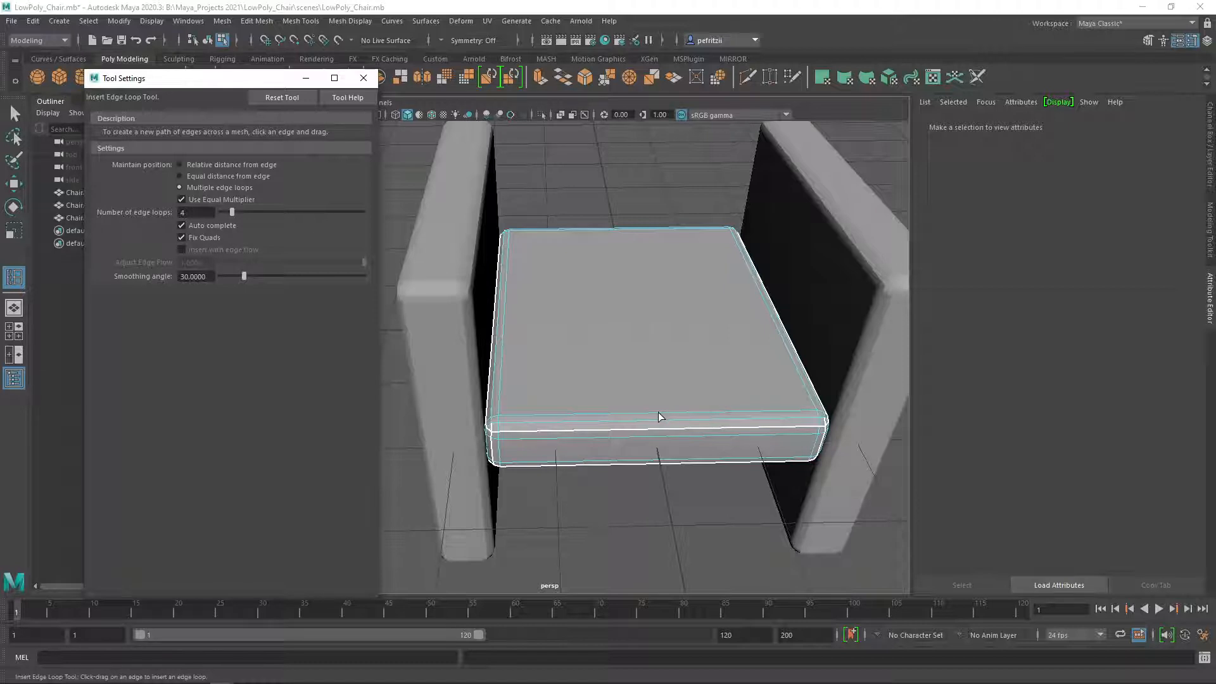
{"action": "double_click", "coordinate": [192, 212]}
{"action": "key", "text": "Return"}
{"action": "left_click", "coordinate": [652, 414]}
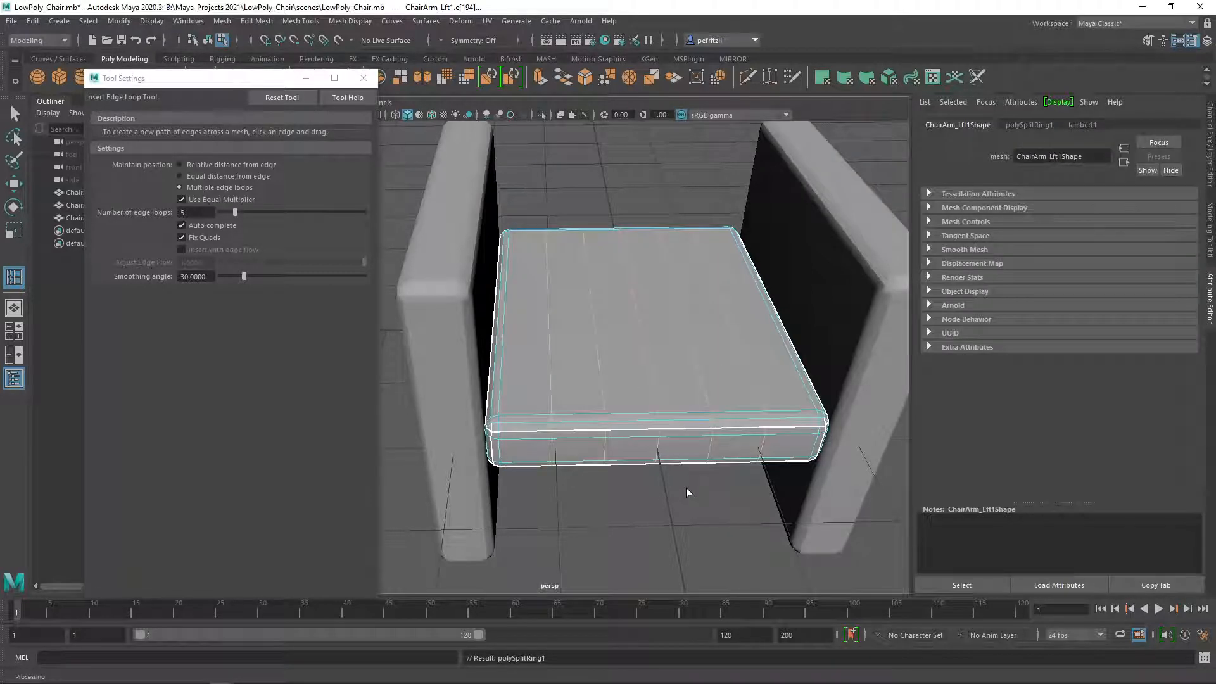
Step: Insert five evenly spaced edge loops running from side to side across the seat piece and close the tool settings
{"action": "mouse_move", "coordinate": [673, 492]}
{"action": "left_mouse_down", "text": "alt"}
{"action": "mouse_move", "coordinate": [646, 483]}
{"action": "mouse_move", "coordinate": [652, 471]}
{"action": "mouse_move", "coordinate": [651, 484]}
{"action": "left_mouse_up", "text": "alt"}
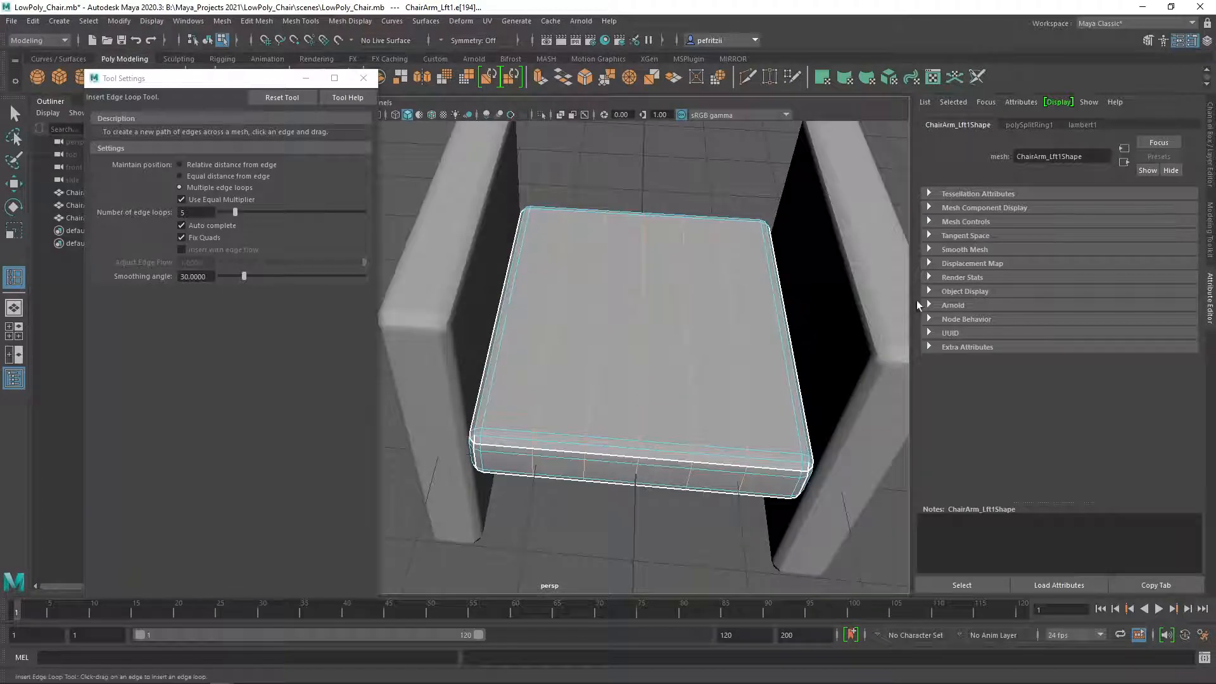
{"action": "left_click_drag", "start_coordinate": [644, 383], "coordinate": [788, 423], "text": "alt"}
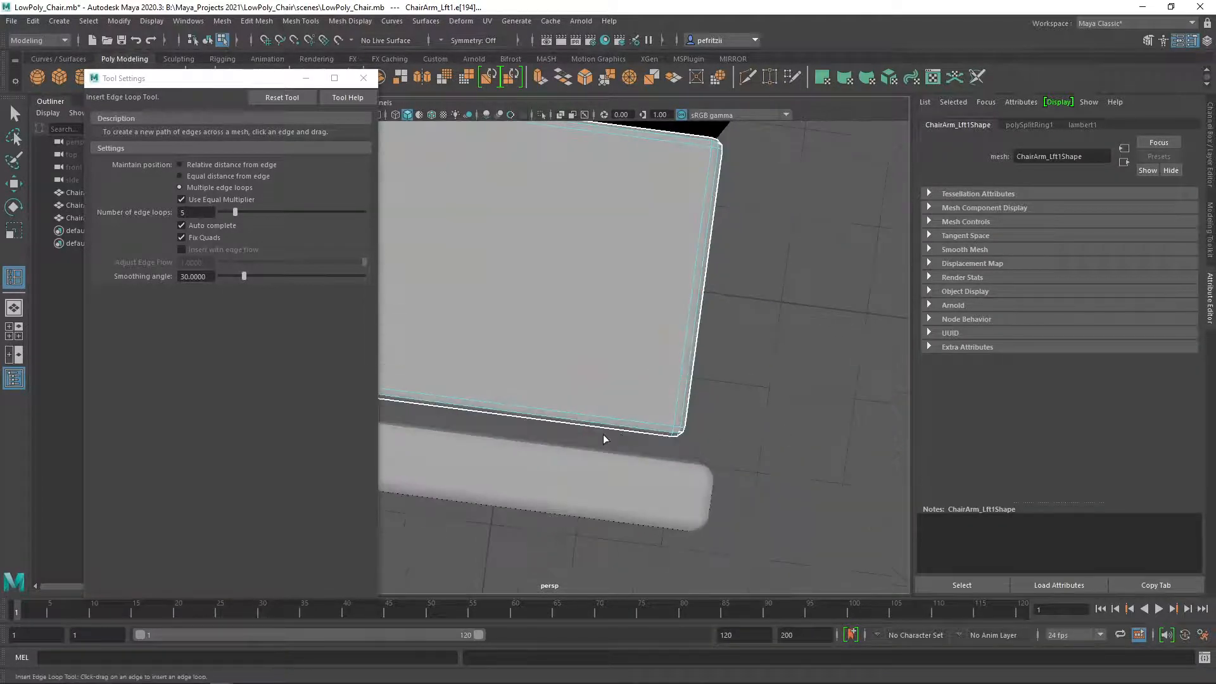
{"action": "left_click", "coordinate": [460, 407]}
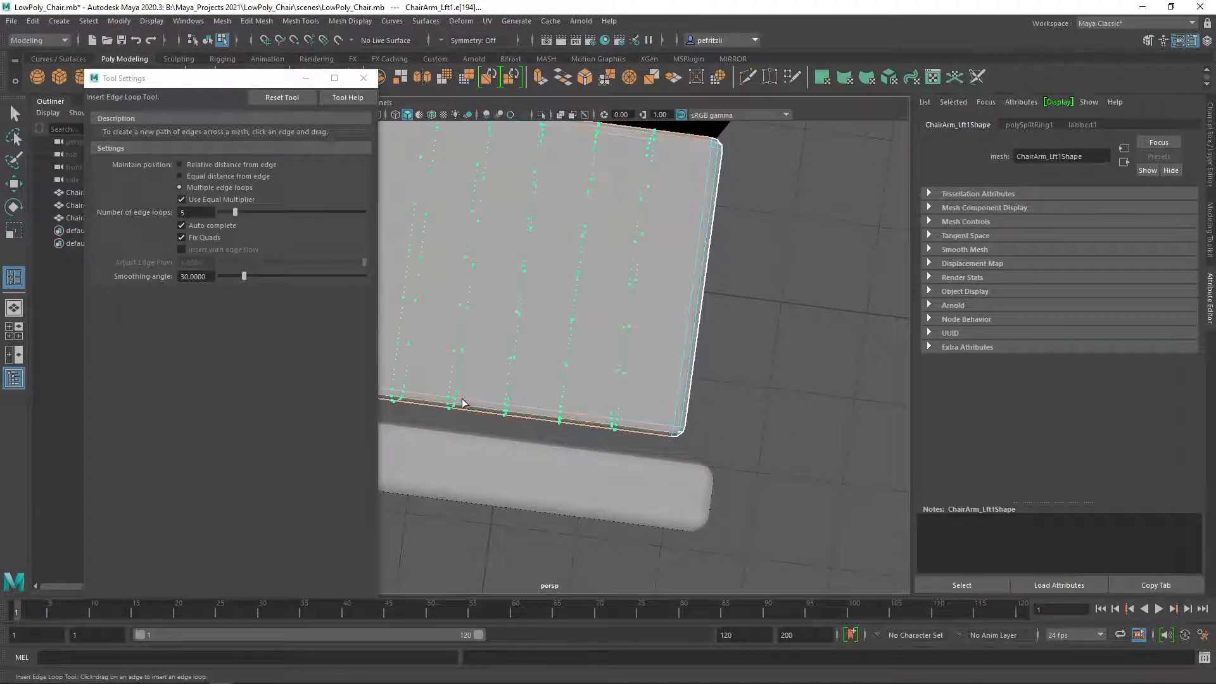
{"action": "left_click_drag", "start_coordinate": [759, 374], "coordinate": [666, 406], "text": "alt"}
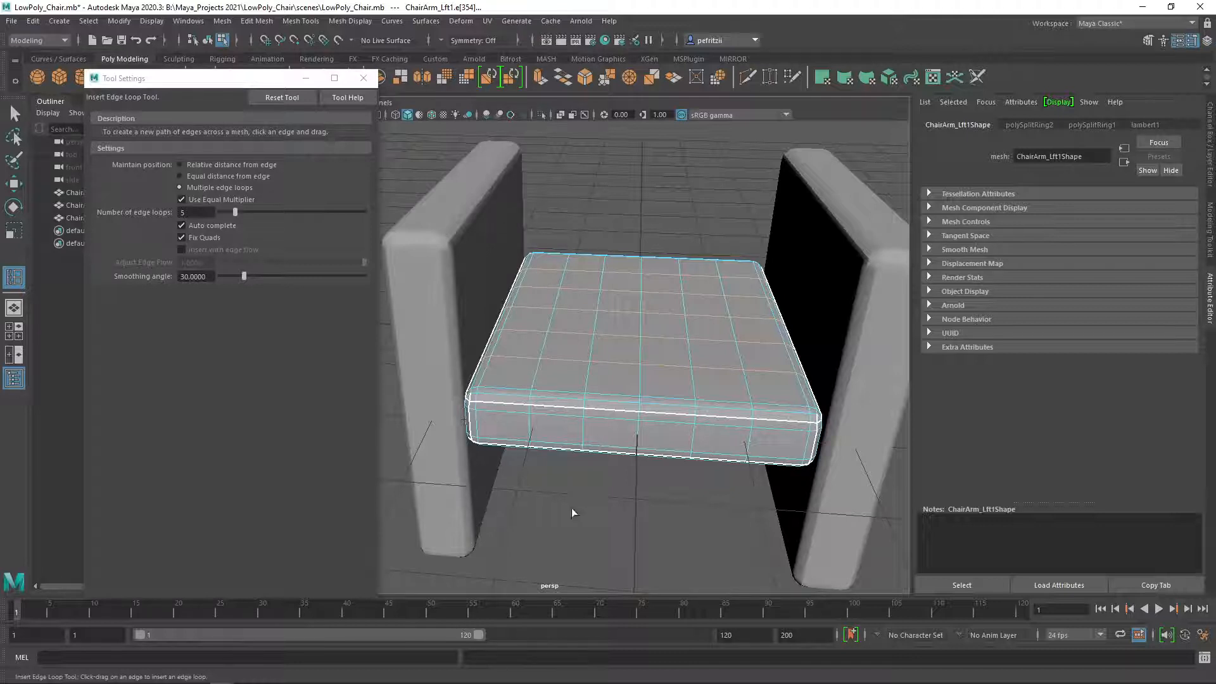
{"action": "left_click_drag", "start_coordinate": [586, 415], "coordinate": [597, 401], "text": "alt"}
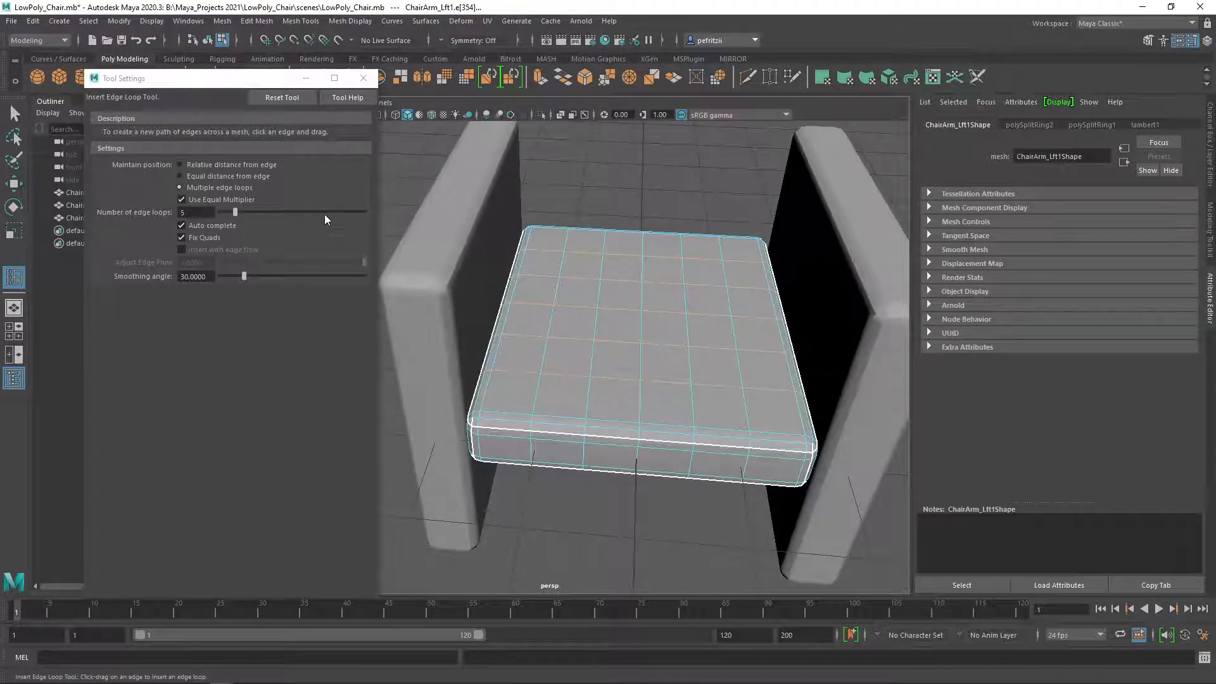
{"action": "key", "text": "q"}
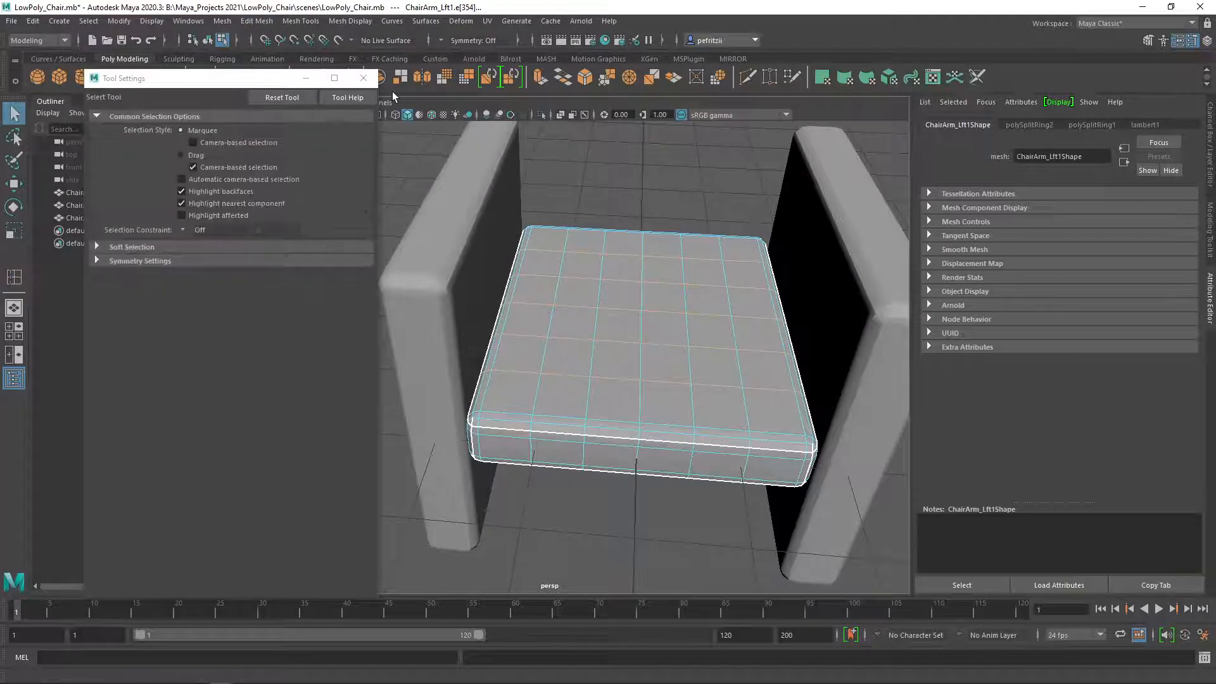
{"action": "left_click", "coordinate": [364, 79]}
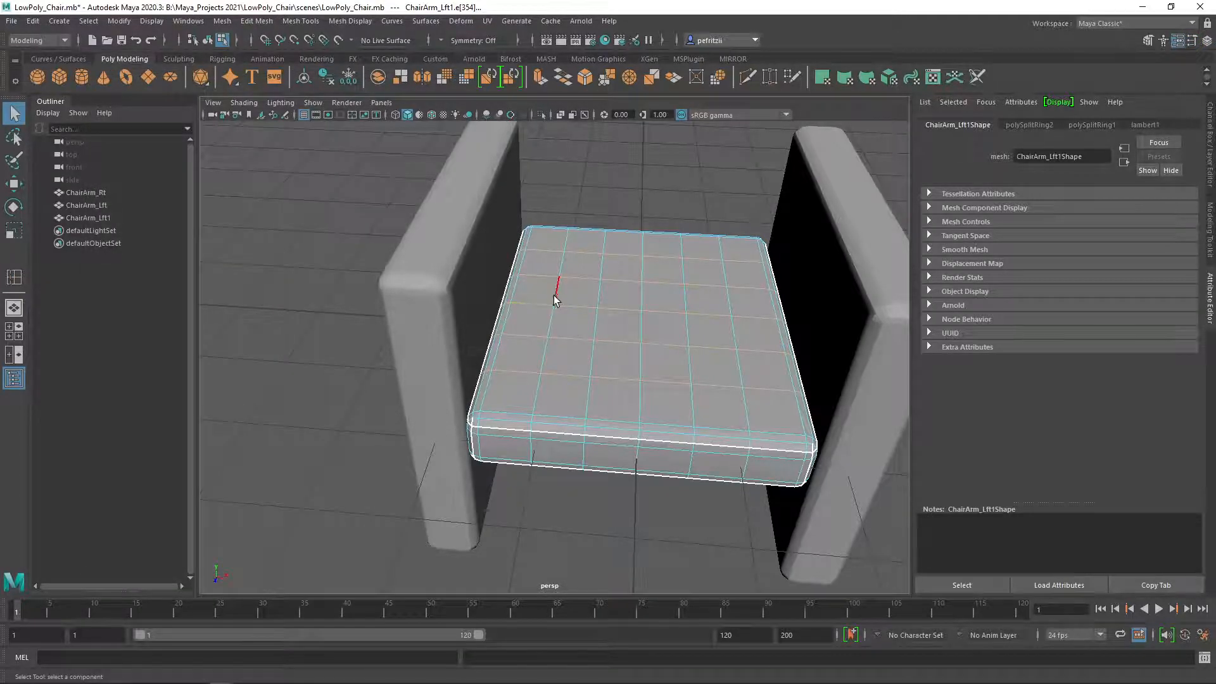
Step: Select the centre vertex on the seat's upper face and check the grid on its underside
{"action": "left_click_drag", "start_coordinate": [583, 306], "coordinate": [609, 344], "text": "alt"}
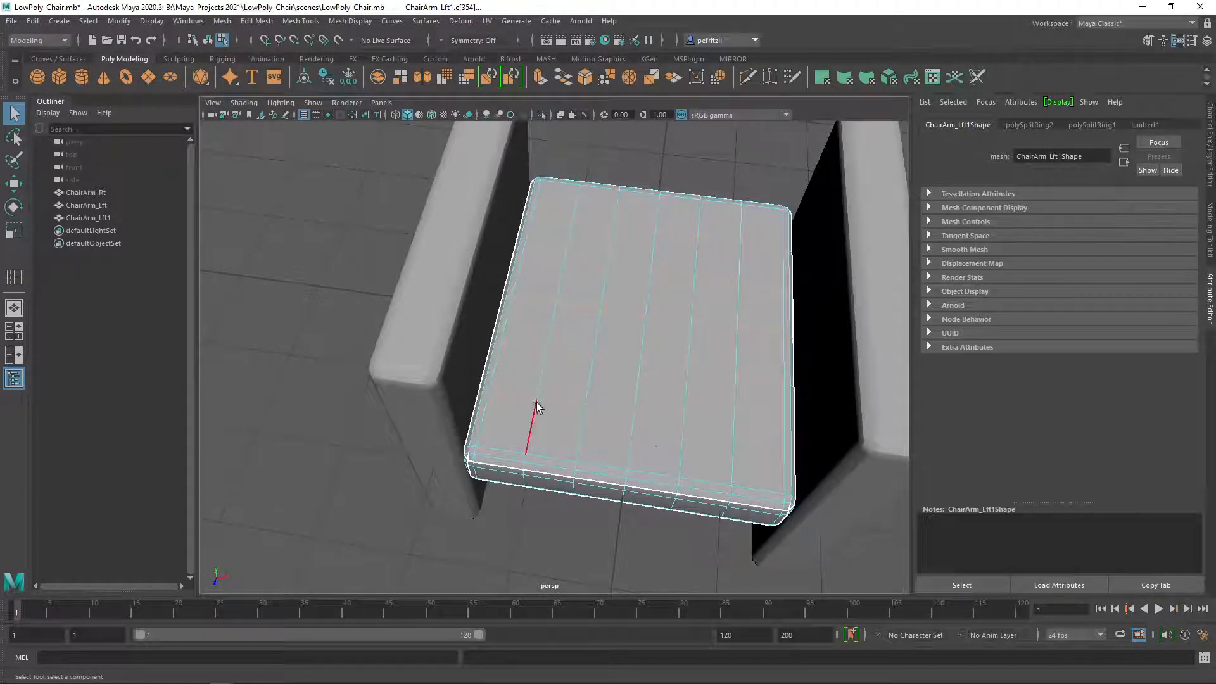
{"action": "left_click_drag", "start_coordinate": [600, 363], "coordinate": [632, 340], "text": "alt"}
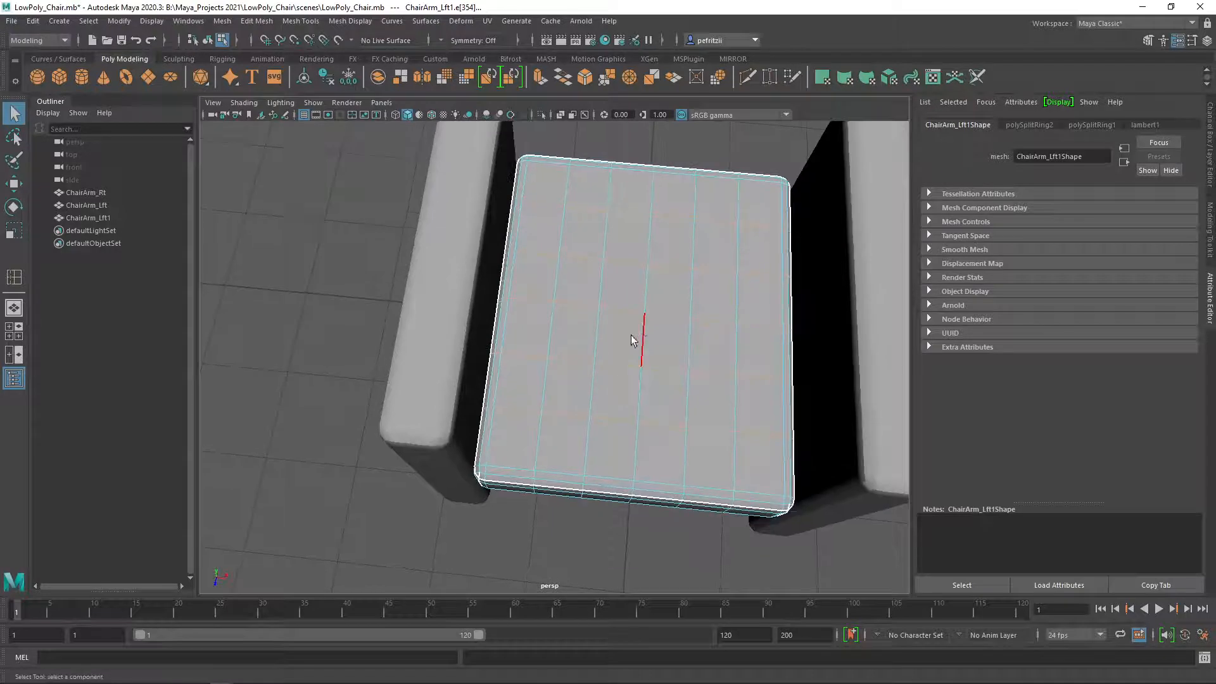
{"action": "right_click_drag", "start_coordinate": [643, 313], "coordinate": [582, 315]}
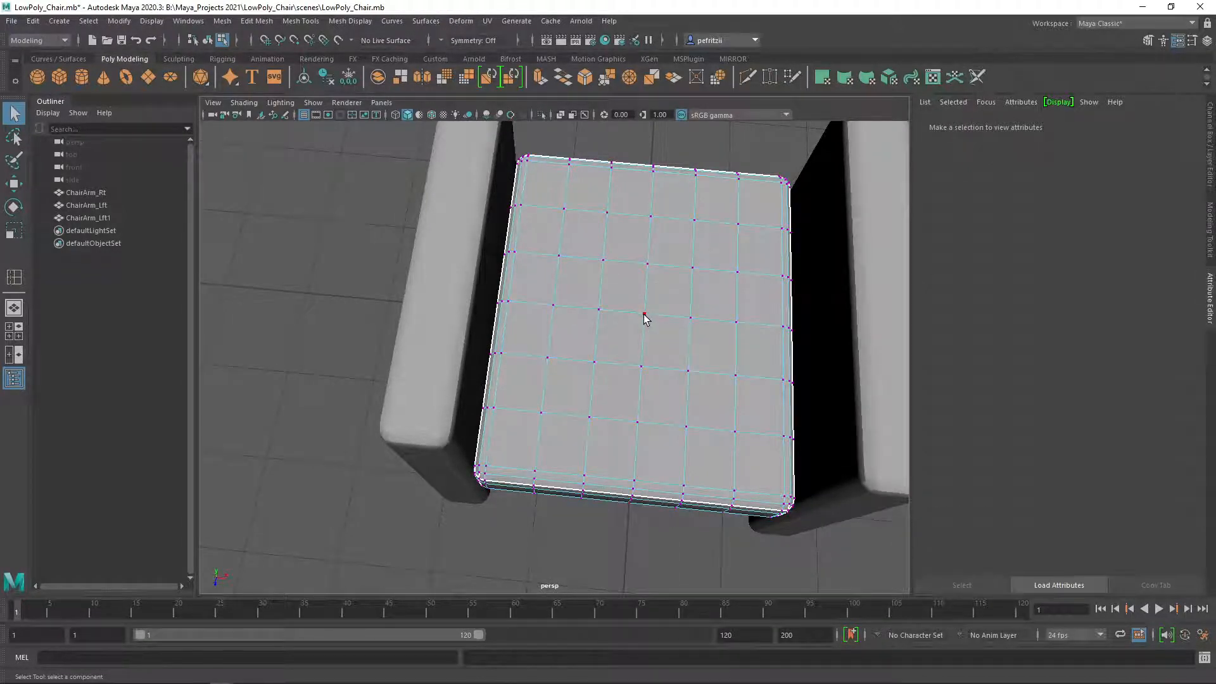
{"action": "left_click", "coordinate": [643, 313]}
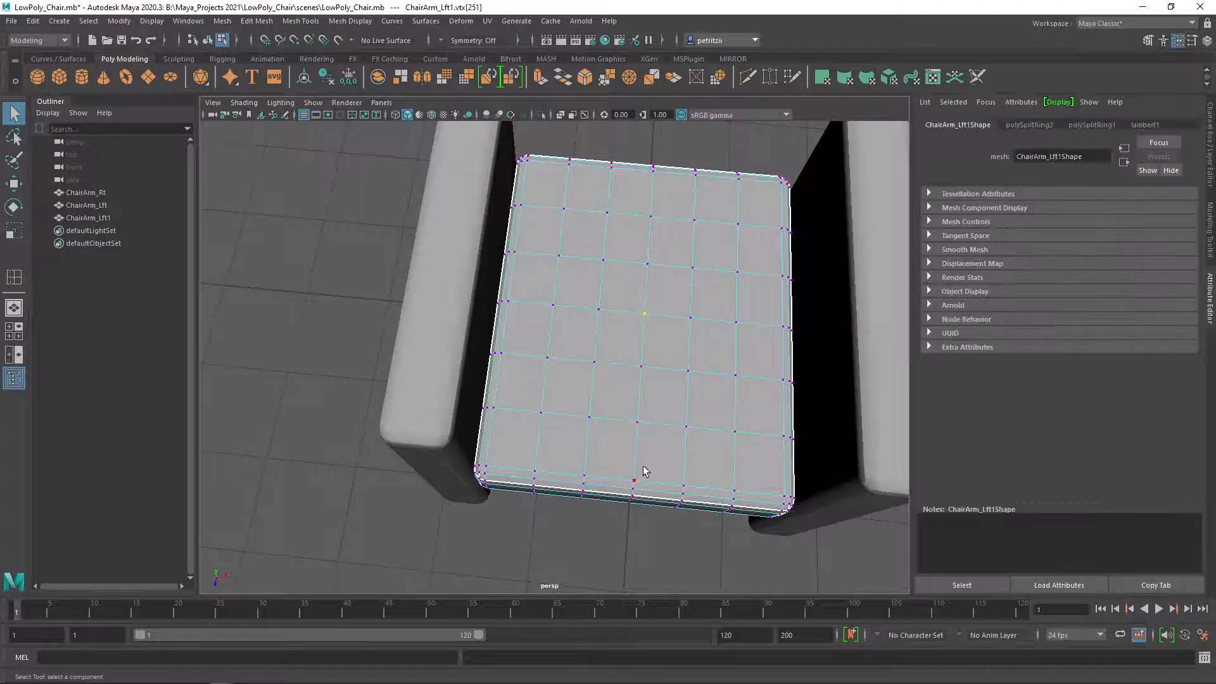
{"action": "left_click_drag", "start_coordinate": [641, 443], "coordinate": [638, 400], "text": "alt"}
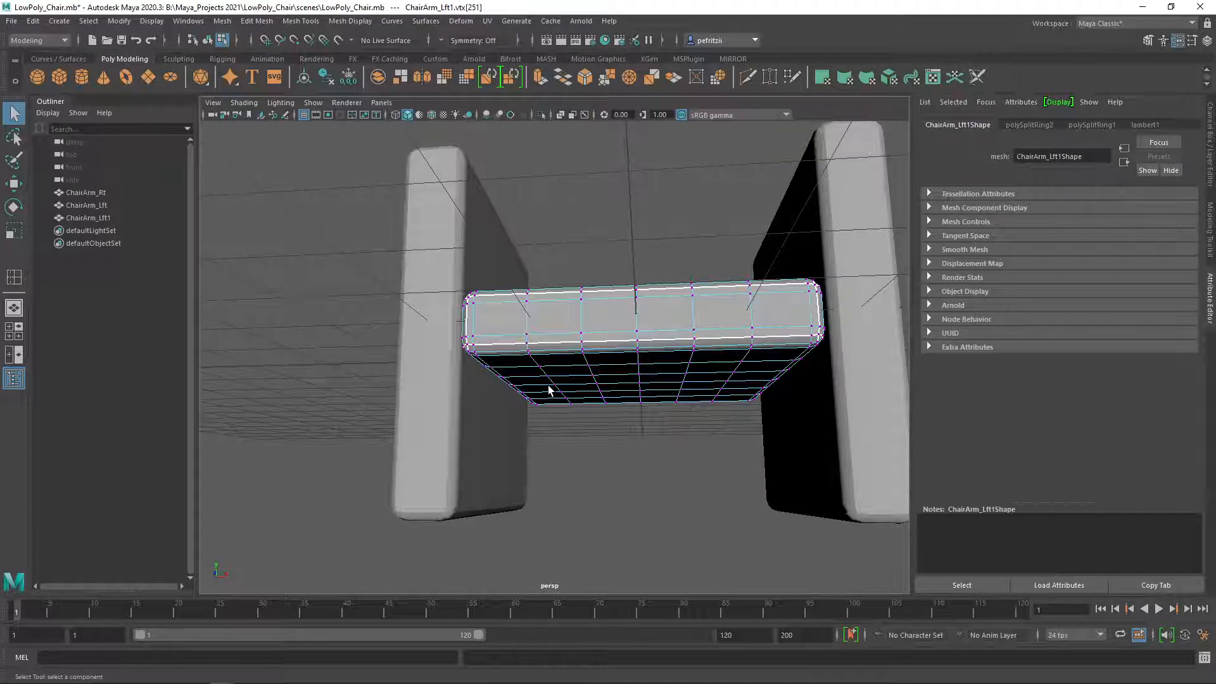
{"action": "mouse_move", "coordinate": [562, 367]}
{"action": "left_mouse_down", "text": "alt"}
{"action": "mouse_move", "coordinate": [569, 393]}
{"action": "mouse_move", "coordinate": [561, 379]}
{"action": "left_mouse_up", "text": "alt"}
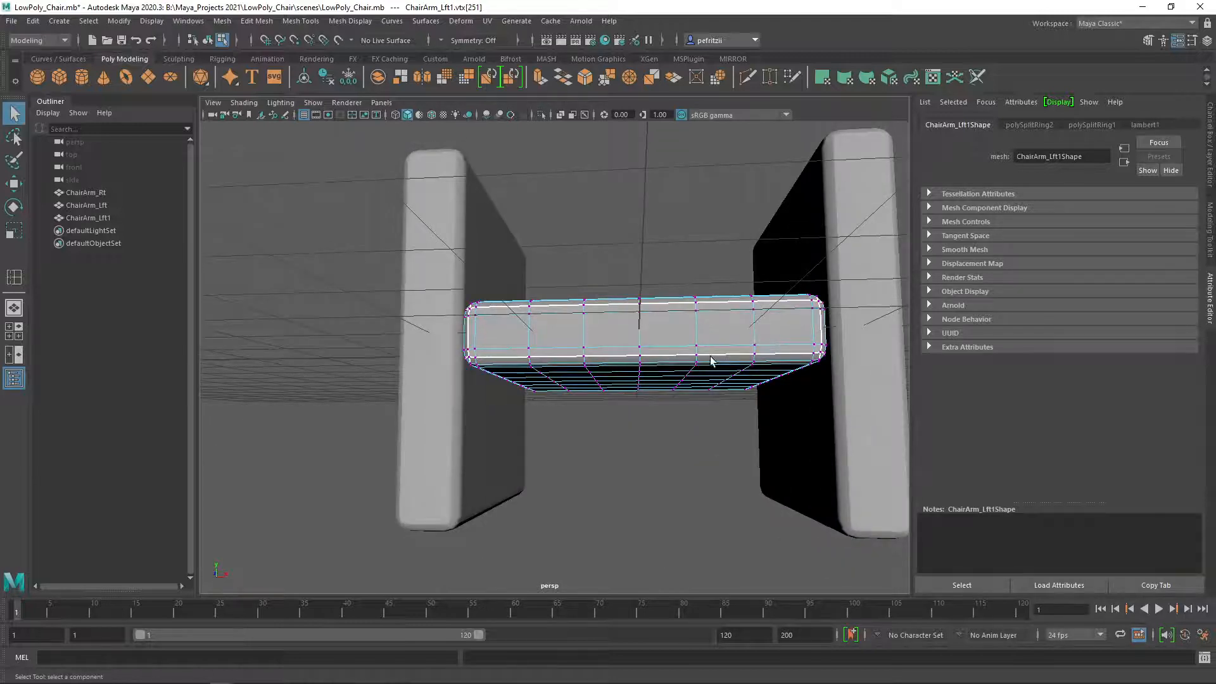
{"action": "left_click_drag", "start_coordinate": [646, 361], "coordinate": [654, 421], "text": "alt"}
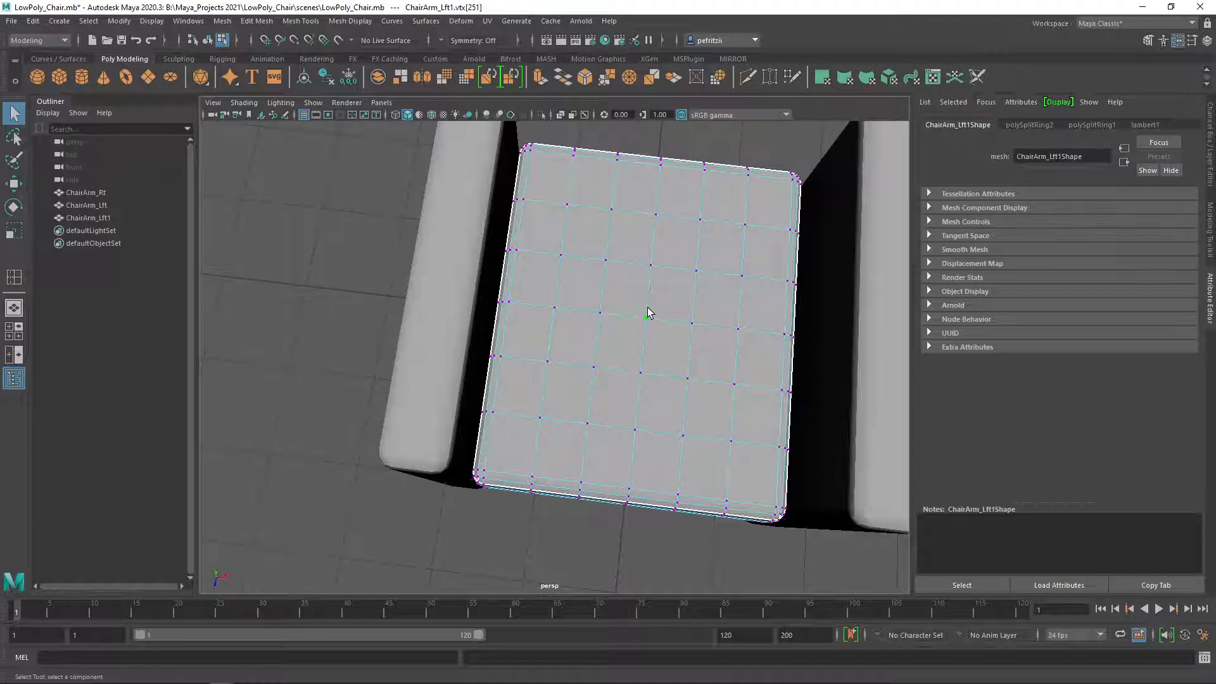
Step: Enable soft selection on the centre vertex and widen its falloff radius to about 1.53
{"action": "key", "text": "b"}
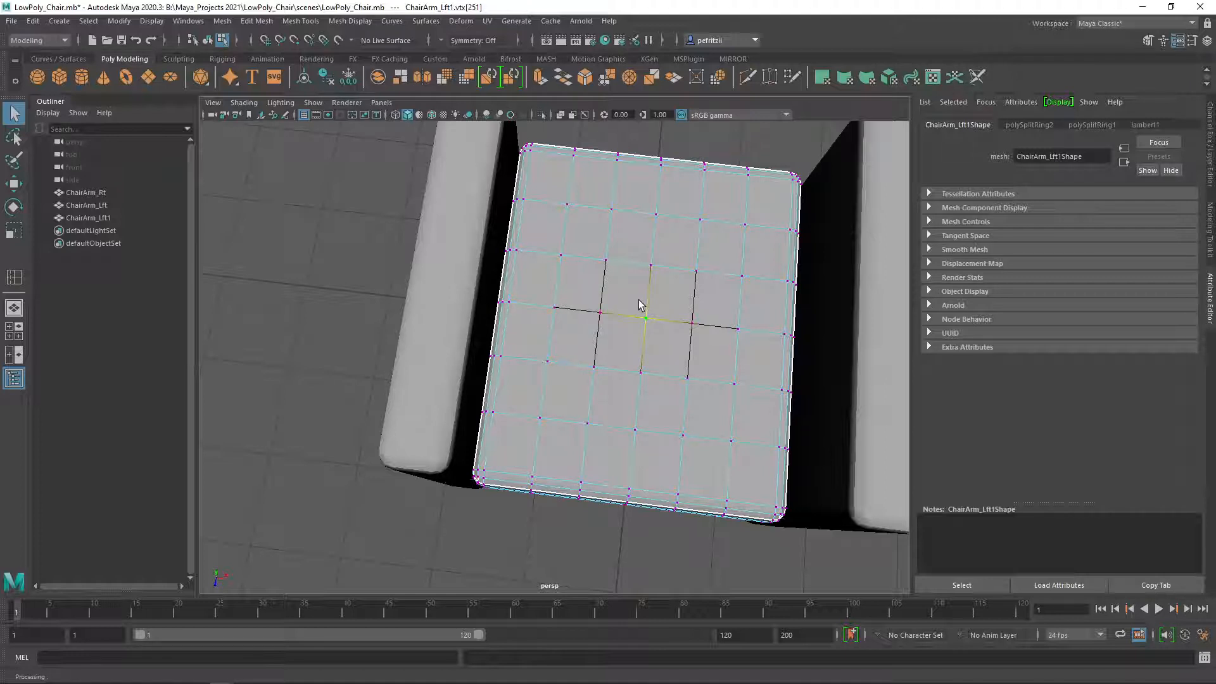
{"action": "key", "text": "b"}
{"action": "left_click_drag", "start_coordinate": [639, 304], "coordinate": [720, 271]}
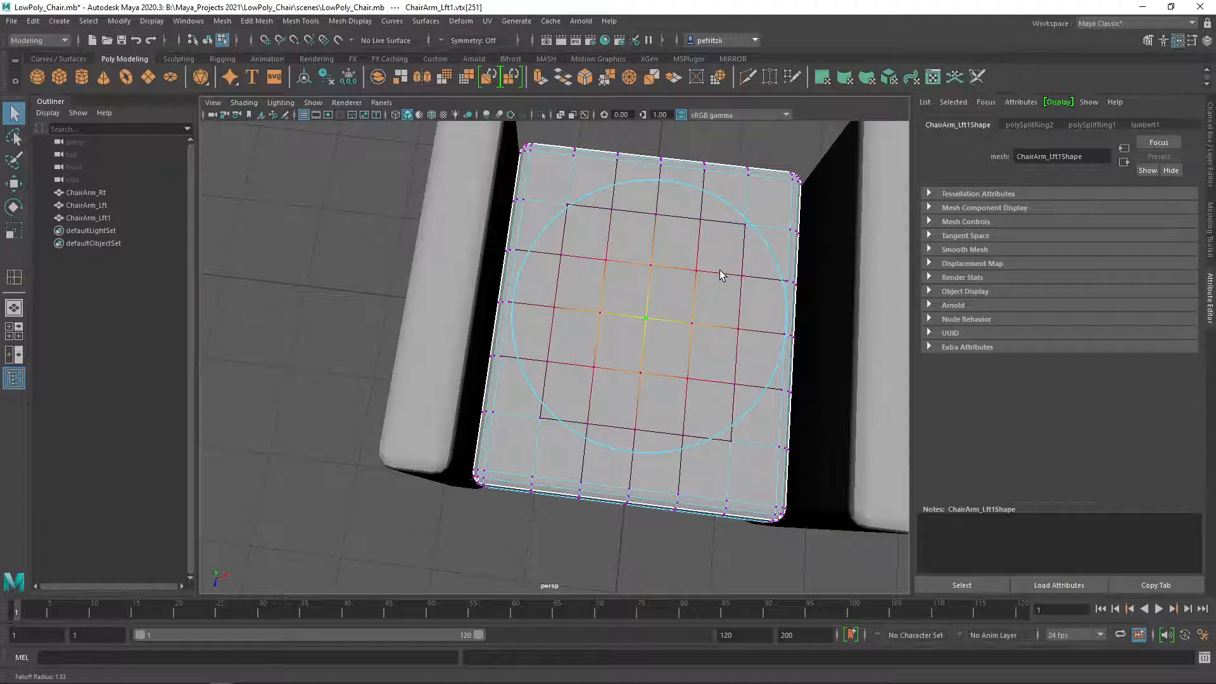
{"action": "left_click_drag", "start_coordinate": [720, 270], "coordinate": [723, 277]}
Step: Try raising the soft-selected centre vertex about 0.166 in Y, and undo the move after checking the underside
{"action": "left_click_drag", "start_coordinate": [624, 380], "coordinate": [633, 318], "text": "alt"}
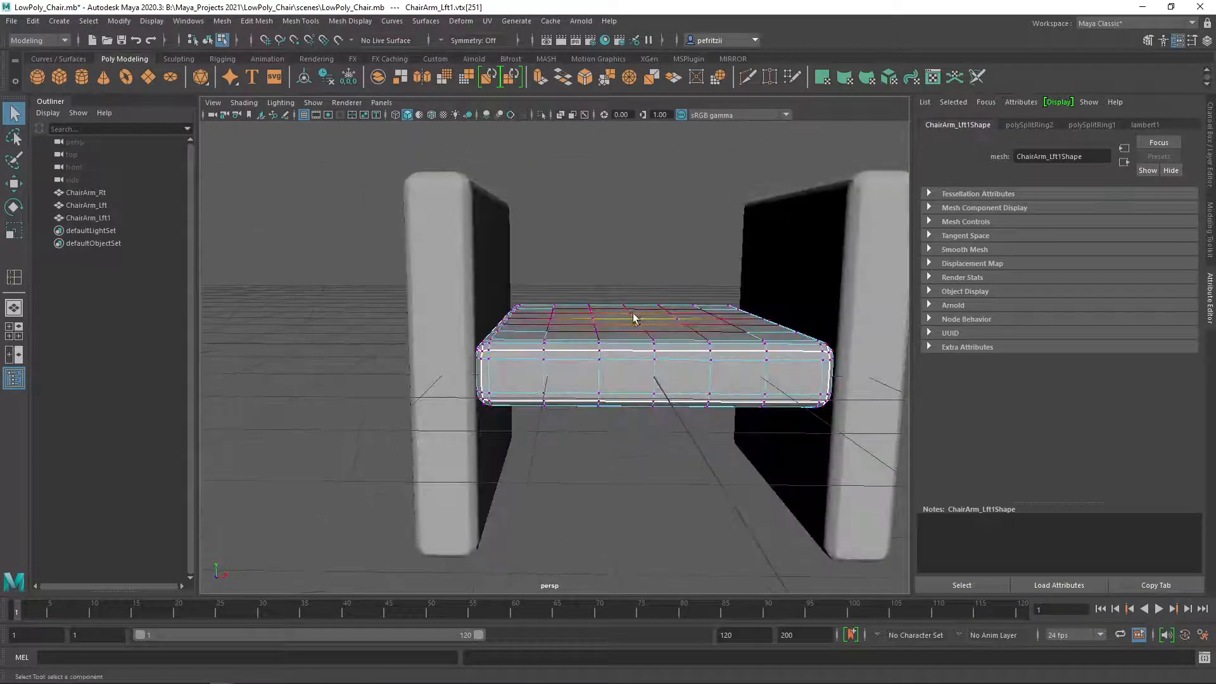
{"action": "key", "text": "w"}
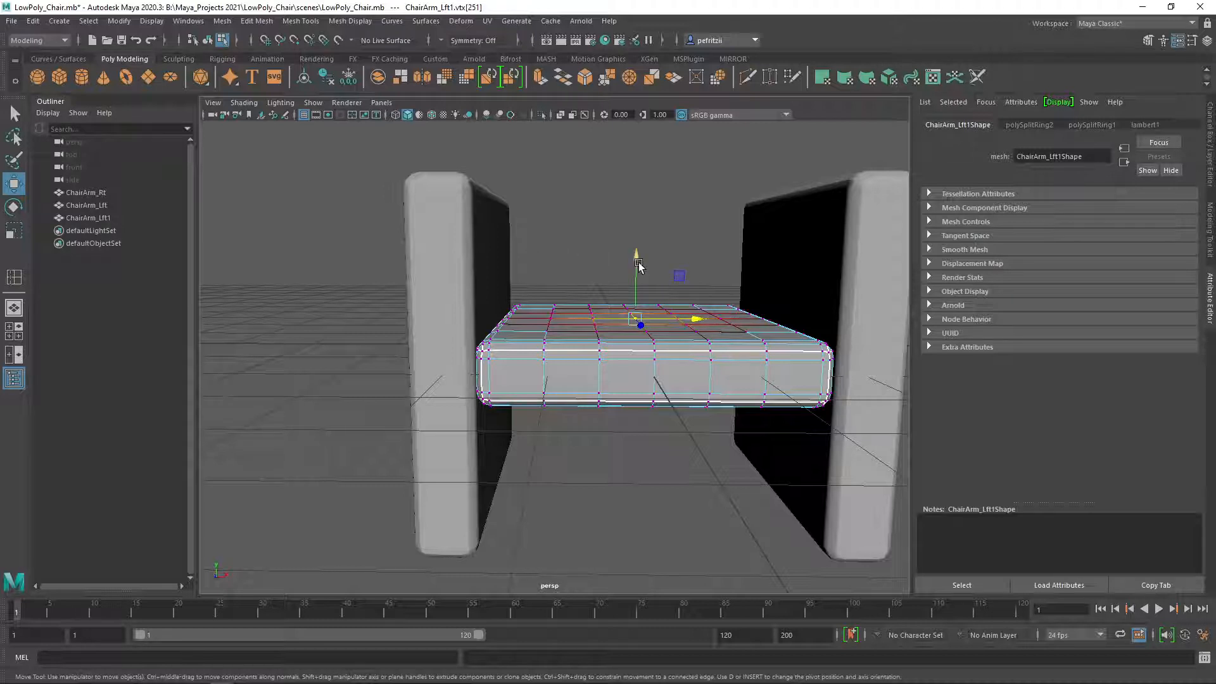
{"action": "left_click_drag", "start_coordinate": [637, 259], "coordinate": [639, 246]}
{"action": "left_click_drag", "start_coordinate": [557, 319], "coordinate": [535, 362], "text": "alt"}
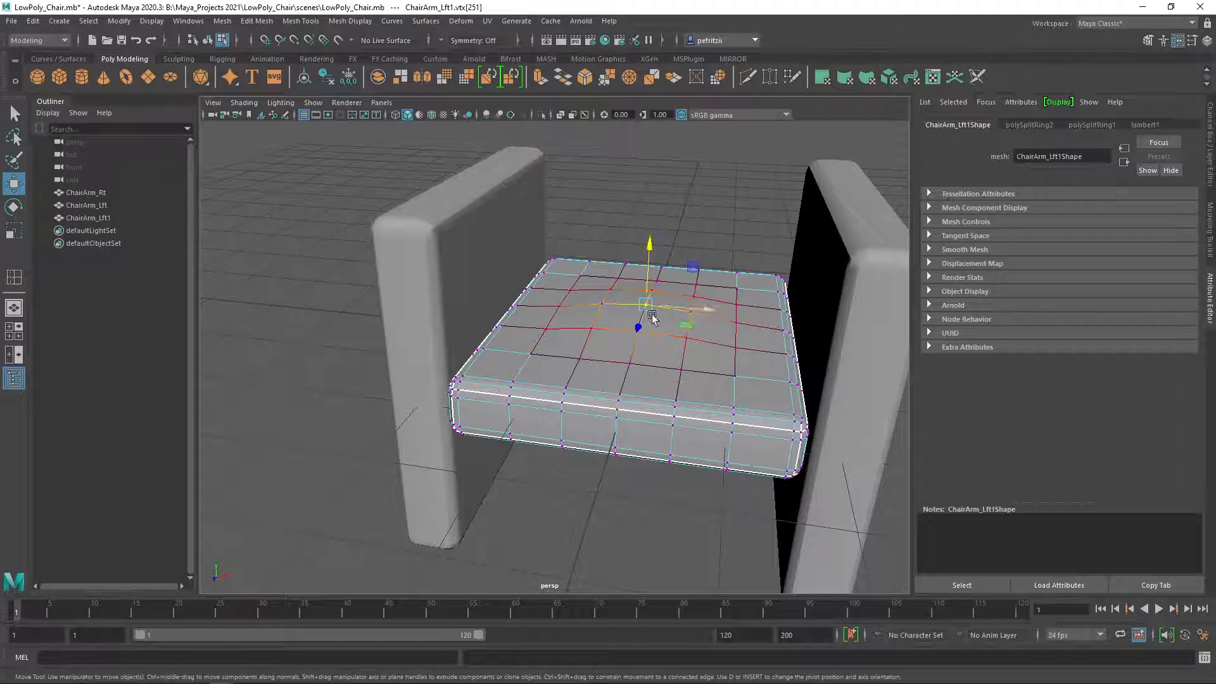
{"action": "left_click_drag", "start_coordinate": [652, 421], "coordinate": [623, 370], "text": "alt"}
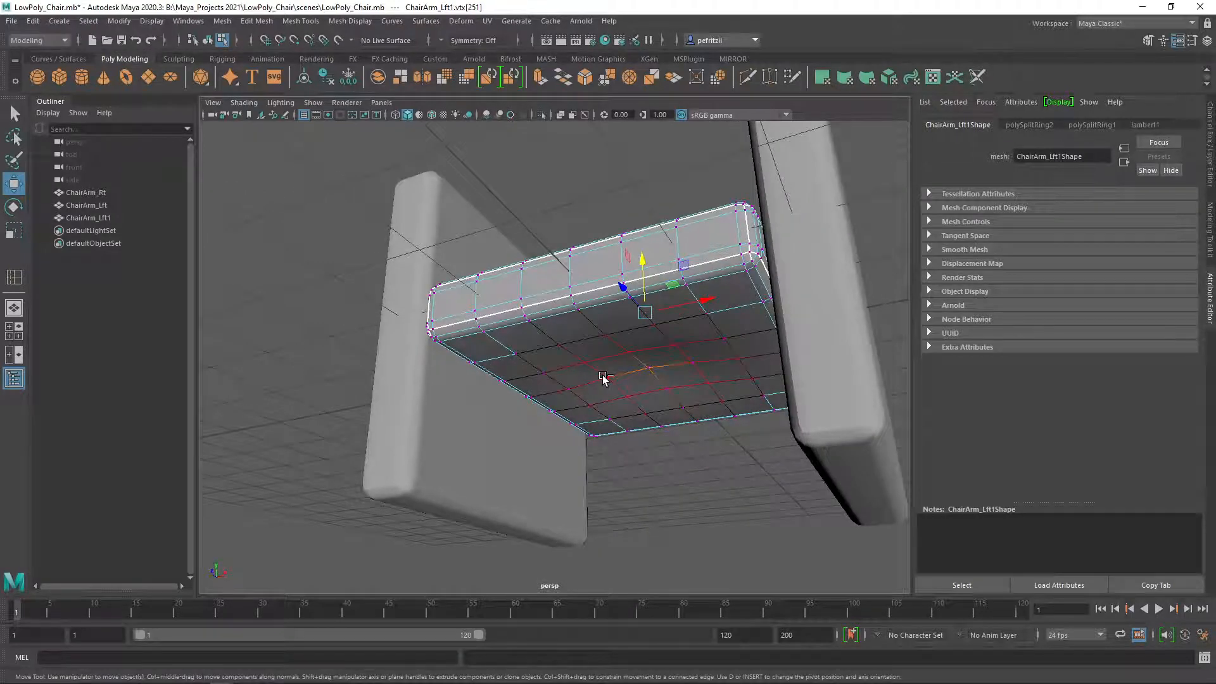
{"action": "key", "text": "ctrl+z"}
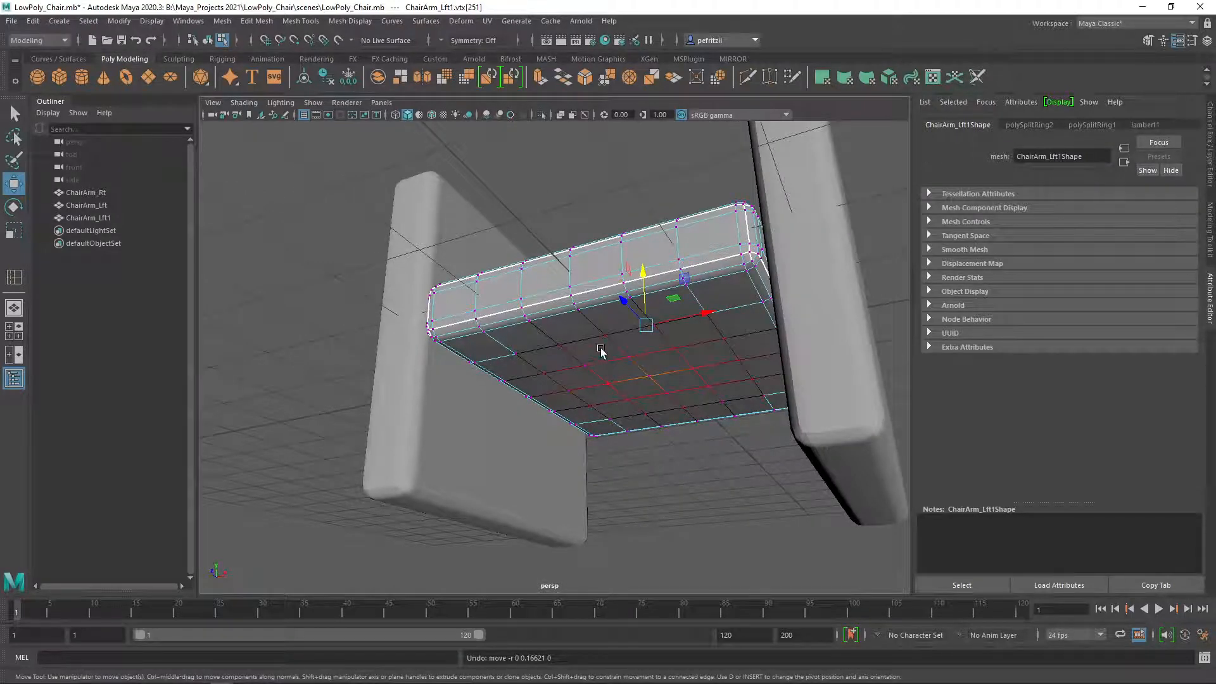
Step: Reselect the centre vertex of the seat's upper face and widen the soft selection falloff radius to about 2.37
{"action": "left_click_drag", "start_coordinate": [601, 351], "coordinate": [627, 353], "text": "alt"}
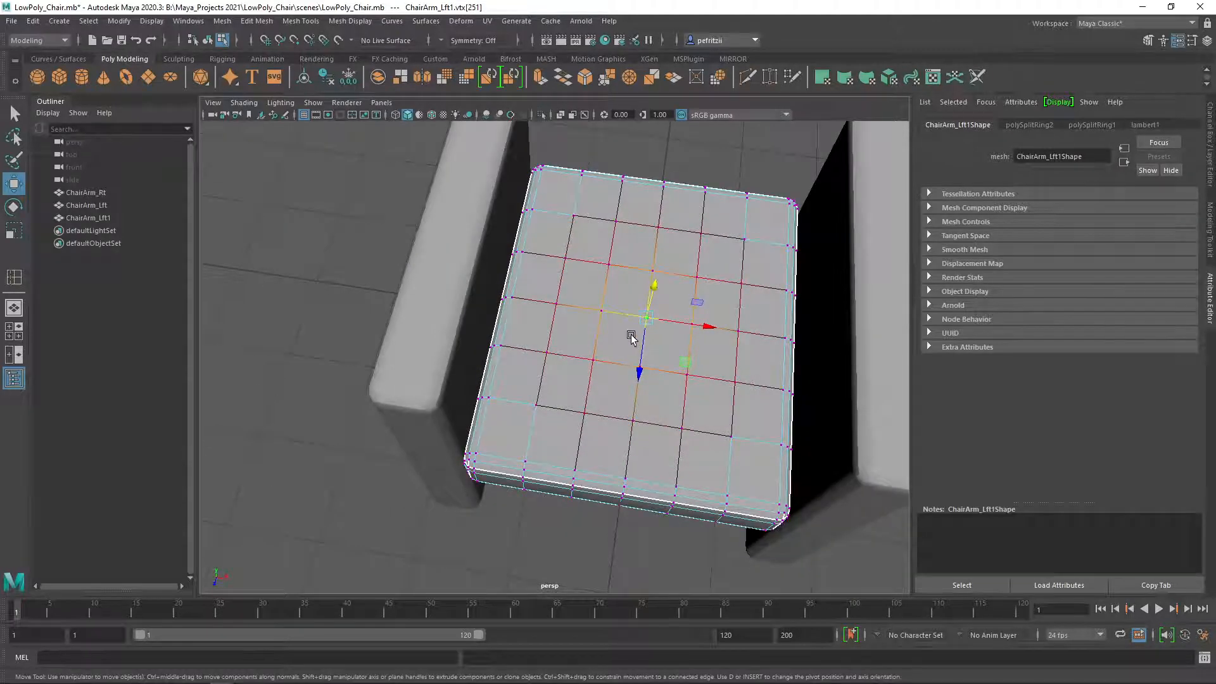
{"action": "left_click", "coordinate": [711, 168]}
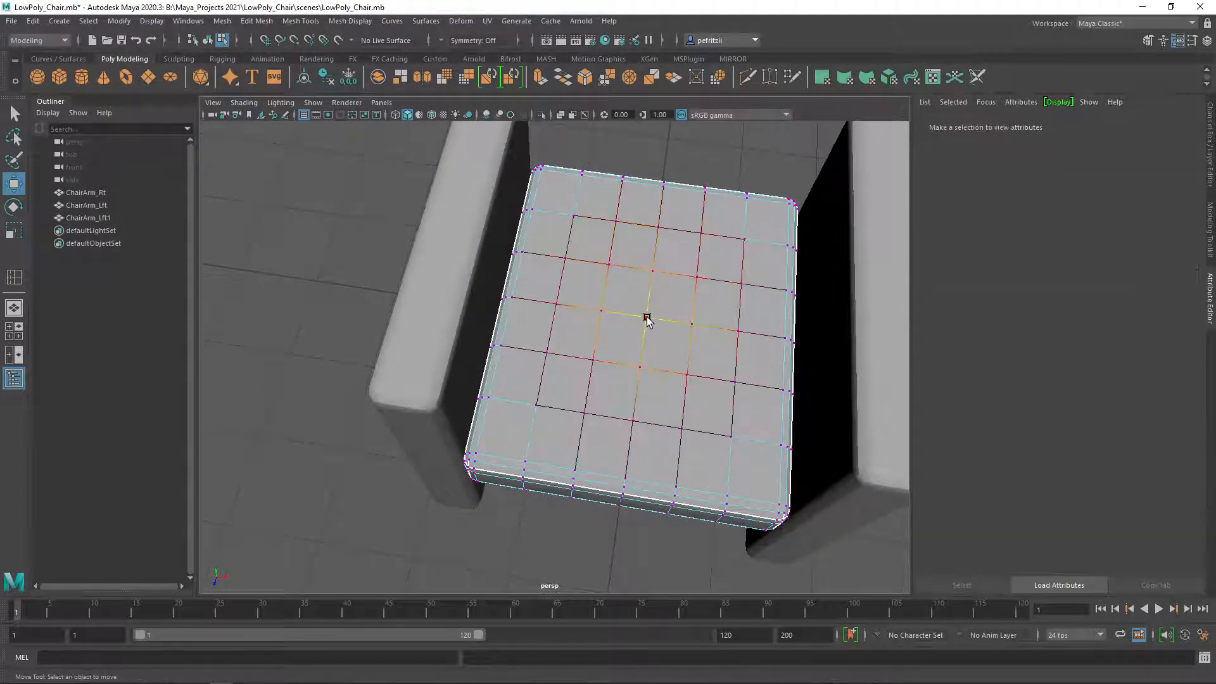
{"action": "left_click", "coordinate": [647, 319]}
{"action": "left_click_drag", "start_coordinate": [638, 456], "coordinate": [637, 426], "text": "alt"}
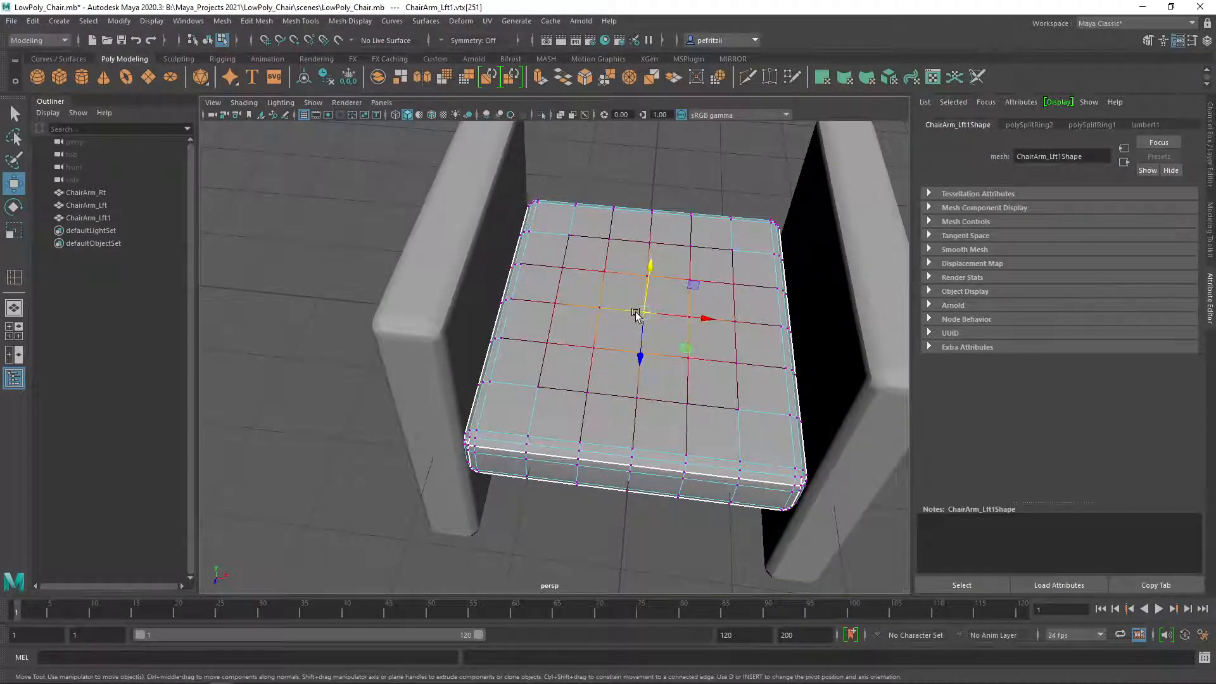
{"action": "left_click_drag", "start_coordinate": [639, 312], "coordinate": [700, 288]}
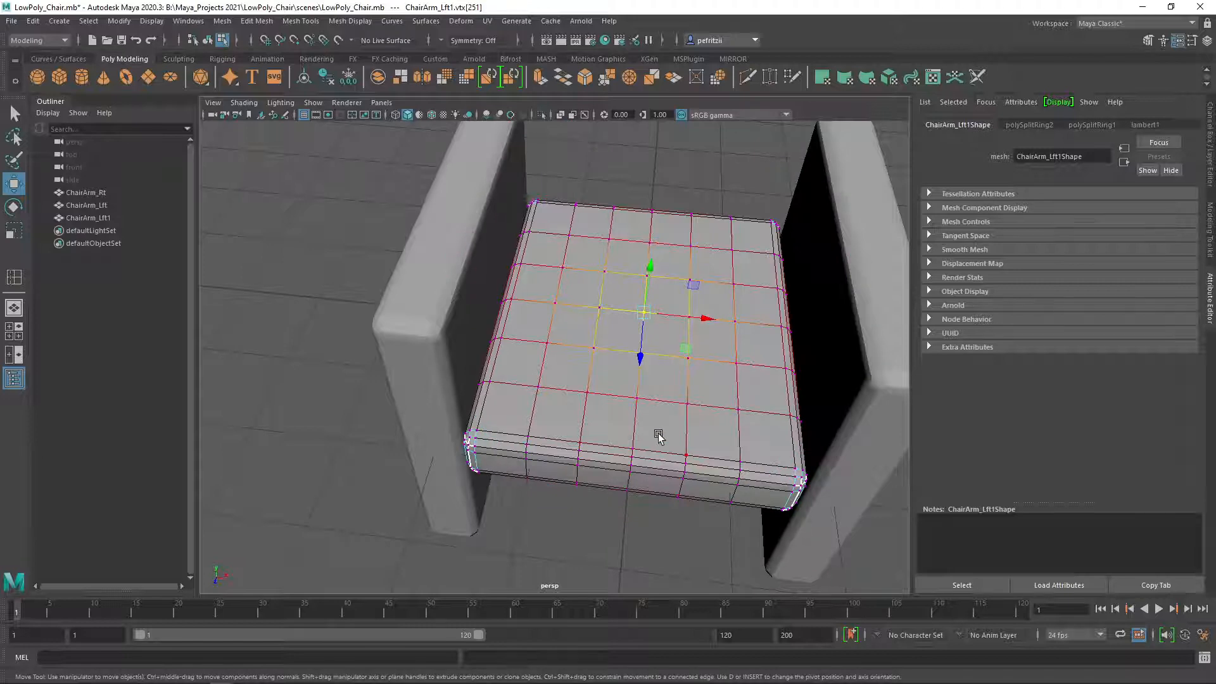
{"action": "left_click_drag", "start_coordinate": [601, 457], "coordinate": [586, 408], "text": "alt"}
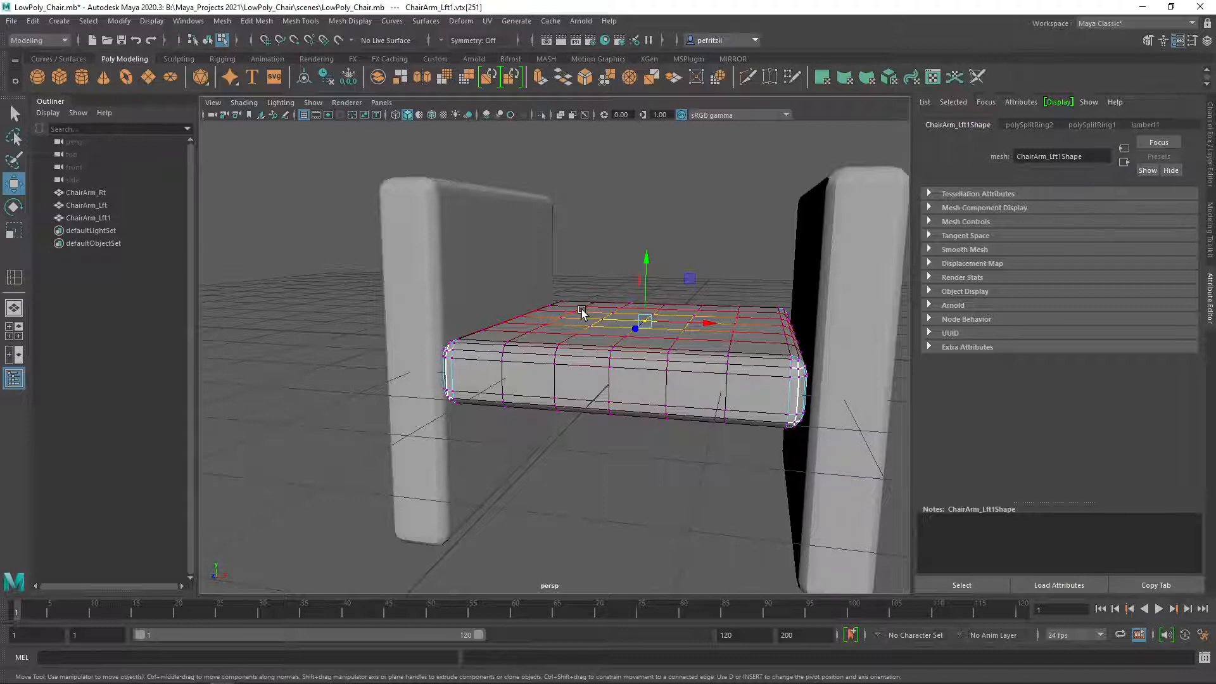
{"action": "mouse_move", "coordinate": [608, 382]}
{"action": "left_mouse_down", "text": "alt"}
{"action": "mouse_move", "coordinate": [602, 345]}
{"action": "mouse_move", "coordinate": [580, 331]}
{"action": "mouse_move", "coordinate": [559, 342]}
{"action": "mouse_move", "coordinate": [589, 377]}
{"action": "left_mouse_up", "text": "alt"}
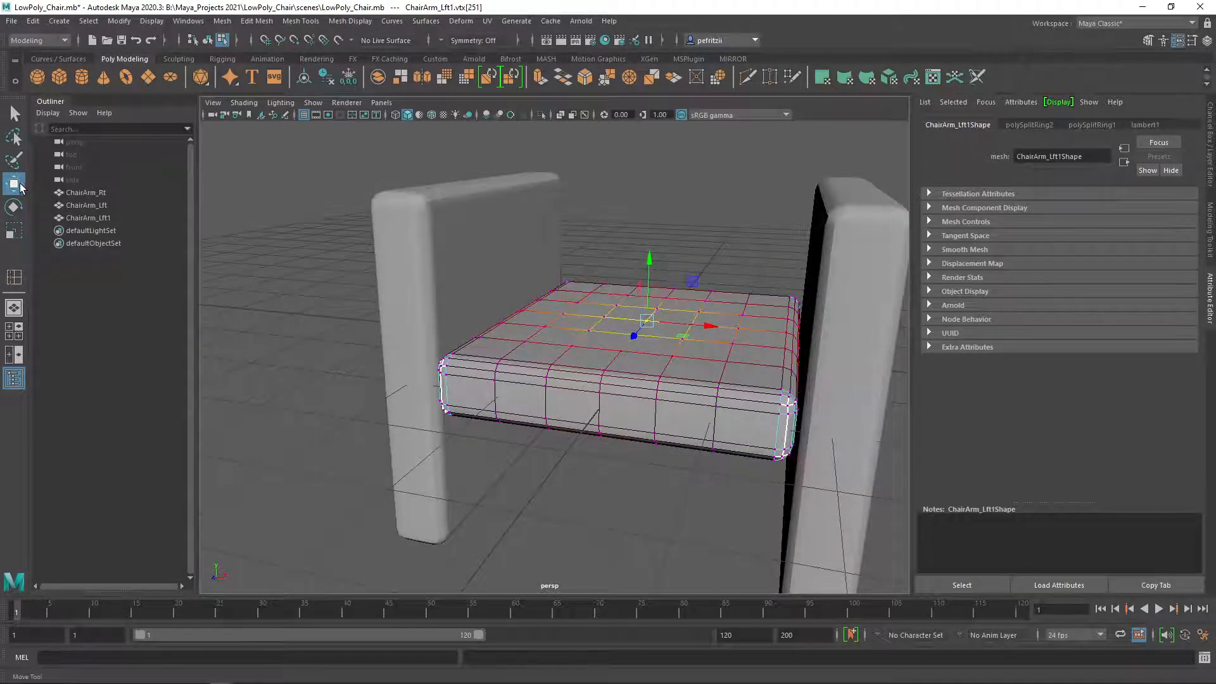
Step: In the Move tool's soft selection settings, try several falloff curve presets and apply the one with a flat start and smooth drop
{"action": "double_click", "coordinate": [14, 183]}
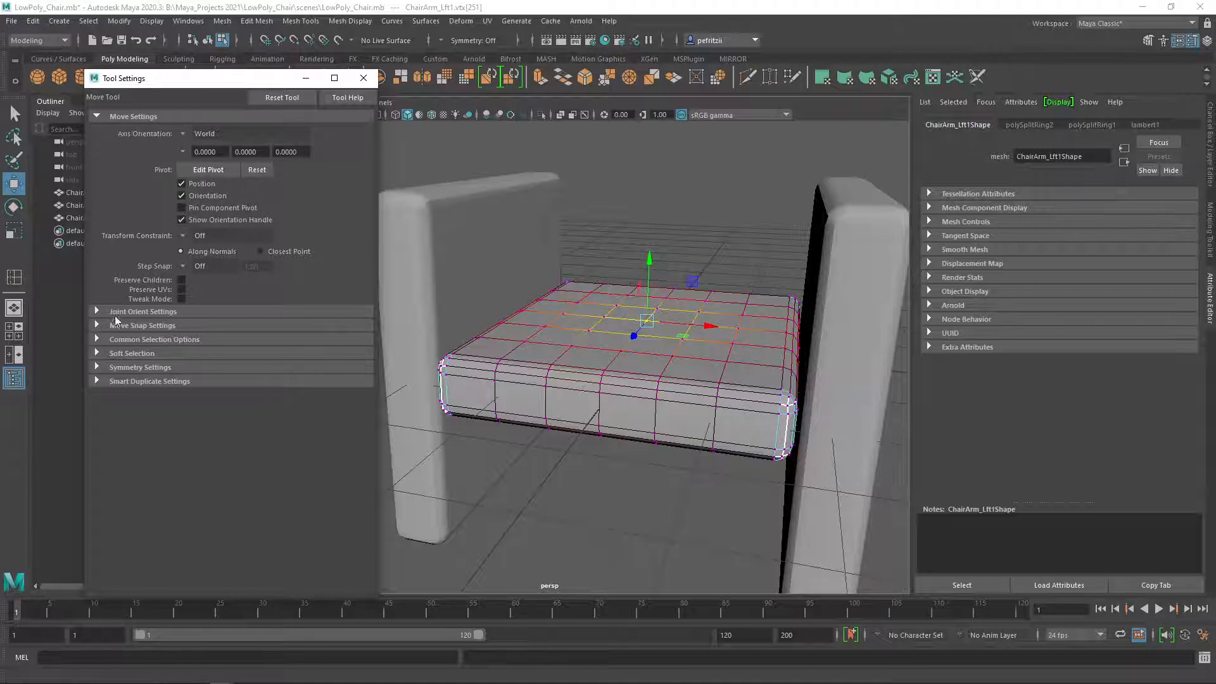
{"action": "left_click", "coordinate": [97, 354]}
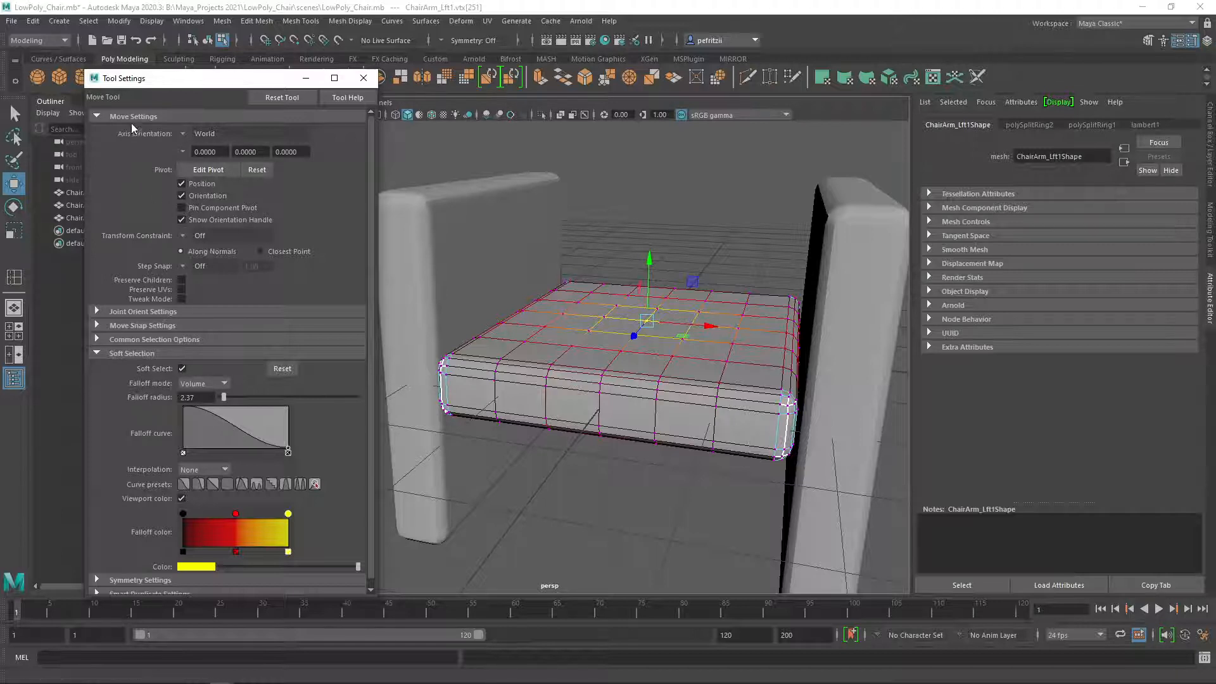
{"action": "scroll", "coordinate": [125, 380], "scroll_direction": "down", "scroll_amount": 1}
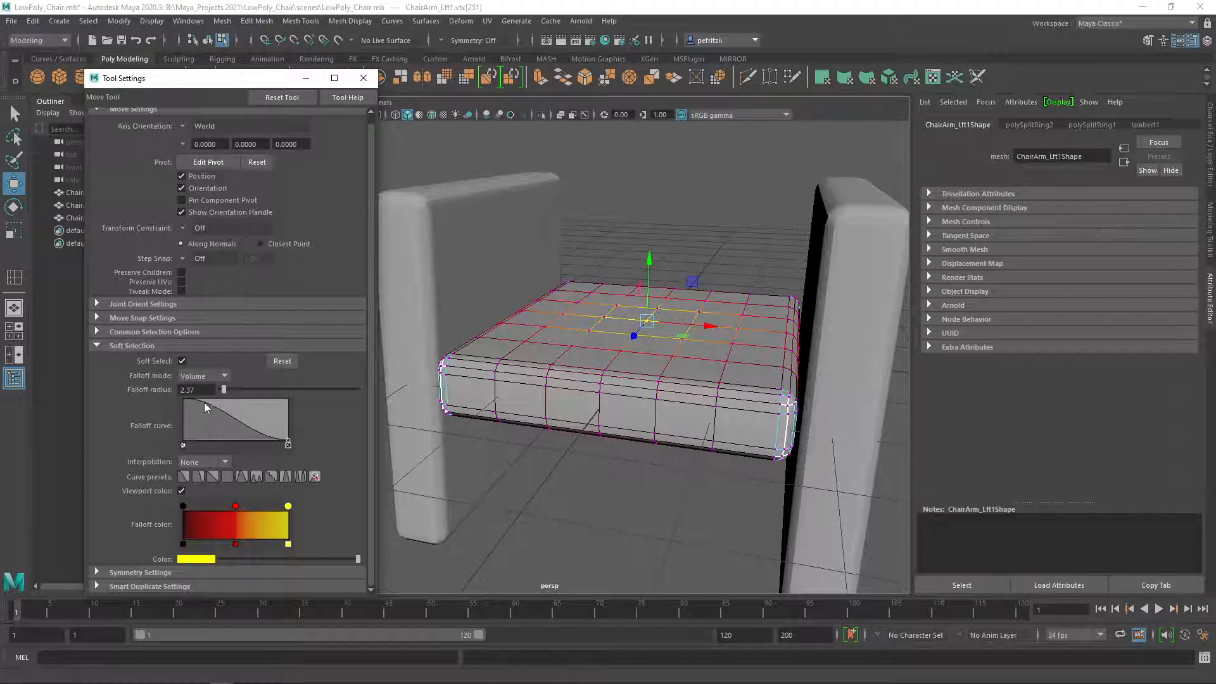
{"action": "left_click", "coordinate": [242, 477]}
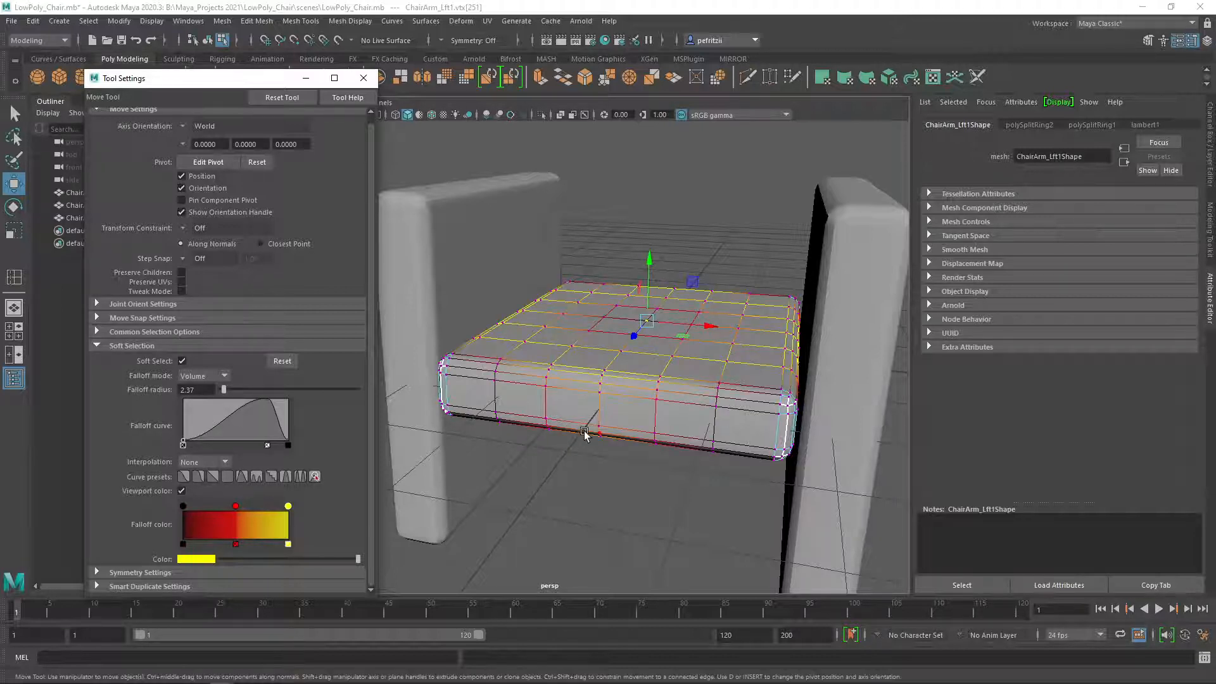
{"action": "left_click_drag", "start_coordinate": [551, 434], "coordinate": [555, 449], "text": "alt"}
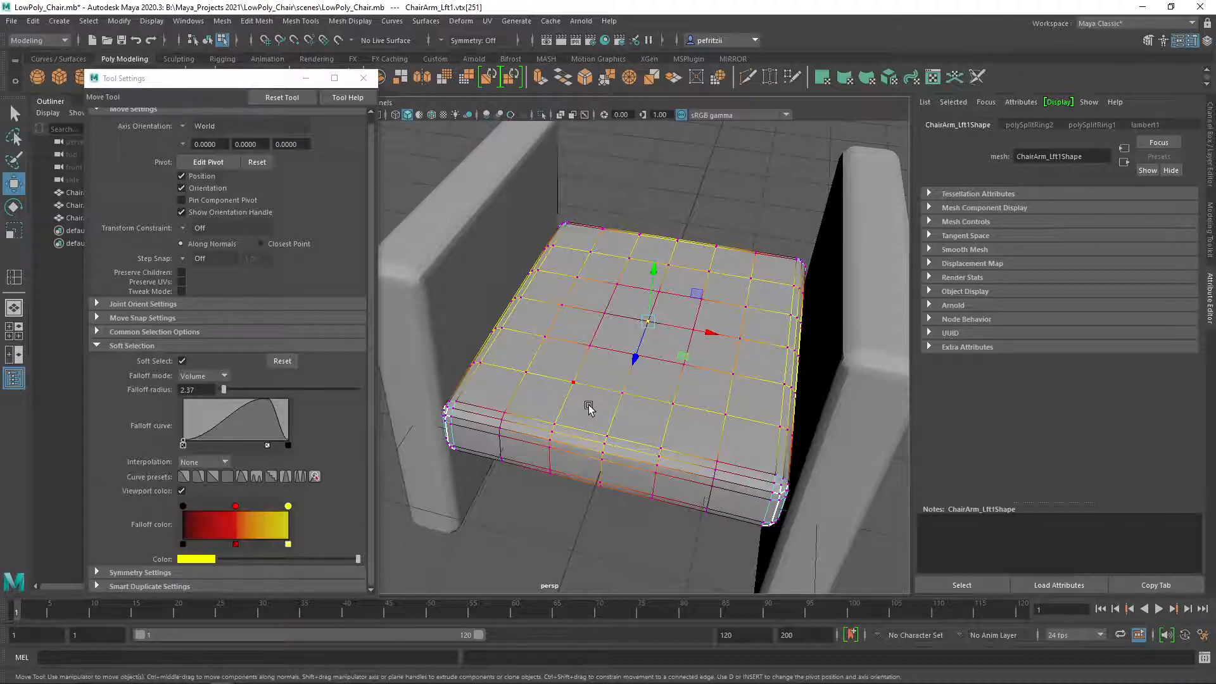
{"action": "left_click", "coordinate": [212, 476]}
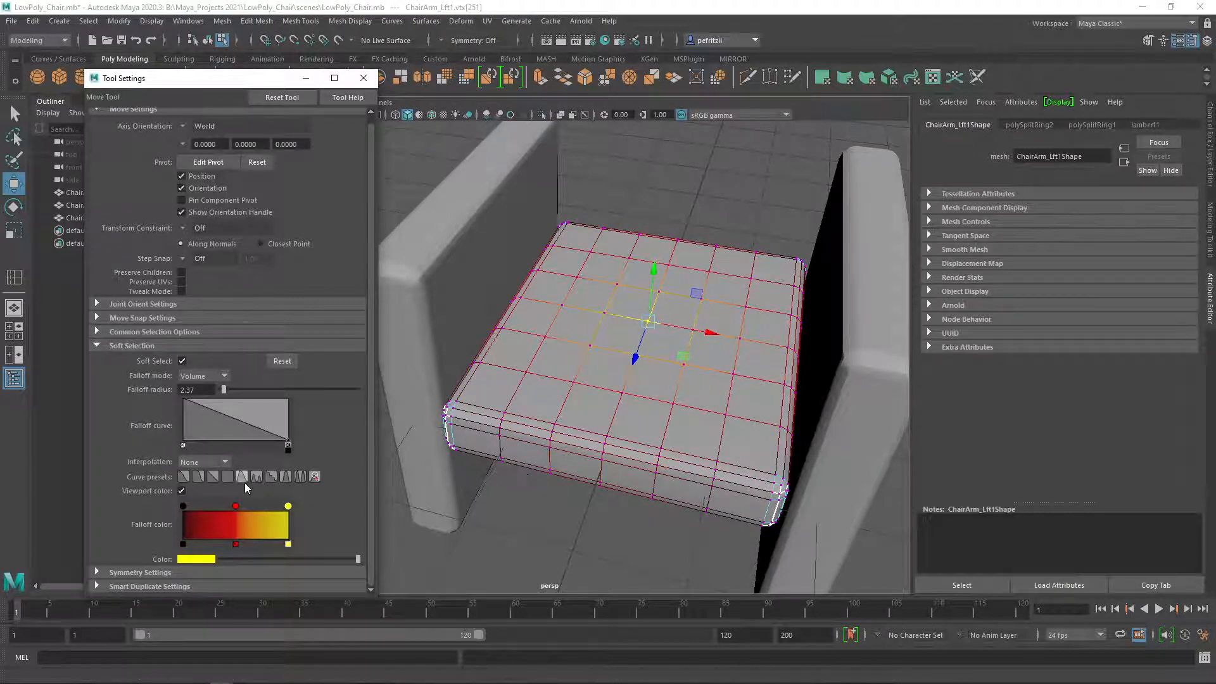
{"action": "left_click", "coordinate": [199, 476]}
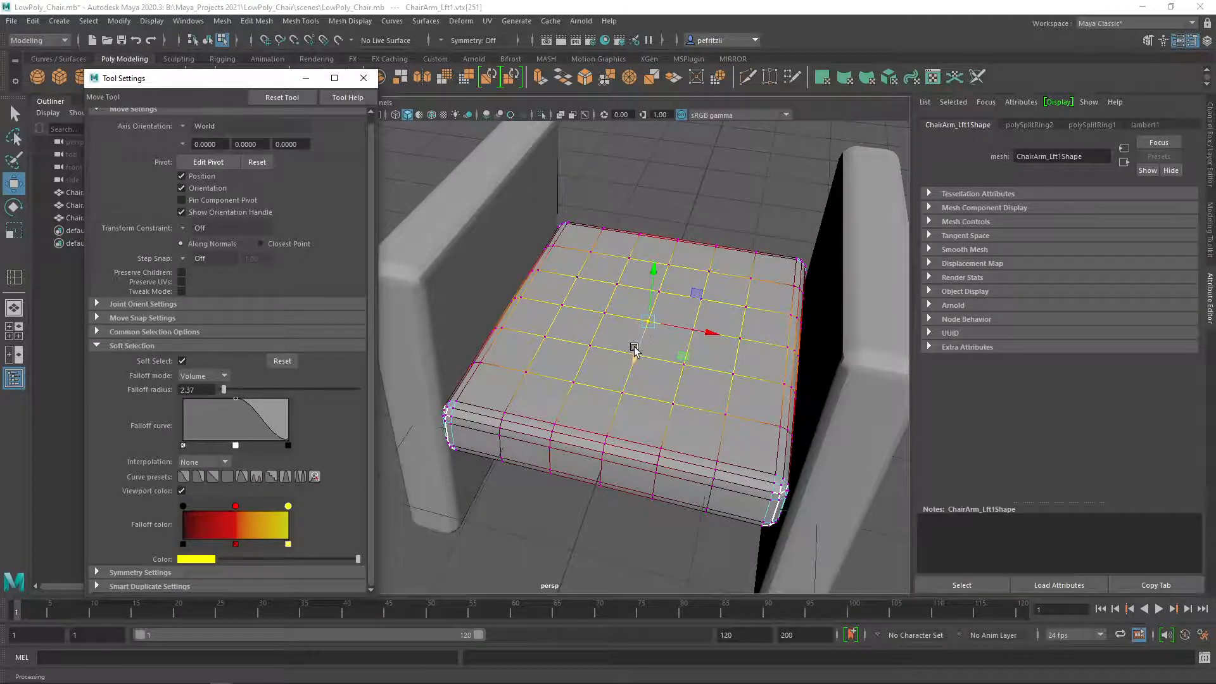
Step: Reduce the soft selection falloff radius to 1.46, checking the affected area on the seat's upper face
{"action": "key", "text": "b"}
{"action": "middle_click_drag", "start_coordinate": [646, 336], "coordinate": [589, 347]}
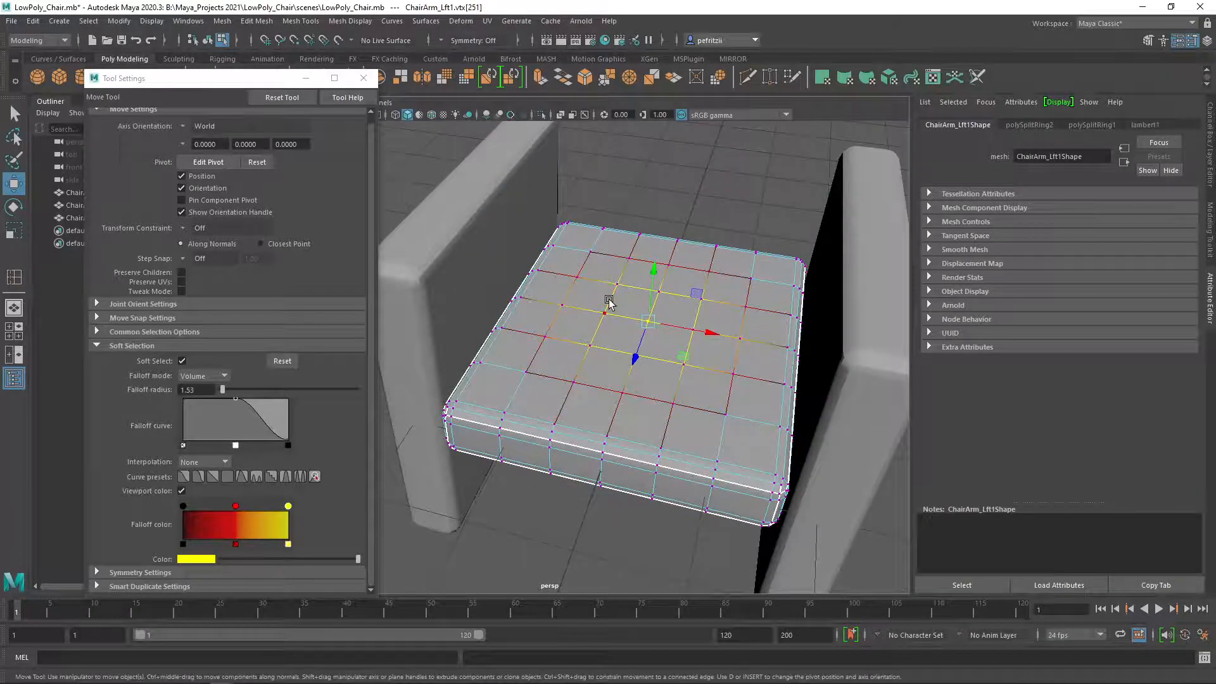
{"action": "left_click_drag", "start_coordinate": [610, 294], "coordinate": [635, 350], "text": "alt"}
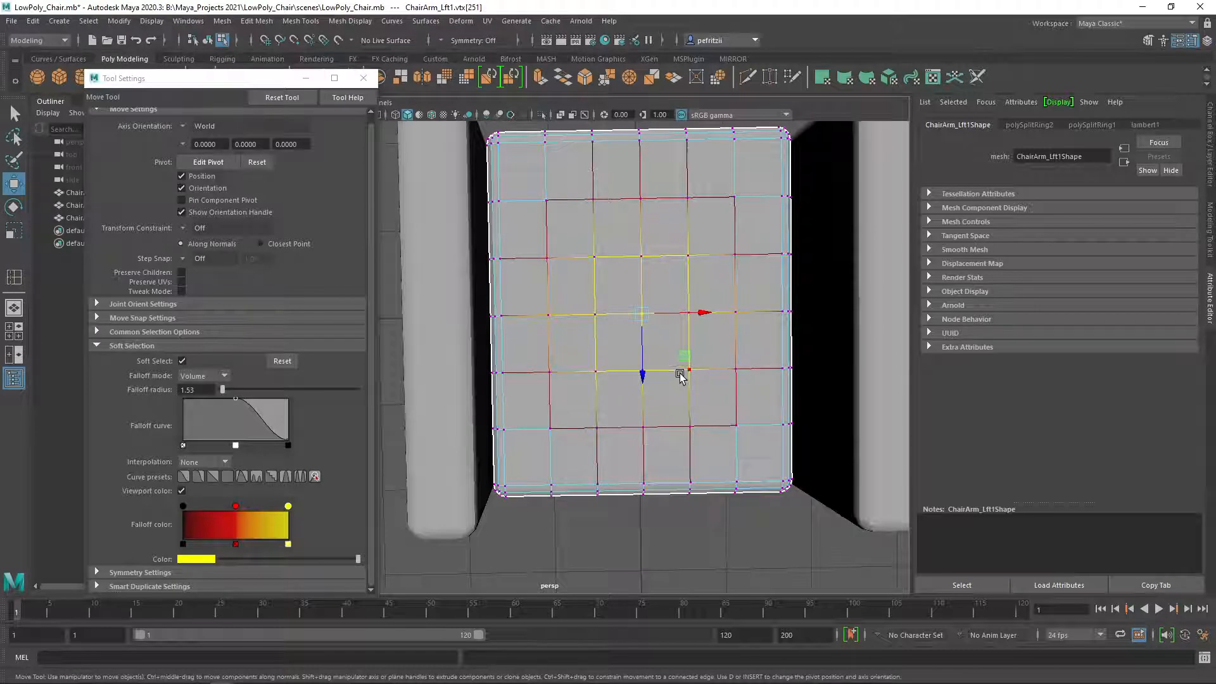
{"action": "key", "text": "b"}
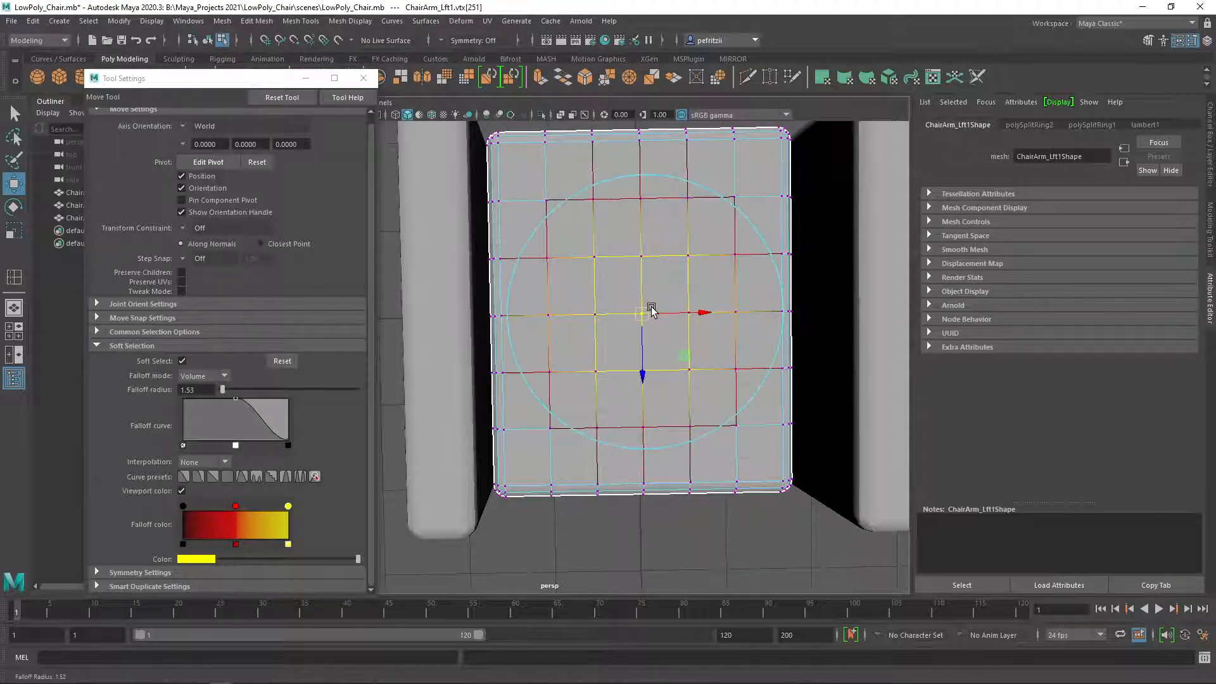
{"action": "left_click_drag", "start_coordinate": [650, 309], "coordinate": [647, 312]}
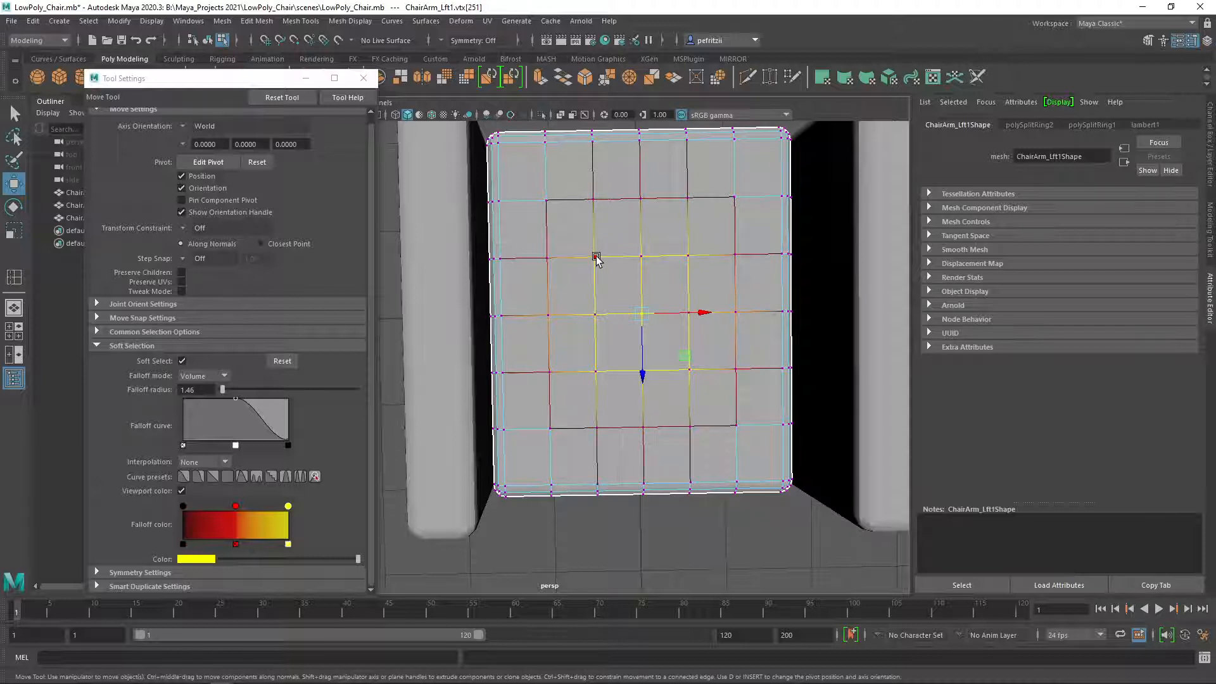
Step: Select the ring of vertices surrounding the centre point on the seat's upper face
{"action": "left_click", "coordinate": [642, 257]}
{"action": "left_click", "coordinate": [643, 371], "text": "shift"}
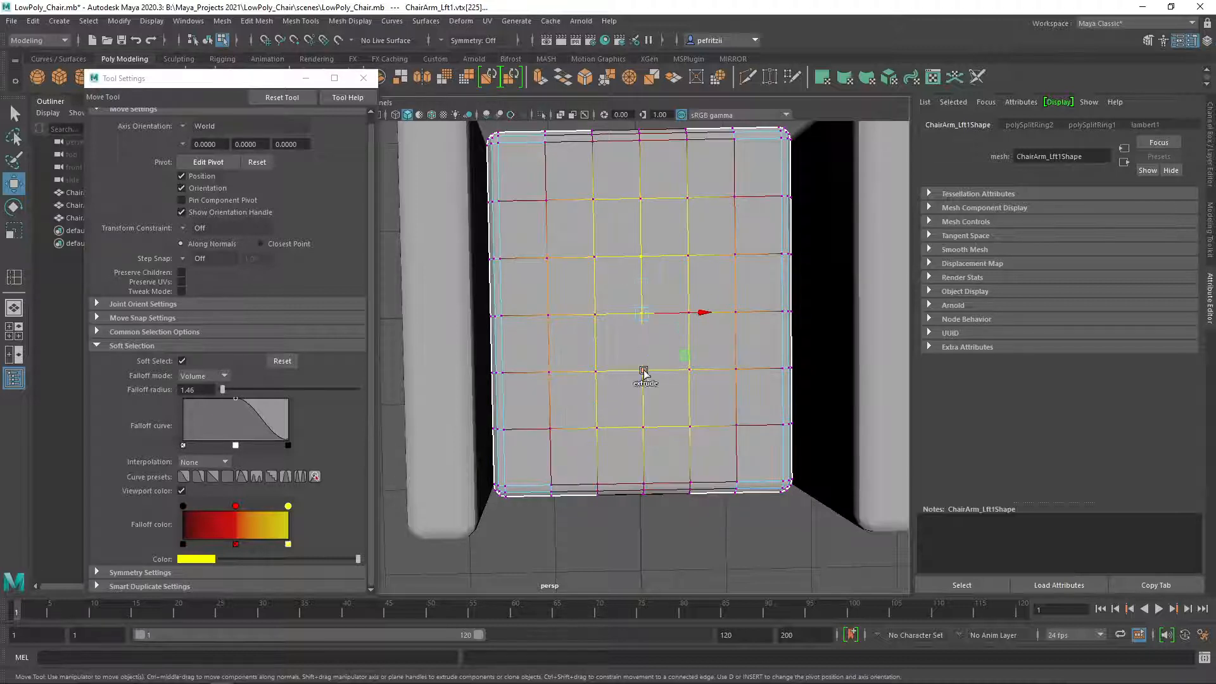
{"action": "left_click", "coordinate": [595, 315], "text": "shift"}
{"action": "left_click", "coordinate": [695, 314], "text": "shift"}
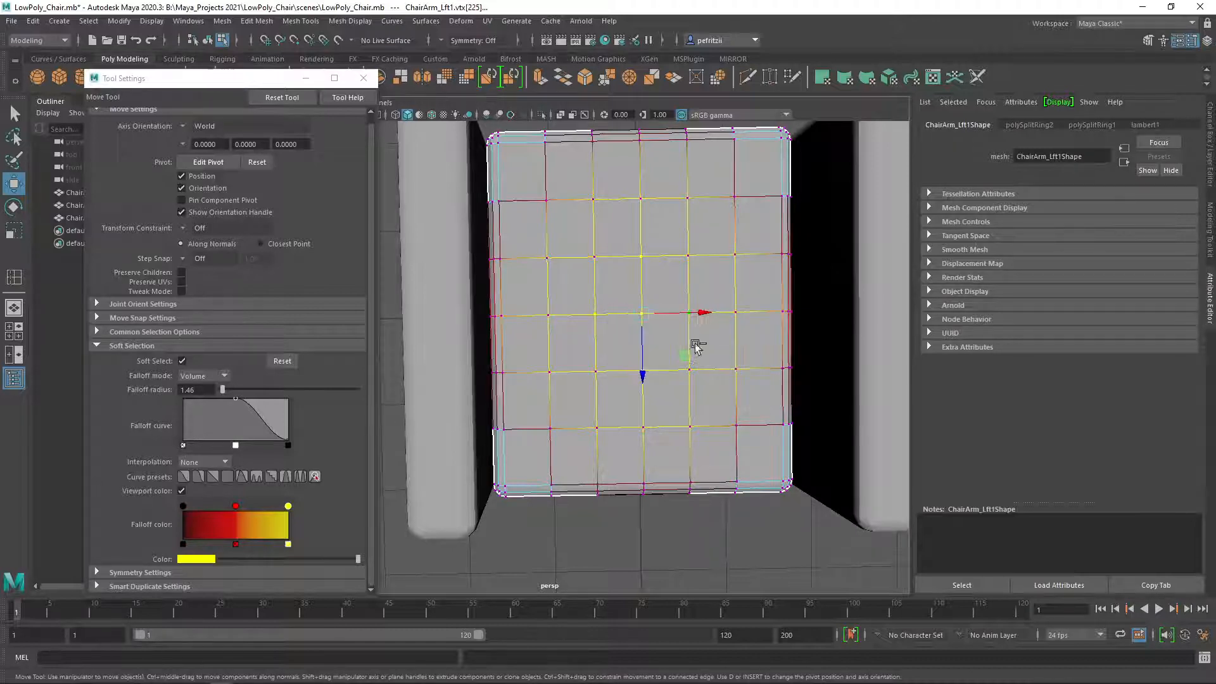
{"action": "left_click_drag", "start_coordinate": [689, 433], "coordinate": [673, 363], "text": "alt"}
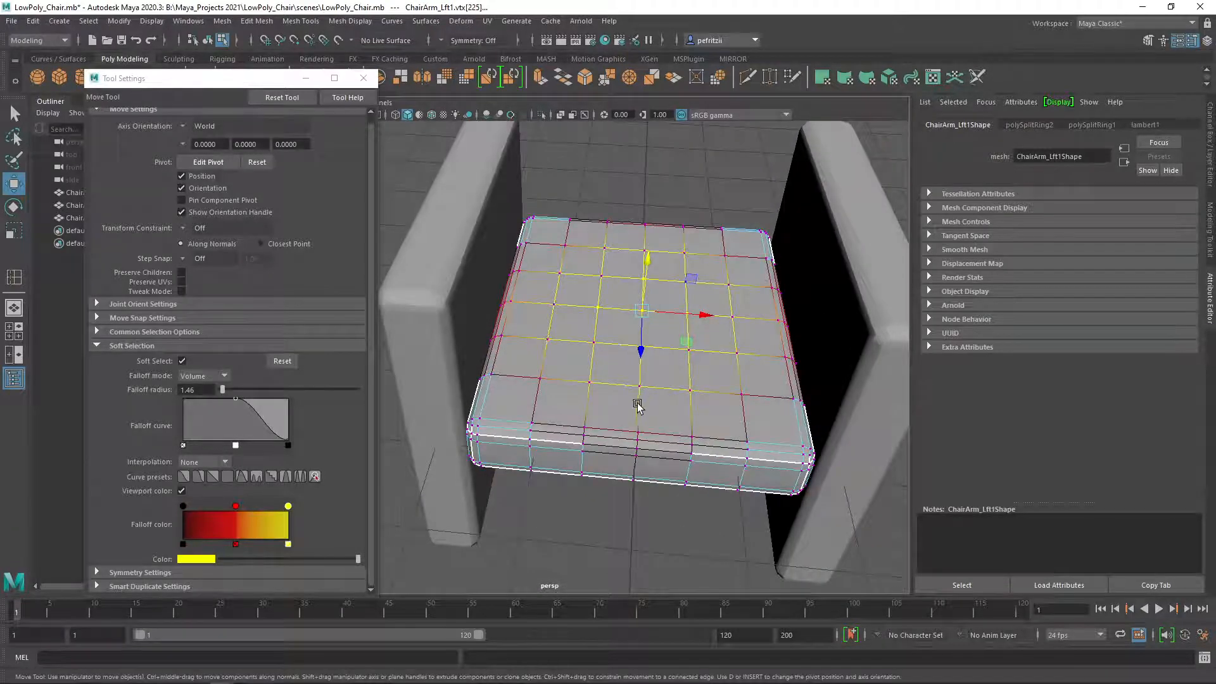
{"action": "left_click_drag", "start_coordinate": [588, 390], "coordinate": [586, 347], "text": "alt"}
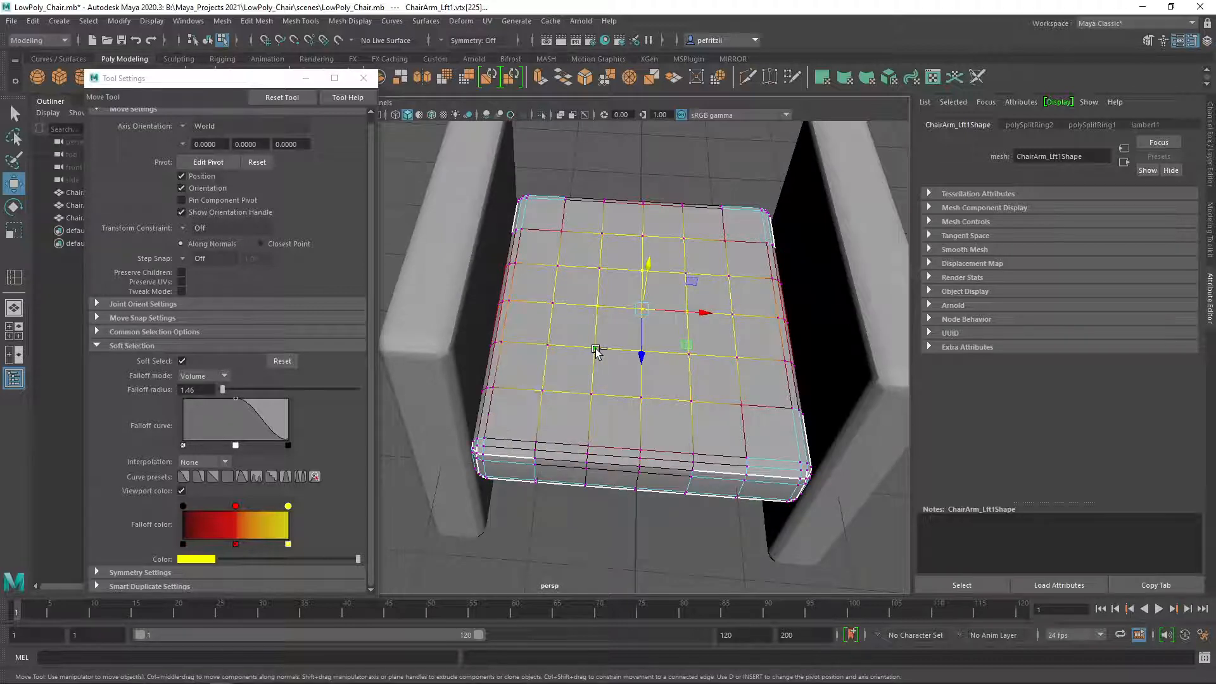
{"action": "left_click", "coordinate": [685, 268], "text": "shift"}
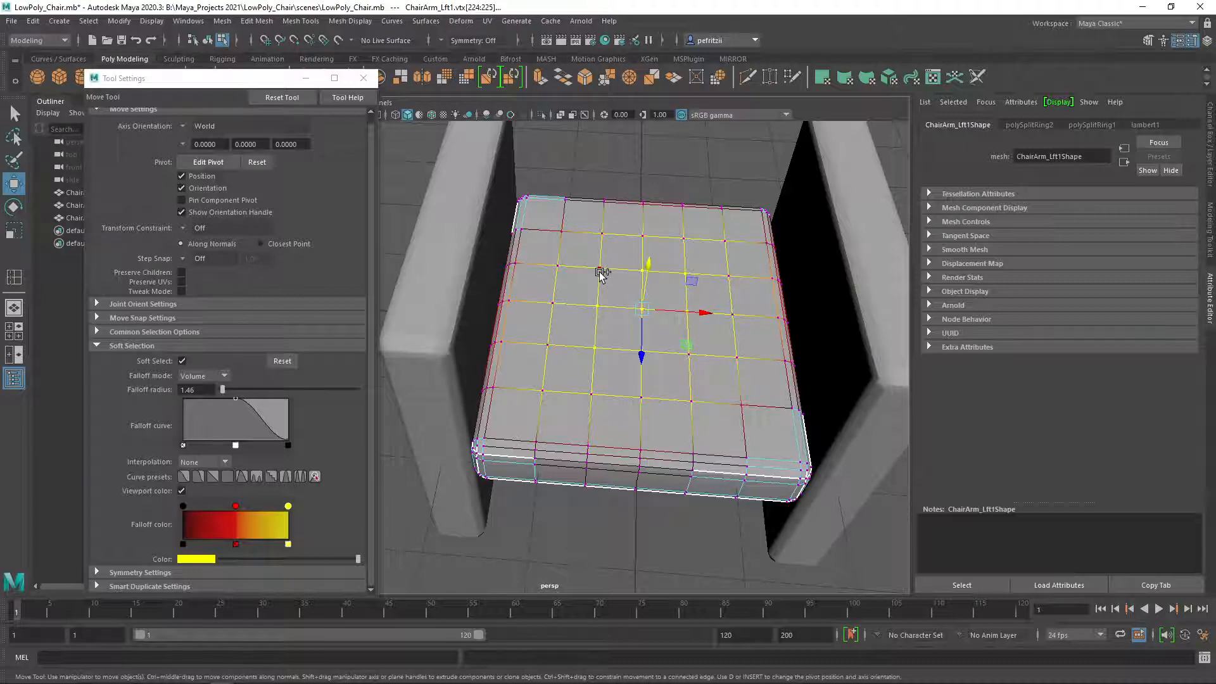
{"action": "left_click", "coordinate": [600, 271], "text": "shift"}
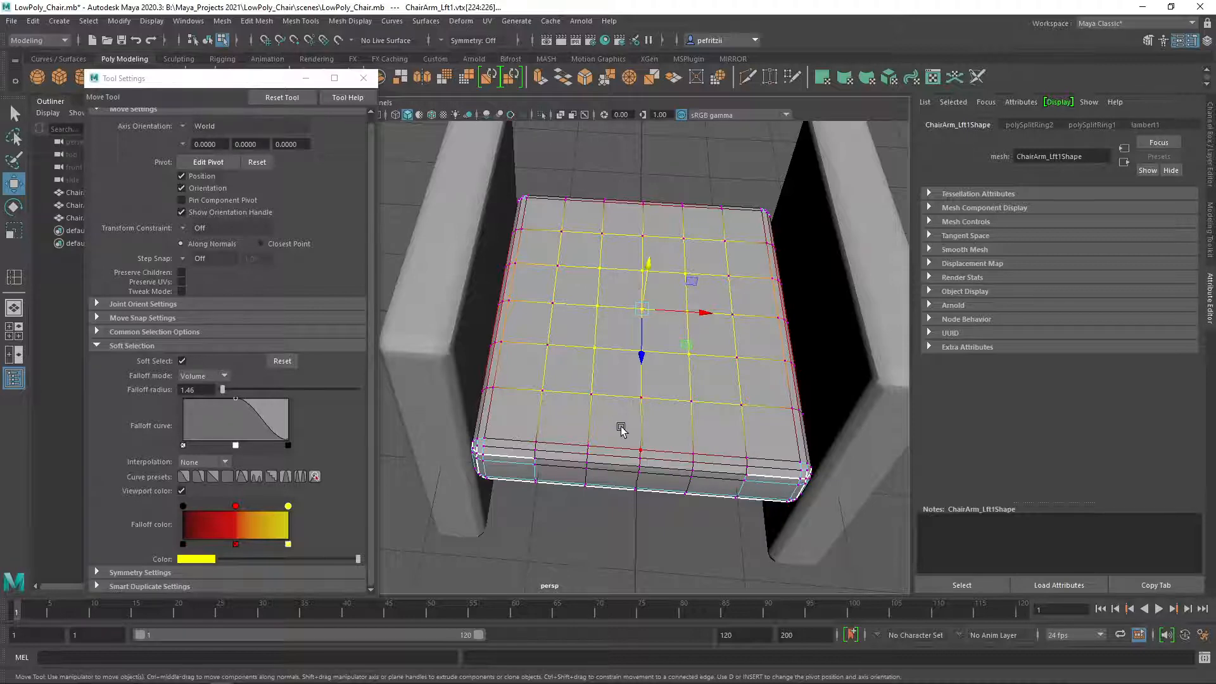
Step: Try scaling the soft-selected vertices along the seat's thickness with the Scale tool, check the underside and undo the change
{"action": "left_click_drag", "start_coordinate": [624, 451], "coordinate": [599, 391], "text": "alt"}
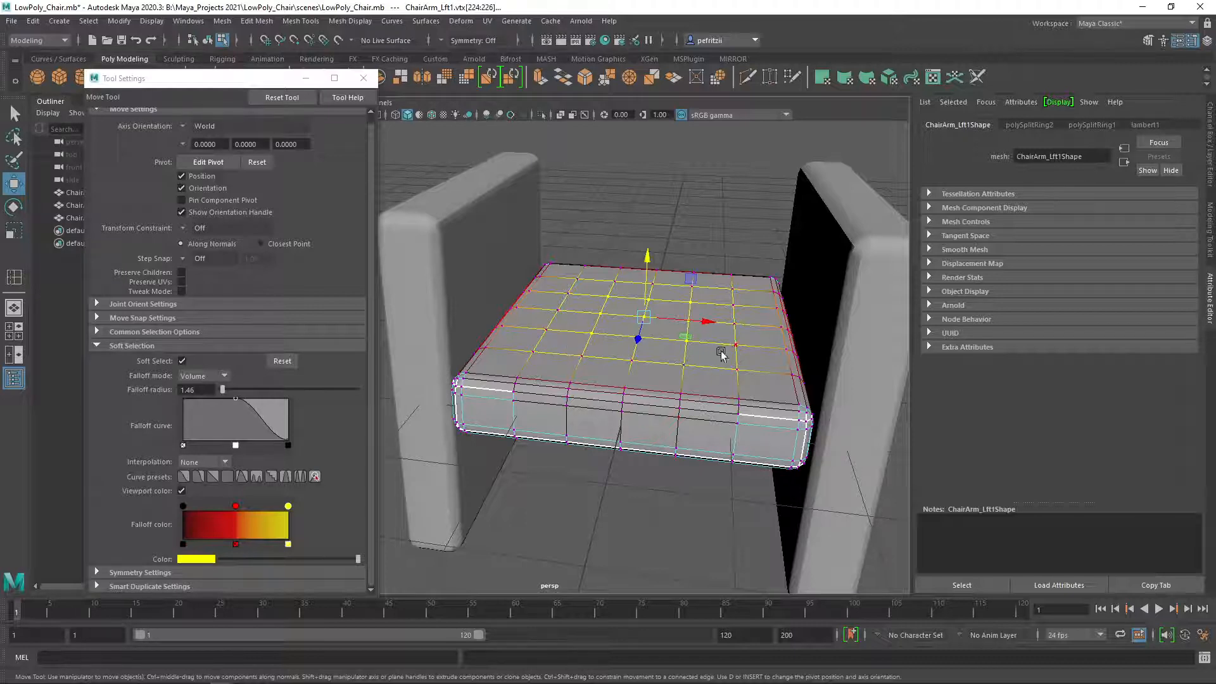
{"action": "left_click_drag", "start_coordinate": [627, 411], "coordinate": [668, 390], "text": "alt"}
{"action": "key", "text": "r"}
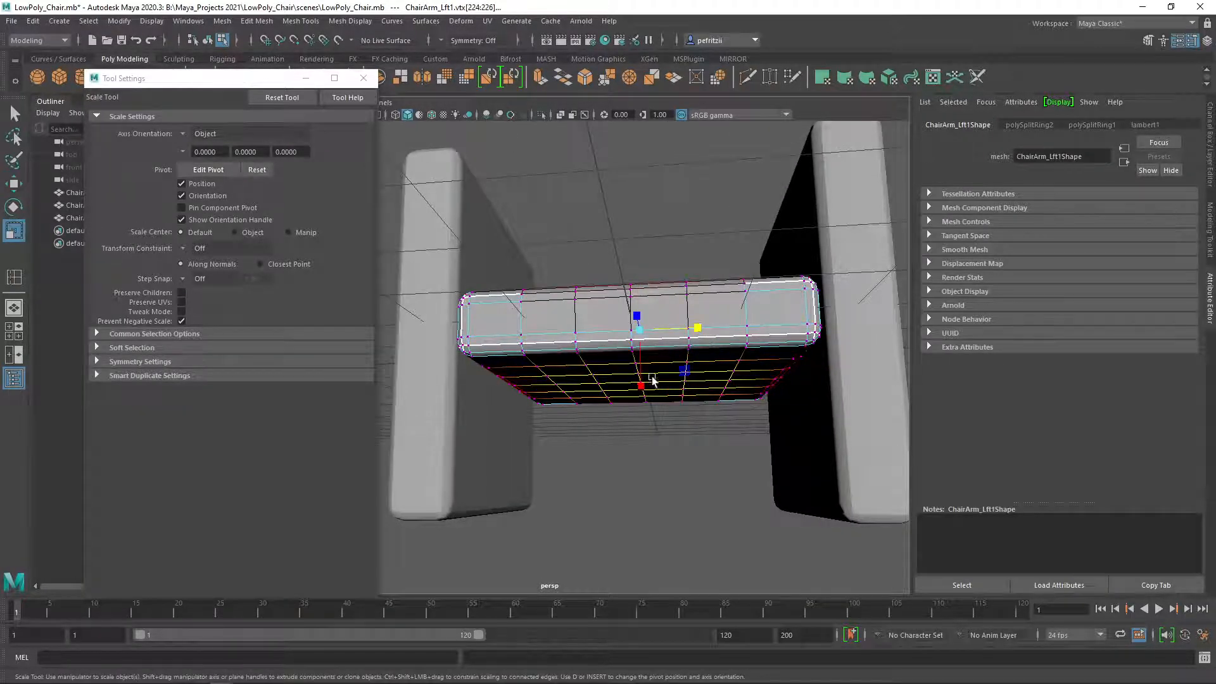
{"action": "mouse_move", "coordinate": [652, 411]}
{"action": "left_mouse_down", "text": "alt"}
{"action": "mouse_move", "coordinate": [635, 443]}
{"action": "mouse_move", "coordinate": [652, 402]}
{"action": "mouse_move", "coordinate": [633, 446]}
{"action": "mouse_move", "coordinate": [652, 399]}
{"action": "mouse_move", "coordinate": [642, 379]}
{"action": "mouse_move", "coordinate": [639, 405]}
{"action": "left_mouse_up", "text": "alt"}
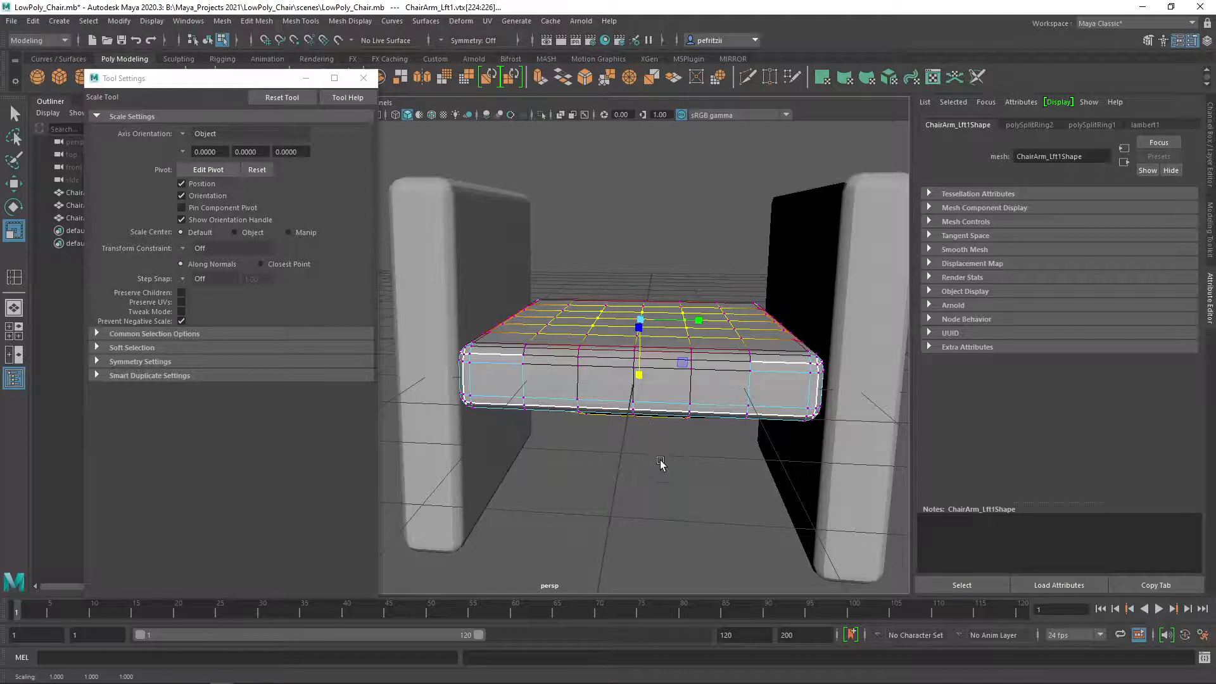
{"action": "left_click_drag", "start_coordinate": [663, 461], "coordinate": [626, 416], "text": "alt"}
{"action": "key", "text": "ctrl+z"}
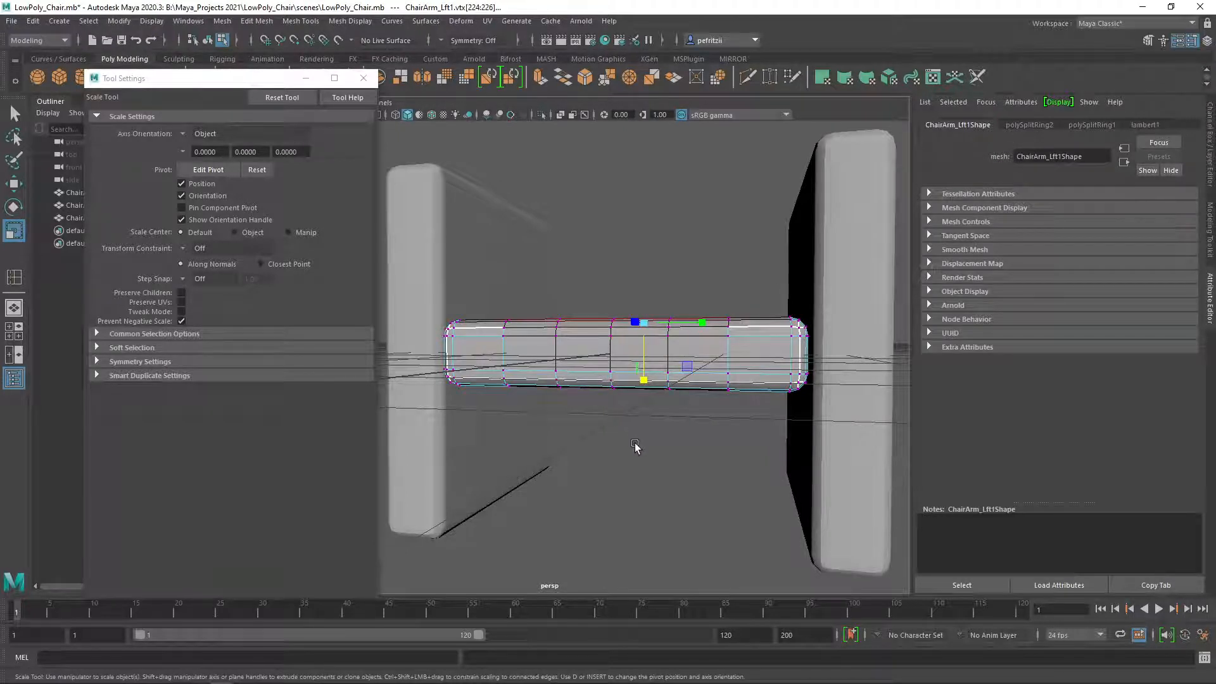
Step: Try scaling the soft-selected vertices about 1.066 along the seat's thickness, switch the axis orientation to World, and undo the scaling
{"action": "left_click_drag", "start_coordinate": [640, 454], "coordinate": [640, 450], "text": "alt"}
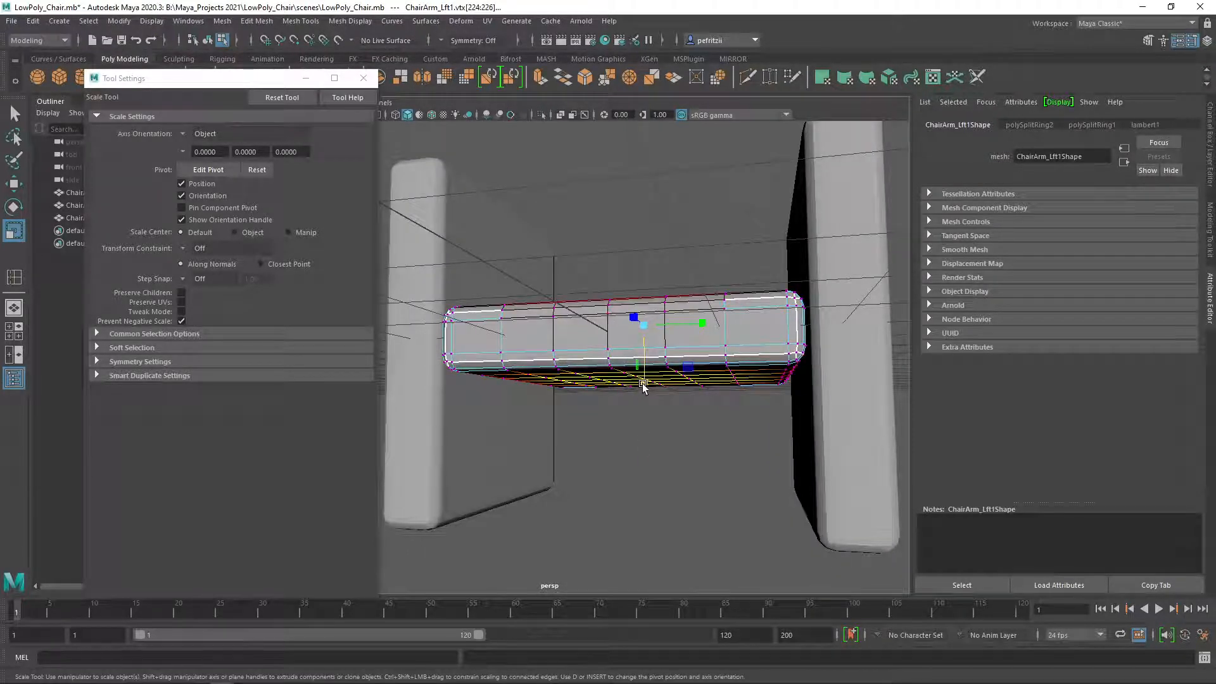
{"action": "left_click_drag", "start_coordinate": [643, 382], "coordinate": [642, 386]}
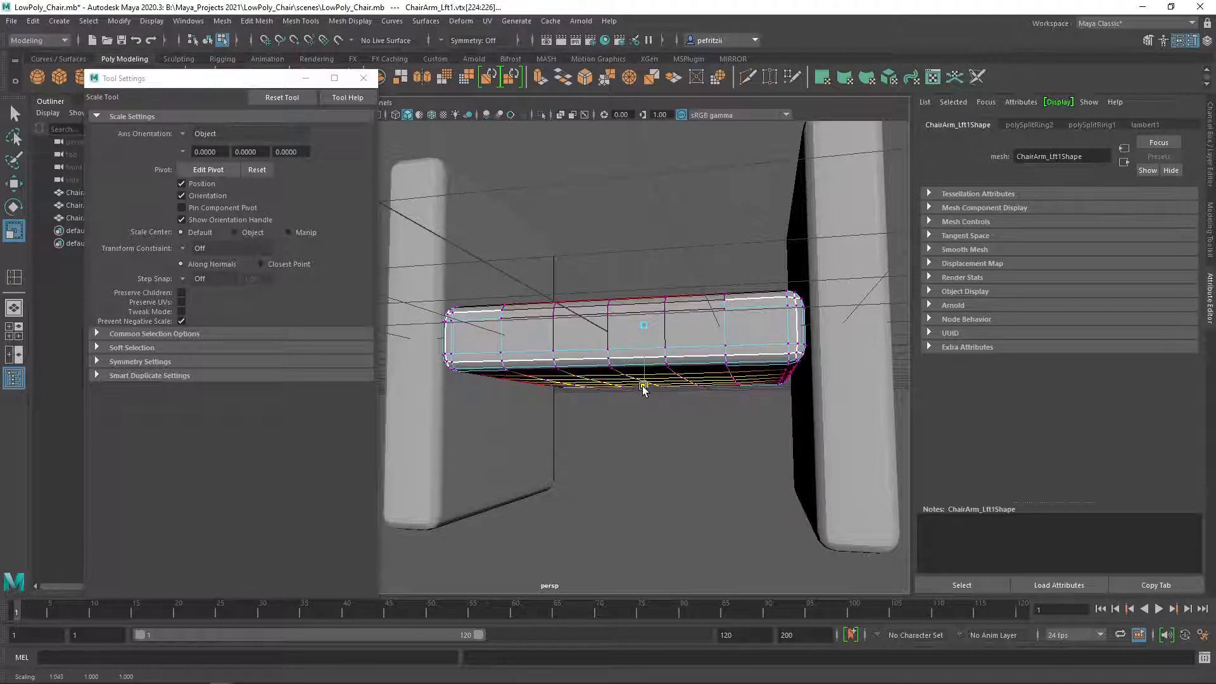
{"action": "left_click_drag", "start_coordinate": [643, 385], "coordinate": [643, 387]}
{"action": "left_click_drag", "start_coordinate": [598, 457], "coordinate": [587, 430], "text": "alt"}
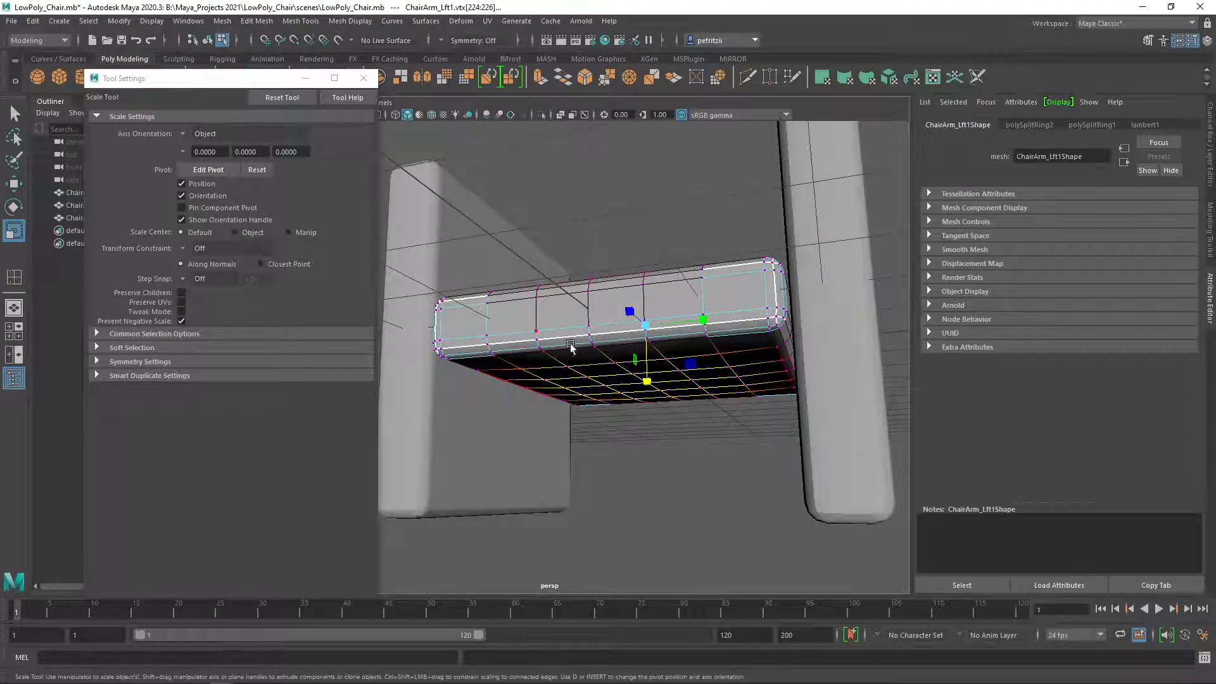
{"action": "mouse_move", "coordinate": [674, 440]}
{"action": "left_mouse_down", "text": "alt"}
{"action": "mouse_move", "coordinate": [686, 429]}
{"action": "mouse_move", "coordinate": [695, 442]}
{"action": "left_mouse_up", "text": "alt"}
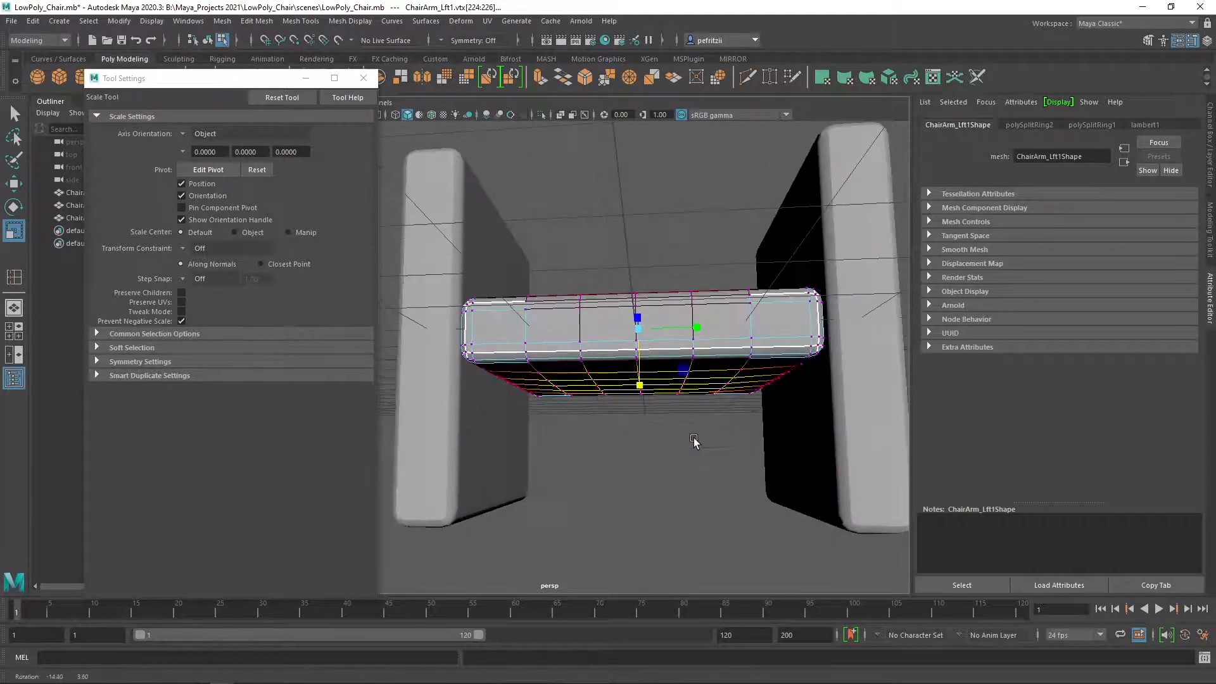
{"action": "left_click", "coordinate": [183, 132]}
{"action": "left_click", "coordinate": [213, 152]}
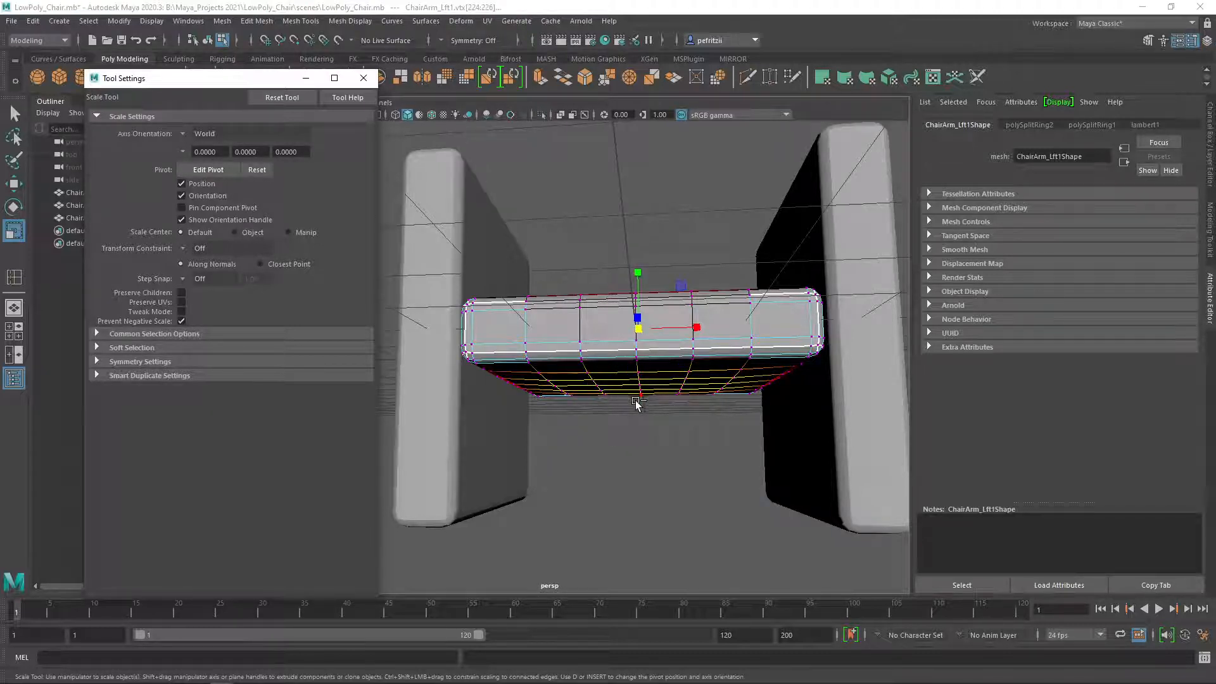
{"action": "key", "text": "ctrl+z"}
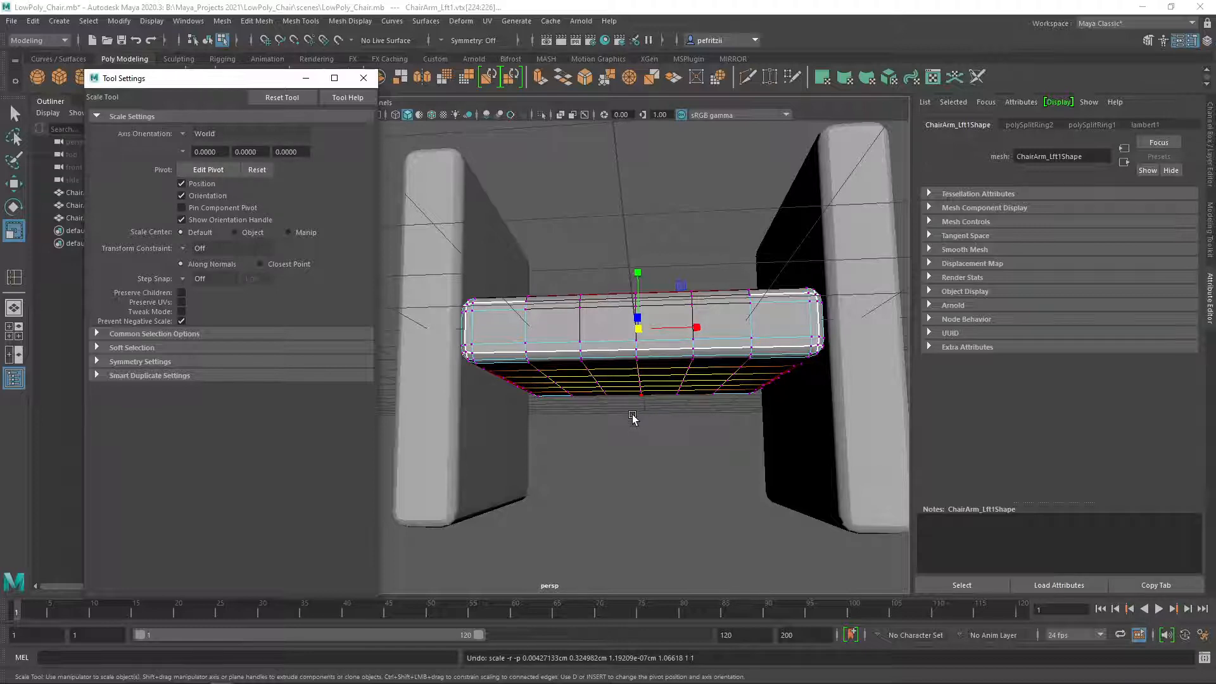
Step: Set the Scale tool's axis orientation to Object and scale the soft-selected vertices along the seat's thickness to puff up its upper face
{"action": "left_click_drag", "start_coordinate": [635, 408], "coordinate": [603, 435], "text": "alt"}
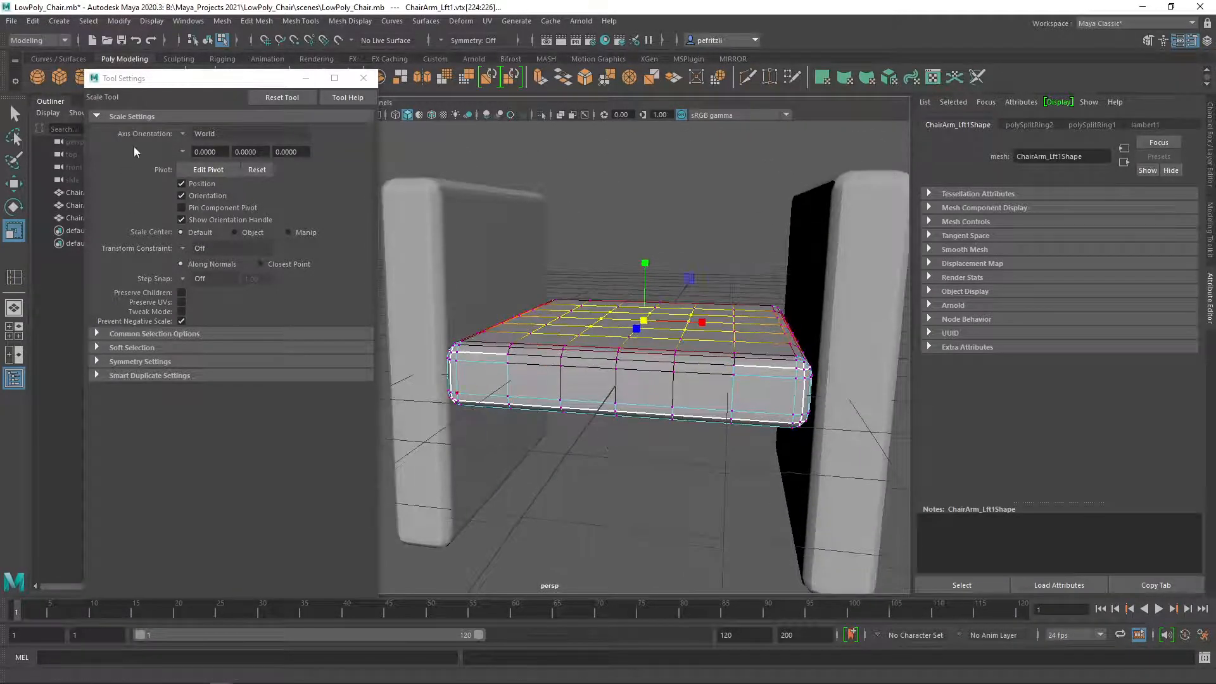
{"action": "left_click", "coordinate": [181, 135]}
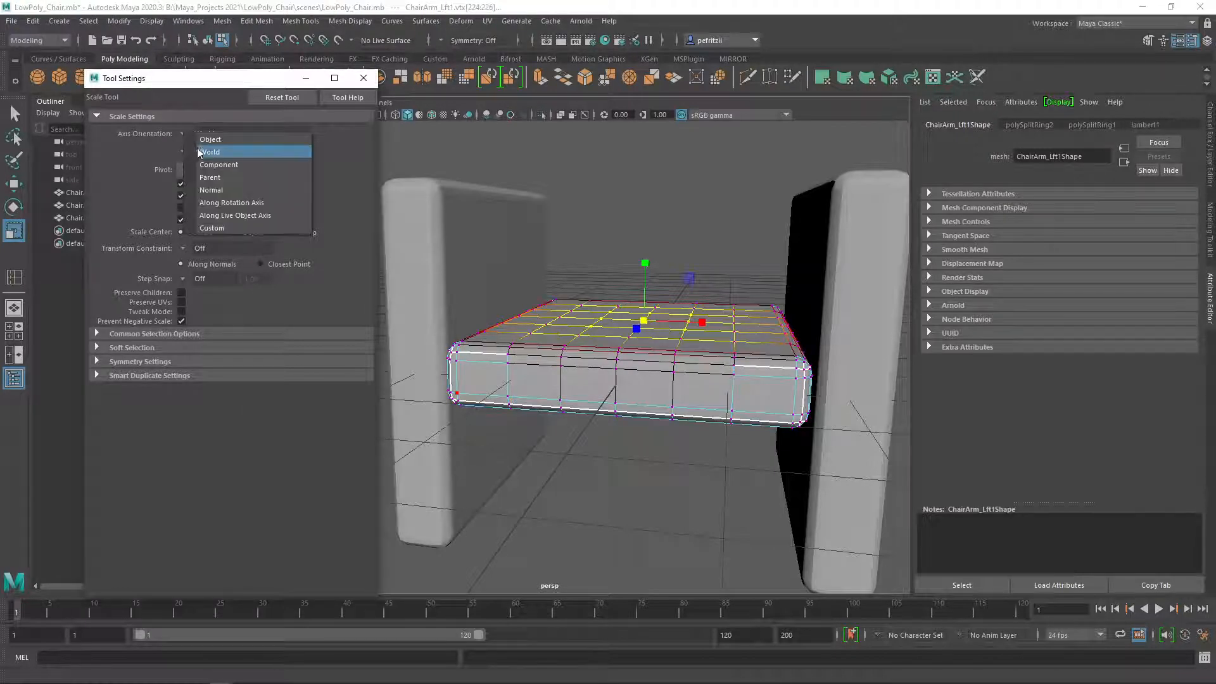
{"action": "left_click", "coordinate": [204, 138]}
{"action": "left_click_drag", "start_coordinate": [646, 431], "coordinate": [640, 342], "text": "alt"}
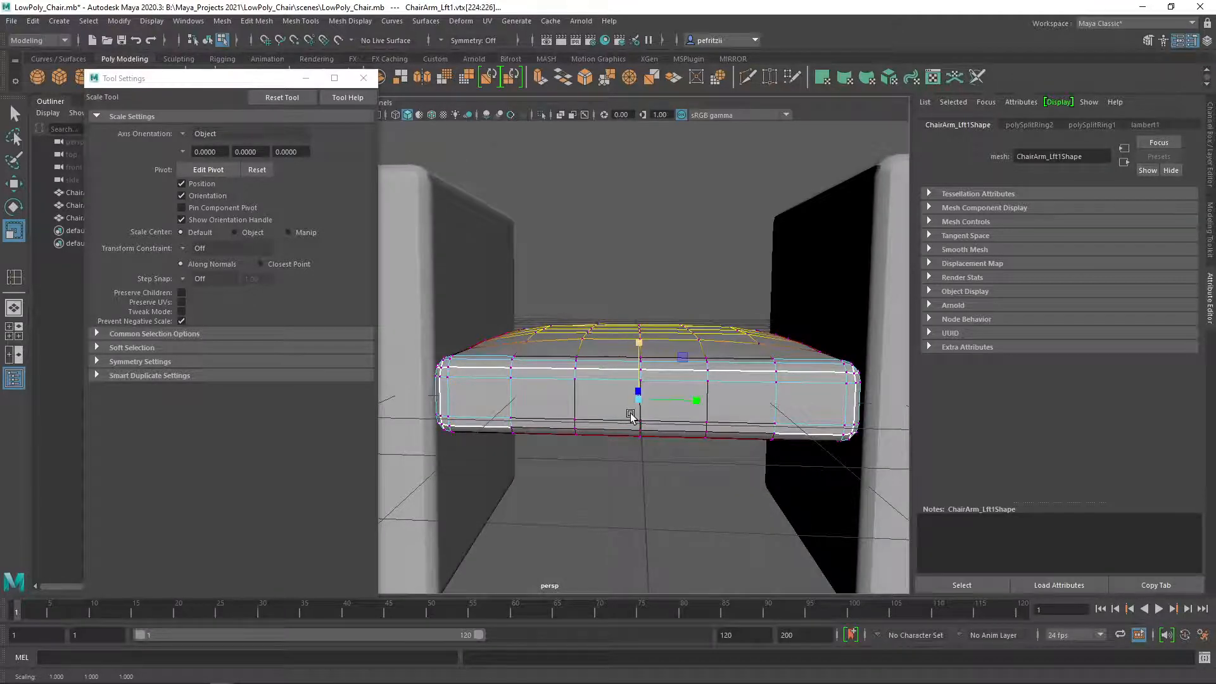
{"action": "mouse_move", "coordinate": [628, 413]}
{"action": "left_mouse_down", "text": "alt"}
{"action": "mouse_move", "coordinate": [621, 397]}
{"action": "mouse_move", "coordinate": [640, 408]}
{"action": "left_mouse_up", "text": "alt"}
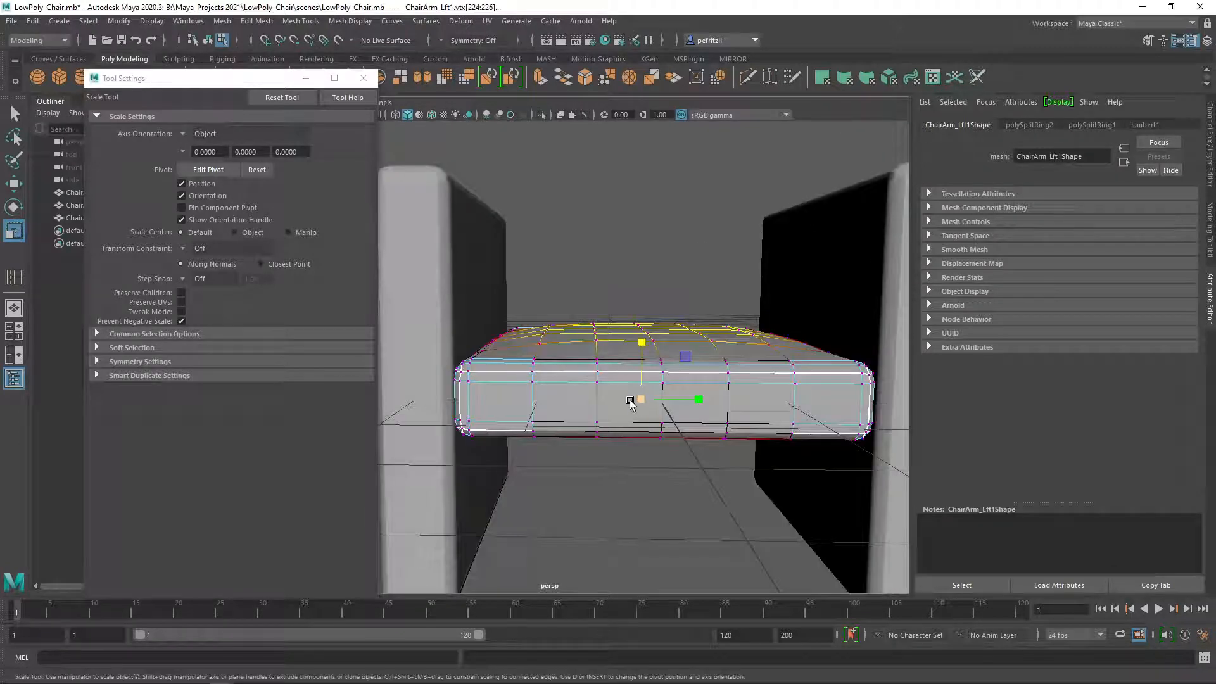
{"action": "left_click_drag", "start_coordinate": [639, 348], "coordinate": [638, 345]}
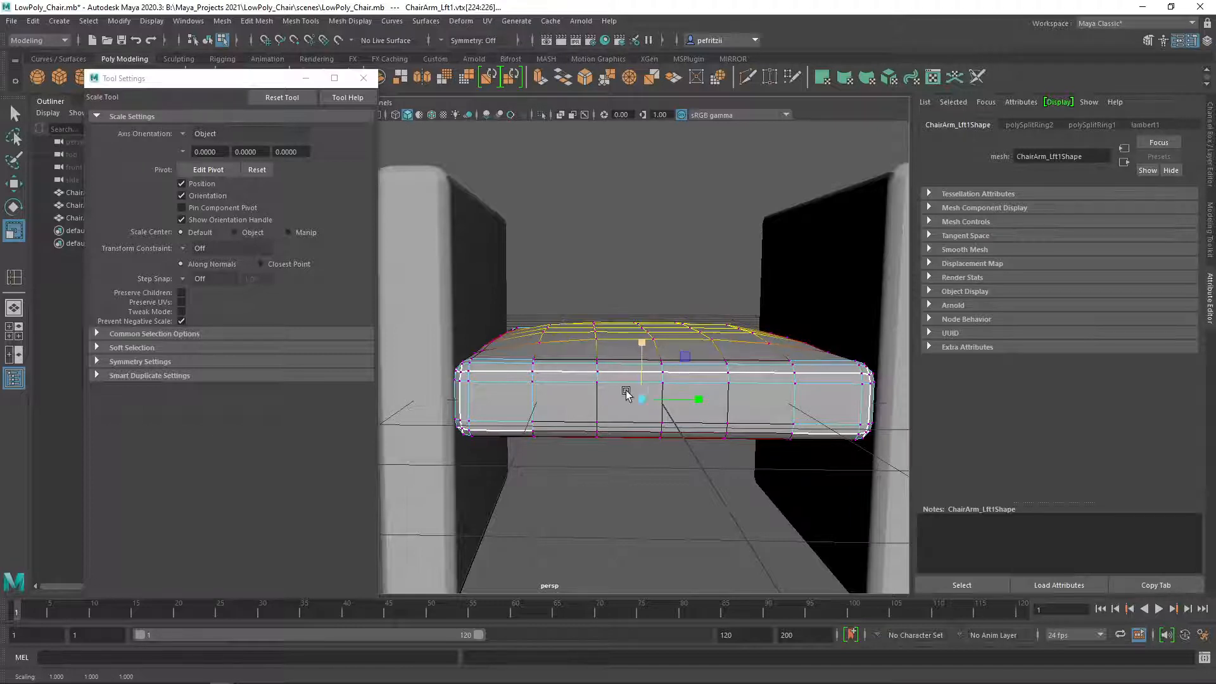
{"action": "left_click_drag", "start_coordinate": [613, 399], "coordinate": [612, 409], "text": "alt"}
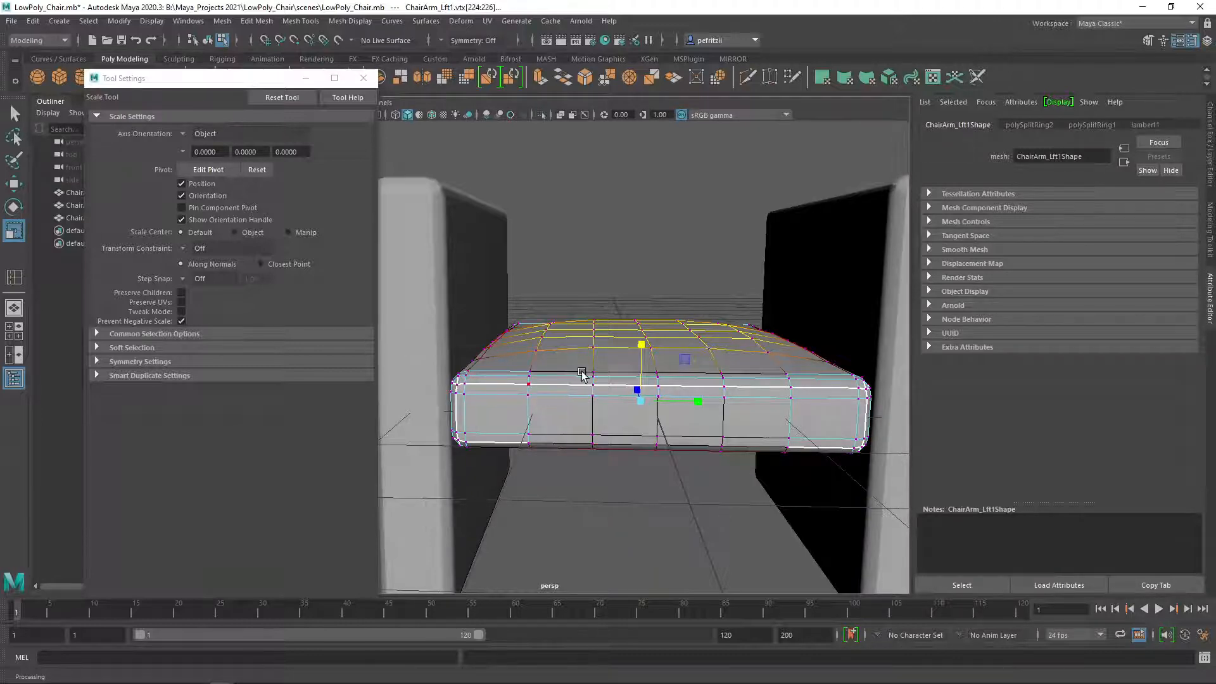
{"action": "left_click_drag", "start_coordinate": [584, 375], "coordinate": [550, 411], "text": "alt"}
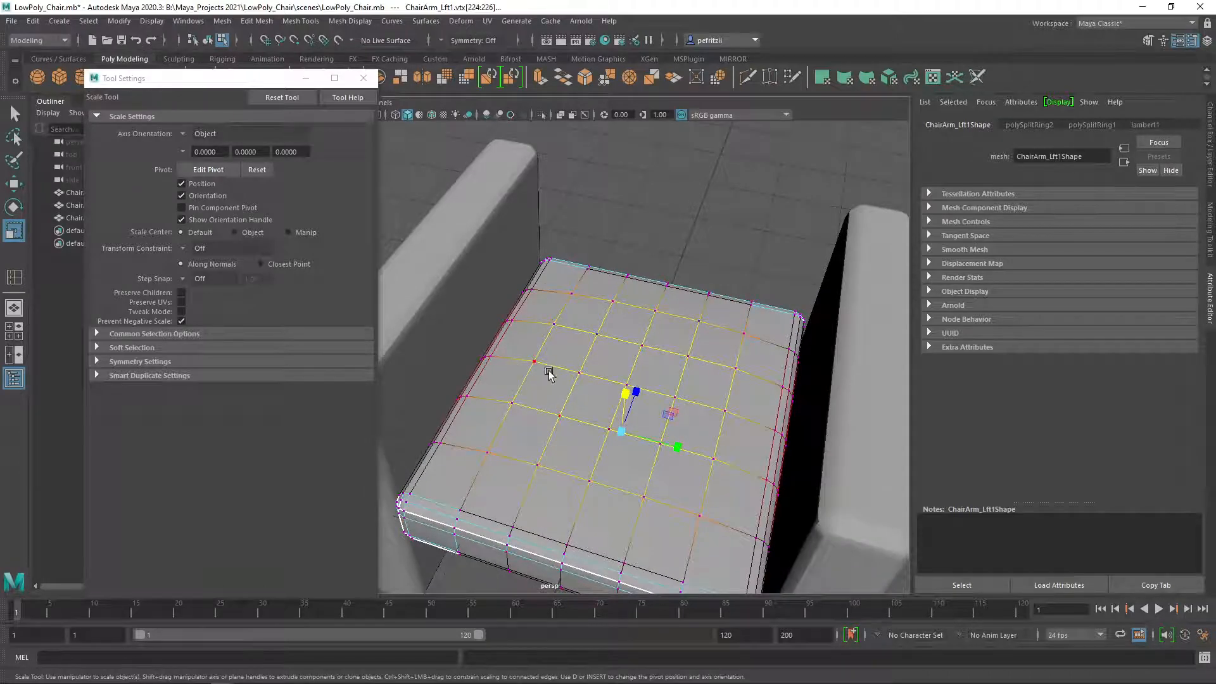
{"action": "left_click_drag", "start_coordinate": [545, 366], "coordinate": [565, 342], "text": "alt"}
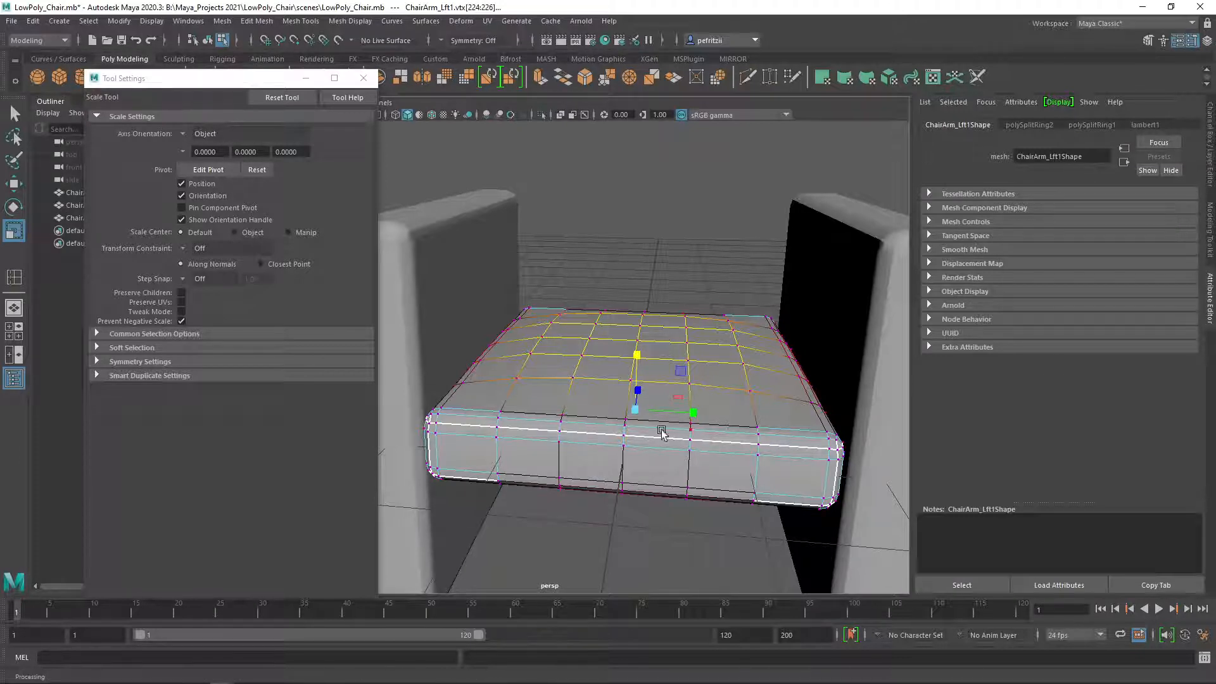
Step: Turn off soft selection and select the three-by-three block of central vertices on the seat's large face
{"action": "left_click", "coordinate": [637, 356]}
{"action": "left_click_drag", "start_coordinate": [583, 388], "coordinate": [578, 425], "text": "alt"}
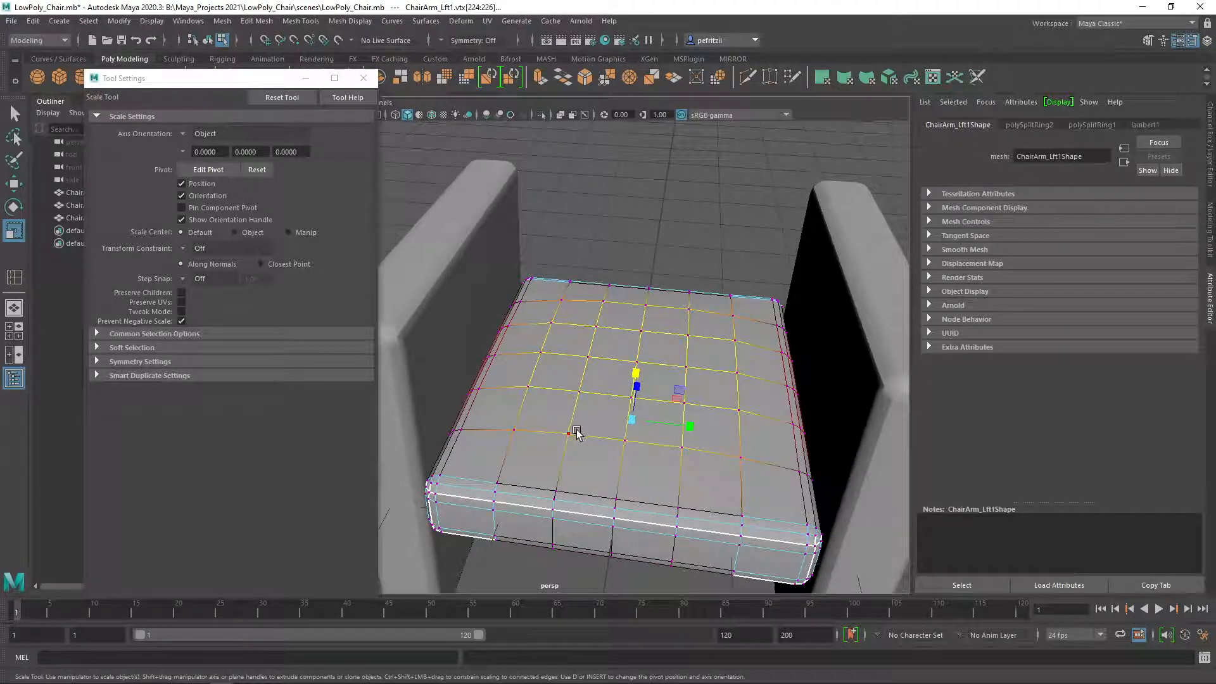
{"action": "left_click", "coordinate": [570, 436]}
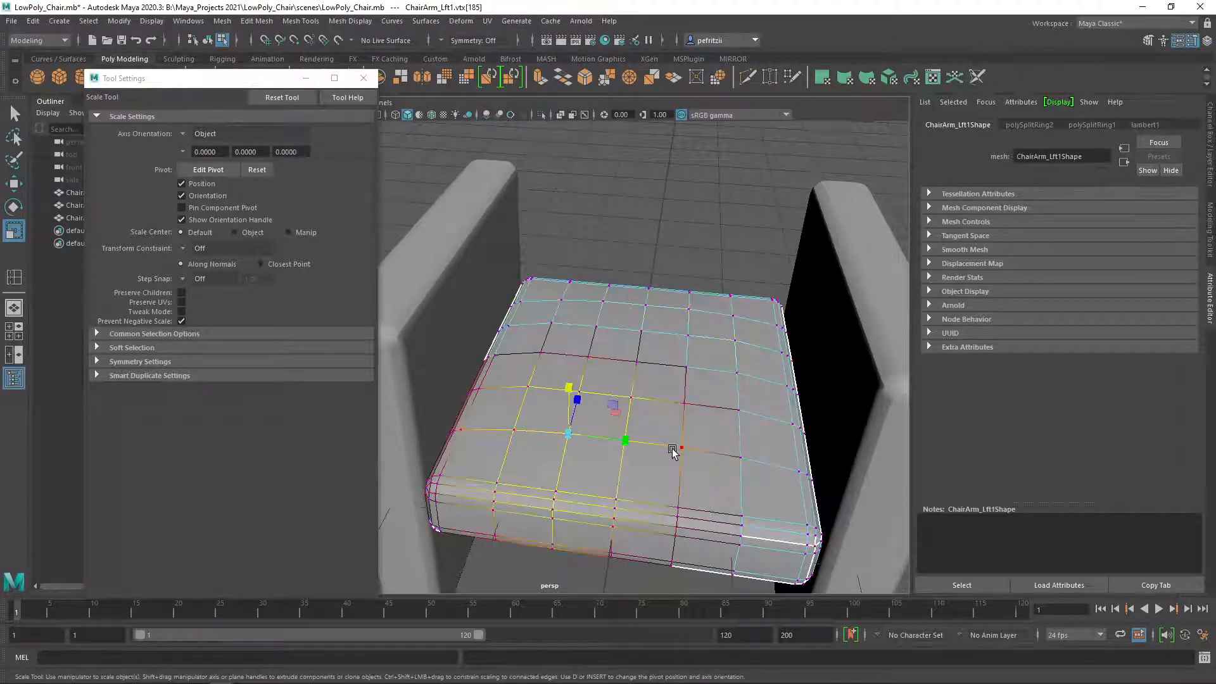
{"action": "key", "text": "b"}
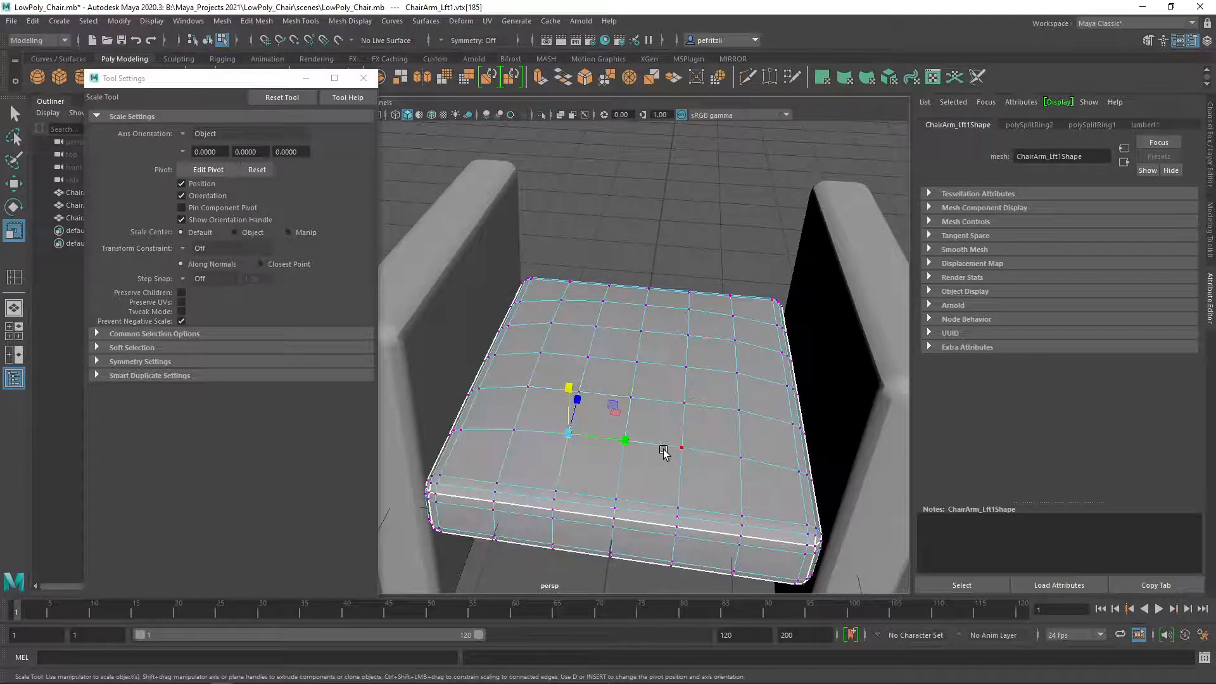
{"action": "key", "text": "w"}
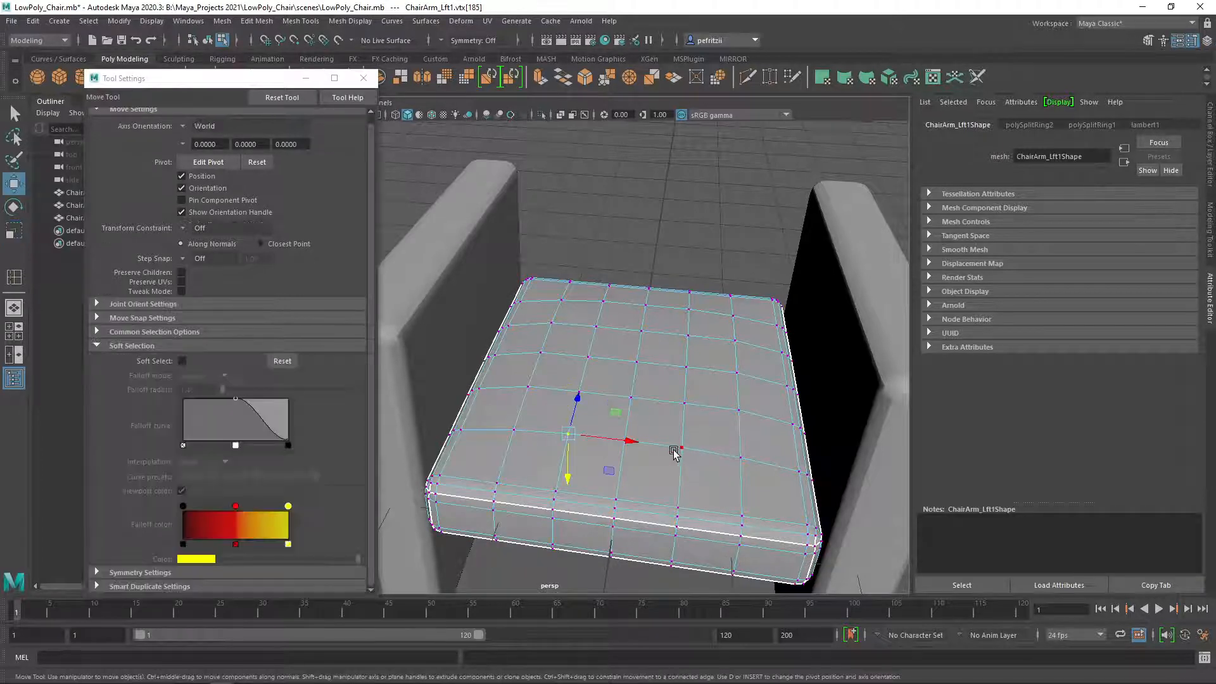
{"action": "key", "text": "q"}
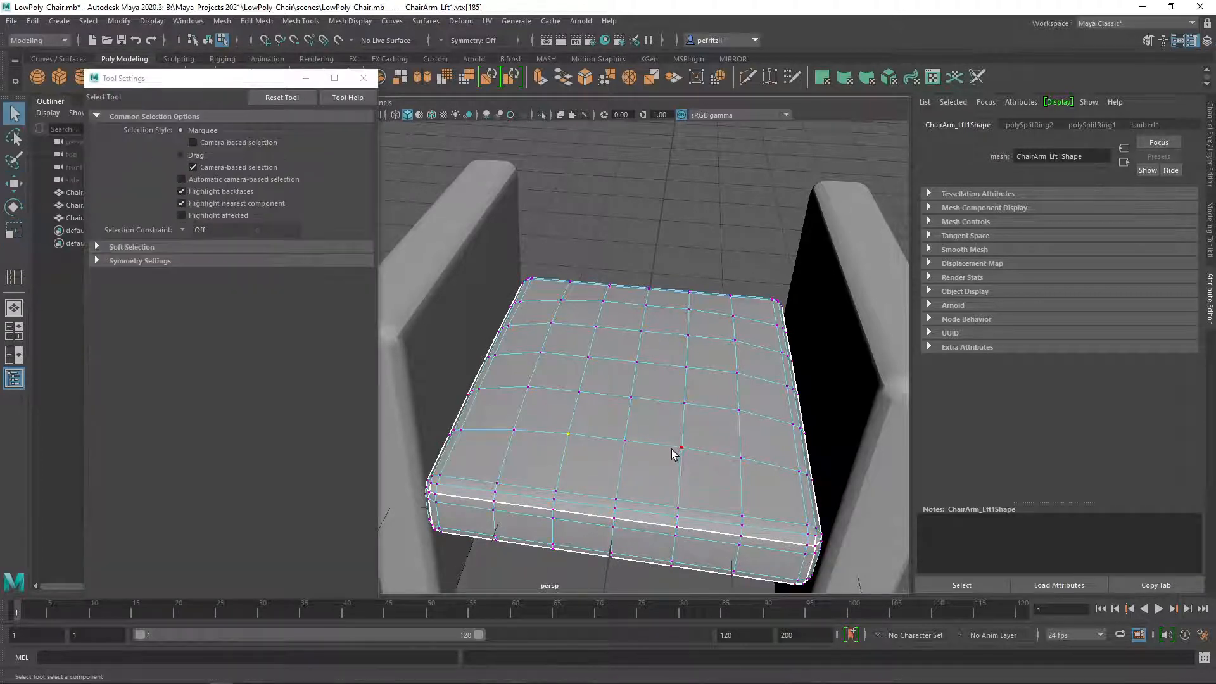
{"action": "left_click", "coordinate": [625, 440], "text": "shift"}
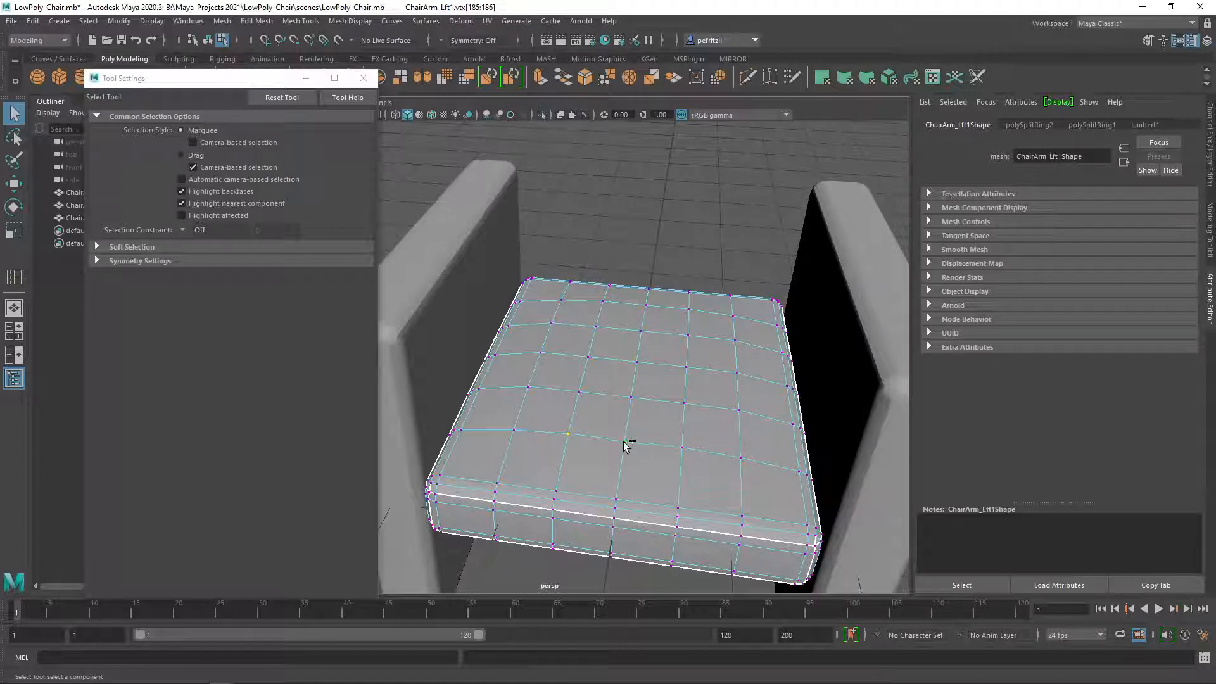
{"action": "left_click", "coordinate": [682, 448], "text": "shift"}
{"action": "left_click", "coordinate": [683, 404], "text": "shift"}
{"action": "left_click", "coordinate": [590, 358], "text": "shift"}
{"action": "left_click", "coordinate": [638, 362], "text": "shift"}
Step: Turn on soft selection with a falloff radius of about 0.71, try scaling the central vertices along the seat's thickness, and undo the scaling
{"action": "key", "text": "b"}
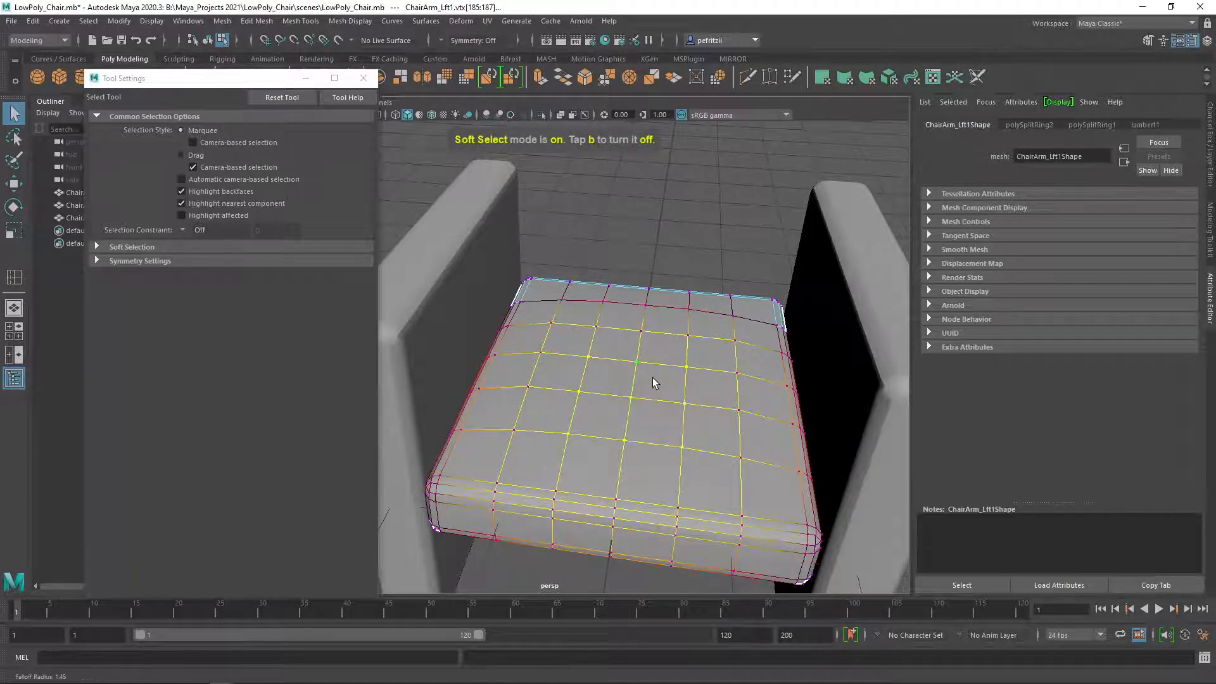
{"action": "left_click_drag", "start_coordinate": [653, 380], "coordinate": [594, 409]}
{"action": "left_click_drag", "start_coordinate": [553, 499], "coordinate": [552, 474], "text": "alt"}
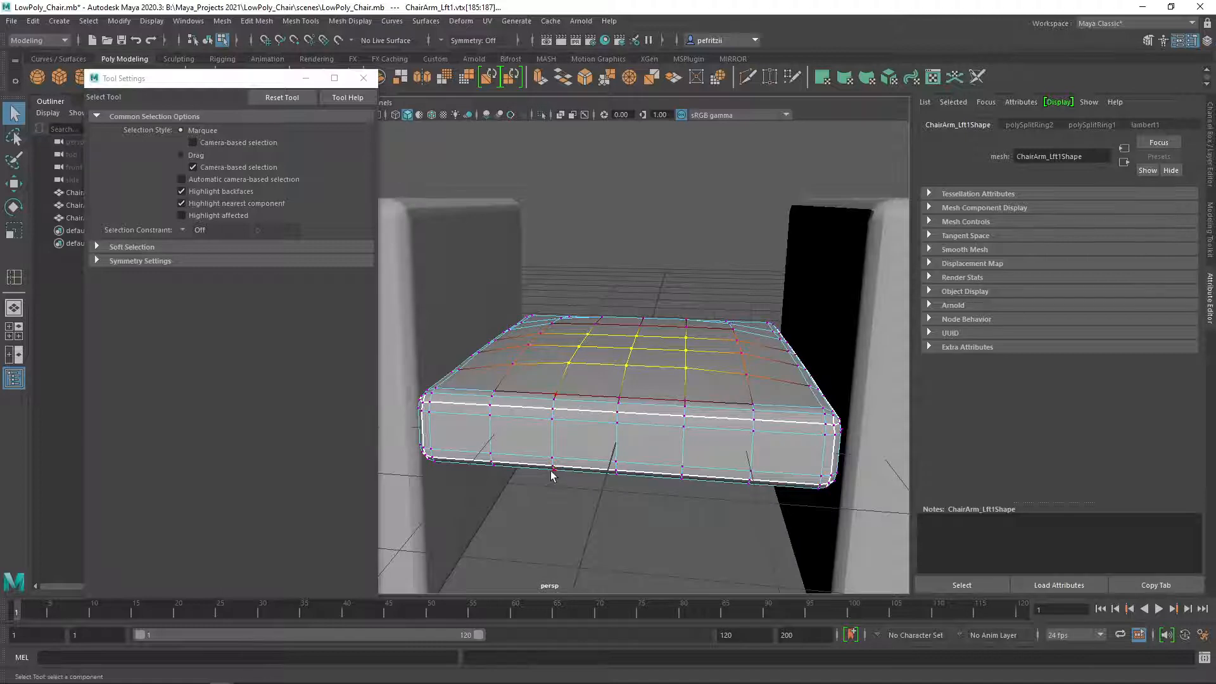
{"action": "key", "text": "r"}
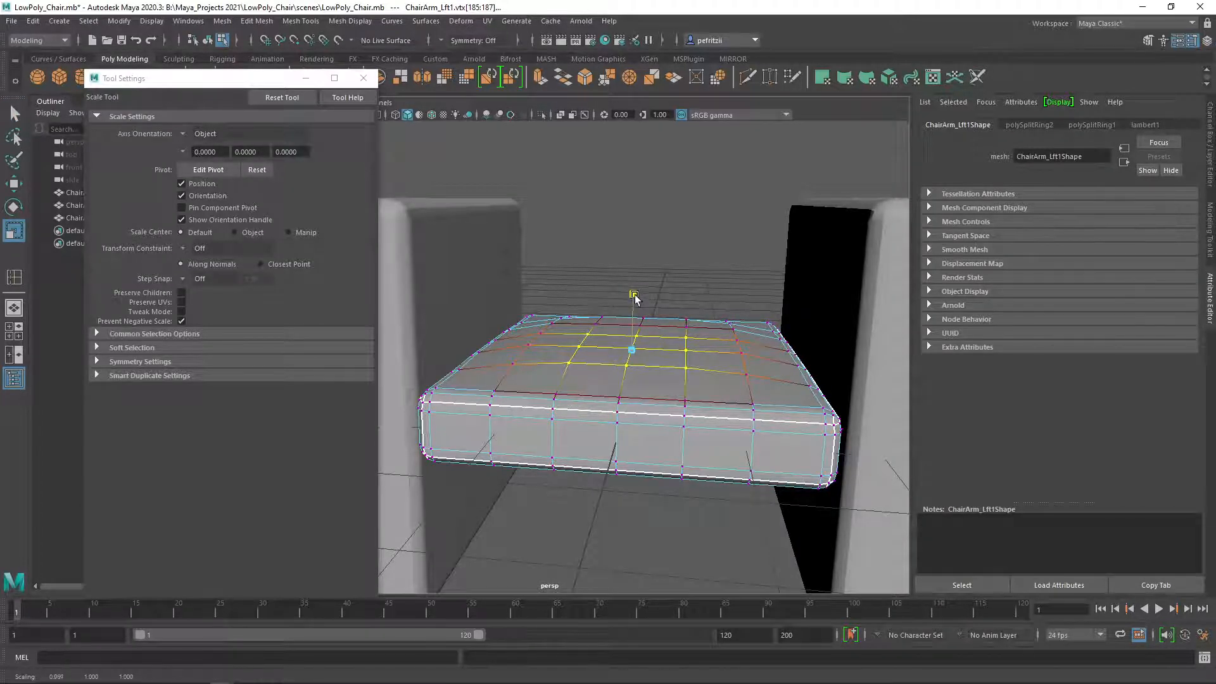
{"action": "left_click_drag", "start_coordinate": [635, 296], "coordinate": [633, 306]}
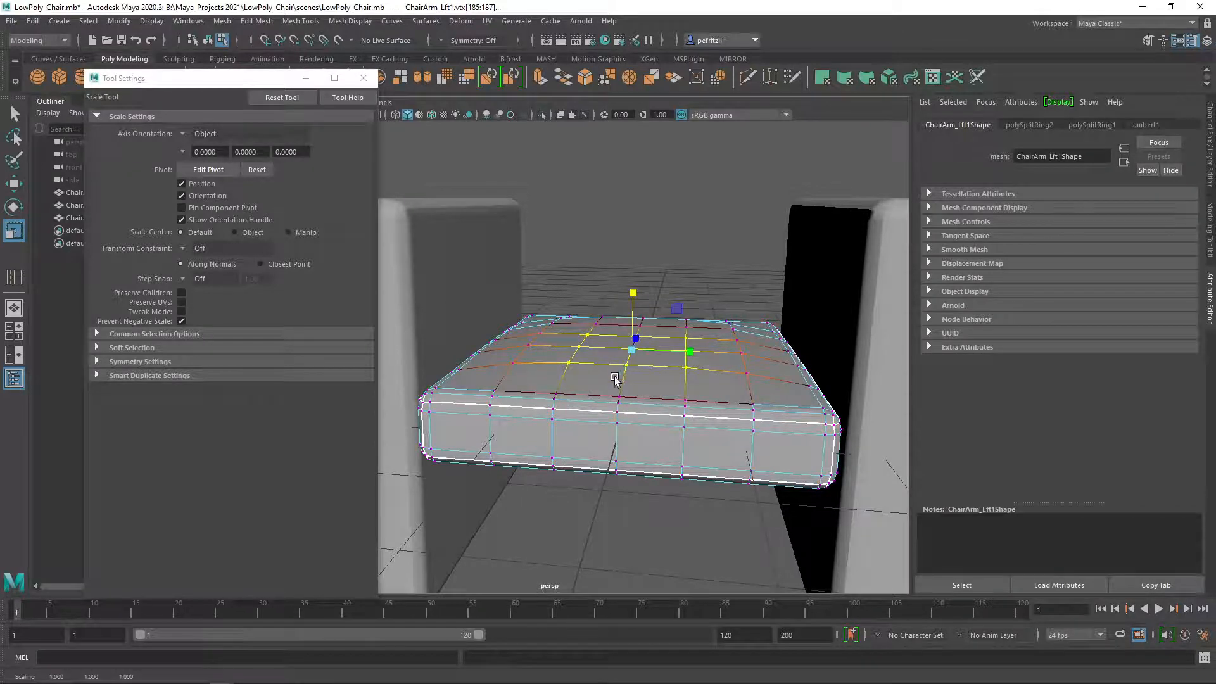
{"action": "left_click_drag", "start_coordinate": [608, 380], "coordinate": [622, 288], "text": "alt"}
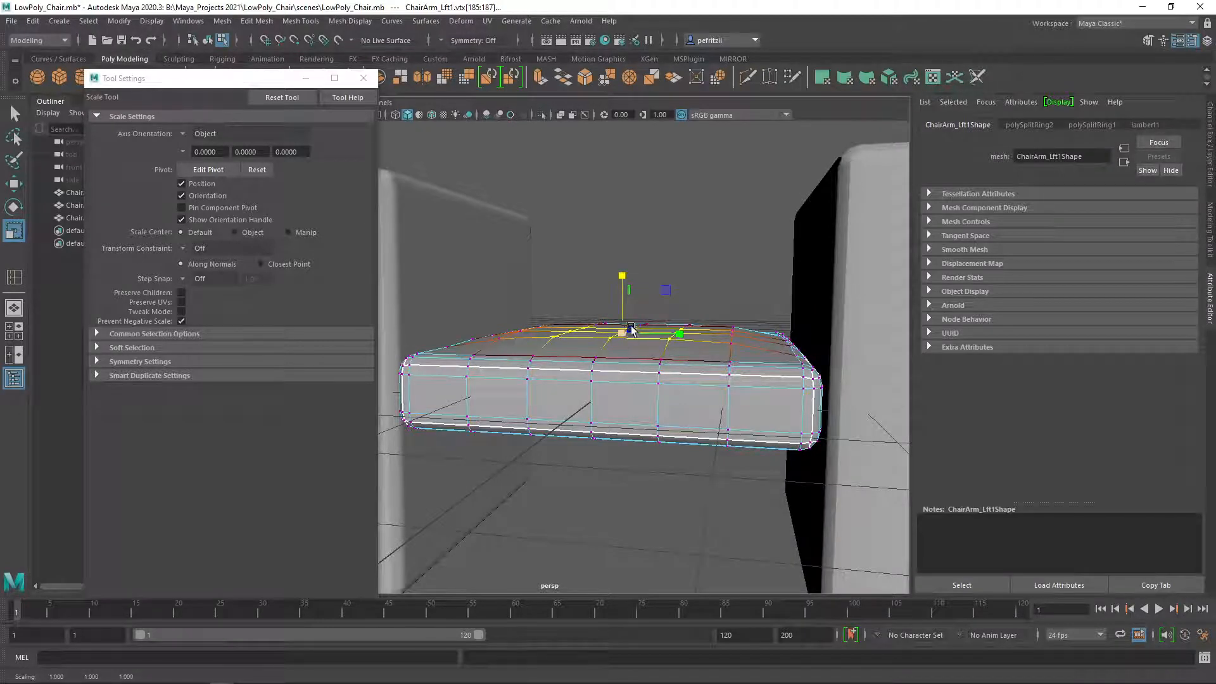
{"action": "left_click_drag", "start_coordinate": [621, 357], "coordinate": [625, 379], "text": "alt"}
{"action": "key", "text": "ctrl+z"}
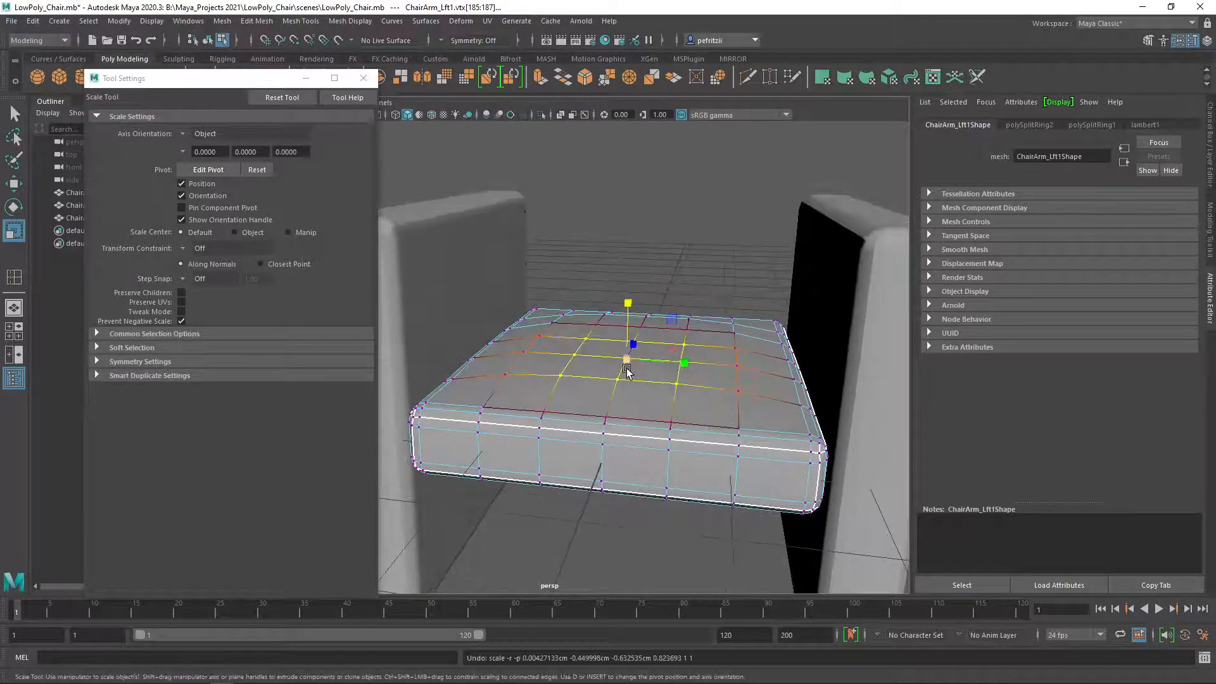
Step: Try moving the soft-selected central vertices vertically with the Move tool, and undo back to the wider falloff radius
{"action": "left_click_drag", "start_coordinate": [627, 396], "coordinate": [561, 394], "text": "alt"}
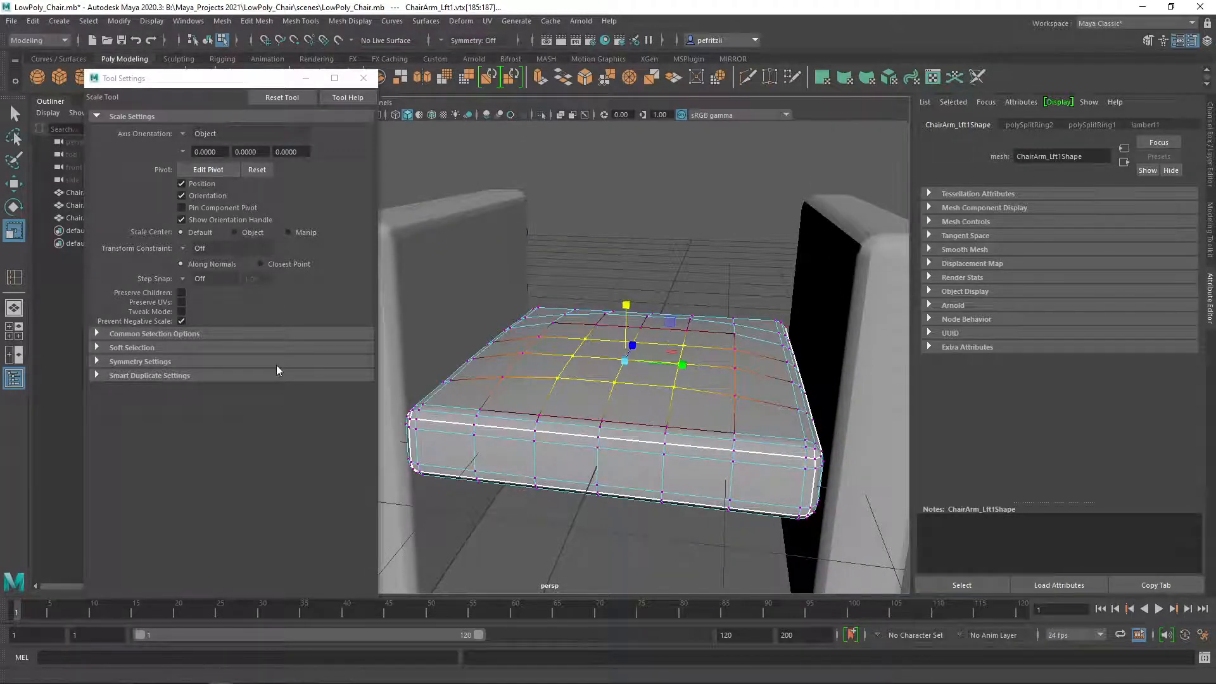
{"action": "left_click_drag", "start_coordinate": [560, 370], "coordinate": [561, 353], "text": "alt"}
{"action": "key", "text": "w"}
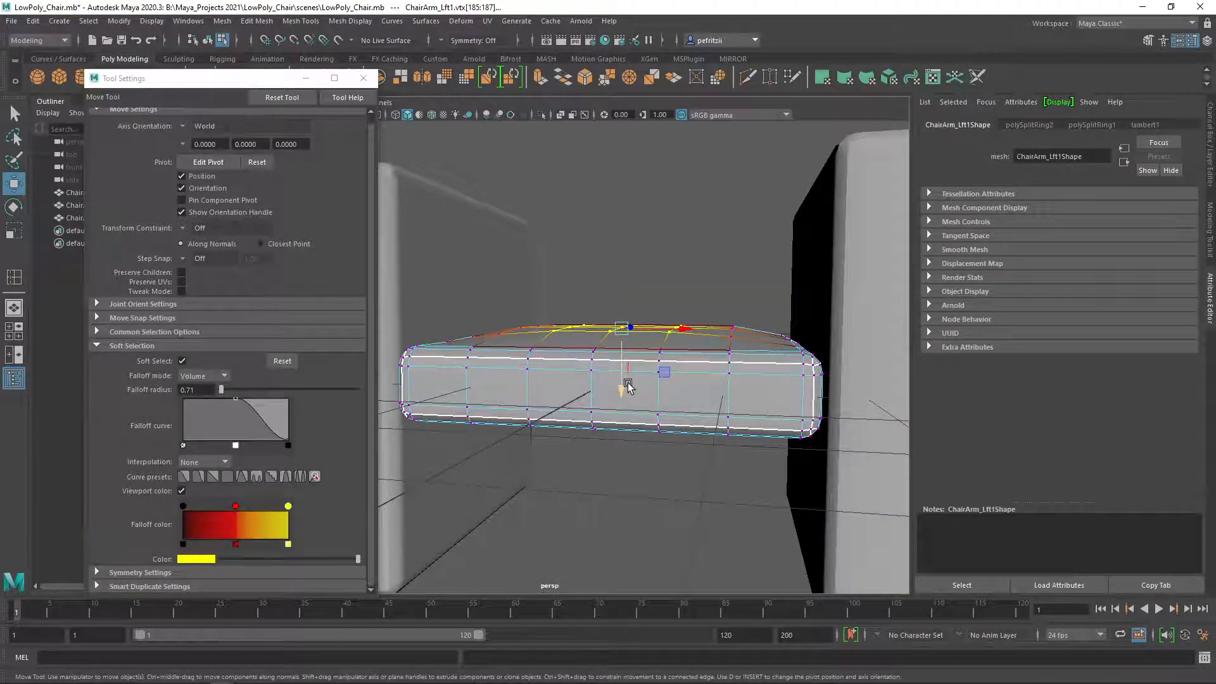
{"action": "left_click_drag", "start_coordinate": [622, 425], "coordinate": [576, 386], "text": "alt"}
{"action": "key", "text": "ctrl+z"}
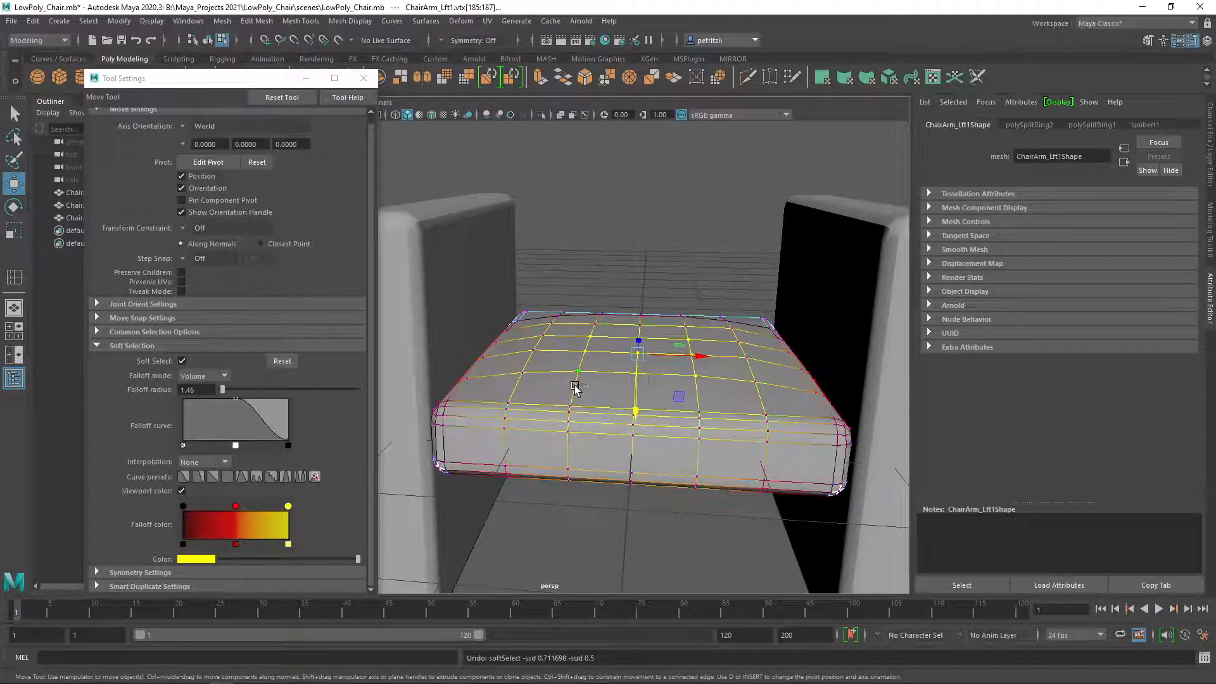
Step: Select the three central vertices along the seat's front-to-back centre line, with soft selection on
{"action": "key", "text": "q"}
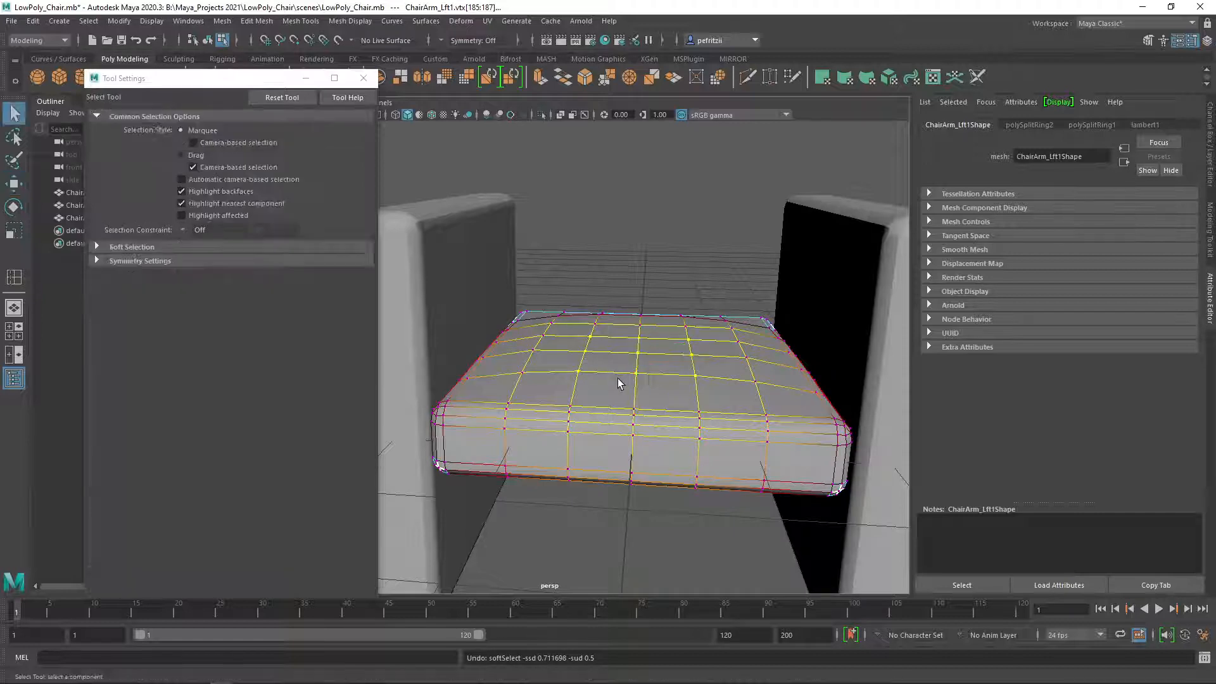
{"action": "left_click_drag", "start_coordinate": [640, 378], "coordinate": [624, 430], "text": "alt"}
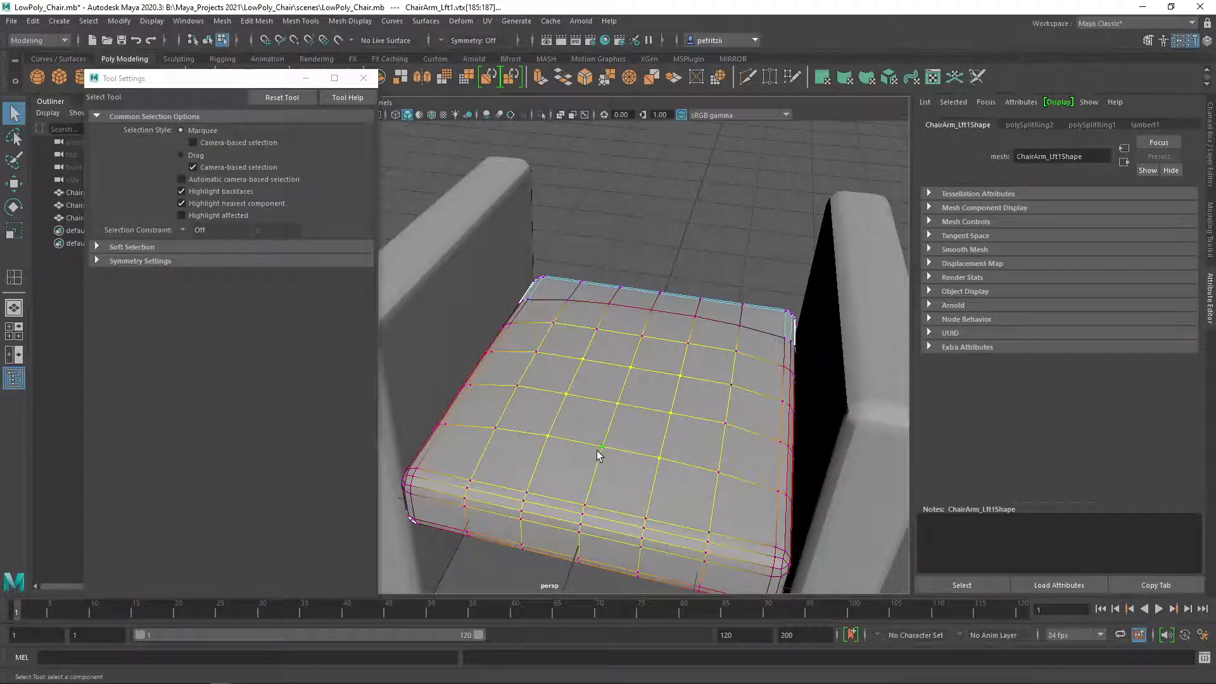
{"action": "left_click", "coordinate": [615, 409]}
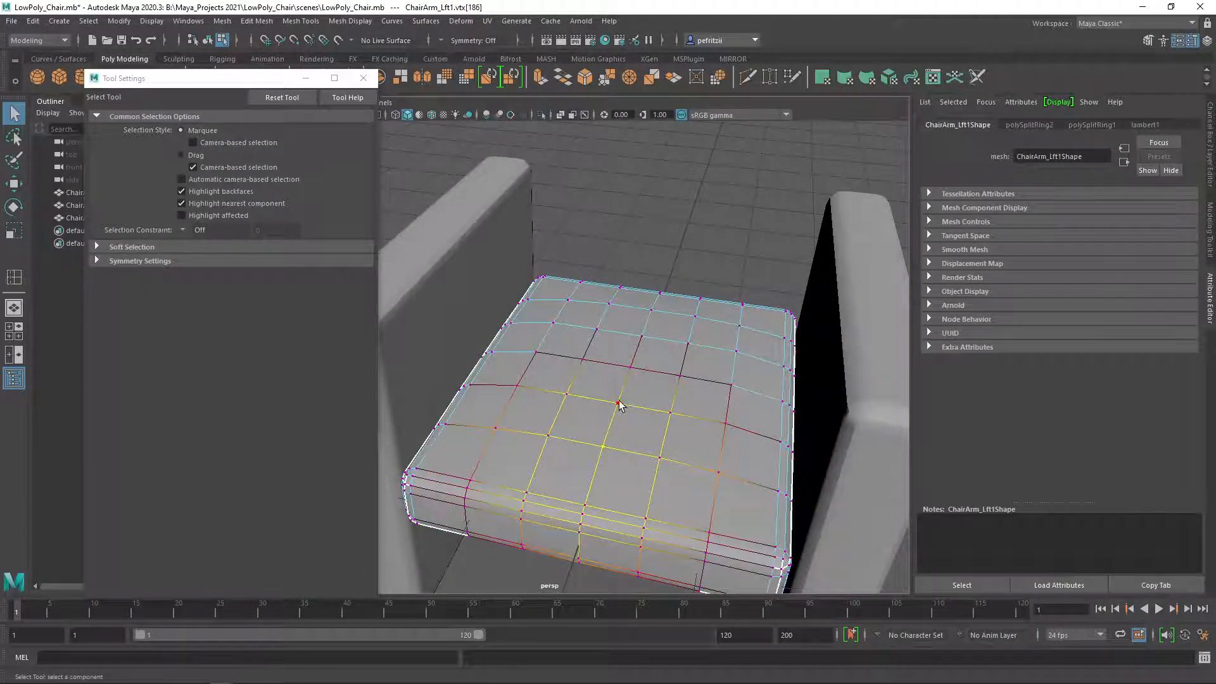
{"action": "left_click", "coordinate": [618, 402], "text": "shift"}
{"action": "left_click", "coordinate": [630, 367], "text": "shift"}
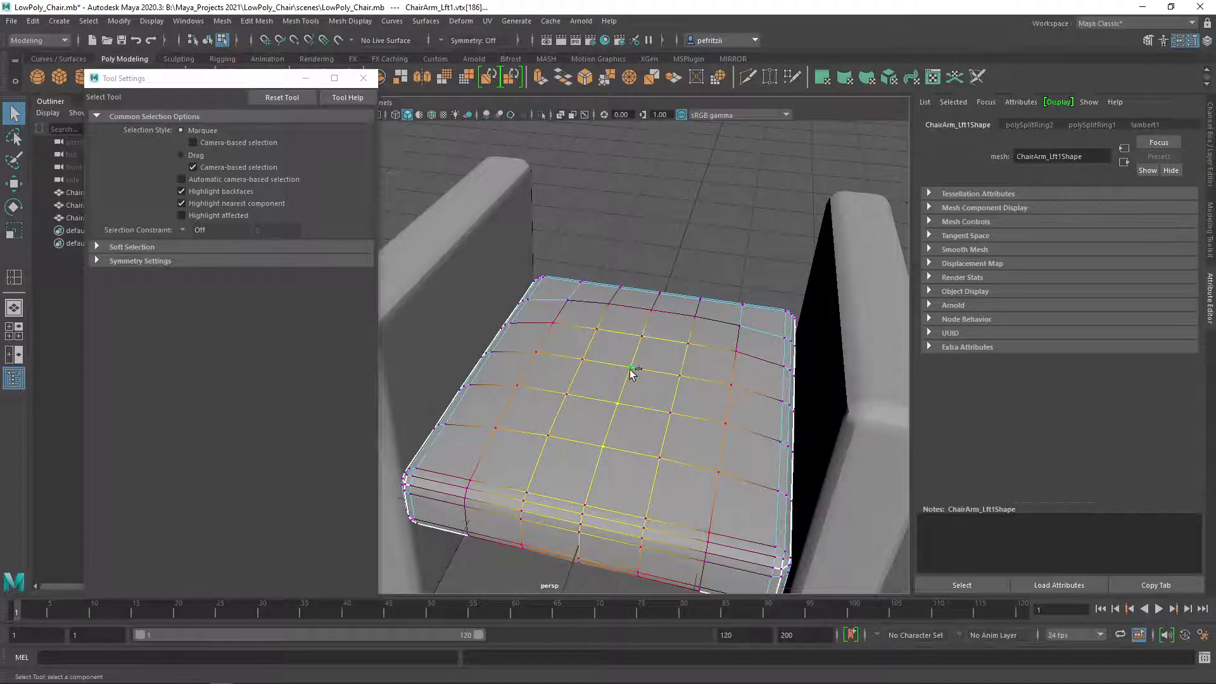
Step: Move the three soft-selected centre-line vertices along the vertical axis to make the middle of the seat sag
{"action": "left_click_drag", "start_coordinate": [623, 468], "coordinate": [633, 410], "text": "alt"}
{"action": "key", "text": "w"}
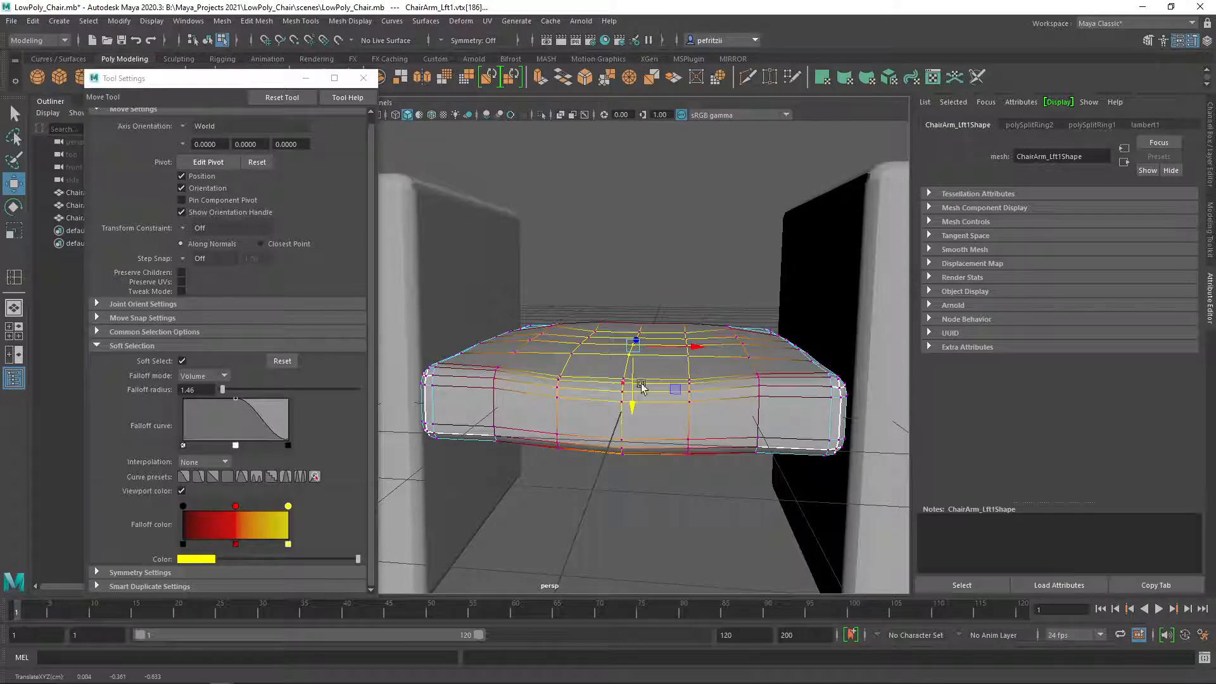
{"action": "left_click_drag", "start_coordinate": [678, 480], "coordinate": [682, 467], "text": "alt"}
{"action": "left_click_drag", "start_coordinate": [562, 386], "coordinate": [574, 369], "text": "alt"}
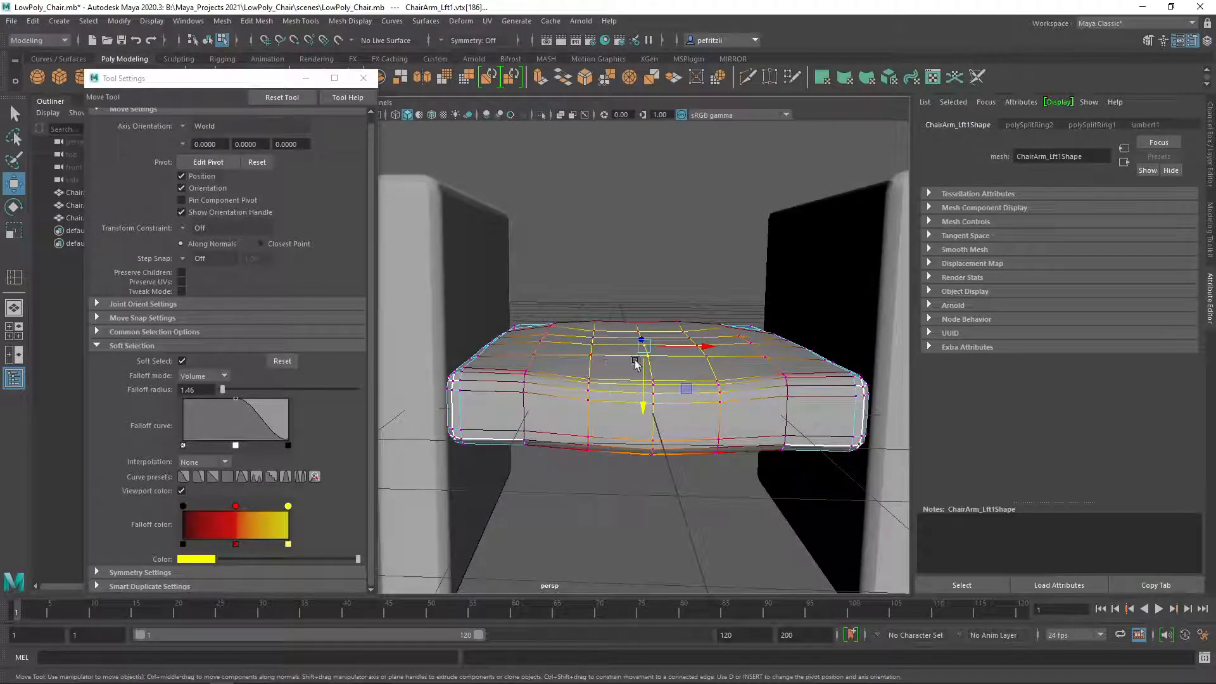
{"action": "left_click_drag", "start_coordinate": [681, 413], "coordinate": [673, 410], "text": "alt"}
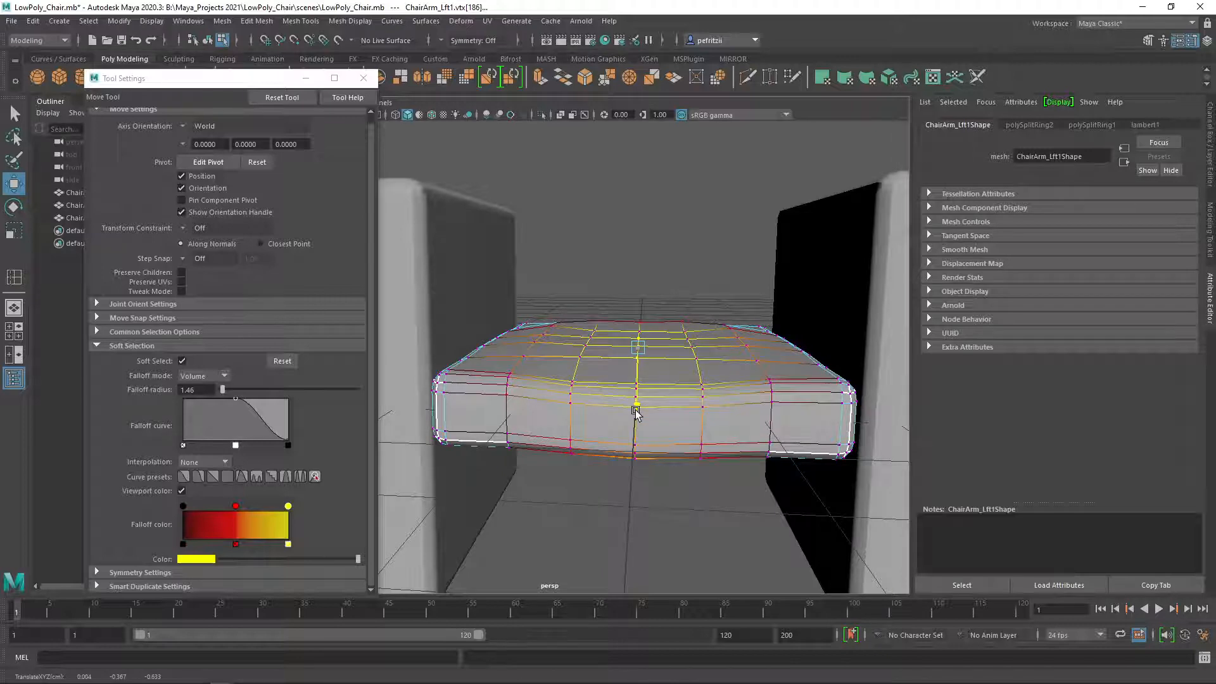
{"action": "left_click_drag", "start_coordinate": [618, 429], "coordinate": [665, 442], "text": "alt"}
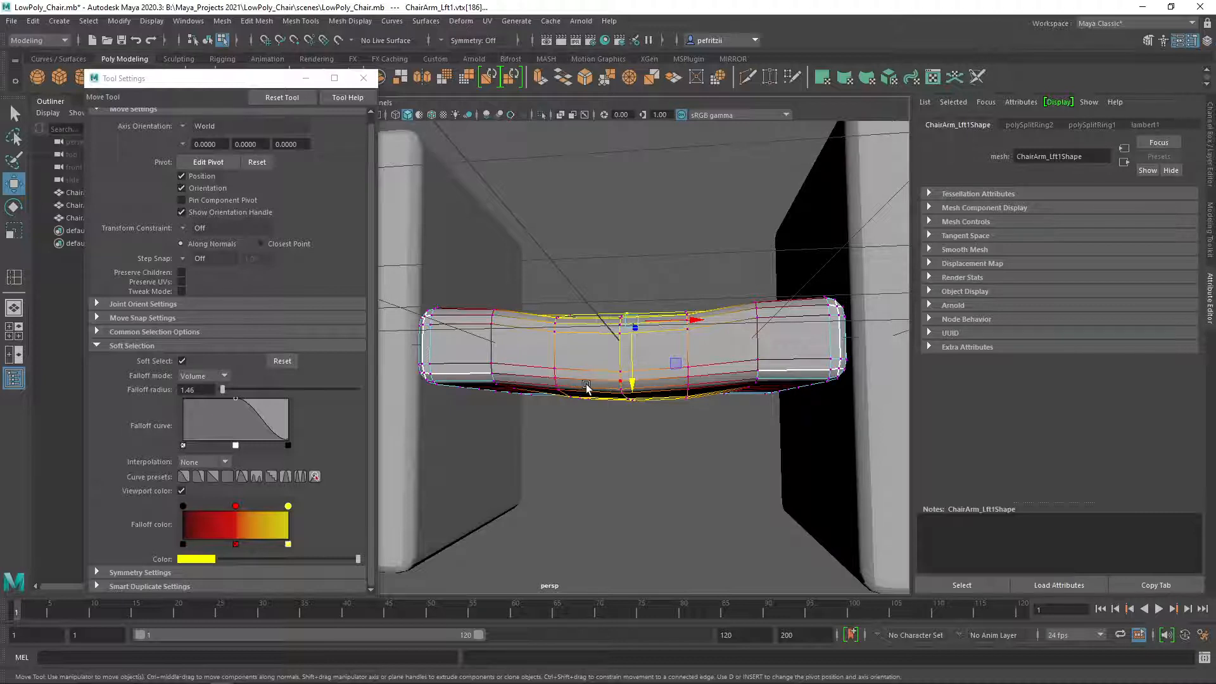
Step: Close the Tool Settings window and return the seat from vertex editing to object mode
{"action": "left_click_drag", "start_coordinate": [586, 386], "coordinate": [523, 385], "text": "alt"}
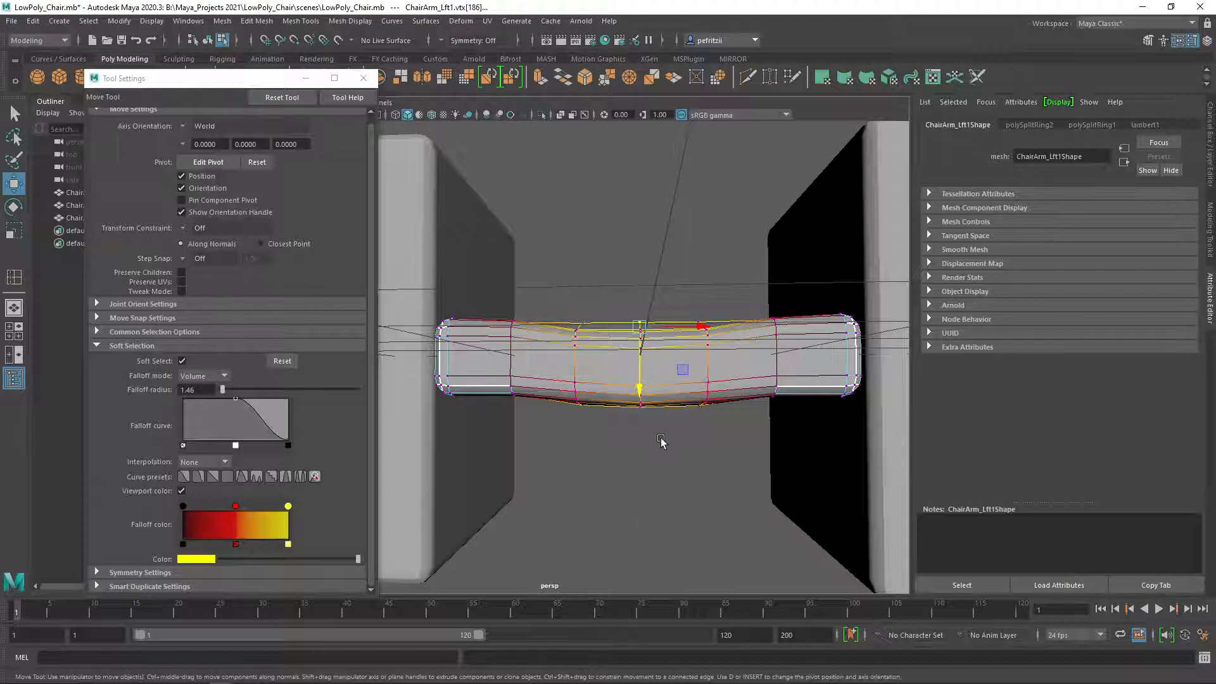
{"action": "left_click_drag", "start_coordinate": [660, 441], "coordinate": [659, 361], "text": "alt"}
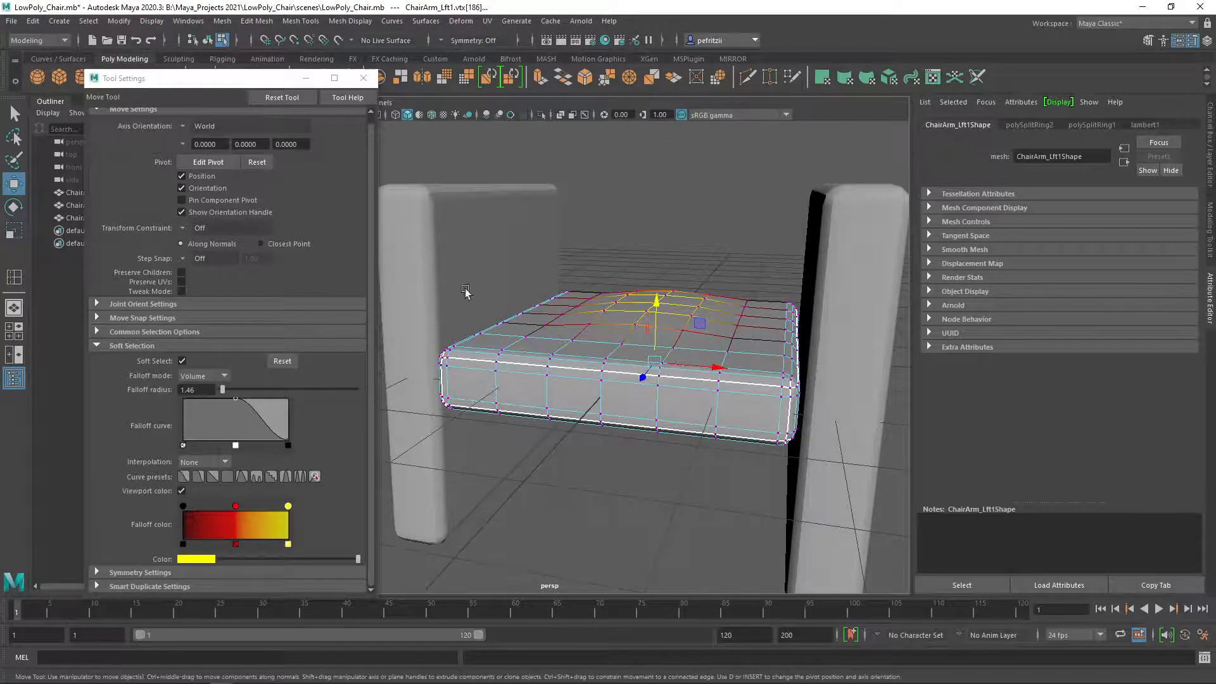
{"action": "left_click_drag", "start_coordinate": [538, 285], "coordinate": [374, 329], "text": "alt"}
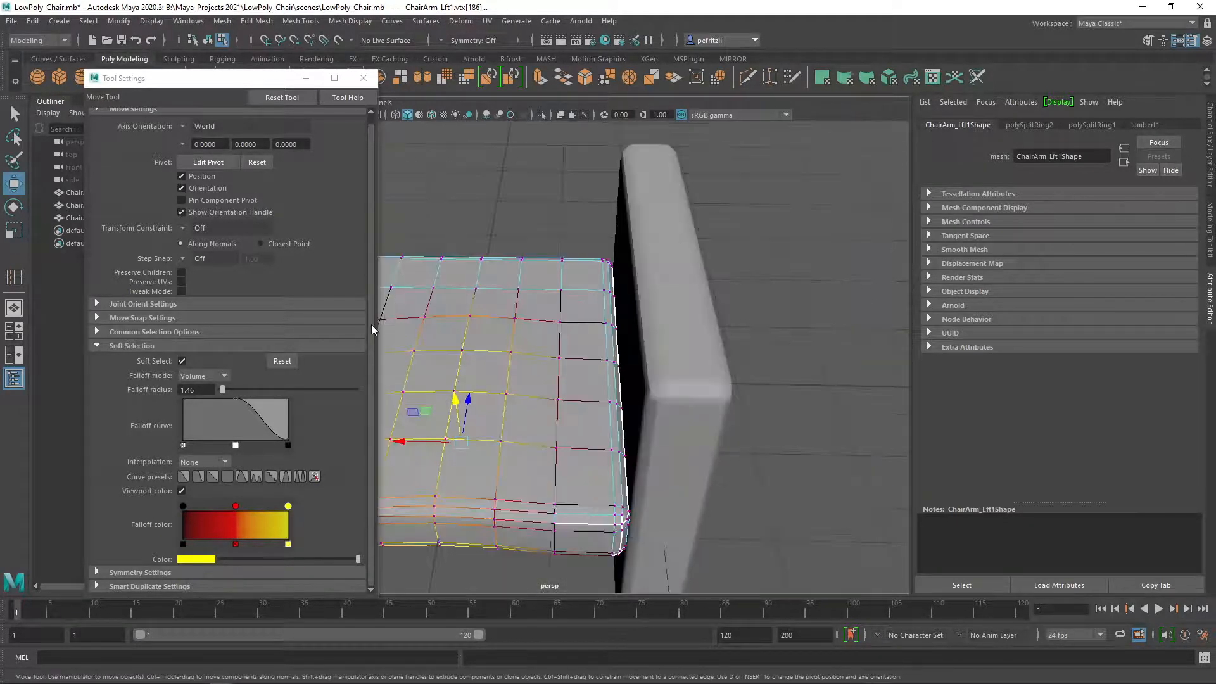
{"action": "left_click_drag", "start_coordinate": [533, 344], "coordinate": [528, 311], "text": "alt"}
{"action": "scroll", "coordinate": [541, 306], "scroll_direction": "down", "scroll_amount": 5}
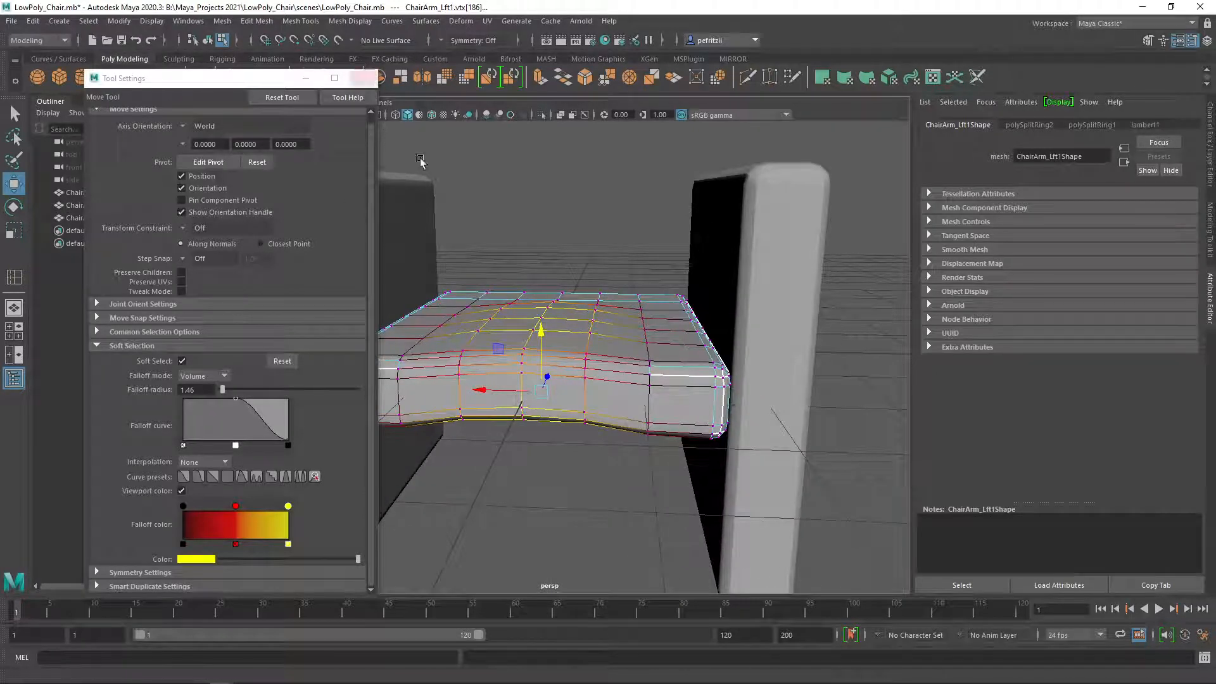
{"action": "key", "text": "q"}
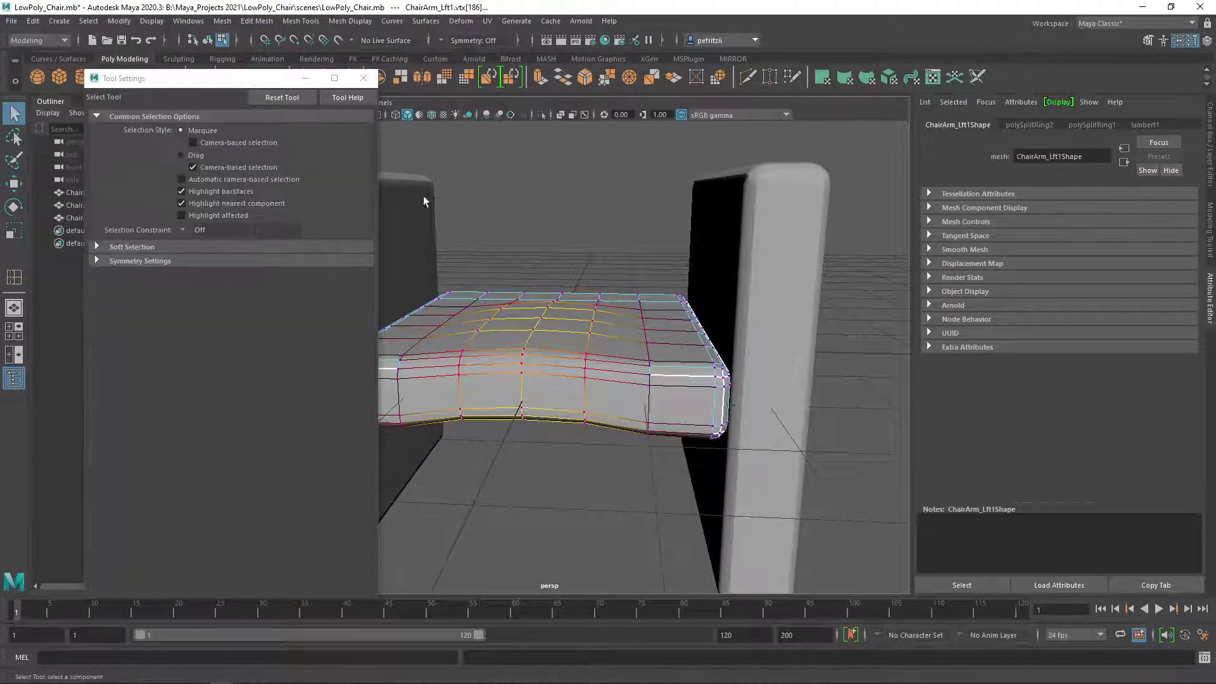
{"action": "left_click", "coordinate": [363, 80]}
{"action": "right_click_drag", "start_coordinate": [531, 231], "coordinate": [594, 213]}
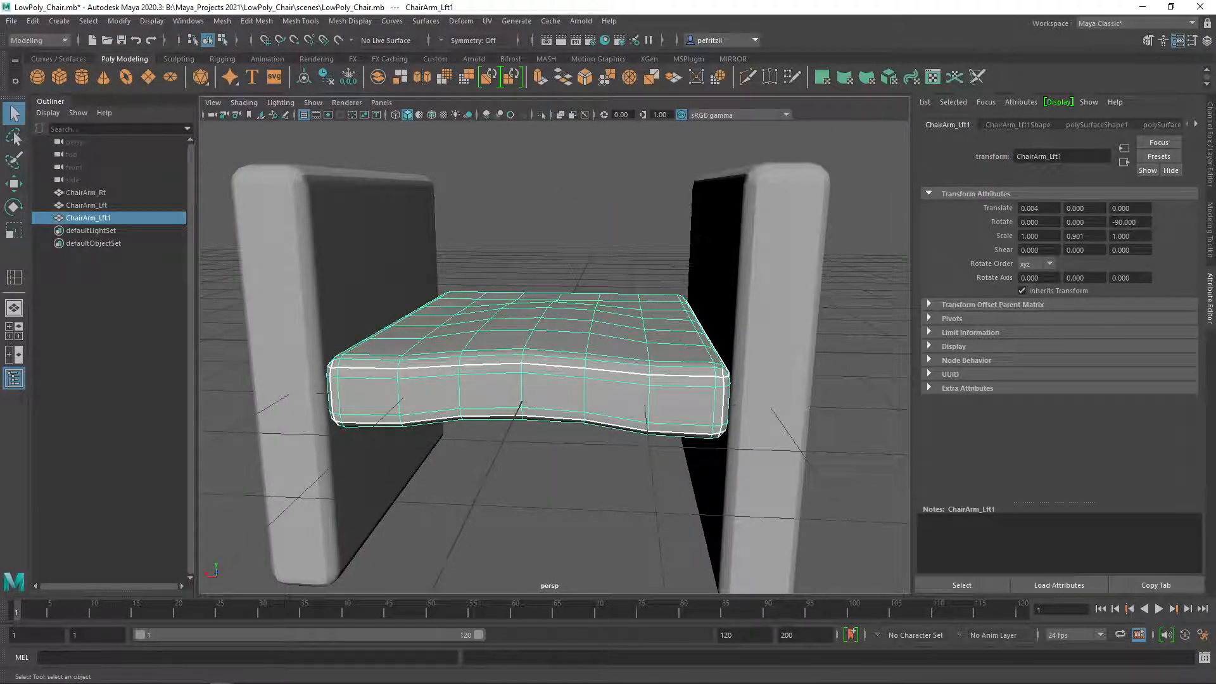
Step: Flip the seat over by setting its Z rotation to 90, so the sagging face points up
{"action": "left_click", "coordinate": [1112, 222]}
{"action": "key", "text": "Return"}
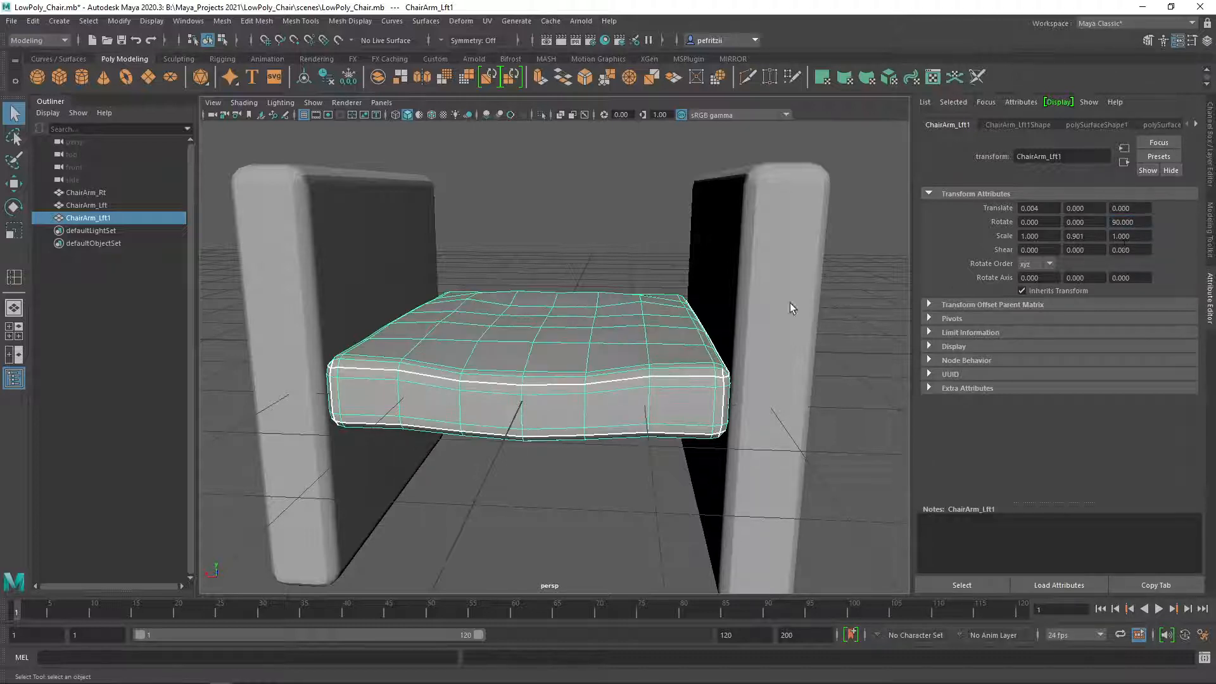
{"action": "scroll", "coordinate": [536, 508], "scroll_direction": "down", "scroll_amount": 5}
{"action": "left_click_drag", "start_coordinate": [537, 408], "coordinate": [516, 394], "text": "alt"}
{"action": "scroll", "coordinate": [521, 411], "scroll_direction": "up", "scroll_amount": 5}
{"action": "scroll", "coordinate": [597, 363], "scroll_direction": "down", "scroll_amount": 10}
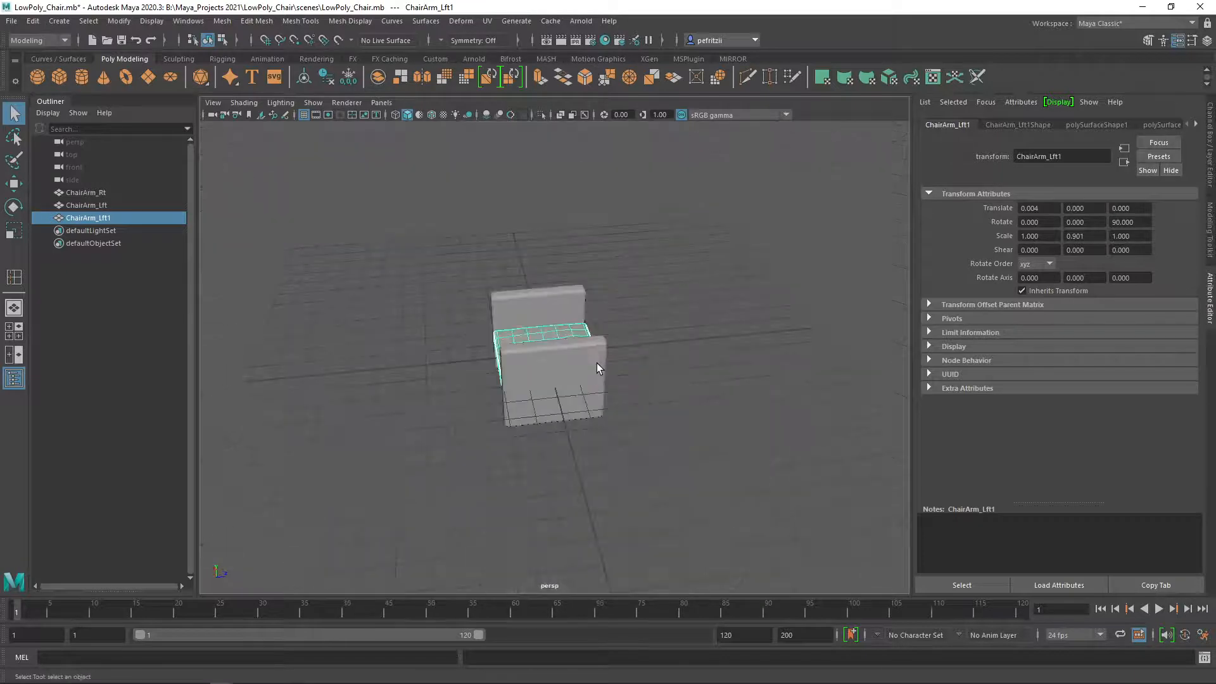
Step: Duplicate the seat and move the copy straight up to a Y translation of about 1.362
{"action": "left_click_drag", "start_coordinate": [586, 377], "coordinate": [722, 356], "text": "alt"}
{"action": "scroll", "coordinate": [478, 355], "scroll_direction": "up", "scroll_amount": 5}
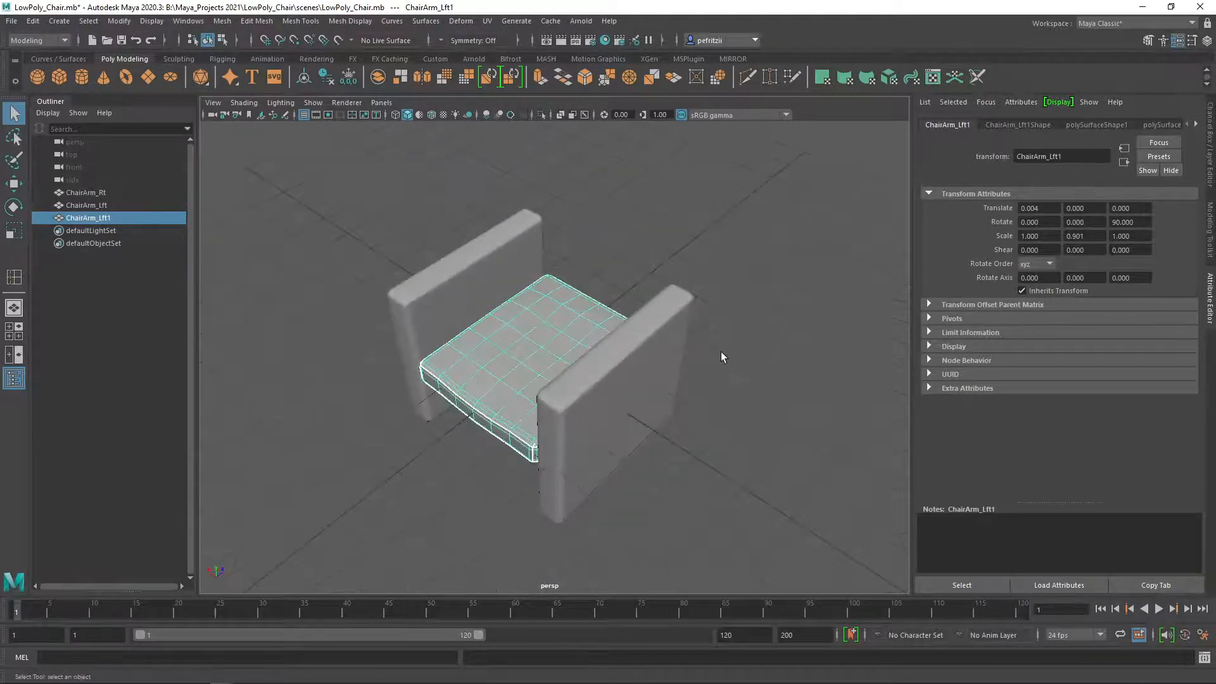
{"action": "left_click_drag", "start_coordinate": [611, 347], "coordinate": [642, 323], "text": "alt"}
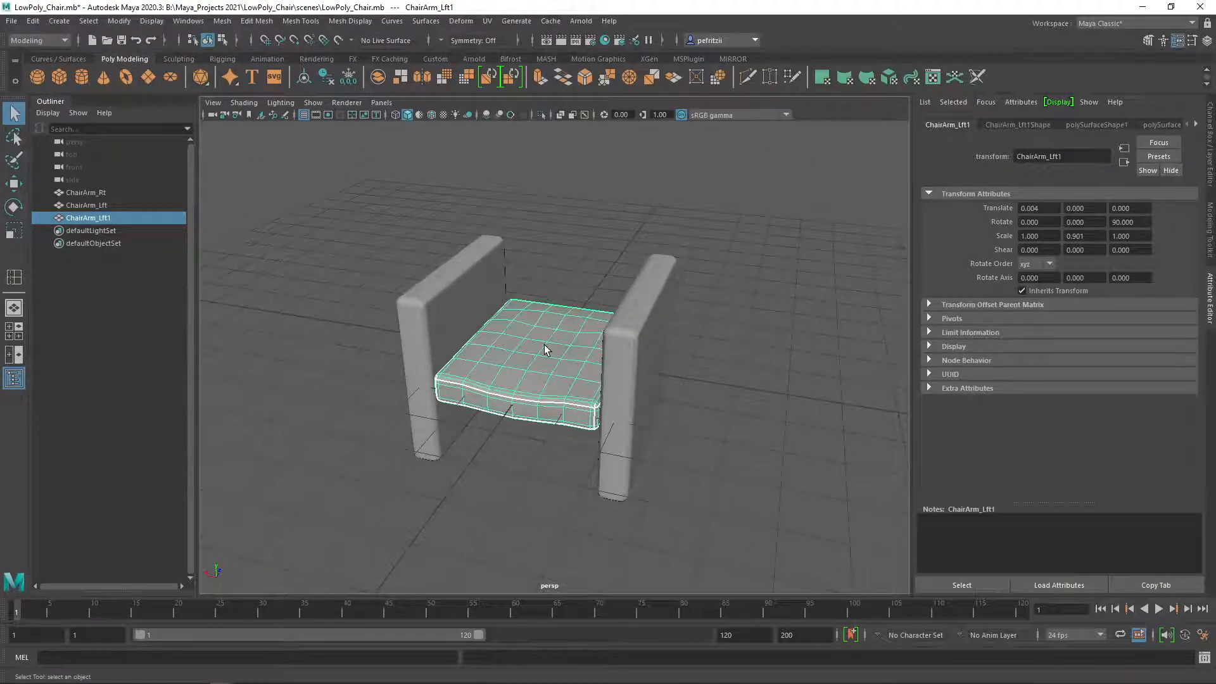
{"action": "key", "text": "ctrl+d"}
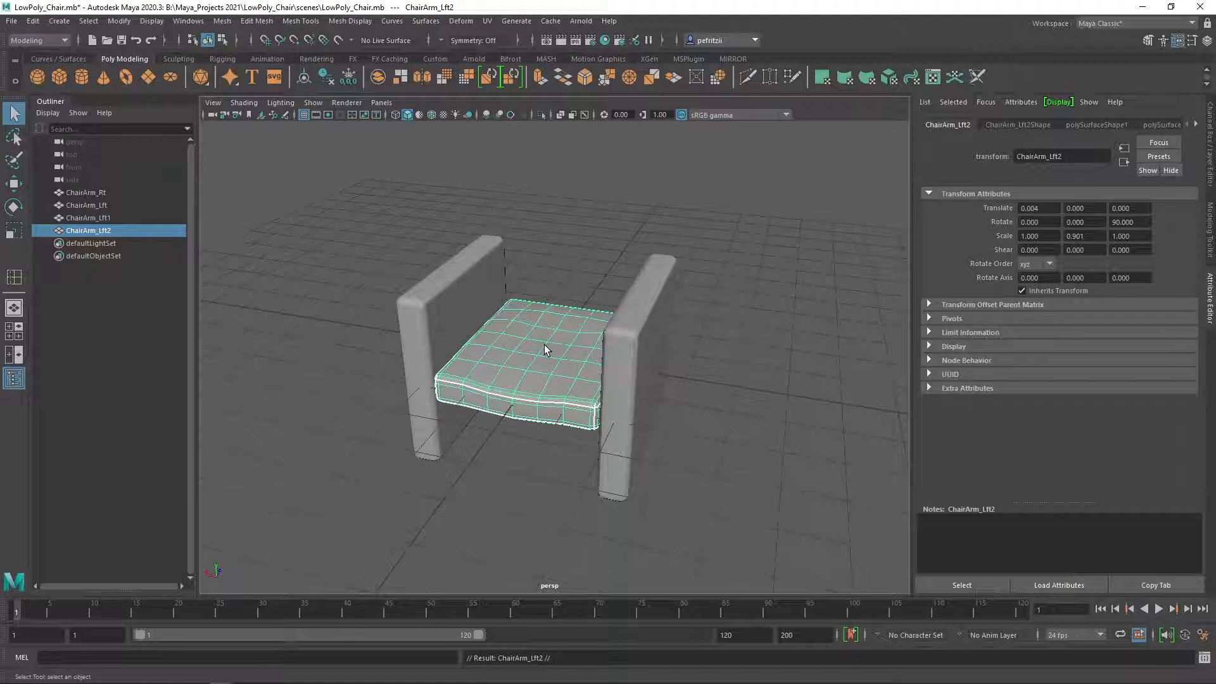
{"action": "key", "text": "w"}
{"action": "left_click_drag", "start_coordinate": [542, 304], "coordinate": [548, 238]}
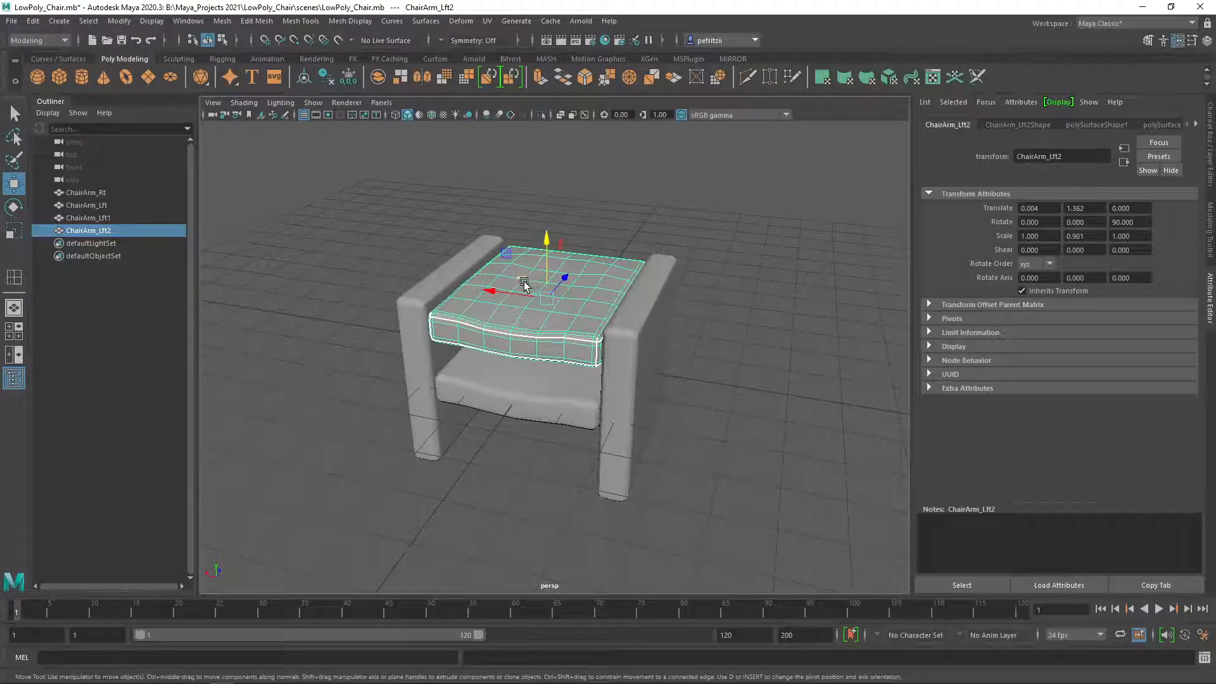
Step: Rotate the duplicated seat upright to form a backrest and set its Y rotation to 70
{"action": "key", "text": "e"}
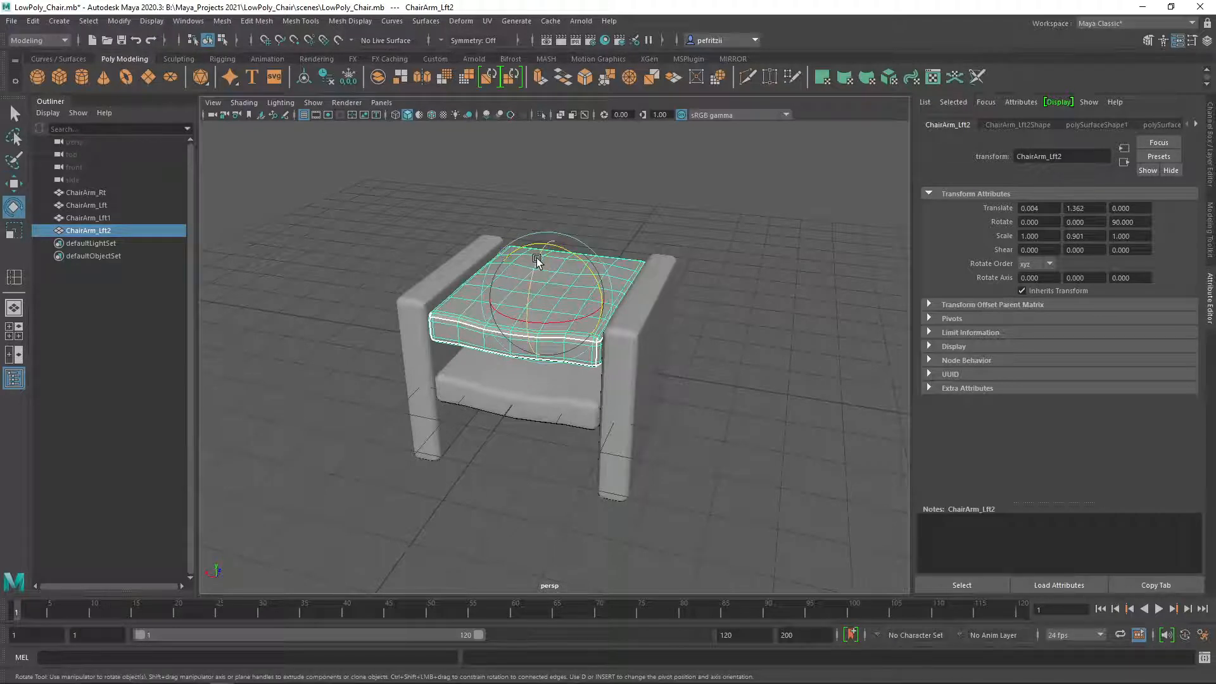
{"action": "left_click_drag", "start_coordinate": [537, 257], "coordinate": [526, 309]}
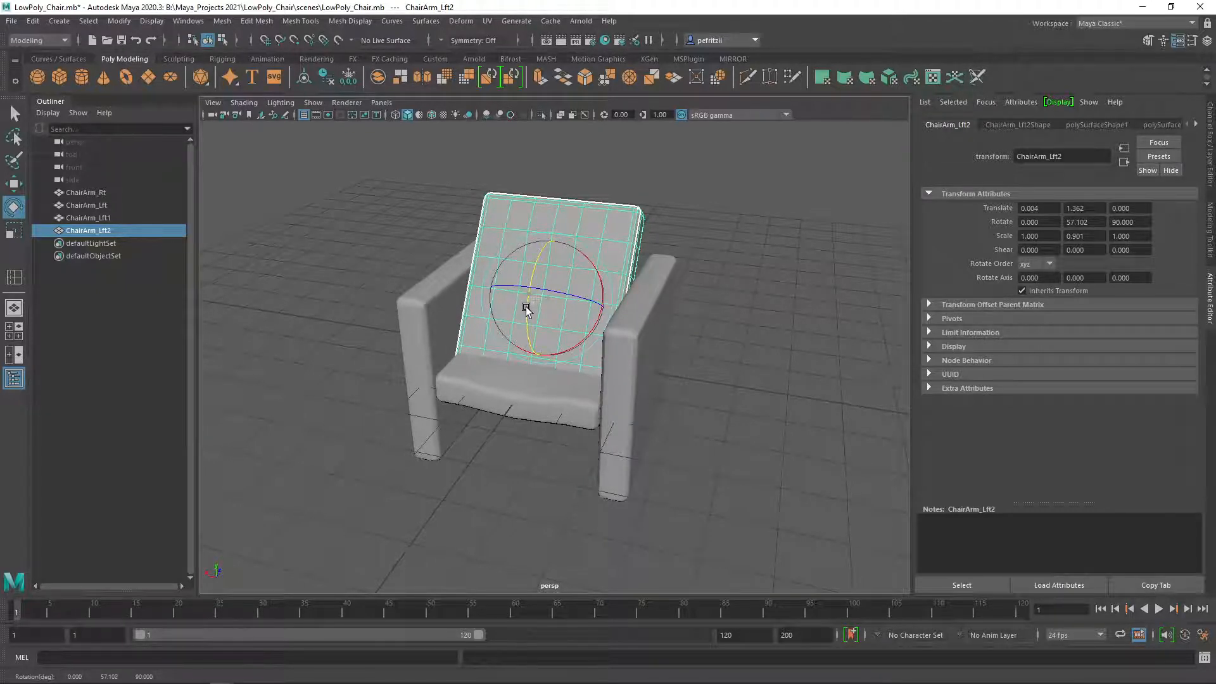
{"action": "left_click_drag", "start_coordinate": [756, 317], "coordinate": [646, 323], "text": "alt"}
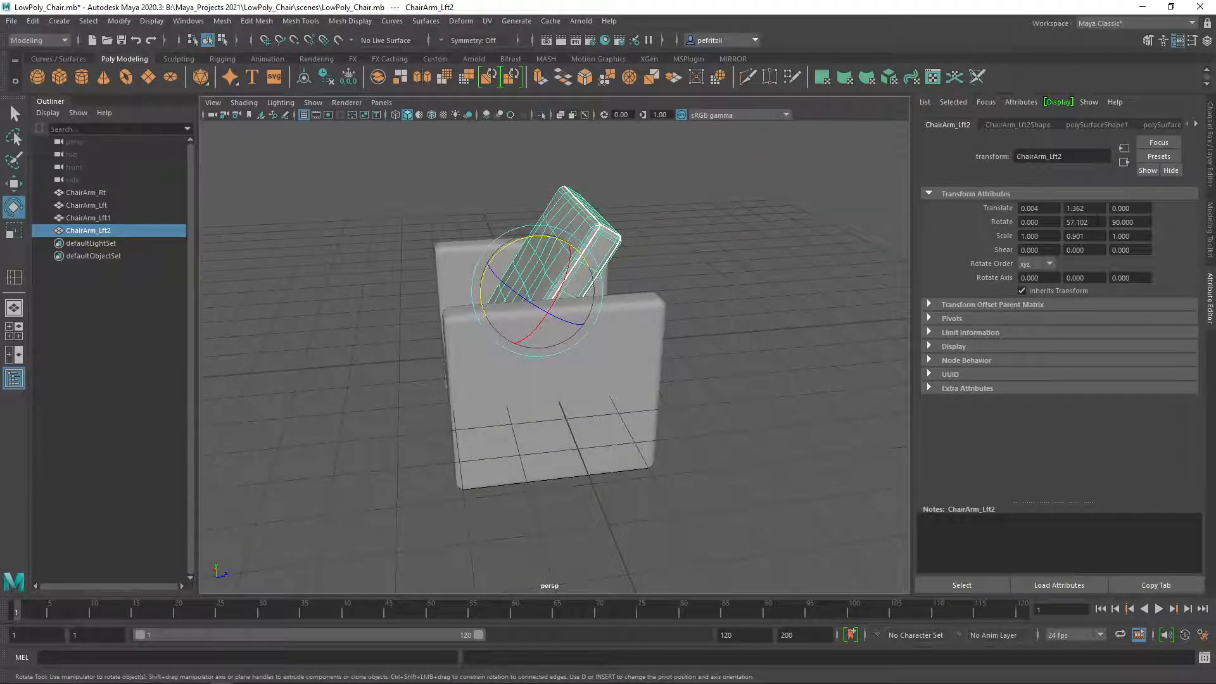
{"action": "left_click_drag", "start_coordinate": [1096, 222], "coordinate": [1050, 222]}
{"action": "type", "text": "60"}
{"action": "key", "text": "Return"}
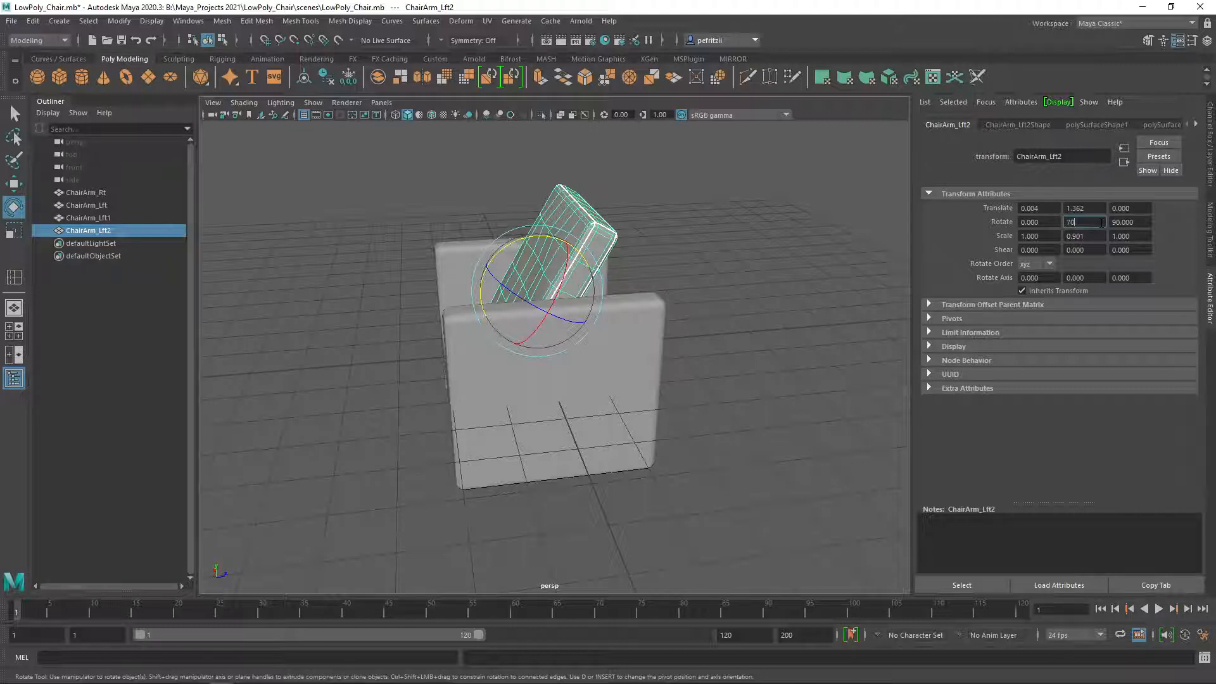
{"action": "key", "text": "Return"}
Step: Move the backrest toward the rear of the chair to a Z translation of about 2.121
{"action": "key", "text": "w"}
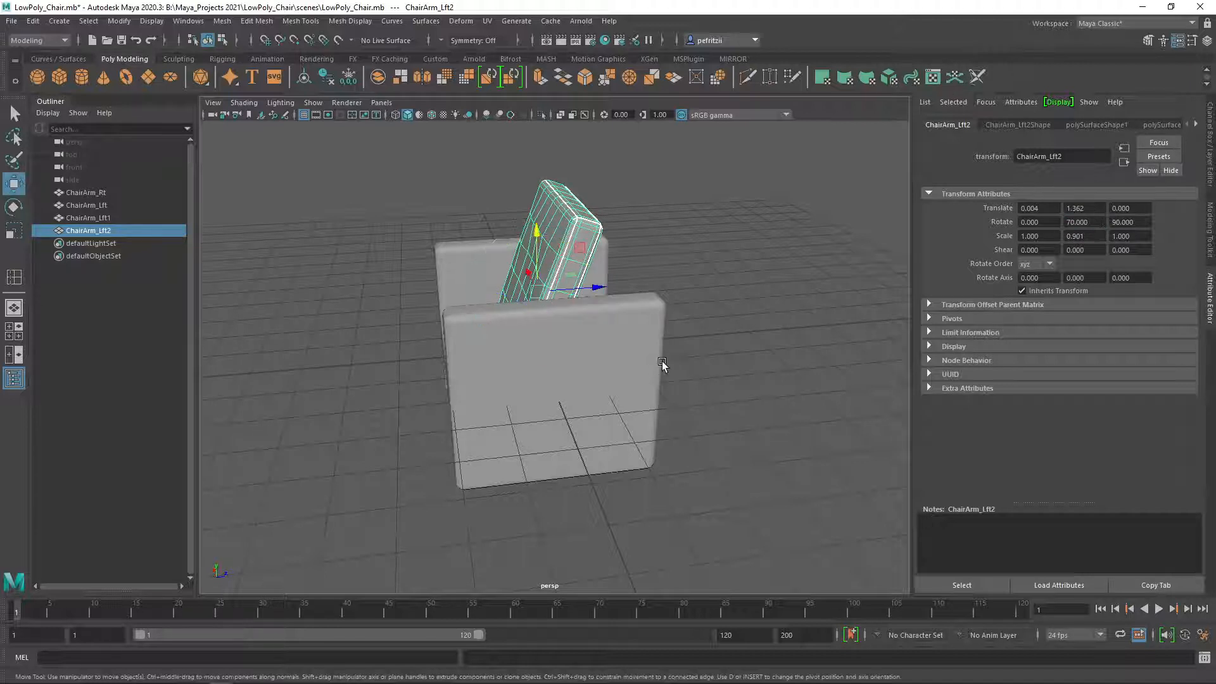
{"action": "left_click_drag", "start_coordinate": [588, 290], "coordinate": [681, 275]}
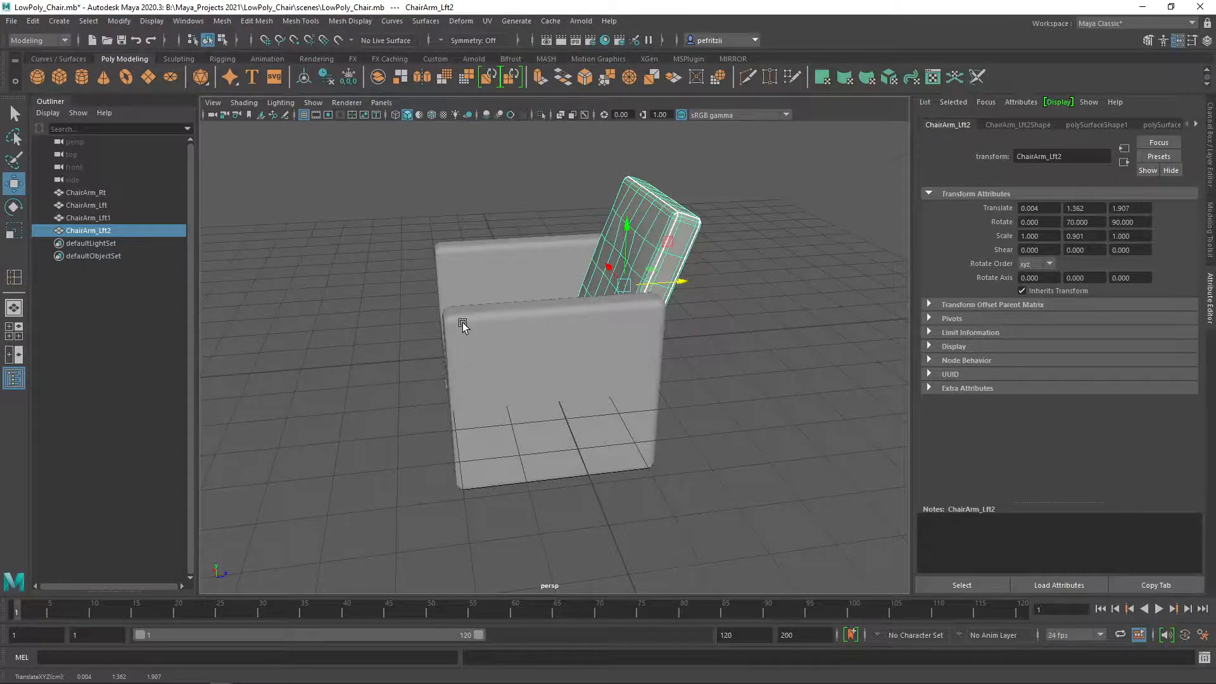
{"action": "left_click_drag", "start_coordinate": [463, 322], "coordinate": [641, 322], "text": "alt"}
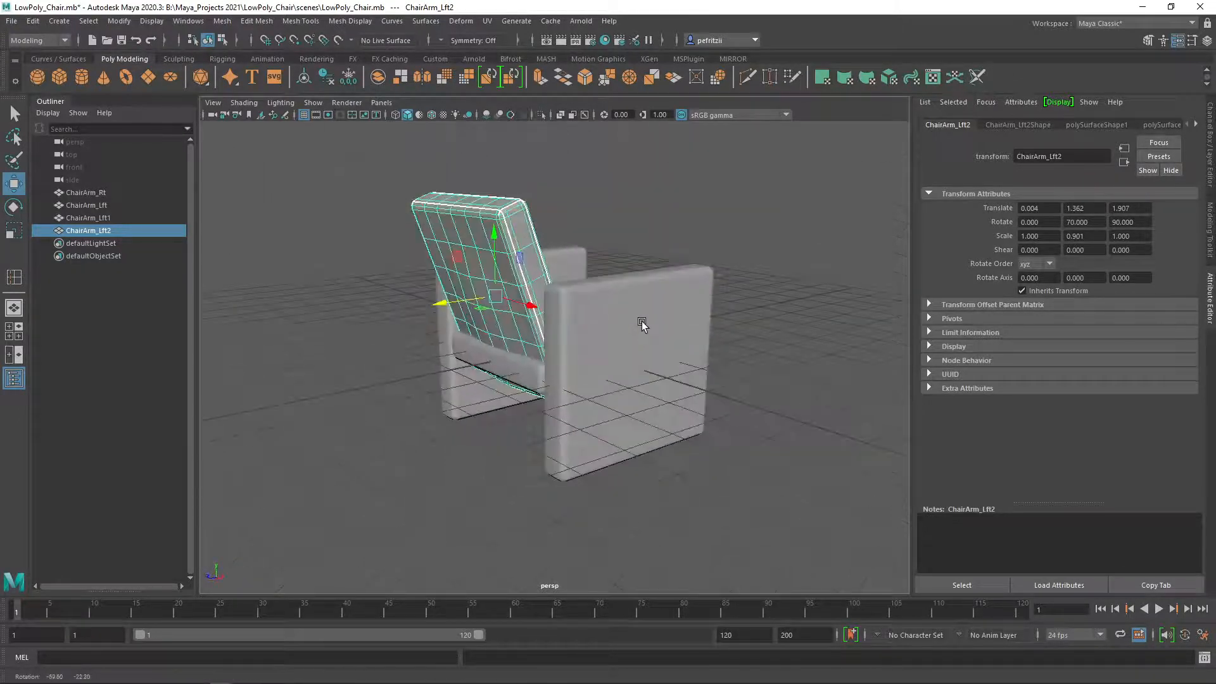
{"action": "left_click_drag", "start_coordinate": [426, 309], "coordinate": [436, 310]}
Step: Open the Scale tool's settings and shorten the backrest along its height to a Z scale of about 0.797
{"action": "key", "text": "r"}
{"action": "left_click_drag", "start_coordinate": [461, 421], "coordinate": [456, 253], "text": "alt"}
{"action": "left_click_drag", "start_coordinate": [373, 348], "coordinate": [357, 374], "text": "alt"}
{"action": "left_click_drag", "start_coordinate": [697, 354], "coordinate": [663, 348], "text": "alt"}
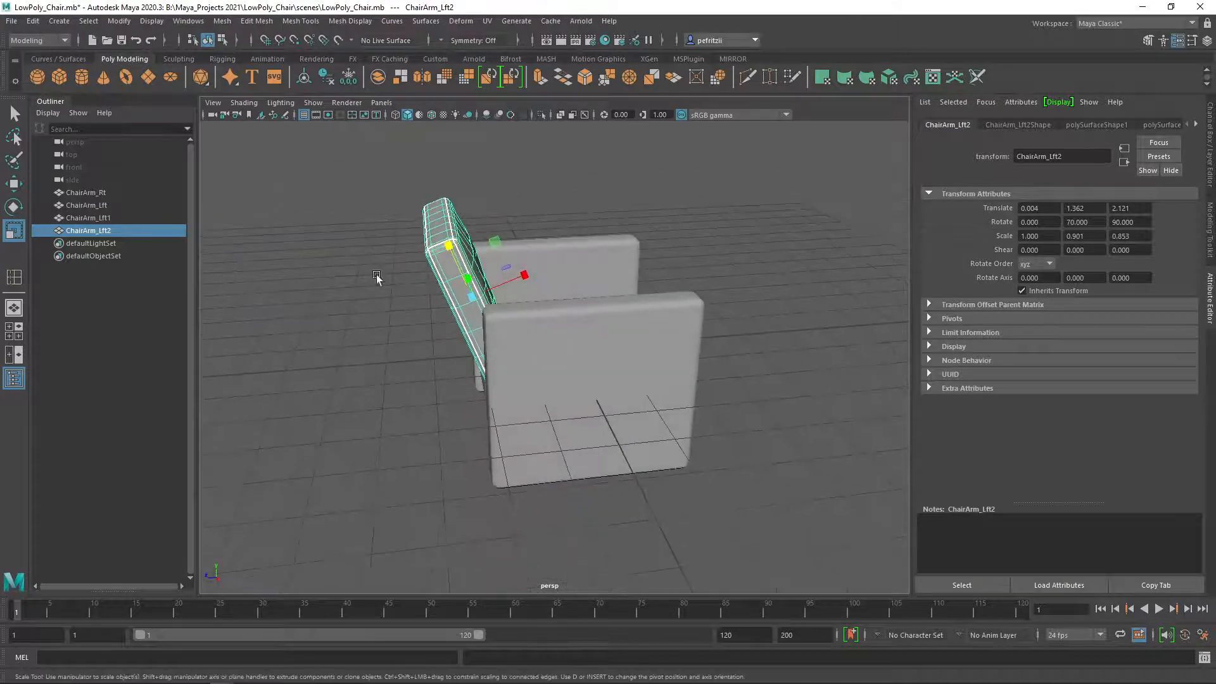
{"action": "double_click", "coordinate": [15, 232]}
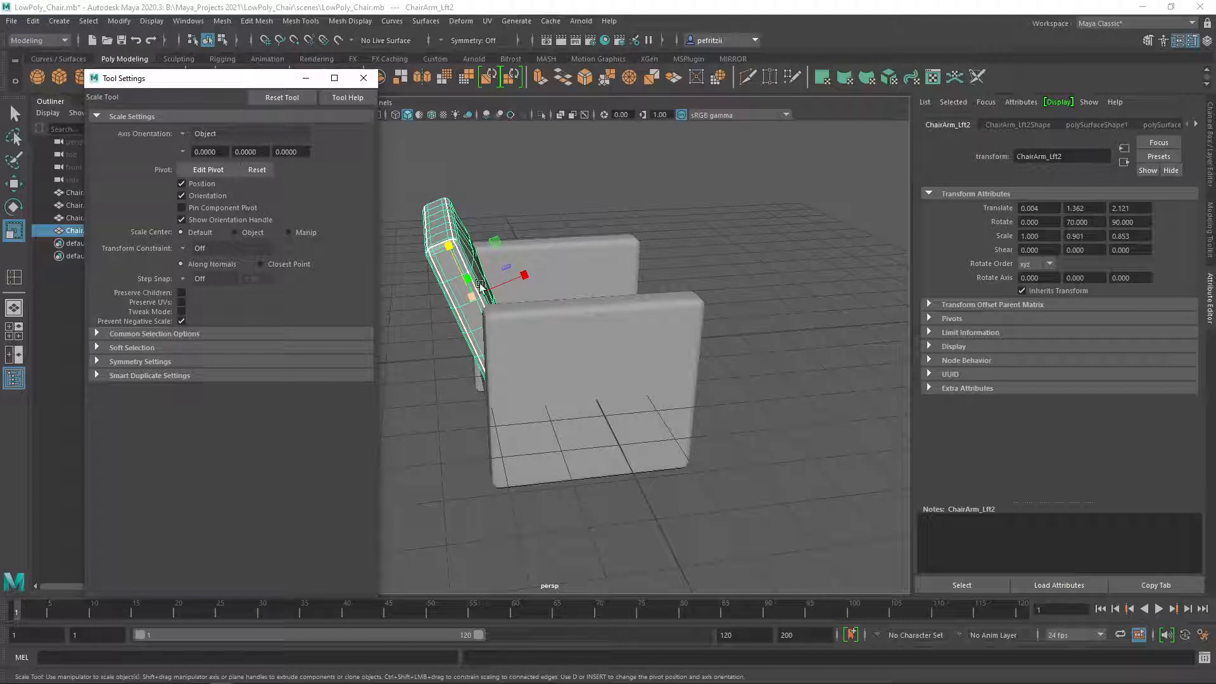
{"action": "left_click_drag", "start_coordinate": [461, 343], "coordinate": [537, 258], "text": "alt"}
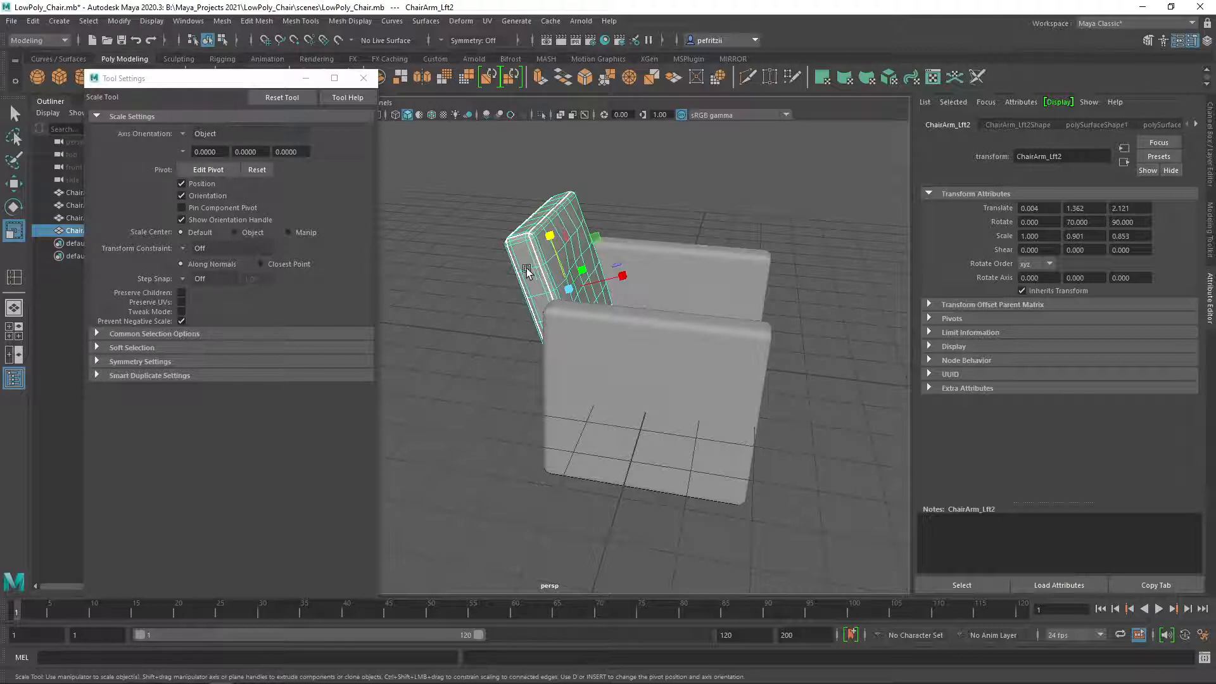
{"action": "left_click_drag", "start_coordinate": [514, 269], "coordinate": [444, 248], "text": "alt"}
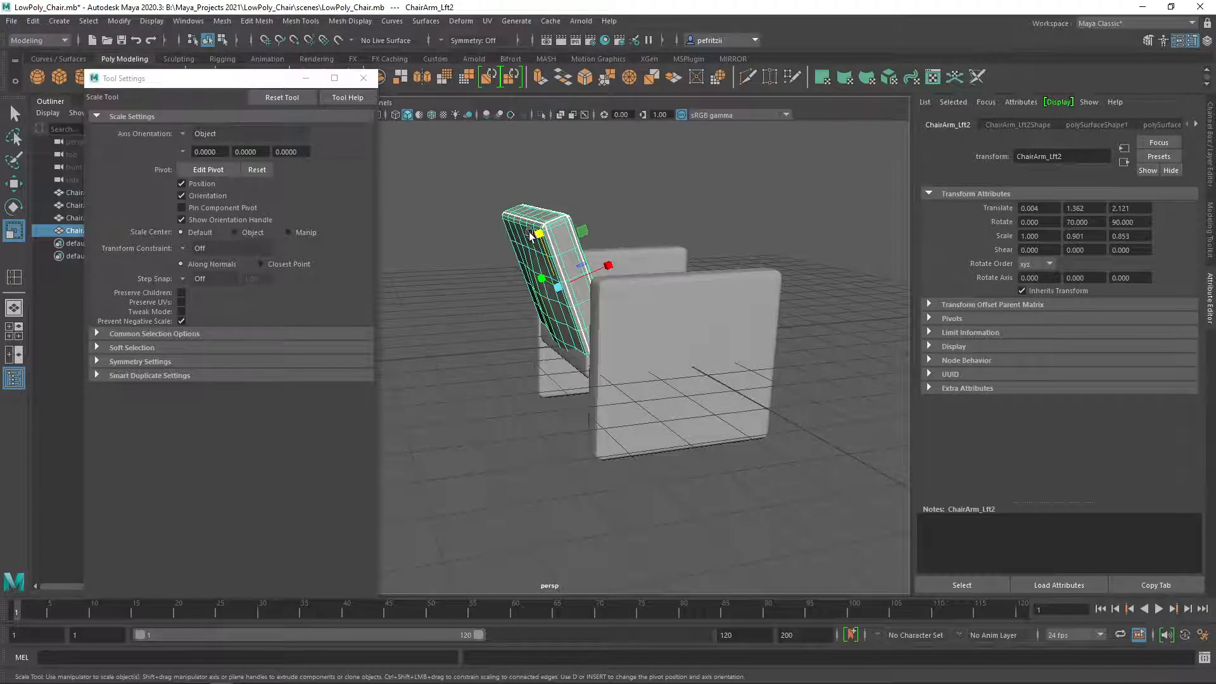
{"action": "left_click_drag", "start_coordinate": [535, 233], "coordinate": [537, 236]}
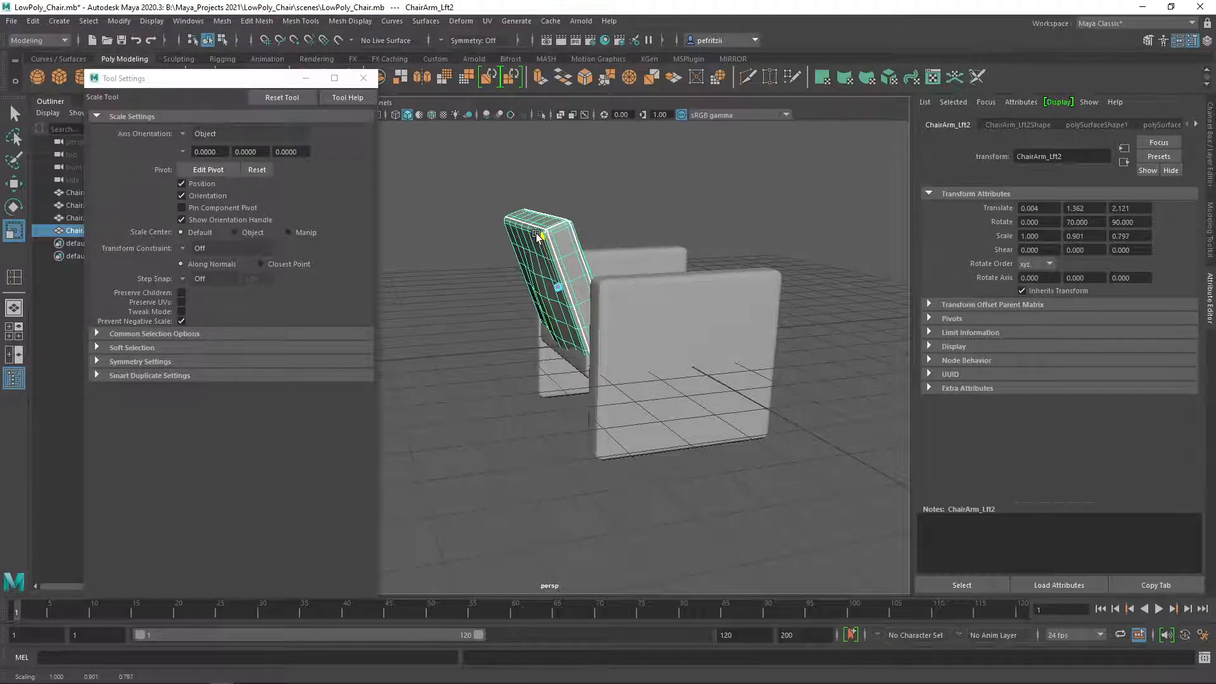
{"action": "mouse_move", "coordinate": [557, 332]}
{"action": "left_mouse_down", "text": "alt"}
{"action": "mouse_move", "coordinate": [476, 345]}
{"action": "mouse_move", "coordinate": [550, 332]}
{"action": "left_mouse_up", "text": "alt"}
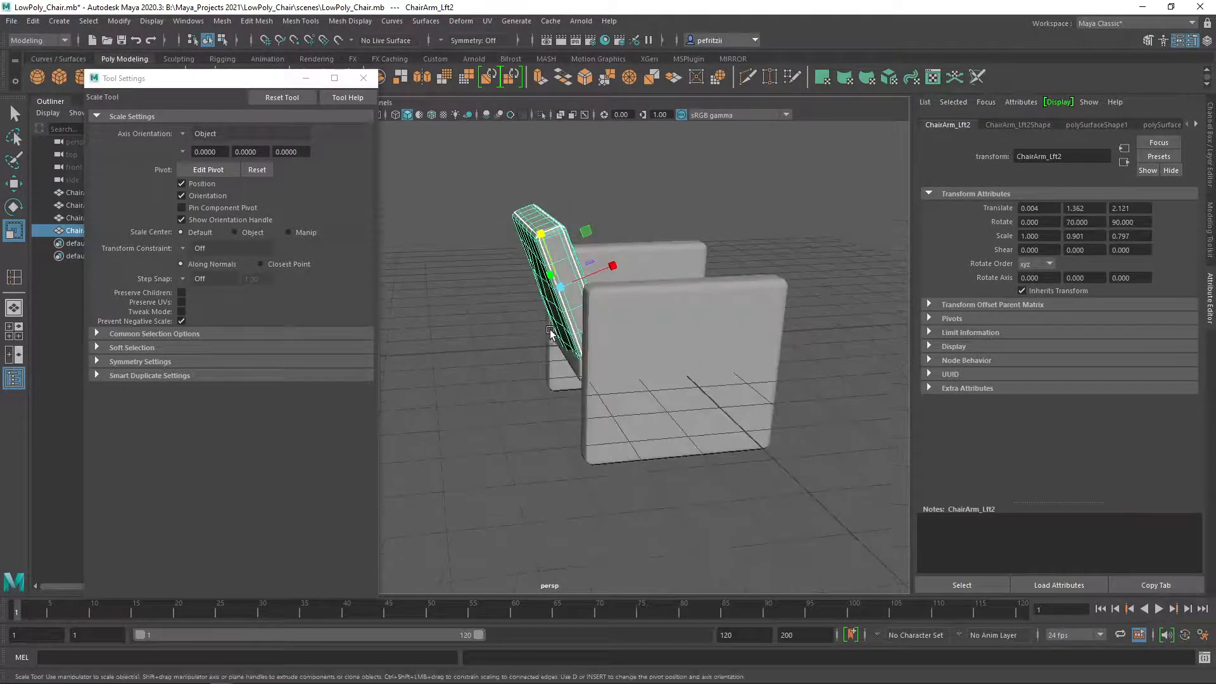
Step: Set the Move tool's axis orientation to Object and slide the backrest up along its tilt to about Y 1.866, Z 2.304
{"action": "key", "text": "w"}
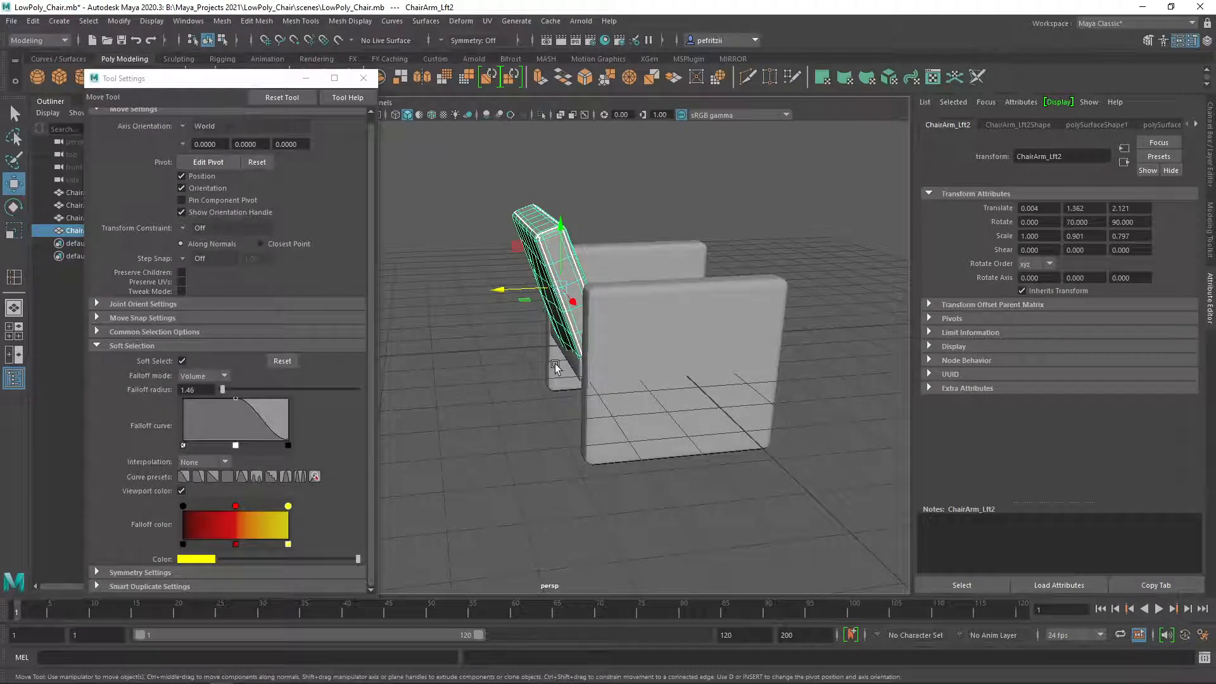
{"action": "left_click", "coordinate": [184, 126]}
{"action": "left_click", "coordinate": [184, 125]}
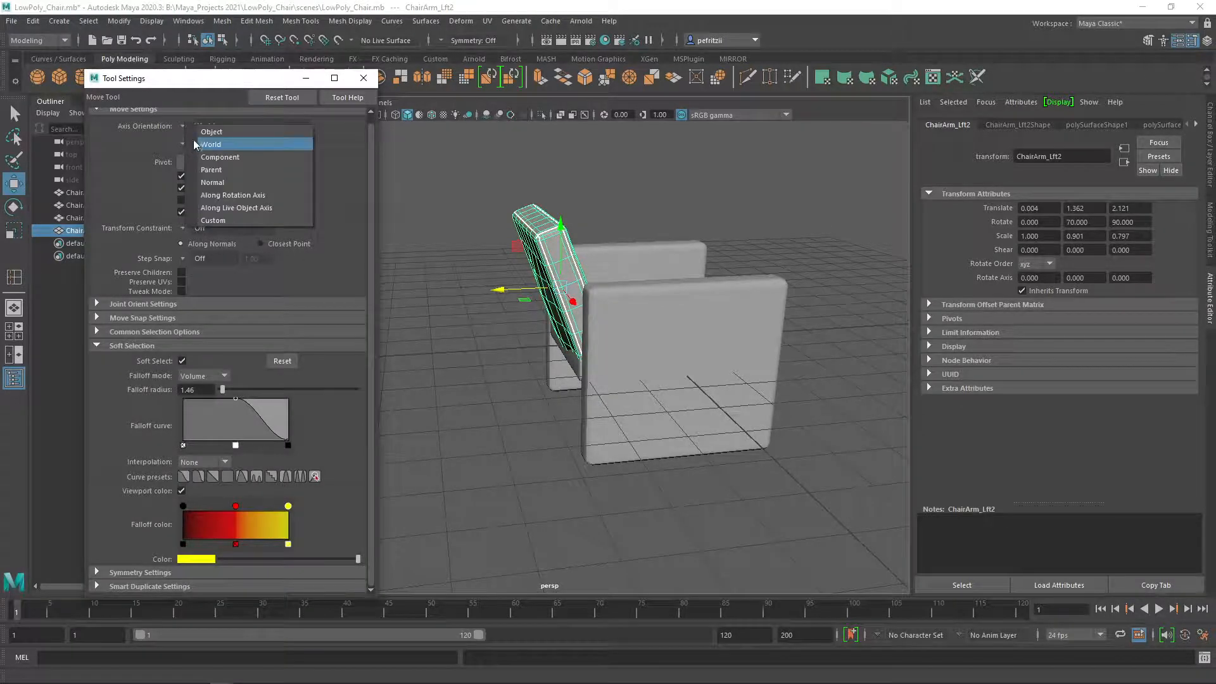
{"action": "left_click", "coordinate": [195, 134]}
{"action": "left_click_drag", "start_coordinate": [540, 337], "coordinate": [504, 333], "text": "alt"}
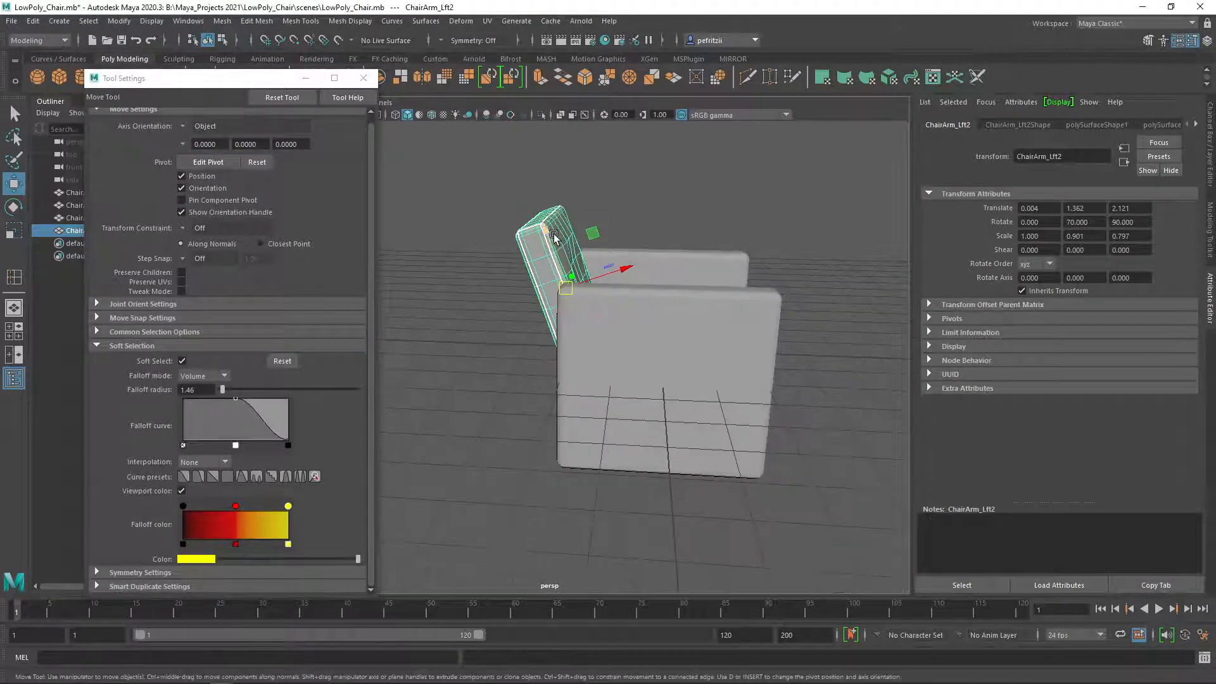
{"action": "left_click_drag", "start_coordinate": [544, 229], "coordinate": [533, 216]}
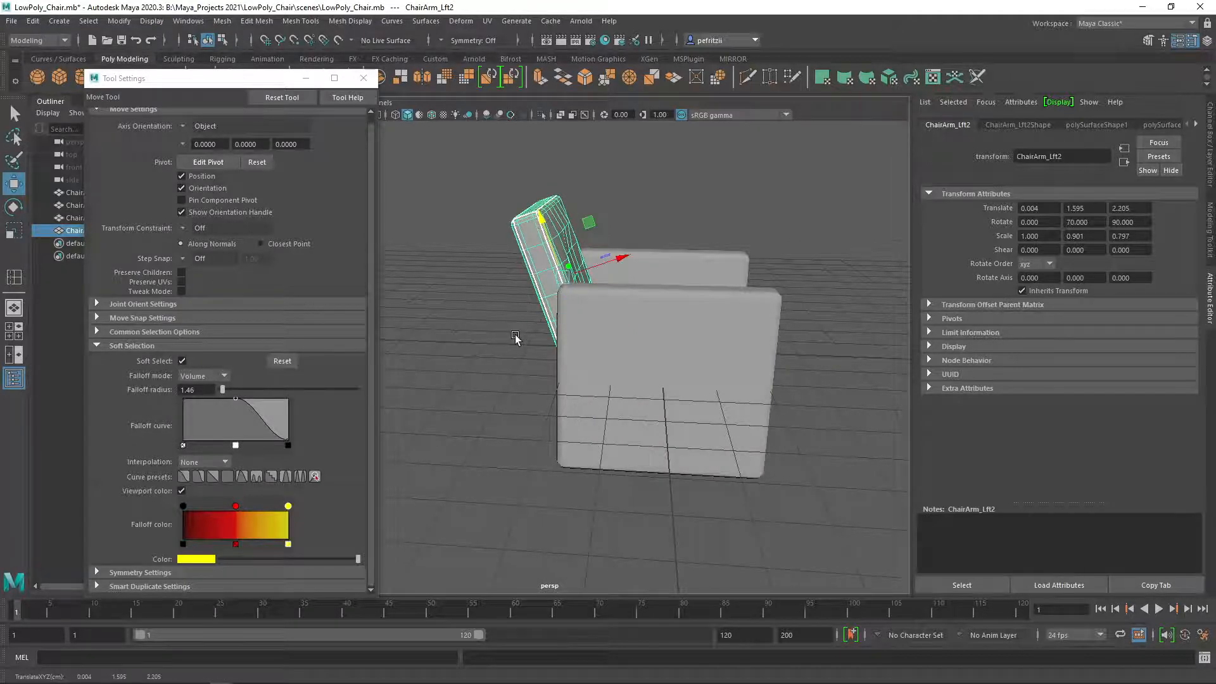
{"action": "left_click_drag", "start_coordinate": [513, 339], "coordinate": [445, 342], "text": "alt"}
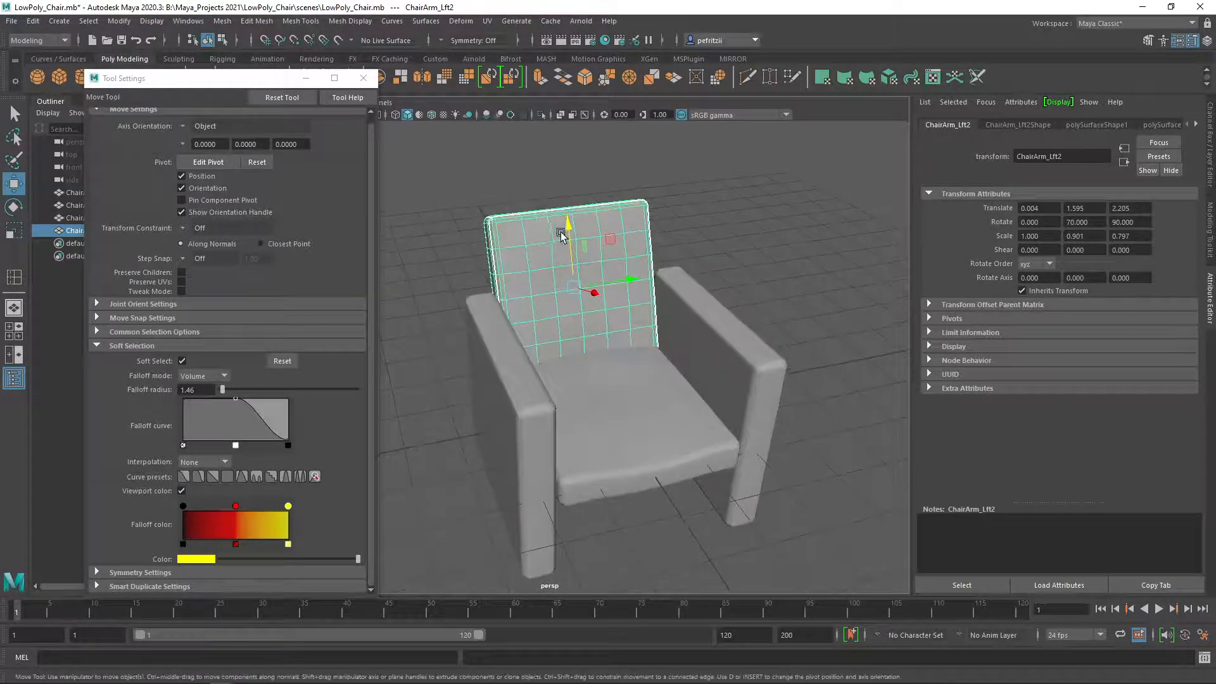
{"action": "left_click_drag", "start_coordinate": [564, 230], "coordinate": [550, 216]}
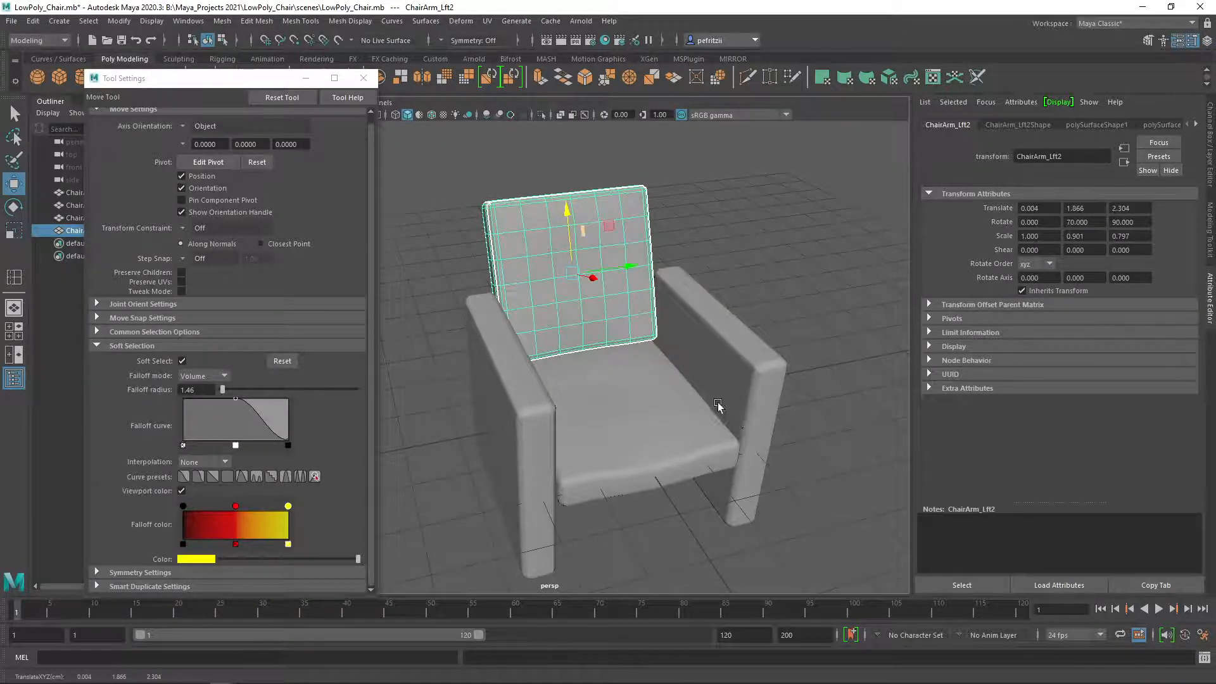
Step: Push the backrest backward along its own normal to about Y 1.768, Z 2.573, and lower it slightly along its tilt
{"action": "left_click_drag", "start_coordinate": [717, 402], "coordinate": [641, 363], "text": "alt"}
{"action": "scroll", "coordinate": [583, 345], "scroll_direction": "up", "scroll_amount": 5}
{"action": "scroll", "coordinate": [583, 367], "scroll_direction": "up", "scroll_amount": 2}
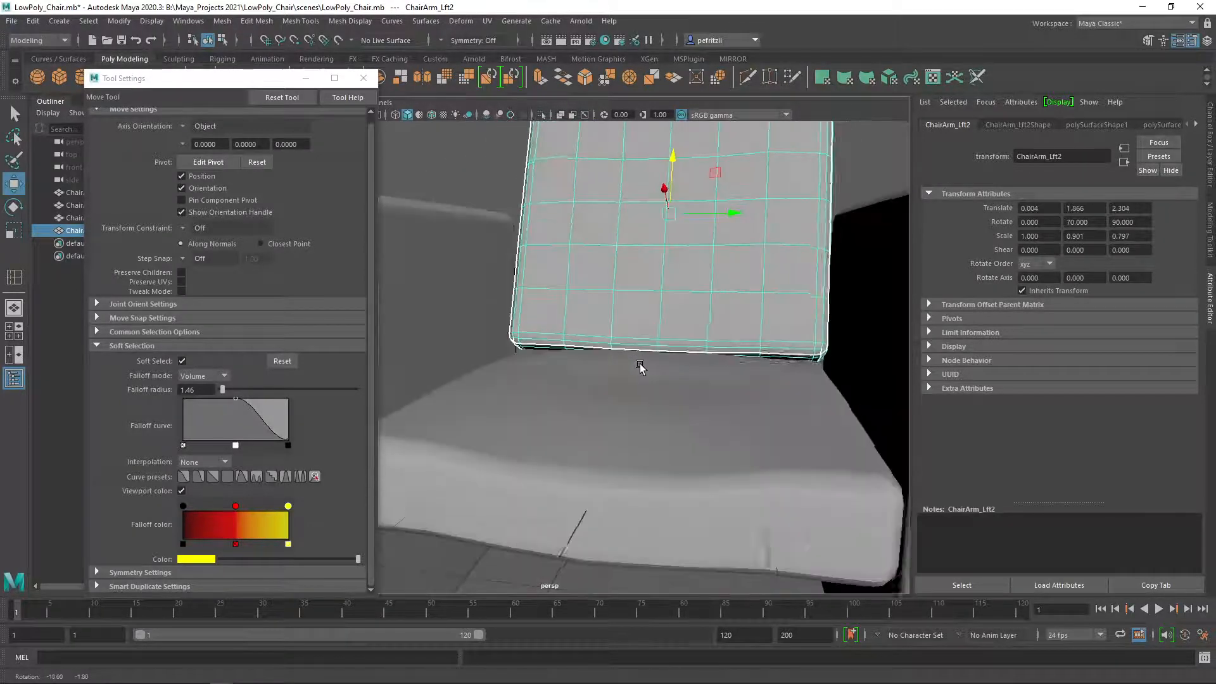
{"action": "left_click_drag", "start_coordinate": [739, 372], "coordinate": [687, 307], "text": "alt"}
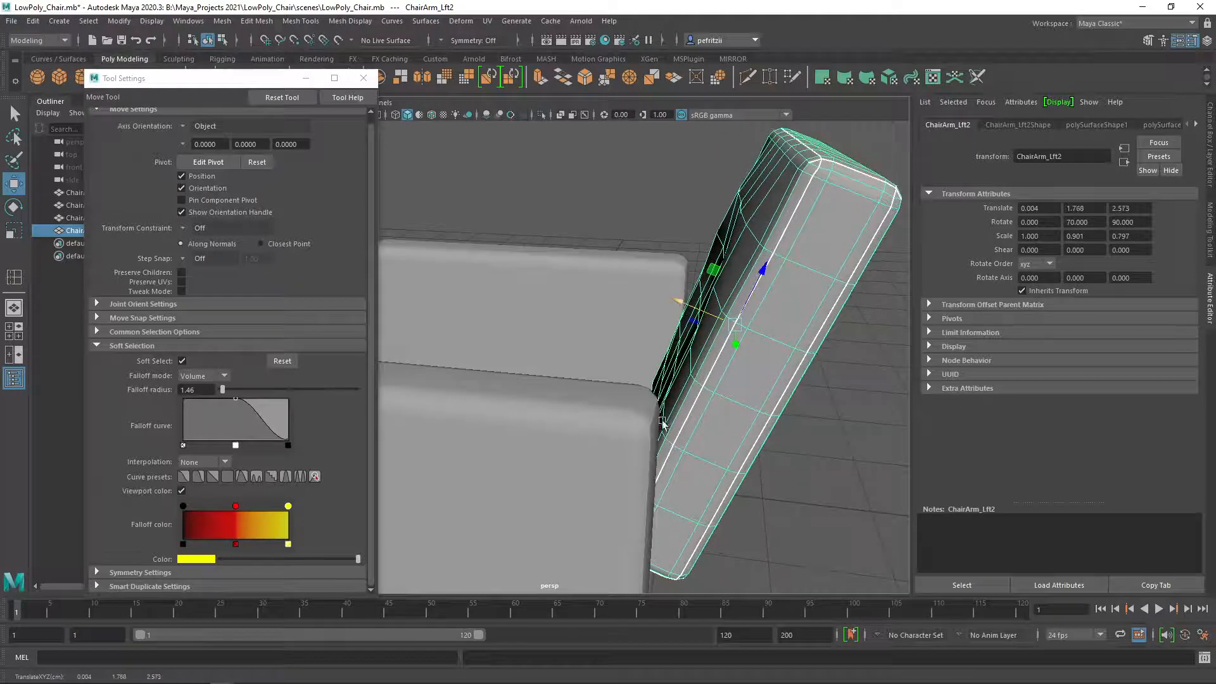
{"action": "left_click_drag", "start_coordinate": [562, 411], "coordinate": [690, 392], "text": "alt"}
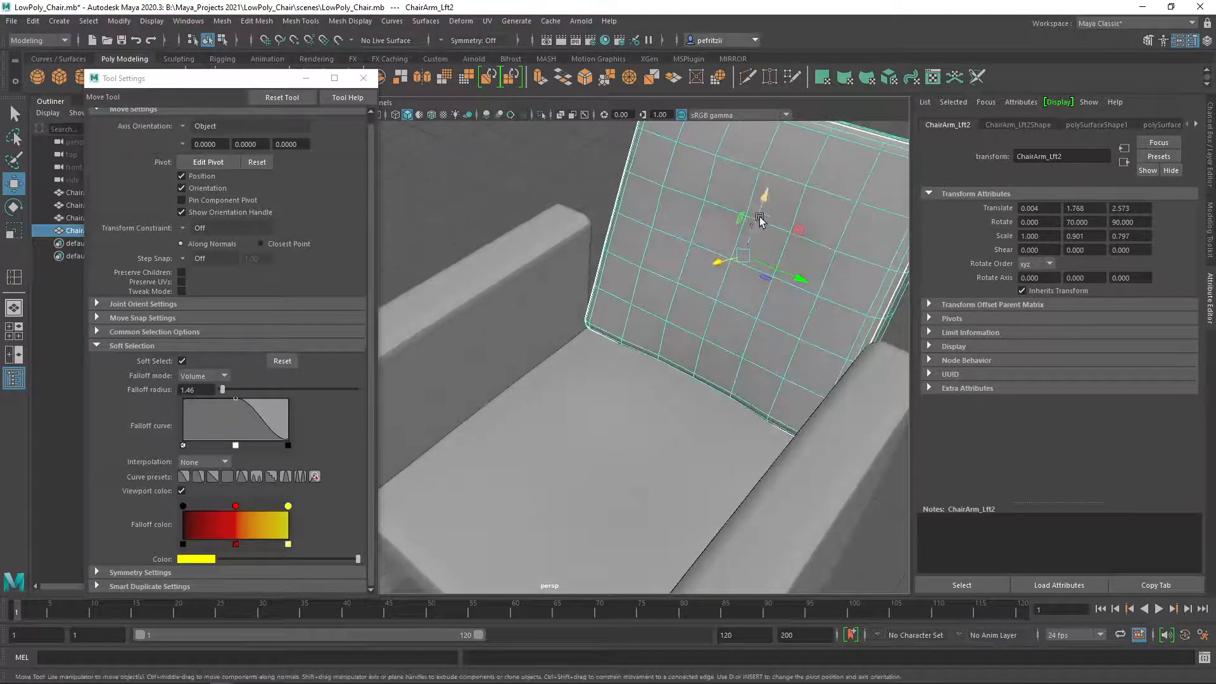
{"action": "left_click_drag", "start_coordinate": [762, 198], "coordinate": [759, 209]}
Step: Examine from several angles how the backrest meets the two armrests and the rear edge of the seat
{"action": "left_click_drag", "start_coordinate": [568, 426], "coordinate": [400, 368], "text": "alt"}
{"action": "scroll", "coordinate": [556, 412], "scroll_direction": "down", "scroll_amount": 5}
{"action": "left_click", "coordinate": [557, 372]}
{"action": "mouse_move", "coordinate": [469, 402]}
{"action": "left_mouse_down", "text": "alt"}
{"action": "mouse_move", "coordinate": [523, 411]}
{"action": "mouse_move", "coordinate": [521, 426]}
{"action": "mouse_move", "coordinate": [479, 381]}
{"action": "left_mouse_up", "text": "alt"}
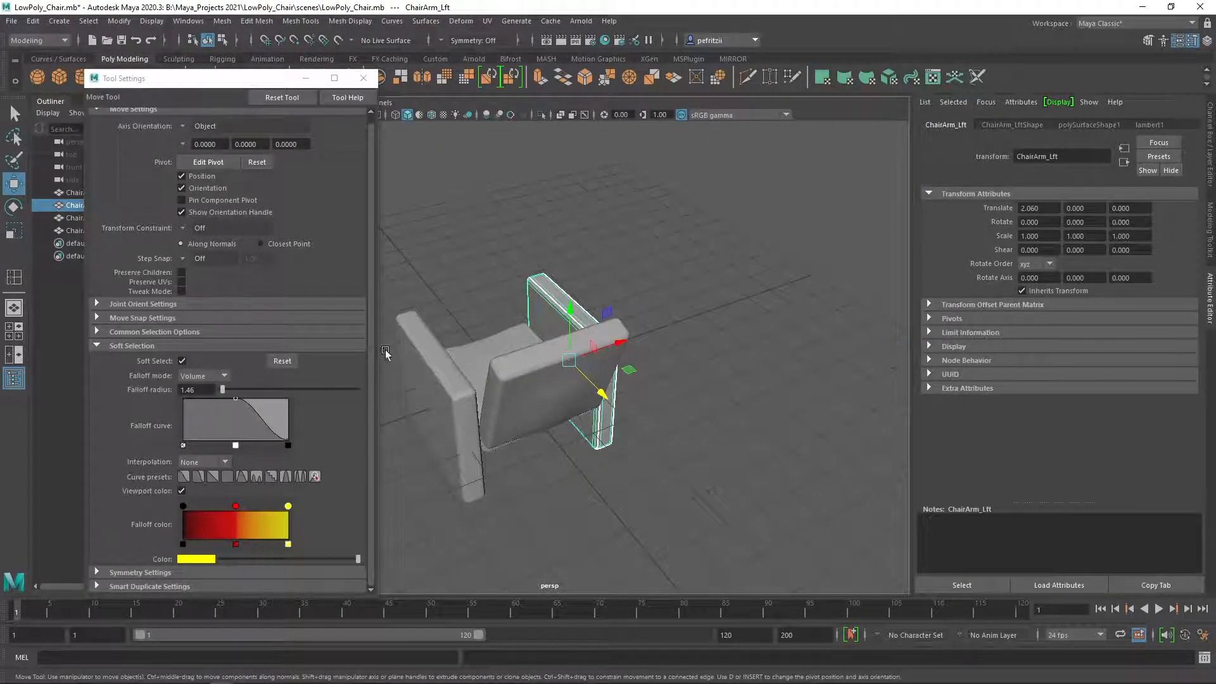
{"action": "left_click_drag", "start_coordinate": [479, 304], "coordinate": [621, 453], "text": "alt"}
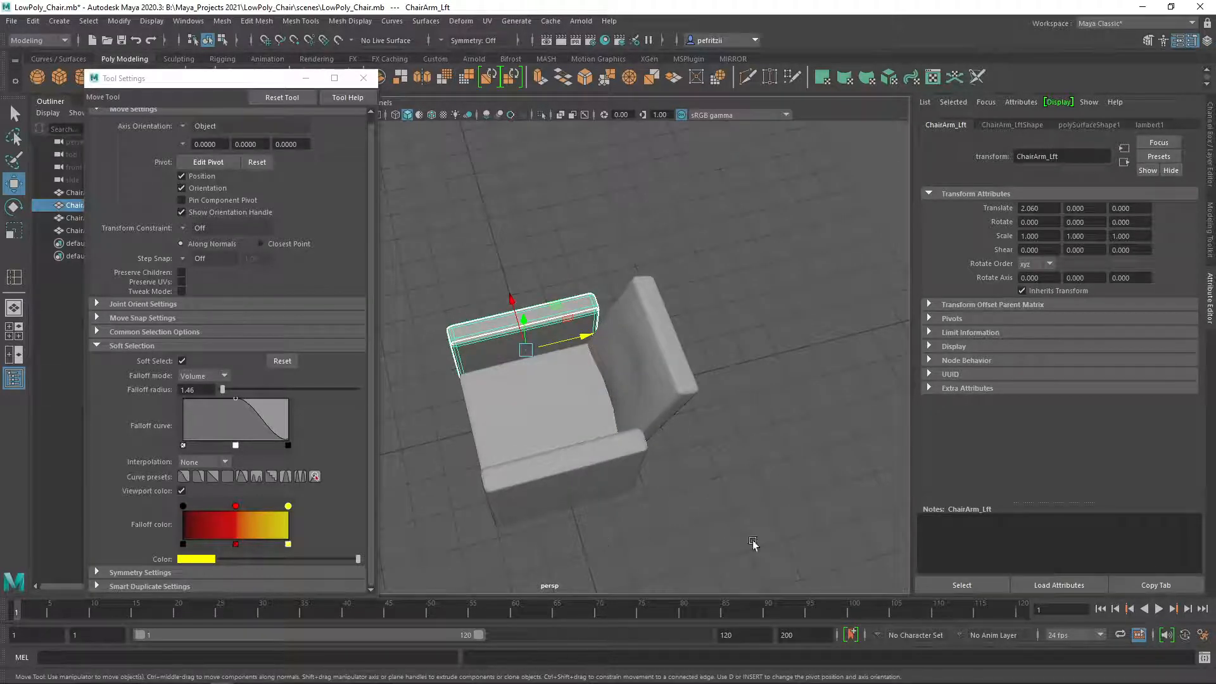
{"action": "left_click_drag", "start_coordinate": [633, 489], "coordinate": [632, 409], "text": "alt"}
{"action": "scroll", "coordinate": [605, 406], "scroll_direction": "up", "scroll_amount": 5}
{"action": "scroll", "coordinate": [632, 407], "scroll_direction": "down", "scroll_amount": 3}
{"action": "left_click", "coordinate": [631, 342]}
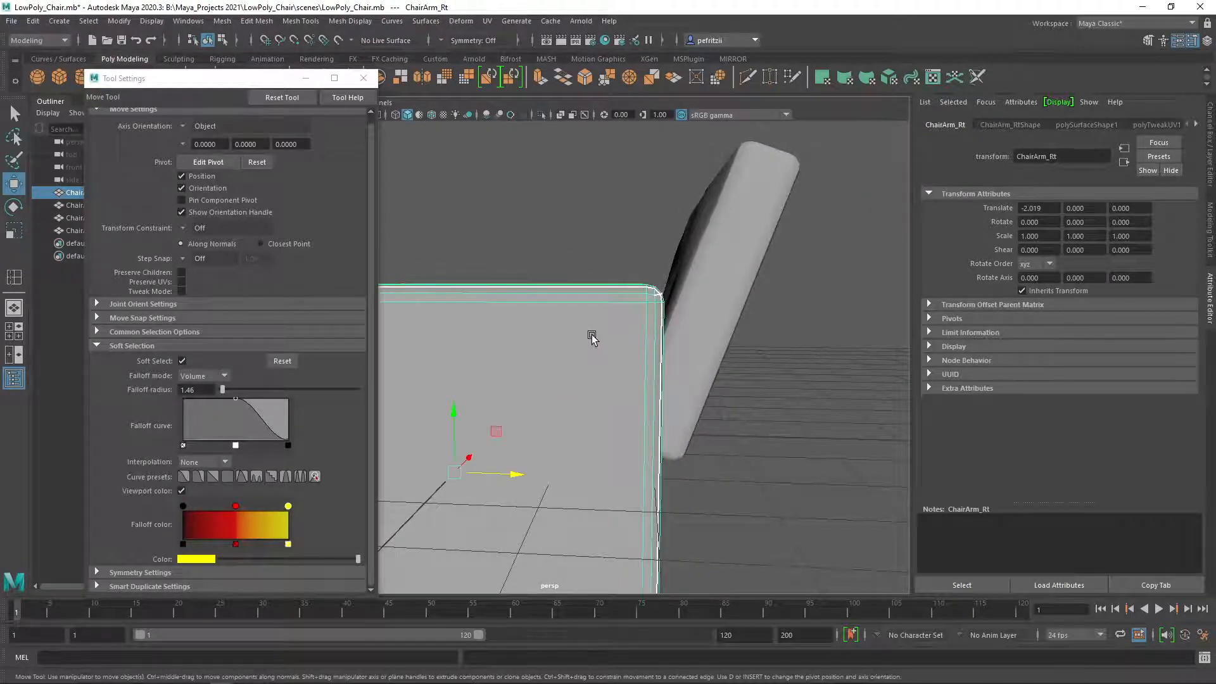
{"action": "scroll", "coordinate": [591, 334], "scroll_direction": "down", "scroll_amount": 5}
{"action": "left_click_drag", "start_coordinate": [610, 358], "coordinate": [642, 377], "text": "alt"}
{"action": "scroll", "coordinate": [538, 345], "scroll_direction": "up", "scroll_amount": 5}
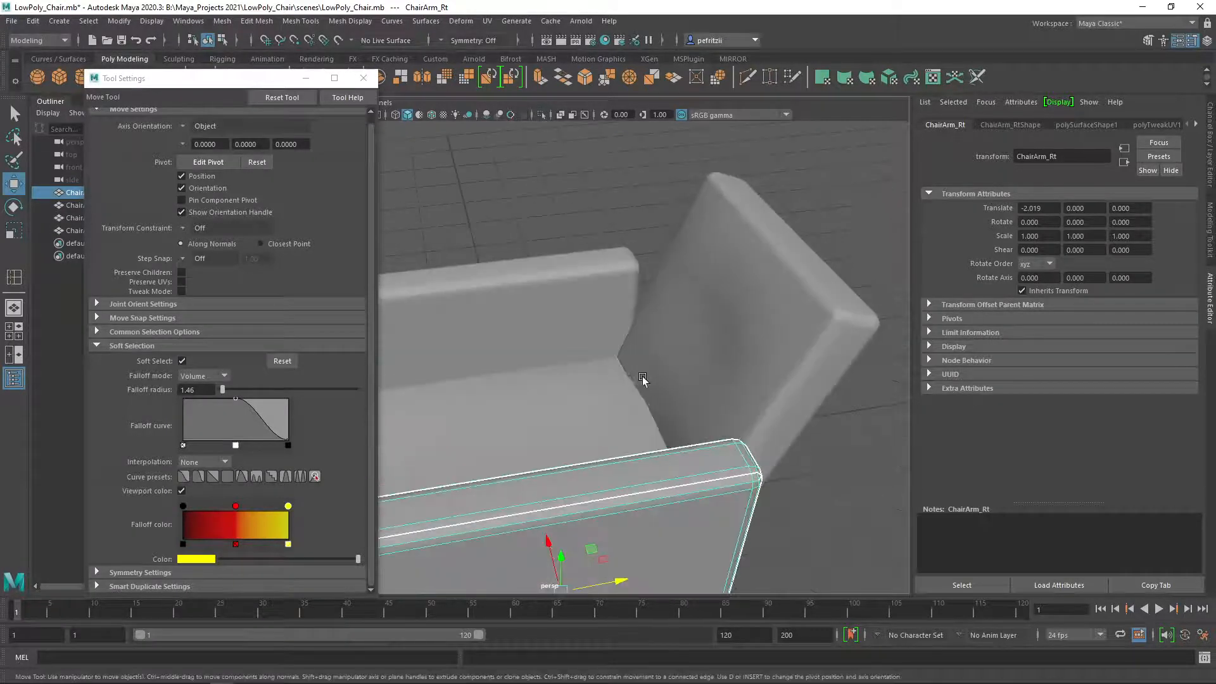
{"action": "scroll", "coordinate": [589, 374], "scroll_direction": "down", "scroll_amount": 5}
{"action": "left_click_drag", "start_coordinate": [573, 364], "coordinate": [570, 395], "text": "alt"}
Step: Select the seat and scale it down slightly along its front-to-back depth
{"action": "left_click", "coordinate": [570, 396]}
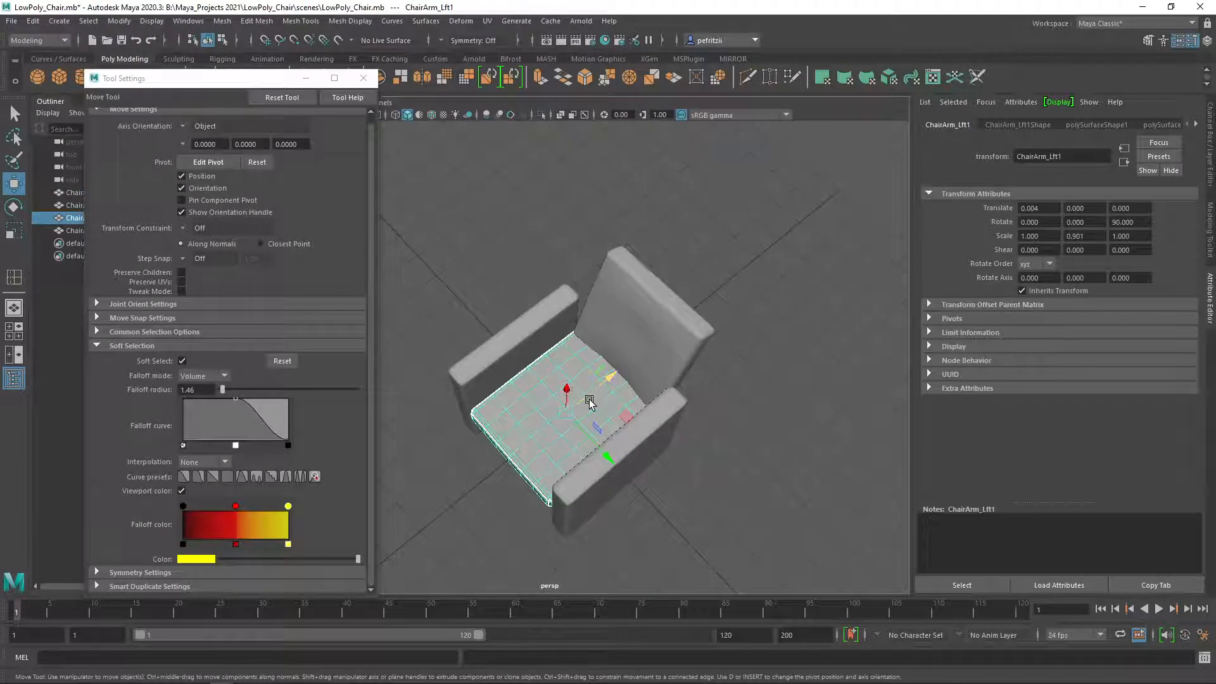
{"action": "key", "text": "r"}
{"action": "mouse_move", "coordinate": [611, 382]}
{"action": "left_mouse_down"}
{"action": "mouse_move", "coordinate": [609, 364]}
{"action": "mouse_move", "coordinate": [590, 375]}
{"action": "left_mouse_up"}
{"action": "key", "text": "w"}
Step: Select the backrest and move it forward and down against the rear of the seat, to about Y 1.570, Z 2.298
{"action": "left_click", "coordinate": [627, 341]}
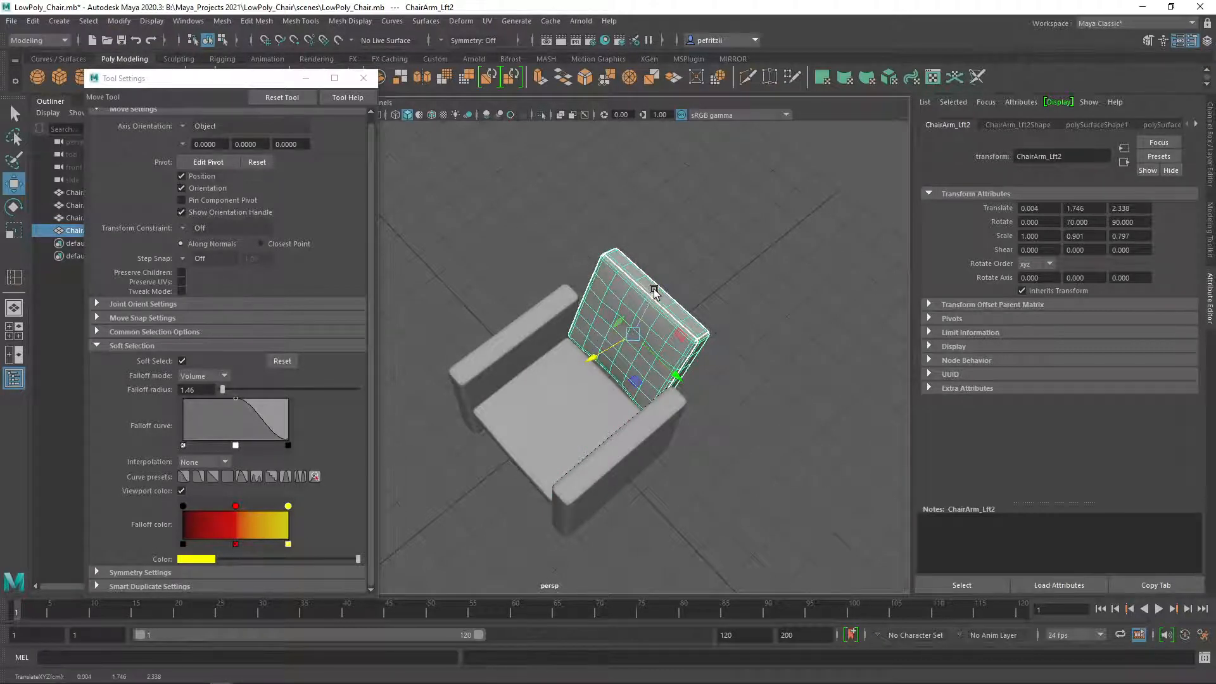
{"action": "left_click_drag", "start_coordinate": [652, 292], "coordinate": [655, 302]}
{"action": "left_click_drag", "start_coordinate": [525, 377], "coordinate": [643, 357], "text": "alt"}
{"action": "scroll", "coordinate": [618, 358], "scroll_direction": "up", "scroll_amount": 5}
{"action": "left_click_drag", "start_coordinate": [831, 441], "coordinate": [785, 401], "text": "alt"}
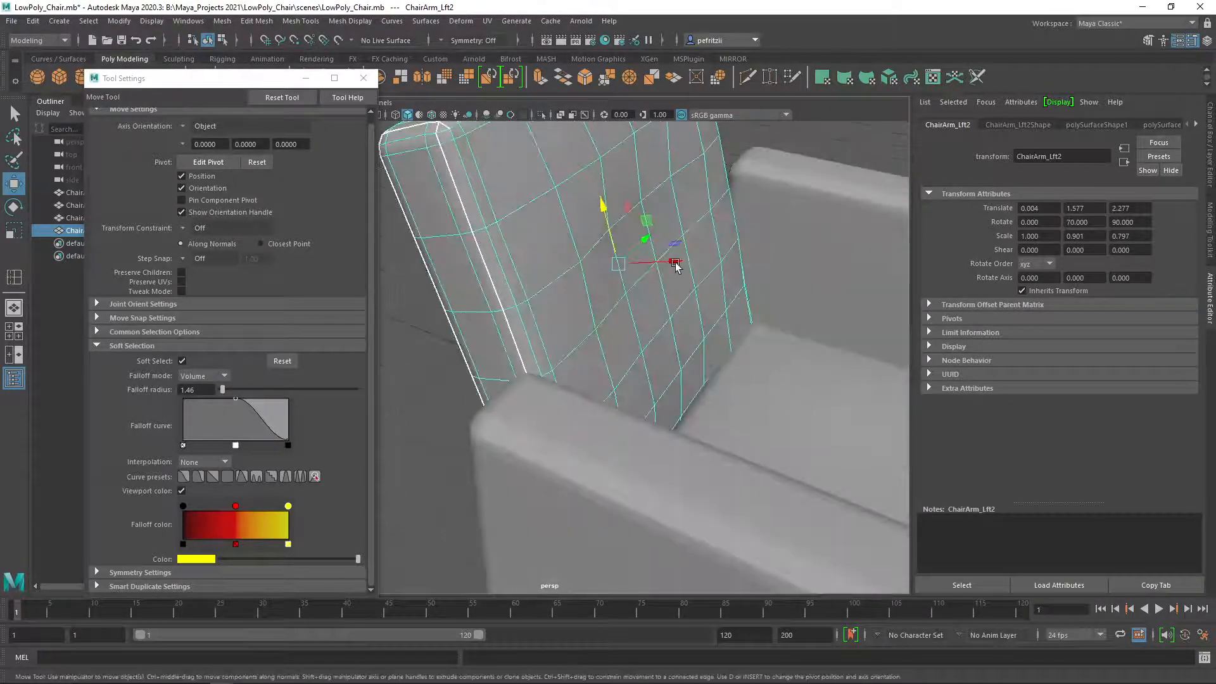
{"action": "left_click_drag", "start_coordinate": [675, 262], "coordinate": [671, 265]}
{"action": "left_click_drag", "start_coordinate": [810, 433], "coordinate": [512, 466], "text": "alt"}
{"action": "scroll", "coordinate": [647, 438], "scroll_direction": "down", "scroll_amount": 5}
{"action": "scroll", "coordinate": [498, 459], "scroll_direction": "up", "scroll_amount": 3}
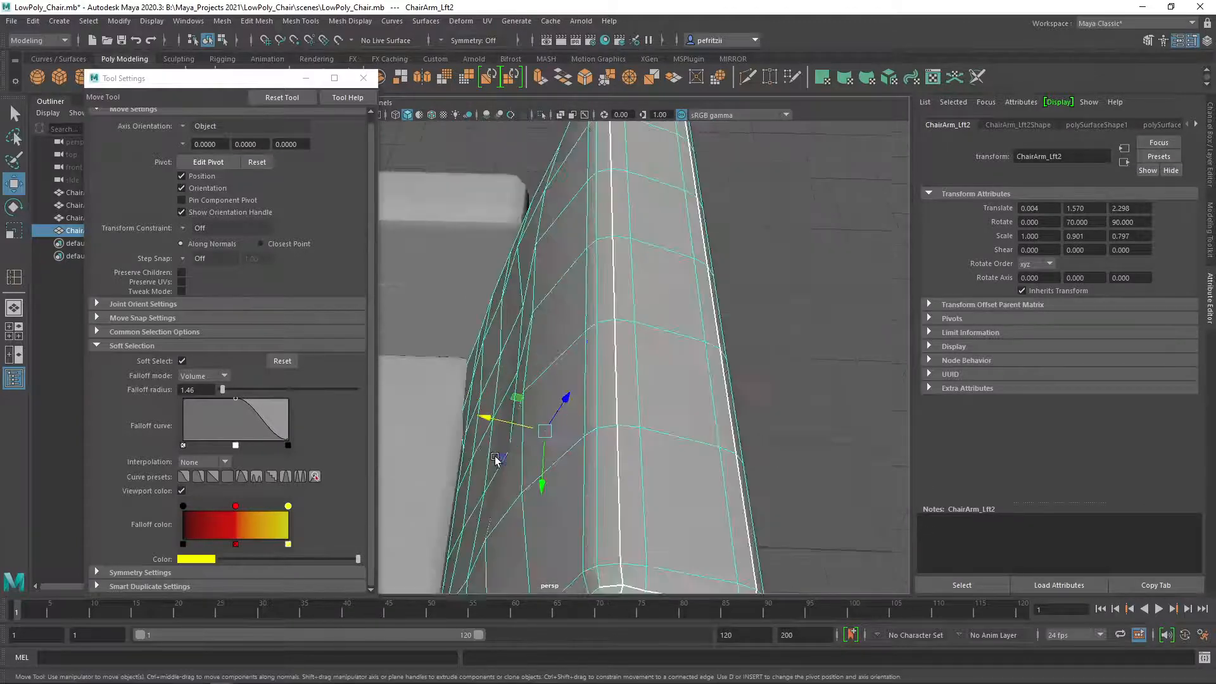
{"action": "scroll", "coordinate": [458, 462], "scroll_direction": "up", "scroll_amount": 4}
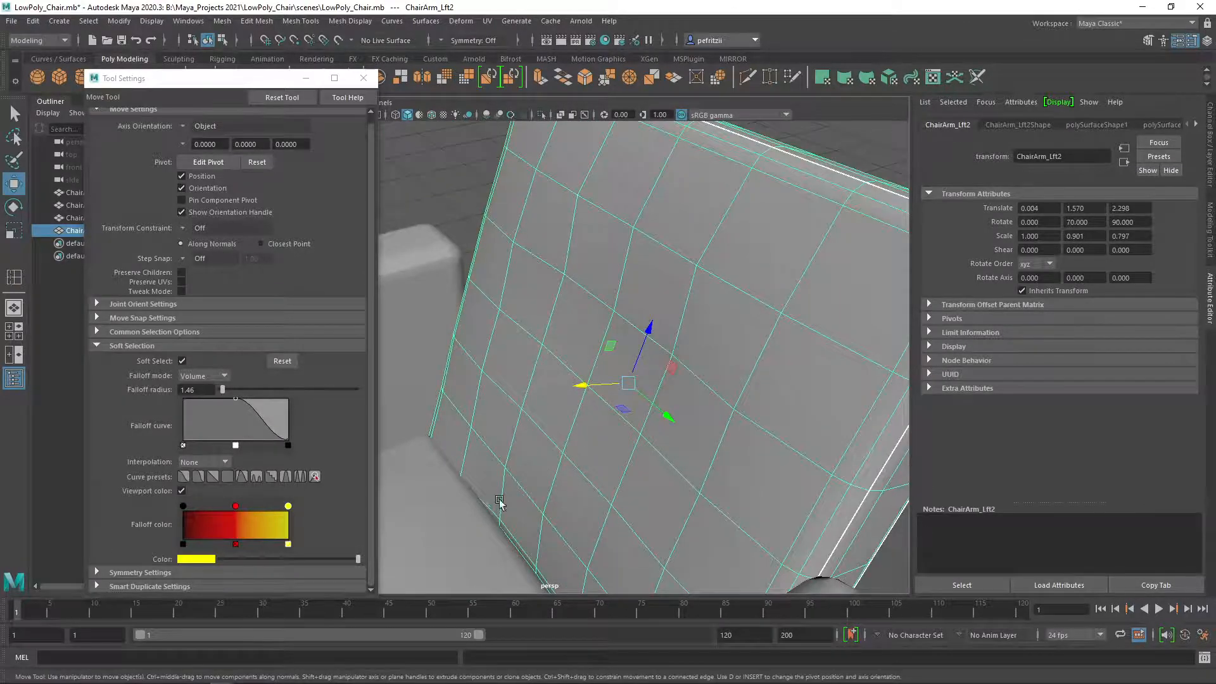
Step: Examine how the tilted backrest meets the seat and armrests from several angles
{"action": "left_click_drag", "start_coordinate": [487, 472], "coordinate": [626, 478], "text": "alt"}
{"action": "middle_click_drag", "start_coordinate": [652, 462], "coordinate": [490, 415], "text": "alt"}
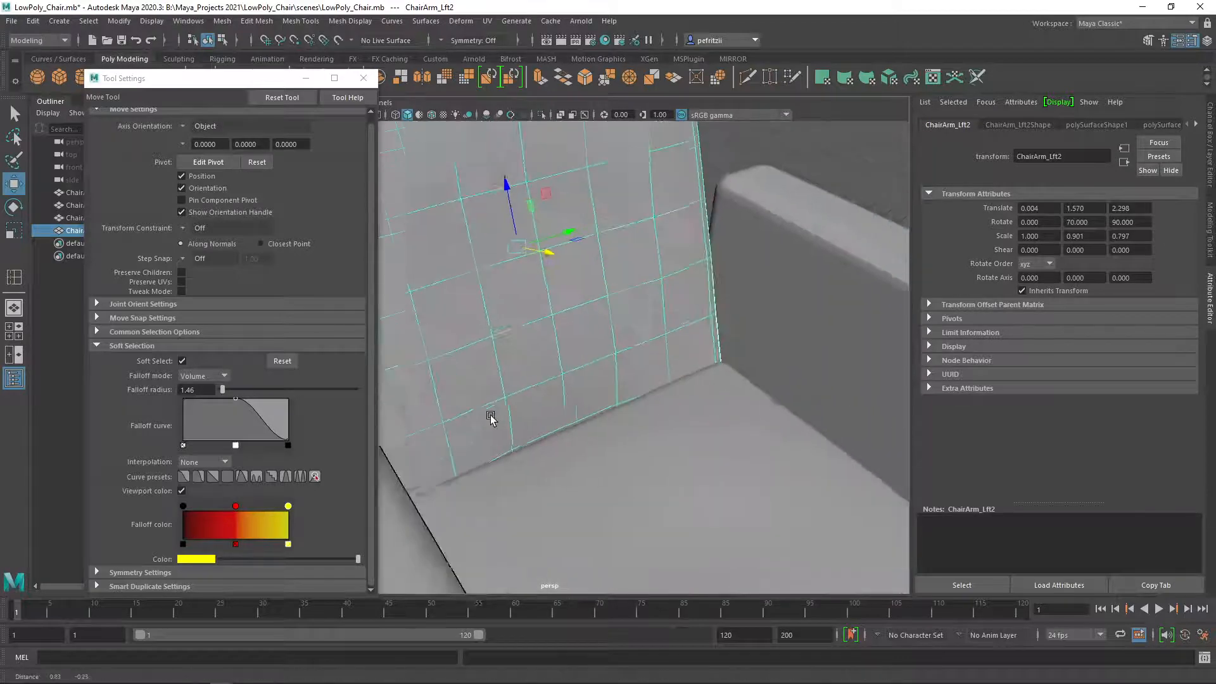
{"action": "left_click_drag", "start_coordinate": [497, 426], "coordinate": [640, 383], "text": "alt"}
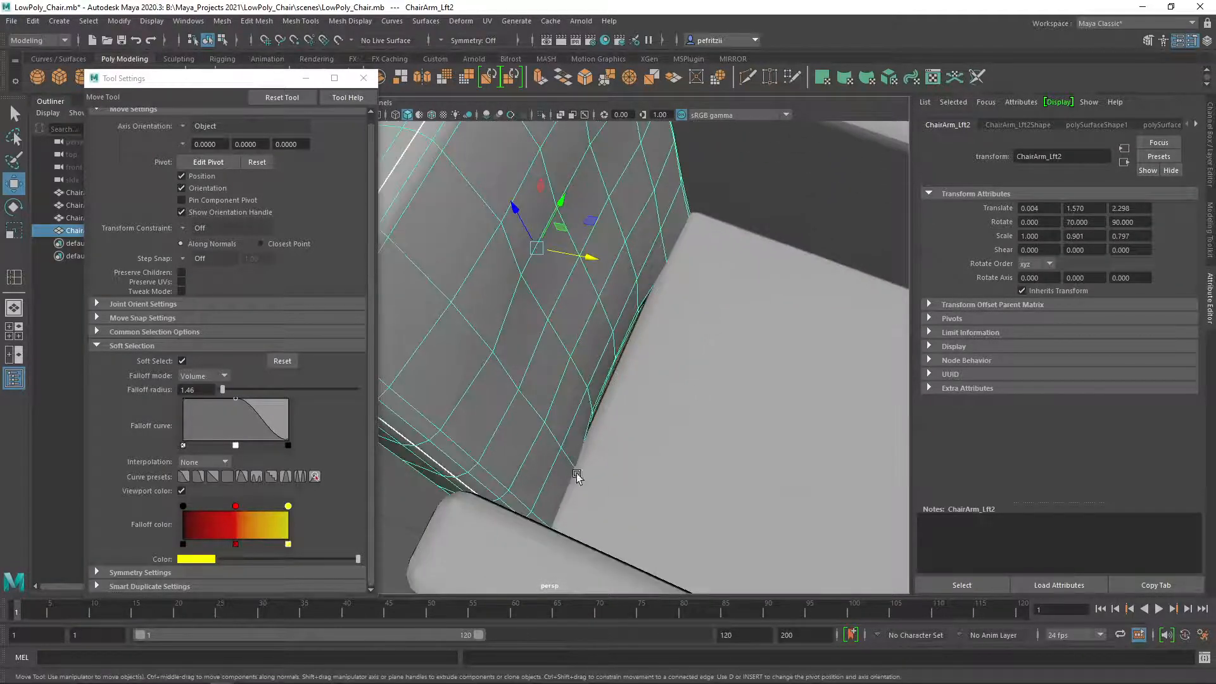
{"action": "key", "text": "f"}
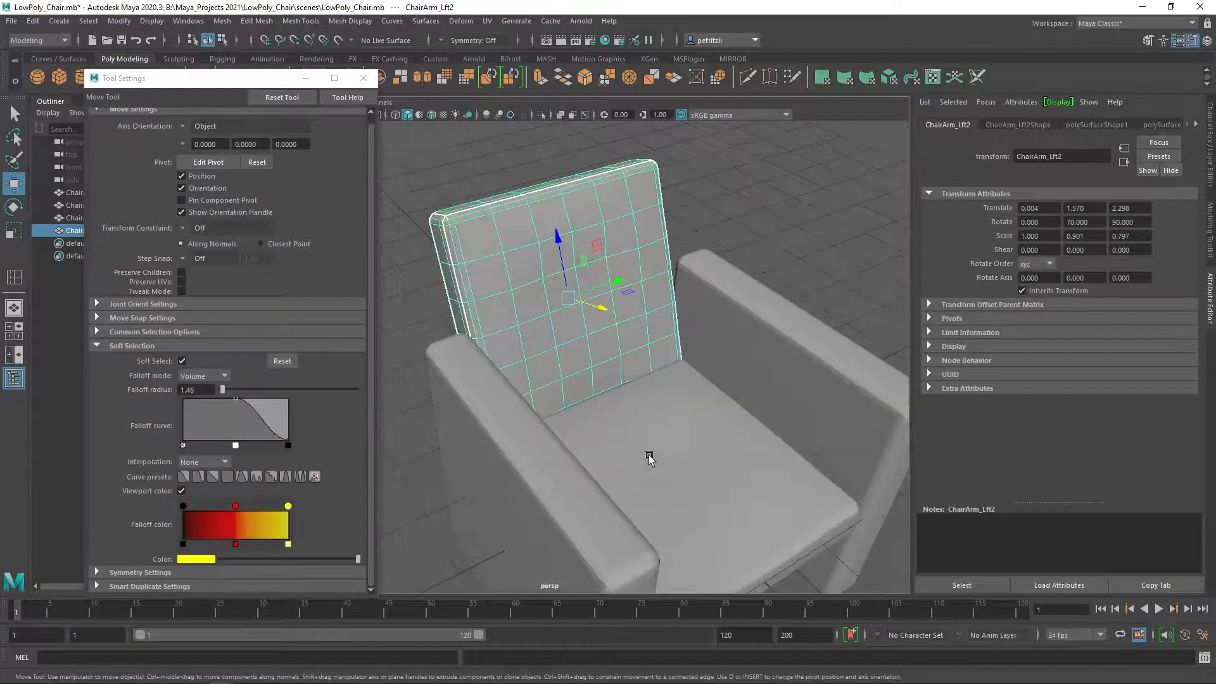
{"action": "left_click_drag", "start_coordinate": [649, 457], "coordinate": [455, 433], "text": "alt"}
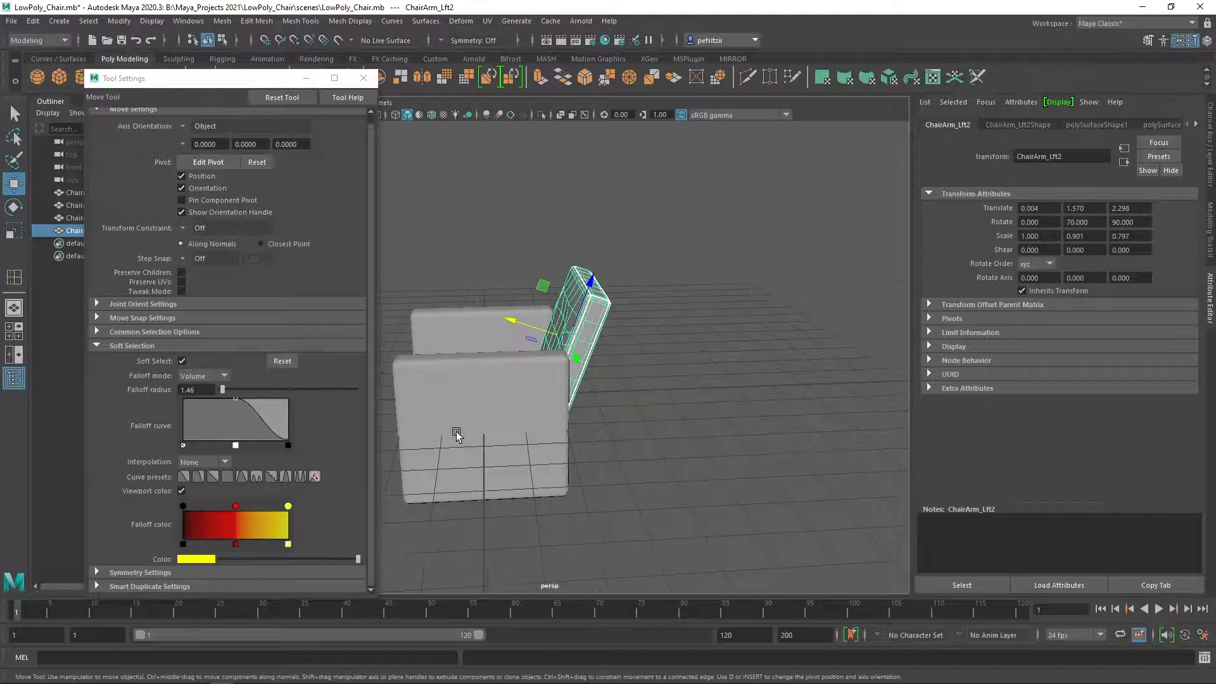
{"action": "scroll", "coordinate": [619, 435], "scroll_direction": "down", "scroll_amount": 4}
{"action": "scroll", "coordinate": [604, 380], "scroll_direction": "up", "scroll_amount": 3}
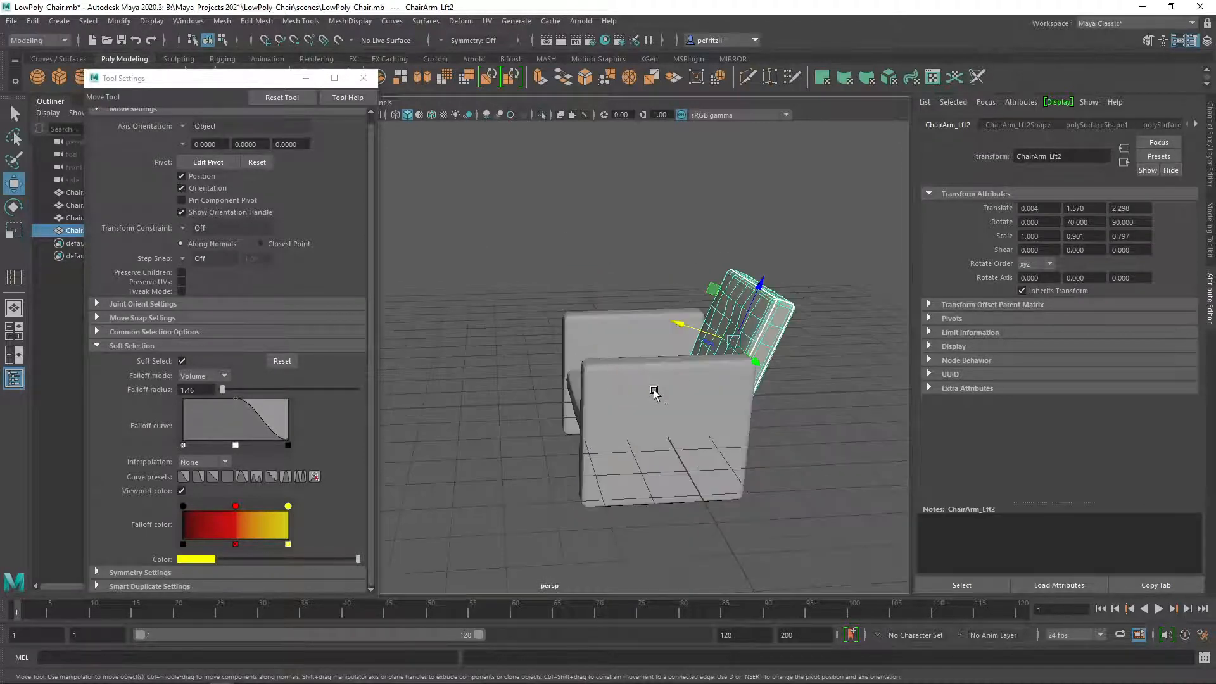
{"action": "left_click_drag", "start_coordinate": [647, 393], "coordinate": [687, 320], "text": "alt"}
{"action": "scroll", "coordinate": [592, 385], "scroll_direction": "up", "scroll_amount": 4}
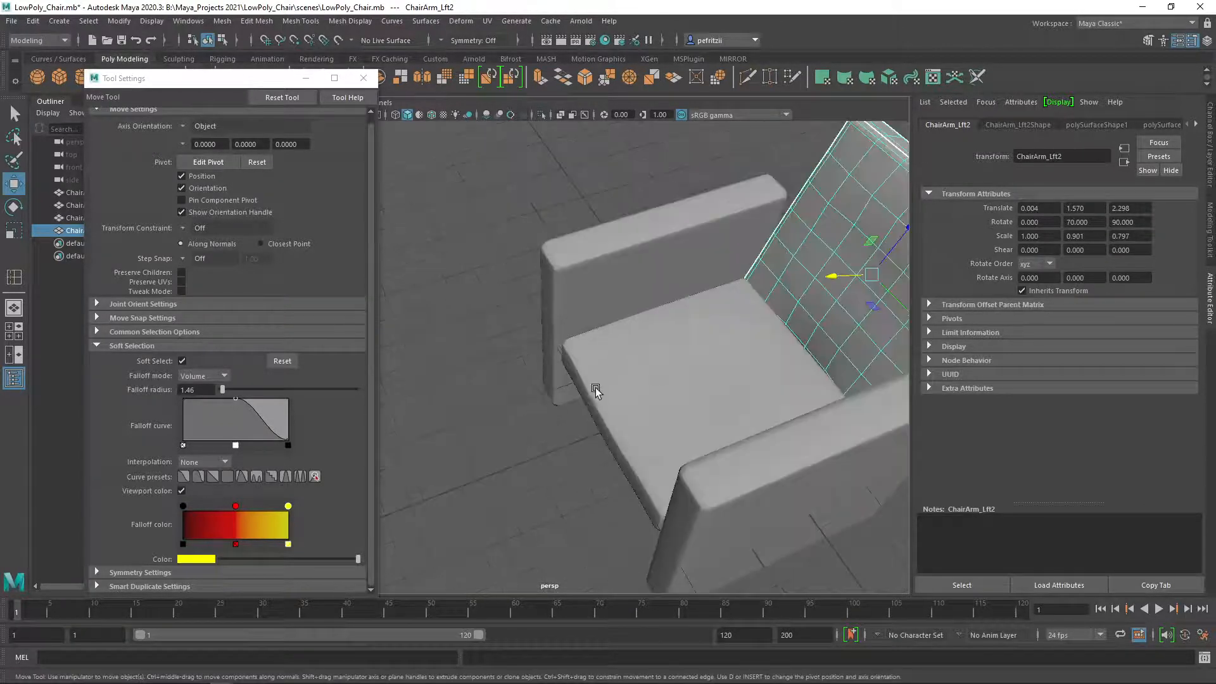
Step: Scale the seat cushion's depth to about 0.791 in Z and shift it forward to about Translate Z -0.336
{"action": "scroll", "coordinate": [672, 361], "scroll_direction": "down", "scroll_amount": 4}
{"action": "left_click_drag", "start_coordinate": [672, 360], "coordinate": [557, 366], "text": "alt"}
{"action": "left_click", "coordinate": [559, 372]}
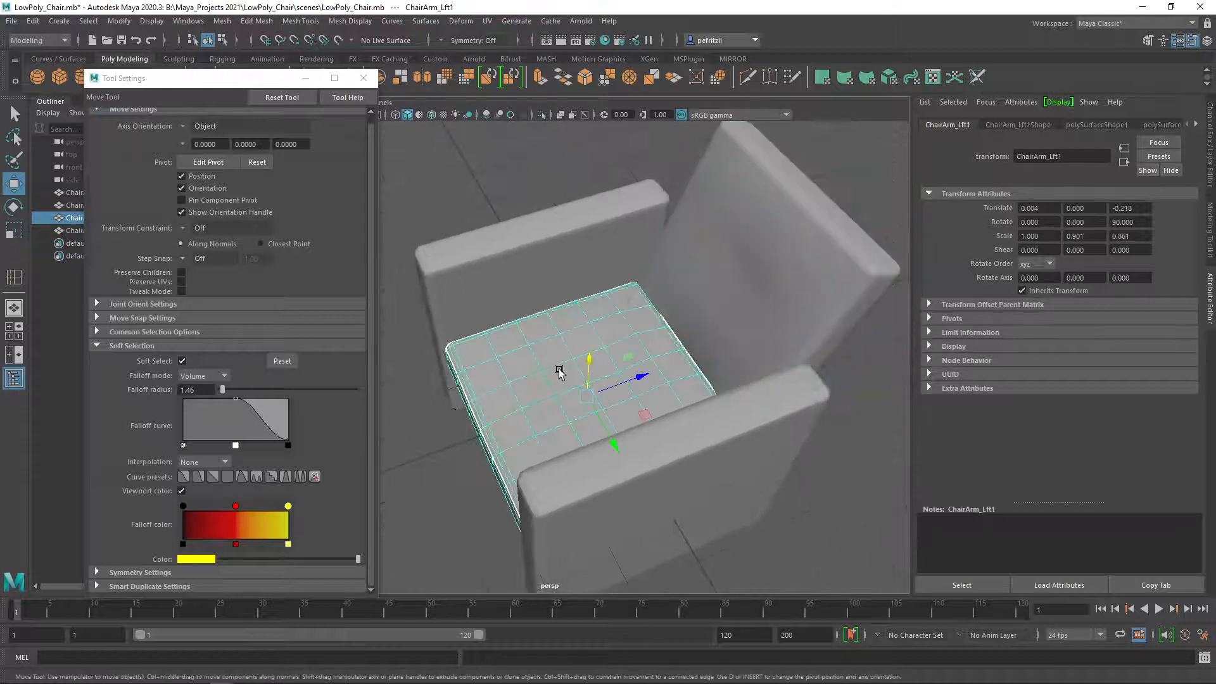
{"action": "scroll", "coordinate": [562, 378], "scroll_direction": "up", "scroll_amount": 3}
{"action": "key", "text": "r"}
{"action": "left_click_drag", "start_coordinate": [635, 379], "coordinate": [633, 379]}
{"action": "key", "text": "w"}
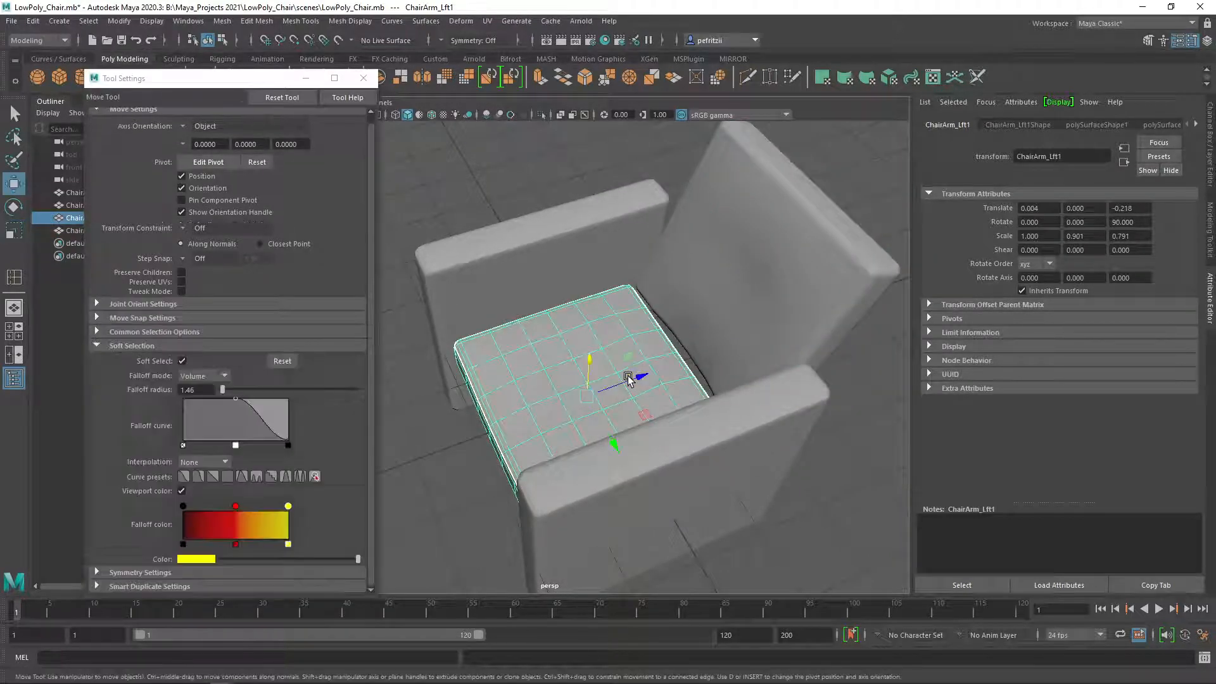
{"action": "left_click_drag", "start_coordinate": [634, 378], "coordinate": [627, 381]}
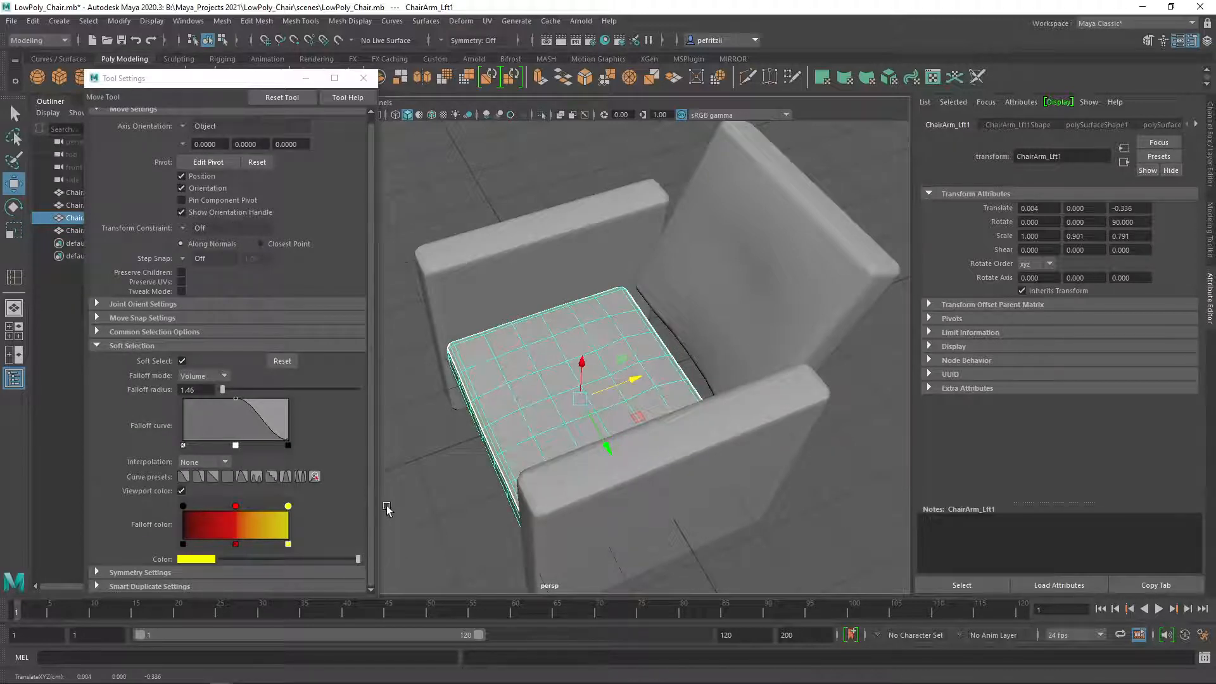
Step: Move the backrest along its own axes, down and forward, to about Translate Y 1.504 and Z 2.187
{"action": "left_click_drag", "start_coordinate": [456, 422], "coordinate": [515, 414], "text": "alt"}
{"action": "left_click", "coordinate": [672, 211]}
{"action": "left_click_drag", "start_coordinate": [727, 323], "coordinate": [652, 315], "text": "alt"}
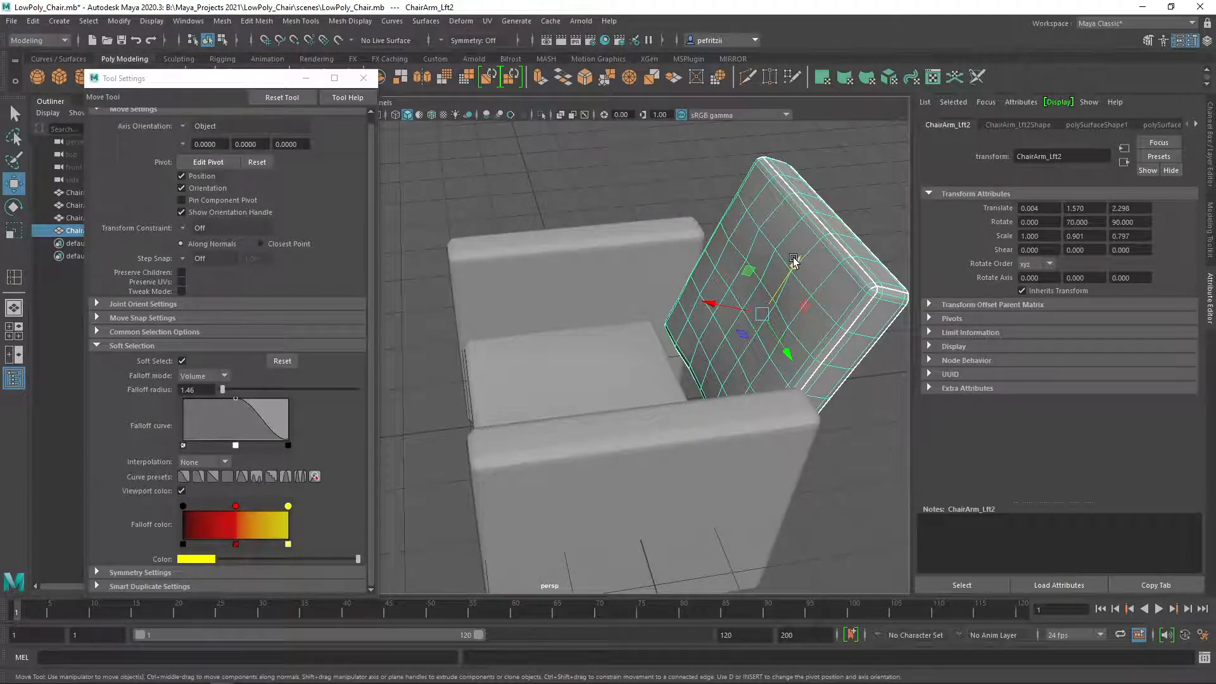
{"action": "left_click_drag", "start_coordinate": [797, 267], "coordinate": [792, 273]}
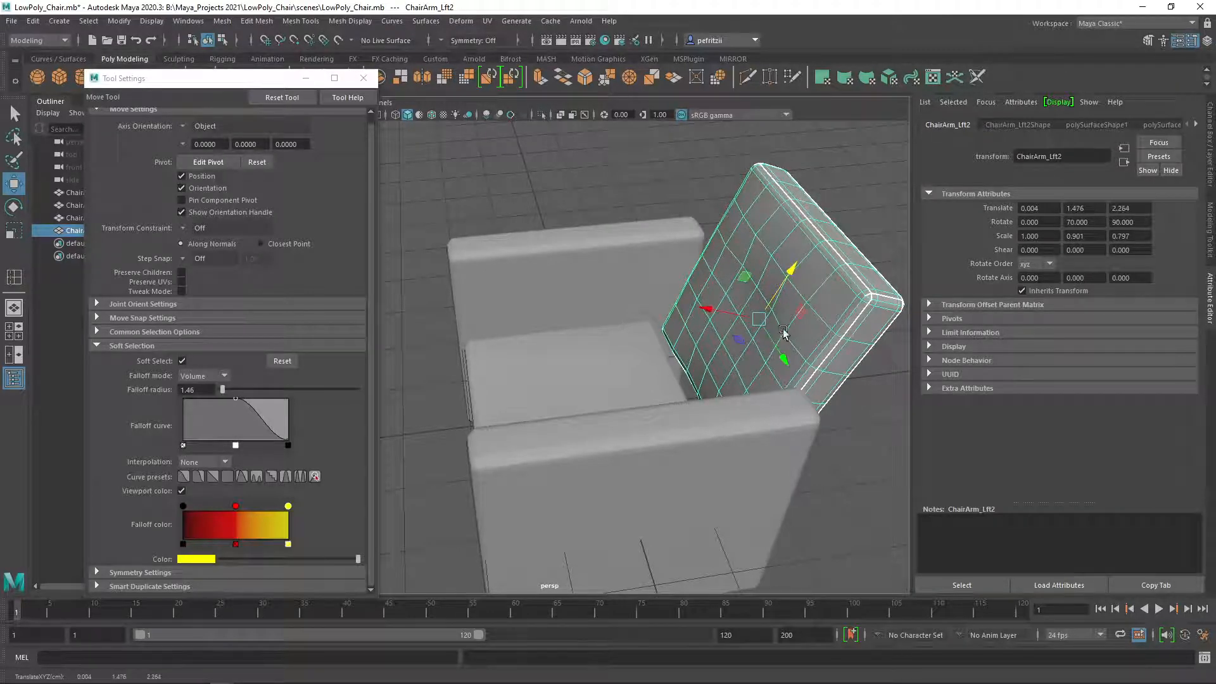
{"action": "left_click_drag", "start_coordinate": [713, 306], "coordinate": [706, 301]}
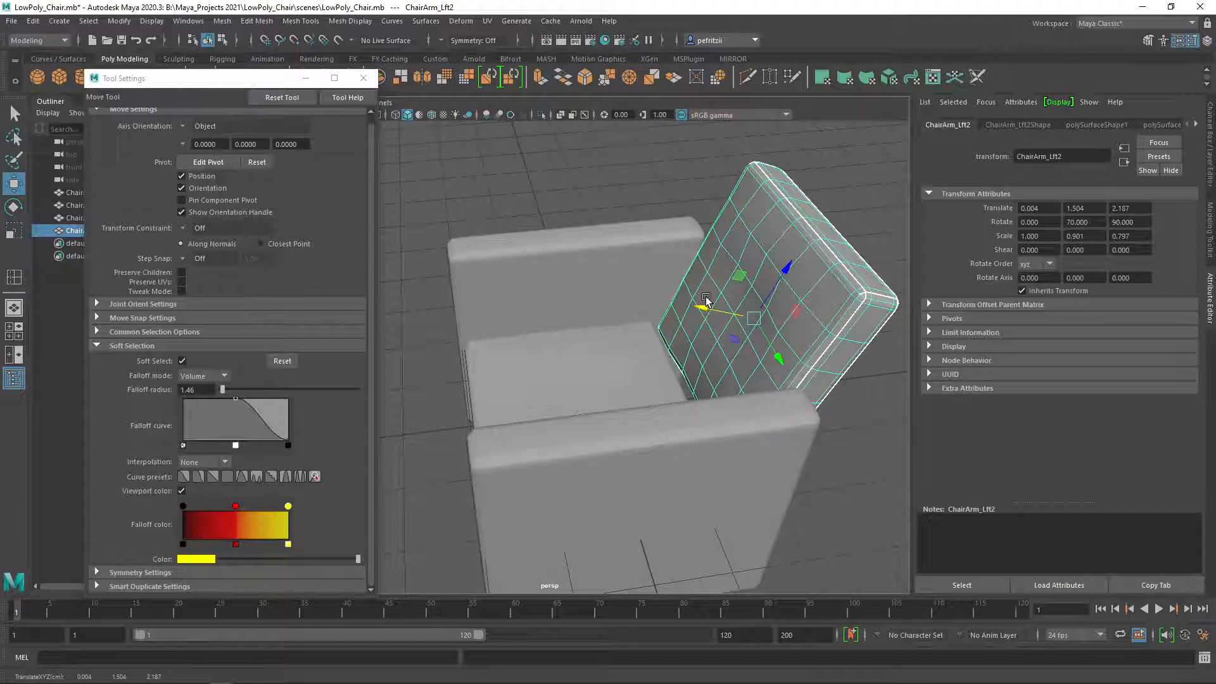
Step: Set the Move tool's axis orientation to World and slide the backrest forward to about Translate Z 2.024
{"action": "left_click", "coordinate": [183, 126]}
{"action": "left_click", "coordinate": [202, 143]}
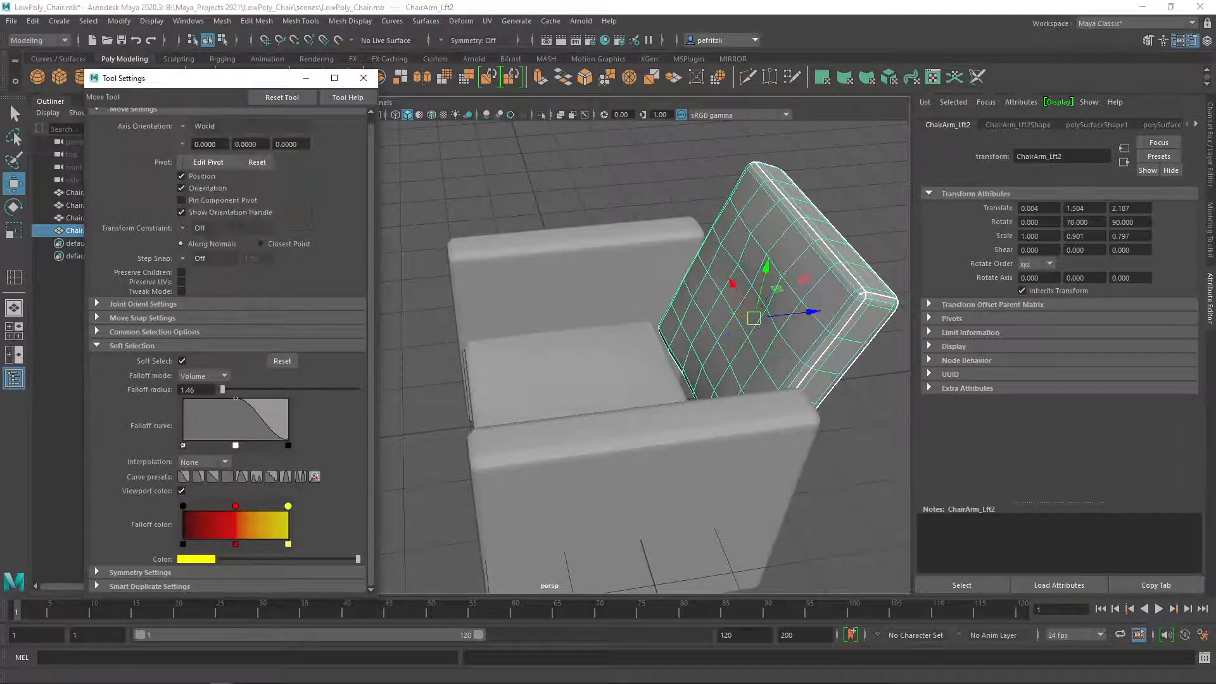
{"action": "left_click_drag", "start_coordinate": [821, 312], "coordinate": [799, 315]}
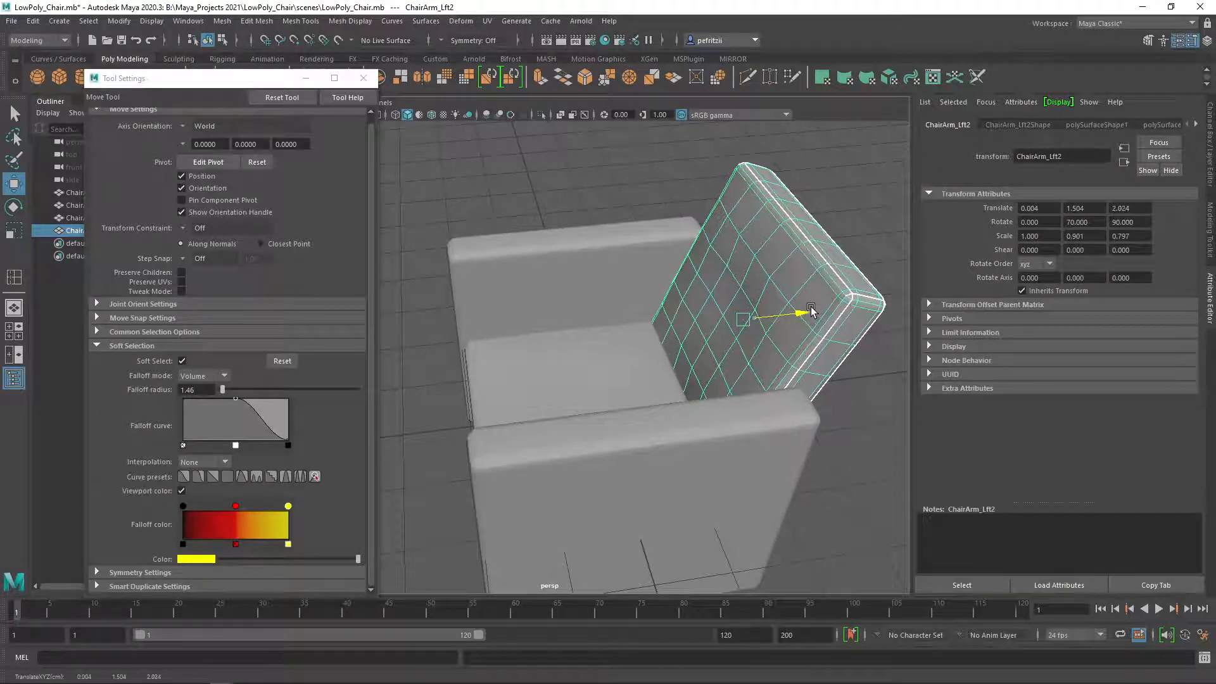
Step: Inspect the gap between the repositioned backrest and the seat cushion from above, the front and the sides
{"action": "left_click_drag", "start_coordinate": [512, 328], "coordinate": [671, 369], "text": "alt"}
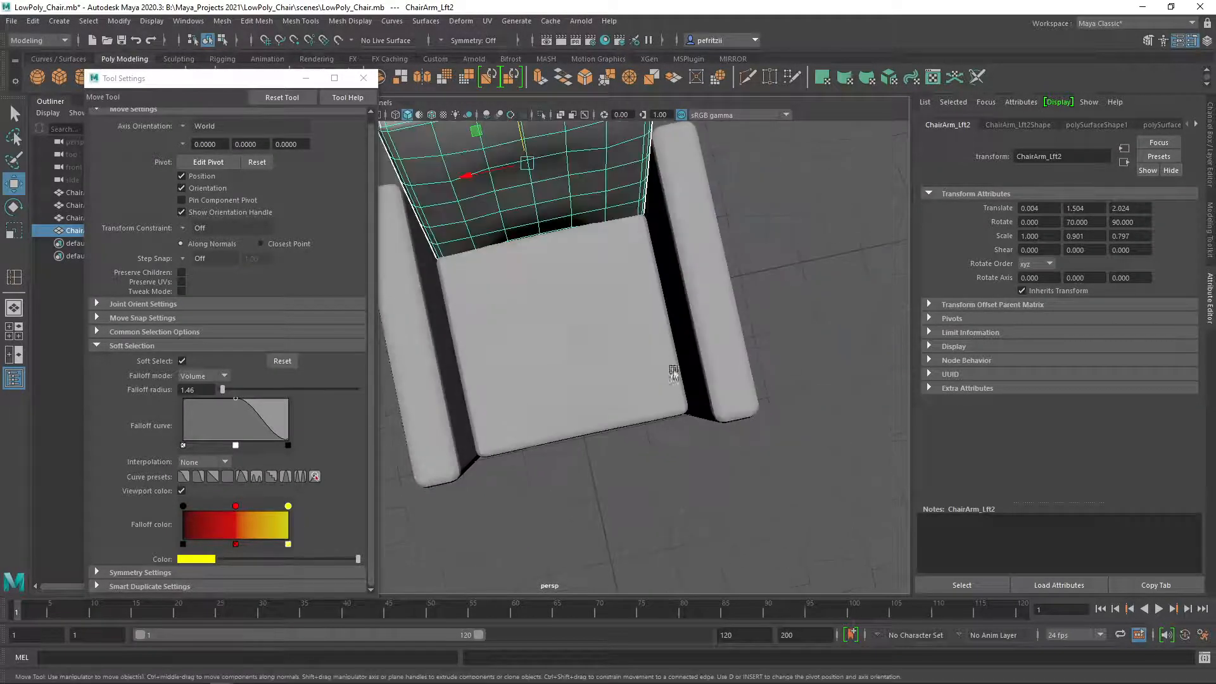
{"action": "scroll", "coordinate": [573, 336], "scroll_direction": "up", "scroll_amount": 5}
{"action": "left_click_drag", "start_coordinate": [580, 354], "coordinate": [657, 295], "text": "alt"}
{"action": "scroll", "coordinate": [657, 296], "scroll_direction": "down", "scroll_amount": 3}
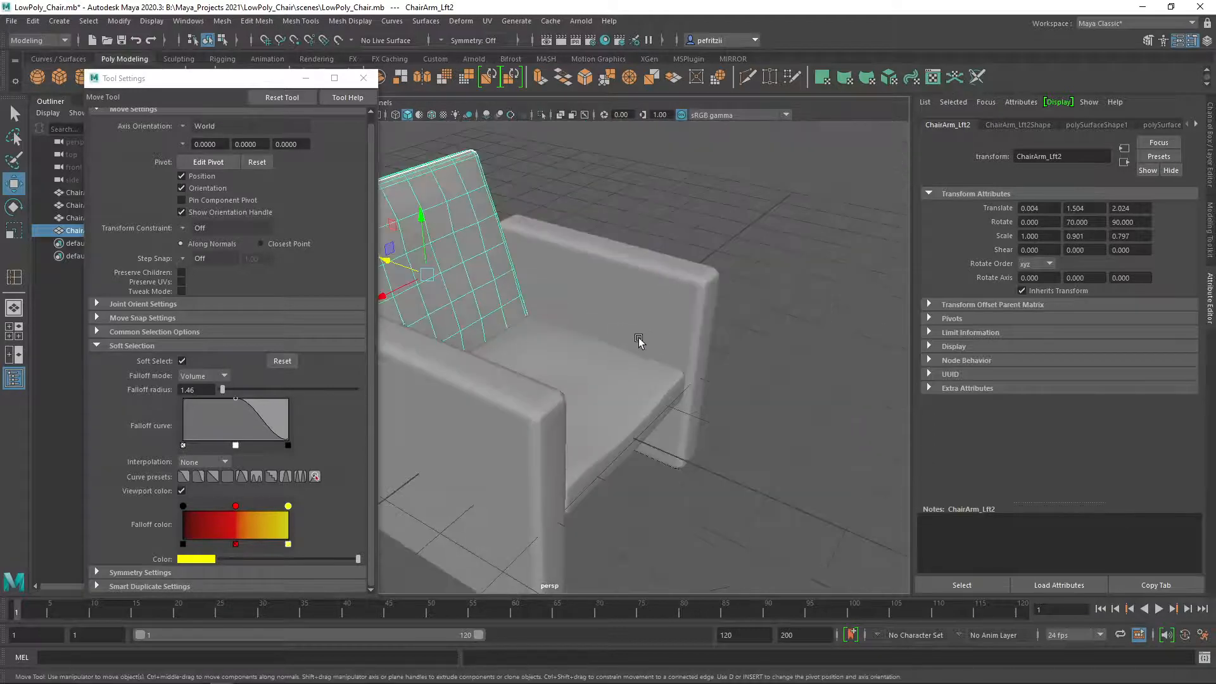
{"action": "left_click_drag", "start_coordinate": [566, 338], "coordinate": [608, 336], "text": "alt"}
{"action": "middle_click_drag", "start_coordinate": [608, 336], "coordinate": [792, 326], "text": "alt"}
{"action": "mouse_move", "coordinate": [774, 328]}
{"action": "left_mouse_down", "text": "alt"}
{"action": "mouse_move", "coordinate": [798, 318]}
{"action": "mouse_move", "coordinate": [787, 318]}
{"action": "left_mouse_up", "text": "alt"}
{"action": "left_click_drag", "start_coordinate": [733, 347], "coordinate": [602, 379], "text": "alt"}
{"action": "scroll", "coordinate": [652, 433], "scroll_direction": "down", "scroll_amount": 4}
{"action": "scroll", "coordinate": [576, 402], "scroll_direction": "up", "scroll_amount": 4}
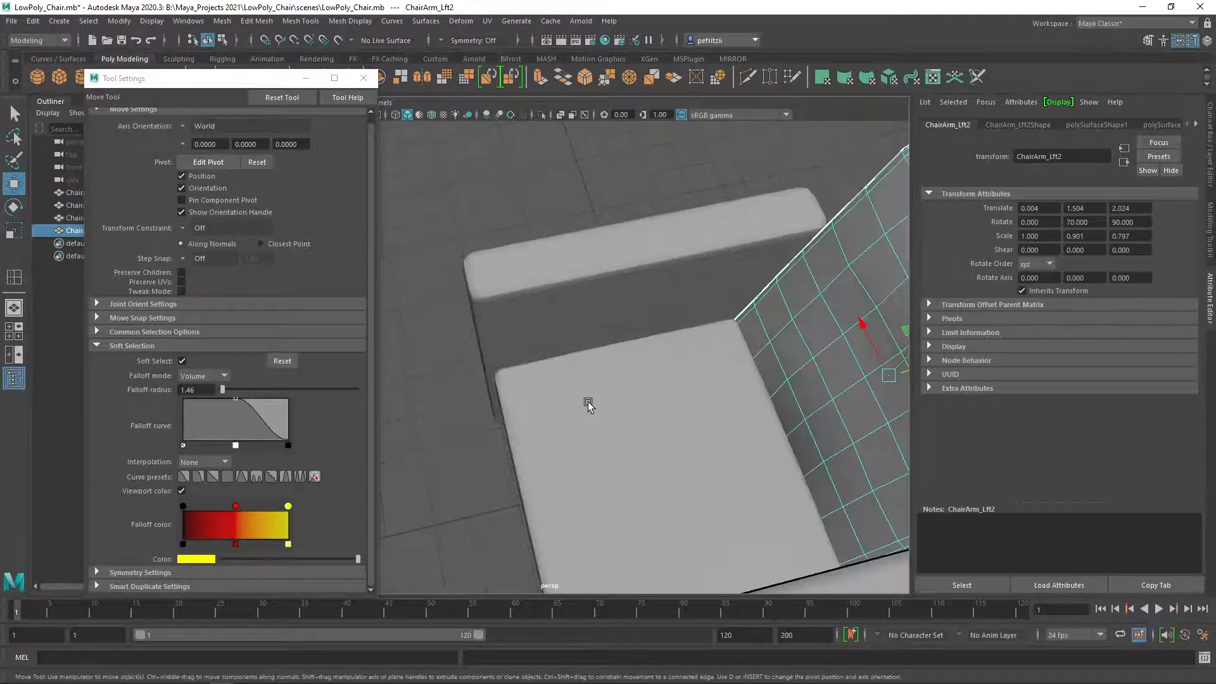
Step: Shorten the seat cushion to about Scale Z 0.697 and move it forward to the front of the armrests
{"action": "left_click", "coordinate": [605, 413]}
{"action": "key", "text": "r"}
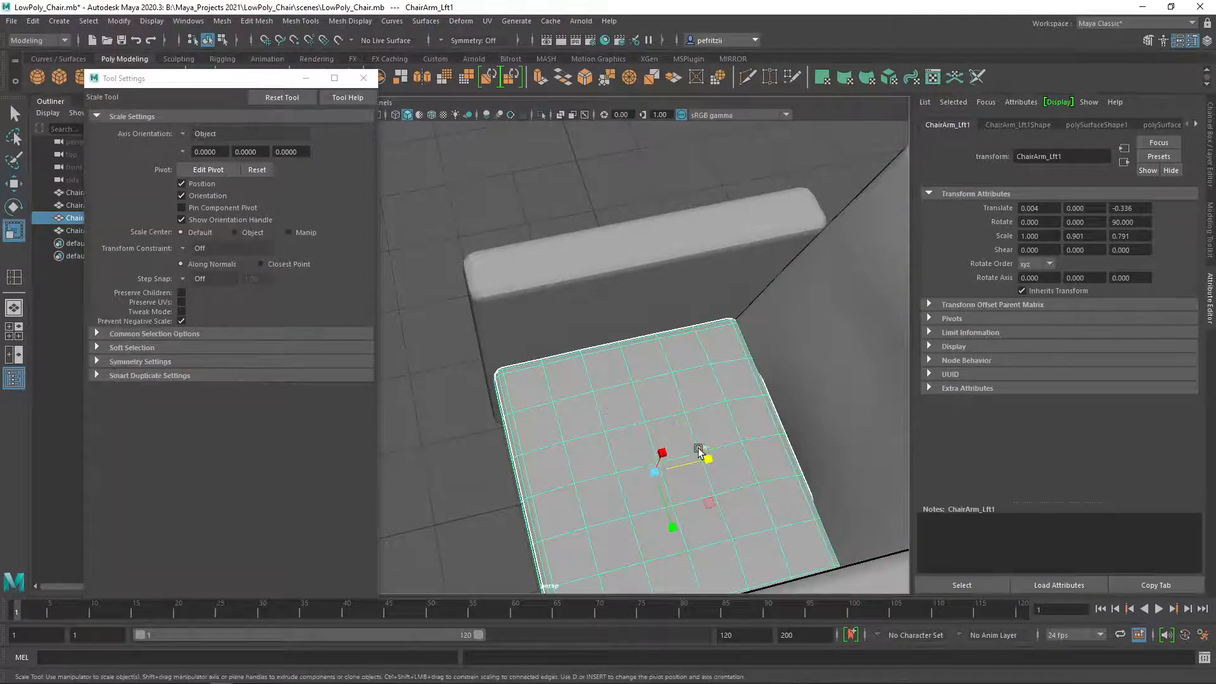
{"action": "left_click_drag", "start_coordinate": [710, 463], "coordinate": [705, 465]}
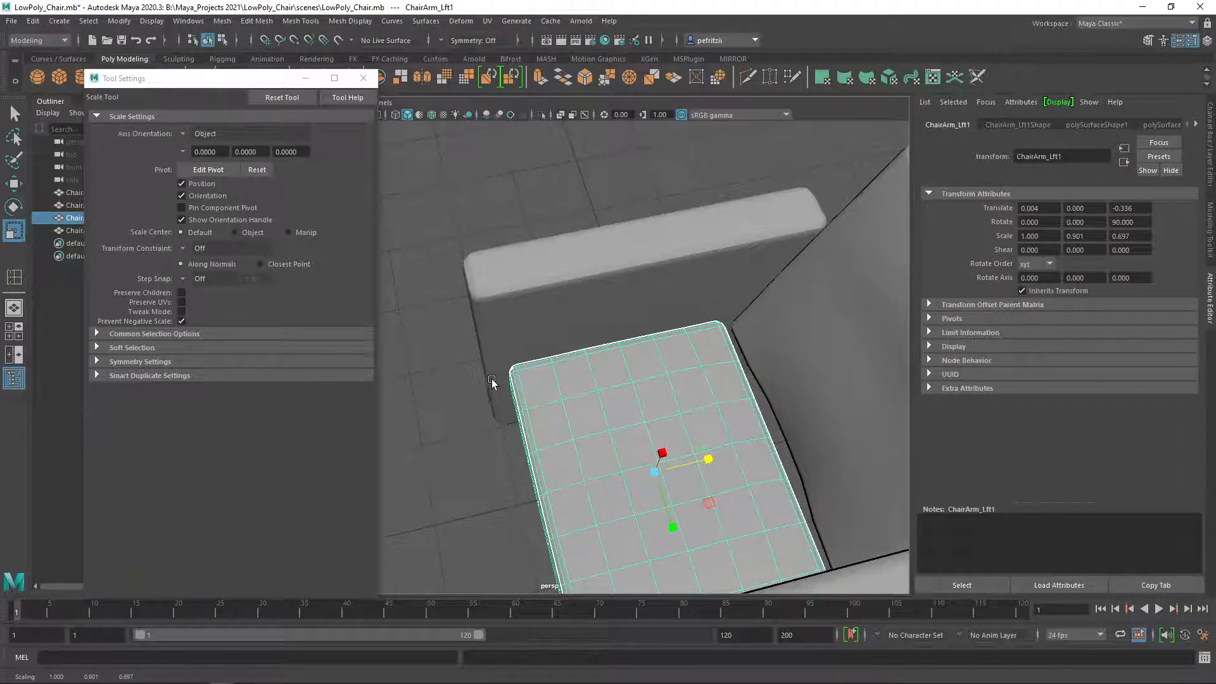
{"action": "key", "text": "w"}
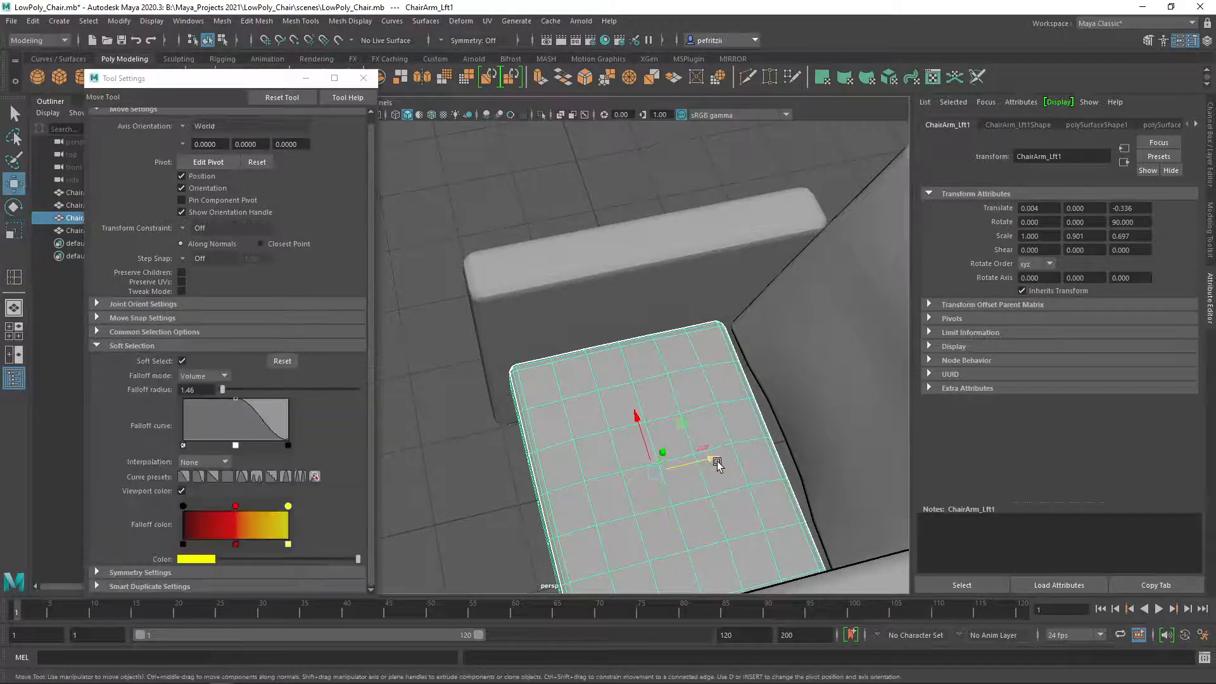
{"action": "left_click_drag", "start_coordinate": [717, 464], "coordinate": [701, 466]}
Step: Slide the backrest forward against the shortened seat to about Translate Z 1.662
{"action": "left_click", "coordinate": [798, 402]}
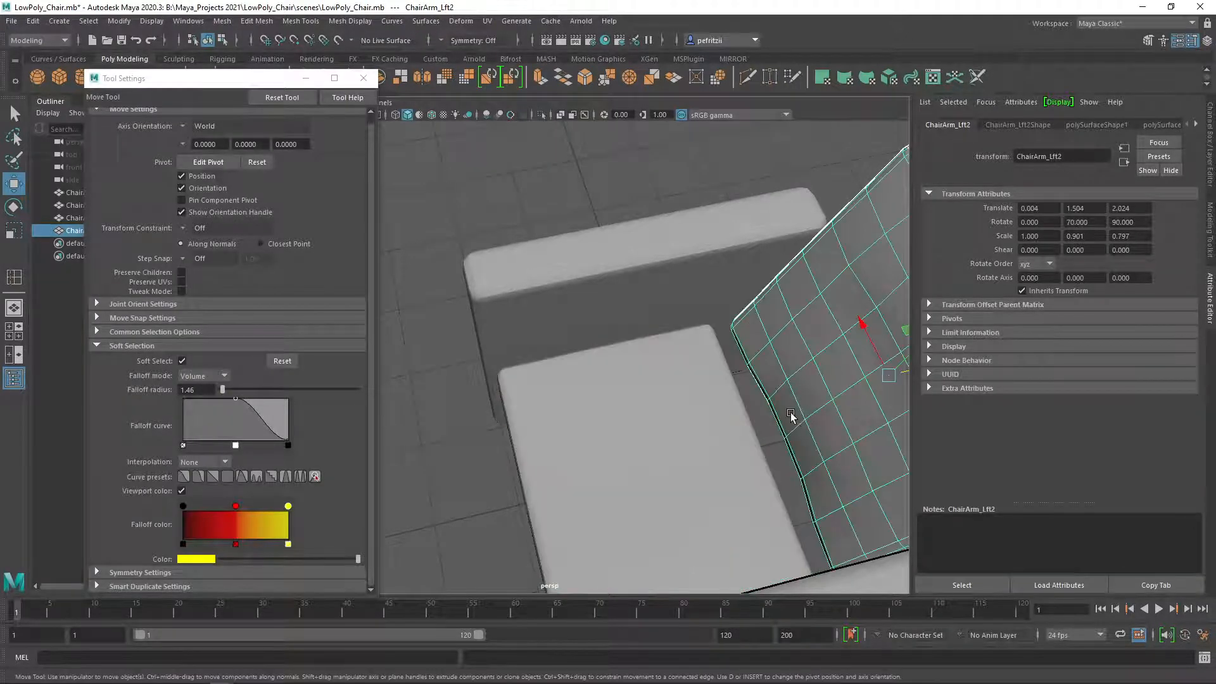
{"action": "scroll", "coordinate": [791, 414], "scroll_direction": "down", "scroll_amount": 5}
{"action": "left_click_drag", "start_coordinate": [717, 436], "coordinate": [698, 383], "text": "alt"}
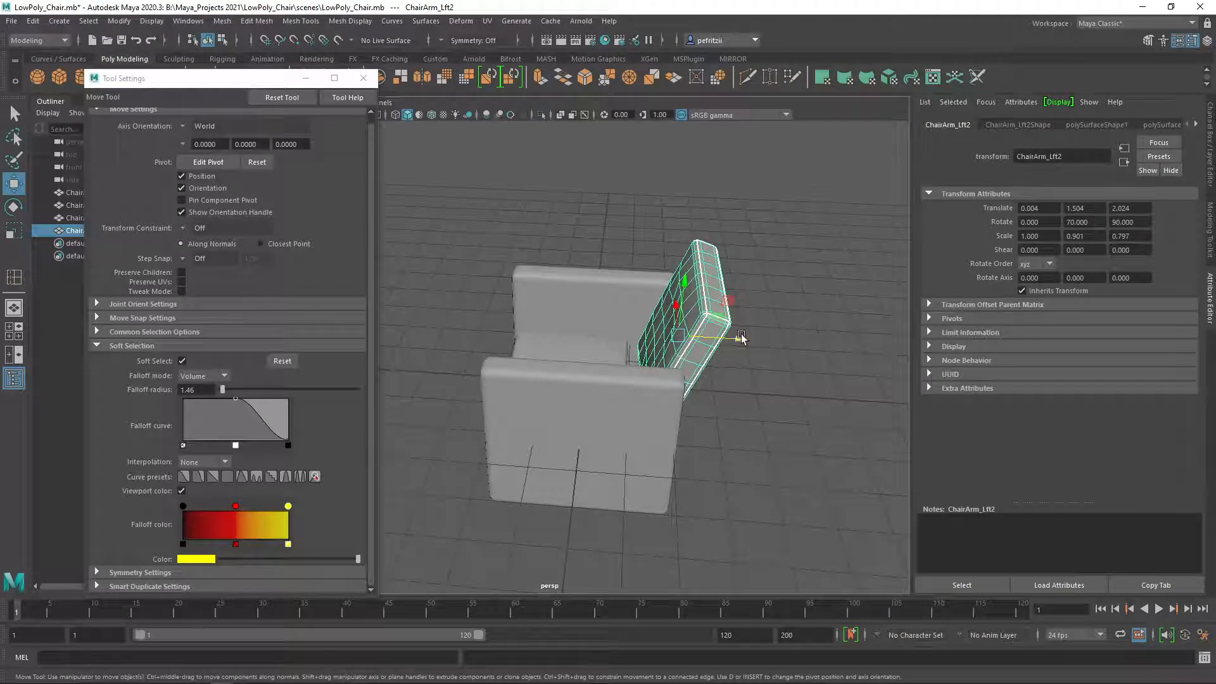
{"action": "left_click_drag", "start_coordinate": [744, 338], "coordinate": [719, 345]}
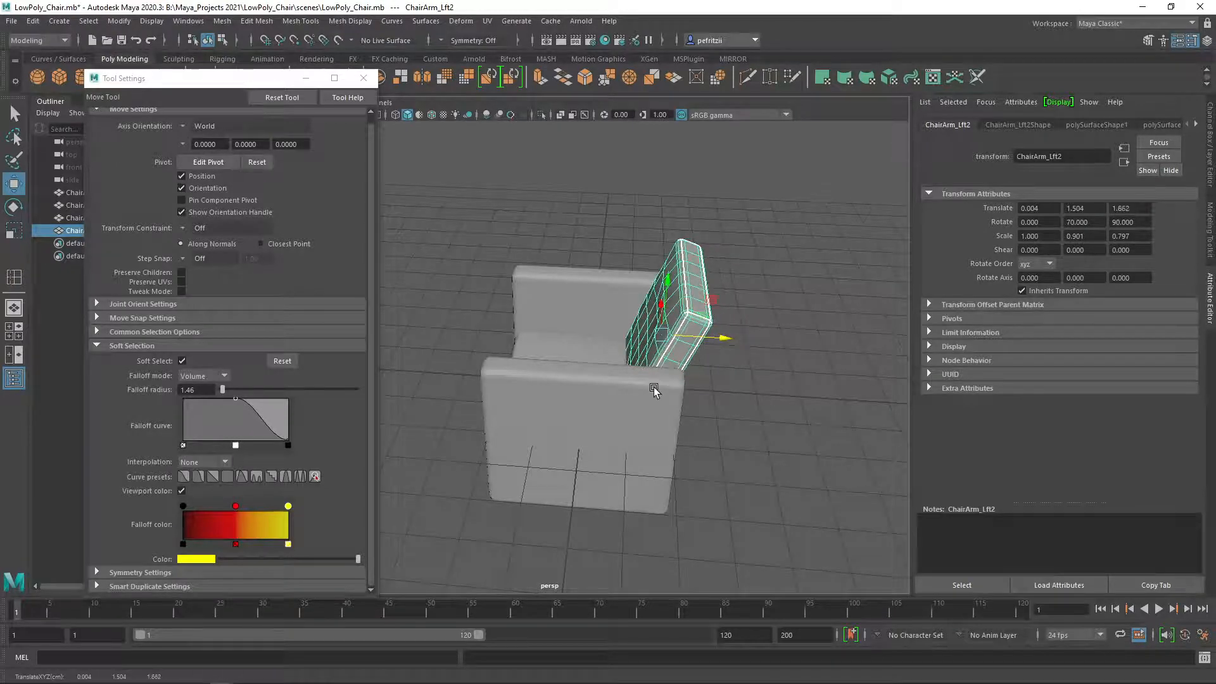
Step: Examine the chair's proportions and the open area behind the backrest from all around
{"action": "left_click_drag", "start_coordinate": [655, 388], "coordinate": [635, 384], "text": "alt"}
{"action": "left_click_drag", "start_coordinate": [532, 378], "coordinate": [629, 397], "text": "alt"}
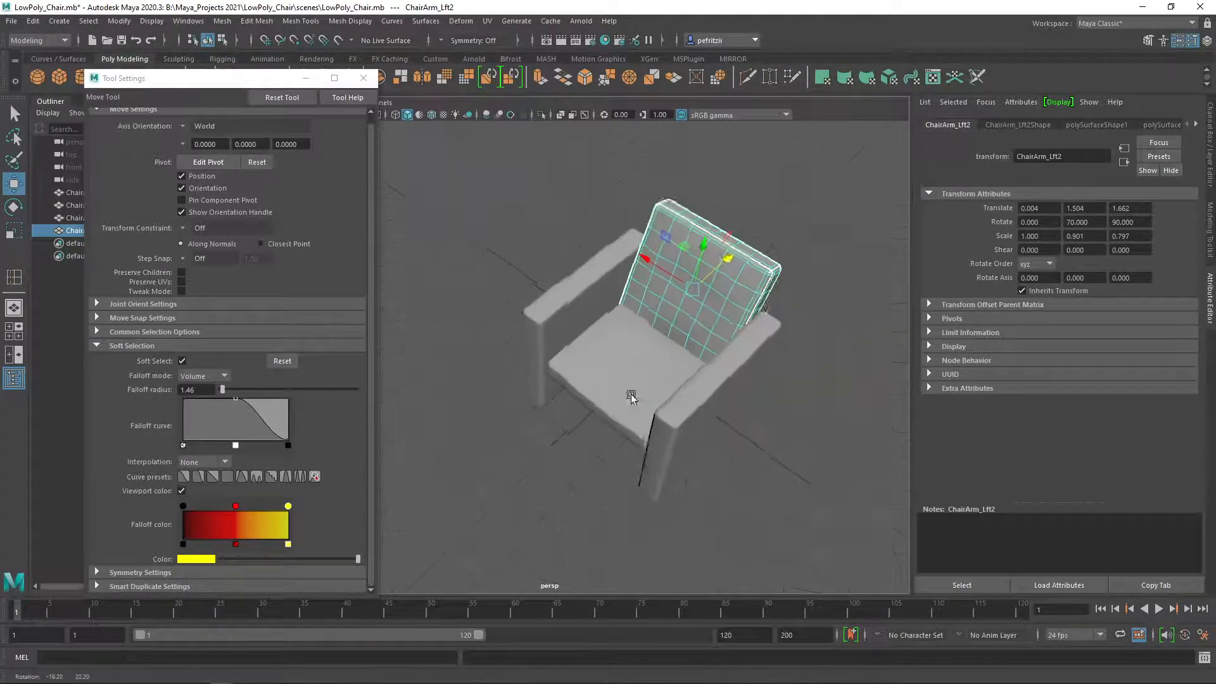
{"action": "scroll", "coordinate": [635, 378], "scroll_direction": "up", "scroll_amount": 5}
{"action": "left_click_drag", "start_coordinate": [766, 339], "coordinate": [549, 362], "text": "alt"}
{"action": "scroll", "coordinate": [595, 361], "scroll_direction": "down", "scroll_amount": 5}
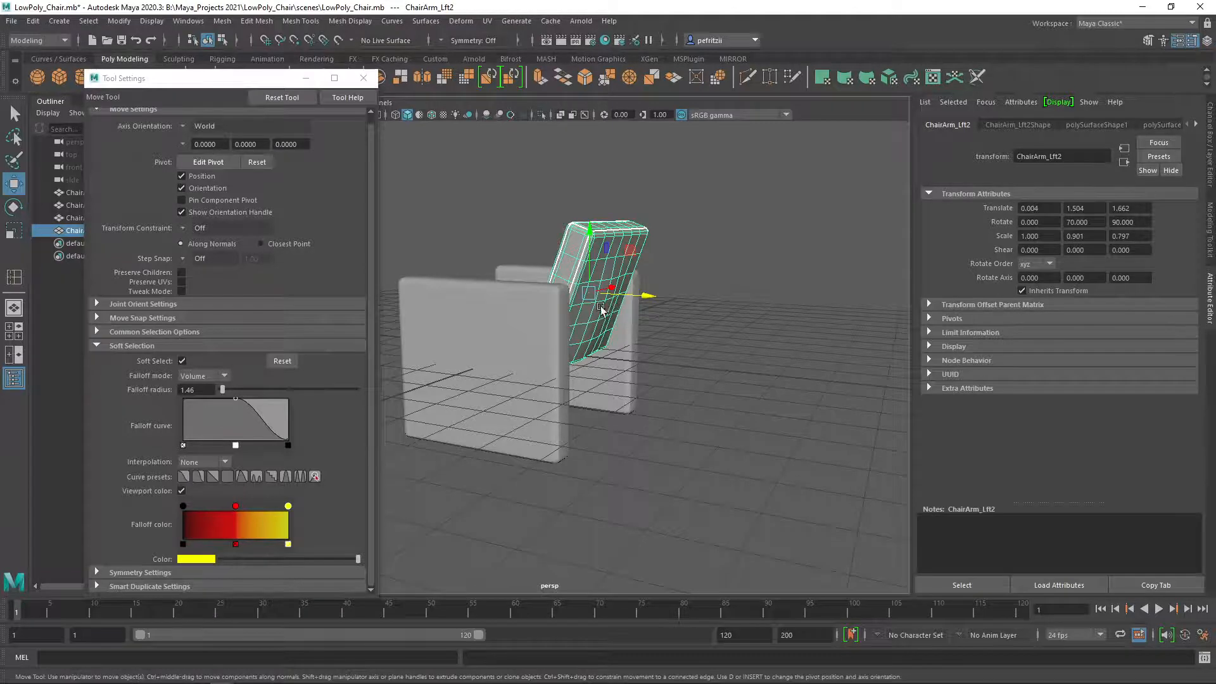
{"action": "left_click_drag", "start_coordinate": [600, 308], "coordinate": [666, 327], "text": "alt"}
{"action": "left_click_drag", "start_coordinate": [584, 385], "coordinate": [557, 370], "text": "alt"}
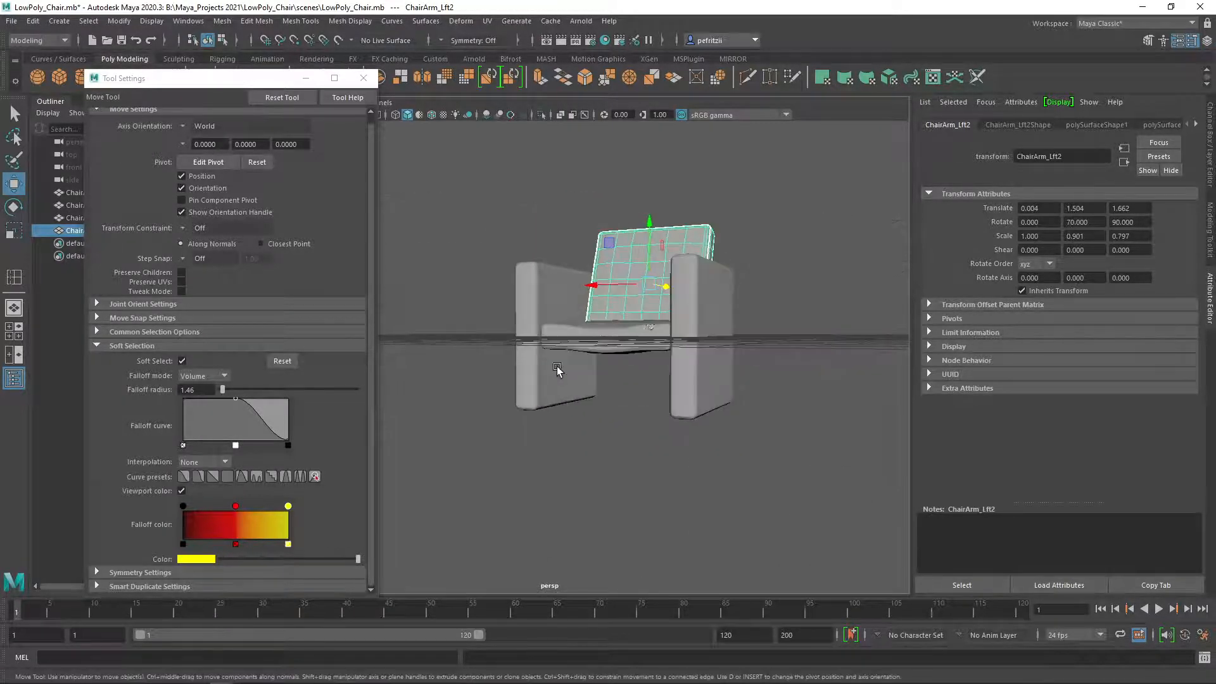
{"action": "left_click_drag", "start_coordinate": [687, 311], "coordinate": [662, 345], "text": "alt"}
Step: Duplicate the ChairArm_Rt armrest to about Translate Z 4.375 behind the chair and set the copy's Y rotation to 90
{"action": "left_click", "coordinate": [671, 350]}
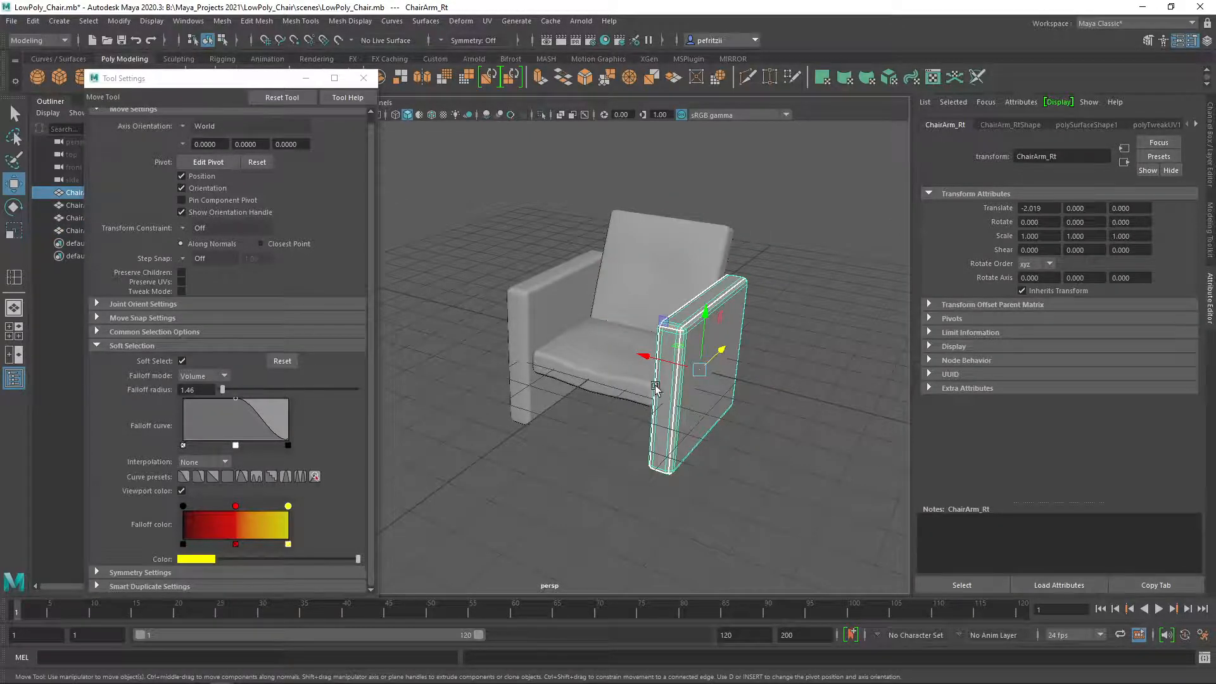
{"action": "left_click_drag", "start_coordinate": [620, 405], "coordinate": [455, 401], "text": "alt"}
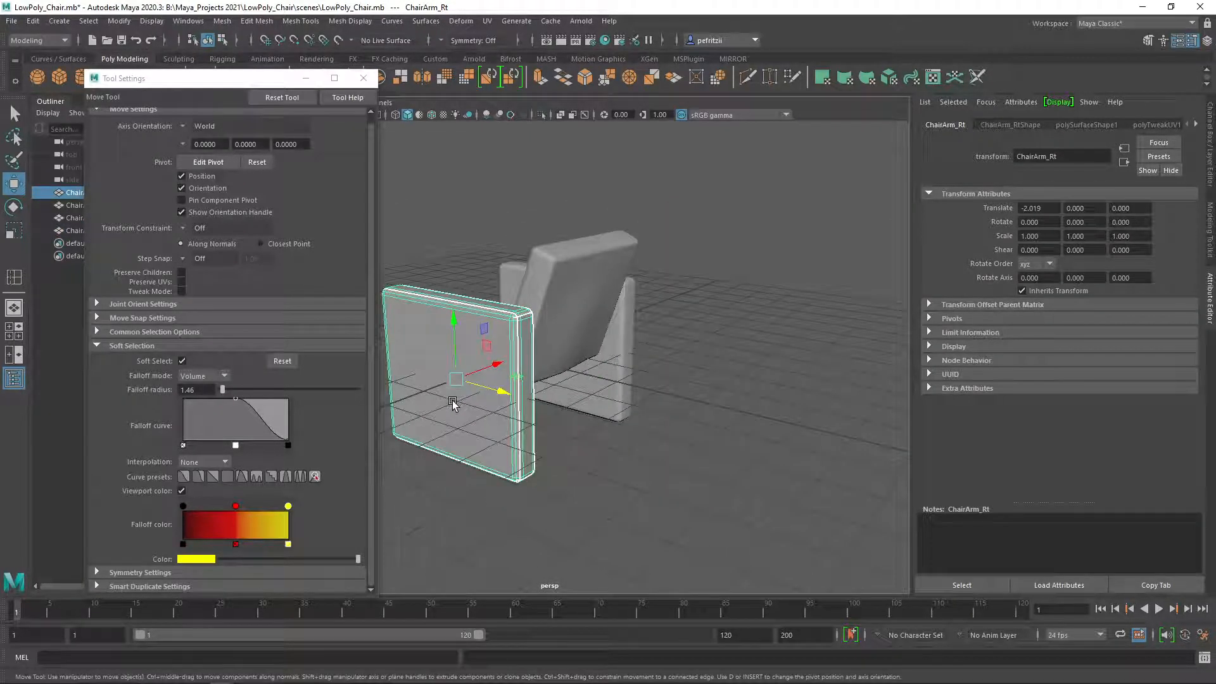
{"action": "key", "text": "ctrl+d"}
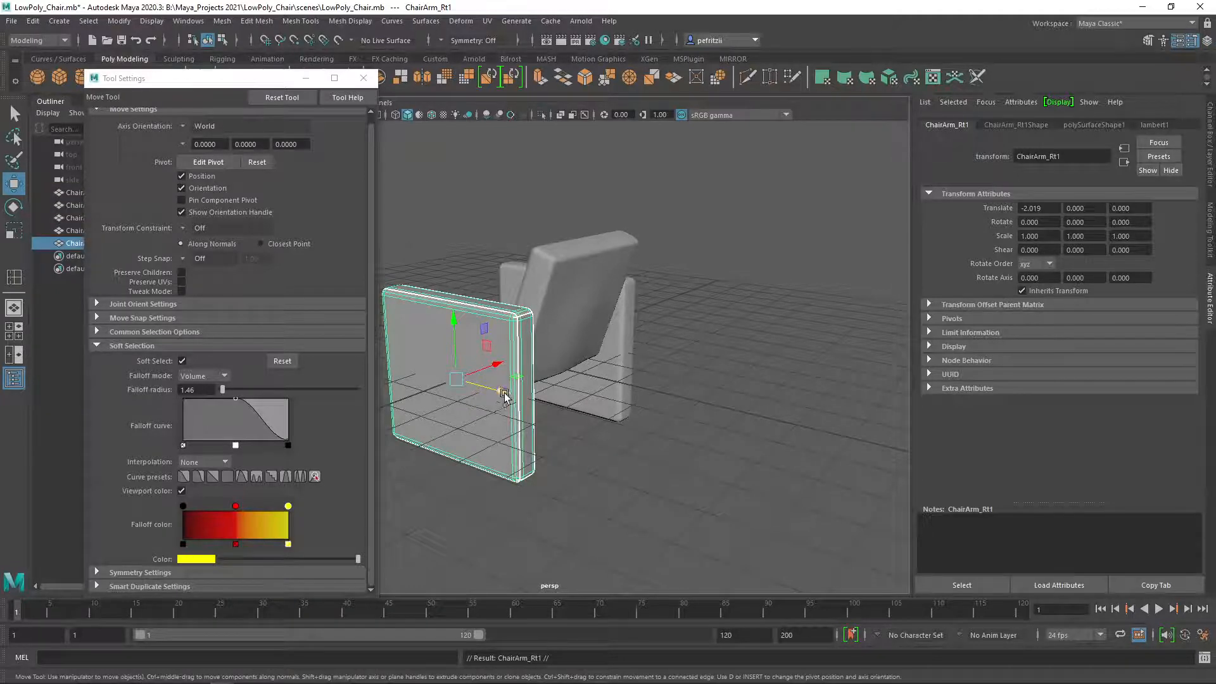
{"action": "left_click_drag", "start_coordinate": [502, 398], "coordinate": [699, 419]}
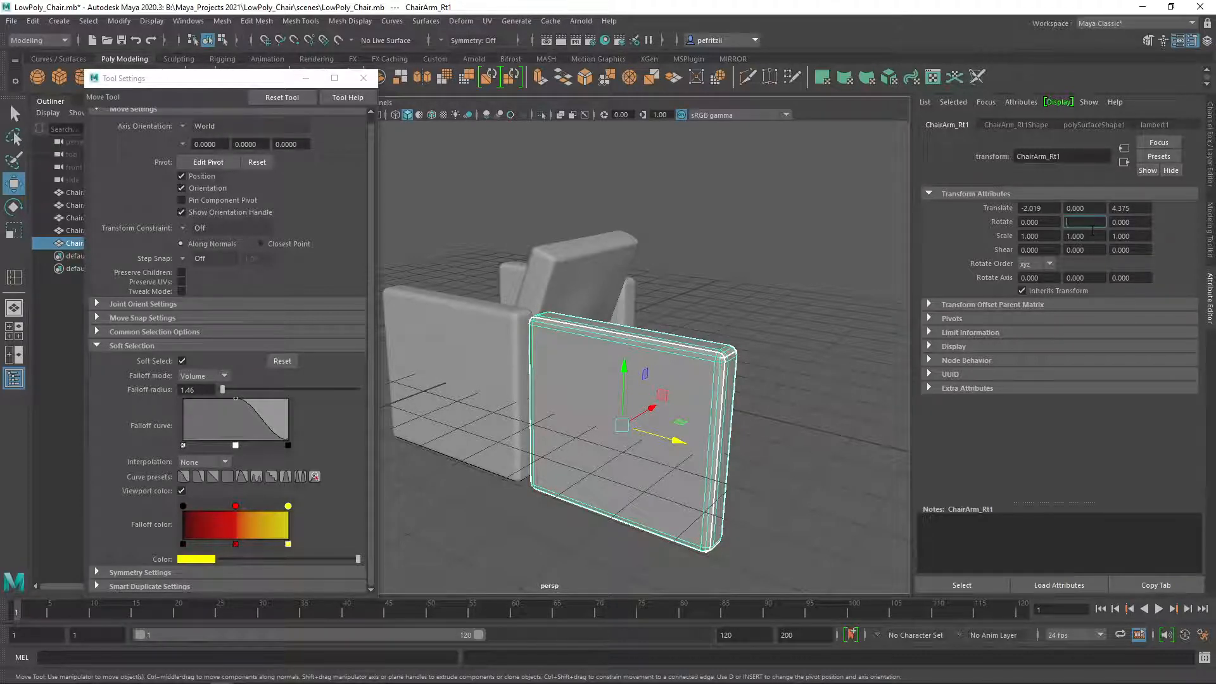
{"action": "key", "text": "Return"}
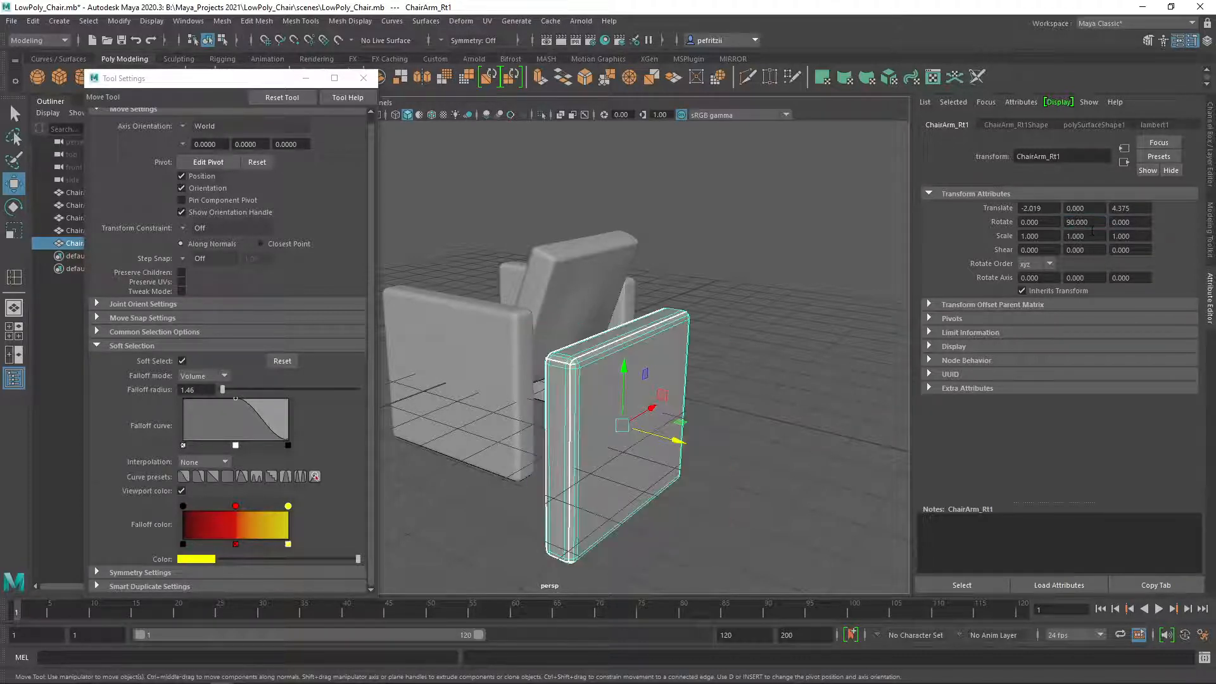
Step: Position the rotated armrest copy between the armrests at the chair's rear, at about Translate X 0.104, Y 0.236, Z 2.461
{"action": "left_click_drag", "start_coordinate": [640, 367], "coordinate": [692, 397], "text": "alt"}
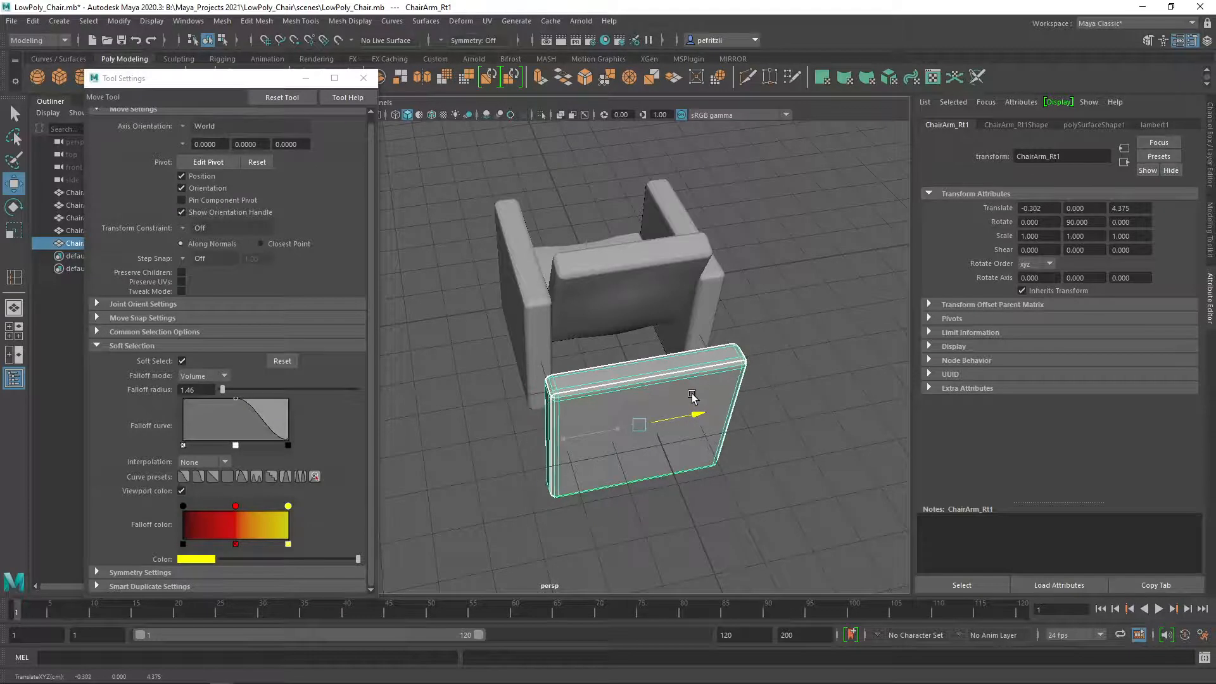
{"action": "left_click_drag", "start_coordinate": [658, 468], "coordinate": [648, 403]}
{"action": "left_click_drag", "start_coordinate": [678, 358], "coordinate": [695, 355]}
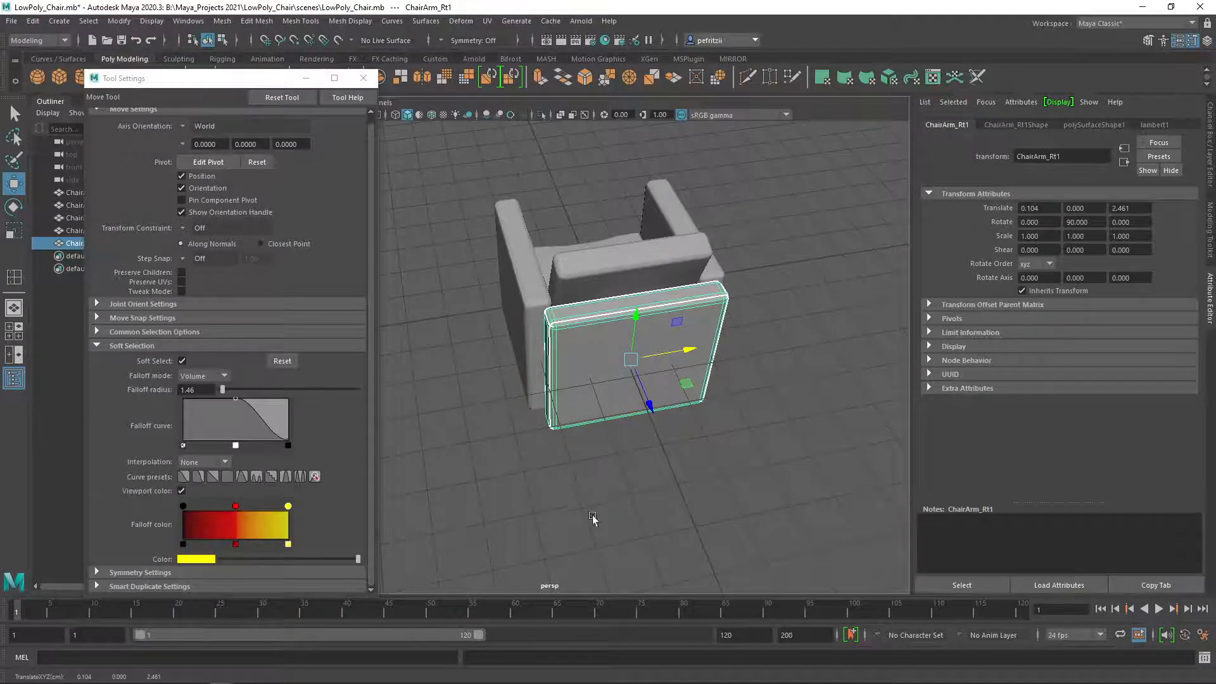
{"action": "left_click_drag", "start_coordinate": [551, 484], "coordinate": [662, 392], "text": "alt"}
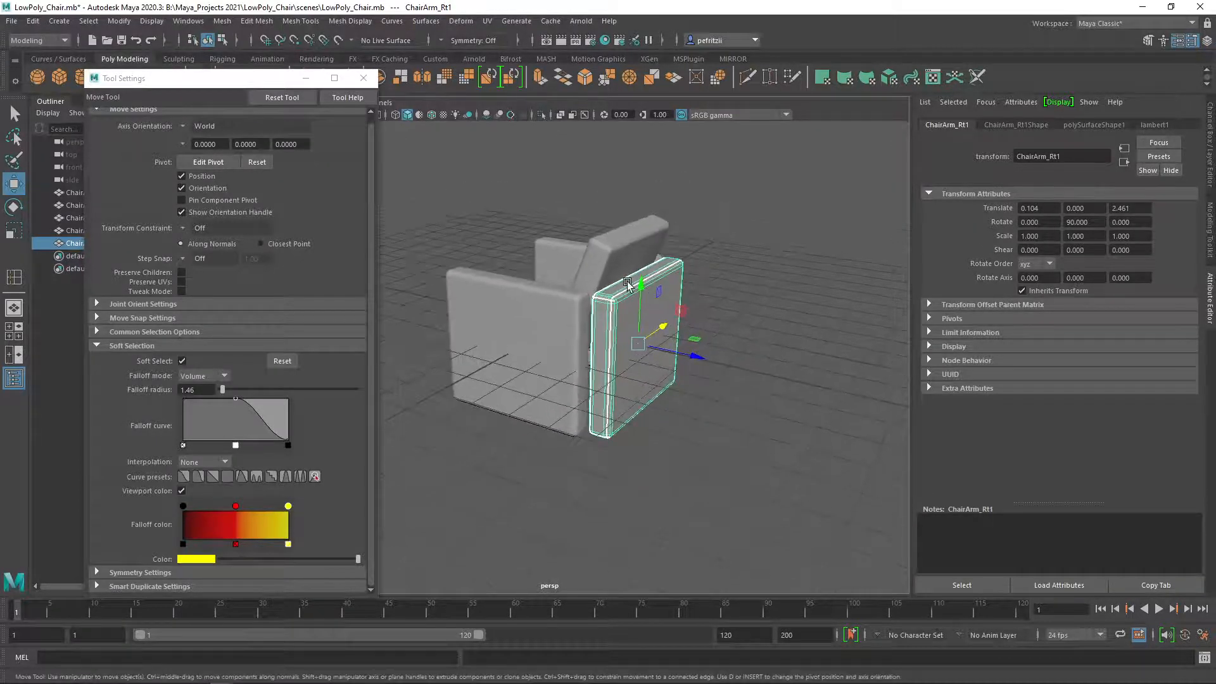
{"action": "left_click_drag", "start_coordinate": [639, 288], "coordinate": [638, 280]}
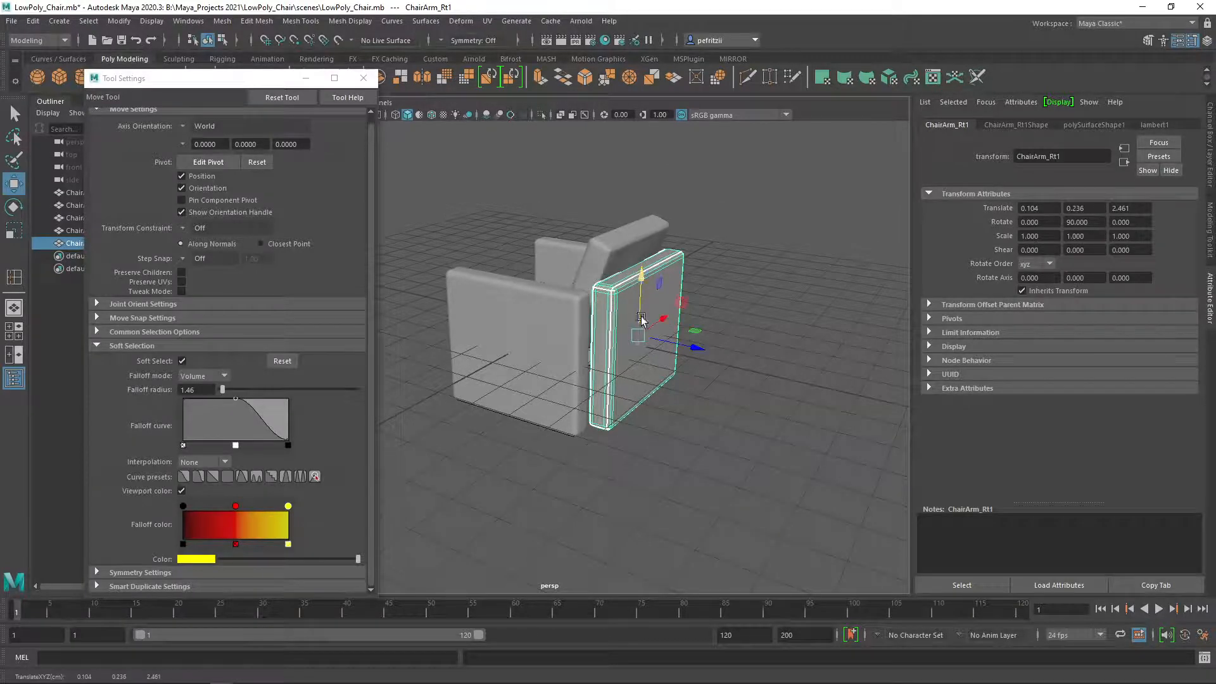
Step: Move the rear panel forward to about Translate Z 2.372 and reduce its height to about Scale Y 0.850
{"action": "left_click_drag", "start_coordinate": [706, 350], "coordinate": [703, 346]}
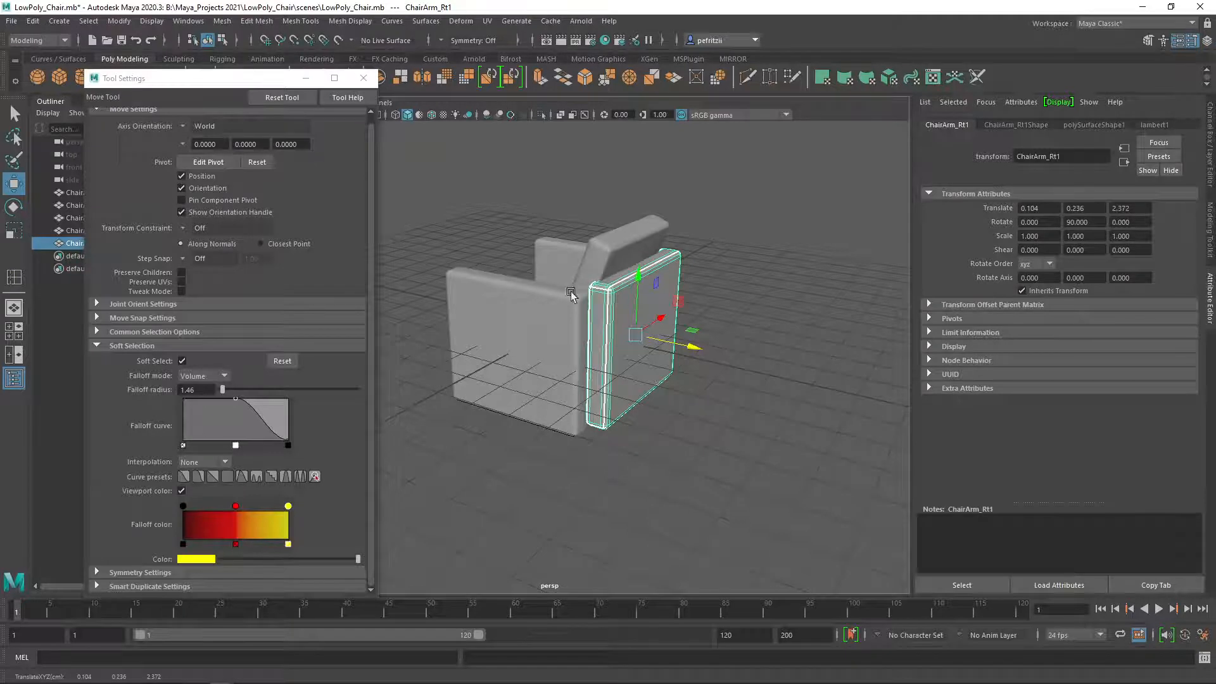
{"action": "key", "text": "r"}
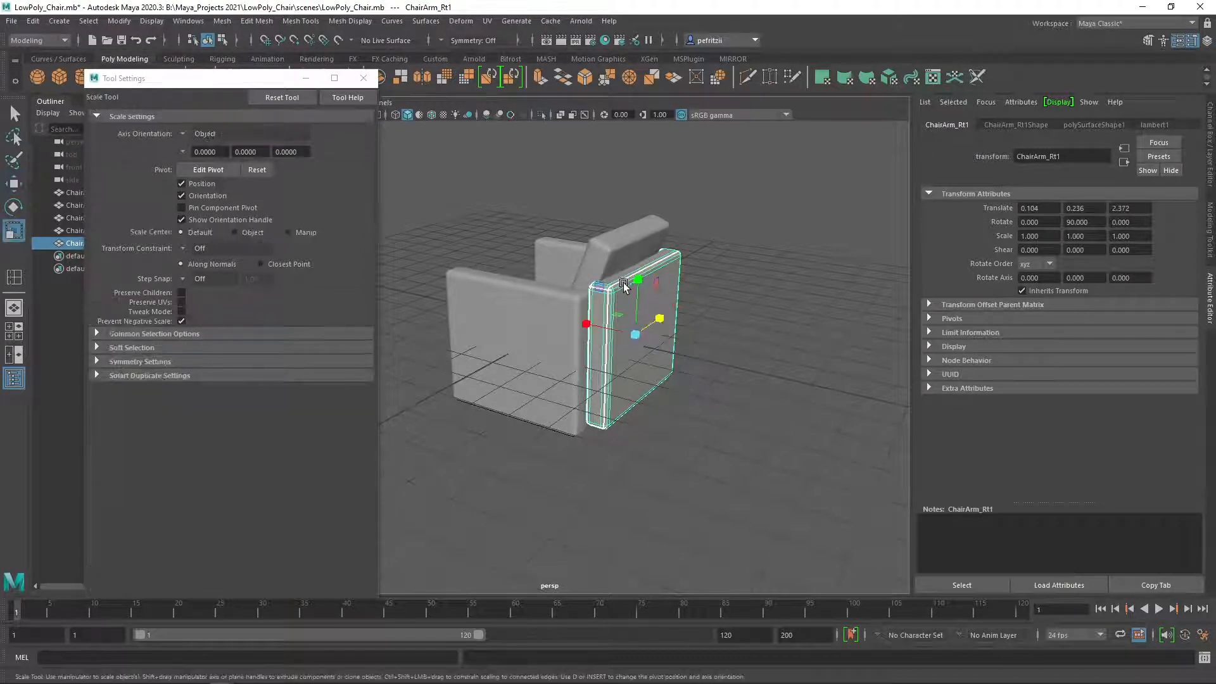
{"action": "left_click_drag", "start_coordinate": [643, 284], "coordinate": [642, 294]}
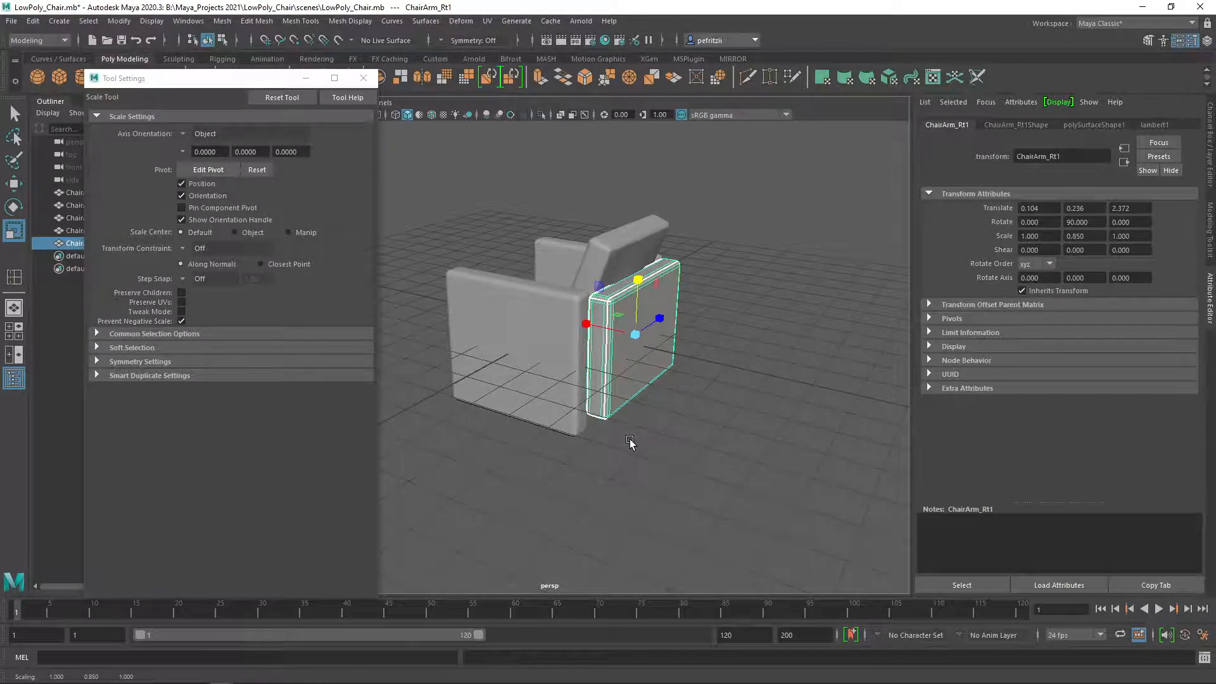
Step: Narrow the rear panel to about Scale Z 0.847 so it fits between the two armrests
{"action": "left_click_drag", "start_coordinate": [630, 440], "coordinate": [571, 454], "text": "alt"}
{"action": "scroll", "coordinate": [555, 416], "scroll_direction": "up", "scroll_amount": 5}
{"action": "scroll", "coordinate": [557, 380], "scroll_direction": "down", "scroll_amount": 5}
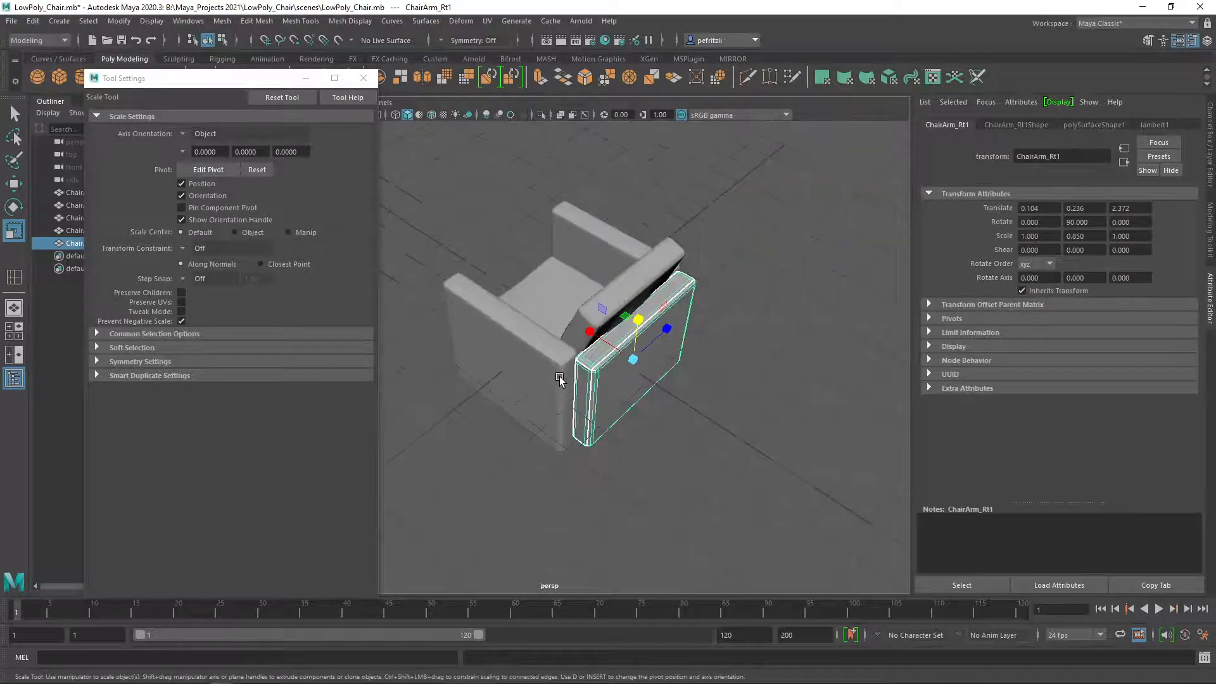
{"action": "left_click_drag", "start_coordinate": [560, 380], "coordinate": [767, 286], "text": "alt"}
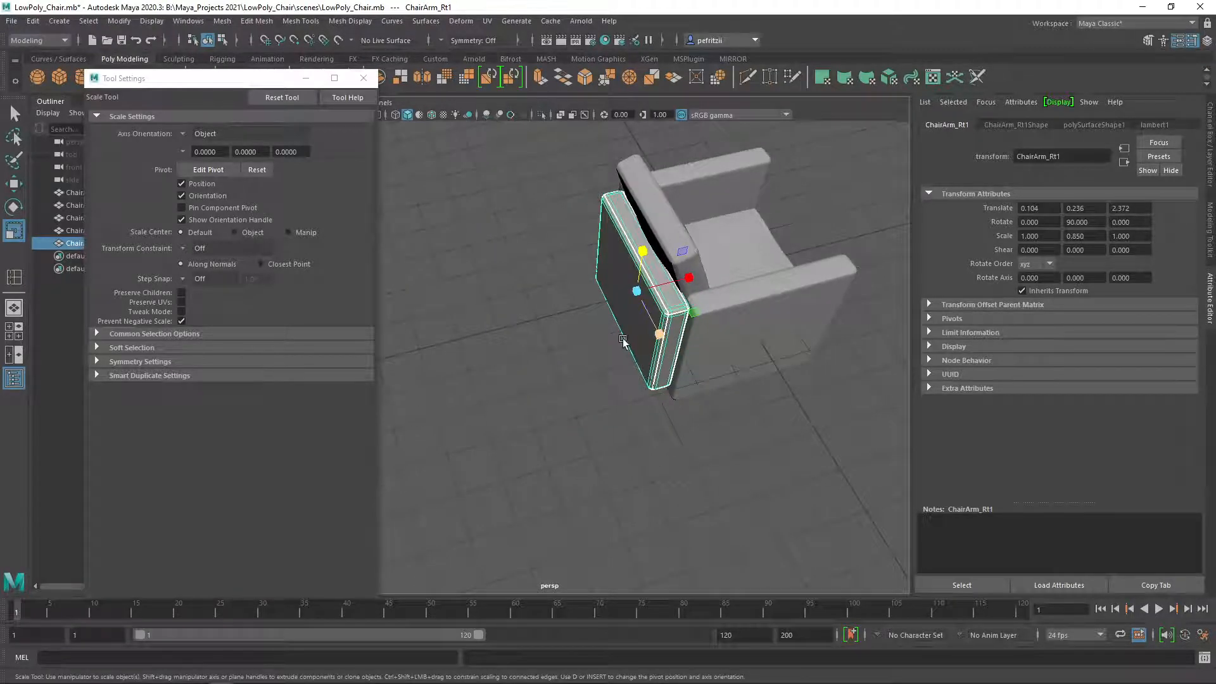
{"action": "left_click_drag", "start_coordinate": [623, 342], "coordinate": [619, 383], "text": "alt"}
{"action": "left_click_drag", "start_coordinate": [696, 375], "coordinate": [682, 378]}
Step: Select both armrests, ChairArm_Rt and ChairArm_Lft, and switch both of them to vertex editing
{"action": "middle_click_drag", "start_coordinate": [620, 402], "coordinate": [655, 416], "text": "alt"}
{"action": "right_click_drag", "start_coordinate": [655, 416], "coordinate": [697, 442], "text": "alt"}
{"action": "left_click_drag", "start_coordinate": [702, 444], "coordinate": [664, 421], "text": "alt"}
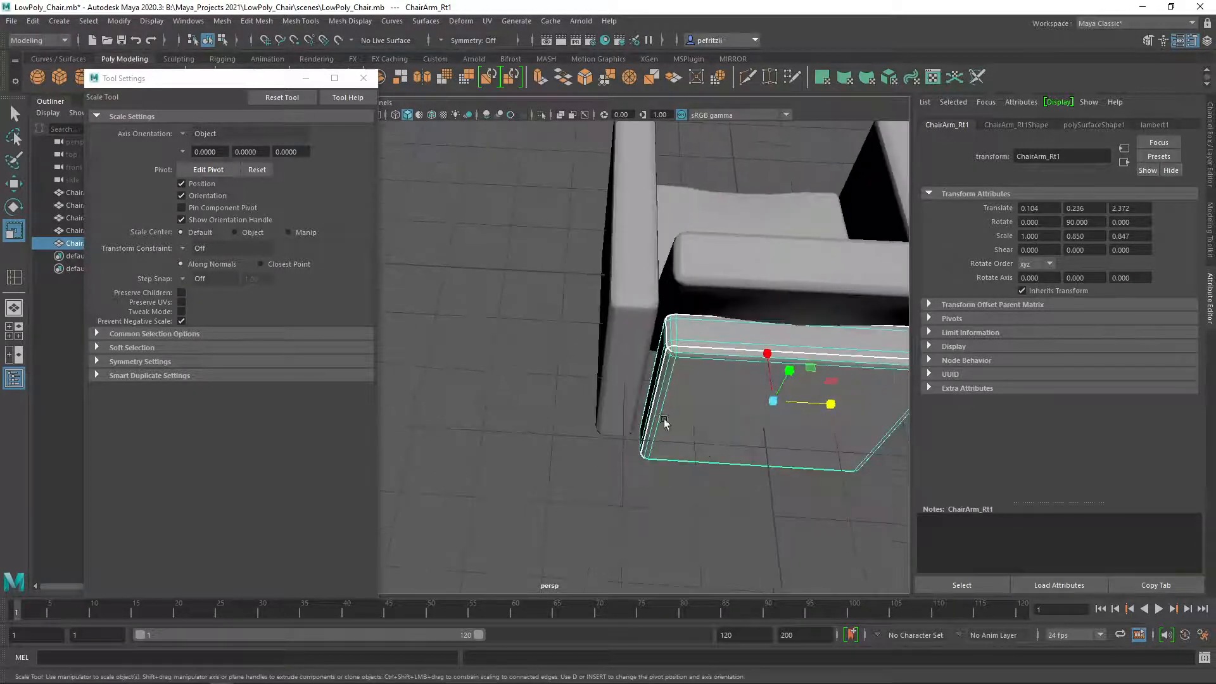
{"action": "left_click", "coordinate": [628, 347]}
{"action": "scroll", "coordinate": [627, 344], "scroll_direction": "down", "scroll_amount": 10}
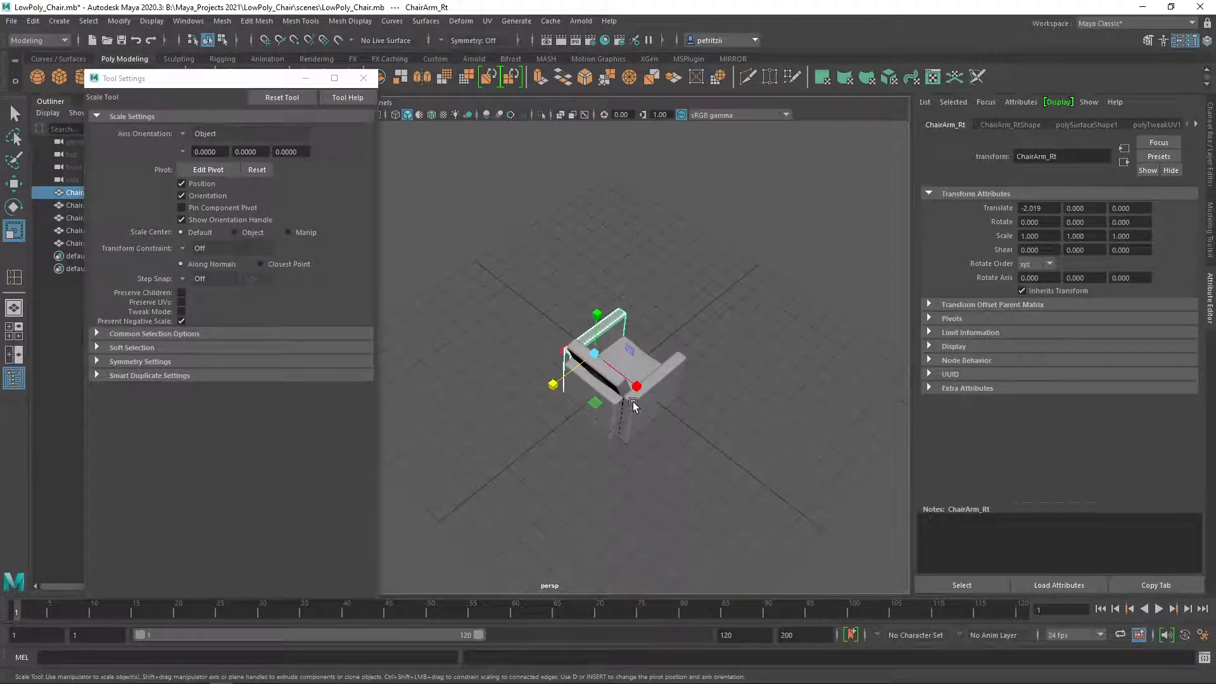
{"action": "left_click", "coordinate": [633, 406], "text": "shift"}
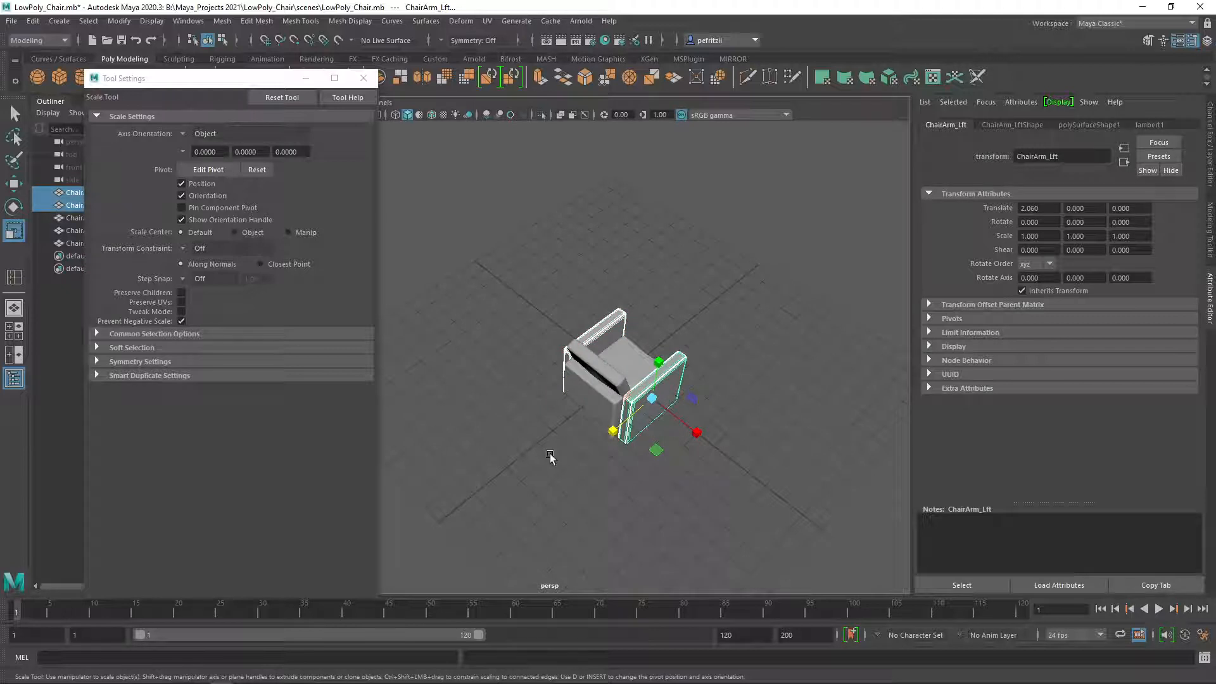
{"action": "scroll", "coordinate": [546, 456], "scroll_direction": "up", "scroll_amount": 5}
{"action": "left_click_drag", "start_coordinate": [556, 457], "coordinate": [497, 400], "text": "alt"}
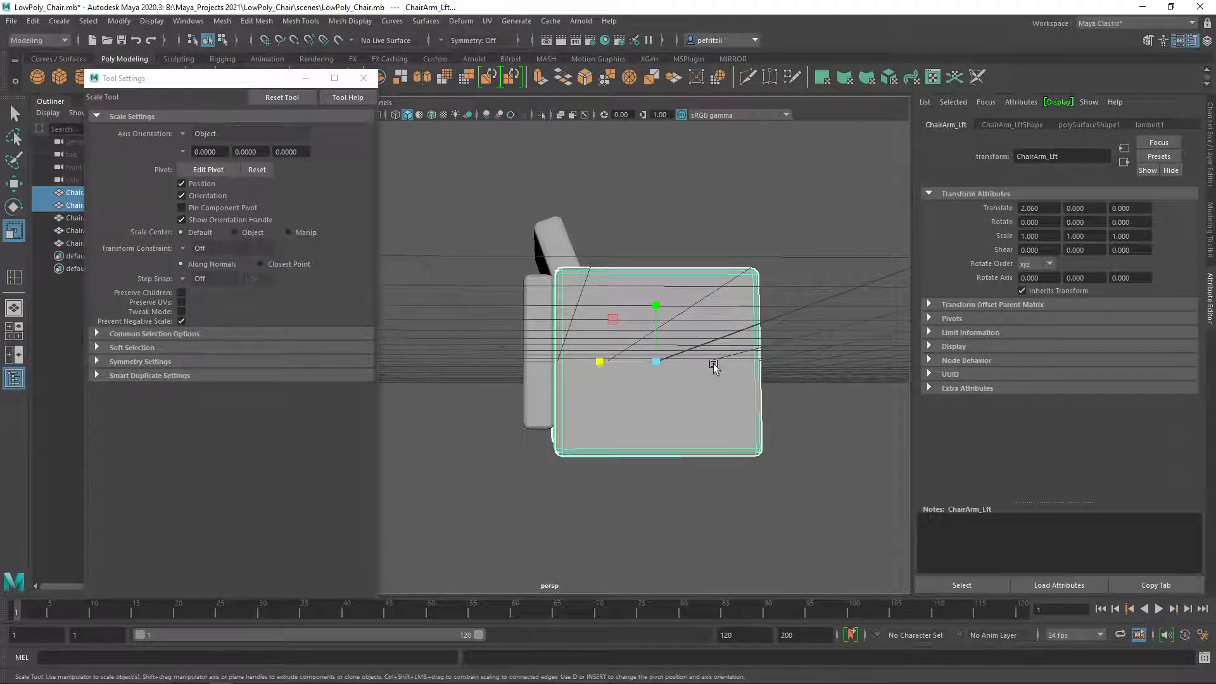
{"action": "left_click_drag", "start_coordinate": [784, 340], "coordinate": [753, 352], "text": "alt"}
{"action": "middle_click_drag", "start_coordinate": [756, 357], "coordinate": [768, 322], "text": "alt"}
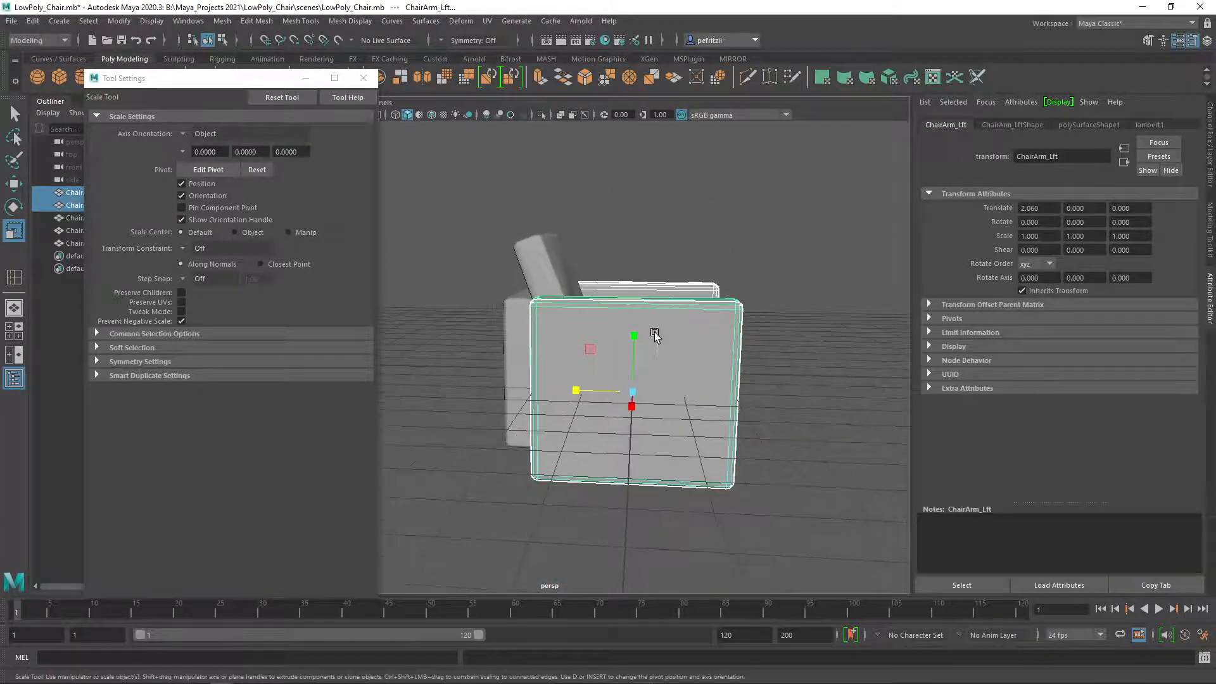
{"action": "right_click_drag", "start_coordinate": [666, 325], "coordinate": [661, 337]}
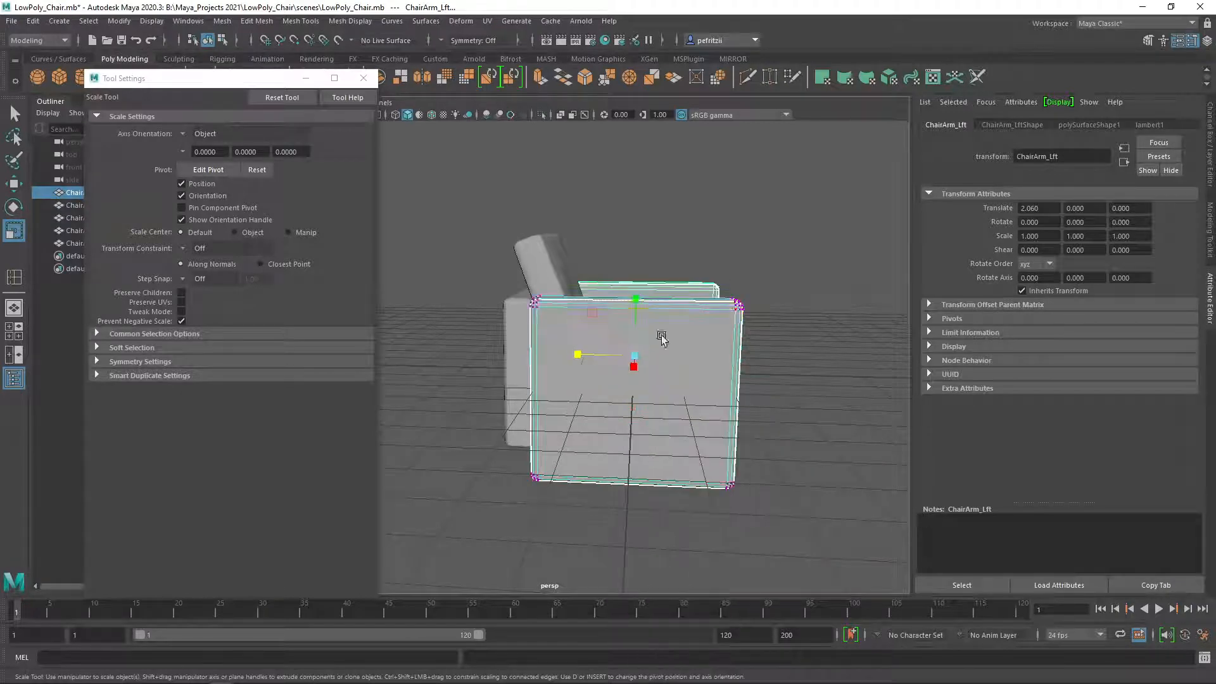
{"action": "scroll", "coordinate": [744, 357], "scroll_direction": "down", "scroll_amount": 5}
{"action": "left_click_drag", "start_coordinate": [606, 384], "coordinate": [535, 378], "text": "alt"}
{"action": "scroll", "coordinate": [751, 411], "scroll_direction": "up", "scroll_amount": 5}
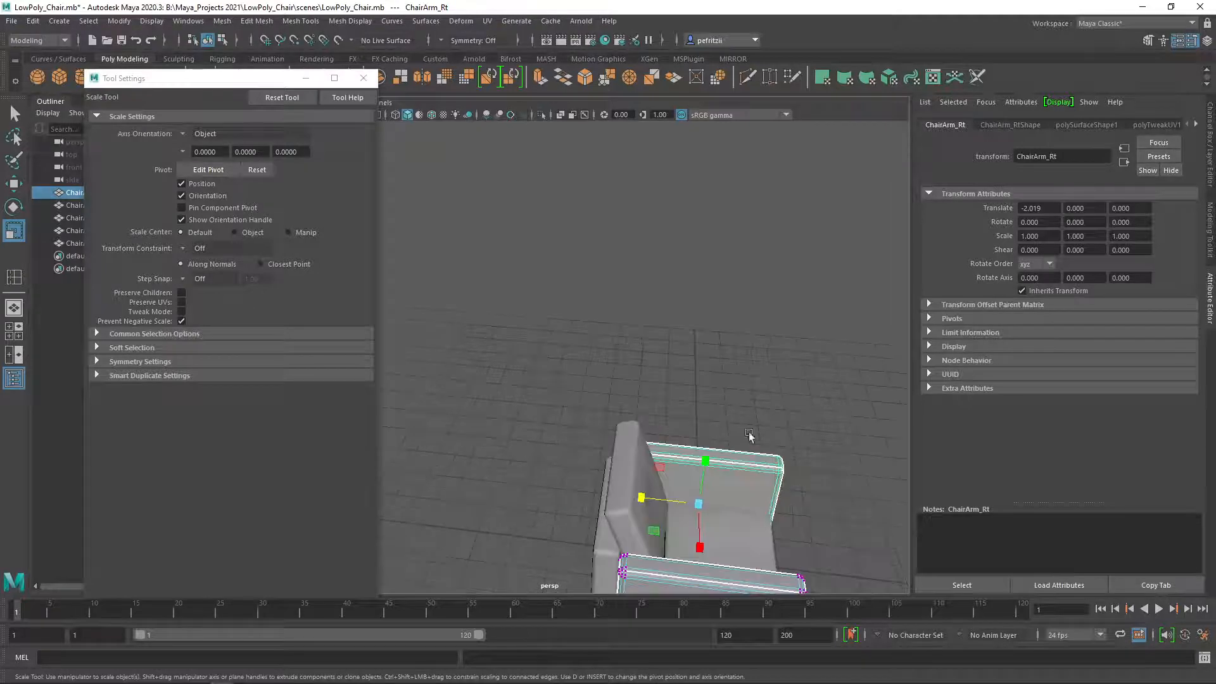
{"action": "right_click_drag", "start_coordinate": [735, 457], "coordinate": [668, 321]}
{"action": "scroll", "coordinate": [690, 371], "scroll_direction": "down", "scroll_amount": 5}
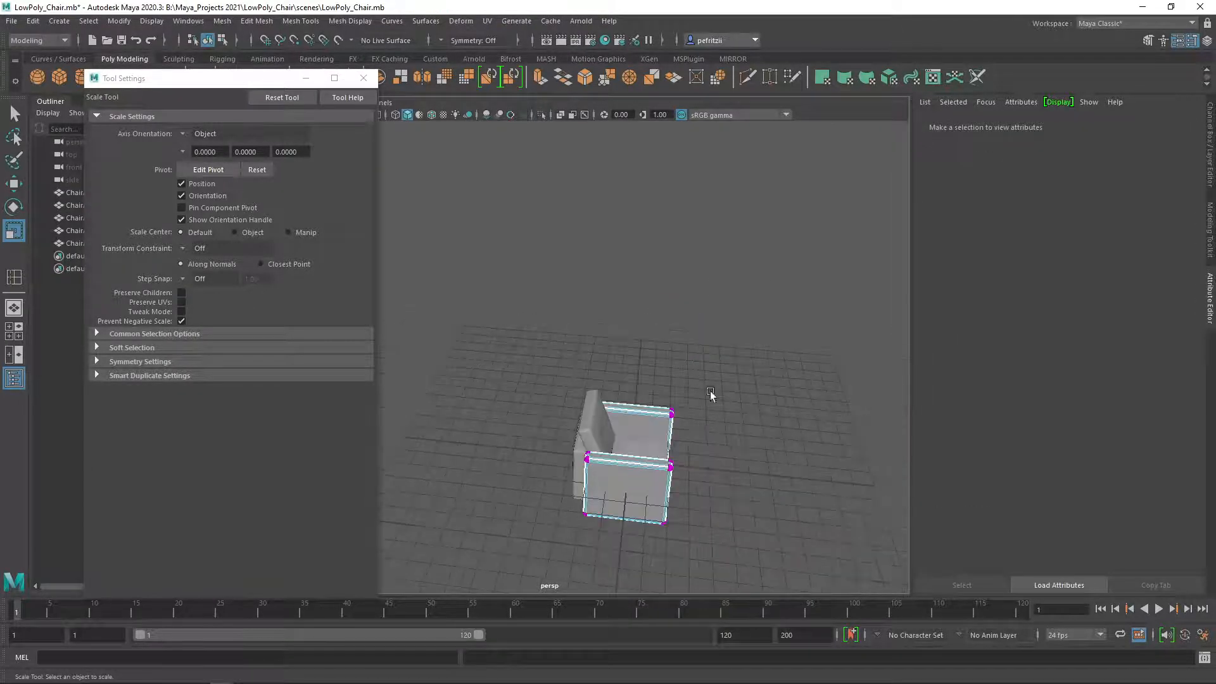
Step: Select the rear vertices of both armrests, turn off soft selection and extend them backward to about Z 2.598
{"action": "left_click_drag", "start_coordinate": [728, 461], "coordinate": [751, 418], "text": "alt"}
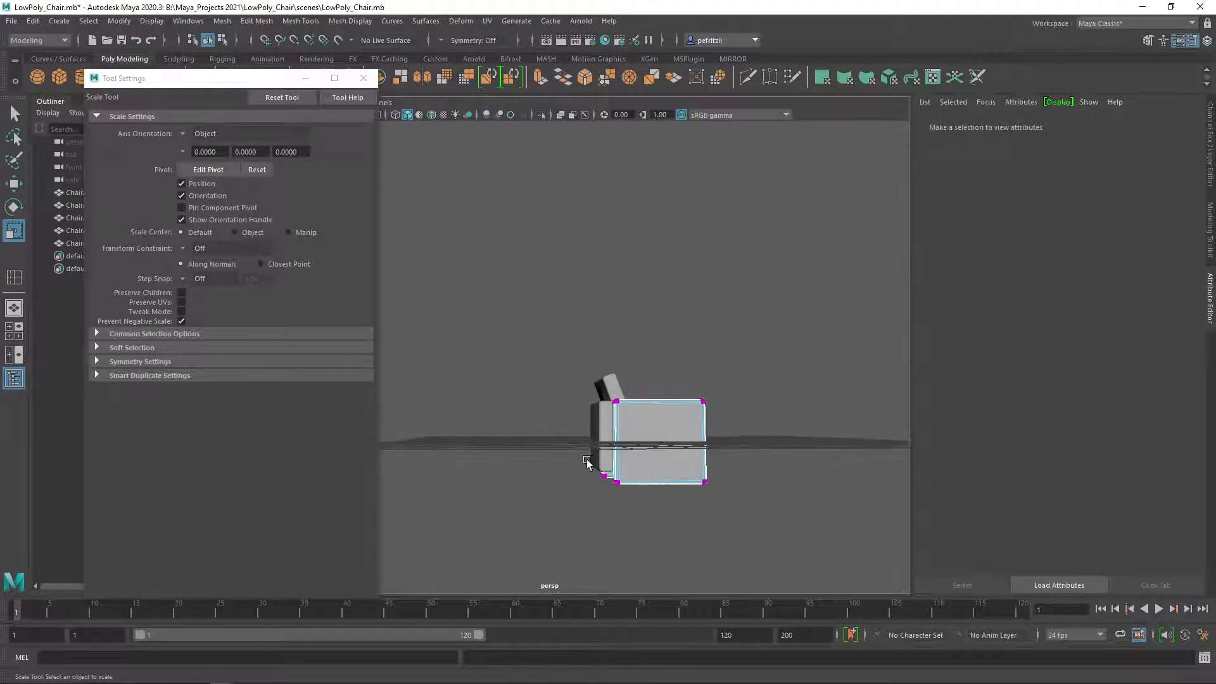
{"action": "left_click_drag", "start_coordinate": [583, 457], "coordinate": [512, 457], "text": "alt"}
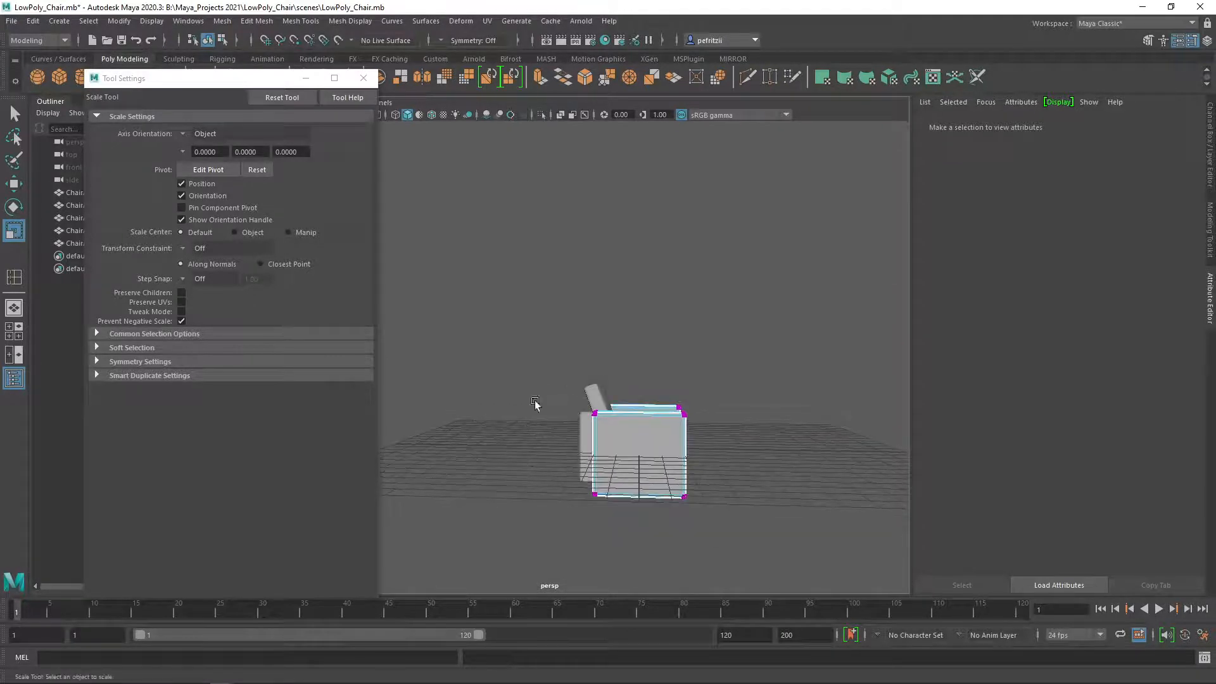
{"action": "left_click_drag", "start_coordinate": [549, 365], "coordinate": [627, 498]}
{"action": "scroll", "coordinate": [627, 498], "scroll_direction": "up", "scroll_amount": 3}
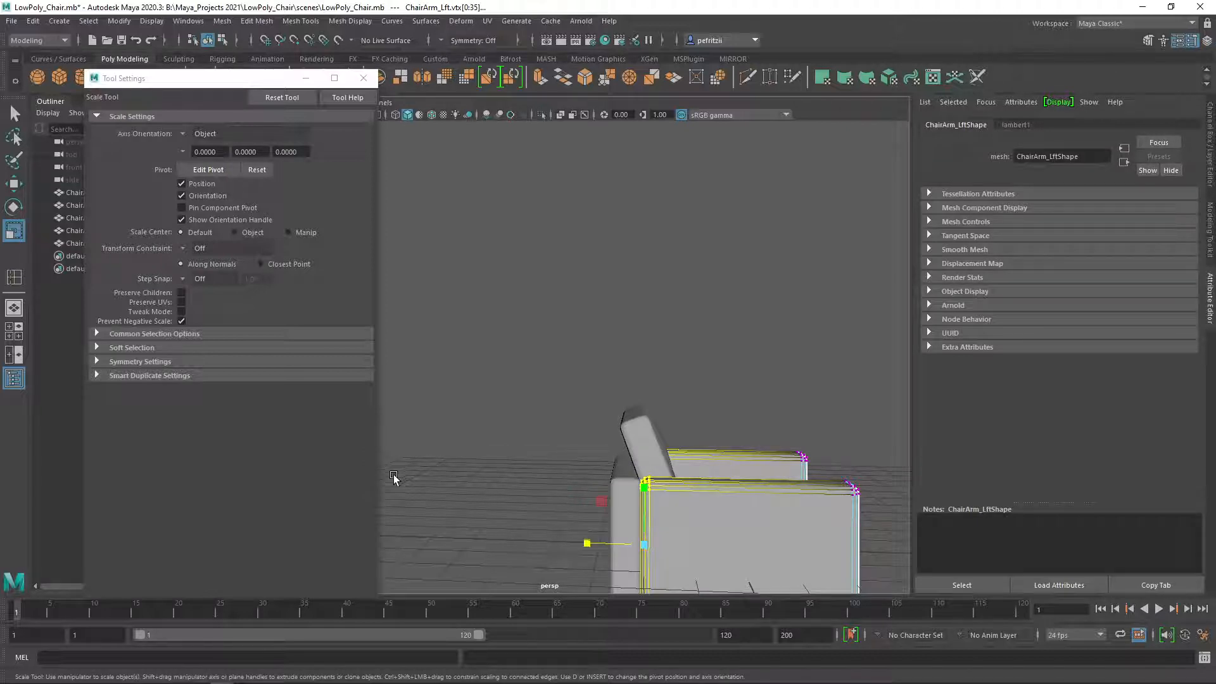
{"action": "key", "text": "b"}
{"action": "left_click_drag", "start_coordinate": [509, 431], "coordinate": [528, 364], "text": "alt"}
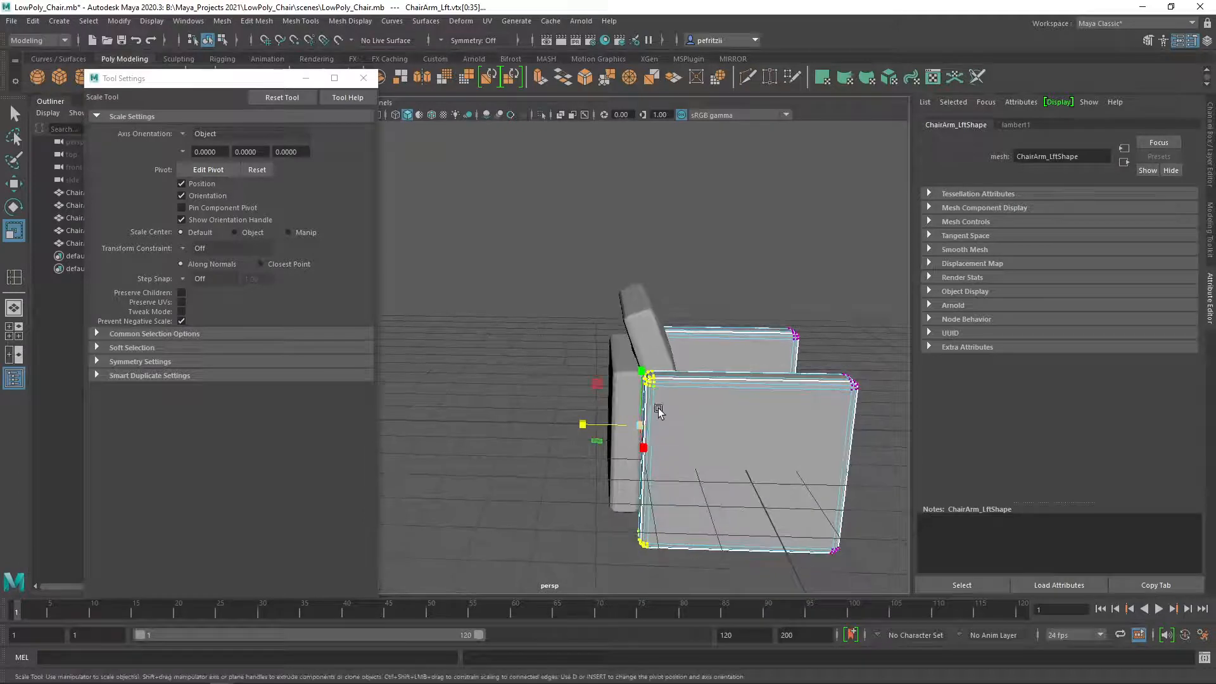
{"action": "key", "text": "w"}
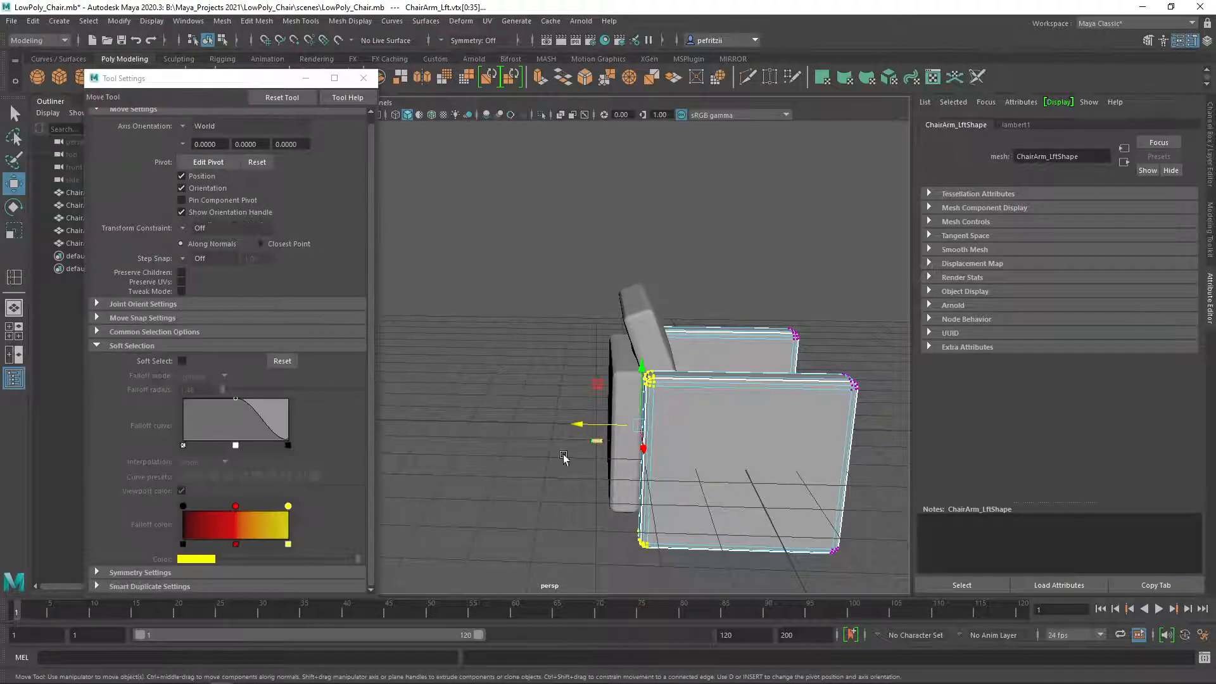
{"action": "left_click_drag", "start_coordinate": [572, 424], "coordinate": [548, 421]}
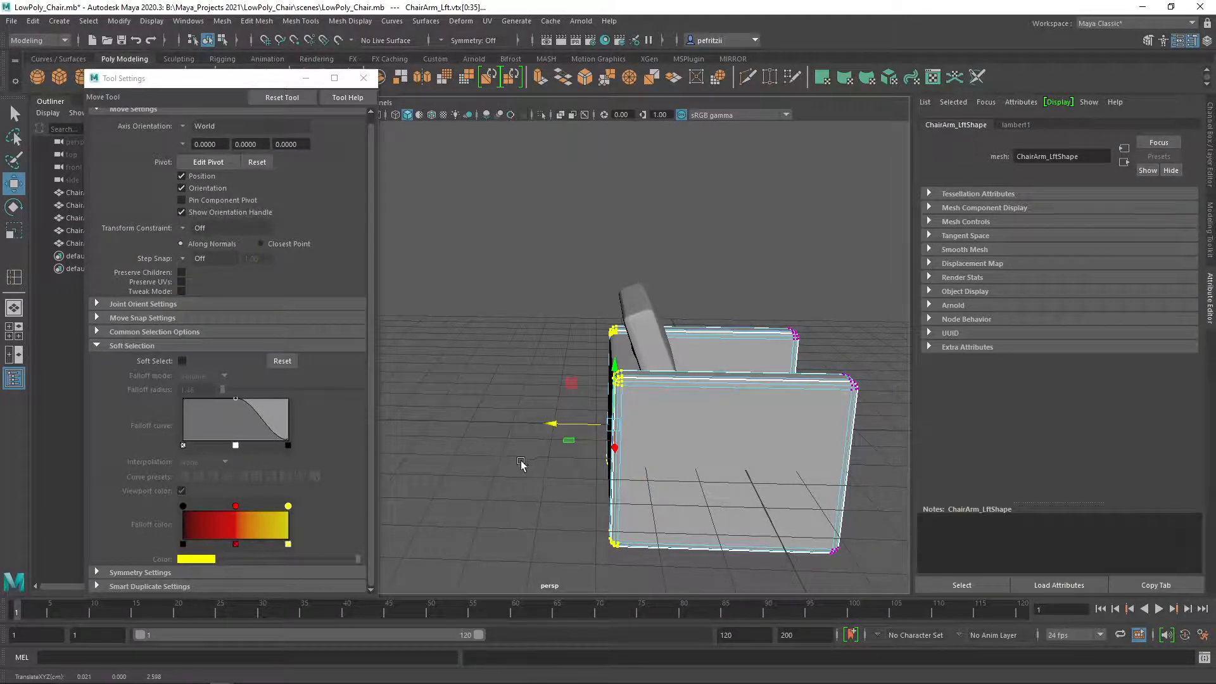
Step: Pull the armrests' rear vertices slightly forward to about Z 2.514, checking them against the rear panel
{"action": "left_click_drag", "start_coordinate": [522, 463], "coordinate": [676, 445], "text": "alt"}
{"action": "scroll", "coordinate": [643, 481], "scroll_direction": "up", "scroll_amount": 6}
{"action": "middle_click_drag", "start_coordinate": [675, 422], "coordinate": [578, 451], "text": "alt"}
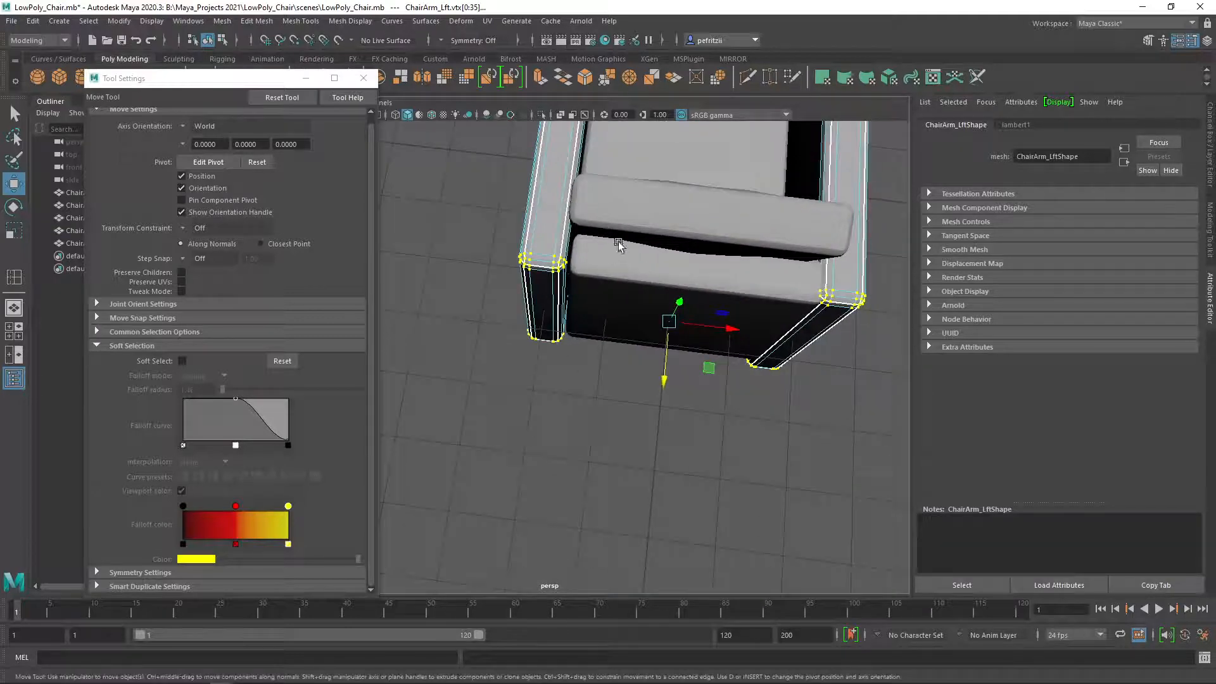
{"action": "left_click_drag", "start_coordinate": [578, 354], "coordinate": [491, 399], "text": "alt"}
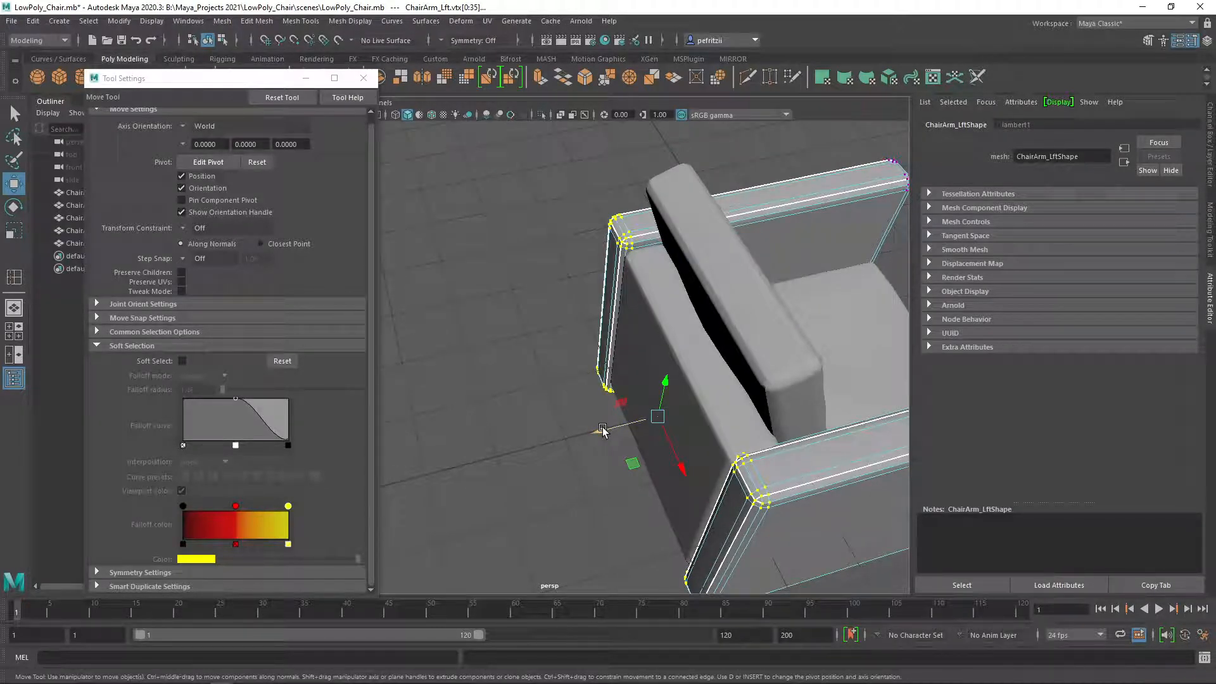
{"action": "left_click_drag", "start_coordinate": [602, 430], "coordinate": [607, 428]}
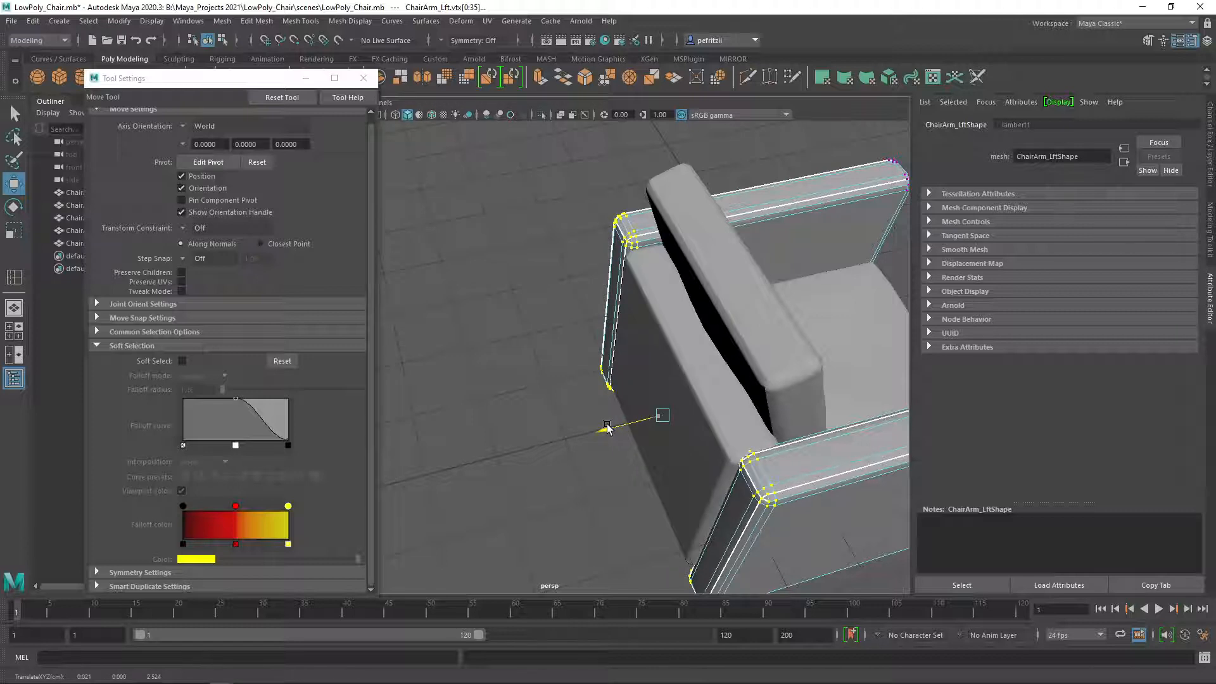
Step: Return to object selection and thin the rear panel to about Scale X 0.710
{"action": "left_click_drag", "start_coordinate": [633, 506], "coordinate": [597, 507], "text": "alt"}
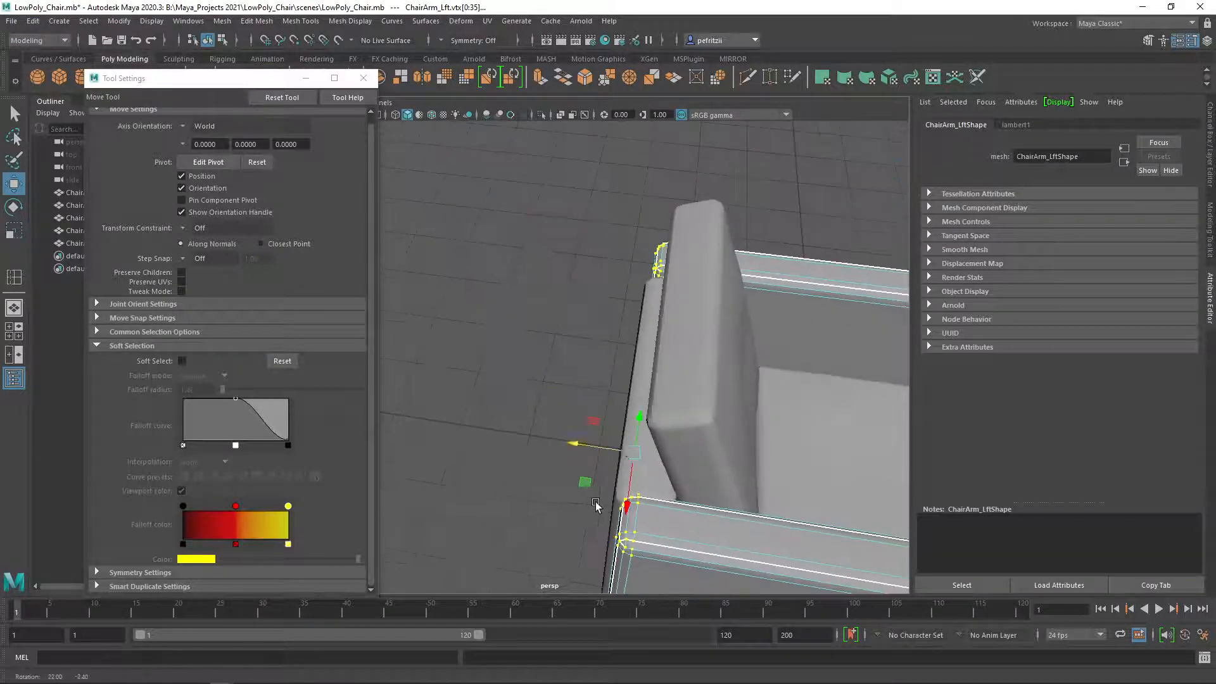
{"action": "left_click_drag", "start_coordinate": [624, 460], "coordinate": [743, 319], "text": "alt"}
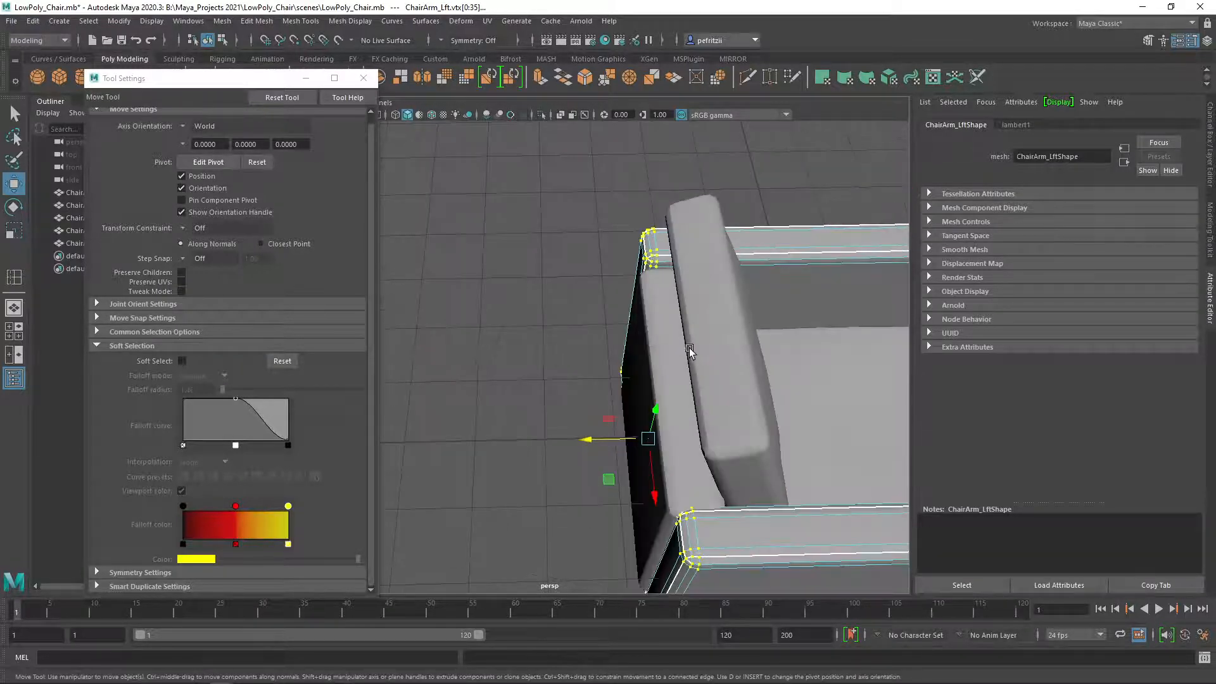
{"action": "key", "text": "ctrl+z"}
{"action": "key", "text": "r"}
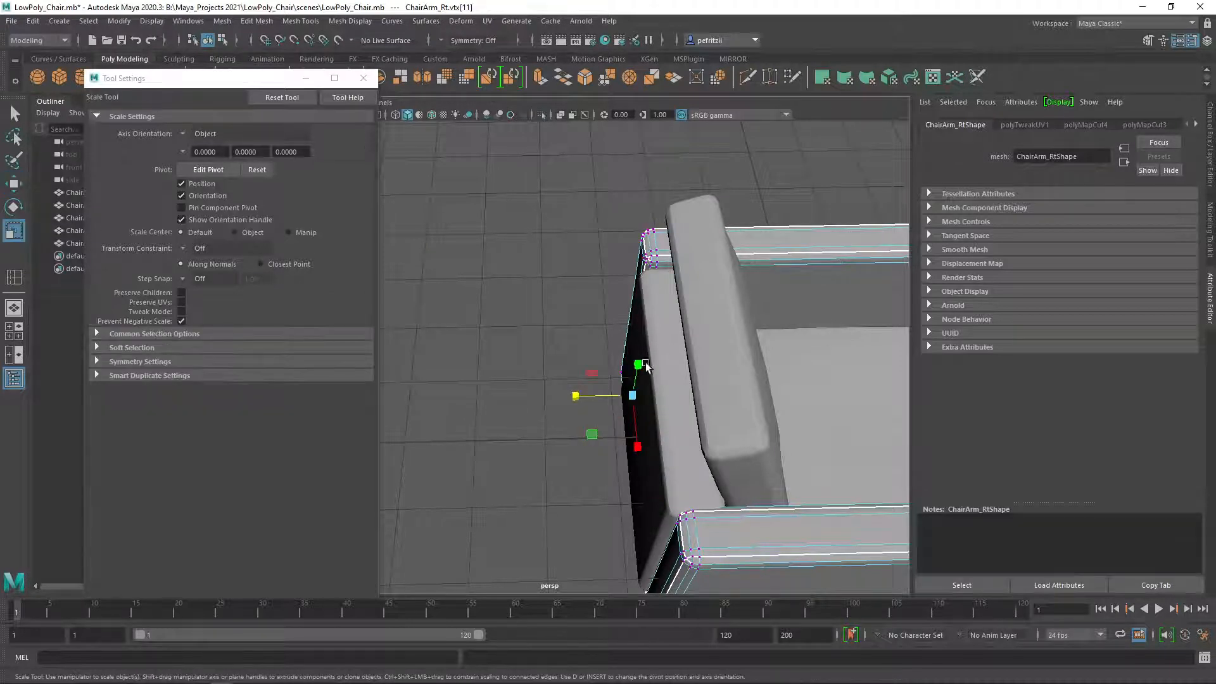
{"action": "key", "text": "F8"}
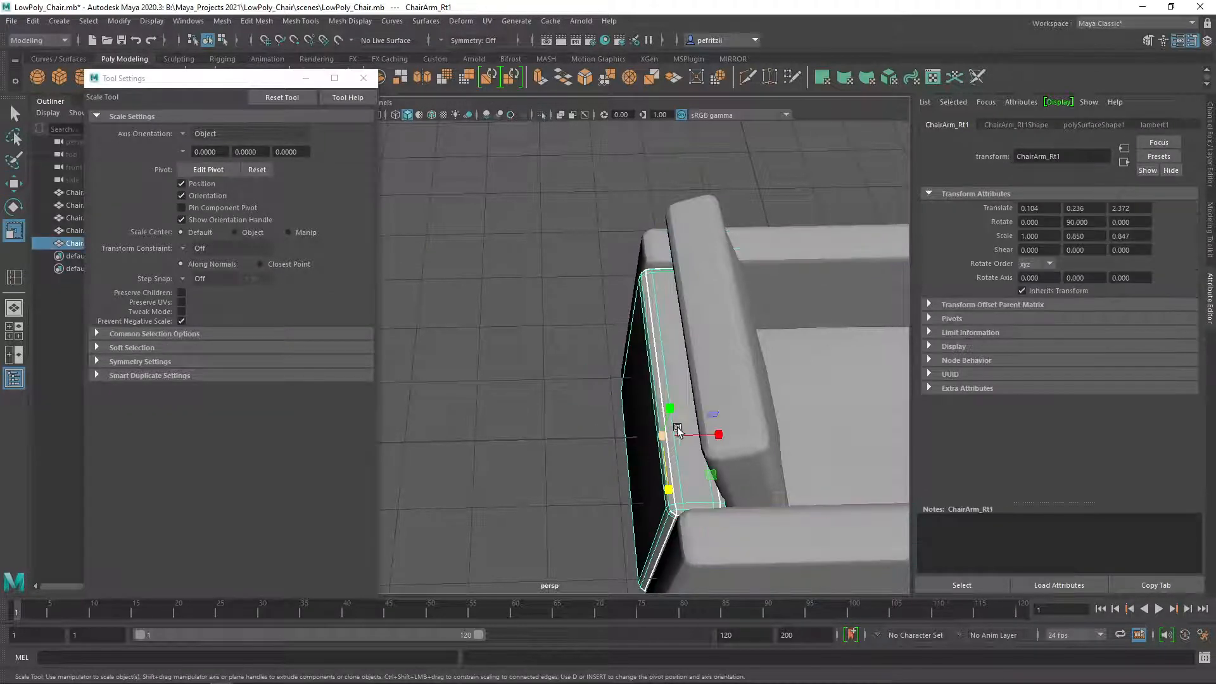
{"action": "left_click_drag", "start_coordinate": [717, 437], "coordinate": [701, 437]}
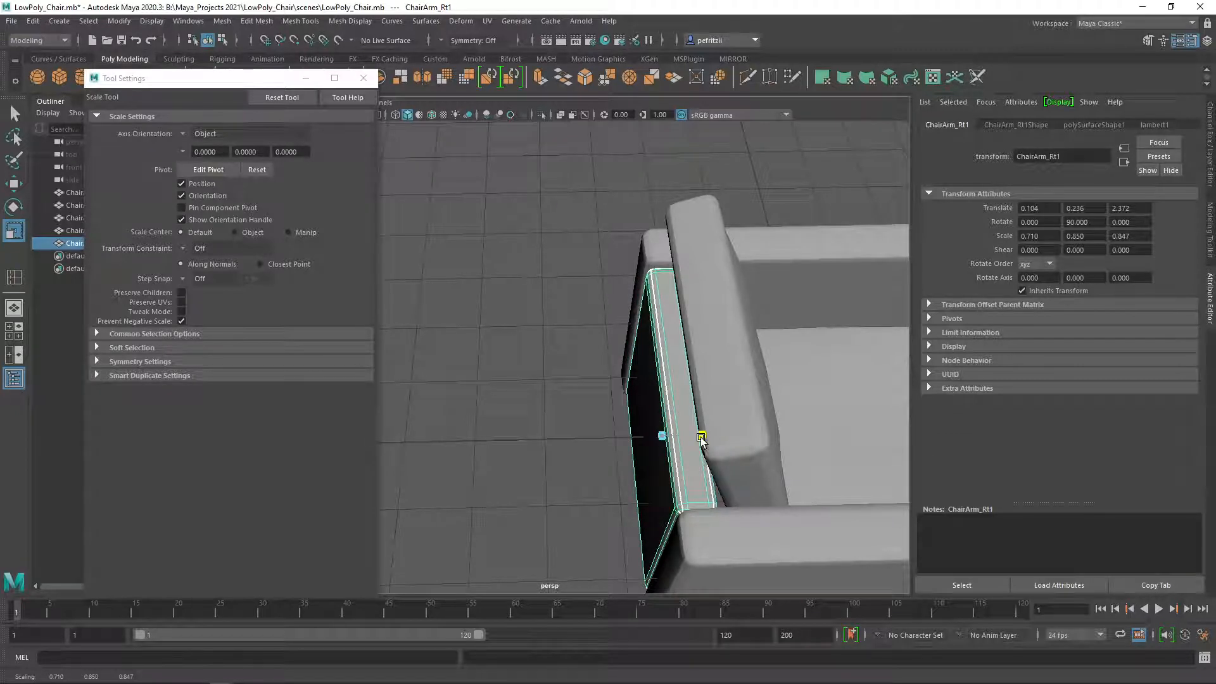
Step: Try the rear panel slightly closer to the backrest at about Translate Z 2.327, and return it to 2.372
{"action": "key", "text": "w"}
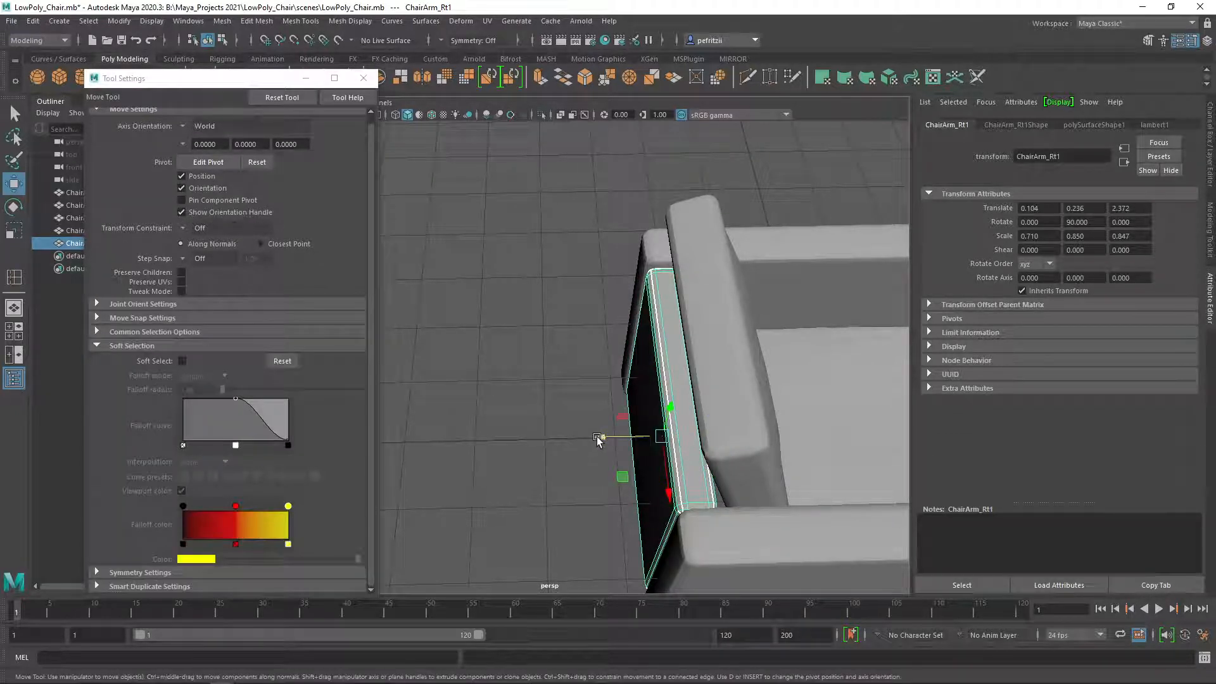
{"action": "left_click_drag", "start_coordinate": [597, 435], "coordinate": [600, 436]}
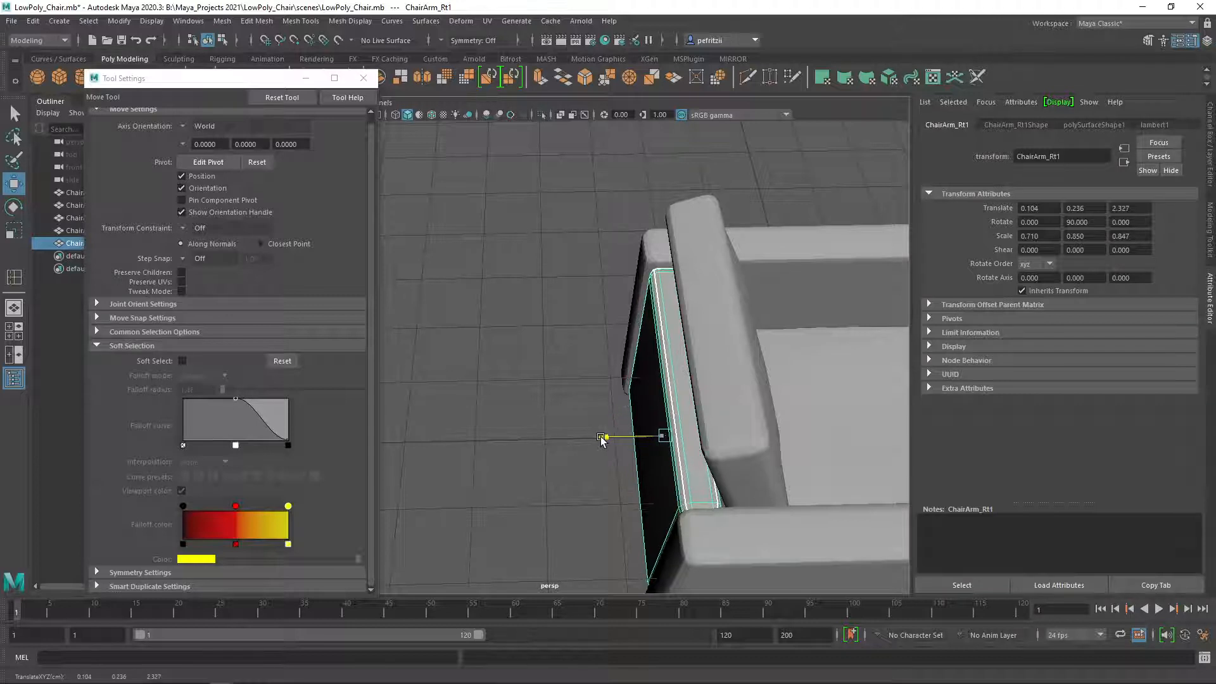
{"action": "left_click_drag", "start_coordinate": [531, 408], "coordinate": [716, 323], "text": "alt"}
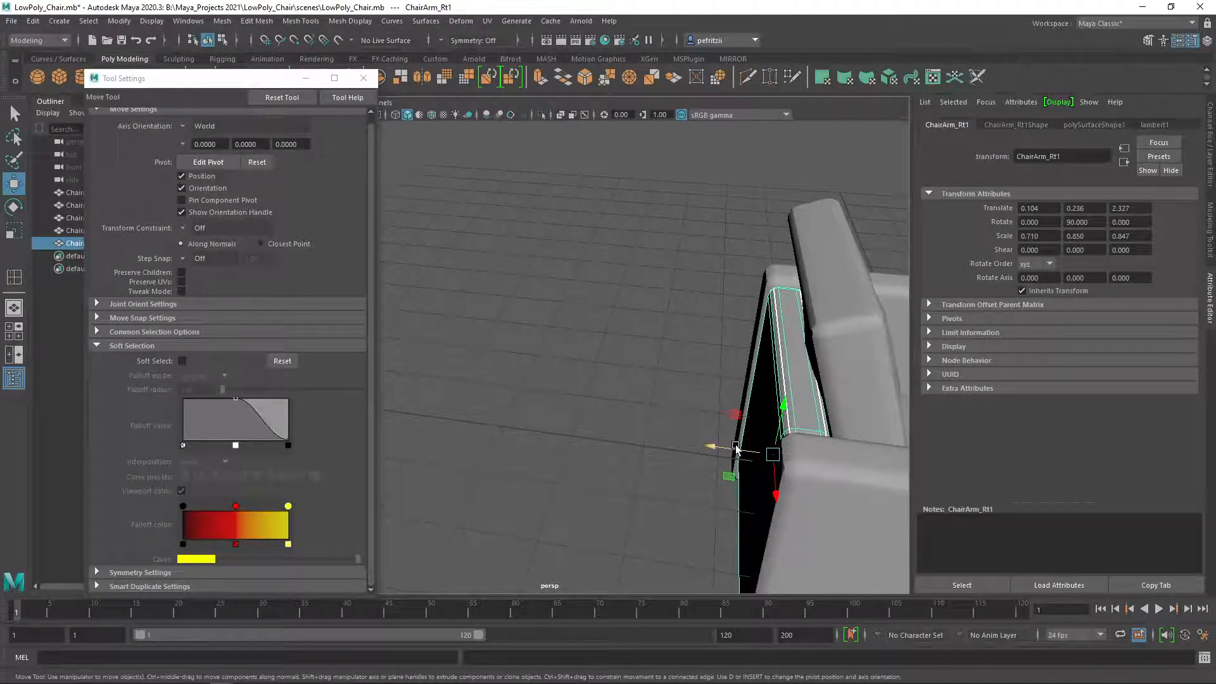
{"action": "left_click_drag", "start_coordinate": [736, 451], "coordinate": [732, 445]}
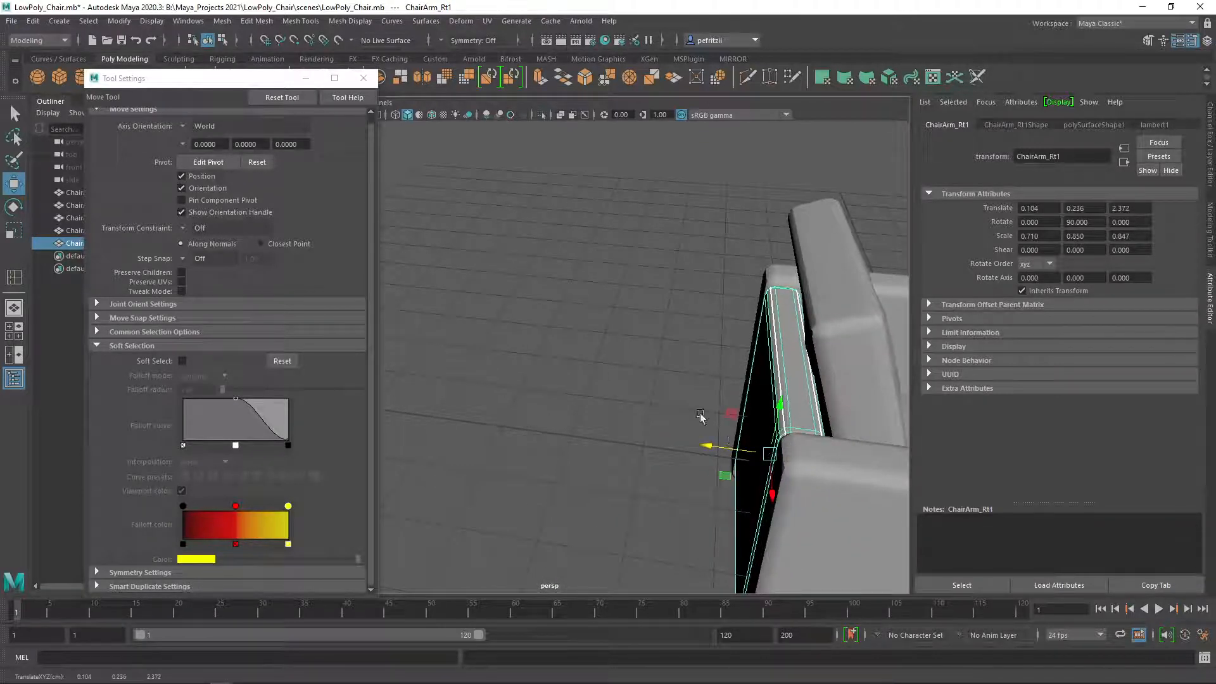
Step: Examine the rear panel's fit between the armrests, select the backrest and inspect where it meets the panel
{"action": "left_click_drag", "start_coordinate": [652, 371], "coordinate": [716, 352], "text": "alt"}
{"action": "middle_click_drag", "start_coordinate": [692, 342], "coordinate": [622, 450], "text": "alt"}
{"action": "left_click_drag", "start_coordinate": [623, 450], "coordinate": [732, 373], "text": "alt"}
{"action": "scroll", "coordinate": [543, 318], "scroll_direction": "up", "scroll_amount": 3}
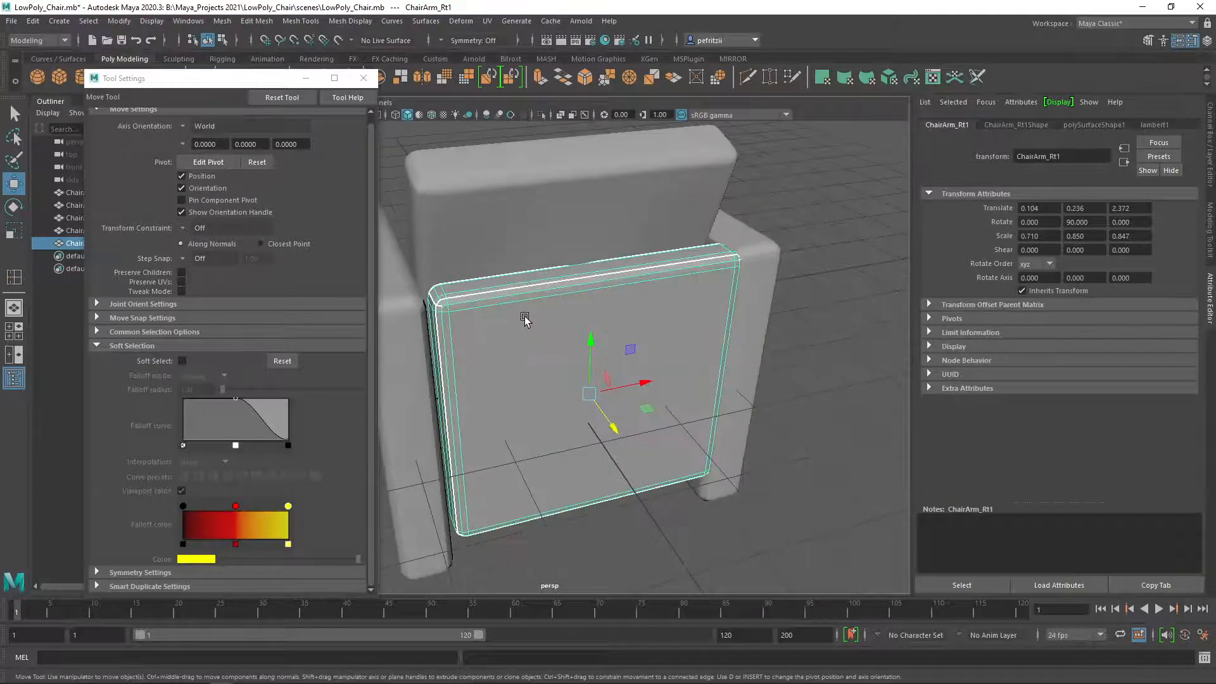
{"action": "left_click_drag", "start_coordinate": [526, 317], "coordinate": [690, 333], "text": "alt"}
{"action": "middle_click_drag", "start_coordinate": [578, 310], "coordinate": [759, 358], "text": "alt"}
{"action": "left_click_drag", "start_coordinate": [400, 323], "coordinate": [399, 301], "text": "alt"}
{"action": "left_click", "coordinate": [493, 355]}
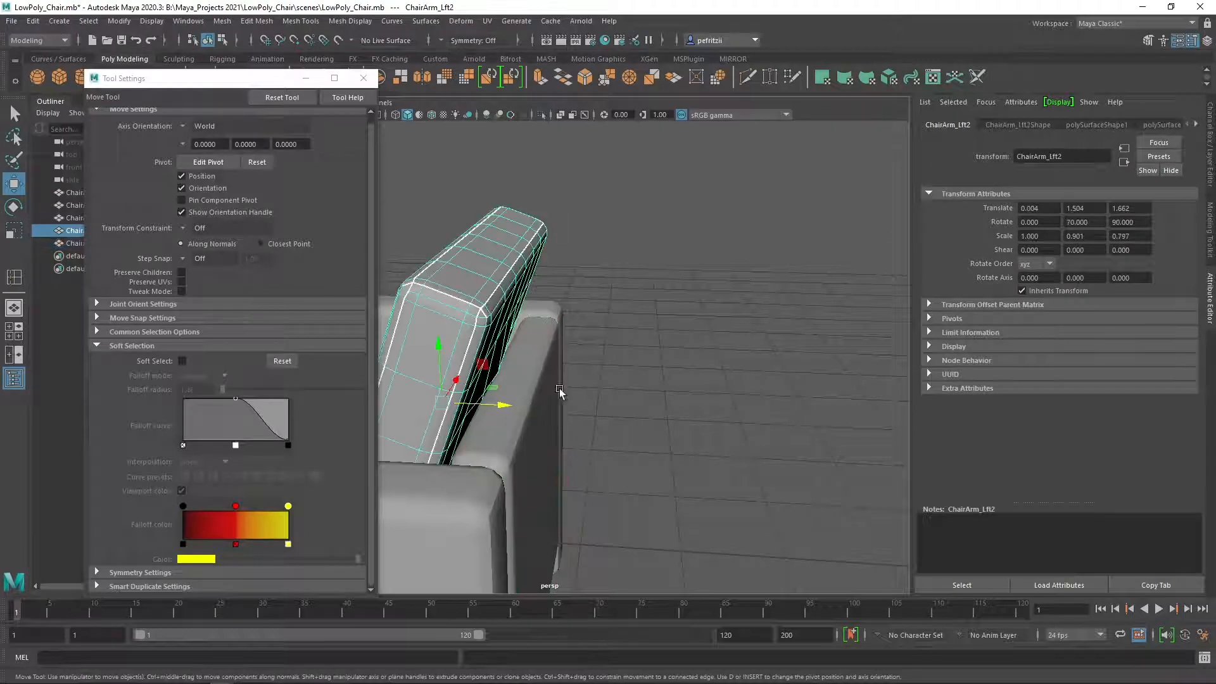
{"action": "left_click_drag", "start_coordinate": [560, 389], "coordinate": [500, 390], "text": "alt"}
{"action": "left_click_drag", "start_coordinate": [732, 396], "coordinate": [788, 428], "text": "alt"}
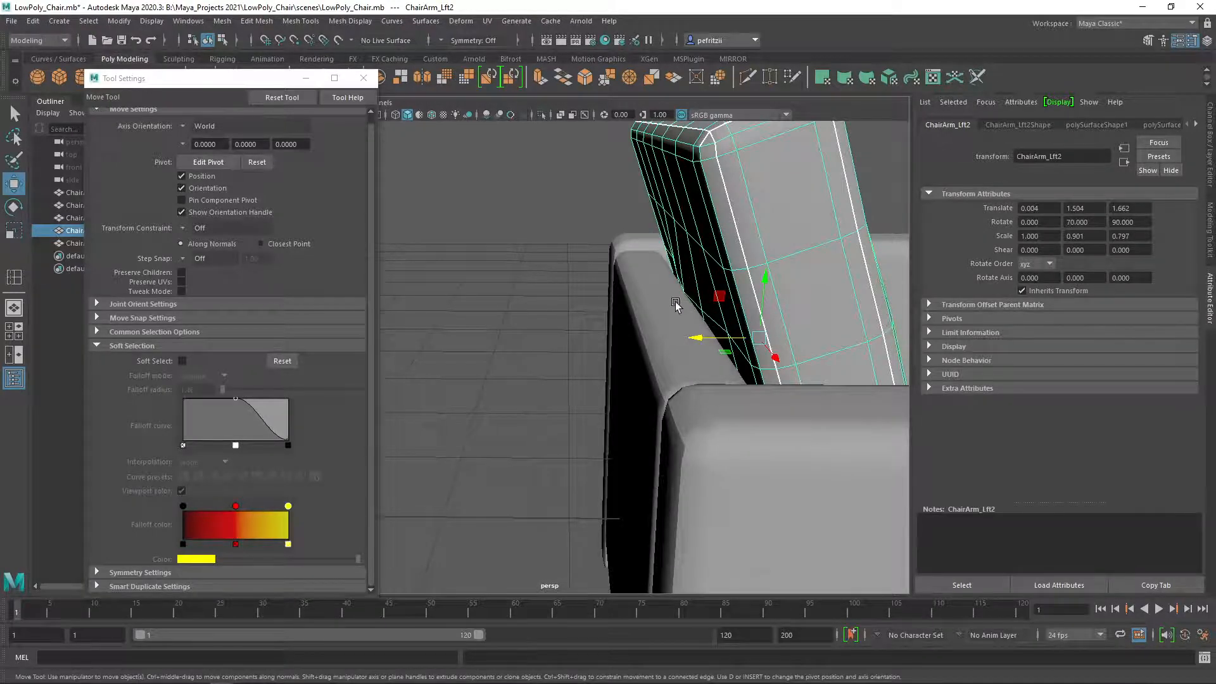
{"action": "left_click_drag", "start_coordinate": [675, 301], "coordinate": [618, 303], "text": "alt"}
{"action": "left_click_drag", "start_coordinate": [512, 328], "coordinate": [617, 306], "text": "alt"}
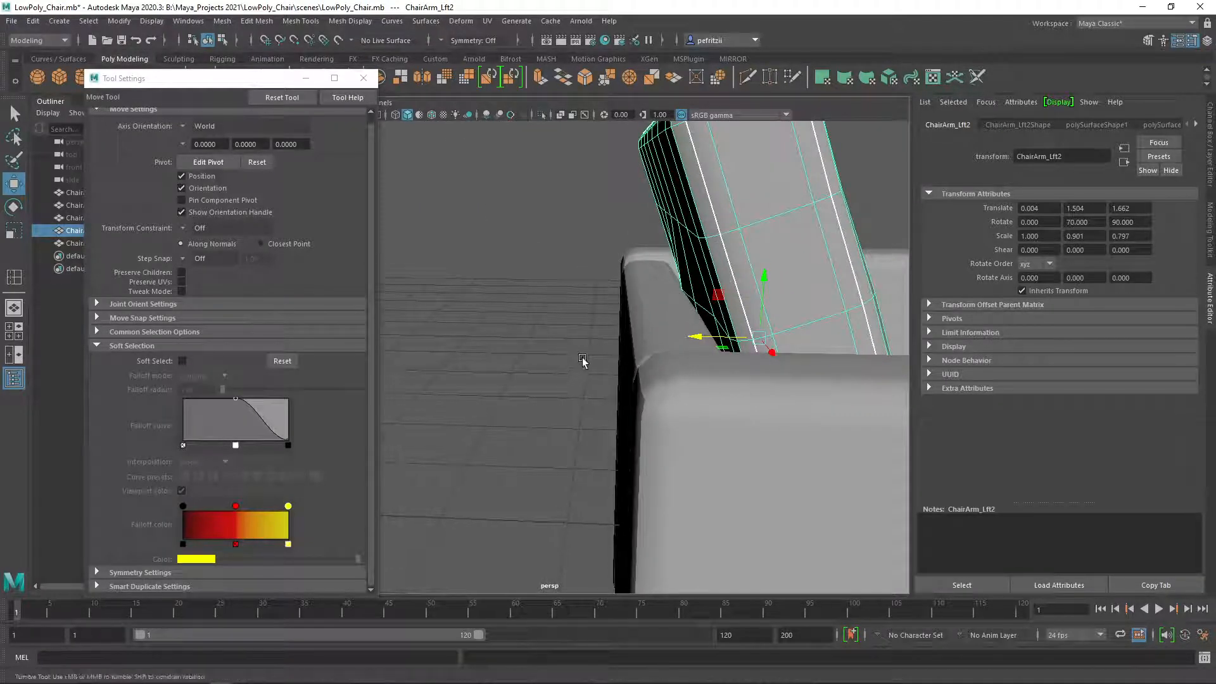
Step: Isolate the backrest and push the four lower vertices of its rear face's middle column slightly inward
{"action": "left_click_drag", "start_coordinate": [581, 359], "coordinate": [591, 359], "text": "alt"}
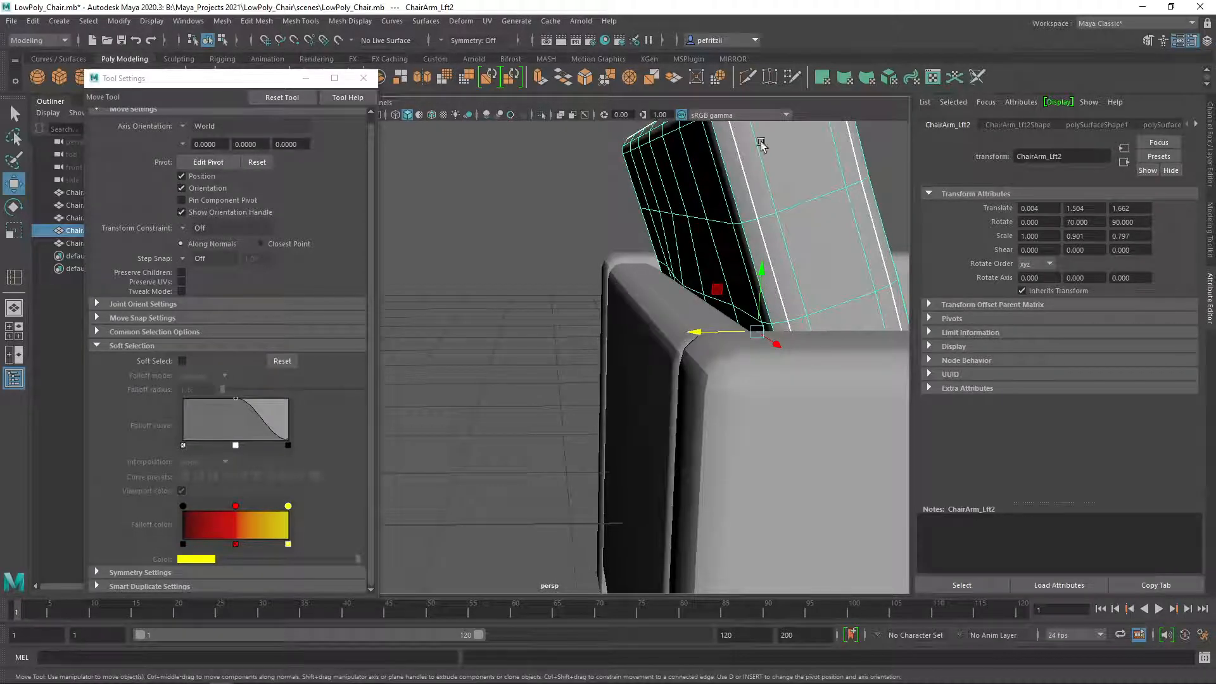
{"action": "key", "text": "ctrl+1"}
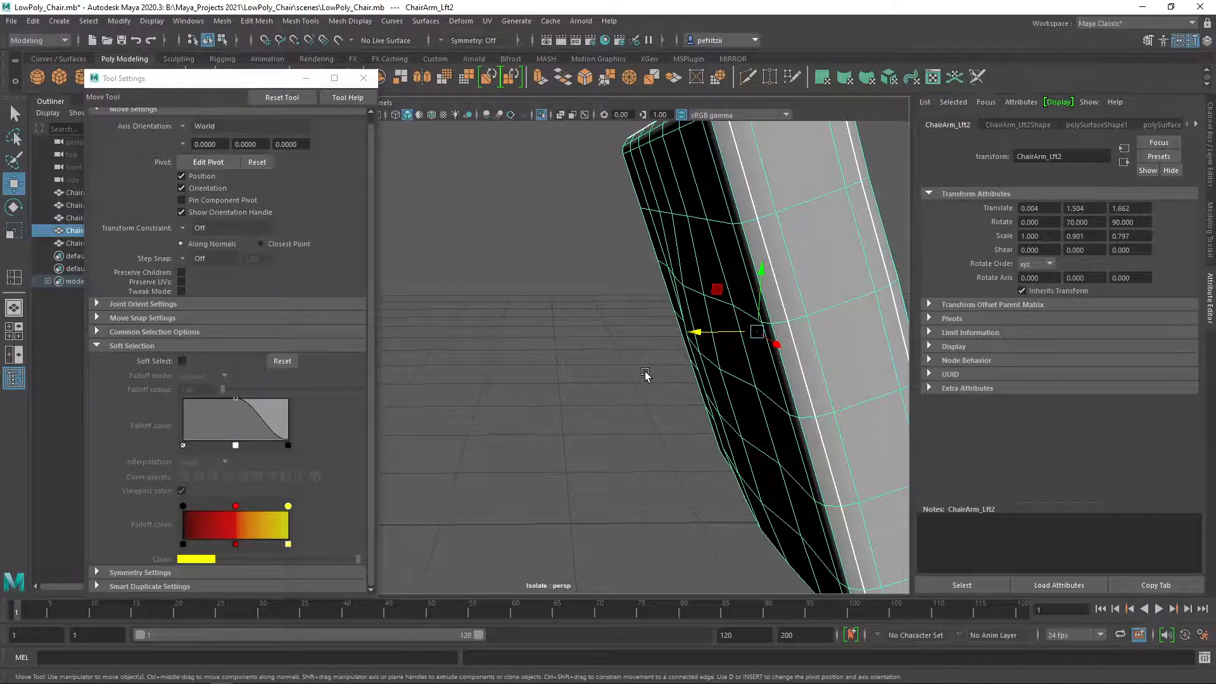
{"action": "left_click_drag", "start_coordinate": [645, 375], "coordinate": [699, 301], "text": "alt"}
{"action": "right_click_drag", "start_coordinate": [673, 274], "coordinate": [613, 273]}
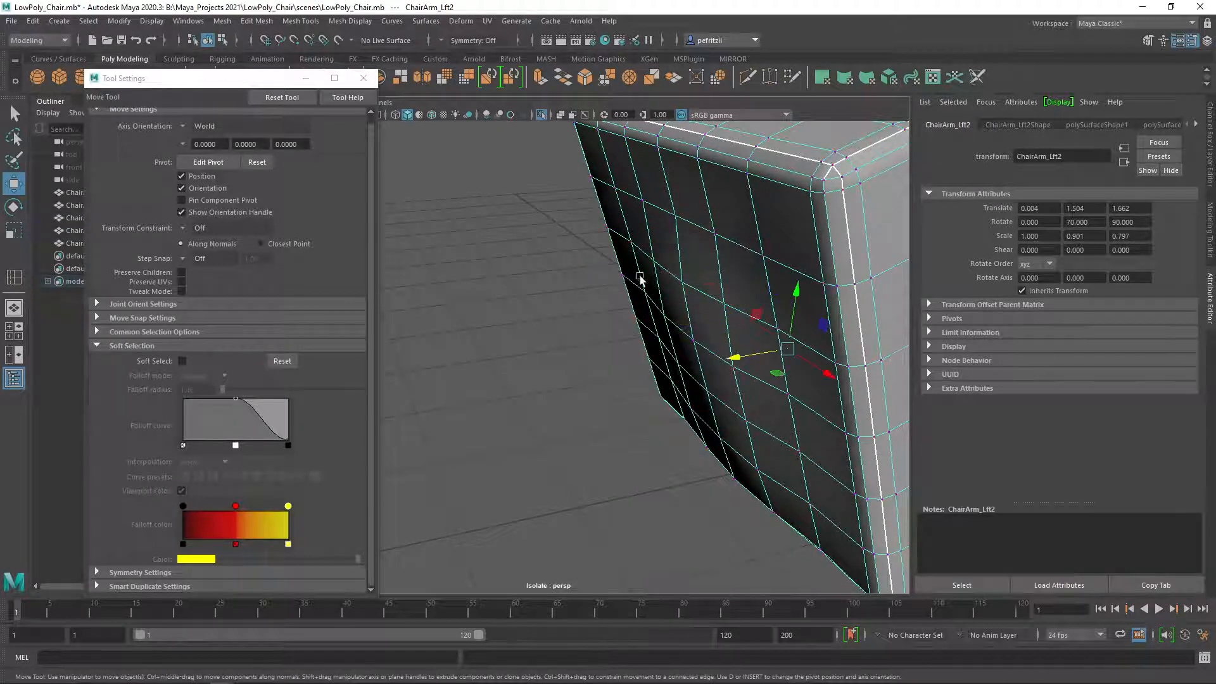
{"action": "left_click", "coordinate": [682, 282]}
{"action": "left_click", "coordinate": [692, 342], "text": "shift"}
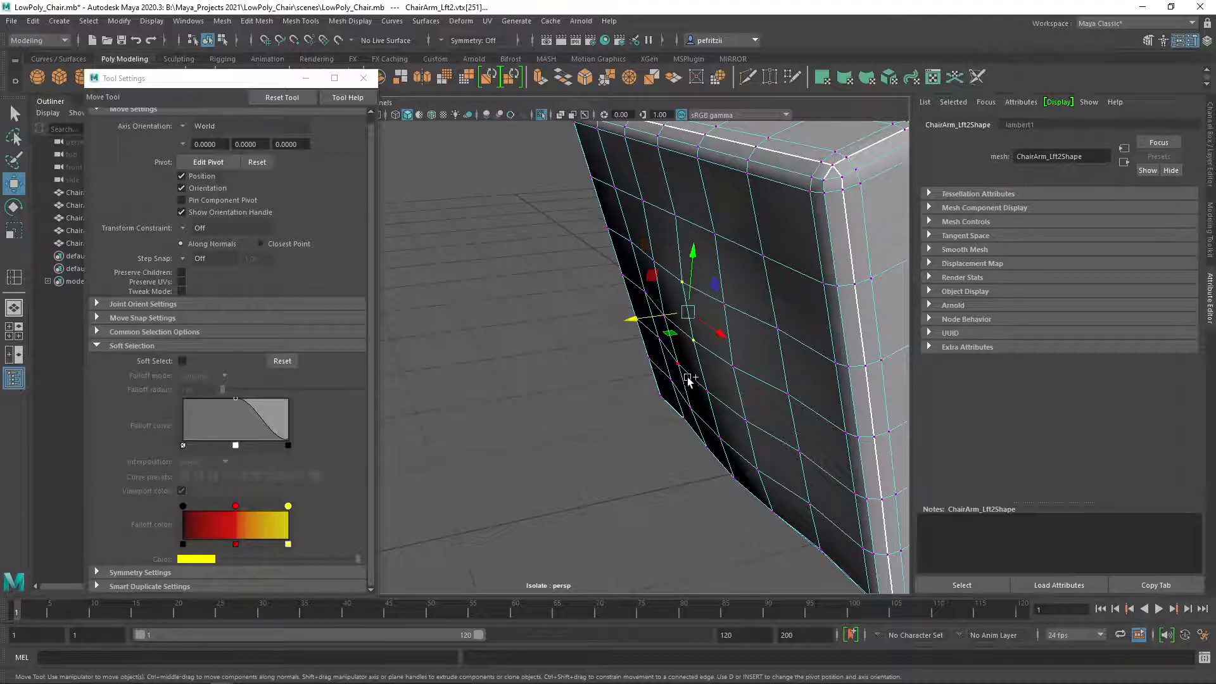
{"action": "left_click", "coordinate": [706, 391], "text": "shift"}
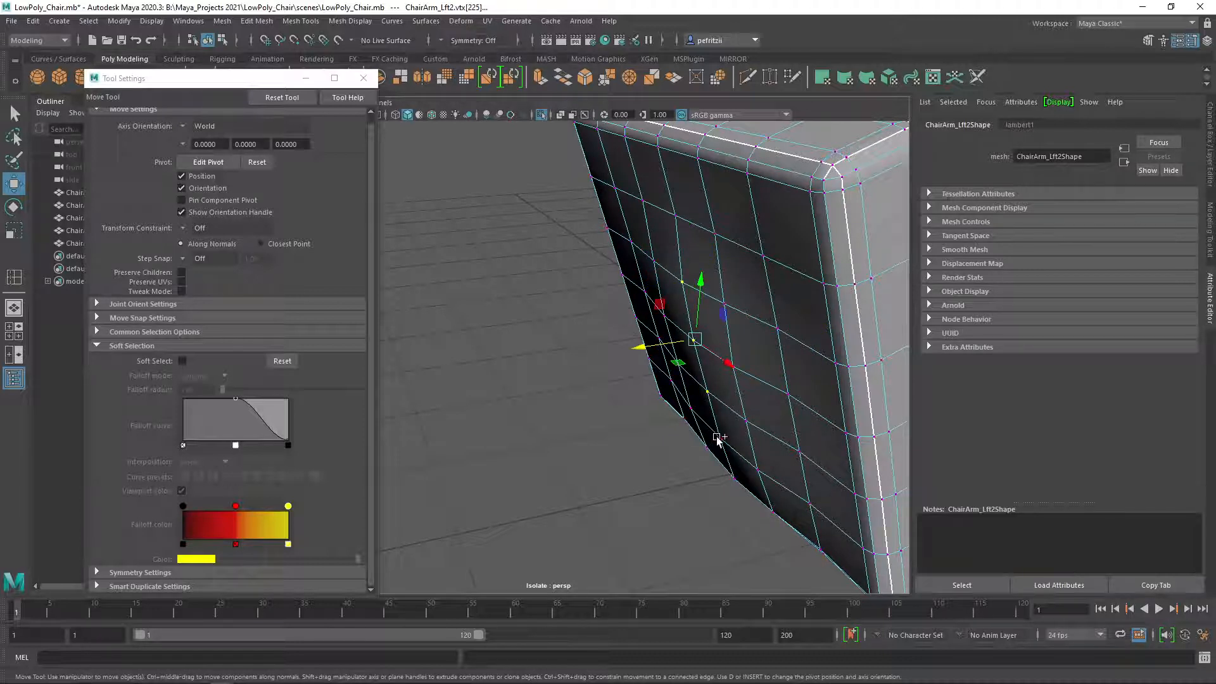
{"action": "left_click", "coordinate": [718, 438], "text": "shift"}
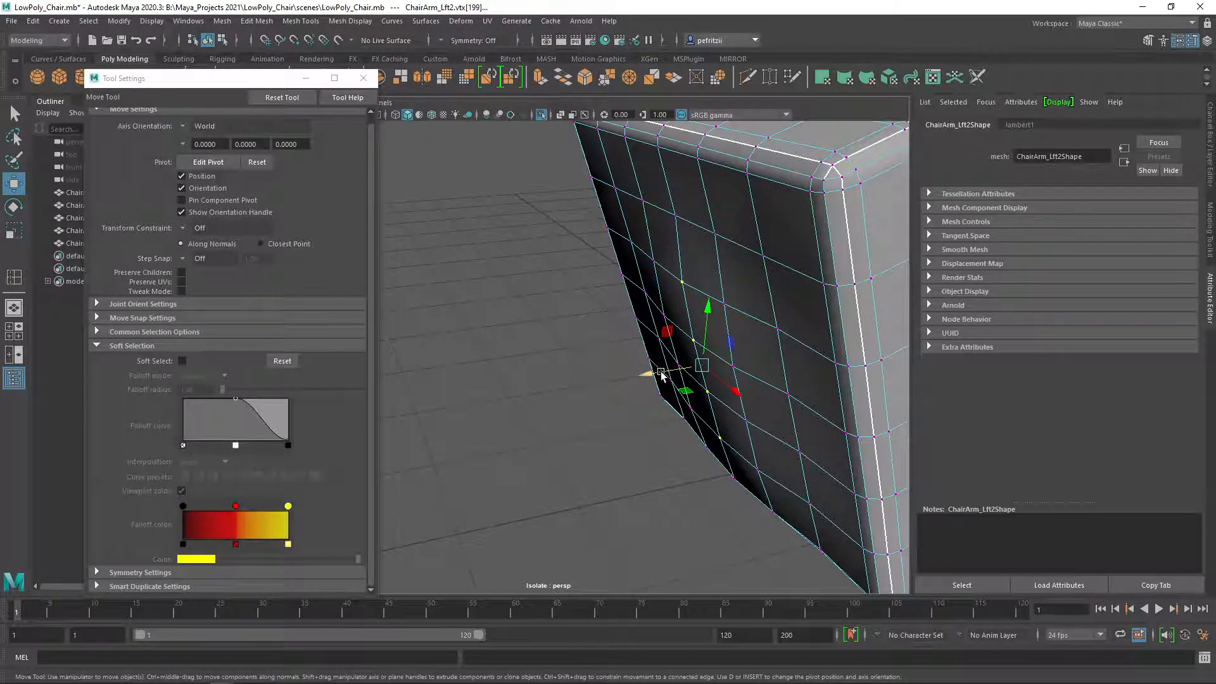
{"action": "left_click_drag", "start_coordinate": [660, 374], "coordinate": [665, 373]}
Step: Select the lower rear vertices in the columns either side of the backrest's middle and push them slightly inward to about Z 1.905
{"action": "left_click_drag", "start_coordinate": [646, 447], "coordinate": [627, 441], "text": "alt"}
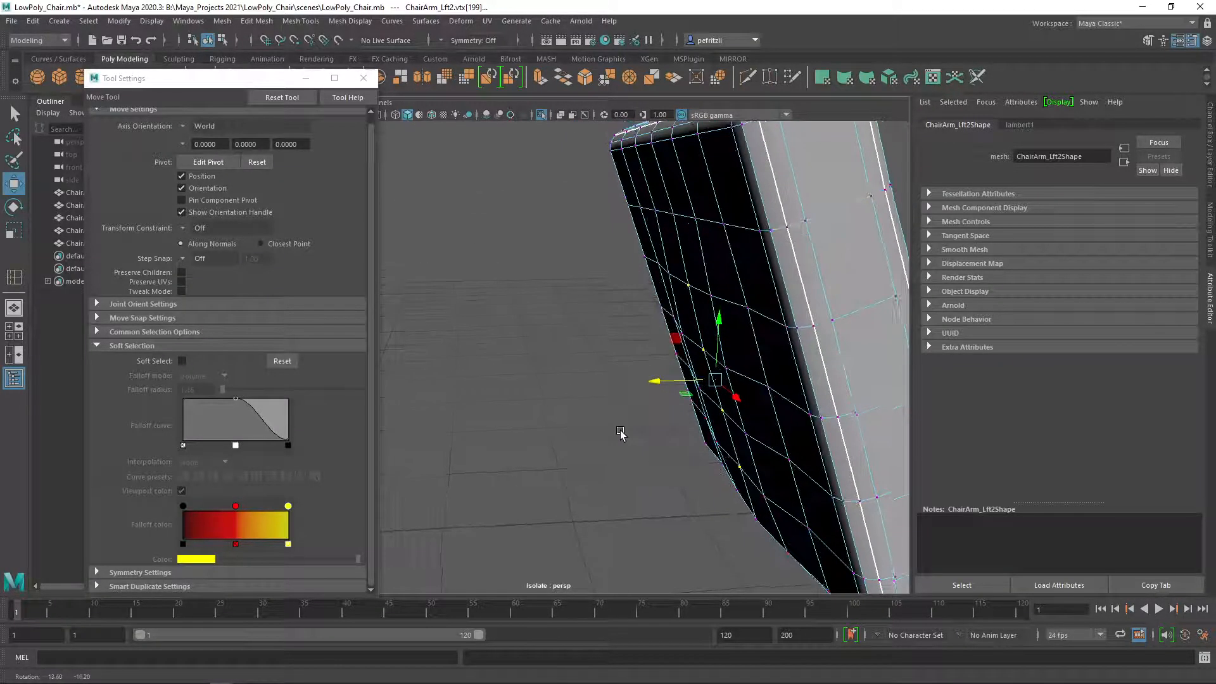
{"action": "left_click", "coordinate": [670, 273]}
{"action": "left_click", "coordinate": [712, 296]}
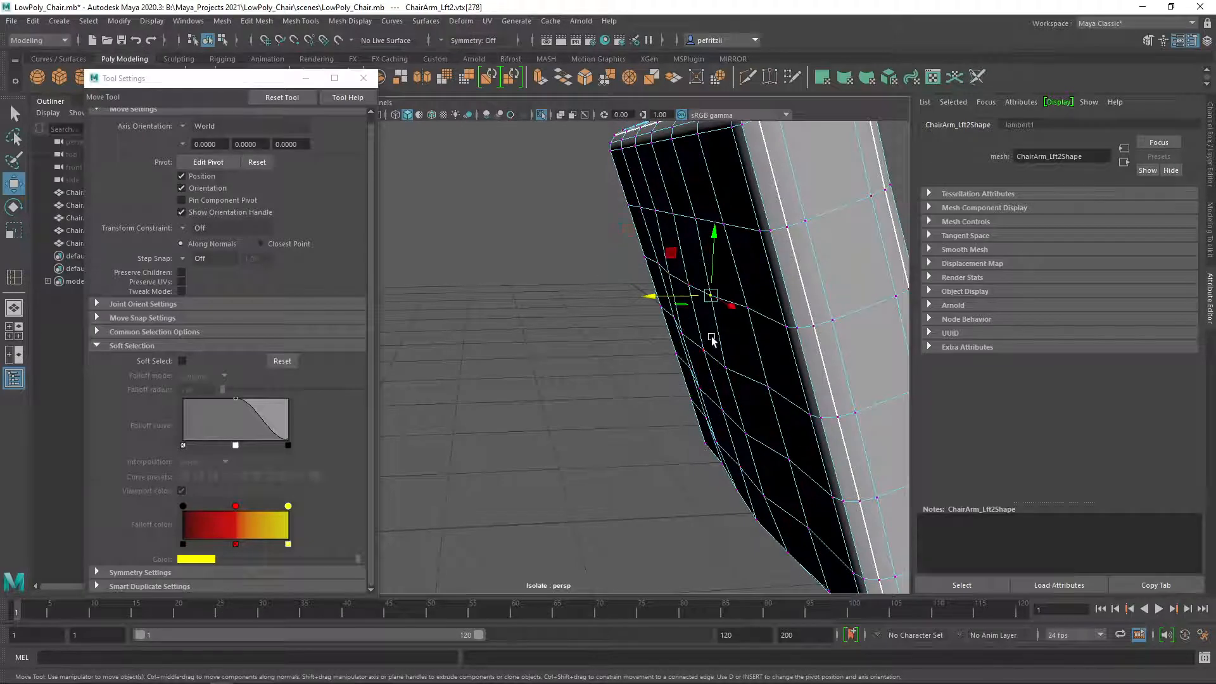
{"action": "left_click", "coordinate": [666, 275], "text": "shift"}
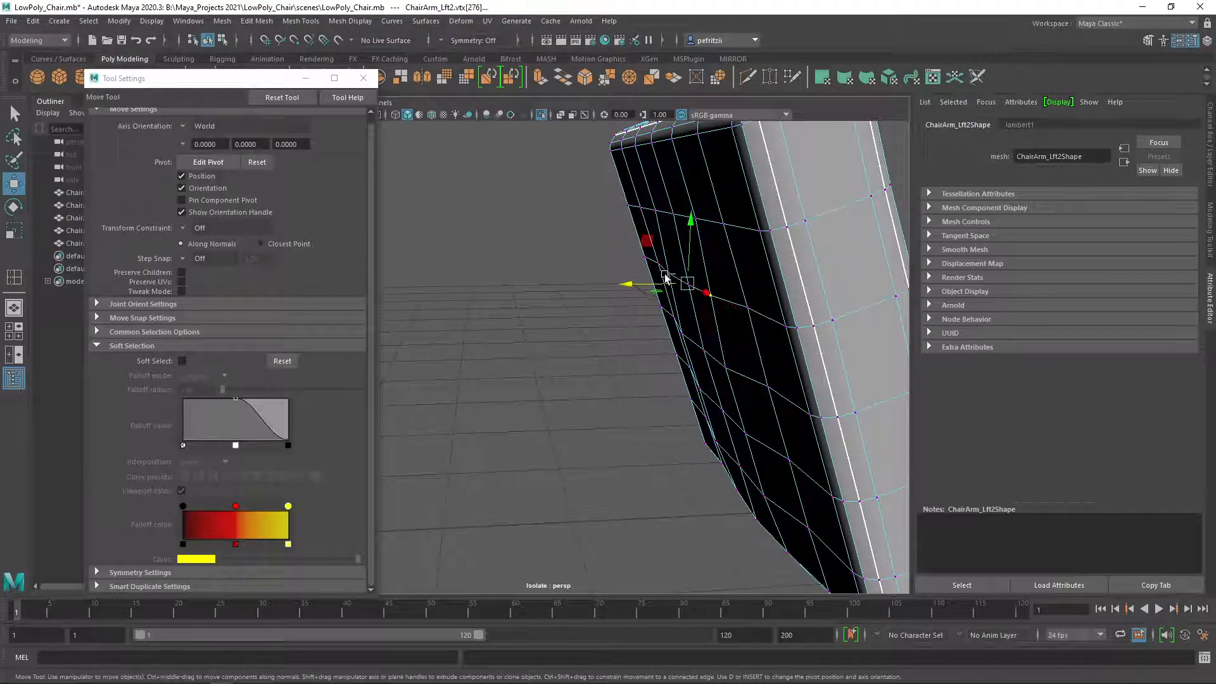
{"action": "left_click", "coordinate": [683, 335], "text": "shift"}
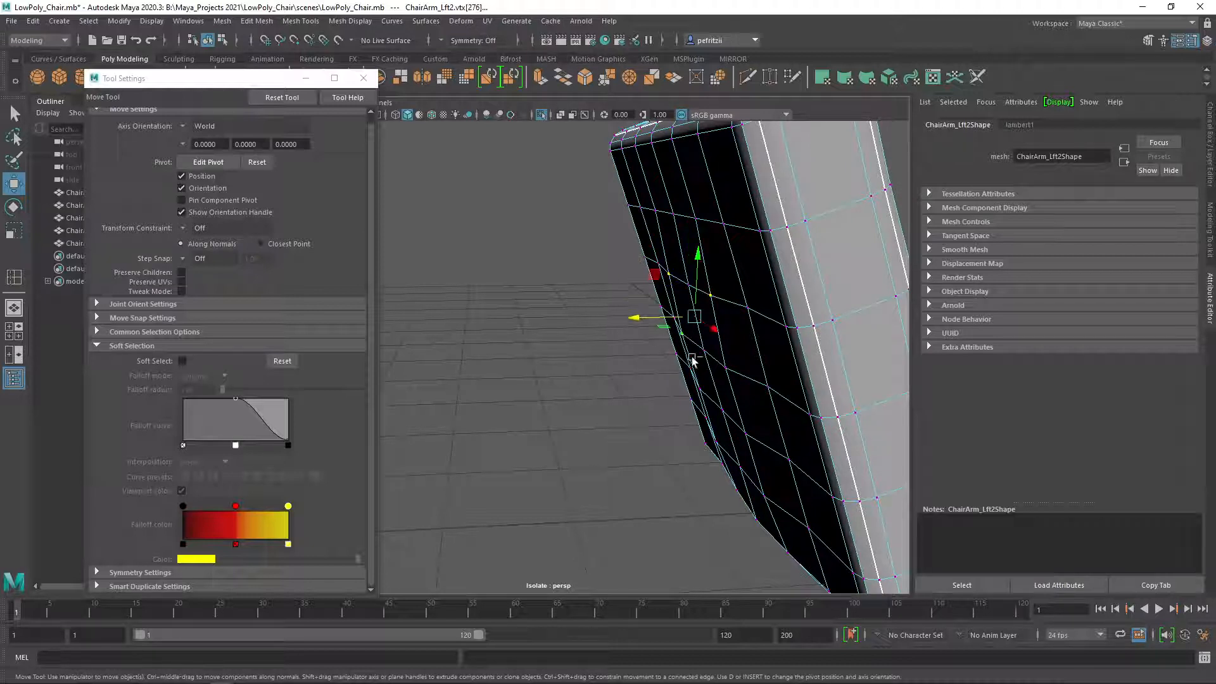
{"action": "left_click", "coordinate": [702, 390], "text": "shift"}
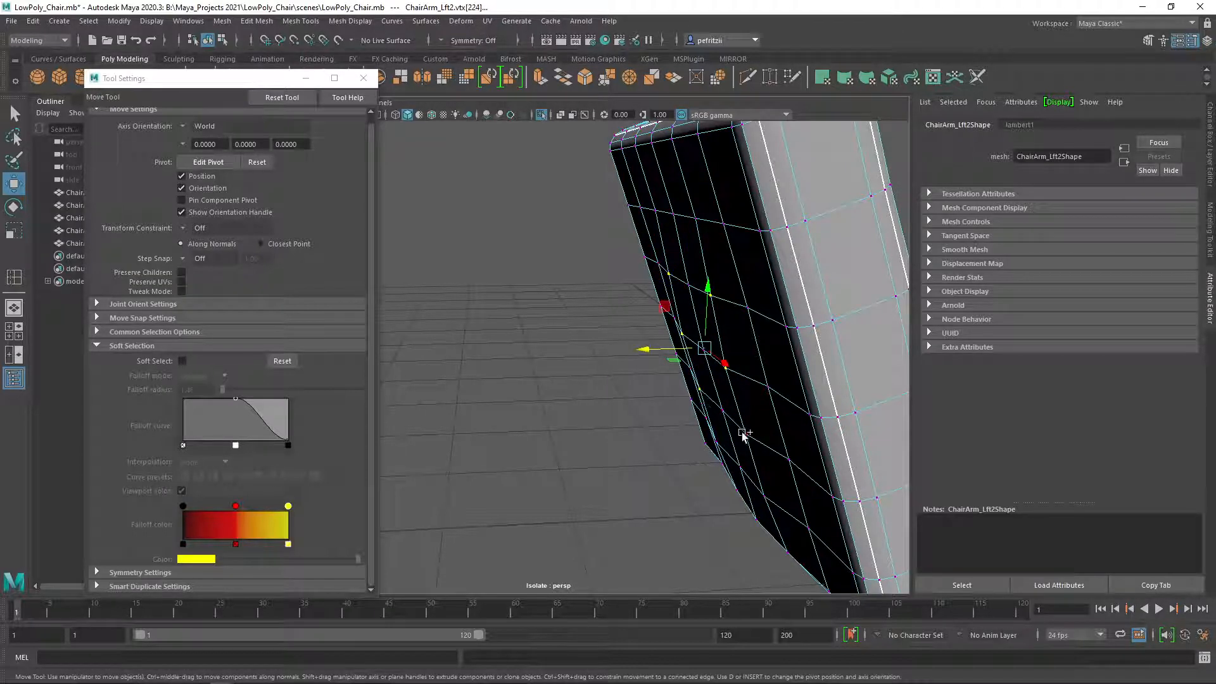
{"action": "left_click", "coordinate": [718, 444], "text": "shift"}
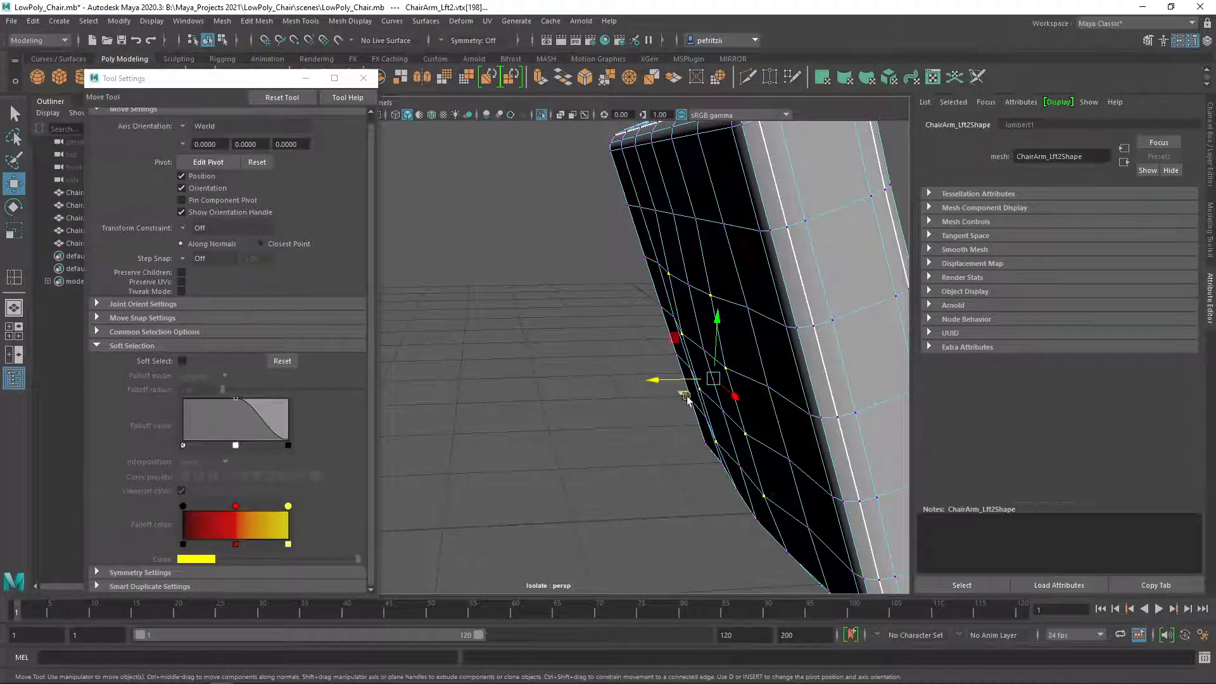
{"action": "left_click_drag", "start_coordinate": [654, 383], "coordinate": [660, 383]}
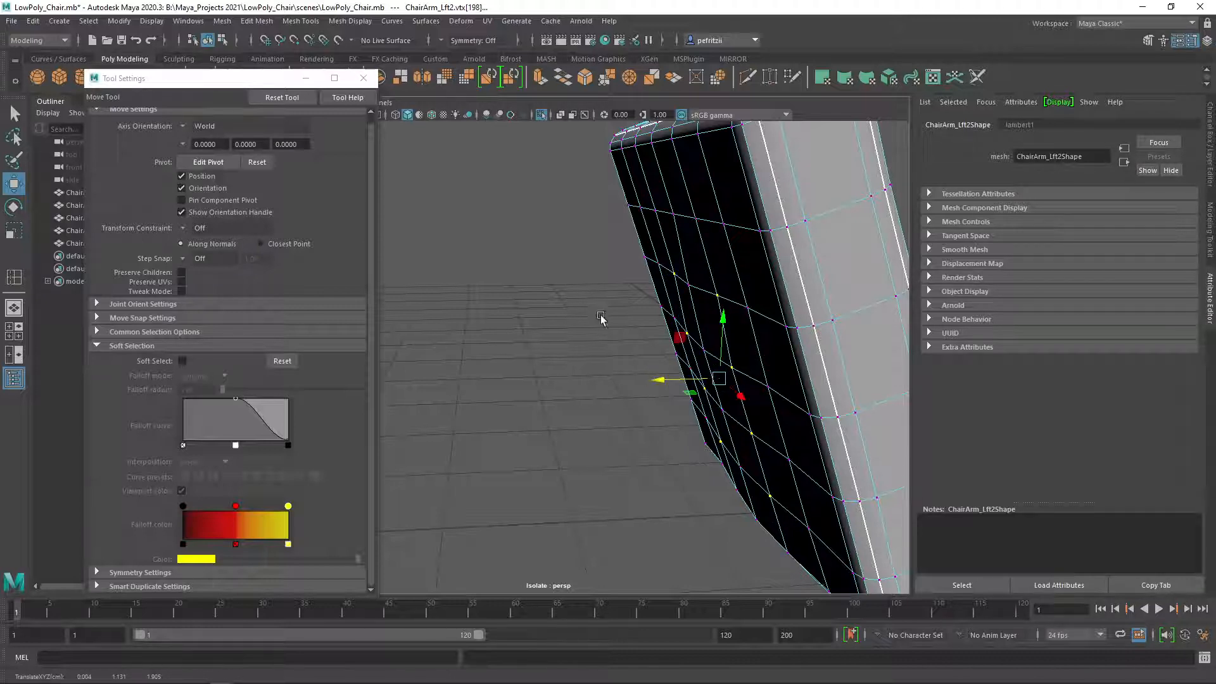
Step: Reselect the four middle-column vertices on the backrest's rear face and push them further inward to about Z 1.835
{"action": "left_click_drag", "start_coordinate": [591, 266], "coordinate": [565, 269], "text": "alt"}
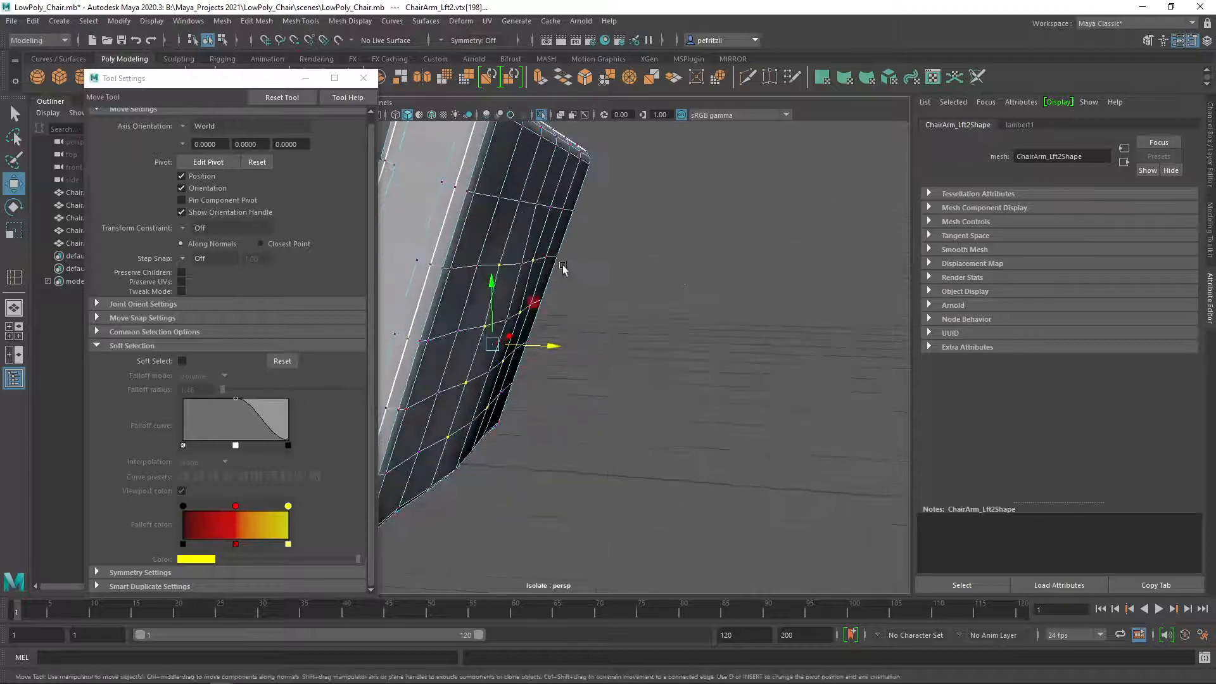
{"action": "left_click", "coordinate": [521, 264]}
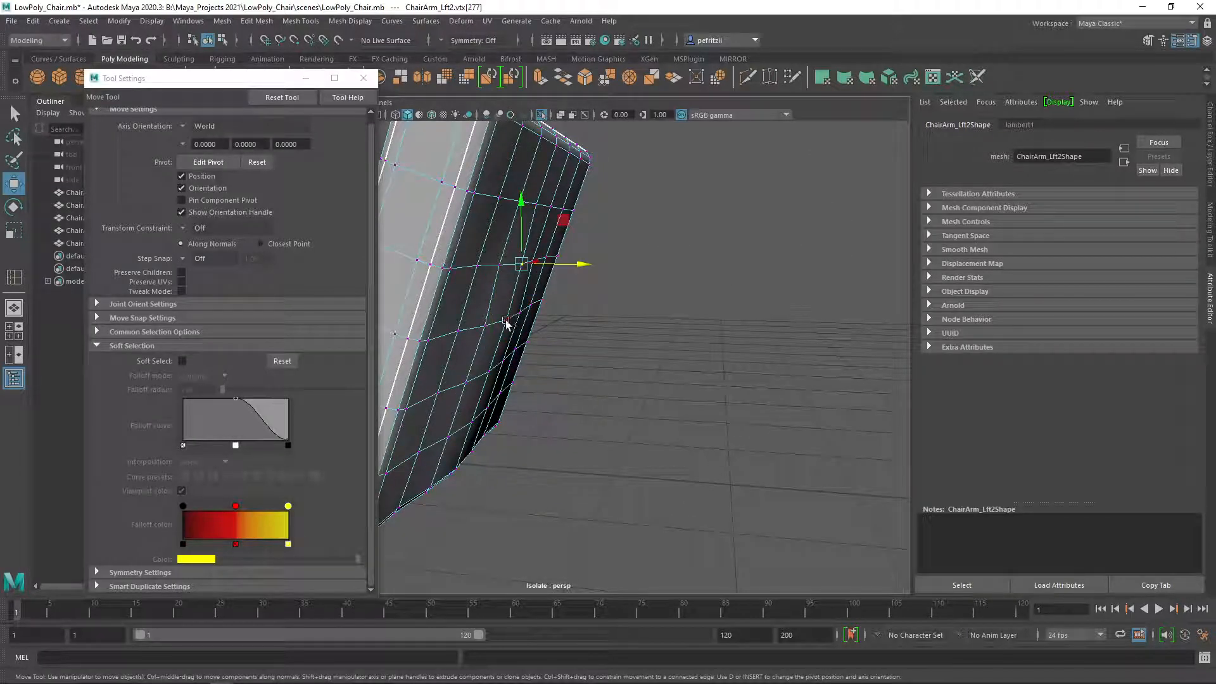
{"action": "left_click", "coordinate": [506, 320], "text": "shift"}
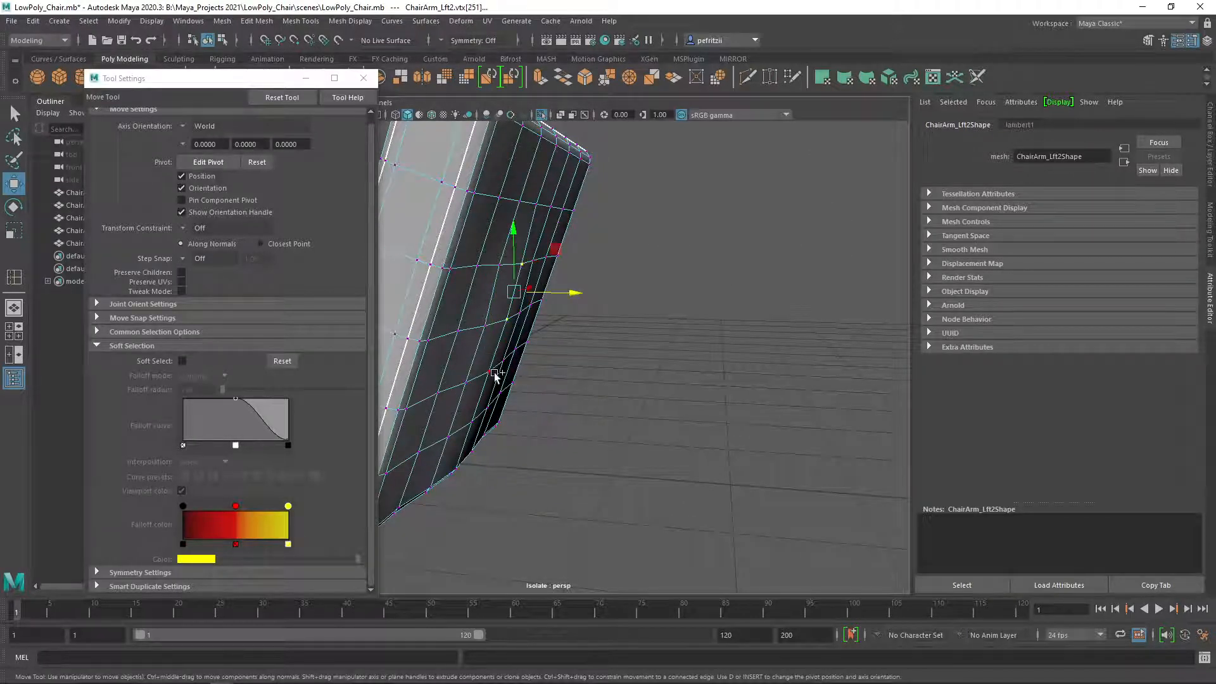
{"action": "left_click", "coordinate": [489, 373], "text": "shift"}
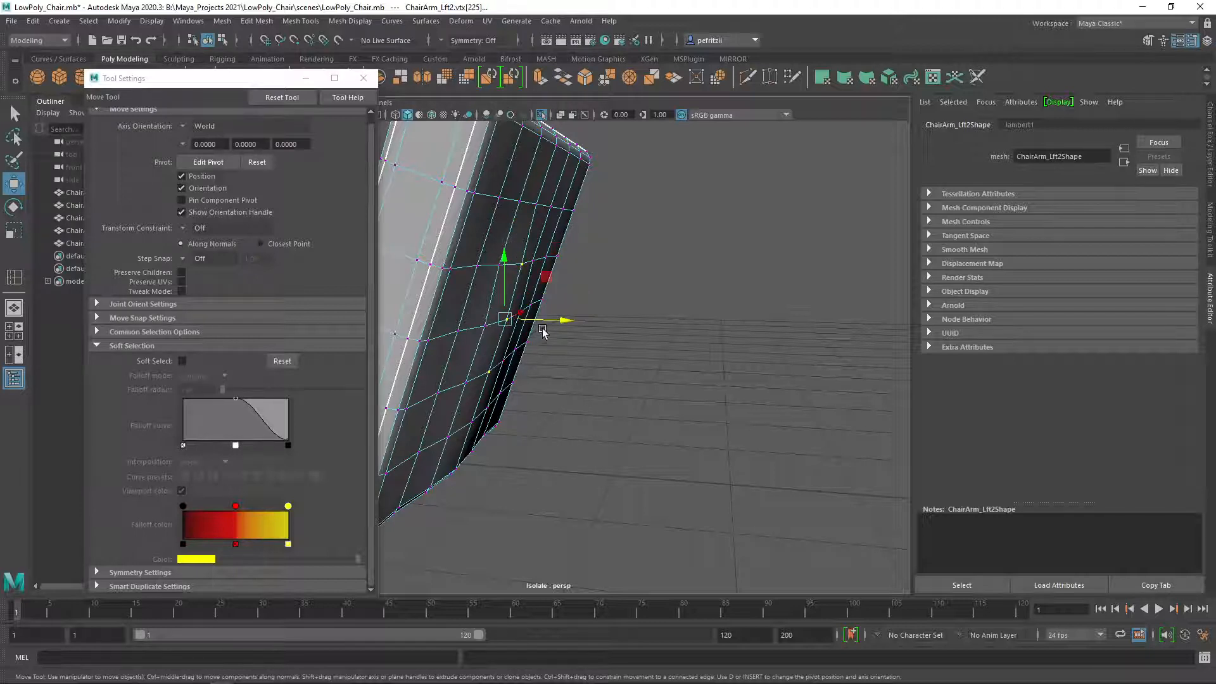
{"action": "left_click", "coordinate": [473, 424], "text": "shift"}
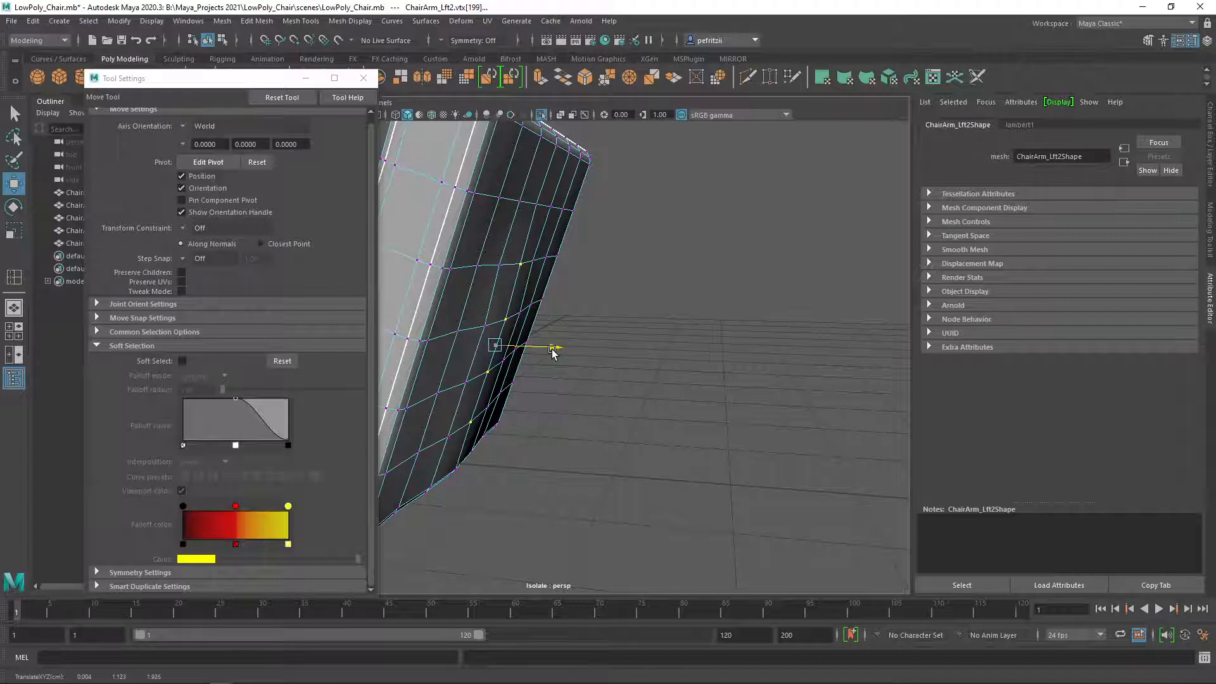
{"action": "left_click_drag", "start_coordinate": [636, 387], "coordinate": [524, 325], "text": "alt"}
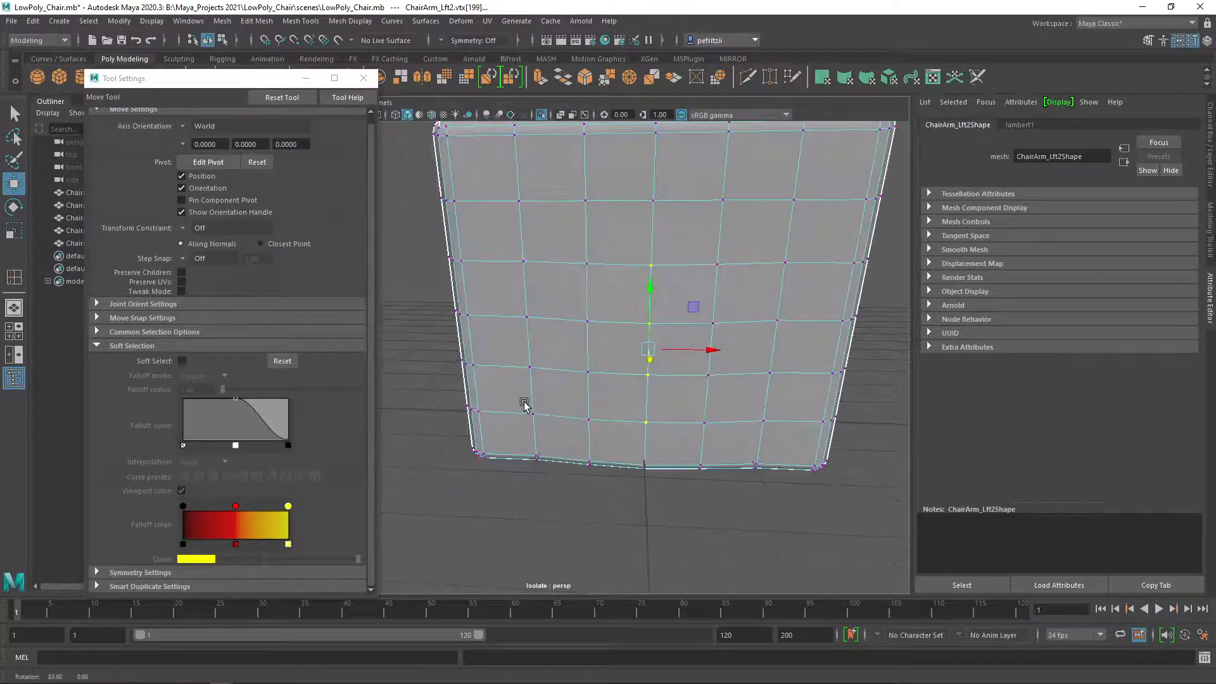
Step: Return to object selection, show the whole chair again and inspect the gap between backrest and rear panel
{"action": "right_click_drag", "start_coordinate": [548, 247], "coordinate": [619, 234]}
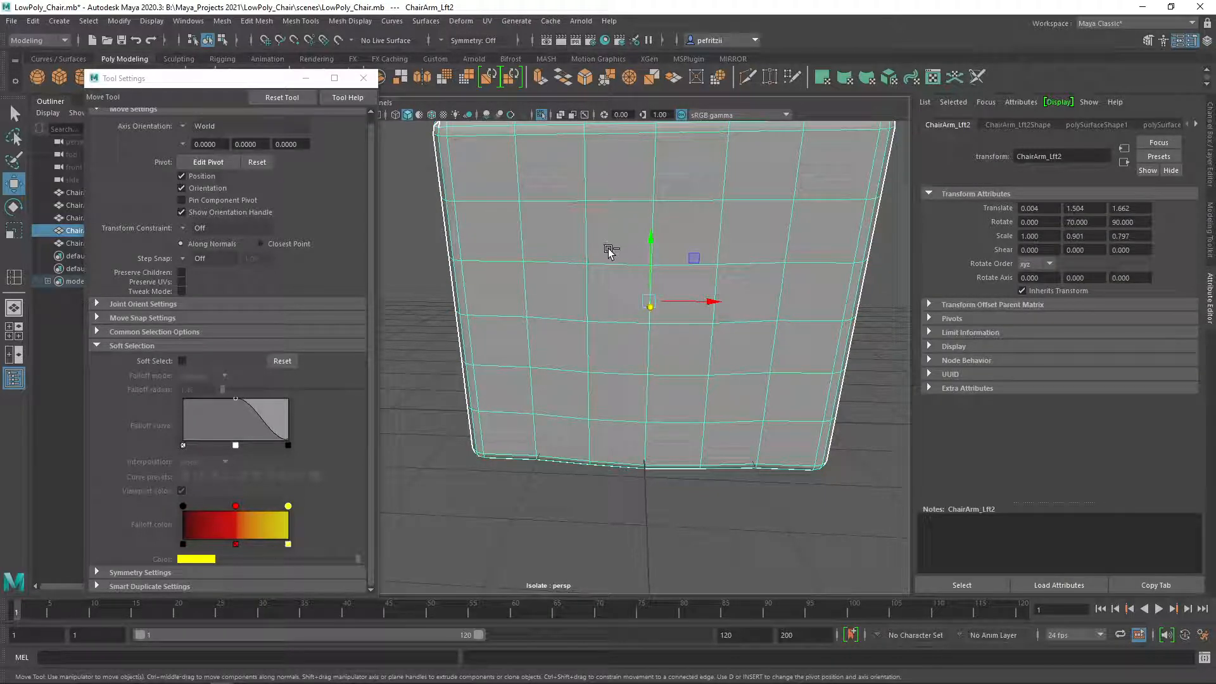
{"action": "key", "text": "ctrl+1"}
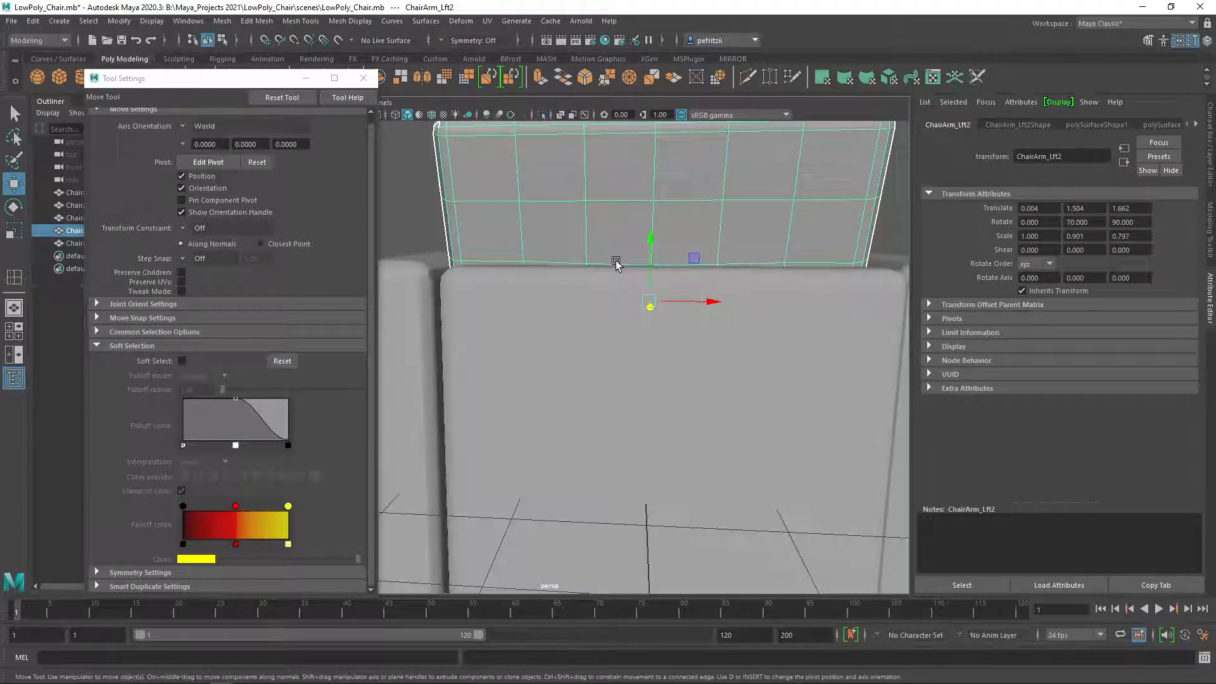
{"action": "scroll", "coordinate": [610, 272], "scroll_direction": "down", "scroll_amount": 5}
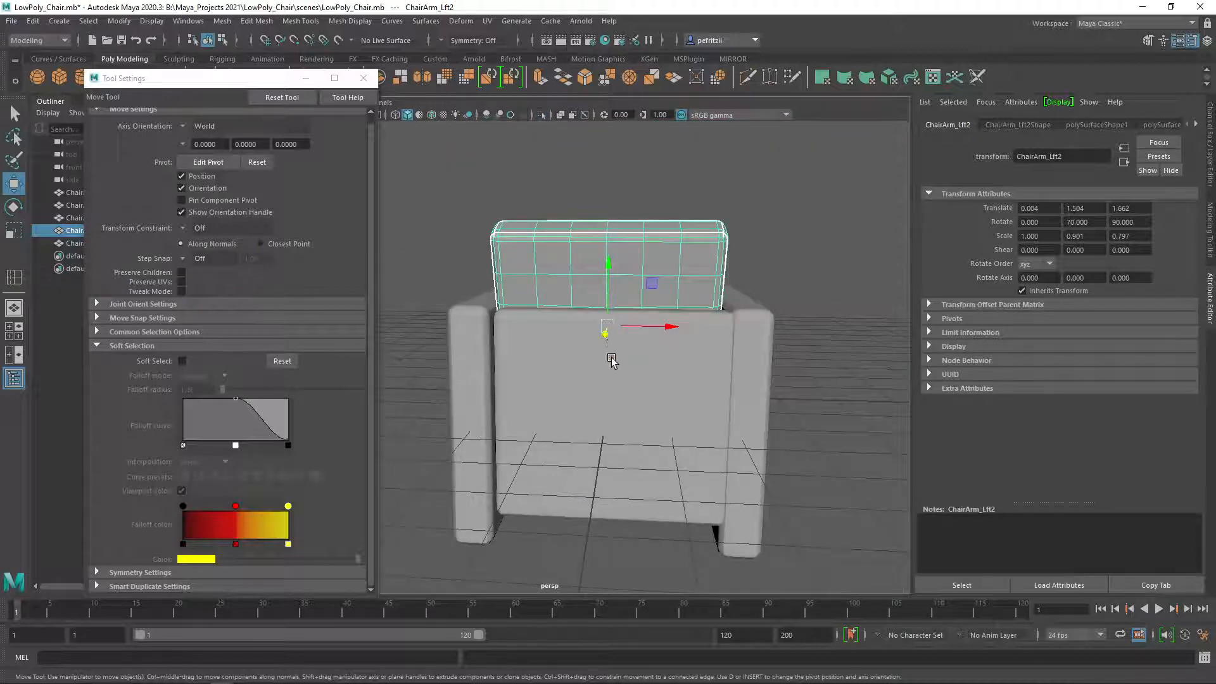
{"action": "left_click_drag", "start_coordinate": [591, 399], "coordinate": [476, 423], "text": "alt"}
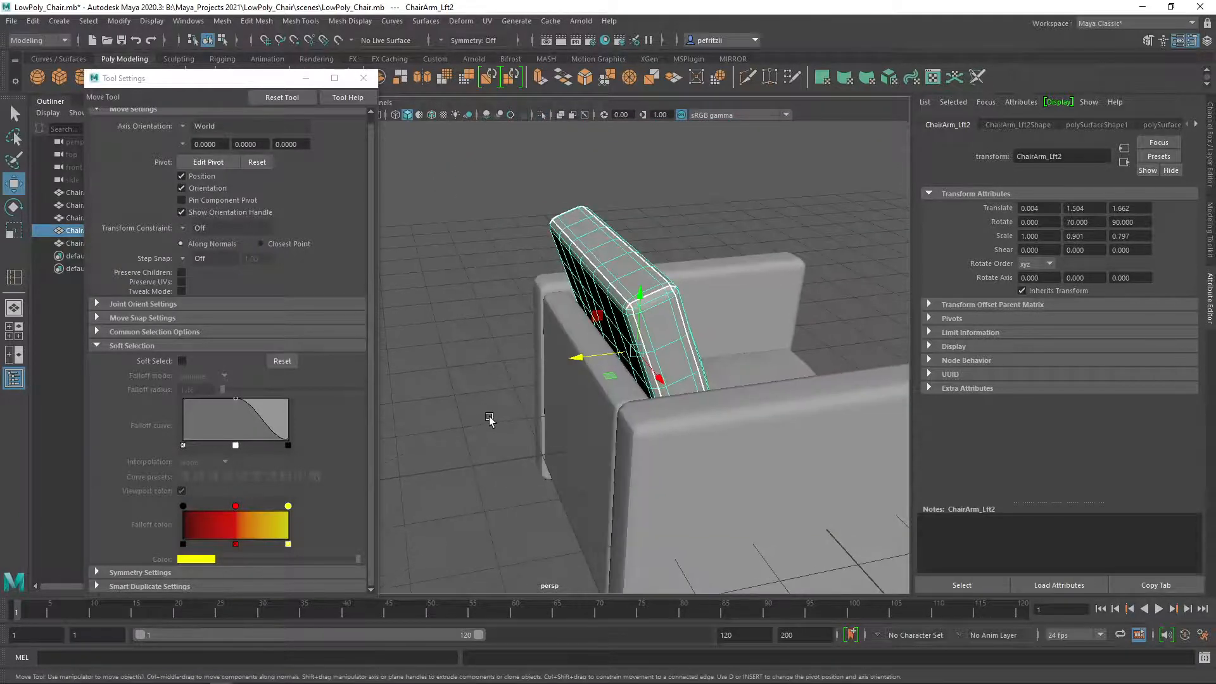
{"action": "scroll", "coordinate": [491, 412], "scroll_direction": "up", "scroll_amount": 8}
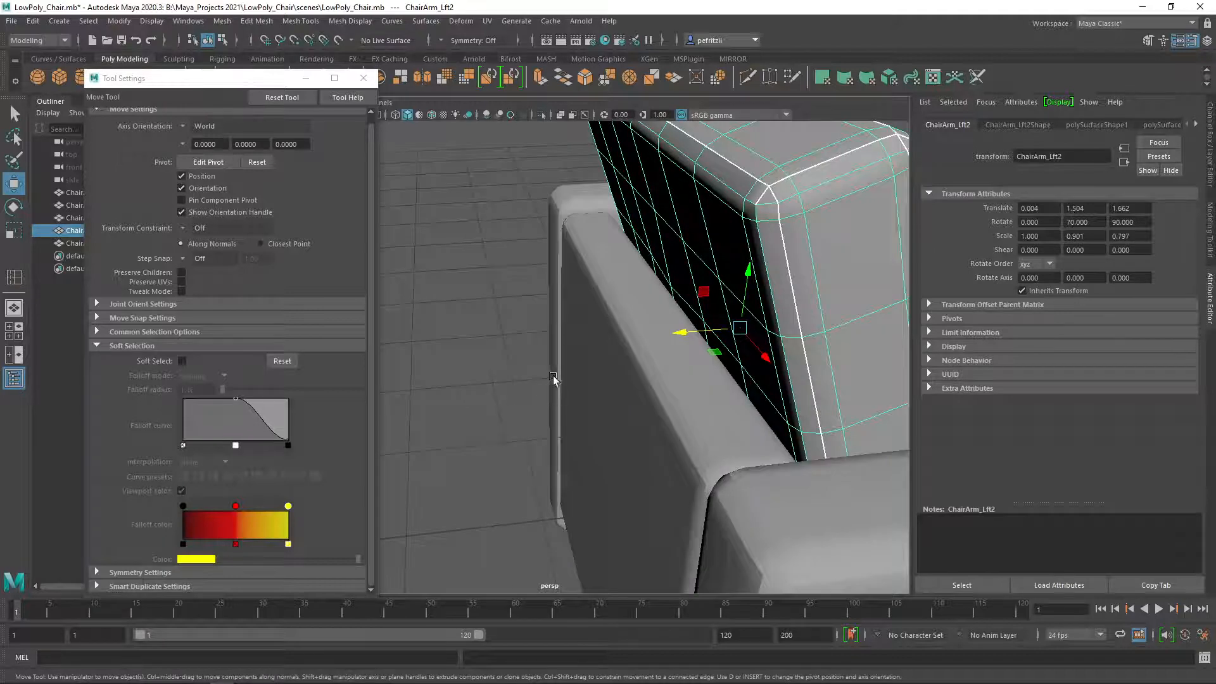
{"action": "left_click_drag", "start_coordinate": [553, 374], "coordinate": [545, 371], "text": "alt"}
Step: Move the rear panel closer to the backrest and sideways between the armrests, to about Translate Z 2.352 and X 0.038
{"action": "left_click", "coordinate": [635, 344]}
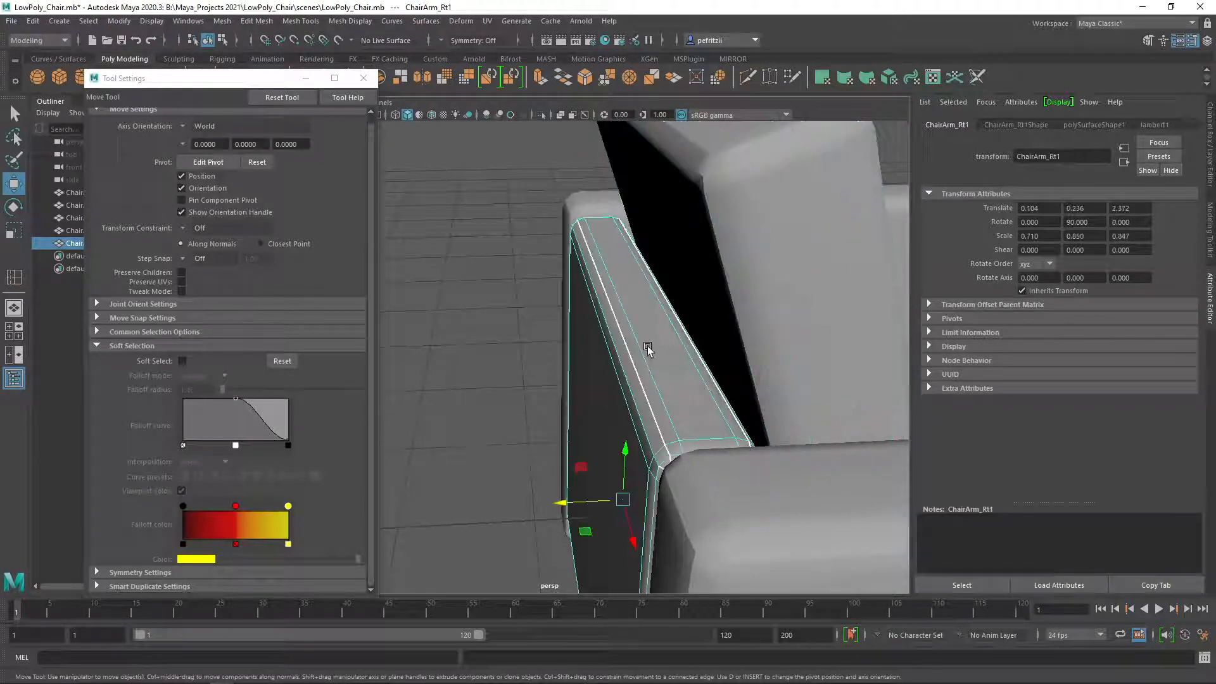
{"action": "left_click_drag", "start_coordinate": [558, 501], "coordinate": [560, 501]}
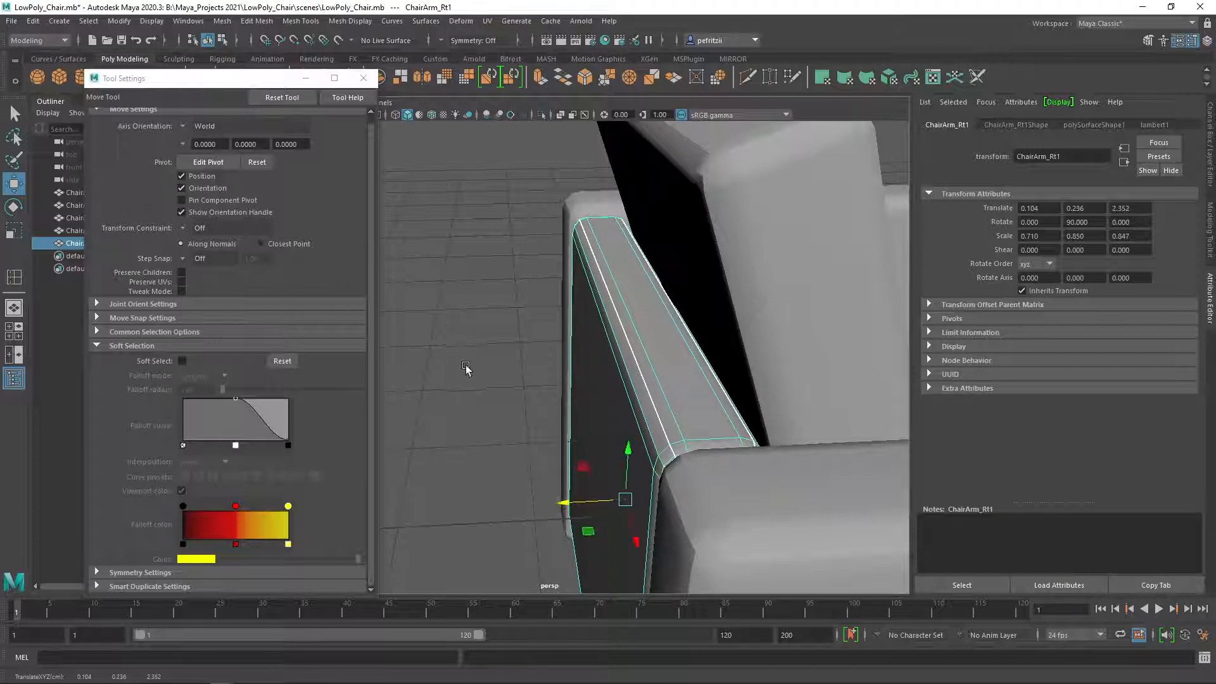
{"action": "left_click_drag", "start_coordinate": [467, 368], "coordinate": [631, 363], "text": "alt"}
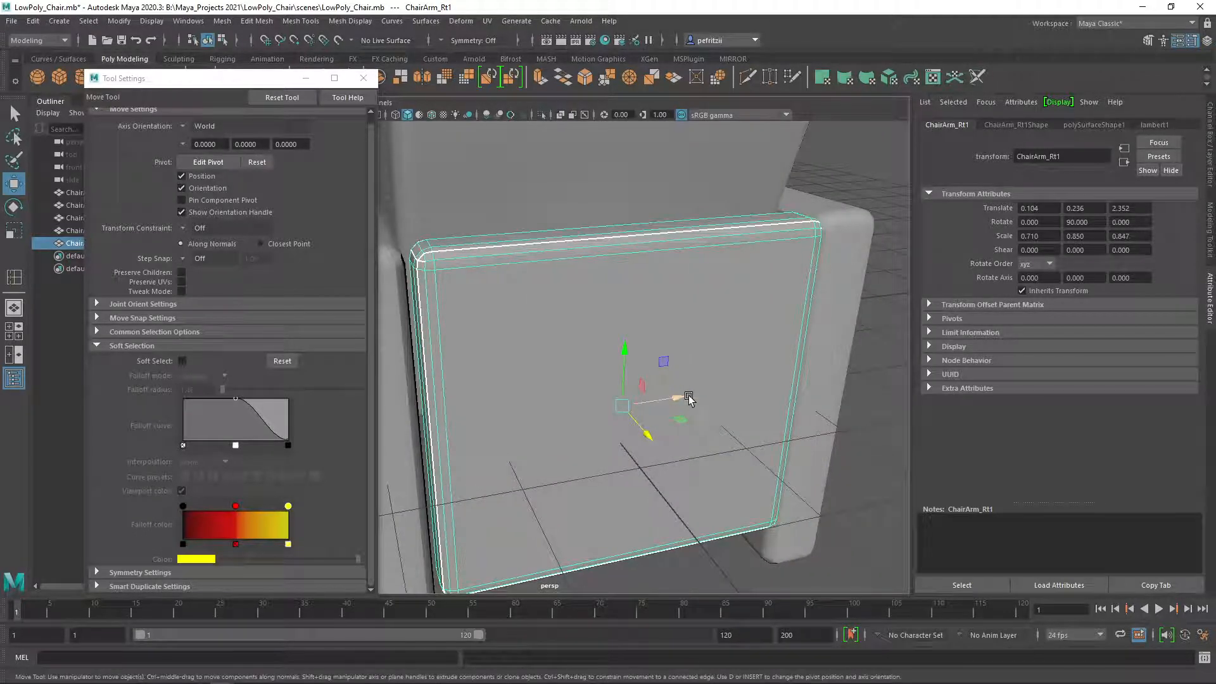
{"action": "left_click_drag", "start_coordinate": [684, 401], "coordinate": [679, 407]}
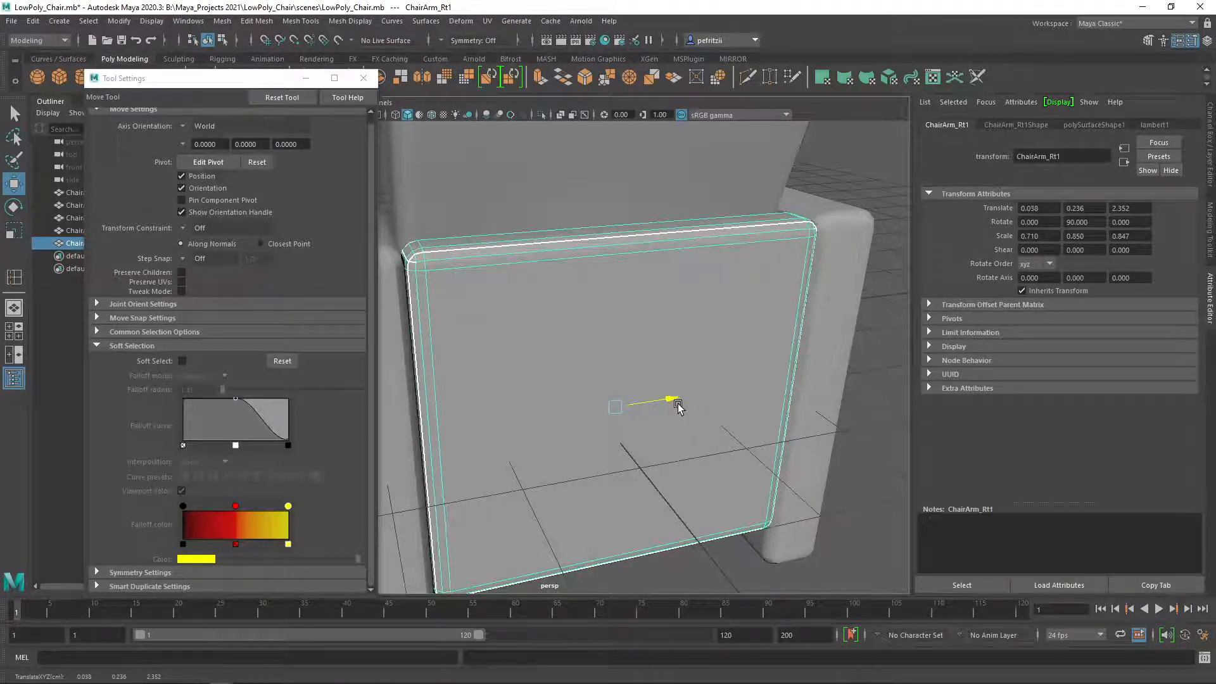
Step: Widen the rear panel slightly to about Scale Z 0.856 to close the gaps beside the armrests
{"action": "left_click_drag", "start_coordinate": [675, 456], "coordinate": [651, 446], "text": "alt"}
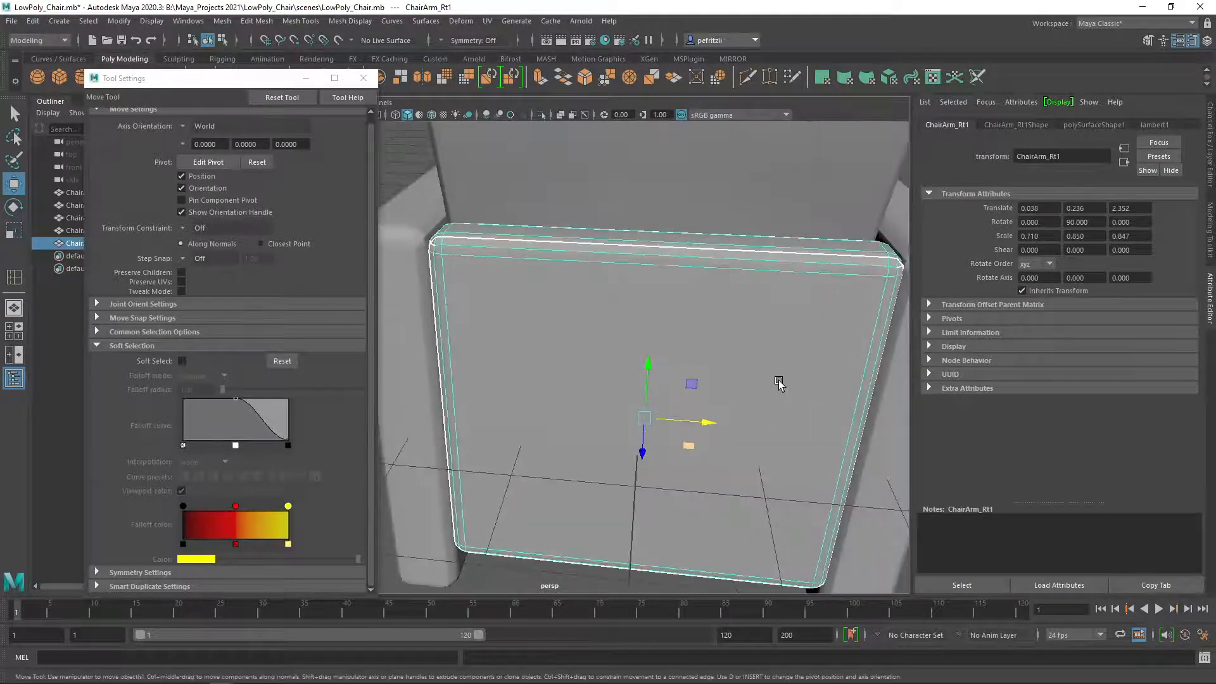
{"action": "middle_click_drag", "start_coordinate": [778, 382], "coordinate": [616, 319], "text": "alt"}
{"action": "left_click_drag", "start_coordinate": [616, 323], "coordinate": [581, 280], "text": "alt"}
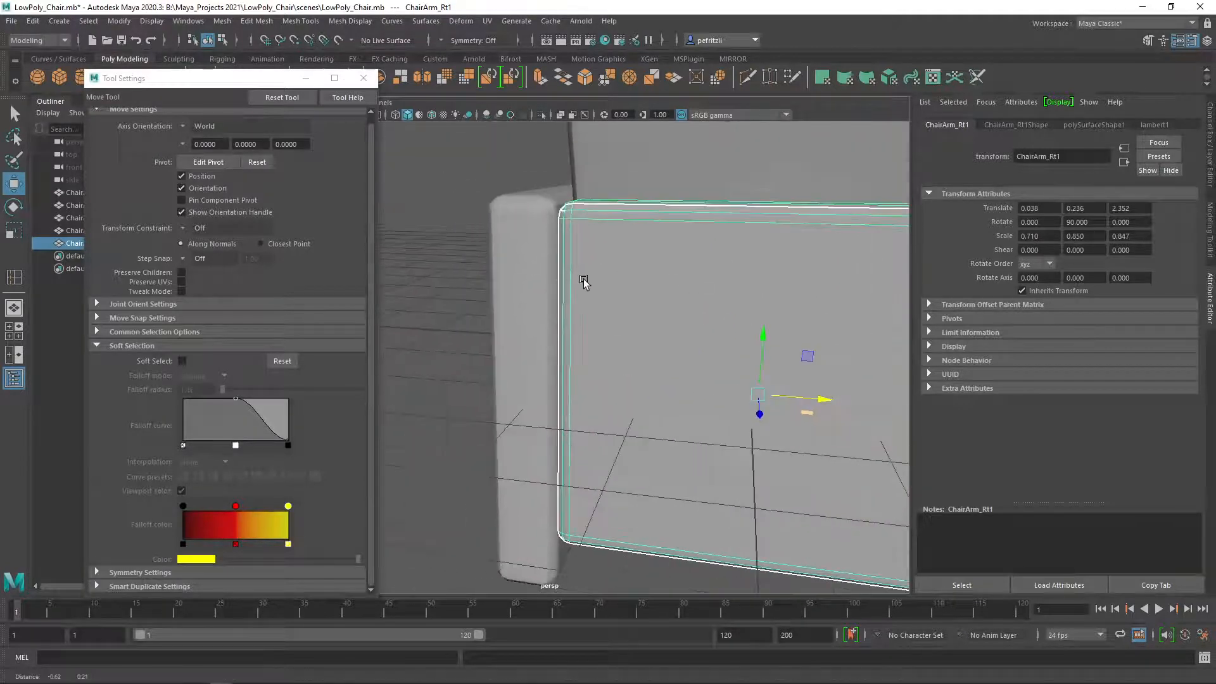
{"action": "left_click_drag", "start_coordinate": [638, 309], "coordinate": [573, 299], "text": "alt"}
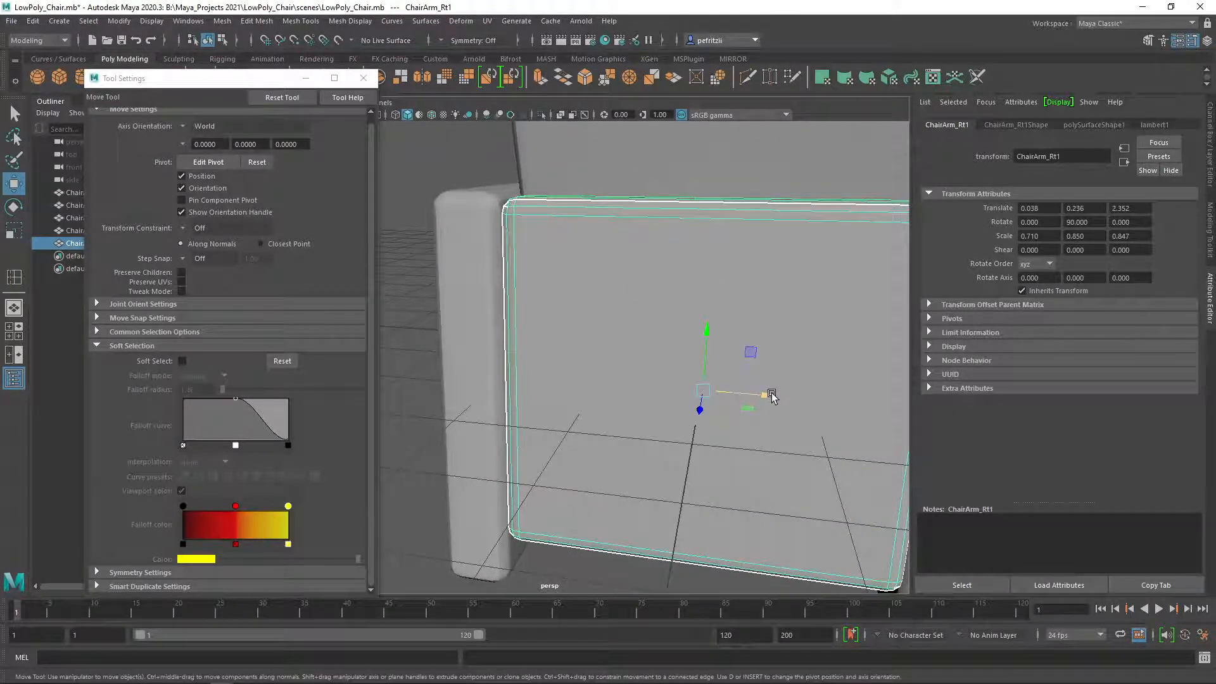
{"action": "key", "text": "r"}
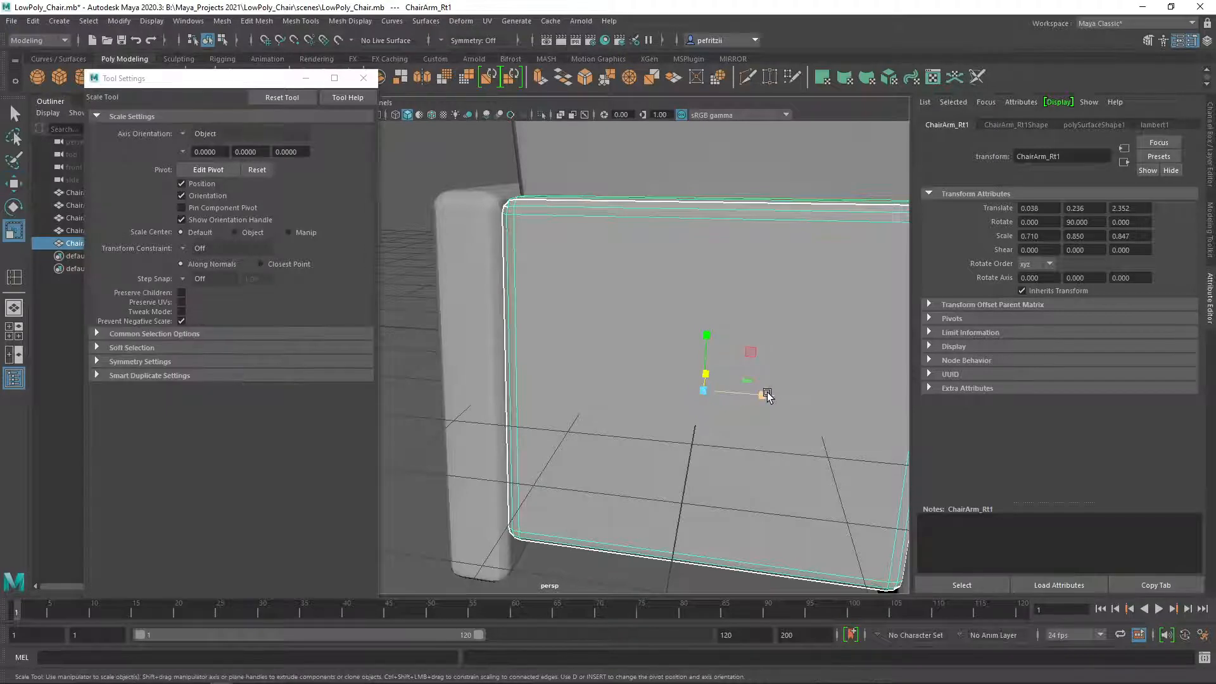
{"action": "left_click_drag", "start_coordinate": [766, 395], "coordinate": [766, 393]}
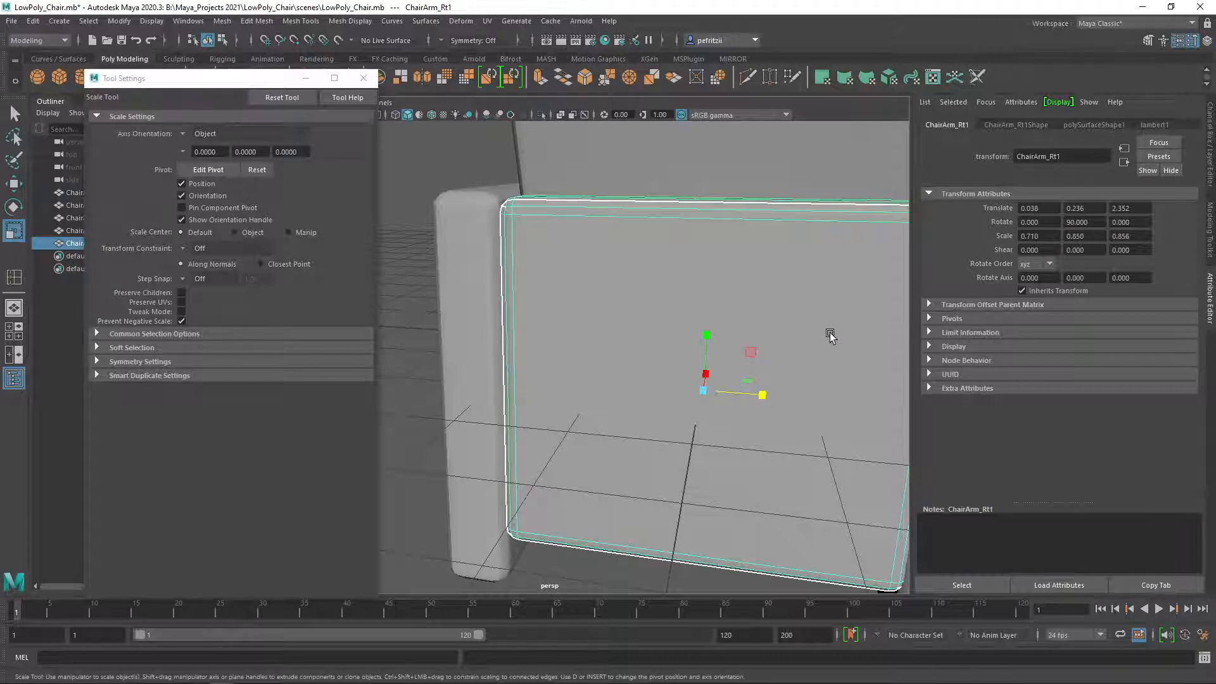
Step: Center the widened rear panel between the armrests at about Translate X 0.017
{"action": "key", "text": "f"}
{"action": "key", "text": "w"}
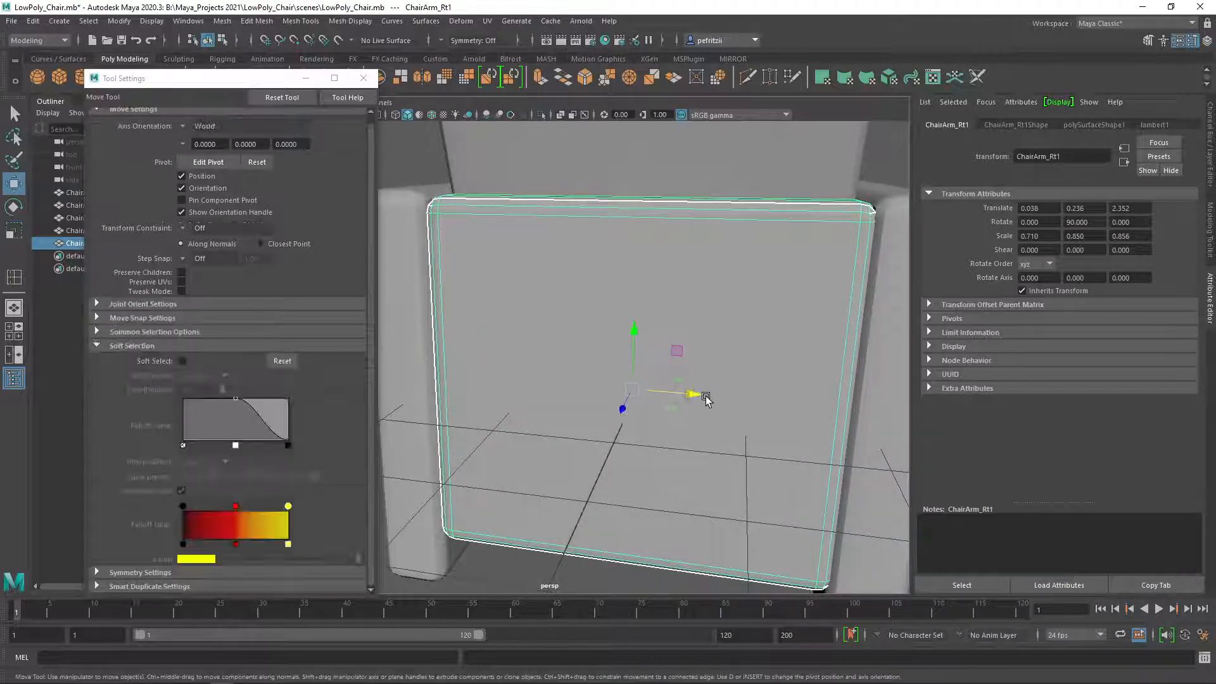
{"action": "left_click_drag", "start_coordinate": [700, 398], "coordinate": [700, 397]}
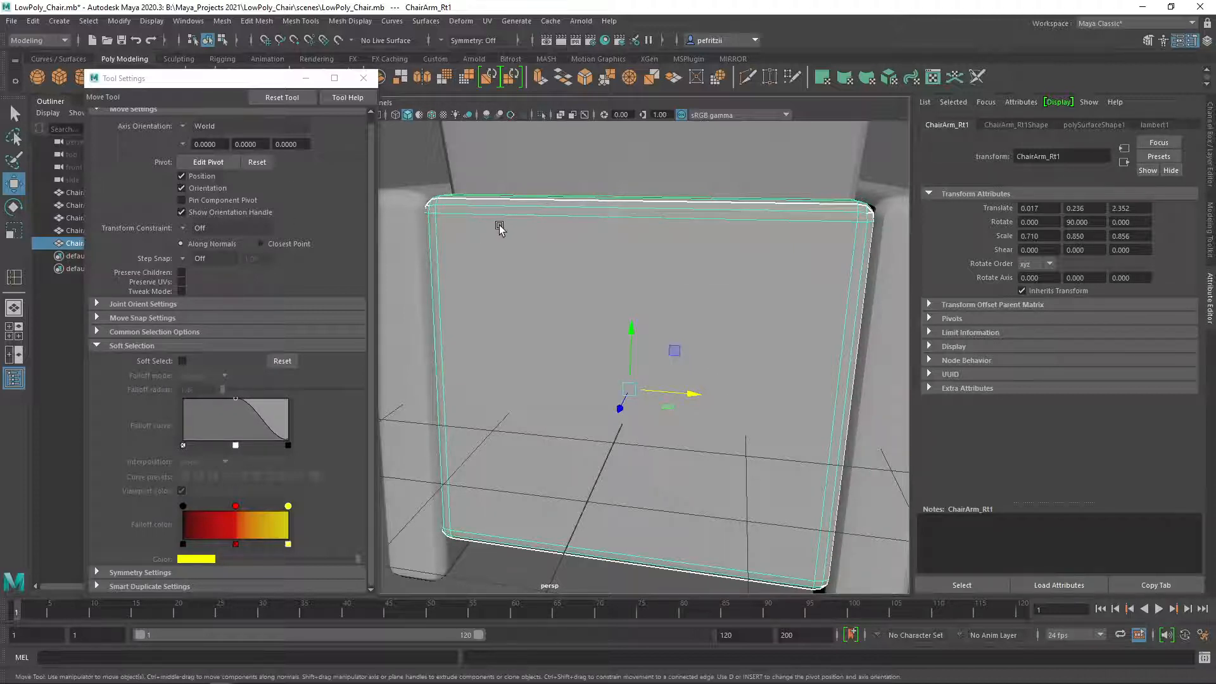
Step: Examine the whole chair from behind, from the side and from below the front to check how the rear panel fits
{"action": "left_click_drag", "start_coordinate": [499, 225], "coordinate": [540, 208], "text": "alt"}
{"action": "scroll", "coordinate": [519, 219], "scroll_direction": "down", "scroll_amount": 4}
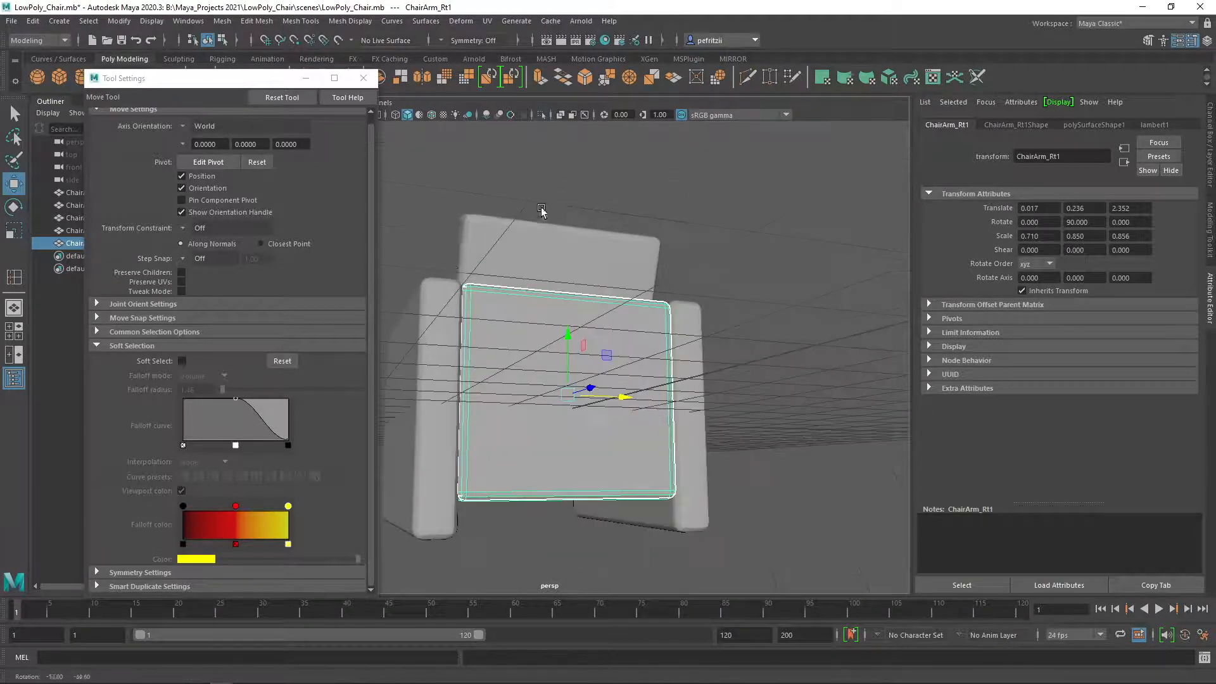
{"action": "middle_click_drag", "start_coordinate": [458, 264], "coordinate": [557, 307], "text": "alt"}
{"action": "left_click_drag", "start_coordinate": [526, 298], "coordinate": [595, 346], "text": "alt"}
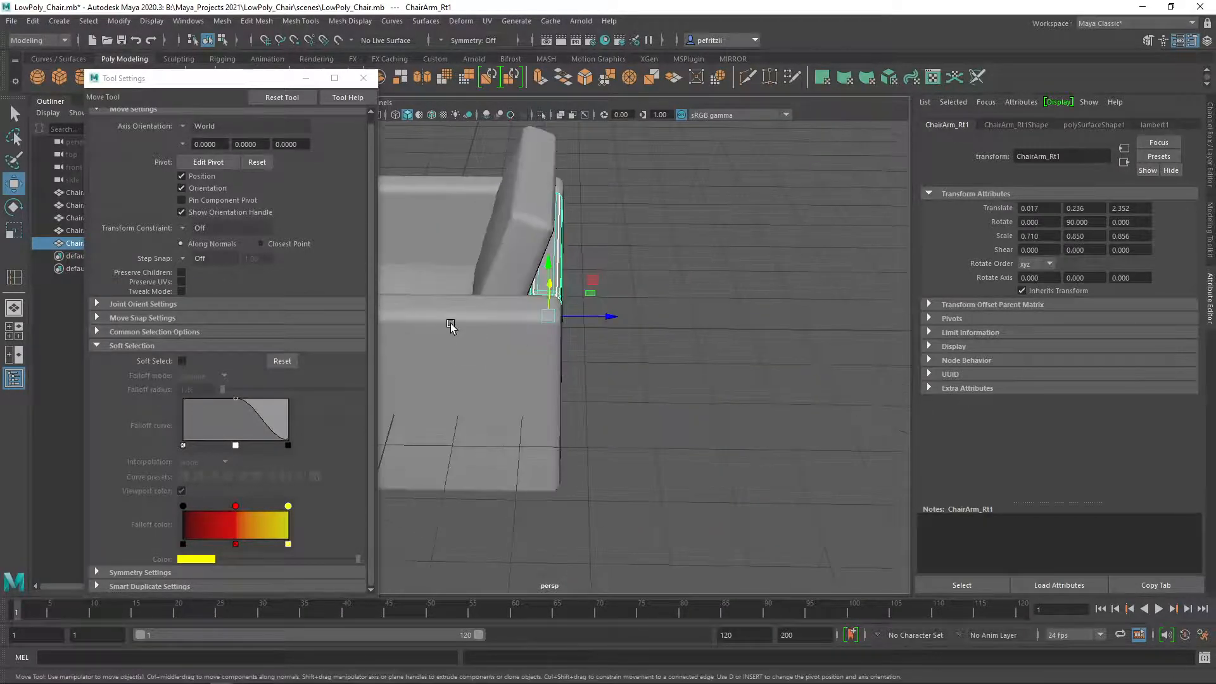
{"action": "middle_click_drag", "start_coordinate": [450, 326], "coordinate": [902, 228], "text": "alt"}
{"action": "middle_click_drag", "start_coordinate": [822, 219], "coordinate": [649, 278], "text": "alt"}
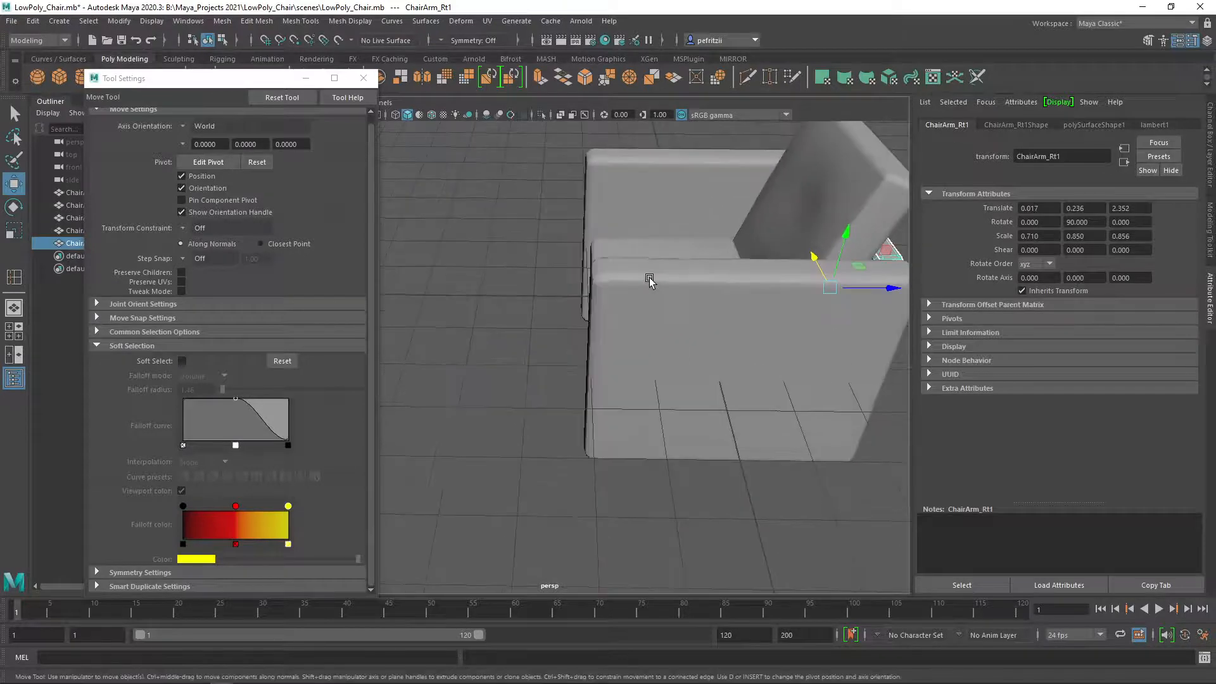
{"action": "left_click_drag", "start_coordinate": [619, 303], "coordinate": [674, 235], "text": "alt"}
{"action": "middle_click_drag", "start_coordinate": [571, 337], "coordinate": [597, 315], "text": "alt"}
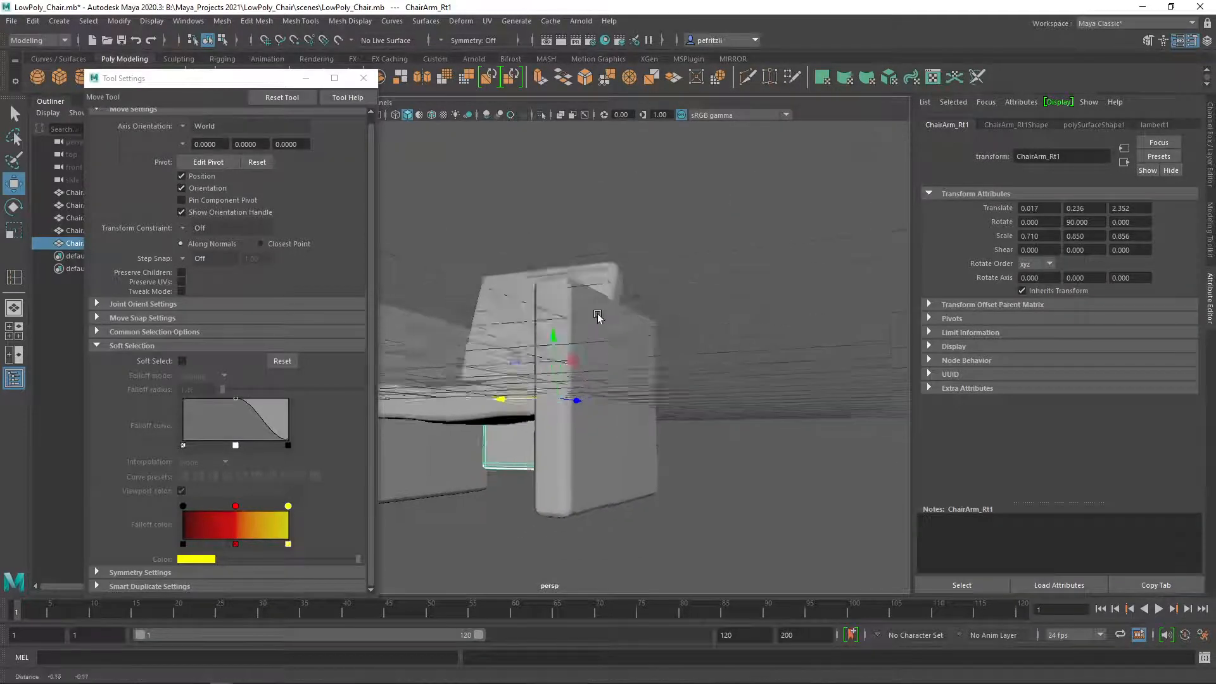
{"action": "left_click_drag", "start_coordinate": [598, 316], "coordinate": [654, 321], "text": "alt"}
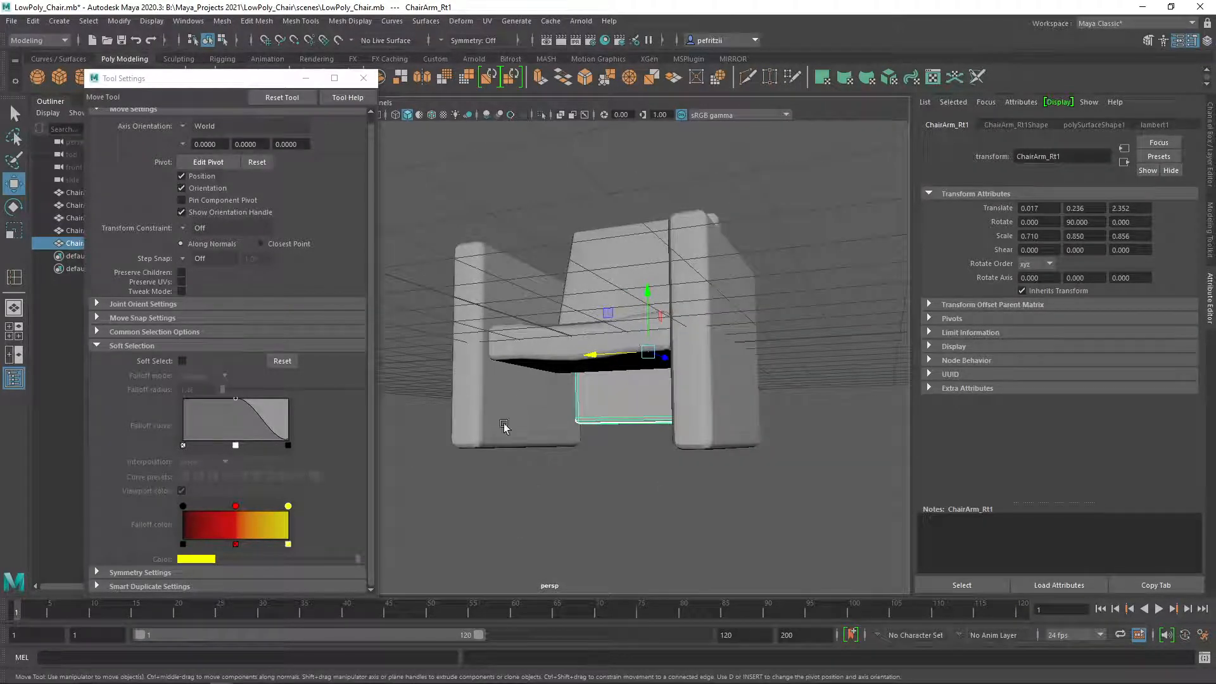
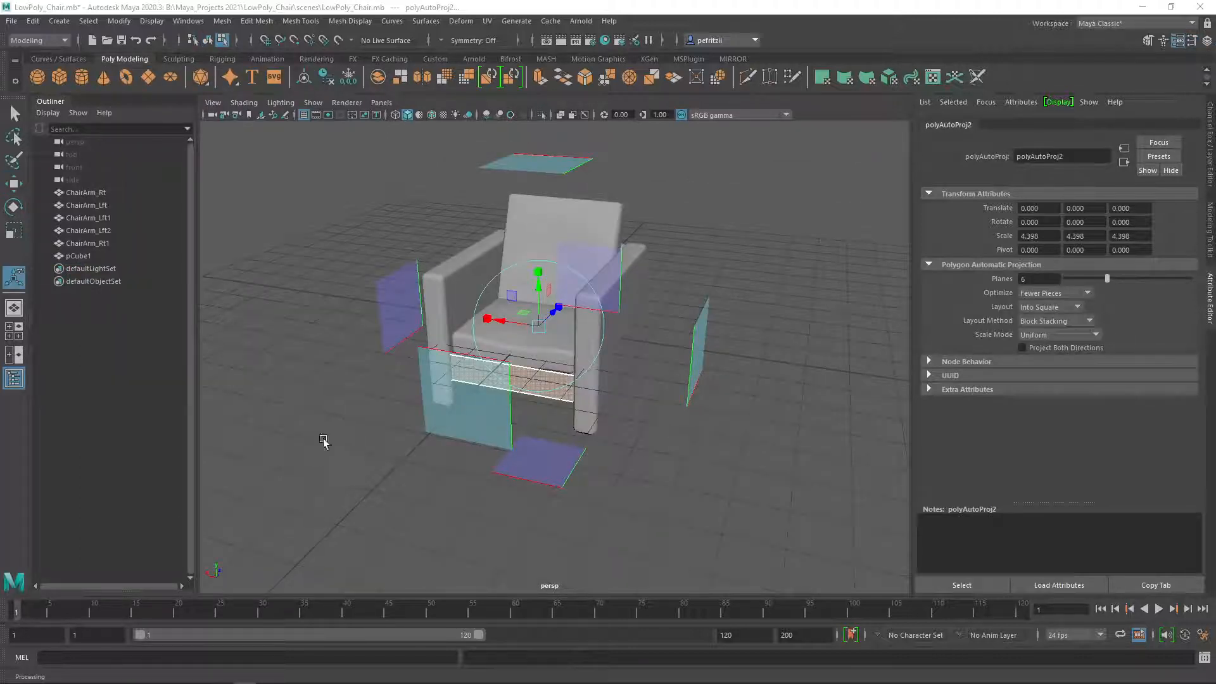
Step: Examine the front panel under the seat and its automatic UV projection planes from the front, above and below
{"action": "left_click_drag", "start_coordinate": [323, 443], "coordinate": [393, 408], "text": "alt"}
{"action": "scroll", "coordinate": [391, 407], "scroll_direction": "up", "scroll_amount": 4}
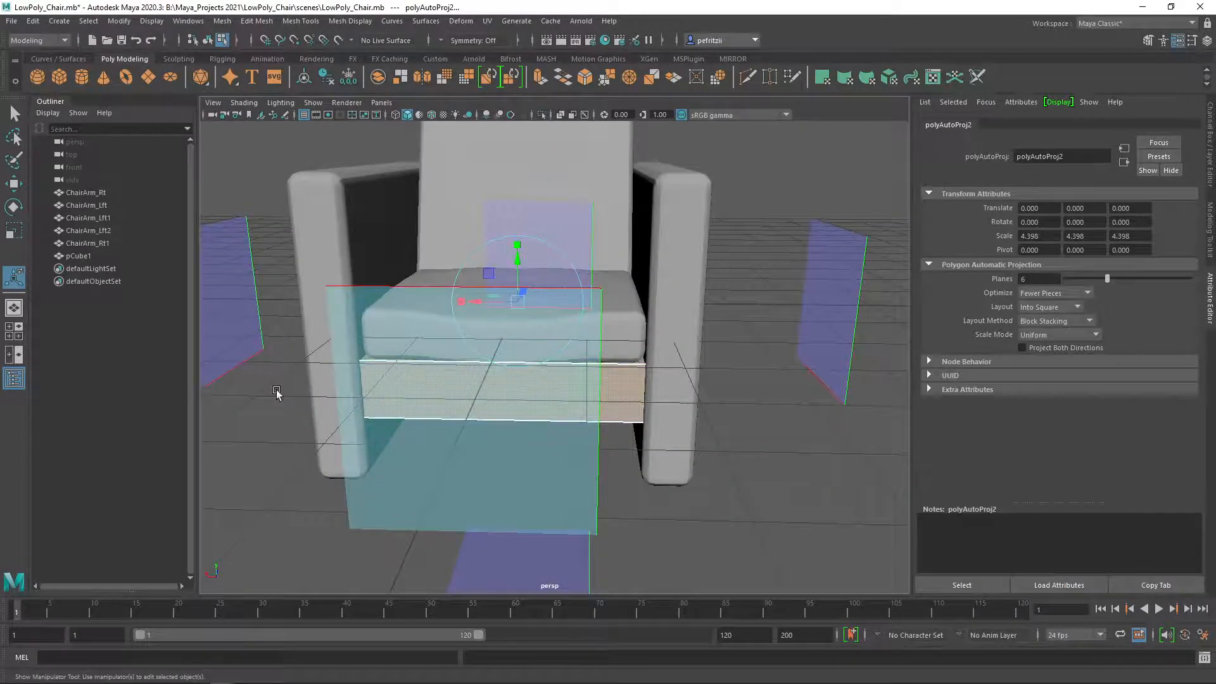
{"action": "left_click_drag", "start_coordinate": [277, 394], "coordinate": [277, 364], "text": "alt"}
{"action": "left_click_drag", "start_coordinate": [434, 410], "coordinate": [309, 377], "text": "alt"}
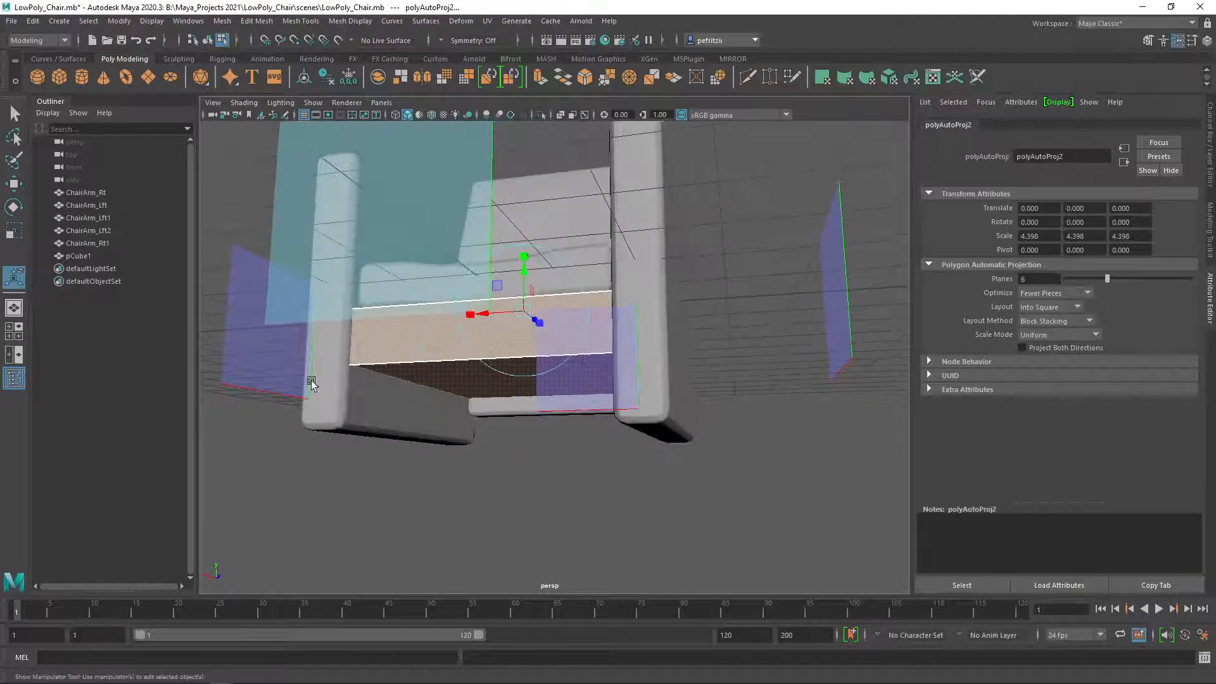
{"action": "left_click_drag", "start_coordinate": [419, 443], "coordinate": [482, 467], "text": "alt"}
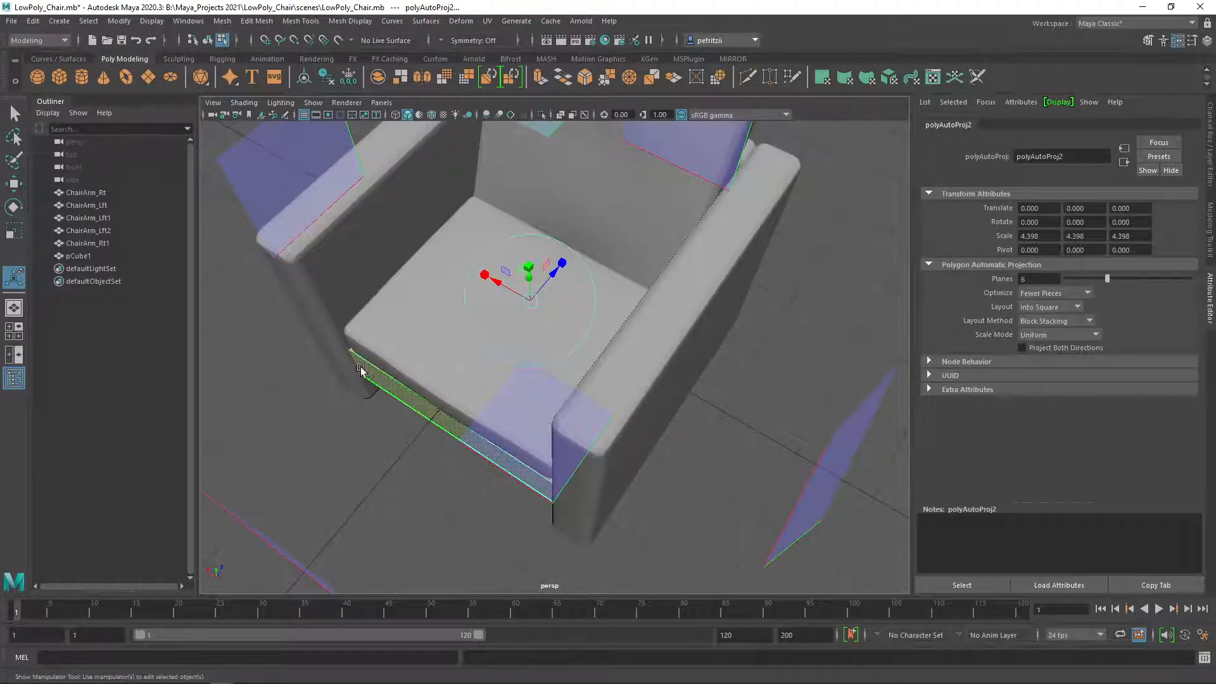
{"action": "left_click_drag", "start_coordinate": [432, 433], "coordinate": [662, 297], "text": "alt"}
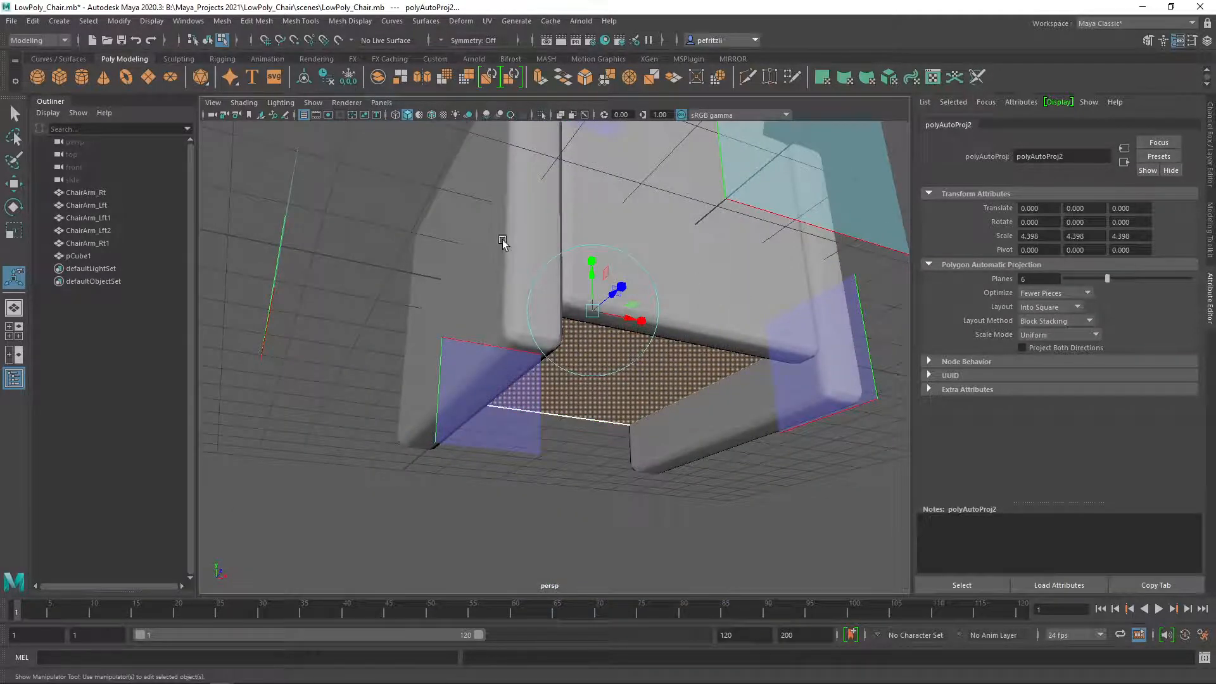
{"action": "left_click_drag", "start_coordinate": [505, 241], "coordinate": [651, 334], "text": "alt"}
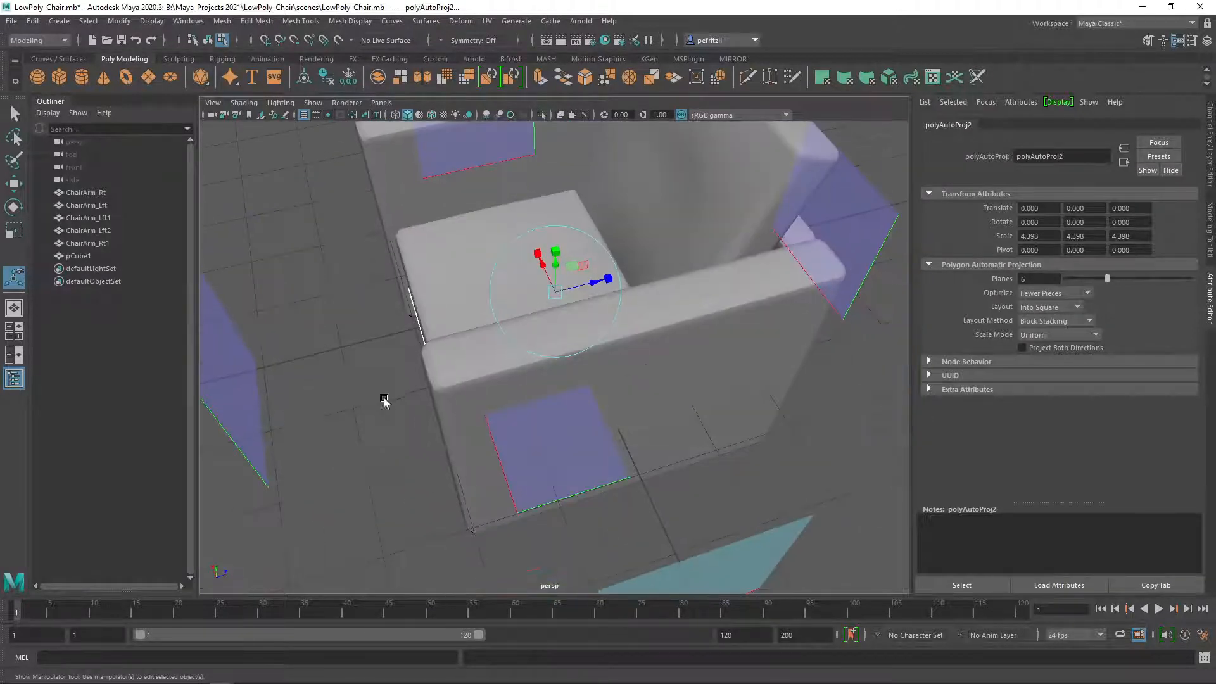
{"action": "left_click_drag", "start_coordinate": [383, 401], "coordinate": [544, 387], "text": "alt"}
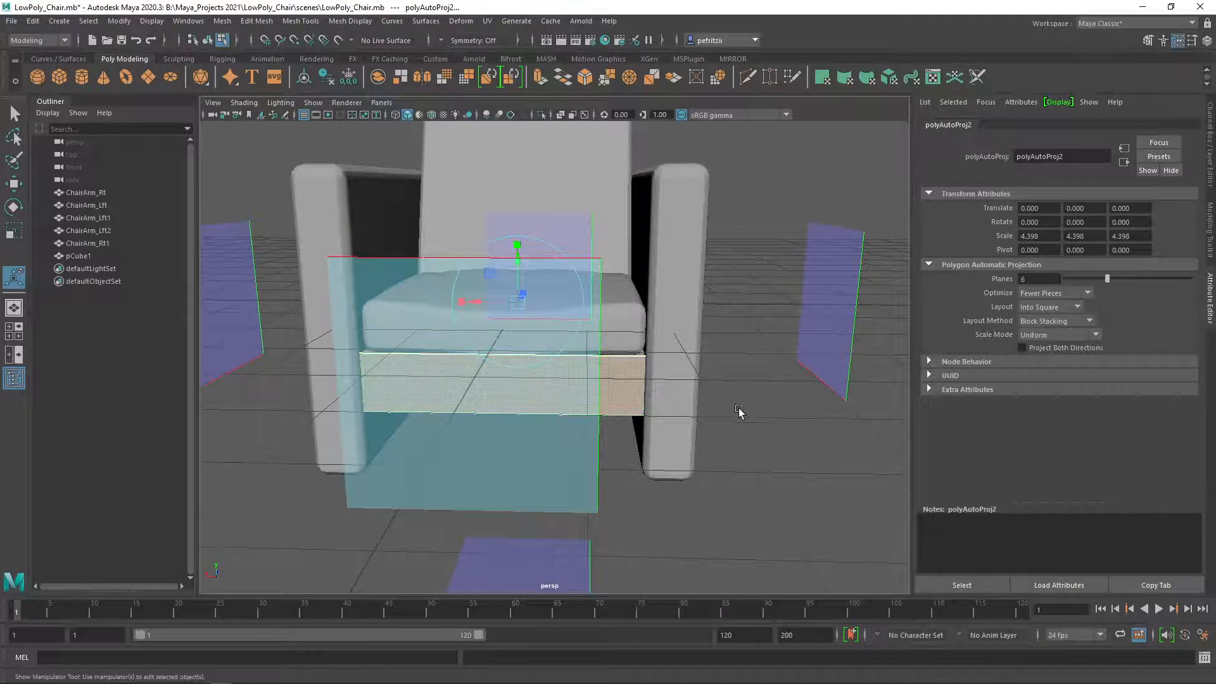
{"action": "scroll", "coordinate": [733, 401], "scroll_direction": "up", "scroll_amount": 4}
{"action": "scroll", "coordinate": [668, 462], "scroll_direction": "down", "scroll_amount": 5}
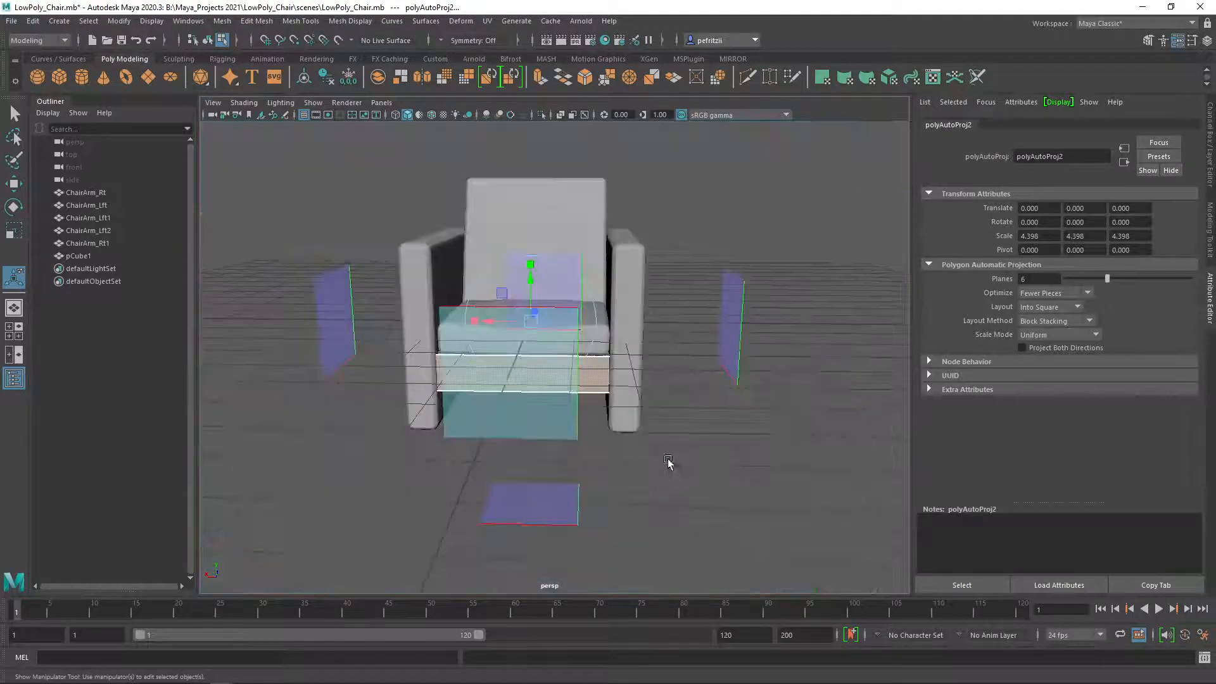
Step: Clear the projection selection and examine the front panel's edges against the cushion and armrests up close and from a distance
{"action": "left_click", "coordinate": [687, 430]}
{"action": "left_click_drag", "start_coordinate": [573, 376], "coordinate": [570, 367], "text": "alt"}
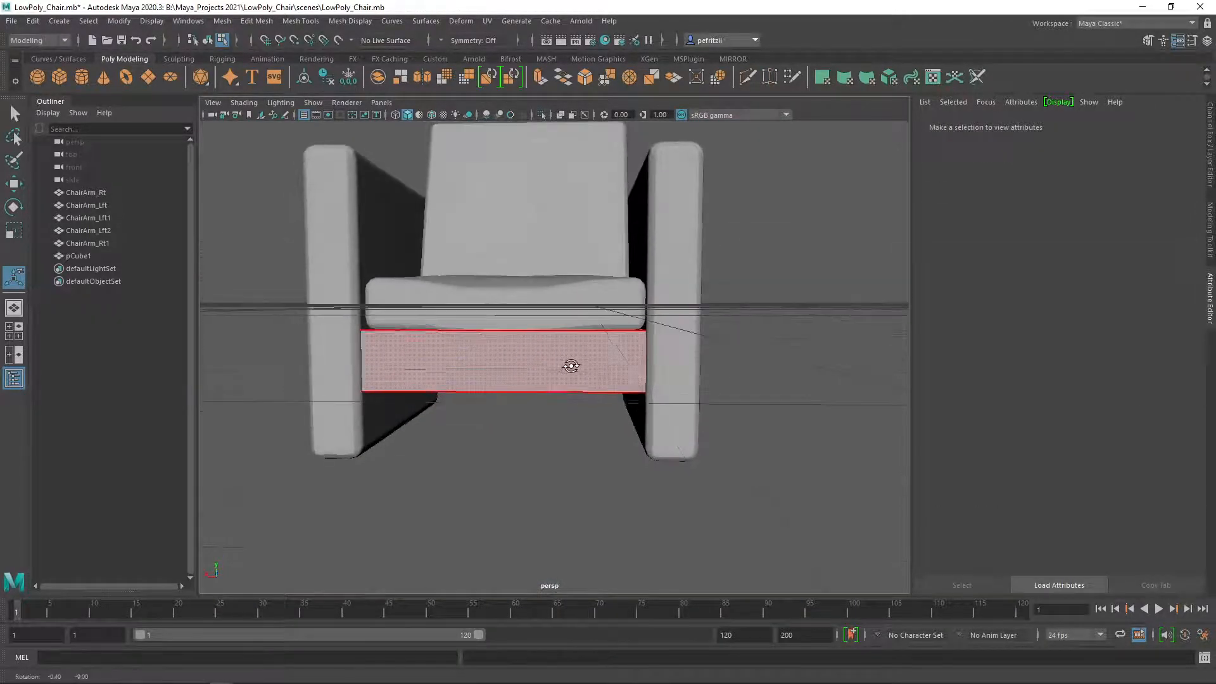
{"action": "scroll", "coordinate": [480, 360], "scroll_direction": "up", "scroll_amount": 5}
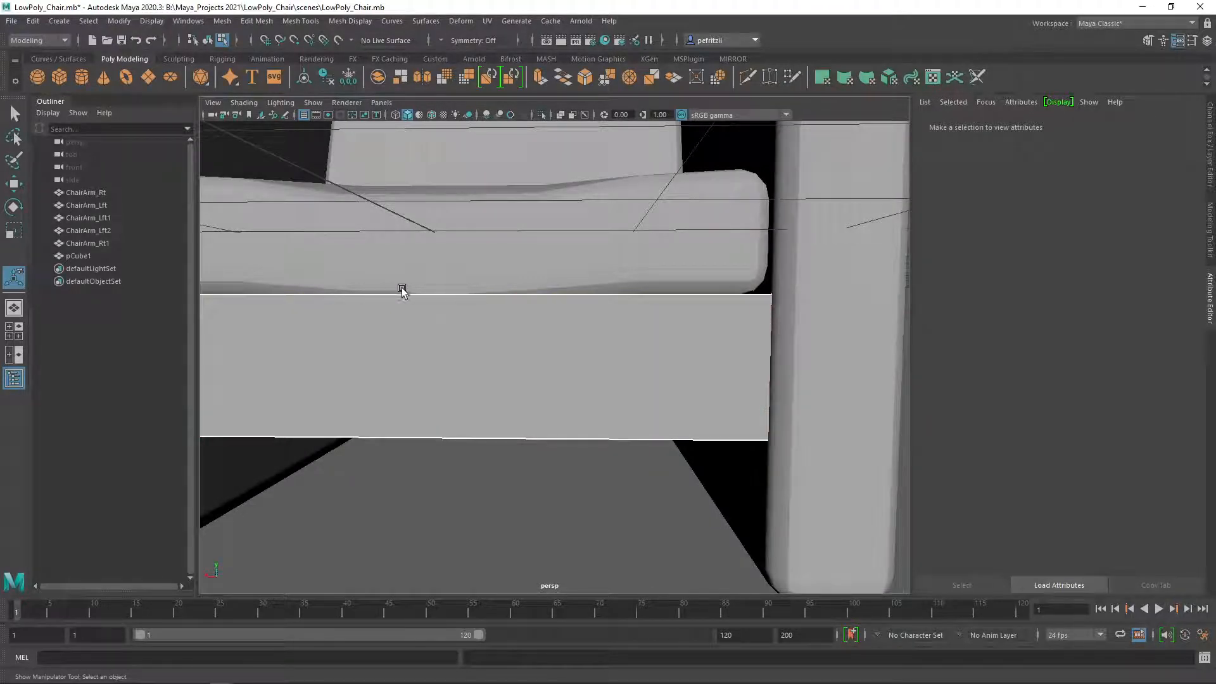
{"action": "left_click_drag", "start_coordinate": [486, 333], "coordinate": [460, 349], "text": "alt"}
{"action": "scroll", "coordinate": [464, 339], "scroll_direction": "down", "scroll_amount": 10}
{"action": "scroll", "coordinate": [461, 349], "scroll_direction": "down", "scroll_amount": 5}
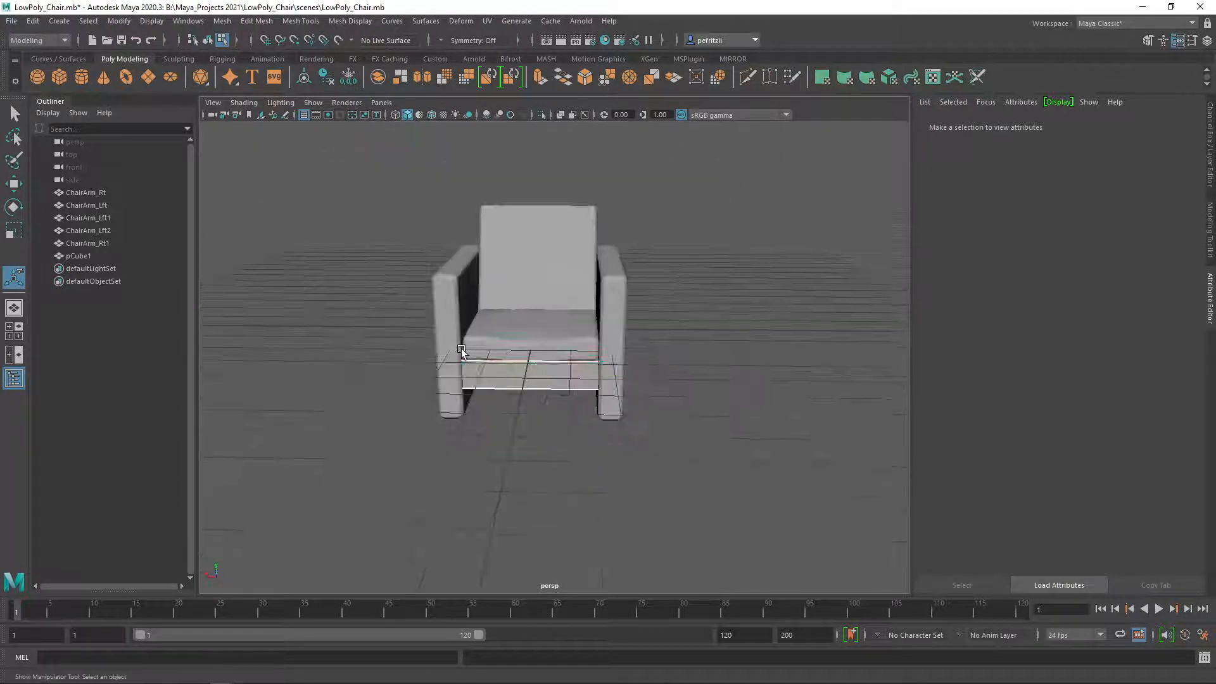
{"action": "left_click_drag", "start_coordinate": [502, 397], "coordinate": [486, 379], "text": "alt"}
{"action": "scroll", "coordinate": [486, 379], "scroll_direction": "up", "scroll_amount": 3}
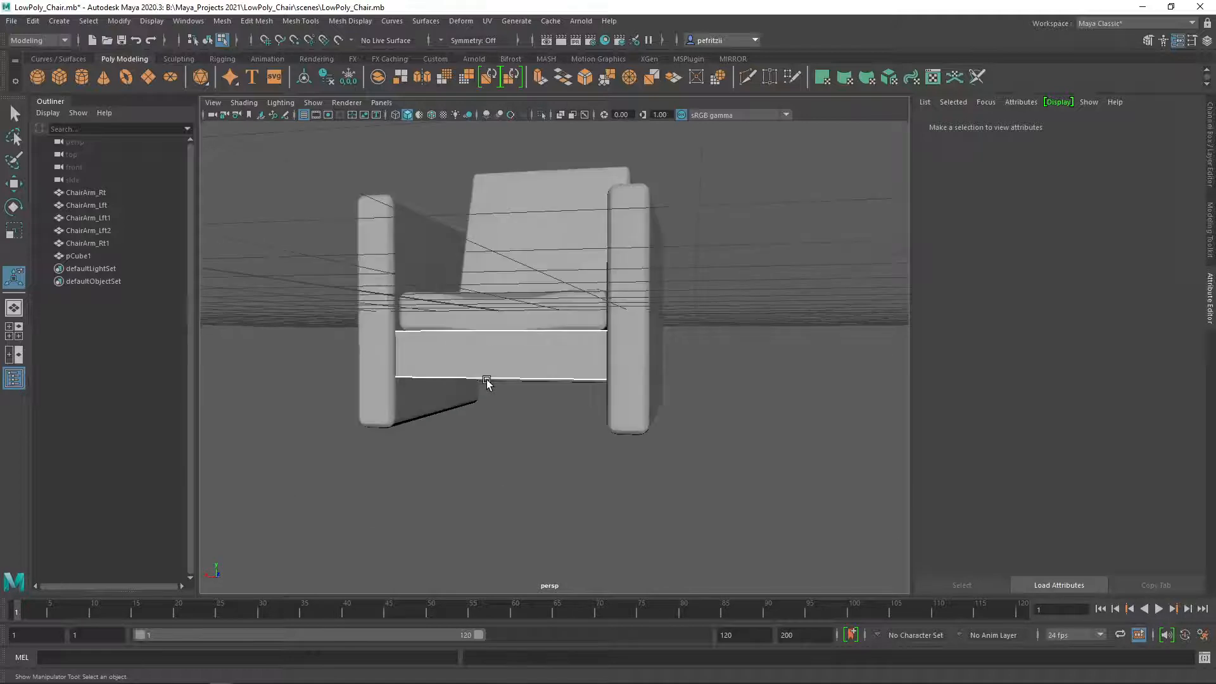
Step: Select the front panel's front face and bring up its shells in the UV Editor
{"action": "left_click", "coordinate": [470, 371]}
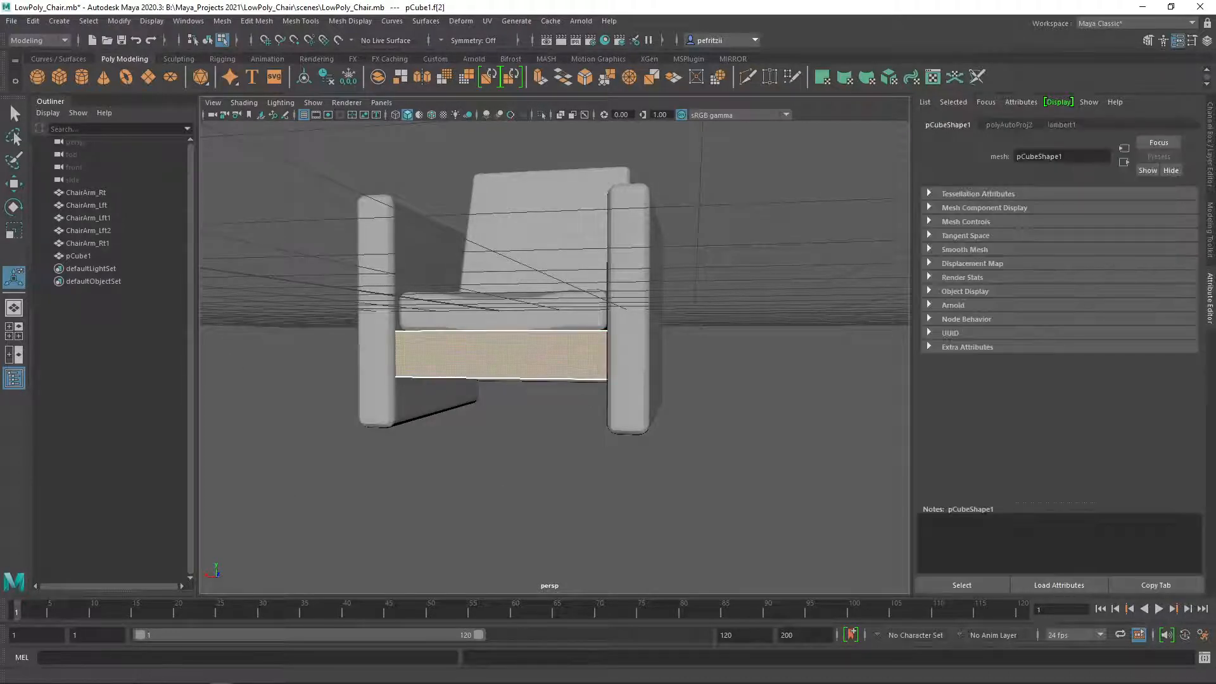
{"action": "left_click_drag", "start_coordinate": [0, 166], "coordinate": [313, 144]}
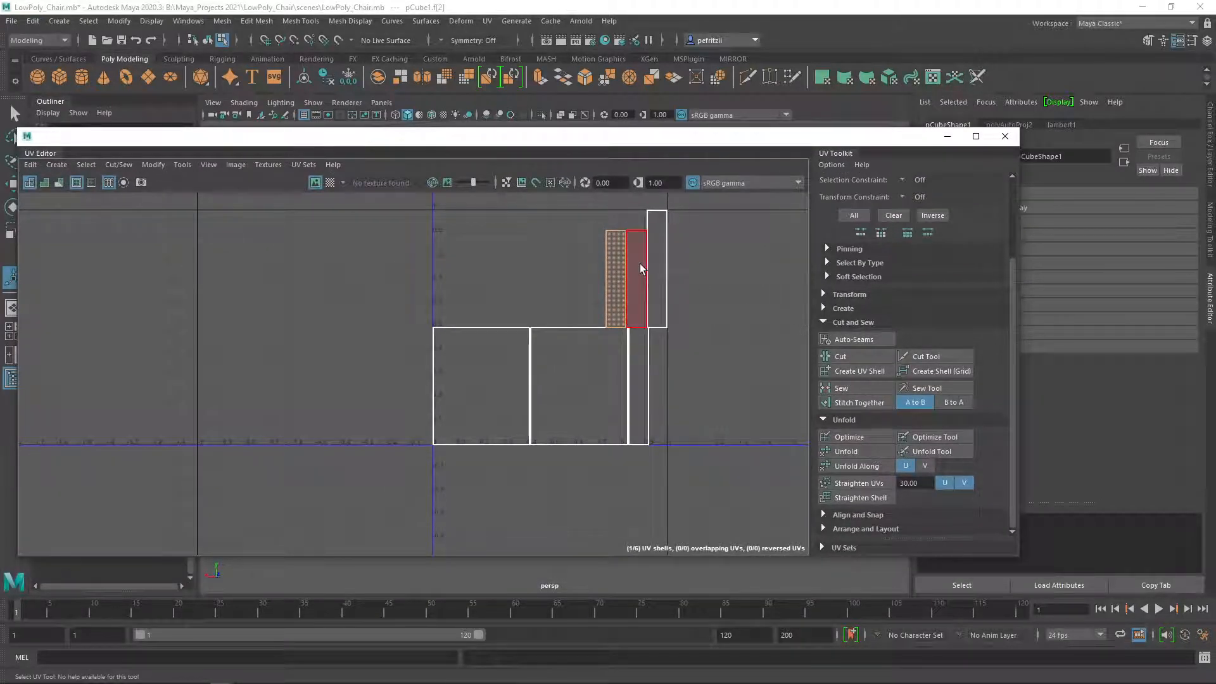
{"action": "left_click", "coordinate": [118, 21]}
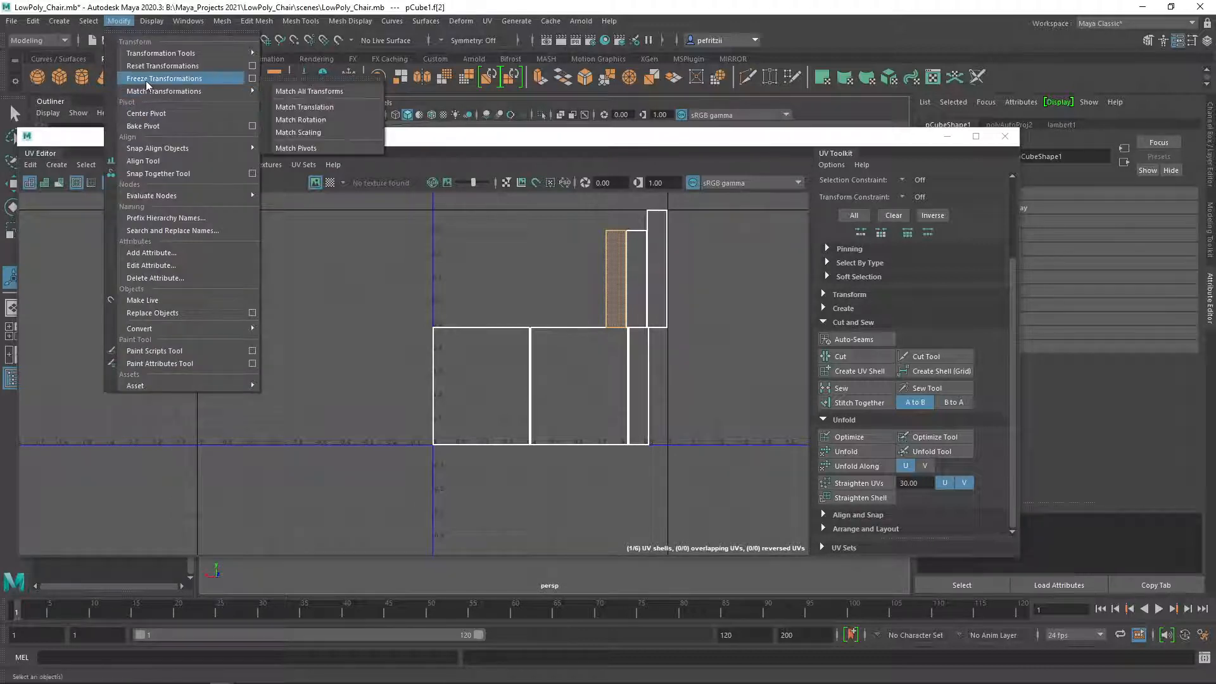
{"action": "left_click", "coordinate": [679, 14]}
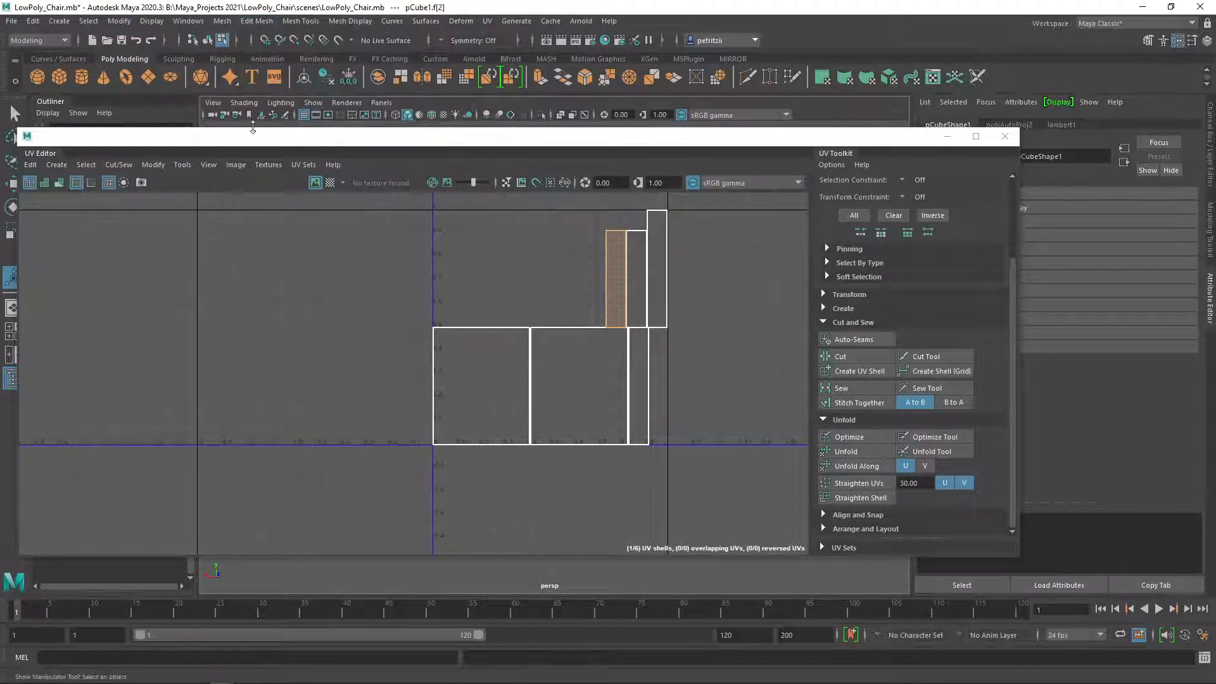
{"action": "left_click", "coordinate": [34, 21]}
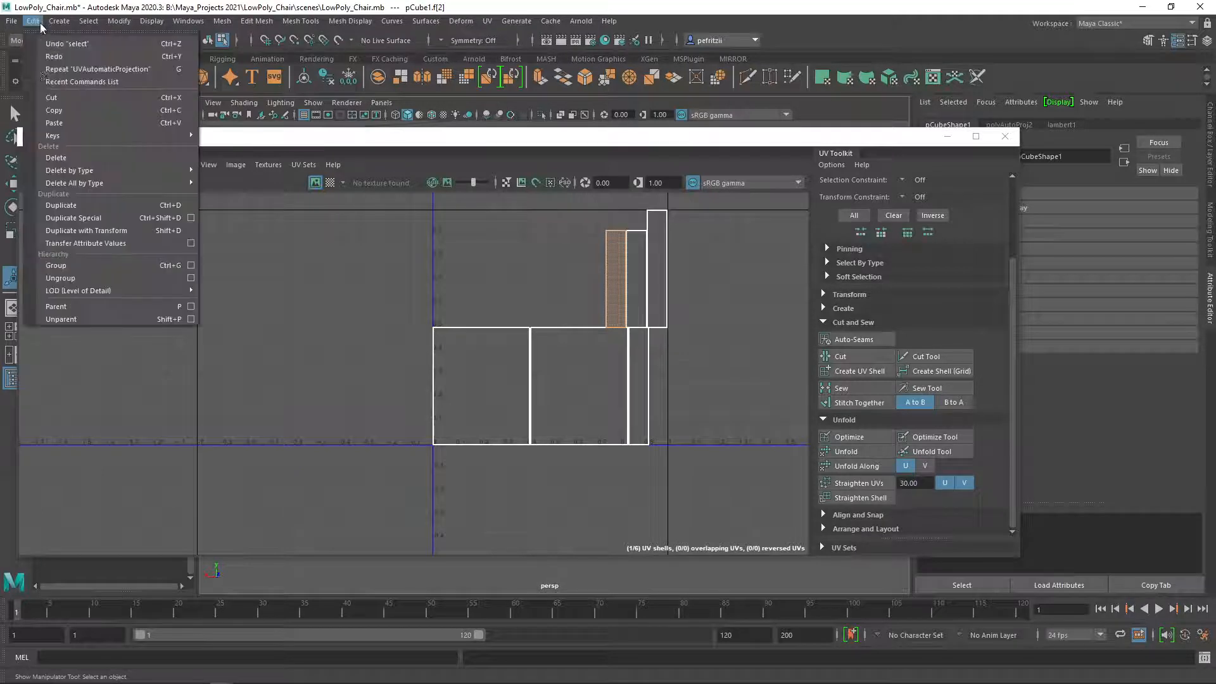
{"action": "mouse_move", "coordinate": [126, 170]}
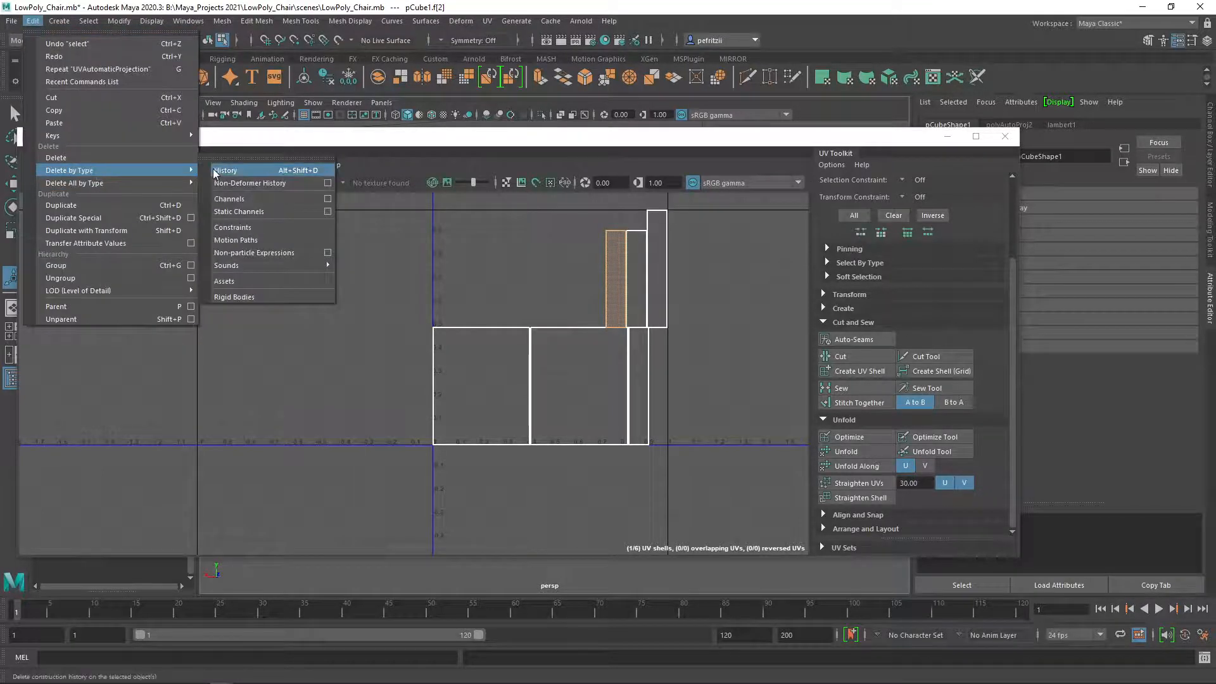
{"action": "left_click", "coordinate": [728, 10]}
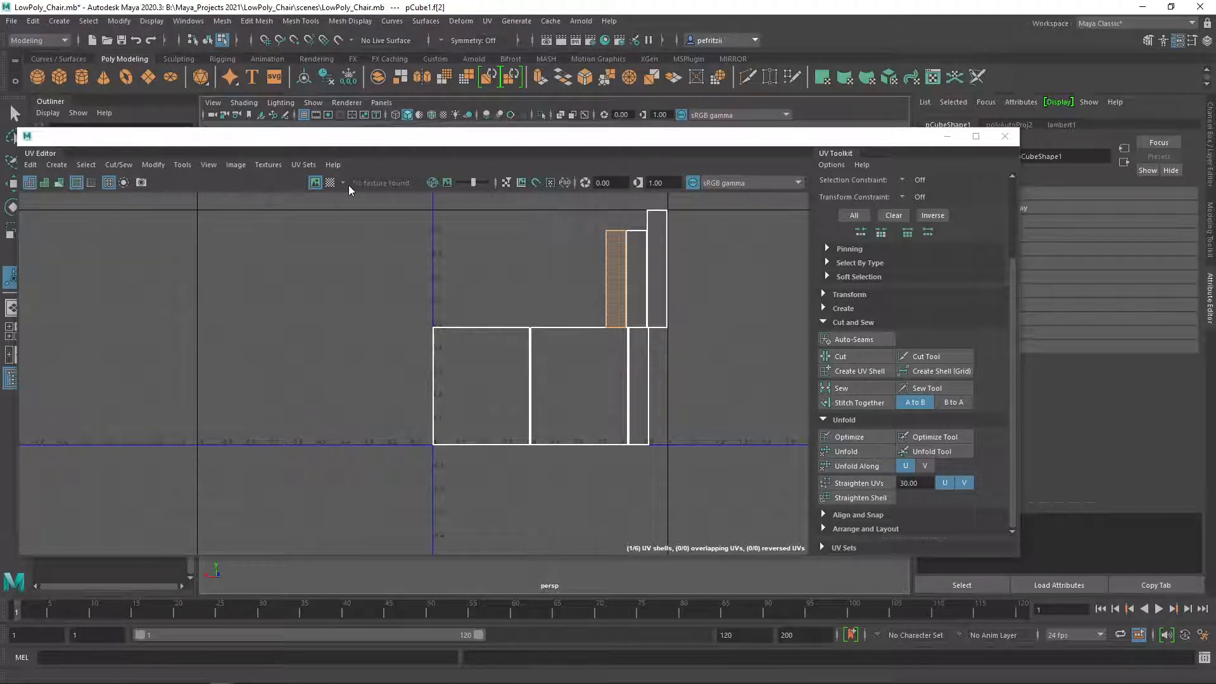
Step: Scale all of the front panel's UV shells down slightly to sit inside the UV tile, using the checker map temporarily as reference
{"action": "left_click", "coordinate": [330, 183]}
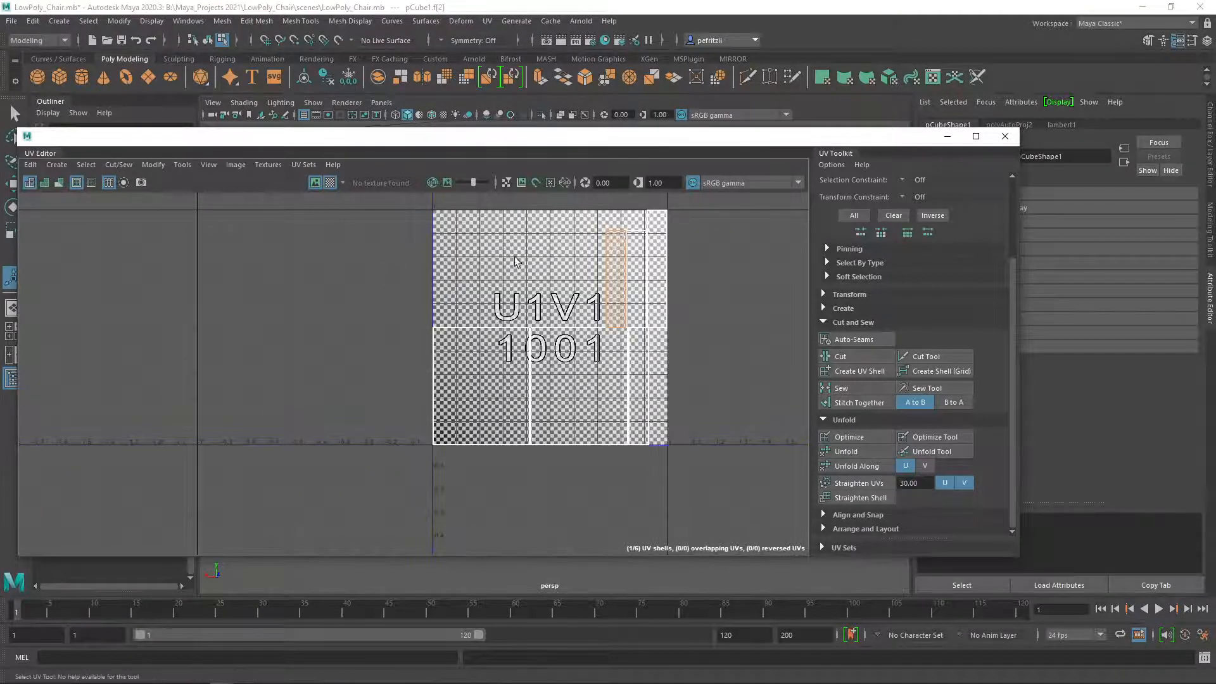
{"action": "left_click_drag", "start_coordinate": [398, 202], "coordinate": [805, 494]}
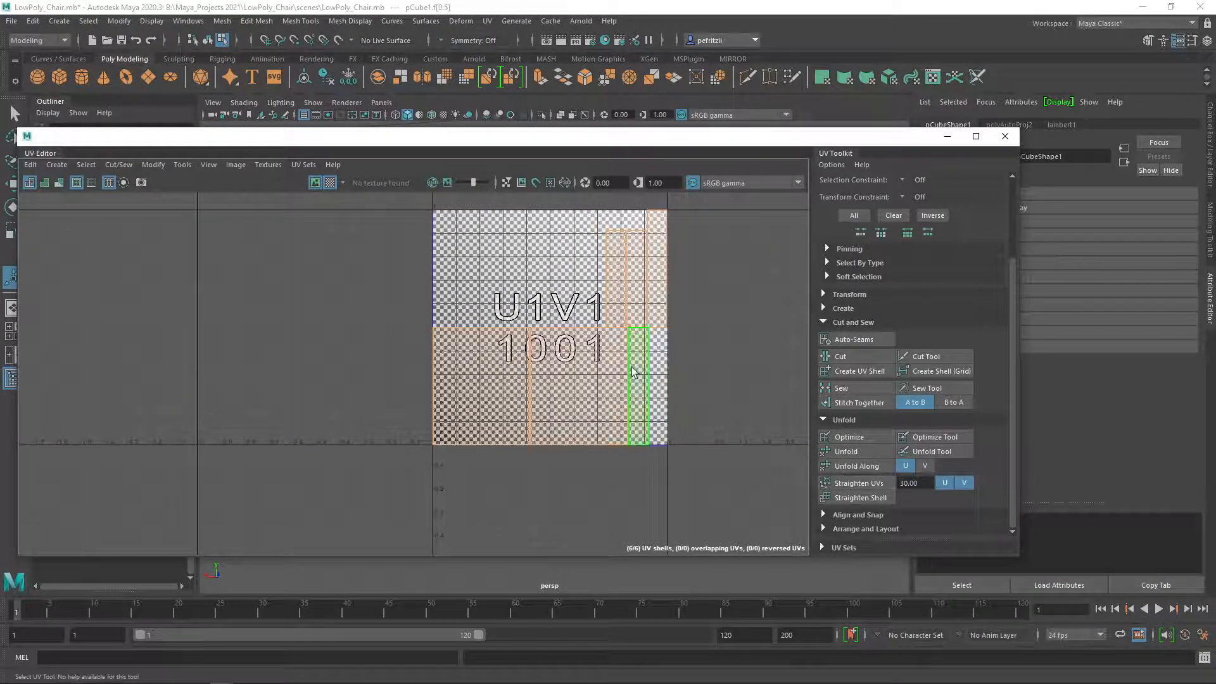
{"action": "key", "text": "r"}
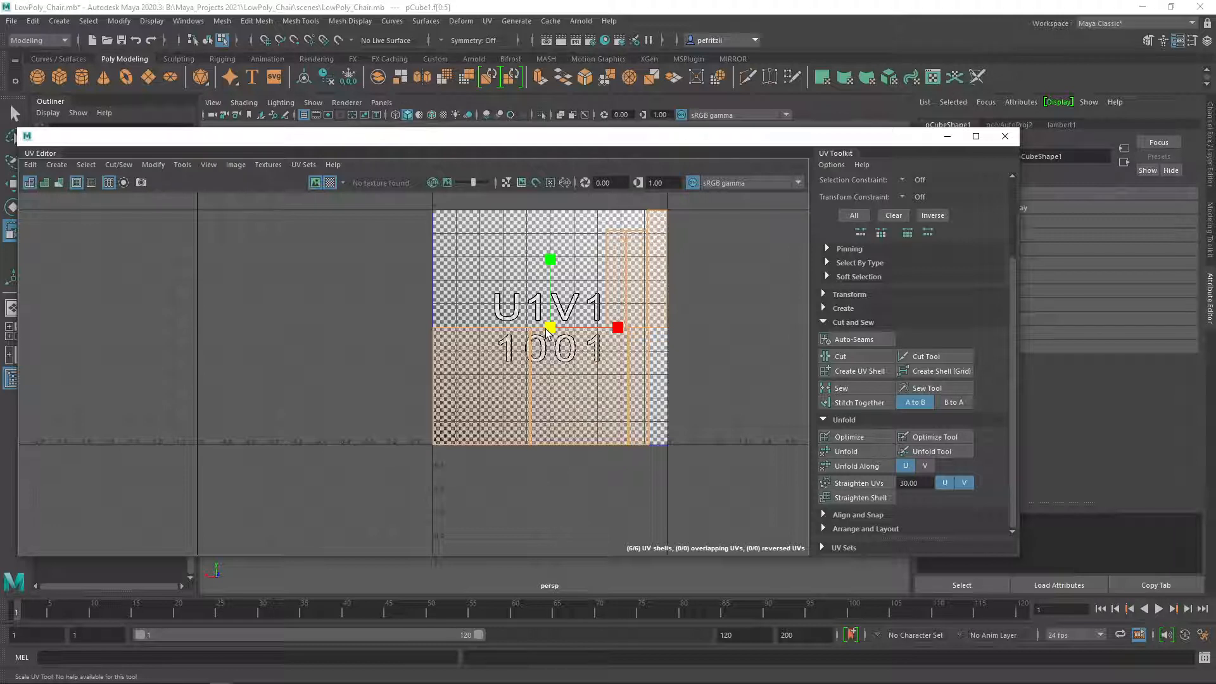
{"action": "left_click_drag", "start_coordinate": [546, 329], "coordinate": [544, 332]}
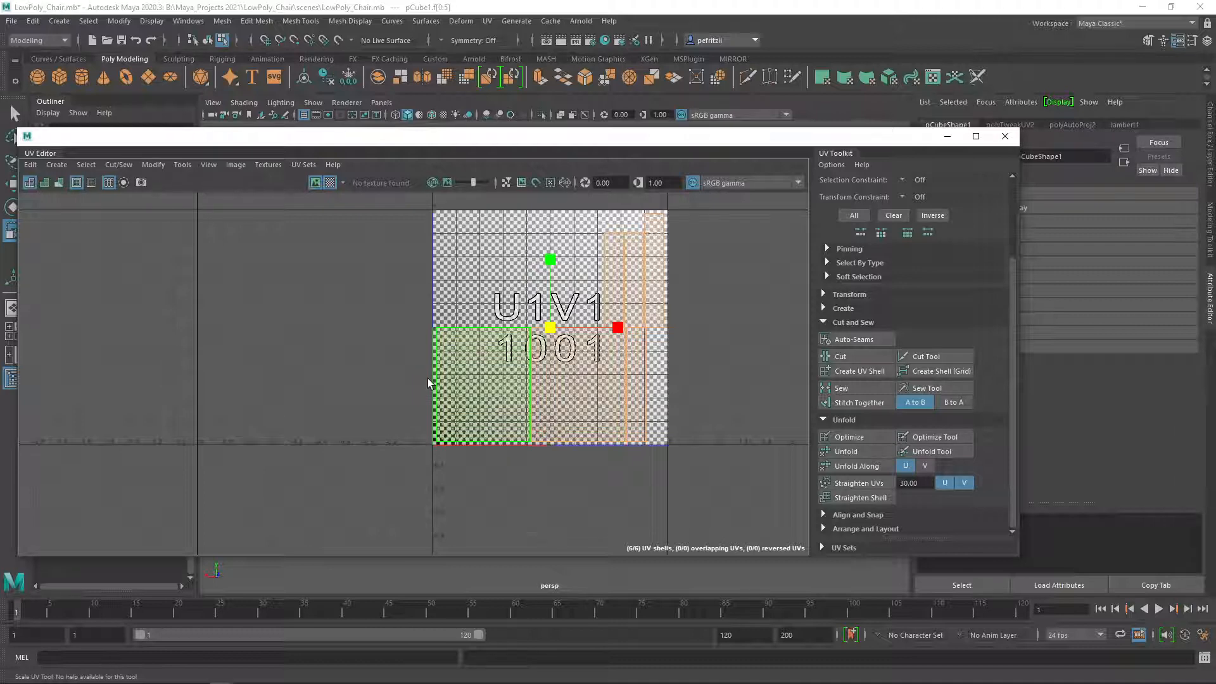
{"action": "left_click", "coordinate": [334, 183]}
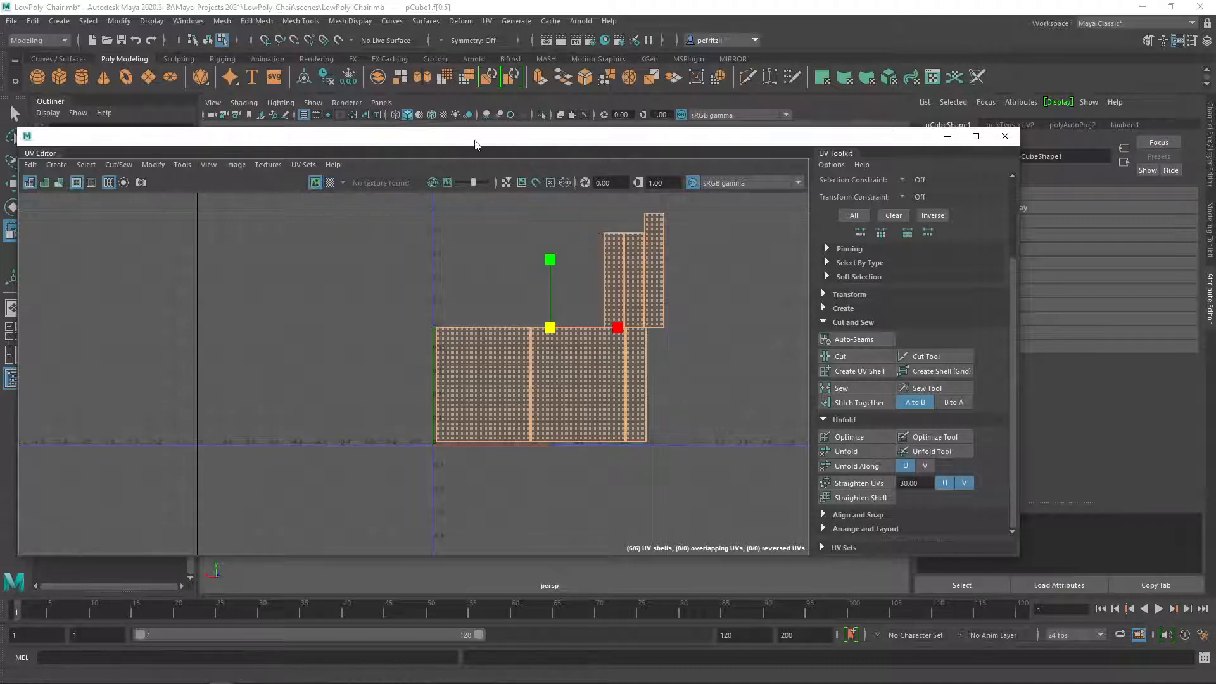
Step: Move the UV Editor out of the way to uncover the chair in the perspective view
{"action": "left_click_drag", "start_coordinate": [475, 141], "coordinate": [0, 161]}
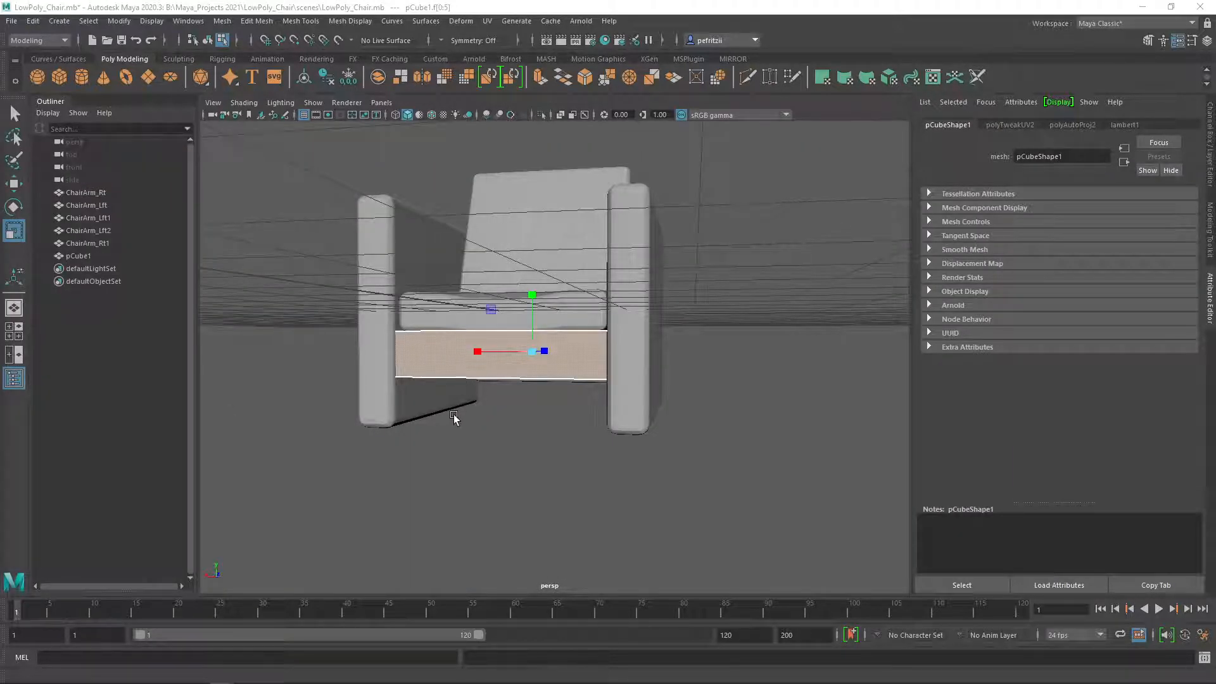
{"action": "left_click_drag", "start_coordinate": [453, 414], "coordinate": [458, 423], "text": "alt"}
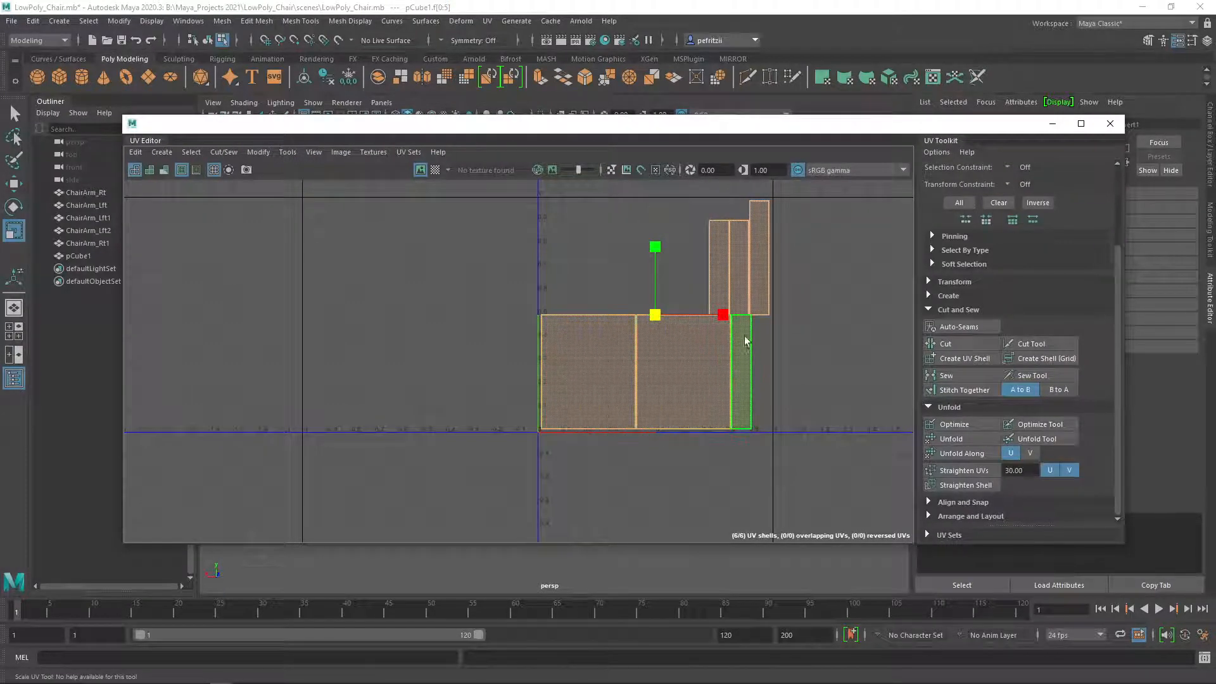
{"action": "left_click_drag", "start_coordinate": [788, 136], "coordinate": [777, 134]}
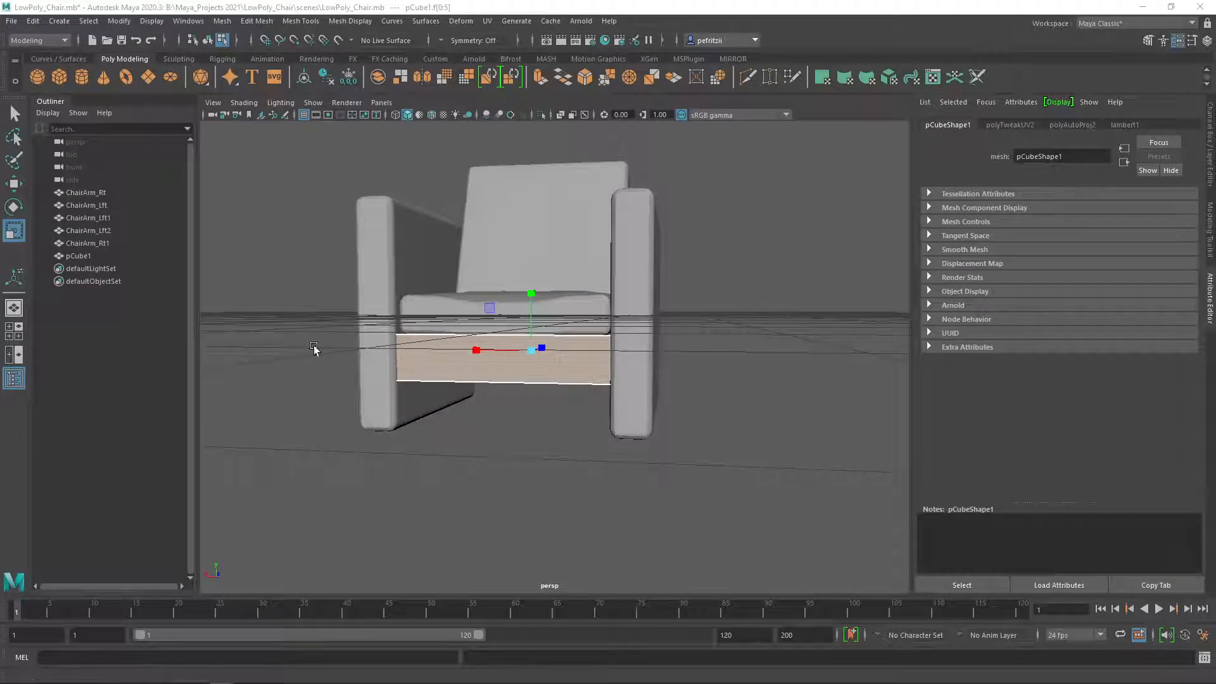
Step: Save the chair scene under its current file name
{"action": "left_click_drag", "start_coordinate": [461, 421], "coordinate": [436, 414], "text": "alt"}
{"action": "left_click", "coordinate": [435, 414]}
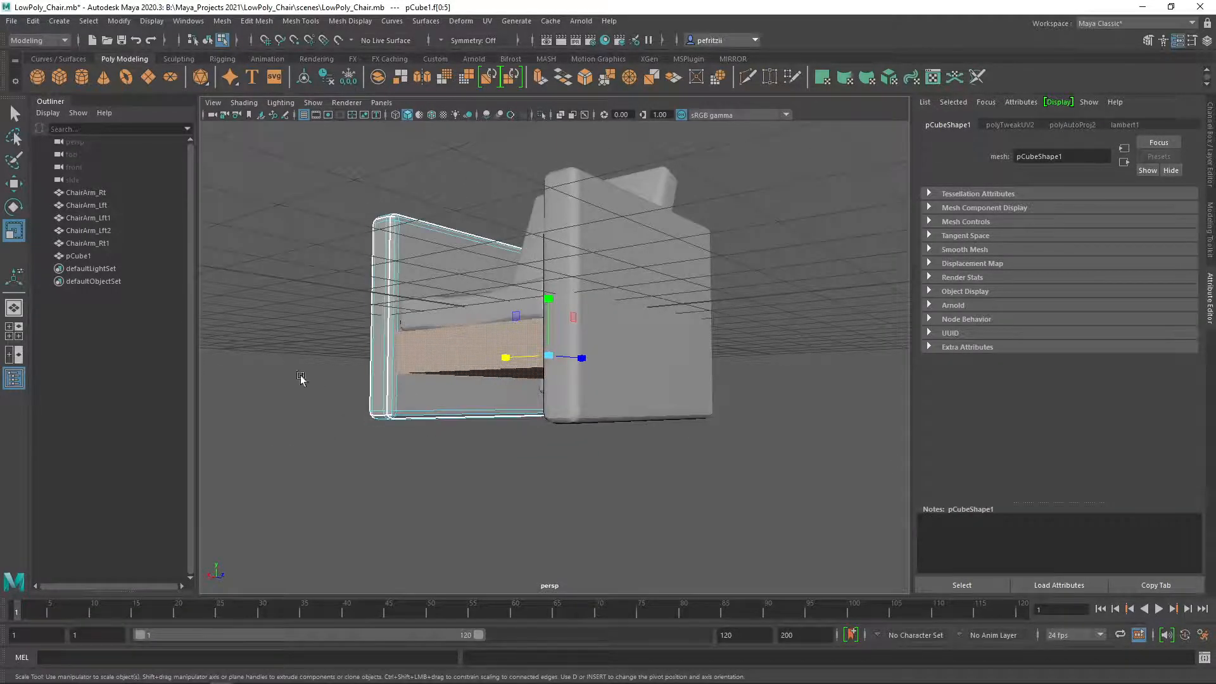
{"action": "left_click", "coordinate": [12, 20]}
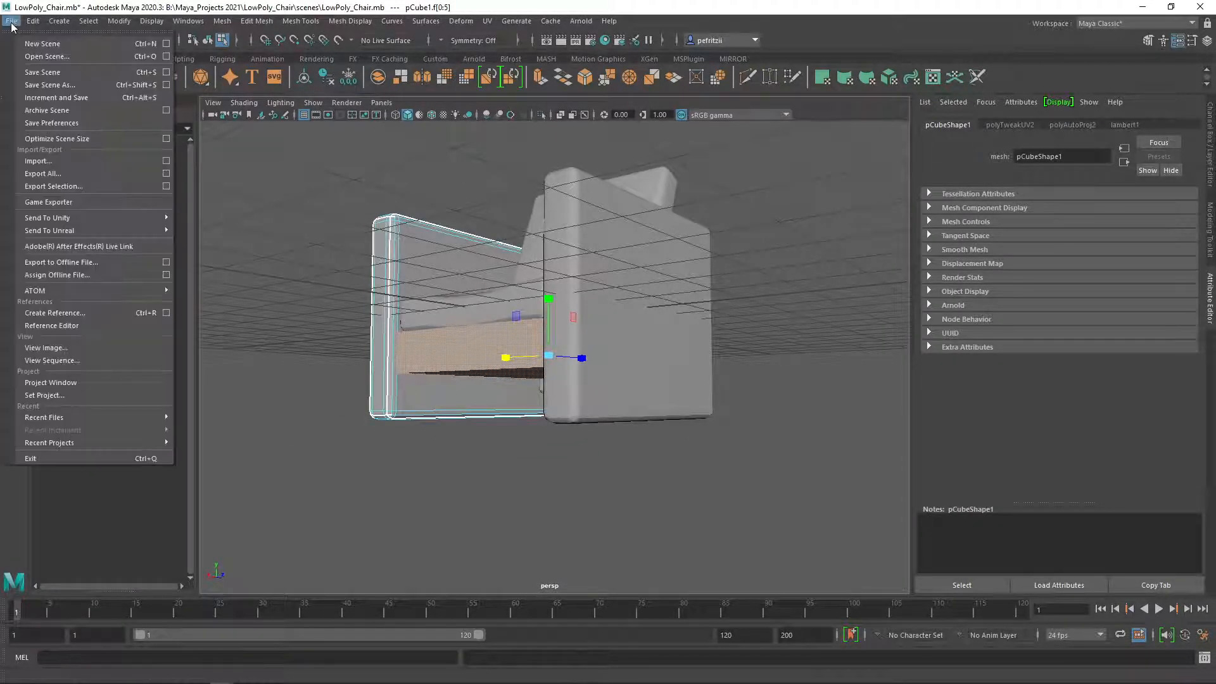
{"action": "left_click", "coordinate": [32, 76]}
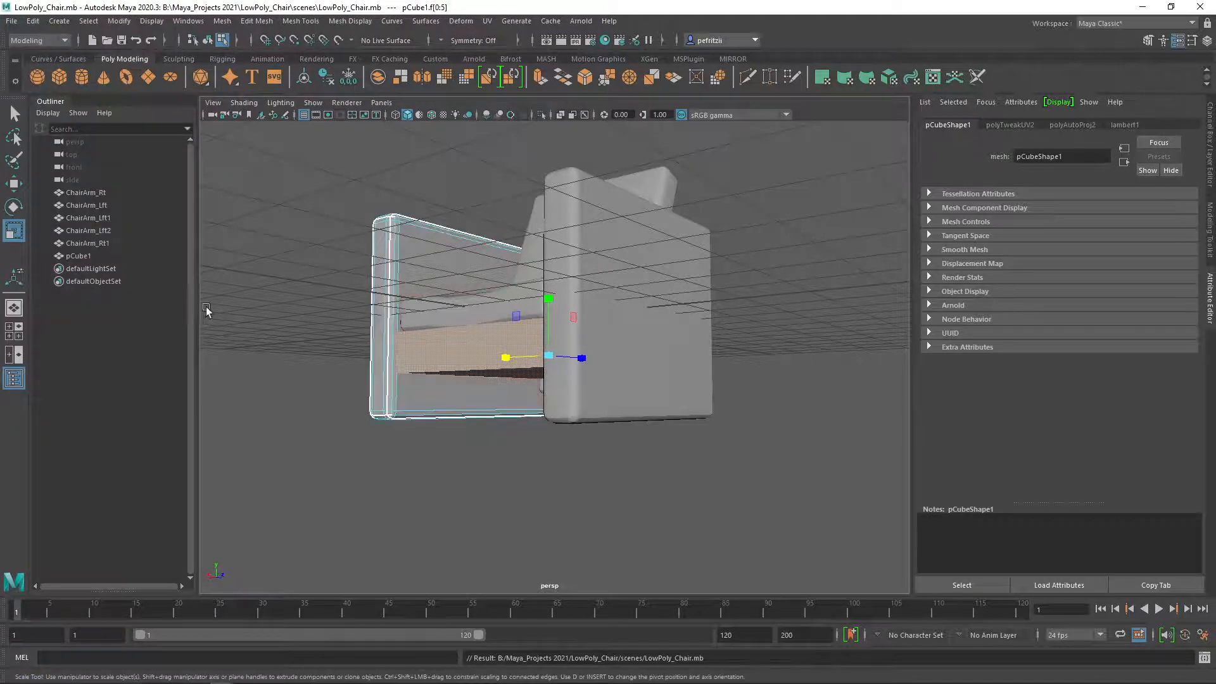
Step: Inspect the chair's underside, and switch to Unreal Engine to examine the legs of the reference armchairs
{"action": "left_click_drag", "start_coordinate": [278, 305], "coordinate": [352, 247], "text": "alt"}
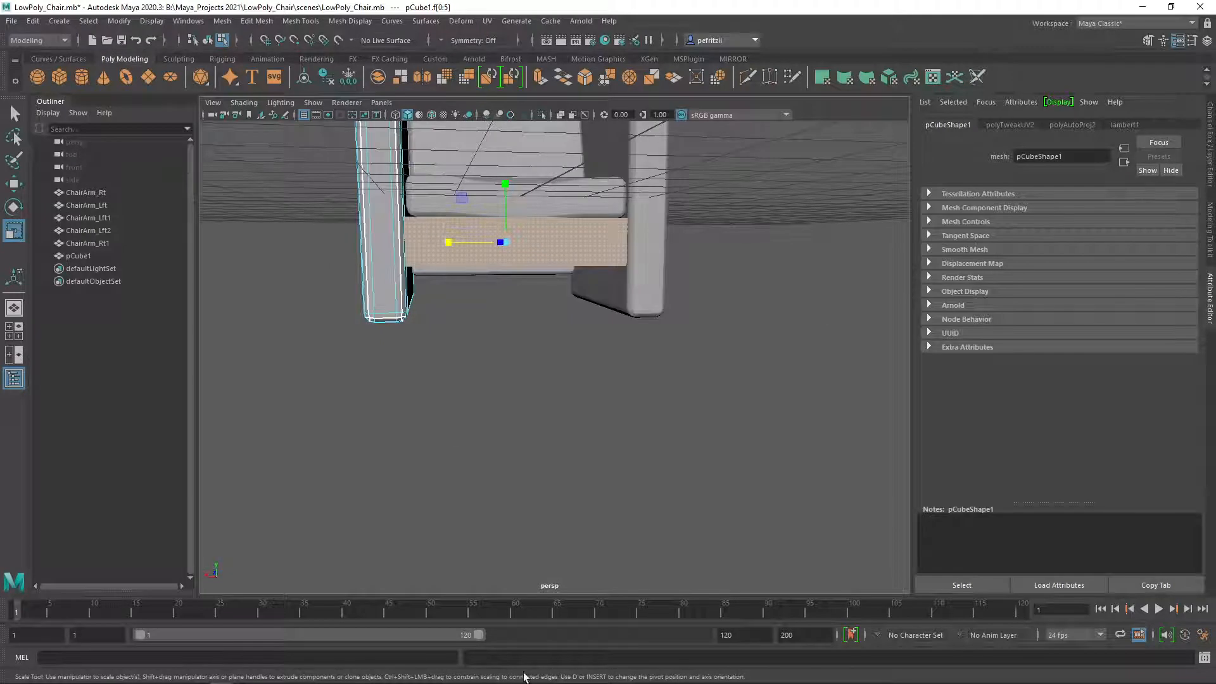
{"action": "left_click_drag", "start_coordinate": [545, 505], "coordinate": [325, 339], "text": "alt"}
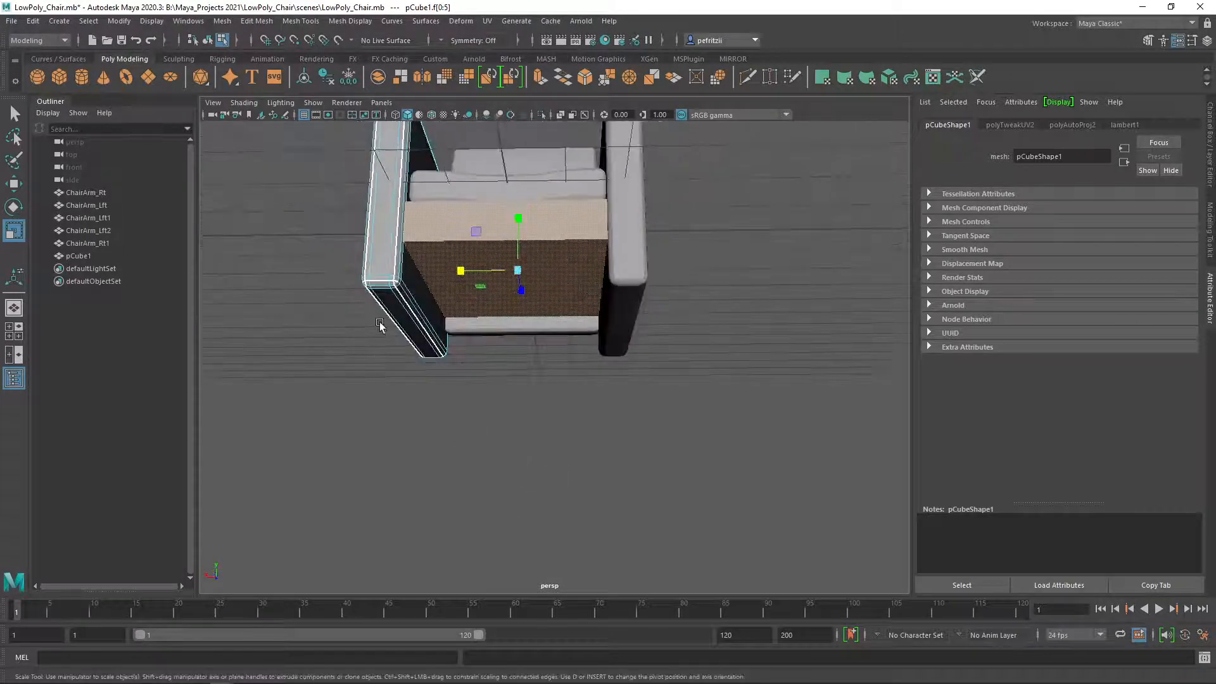
{"action": "left_click_drag", "start_coordinate": [654, 353], "coordinate": [629, 402], "text": "alt"}
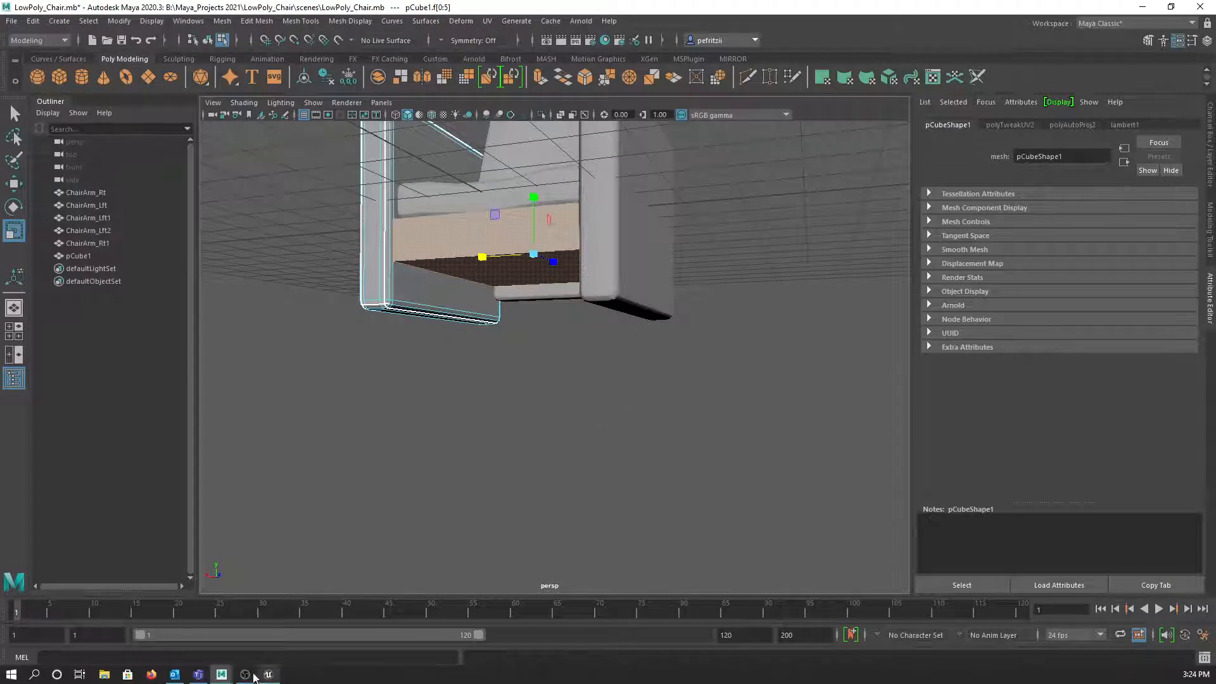
{"action": "left_click", "coordinate": [268, 676]}
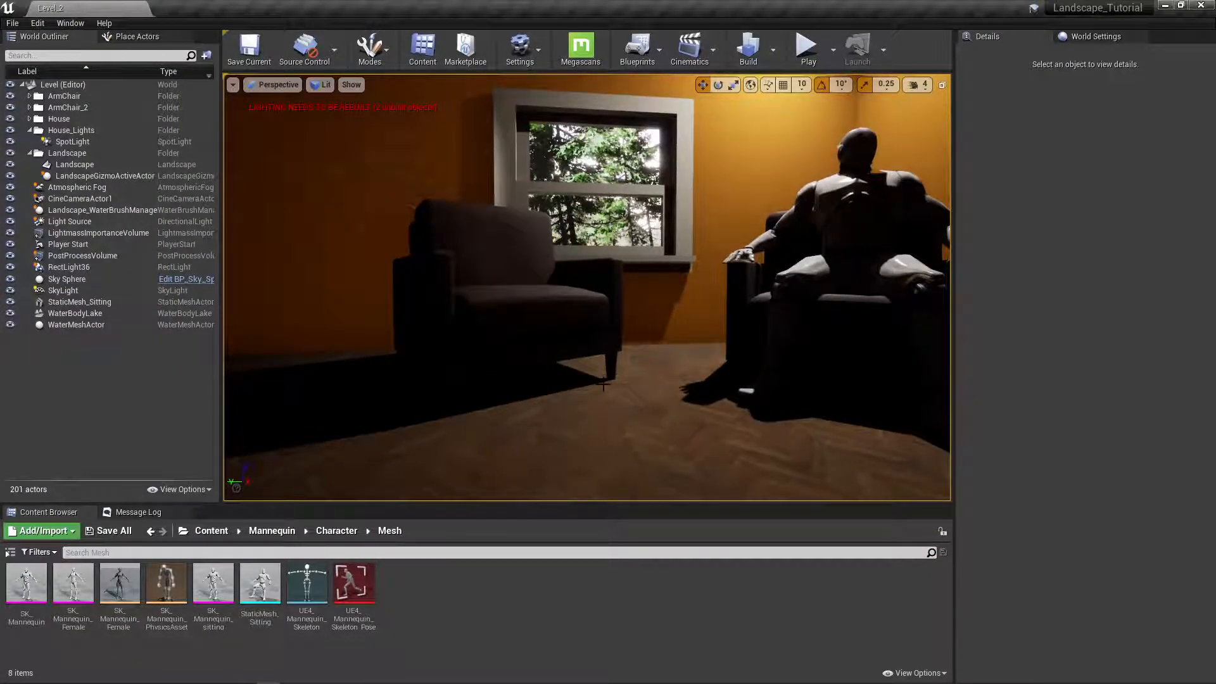
{"action": "middle_click_drag", "start_coordinate": [604, 385], "coordinate": [605, 370]}
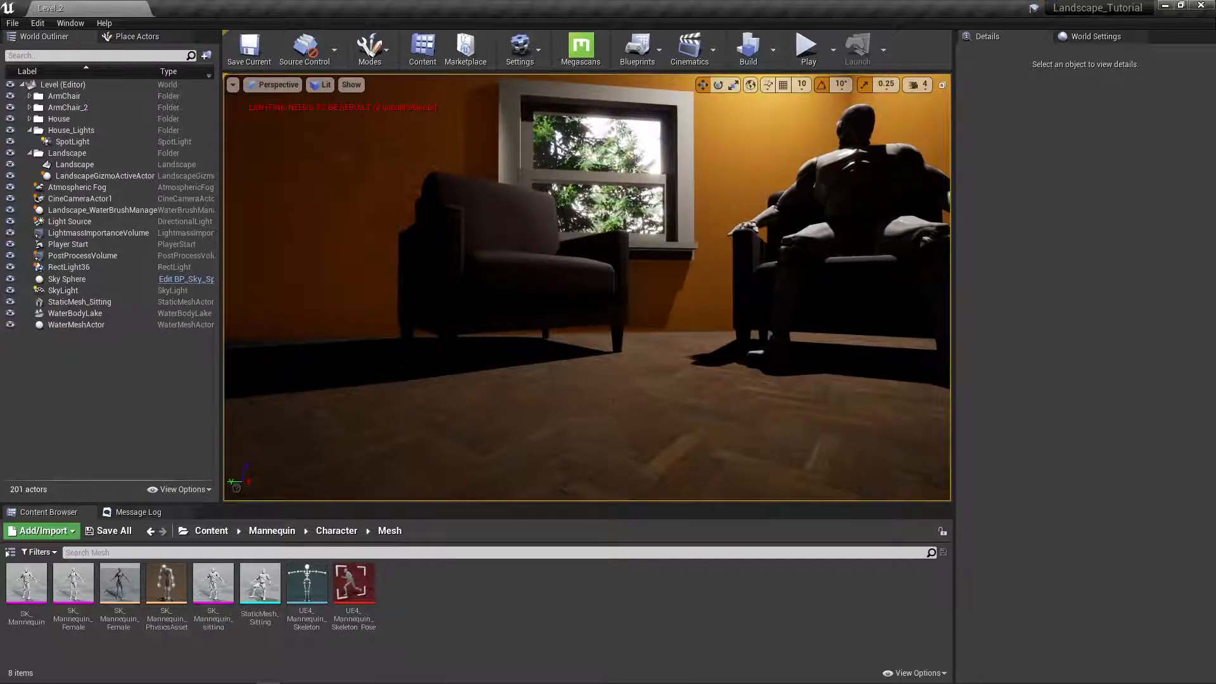
{"action": "middle_click_drag", "start_coordinate": [586, 287], "coordinate": [587, 320]}
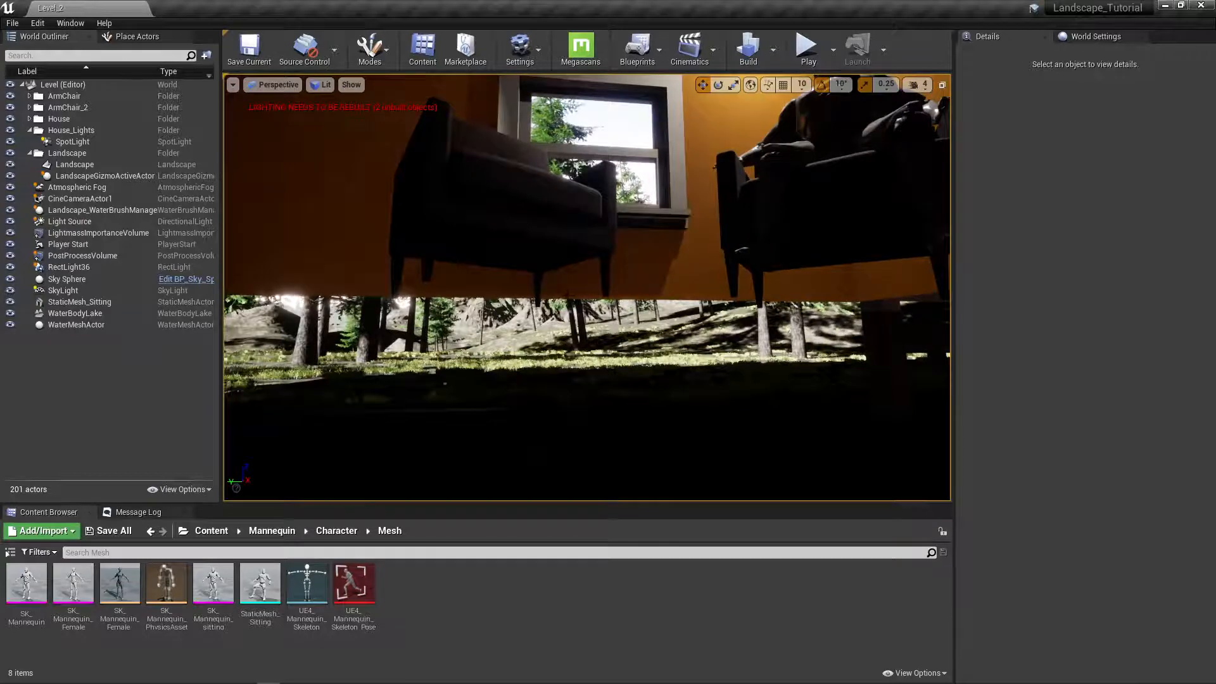
{"action": "right_click_drag", "start_coordinate": [587, 321], "coordinate": [587, 304]}
{"action": "middle_click_drag", "start_coordinate": [587, 303], "coordinate": [587, 271]}
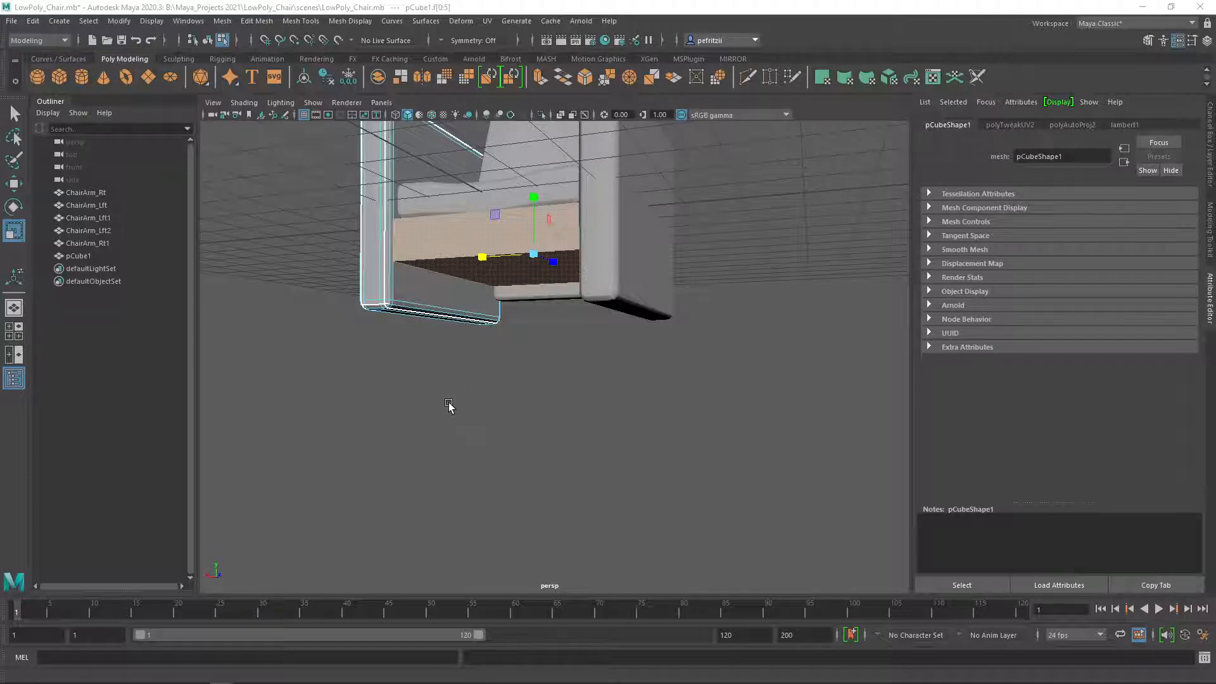
Step: Back in Maya, create a polygon cylinder in front of the chair and scale it to 0.139 in X and Z for a leg
{"action": "left_click_drag", "start_coordinate": [417, 400], "coordinate": [471, 361], "text": "alt"}
{"action": "scroll", "coordinate": [478, 388], "scroll_direction": "down", "scroll_amount": 5}
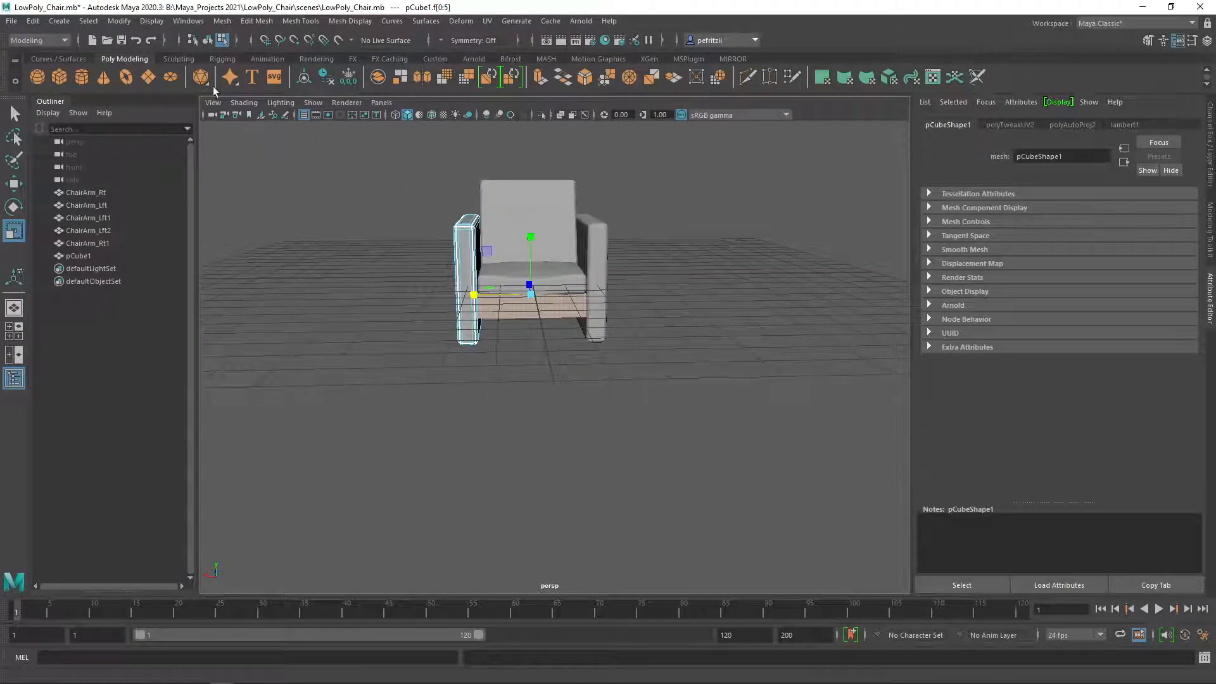
{"action": "left_click", "coordinate": [82, 78]}
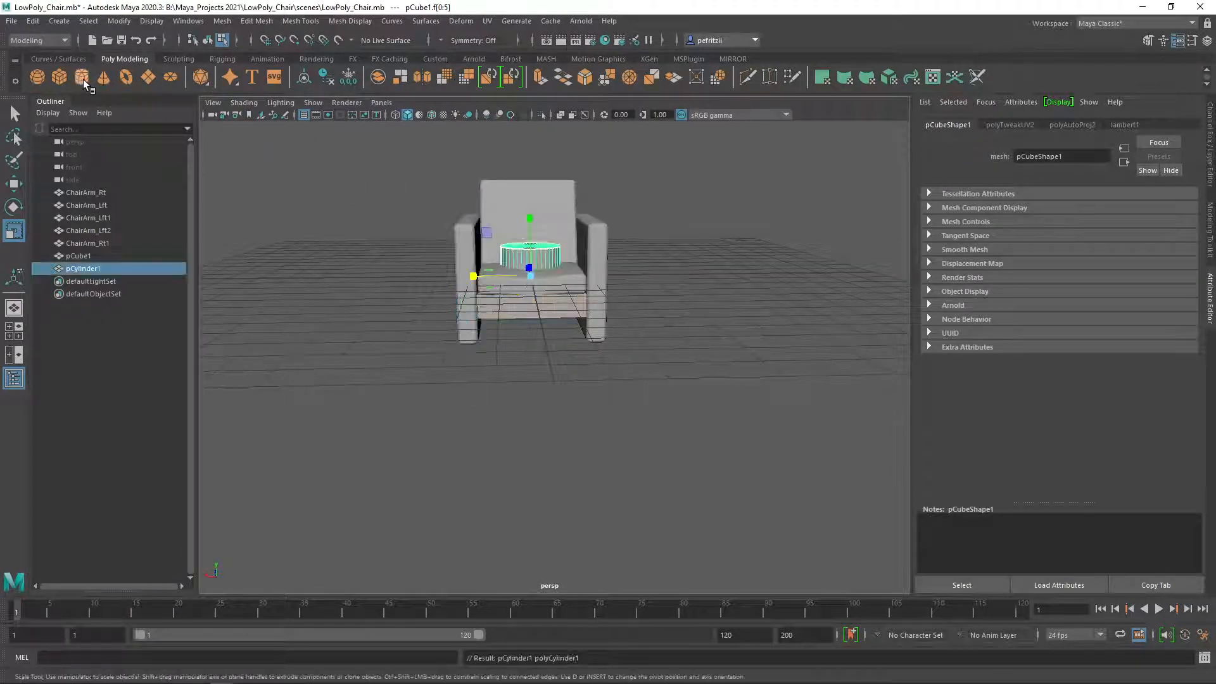
{"action": "key", "text": "w"}
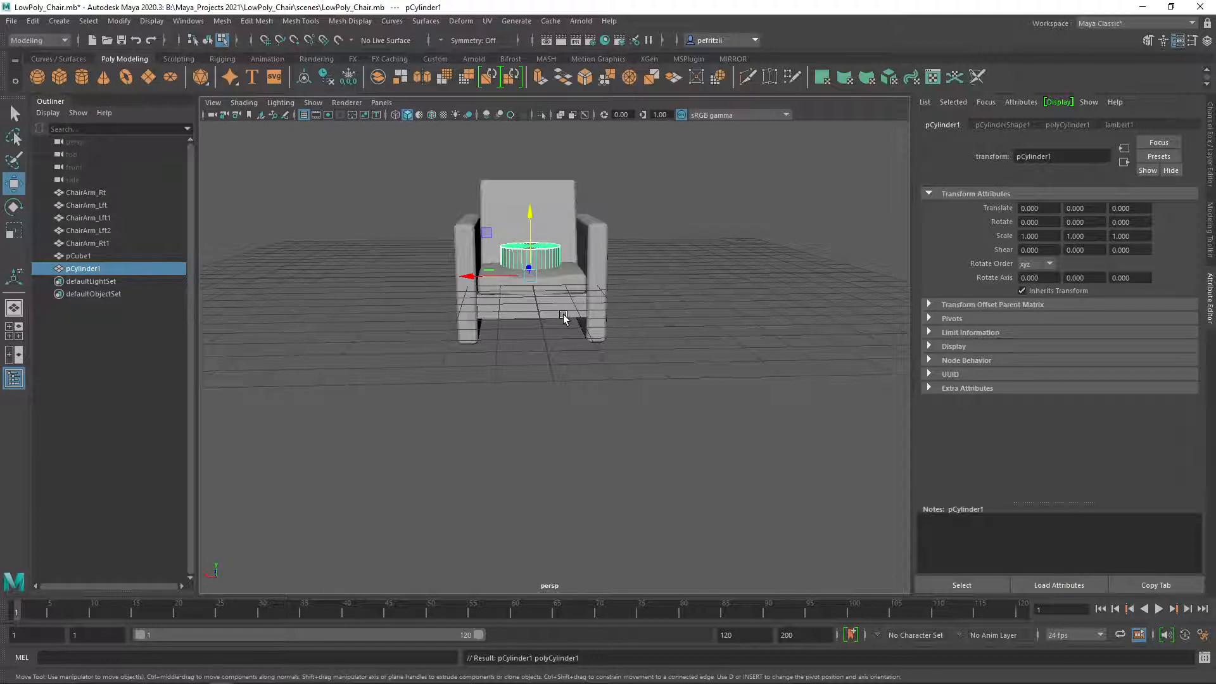
{"action": "left_click_drag", "start_coordinate": [551, 332], "coordinate": [456, 314], "text": "alt"}
{"action": "key", "text": "r"}
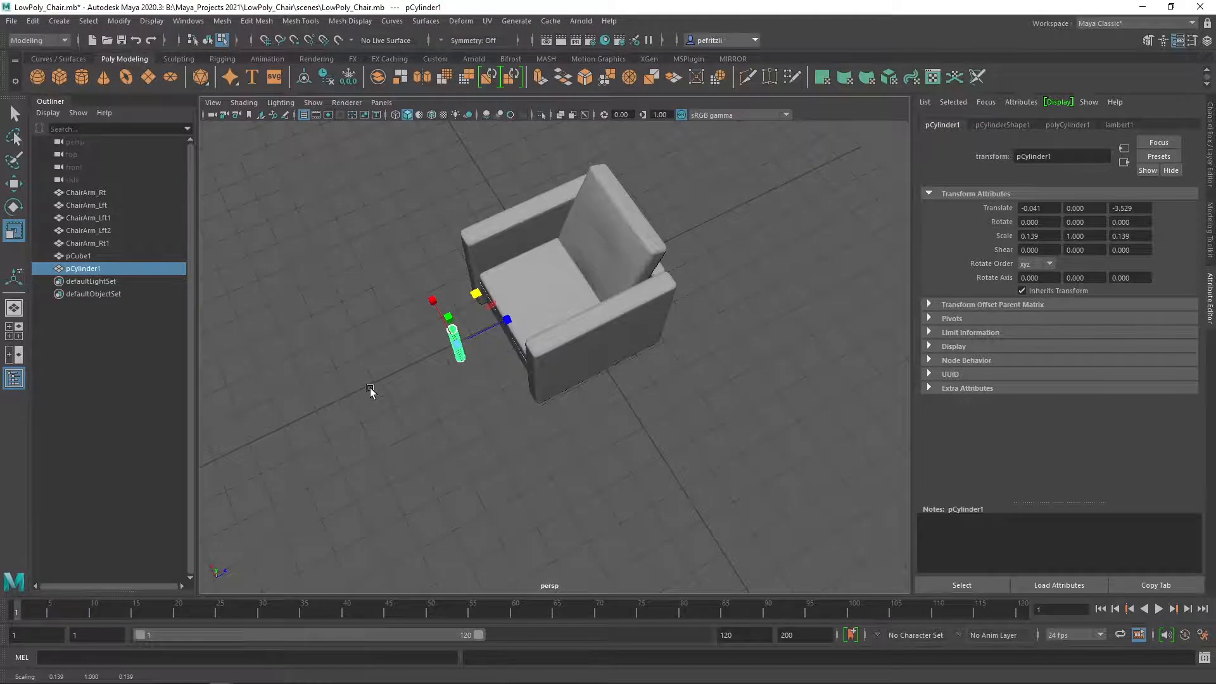
Step: Shorten the leg cylinder by scaling its height to 0.566
{"action": "left_click_drag", "start_coordinate": [370, 388], "coordinate": [480, 261], "text": "alt"}
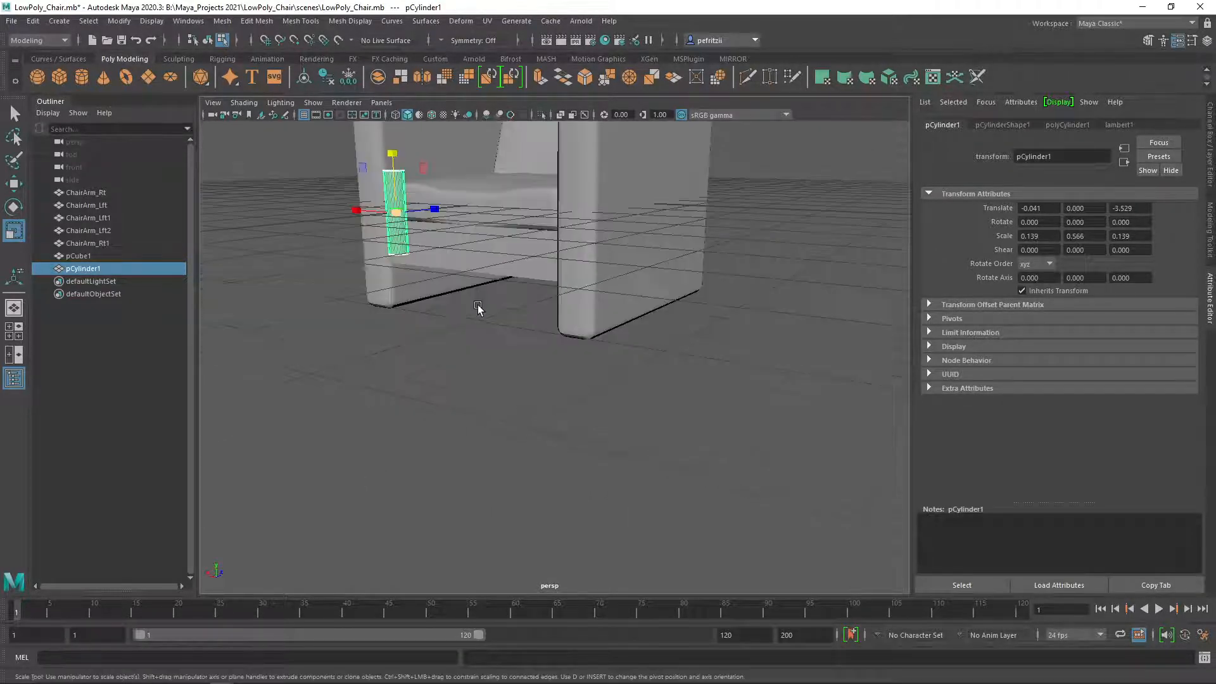
{"action": "scroll", "coordinate": [477, 304], "scroll_direction": "up", "scroll_amount": 2}
{"action": "scroll", "coordinate": [483, 326], "scroll_direction": "up", "scroll_amount": 3}
{"action": "left_click_drag", "start_coordinate": [465, 329], "coordinate": [592, 322], "text": "alt"}
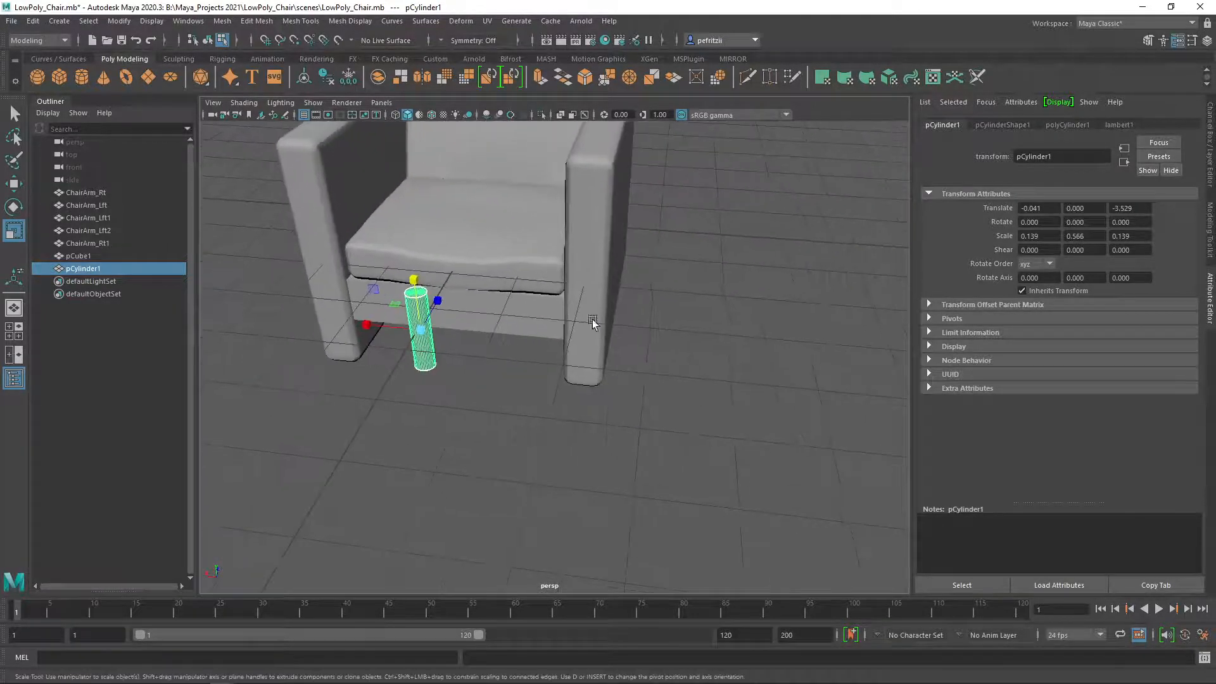
Step: Open the cylinder's construction attributes and examine its axis subdivisions on the mesh
{"action": "left_click", "coordinate": [1005, 125]}
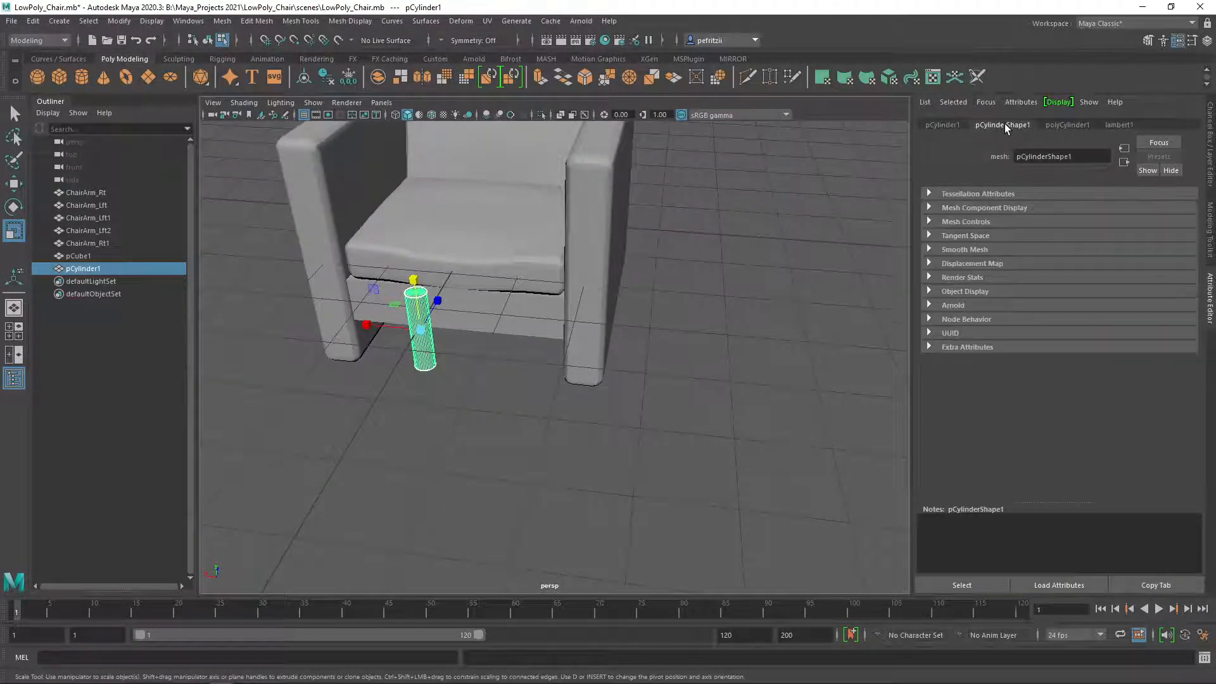
{"action": "left_click", "coordinate": [1069, 126]}
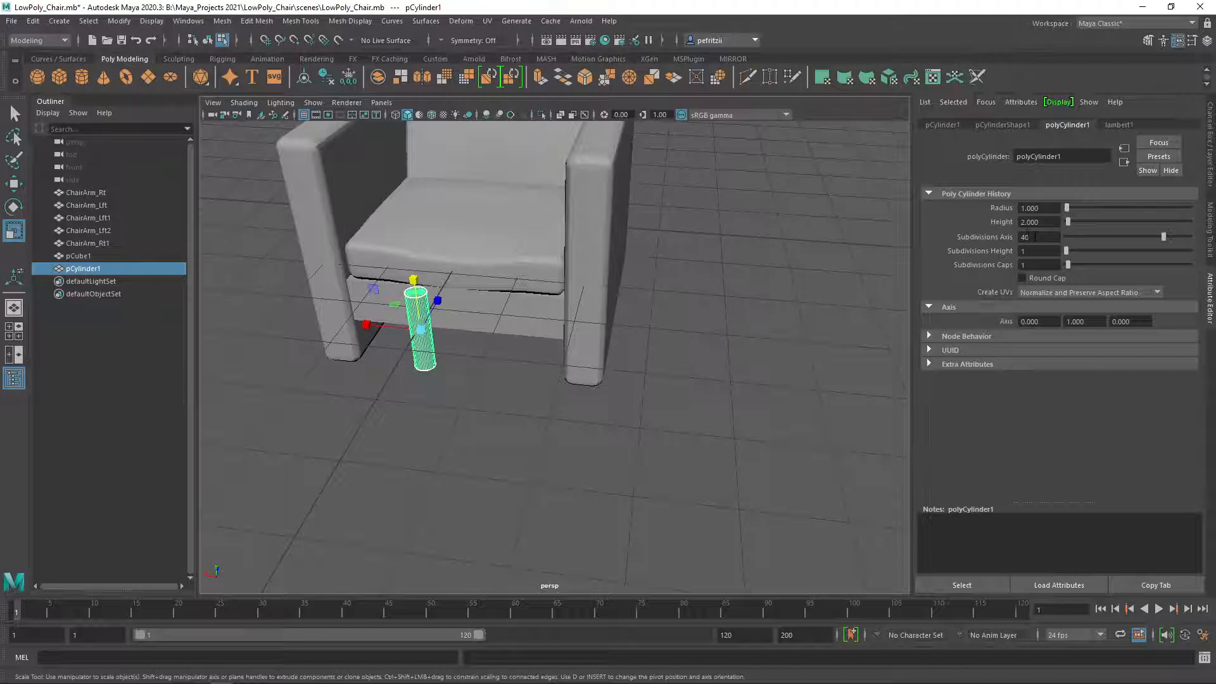
{"action": "scroll", "coordinate": [451, 314], "scroll_direction": "up", "scroll_amount": 5}
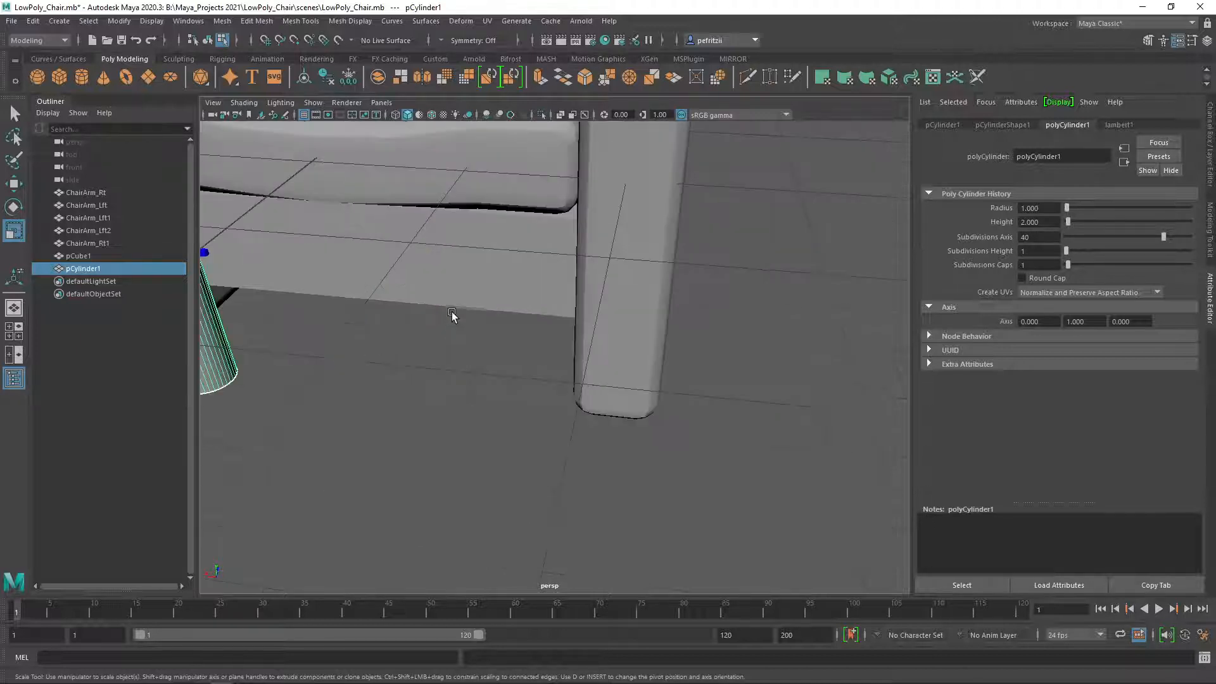
{"action": "middle_click_drag", "start_coordinate": [453, 314], "coordinate": [581, 312], "text": "alt"}
{"action": "scroll", "coordinate": [551, 307], "scroll_direction": "down", "scroll_amount": 3}
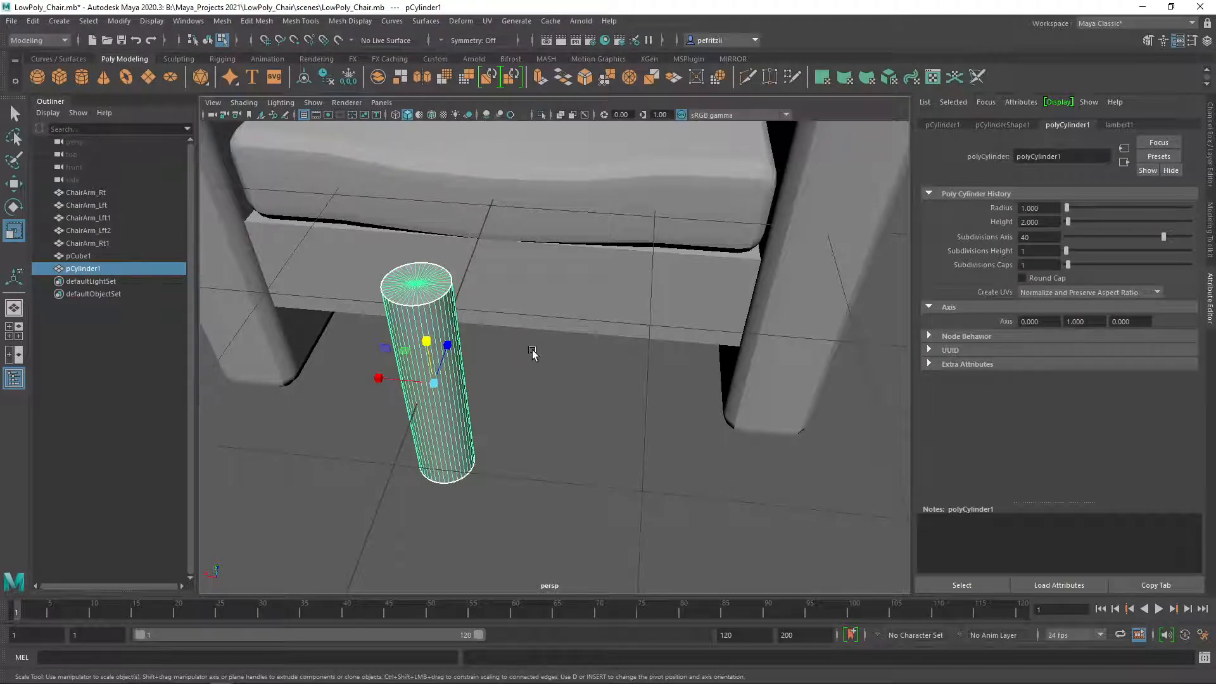
{"action": "left_click_drag", "start_coordinate": [528, 442], "coordinate": [462, 308], "text": "alt"}
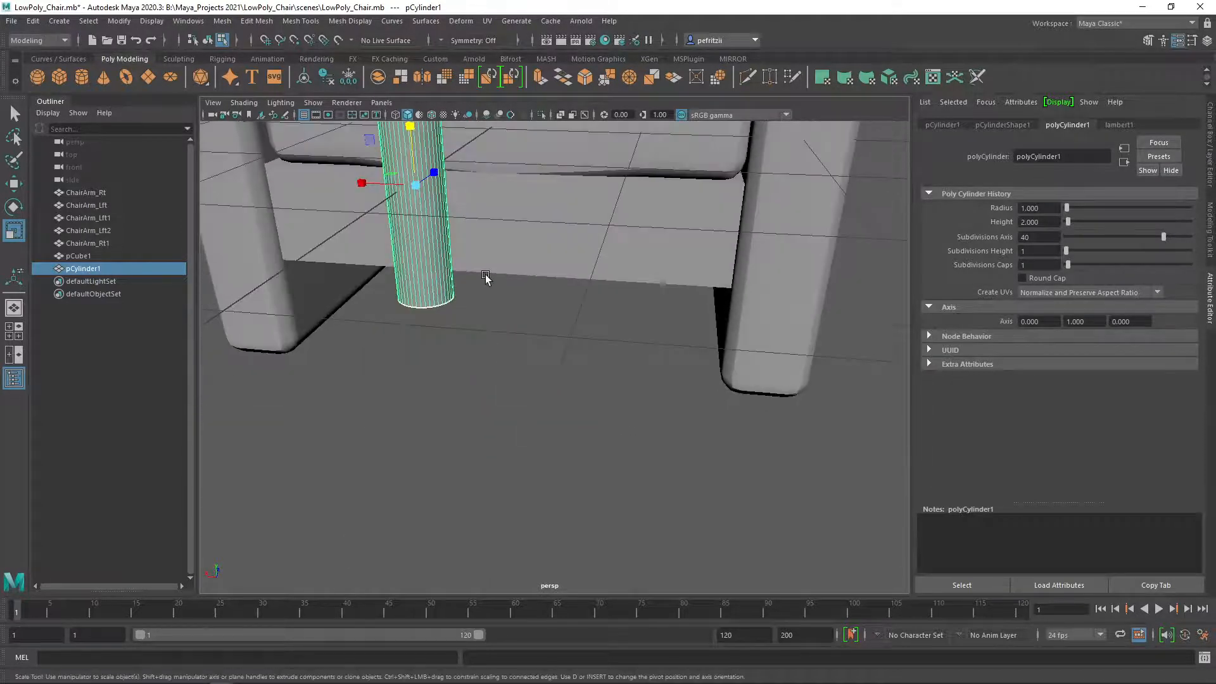
{"action": "left_click_drag", "start_coordinate": [500, 271], "coordinate": [370, 151], "text": "alt"}
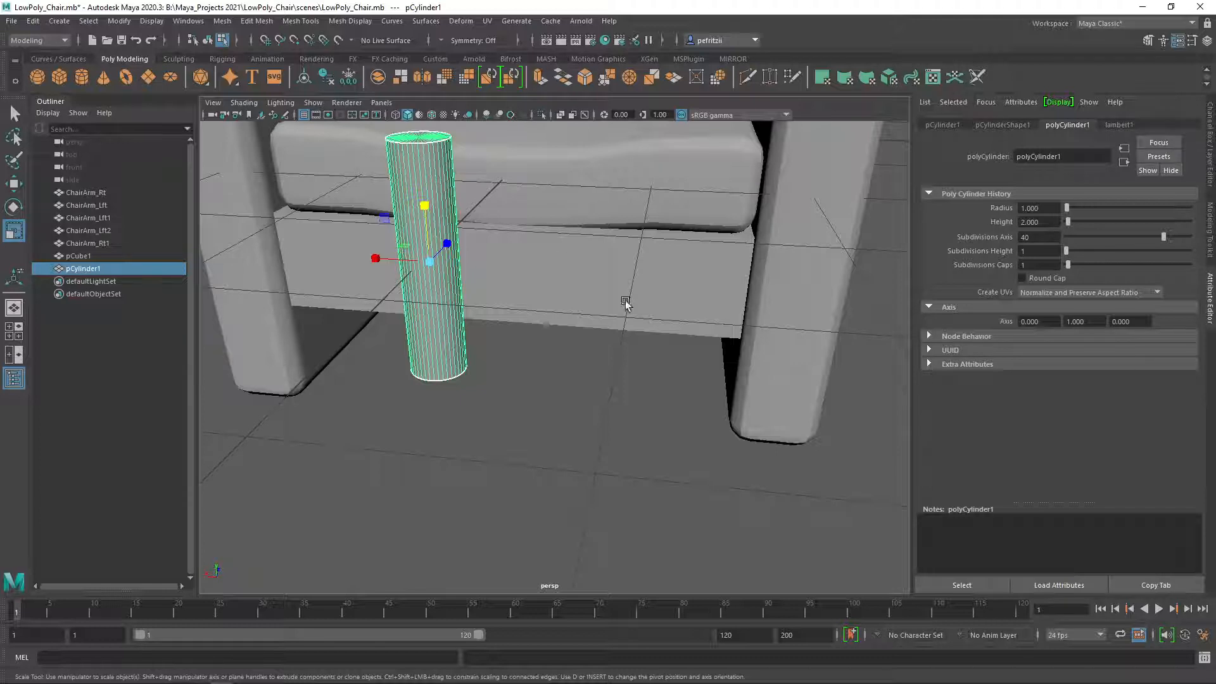
Step: Select the cylinder's bottom ring of vertices and scale it inward to taper the leg towards the floor
{"action": "left_click_drag", "start_coordinate": [611, 429], "coordinate": [463, 276], "text": "alt"}
{"action": "right_click_drag", "start_coordinate": [460, 269], "coordinate": [397, 280]}
{"action": "left_click_drag", "start_coordinate": [405, 283], "coordinate": [505, 396]}
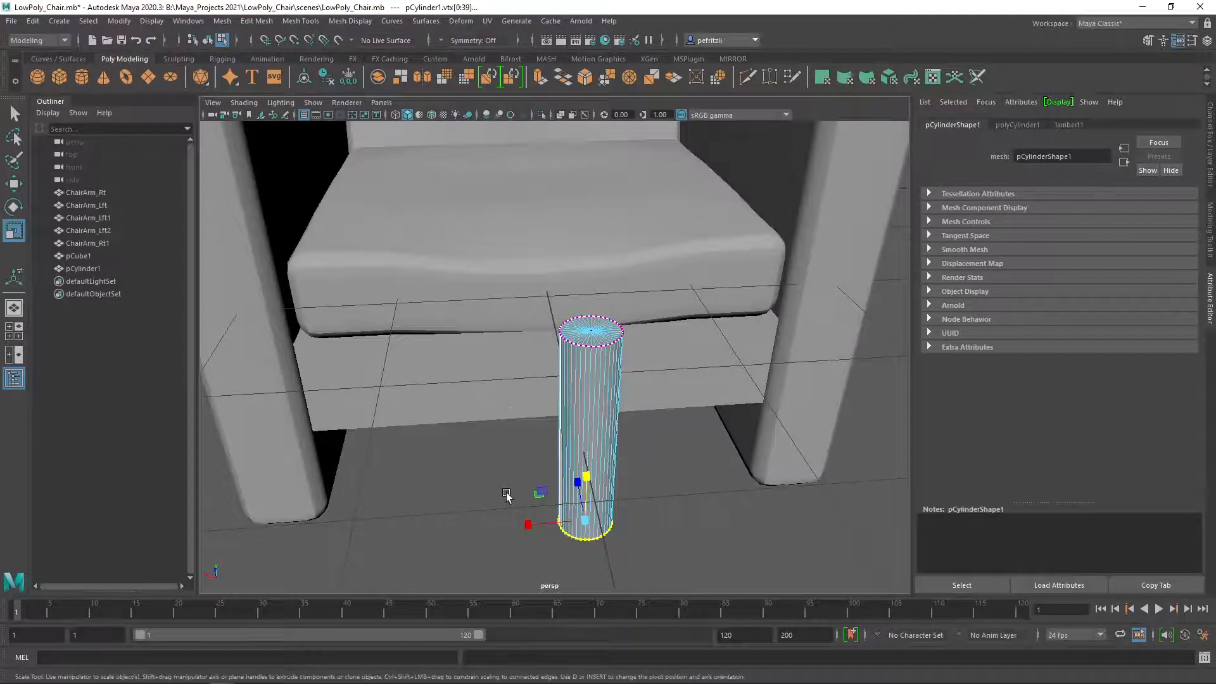
{"action": "left_click_drag", "start_coordinate": [507, 484], "coordinate": [505, 506], "text": "alt"}
{"action": "middle_click_drag", "start_coordinate": [504, 484], "coordinate": [526, 340], "text": "alt"}
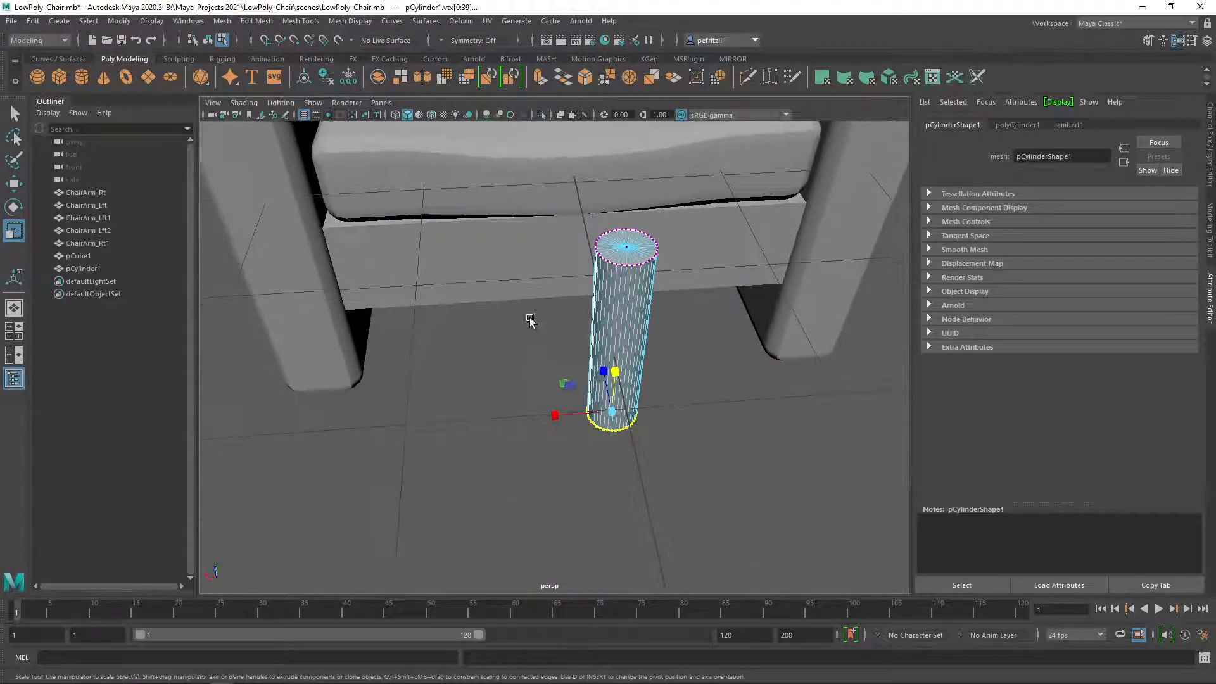
{"action": "left_click_drag", "start_coordinate": [531, 322], "coordinate": [519, 348], "text": "alt"}
{"action": "middle_click_drag", "start_coordinate": [518, 348], "coordinate": [553, 261], "text": "alt"}
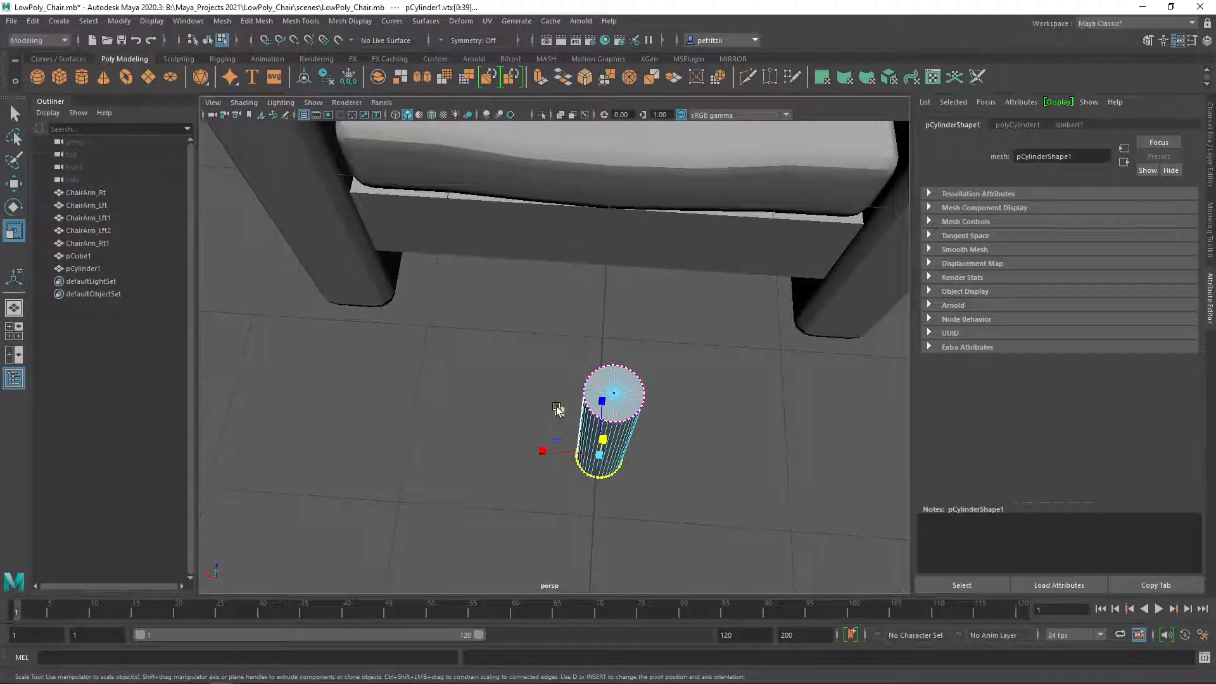
{"action": "left_click_drag", "start_coordinate": [560, 412], "coordinate": [543, 371]}
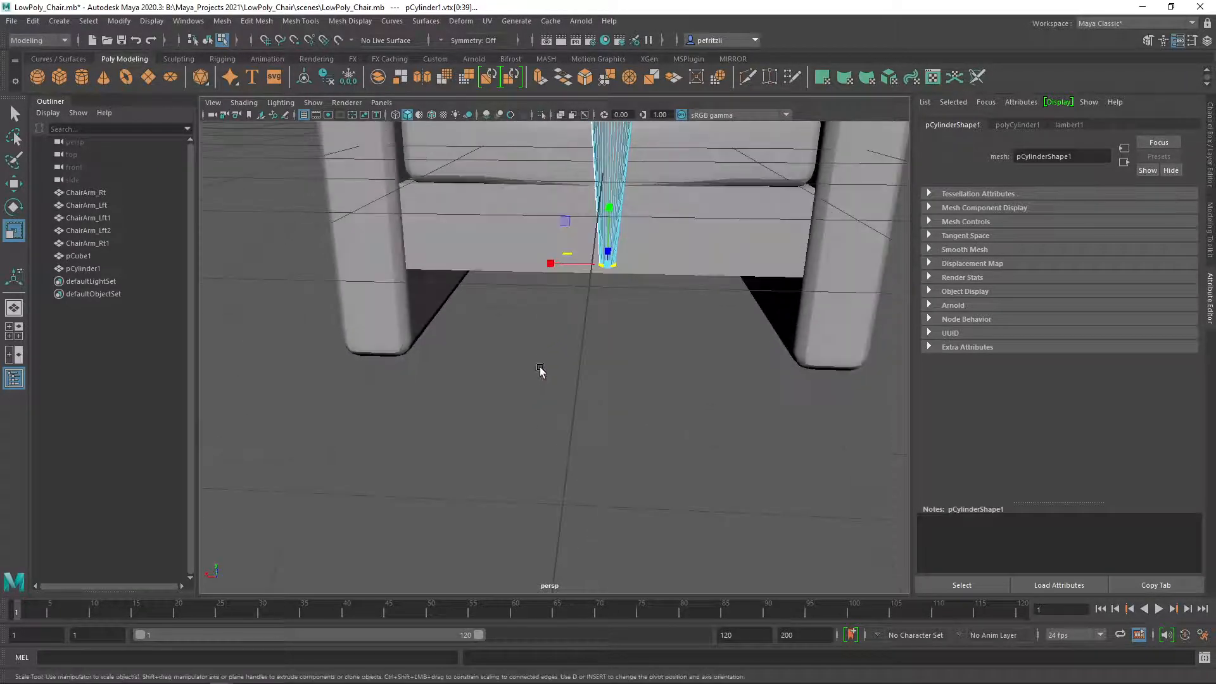
Step: Return to object mode and lower the tapered leg below the seat, shifting it sideways to line up with one armrest
{"action": "key", "text": "w"}
{"action": "scroll", "coordinate": [597, 335], "scroll_direction": "down", "scroll_amount": 5}
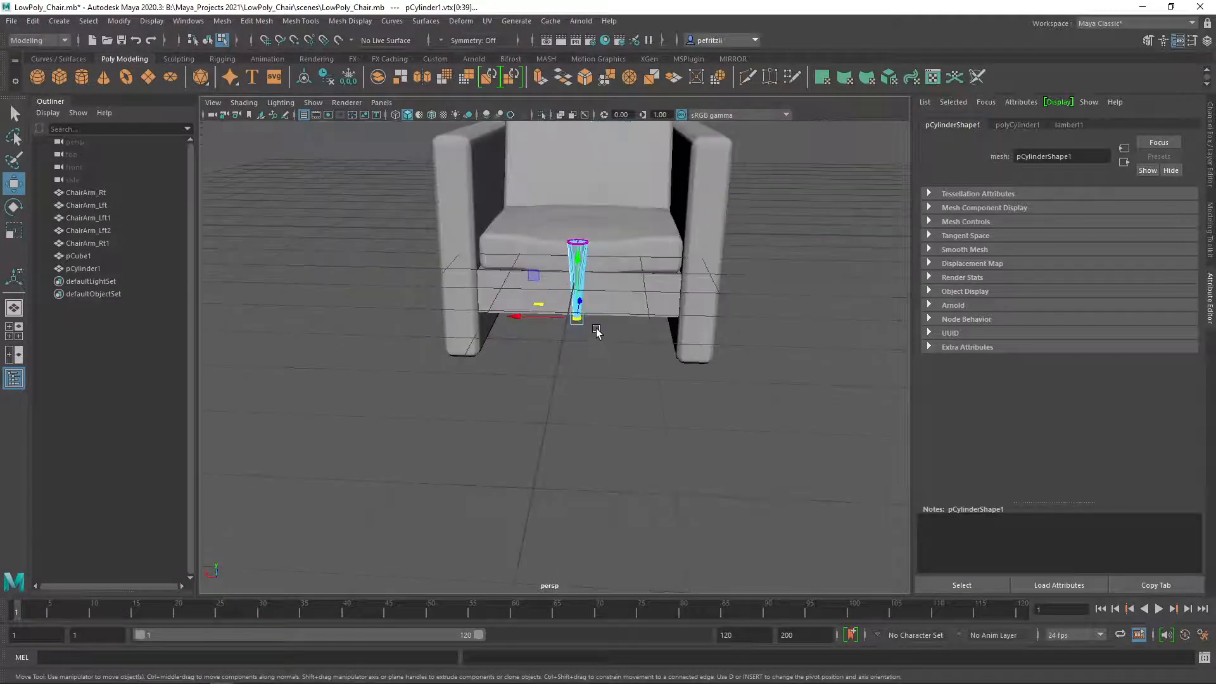
{"action": "right_click_drag", "start_coordinate": [584, 253], "coordinate": [631, 236]}
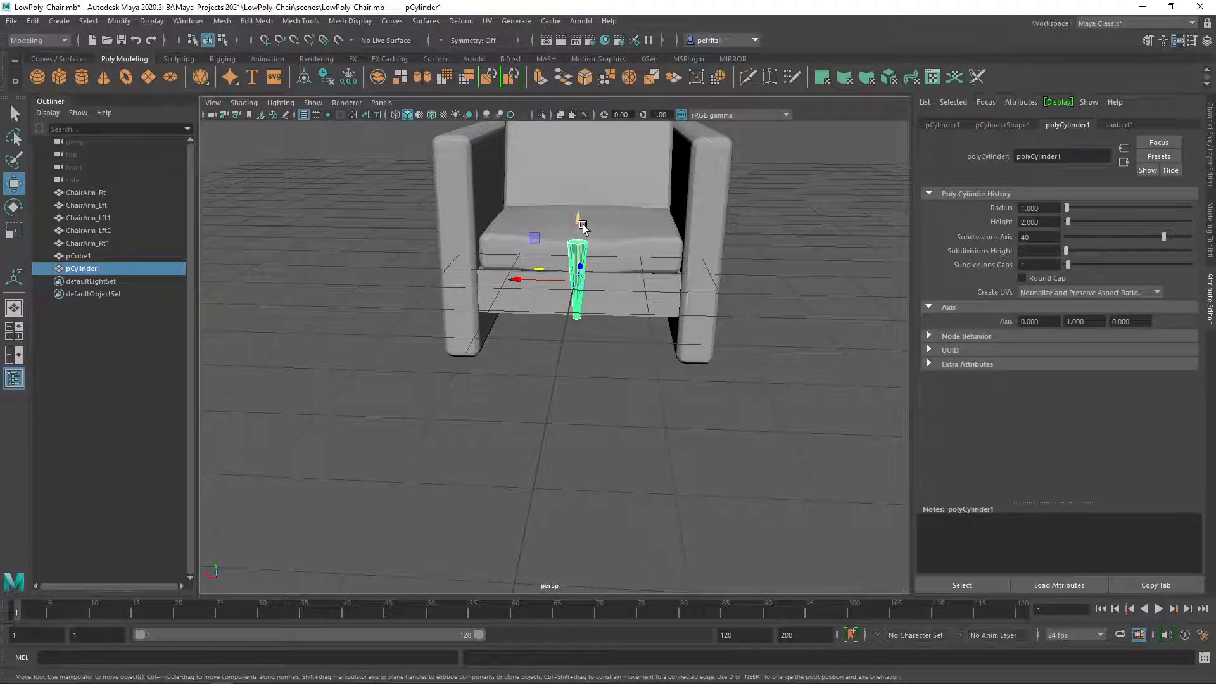
{"action": "left_click_drag", "start_coordinate": [584, 223], "coordinate": [584, 303]}
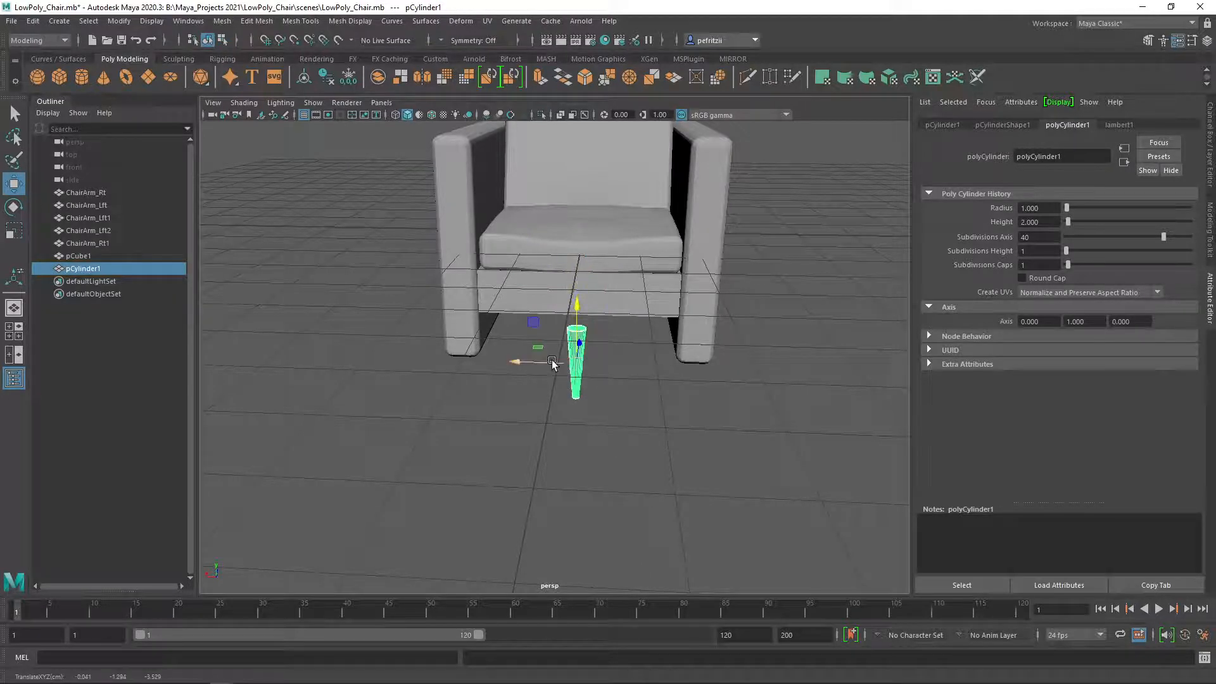
{"action": "left_click_drag", "start_coordinate": [554, 361], "coordinate": [446, 358]}
Step: Move the leg back beneath the armrest's front end and adjust its height until its top meets the underside
{"action": "left_click_drag", "start_coordinate": [370, 412], "coordinate": [540, 414], "text": "alt"}
{"action": "left_click_drag", "start_coordinate": [603, 334], "coordinate": [478, 354]}
{"action": "left_click_drag", "start_coordinate": [486, 311], "coordinate": [479, 307]}
{"action": "left_click_drag", "start_coordinate": [507, 250], "coordinate": [511, 303]}
{"action": "left_click_drag", "start_coordinate": [440, 413], "coordinate": [592, 377], "text": "alt"}
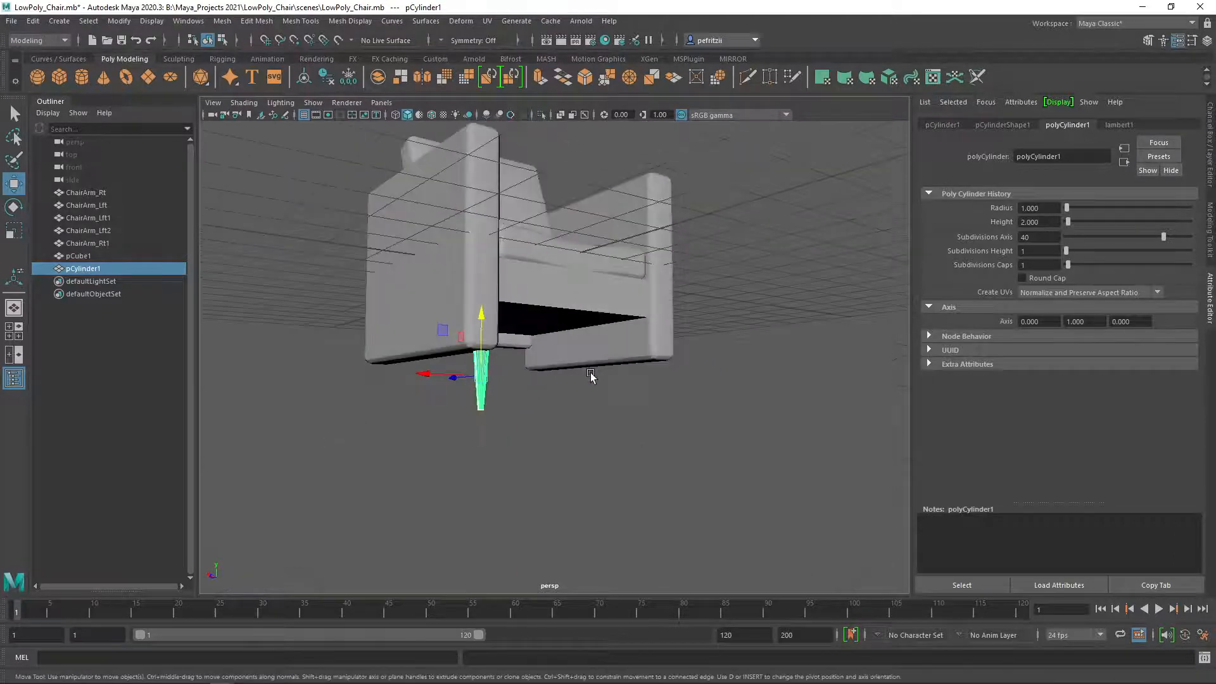
{"action": "left_click_drag", "start_coordinate": [480, 316], "coordinate": [479, 320]}
{"action": "left_click_drag", "start_coordinate": [535, 397], "coordinate": [420, 388], "text": "alt"}
{"action": "left_click_drag", "start_coordinate": [578, 412], "coordinate": [545, 411], "text": "alt"}
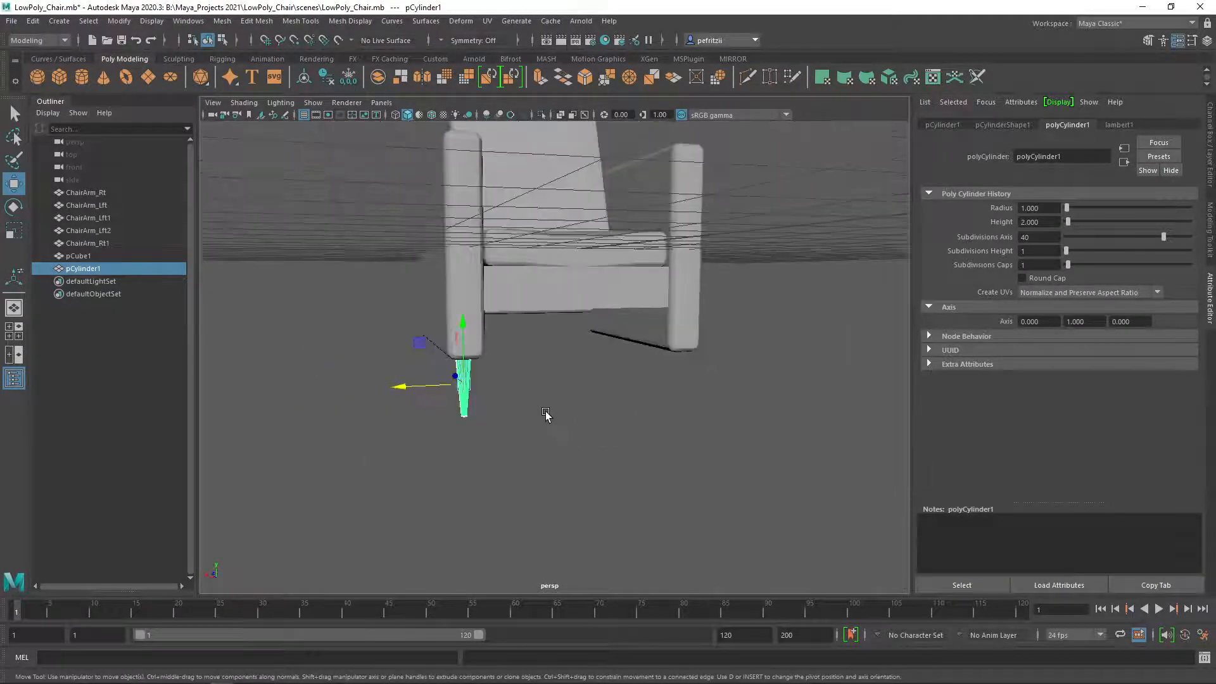
{"action": "scroll", "coordinate": [577, 370], "scroll_direction": "down", "scroll_amount": 5}
{"action": "mouse_move", "coordinate": [413, 360]}
{"action": "left_mouse_down", "text": "alt"}
{"action": "mouse_move", "coordinate": [396, 373]}
{"action": "mouse_move", "coordinate": [394, 353]}
{"action": "left_mouse_up", "text": "alt"}
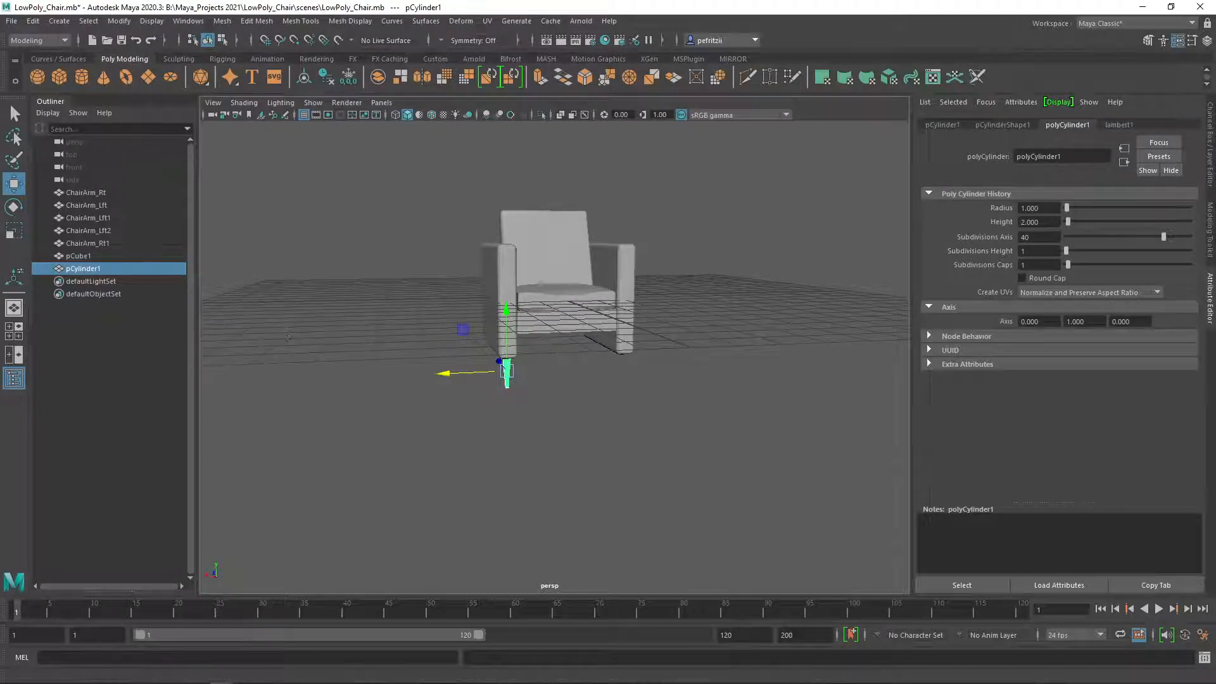
Step: Delete the leg's construction history and freeze its transformations after checking its shells in the UV Editor
{"action": "left_click_drag", "start_coordinate": [0, 325], "coordinate": [452, 208]}
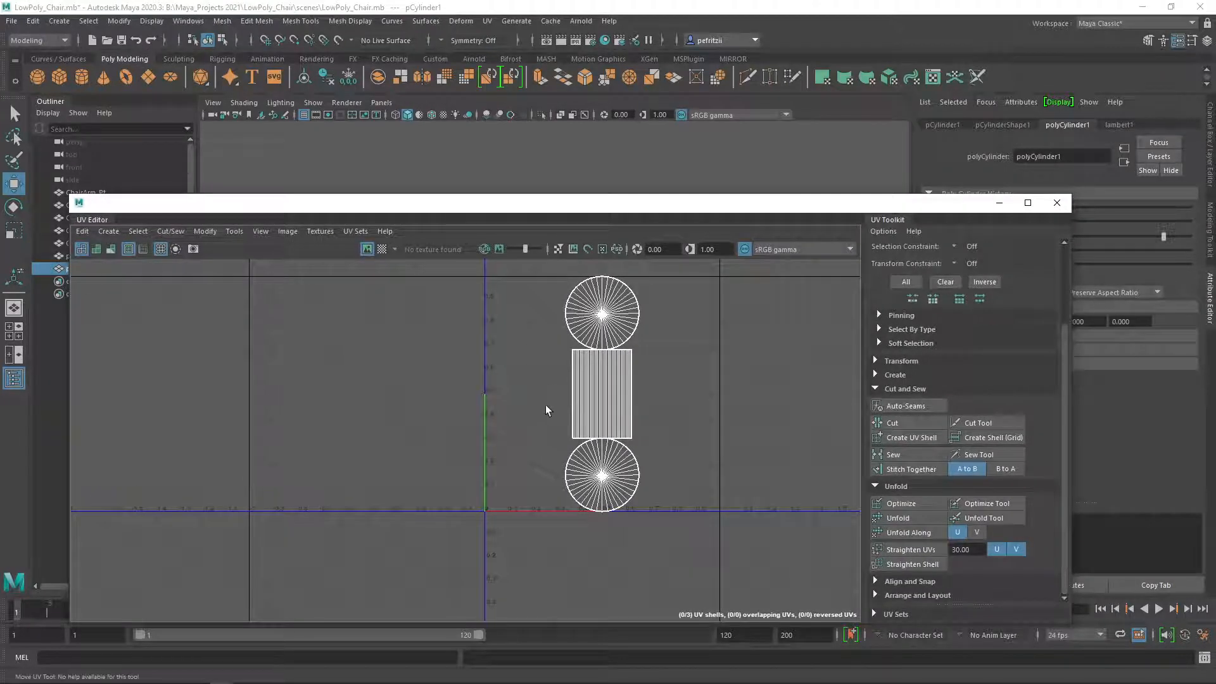
{"action": "left_click_drag", "start_coordinate": [640, 204], "coordinate": [0, 316]}
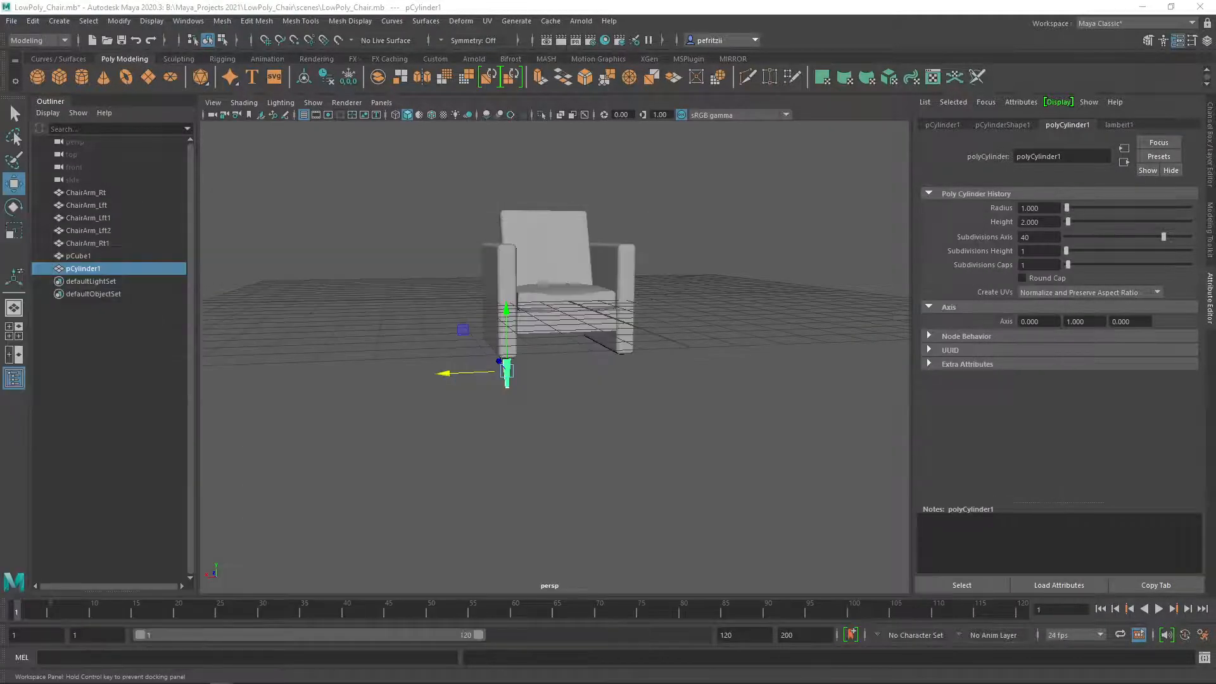
{"action": "left_click", "coordinate": [33, 21]}
{"action": "mouse_move", "coordinate": [111, 171]}
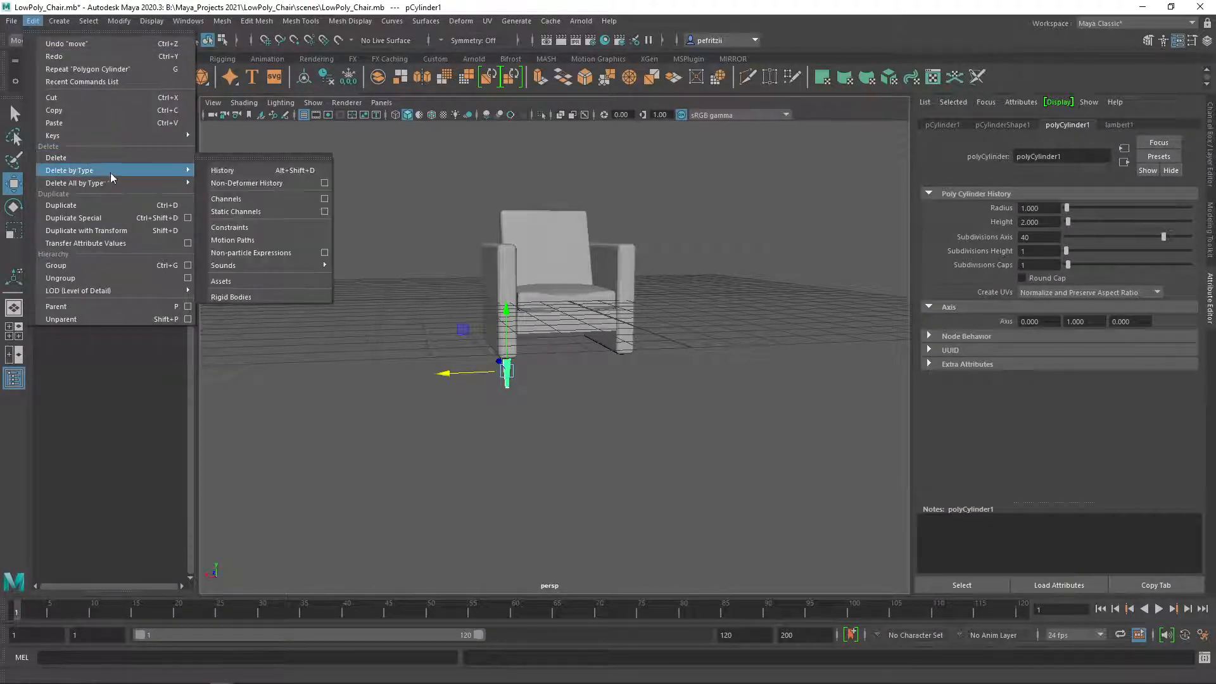
{"action": "left_click", "coordinate": [222, 170]}
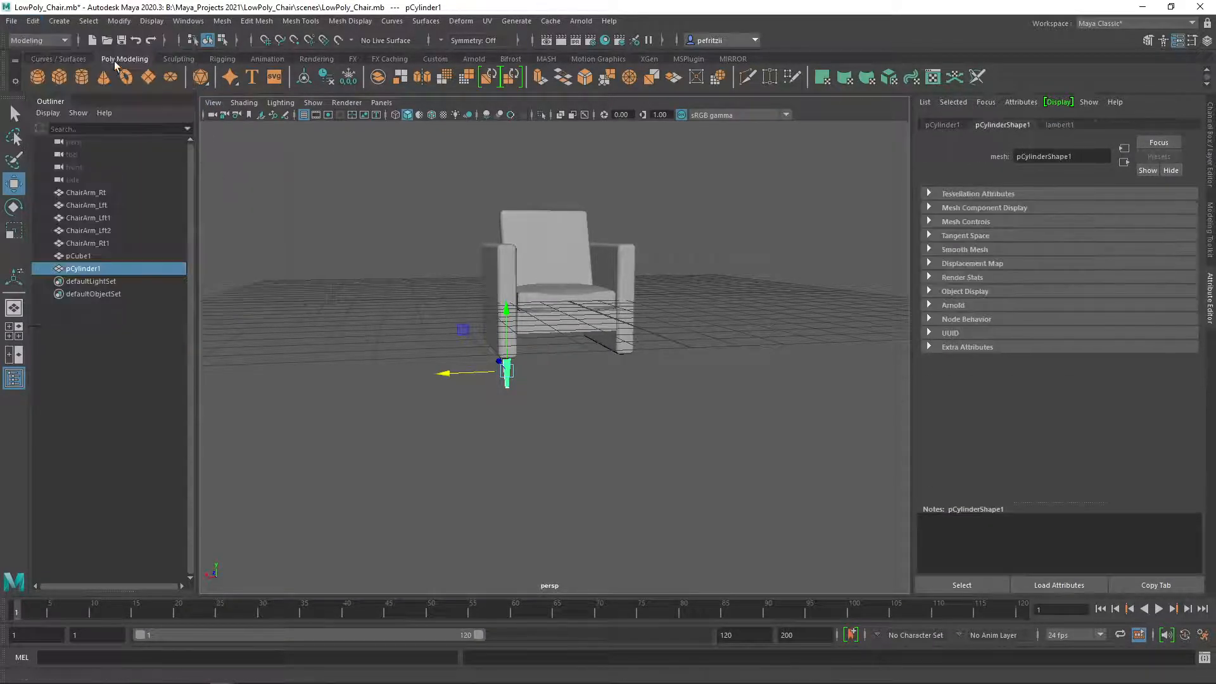
{"action": "left_click", "coordinate": [119, 21]}
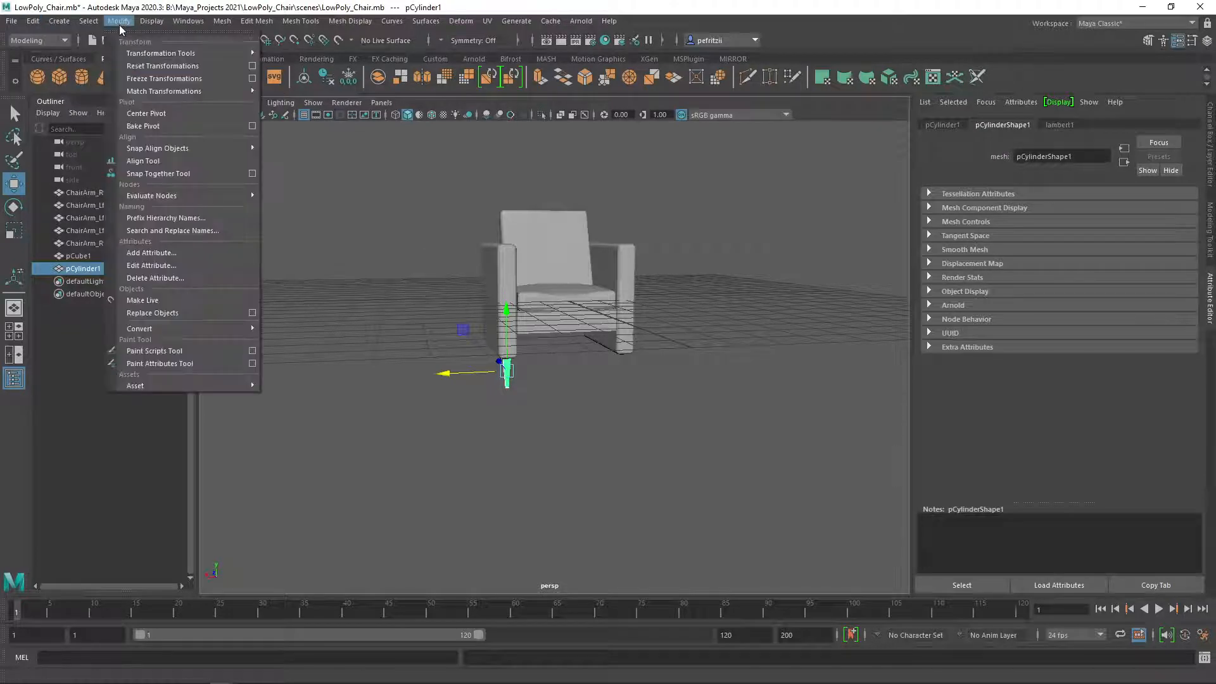
{"action": "left_click", "coordinate": [143, 77]}
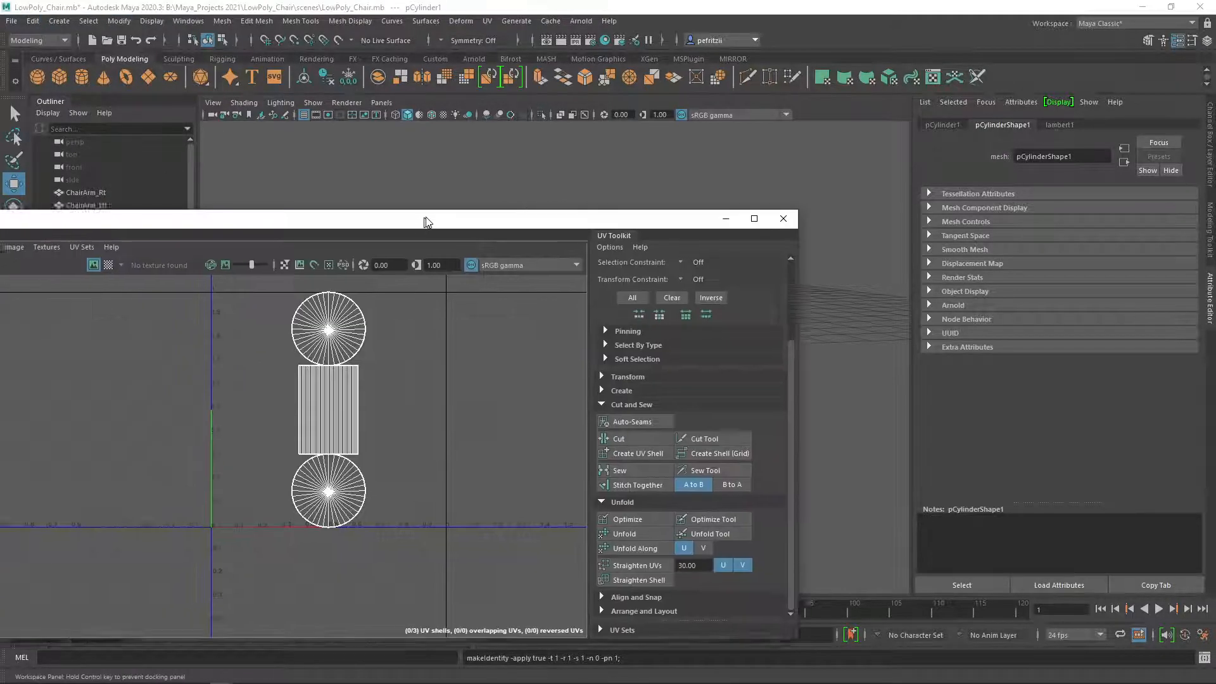
Step: Select all of the leg's faces in the UV Editor and apply an automatic UV projection to them
{"action": "left_click_drag", "start_coordinate": [426, 222], "coordinate": [468, 194]}
{"action": "right_click_drag", "start_coordinate": [266, 305], "coordinate": [219, 290]}
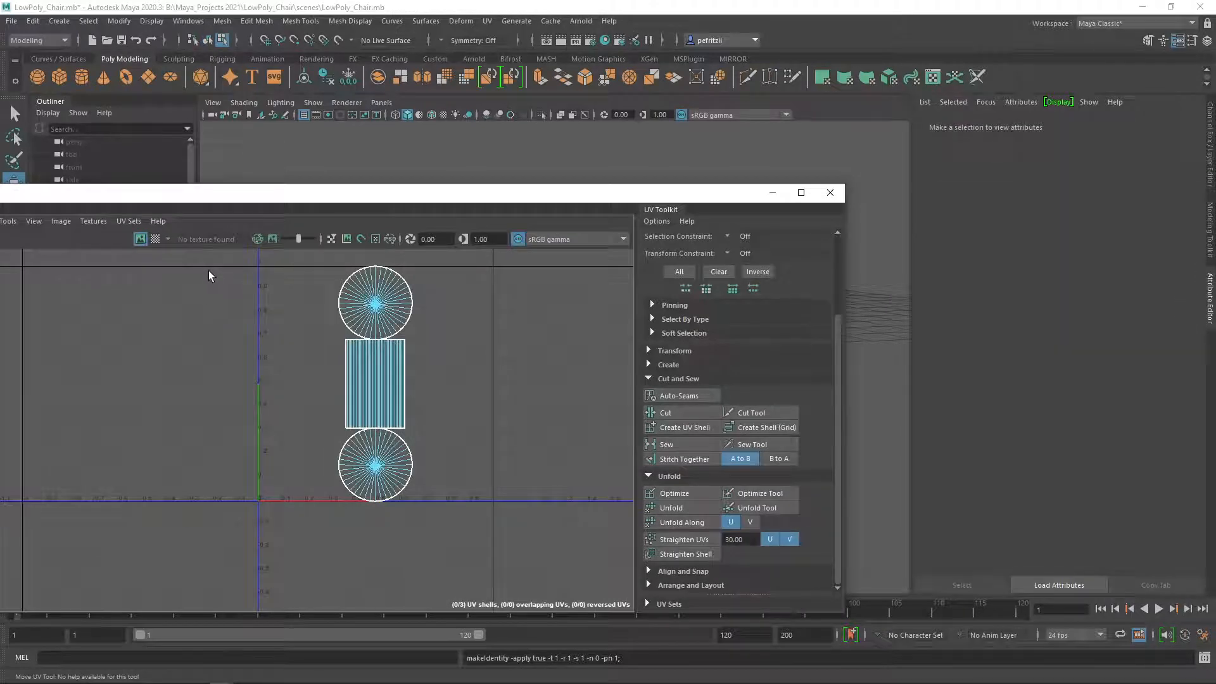
{"action": "left_click_drag", "start_coordinate": [208, 271], "coordinate": [515, 575]}
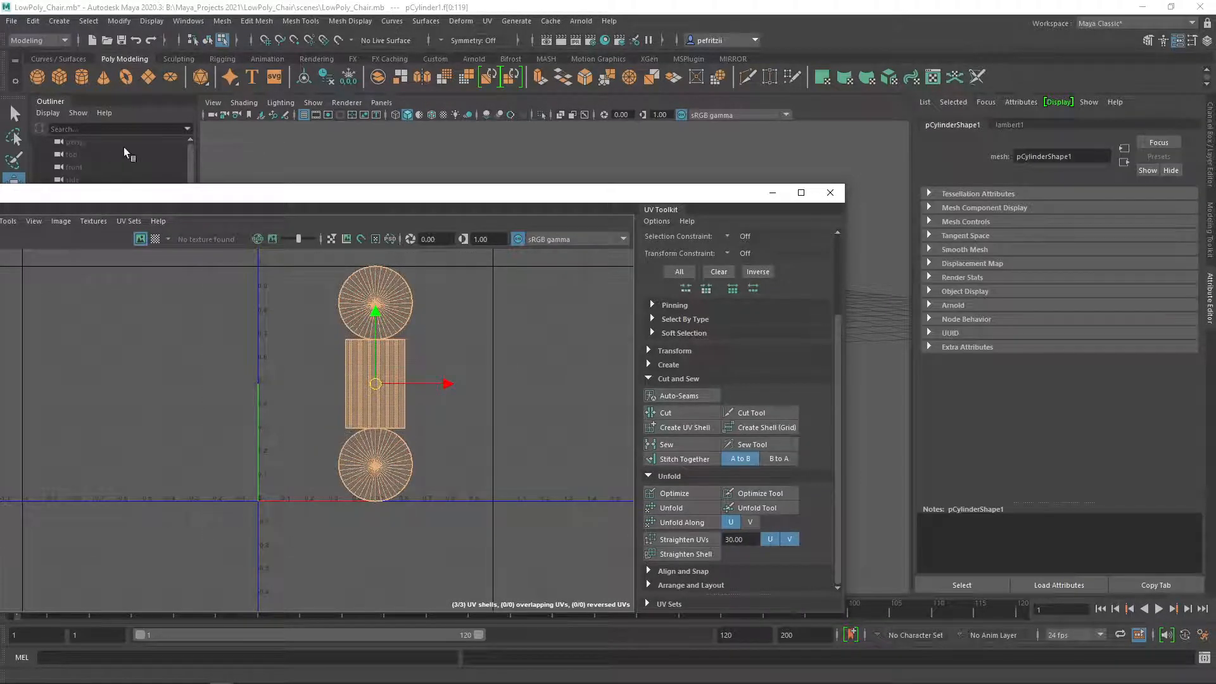
{"action": "left_click_drag", "start_coordinate": [141, 198], "coordinate": [342, 140]}
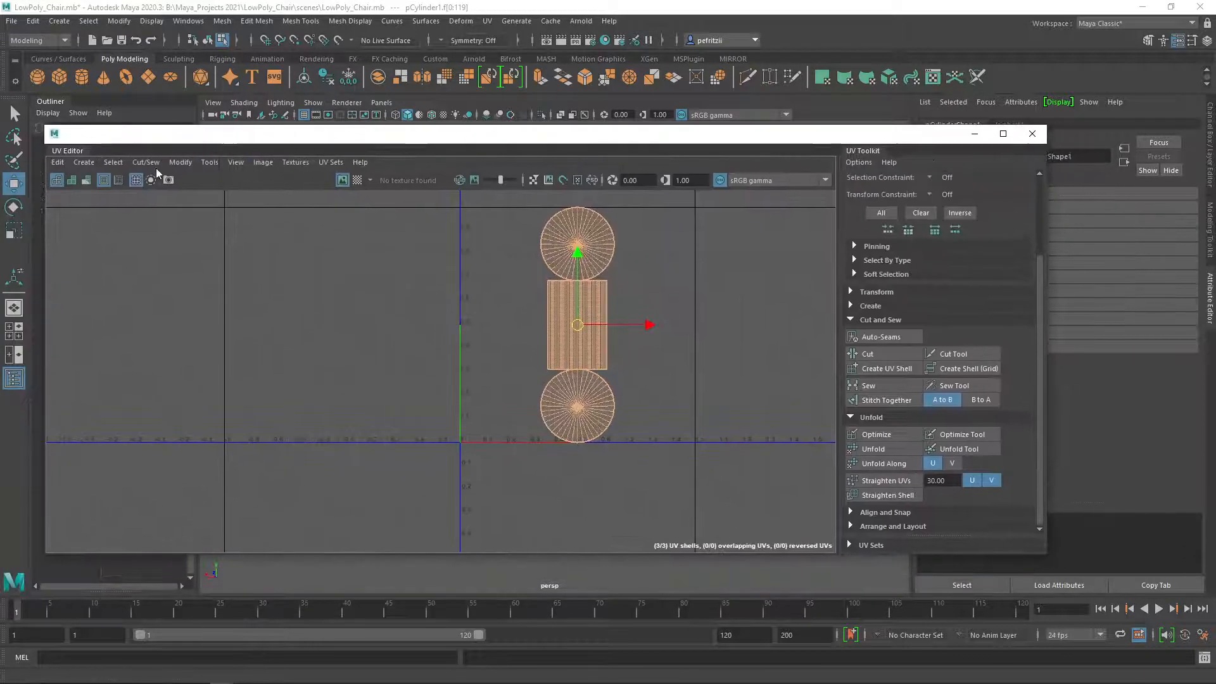
{"action": "left_click", "coordinate": [84, 162]}
{"action": "left_click", "coordinate": [109, 210]}
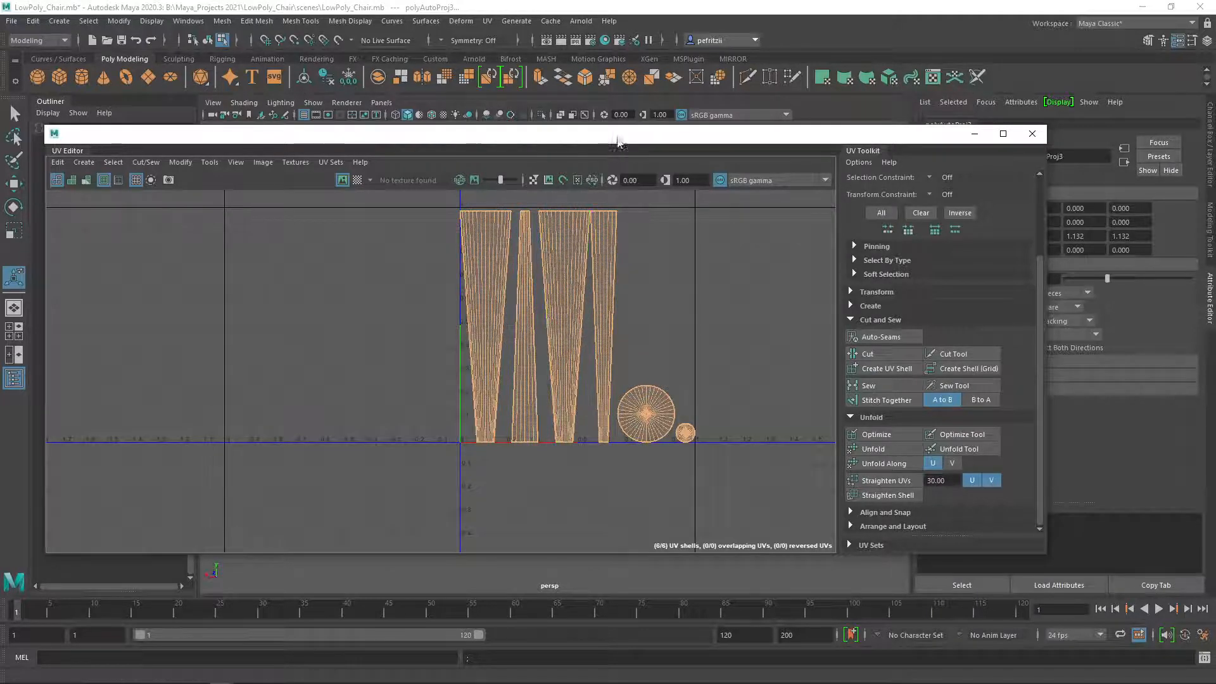
Step: Examine the tapered leg from several angles in the viewport and compare it with its projected UV shells
{"action": "left_click_drag", "start_coordinate": [598, 140], "coordinate": [0, 183]}
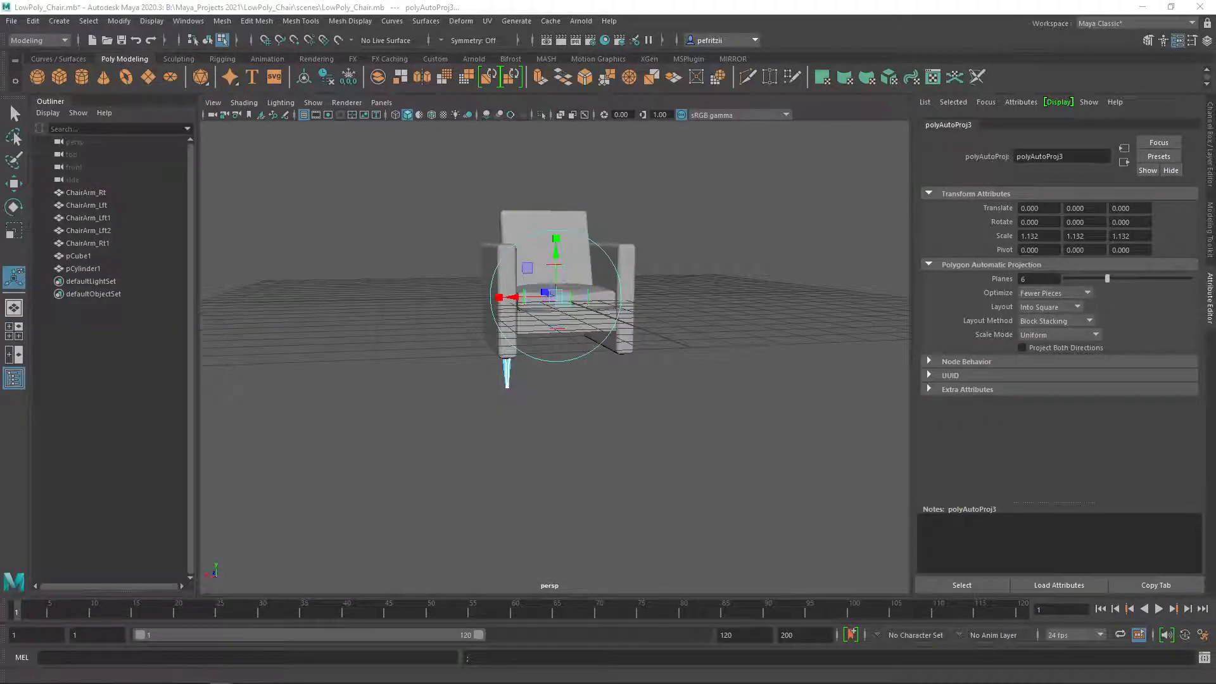
{"action": "scroll", "coordinate": [376, 350], "scroll_direction": "up", "scroll_amount": 5}
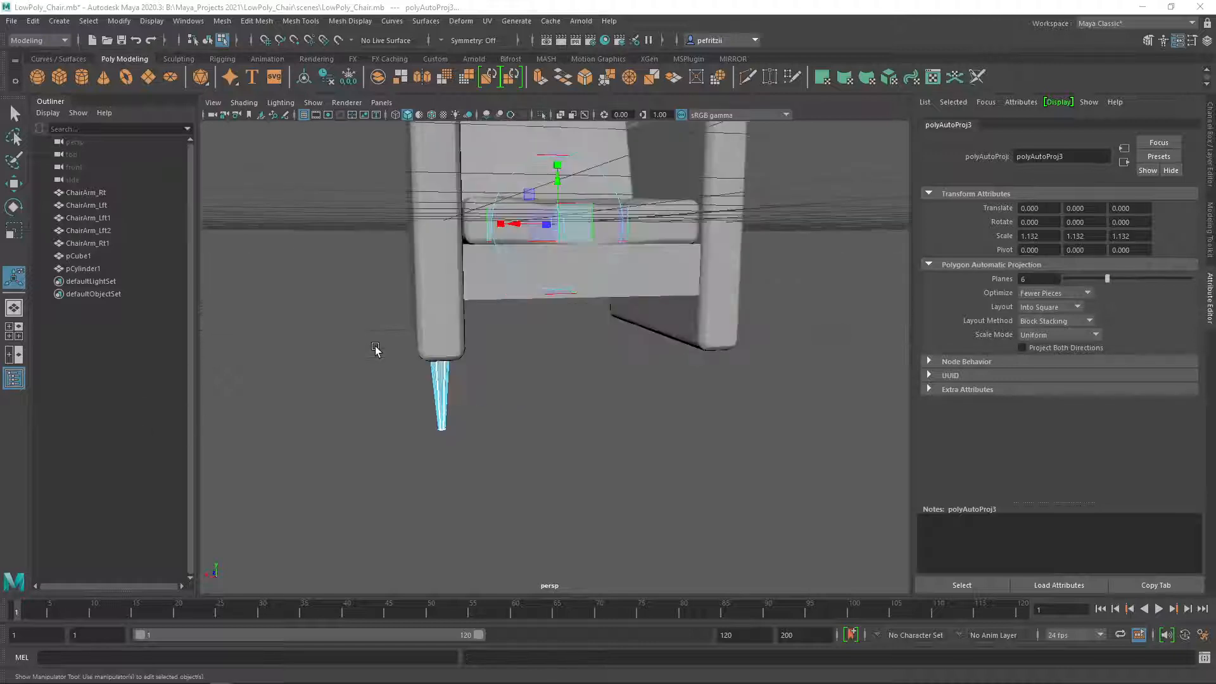
{"action": "left_click_drag", "start_coordinate": [350, 345], "coordinate": [304, 346], "text": "alt"}
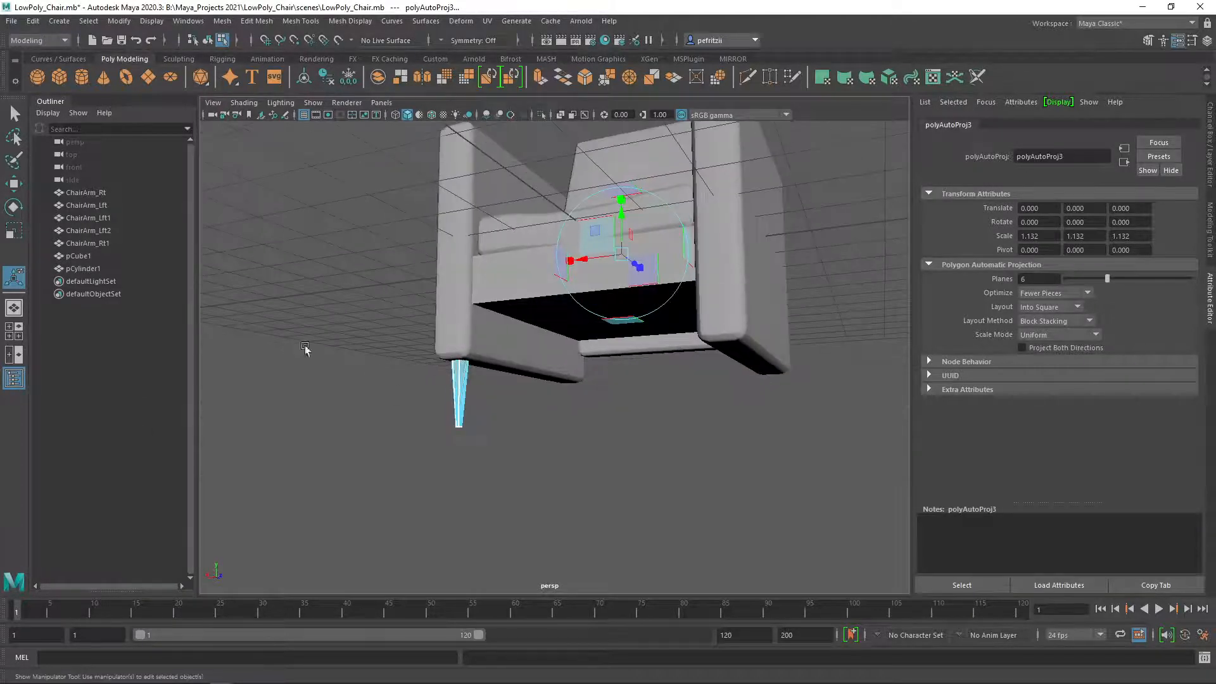
{"action": "mouse_move", "coordinate": [531, 430]}
{"action": "left_mouse_down", "text": "alt"}
{"action": "mouse_move", "coordinate": [548, 430]}
{"action": "mouse_move", "coordinate": [513, 443]}
{"action": "left_mouse_up", "text": "alt"}
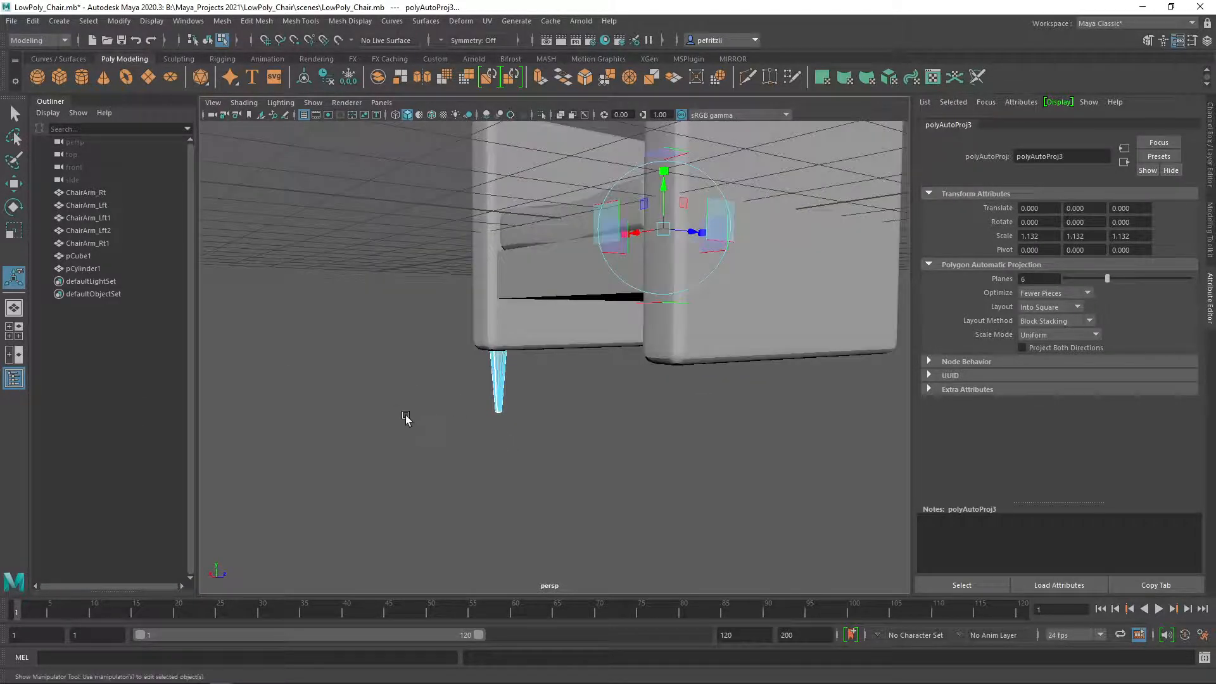
{"action": "left_click_drag", "start_coordinate": [406, 418], "coordinate": [570, 427], "text": "alt"}
{"action": "scroll", "coordinate": [551, 435], "scroll_direction": "up", "scroll_amount": 3}
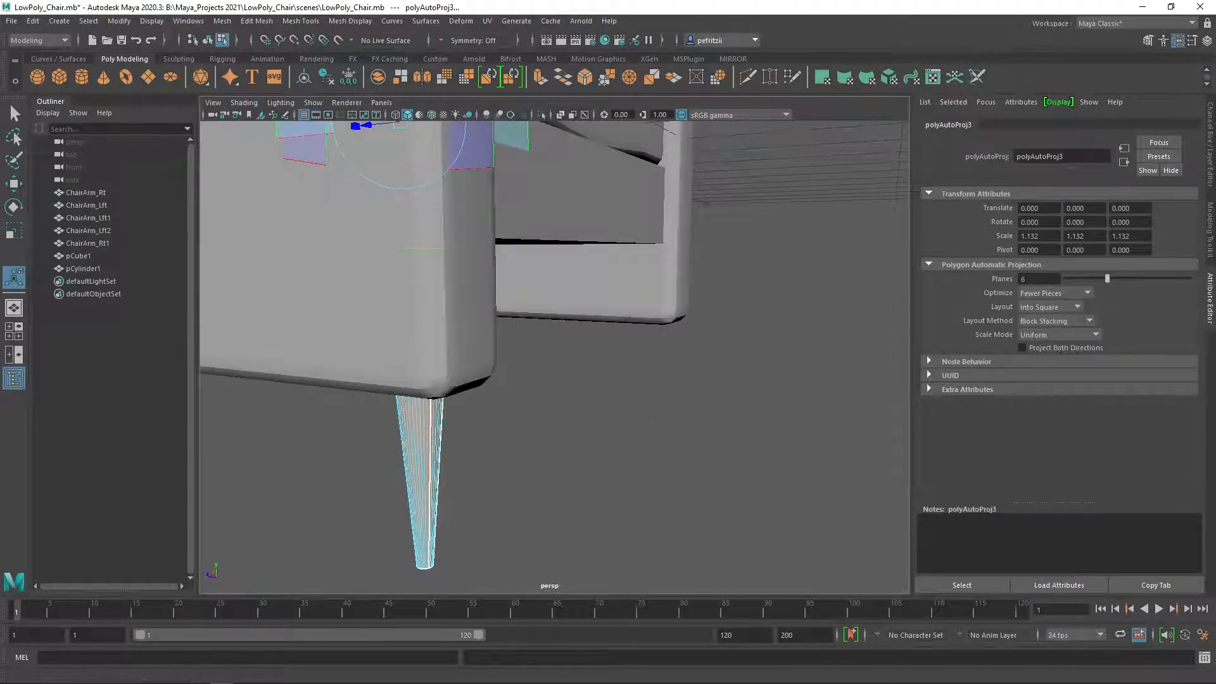
{"action": "left_click_drag", "start_coordinate": [0, 160], "coordinate": [540, 157]}
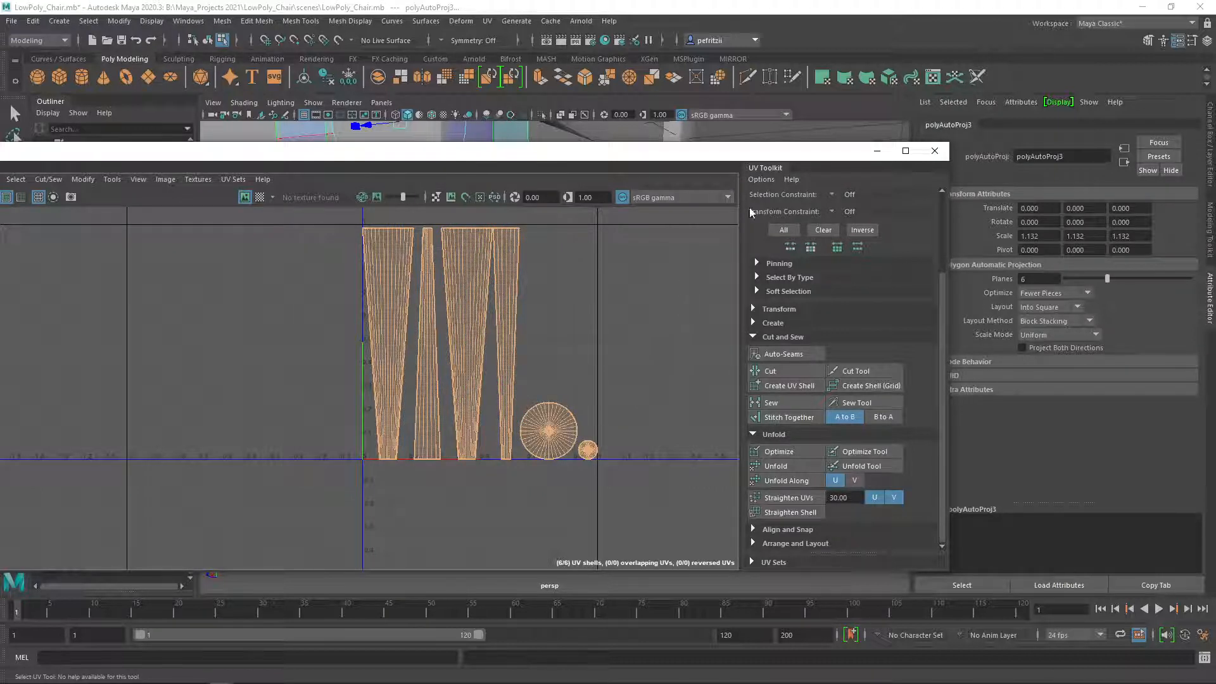
{"action": "left_click_drag", "start_coordinate": [749, 156], "coordinate": [0, 228]}
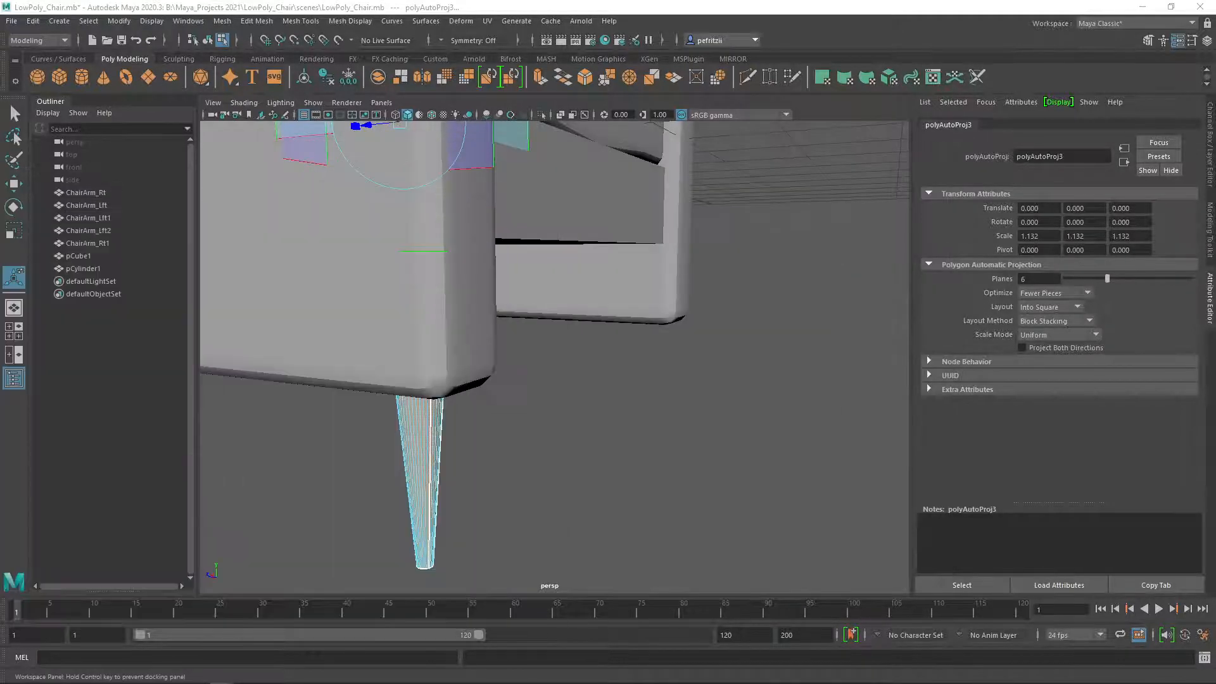
Step: Return to object mode, duplicate the leg and move the copy beneath the back end of the same armrest
{"action": "scroll", "coordinate": [326, 272], "scroll_direction": "down", "scroll_amount": 10}
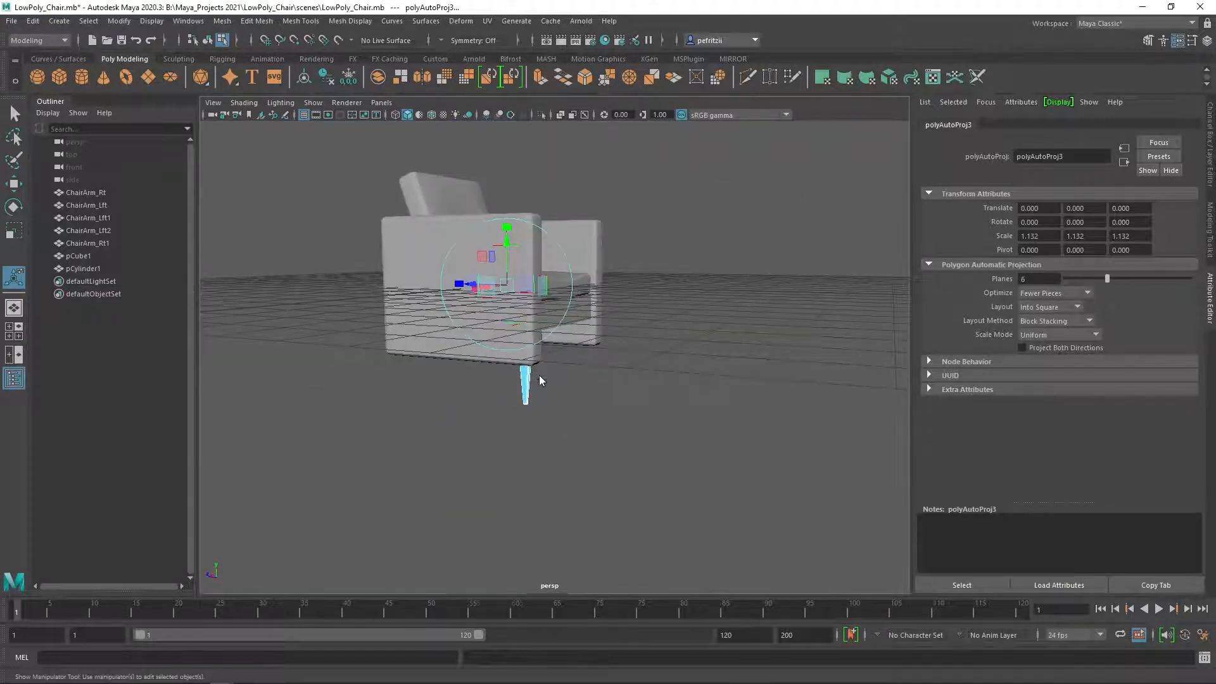
{"action": "right_click_drag", "start_coordinate": [539, 380], "coordinate": [597, 305]}
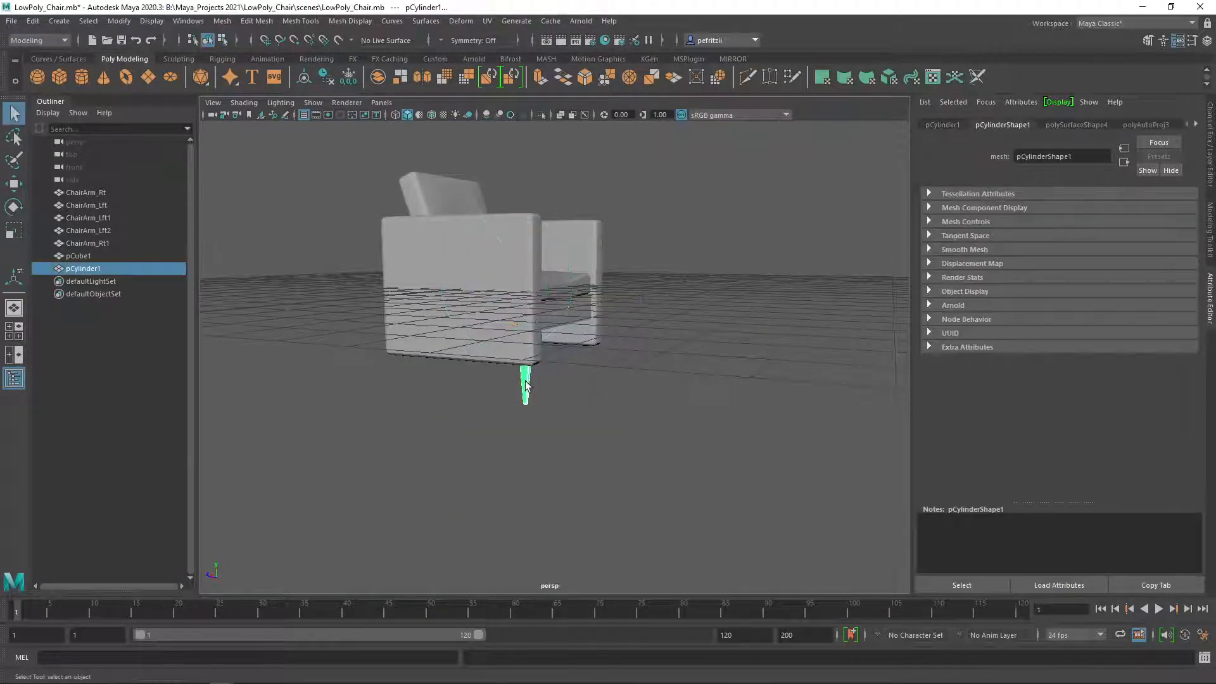
{"action": "key", "text": "ctrl+d"}
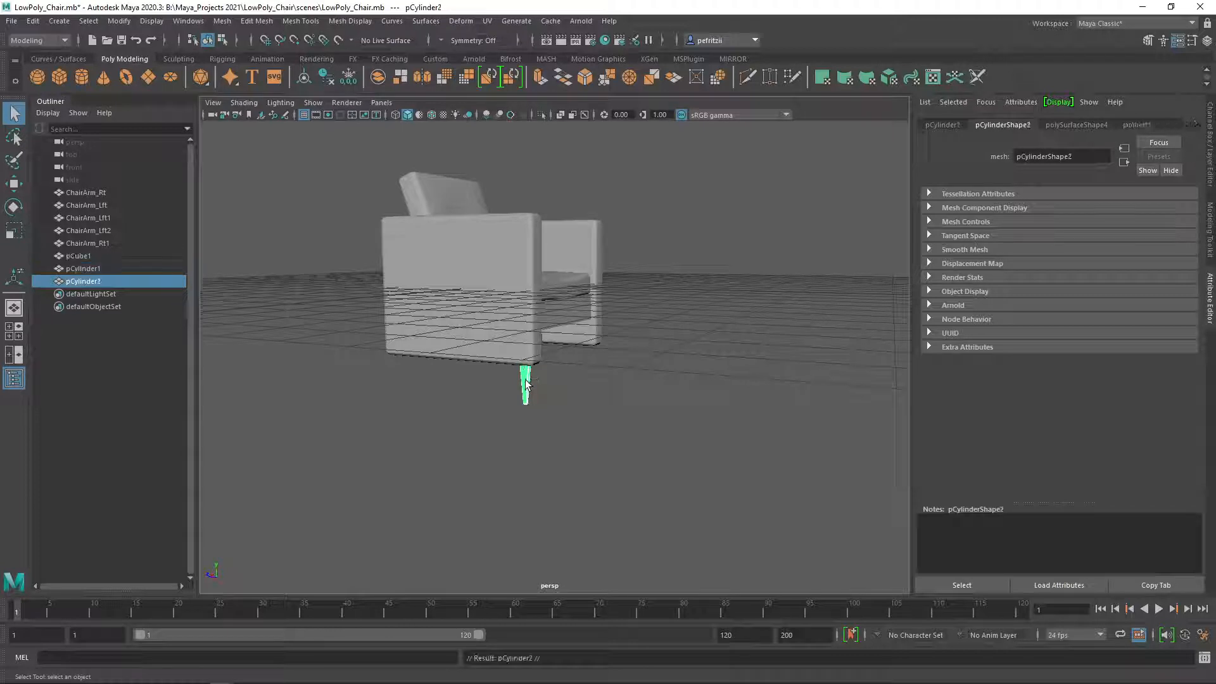
{"action": "key", "text": "w"}
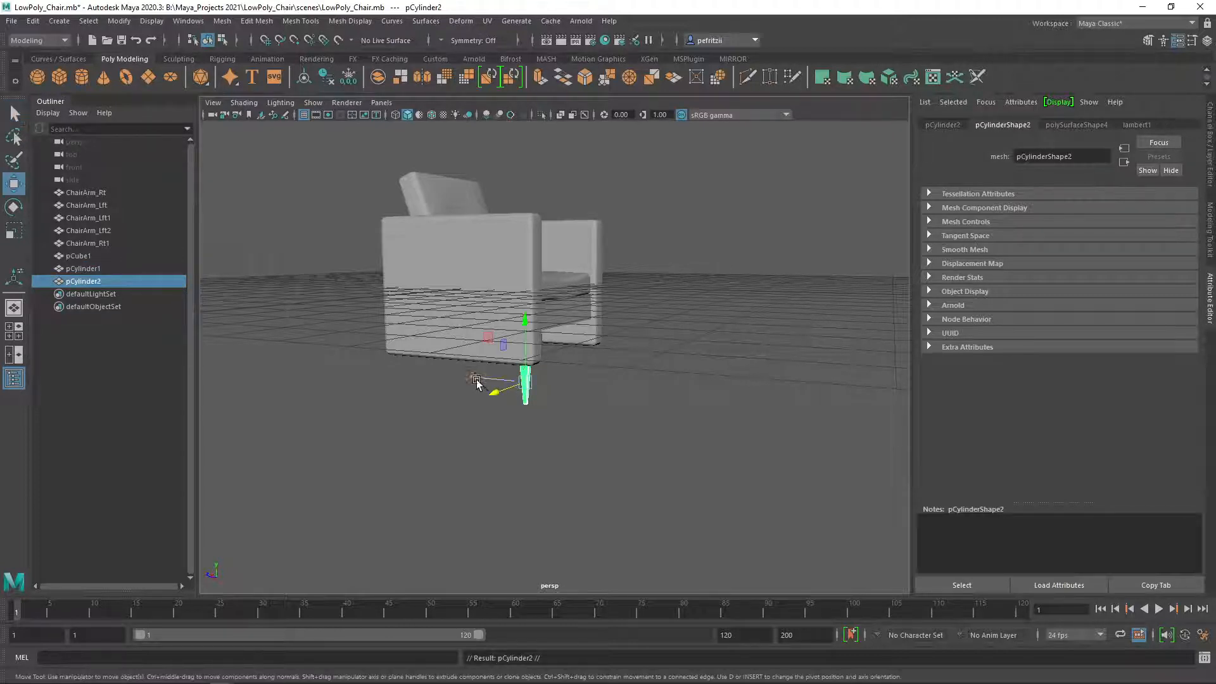
{"action": "left_click_drag", "start_coordinate": [480, 378], "coordinate": [355, 371]}
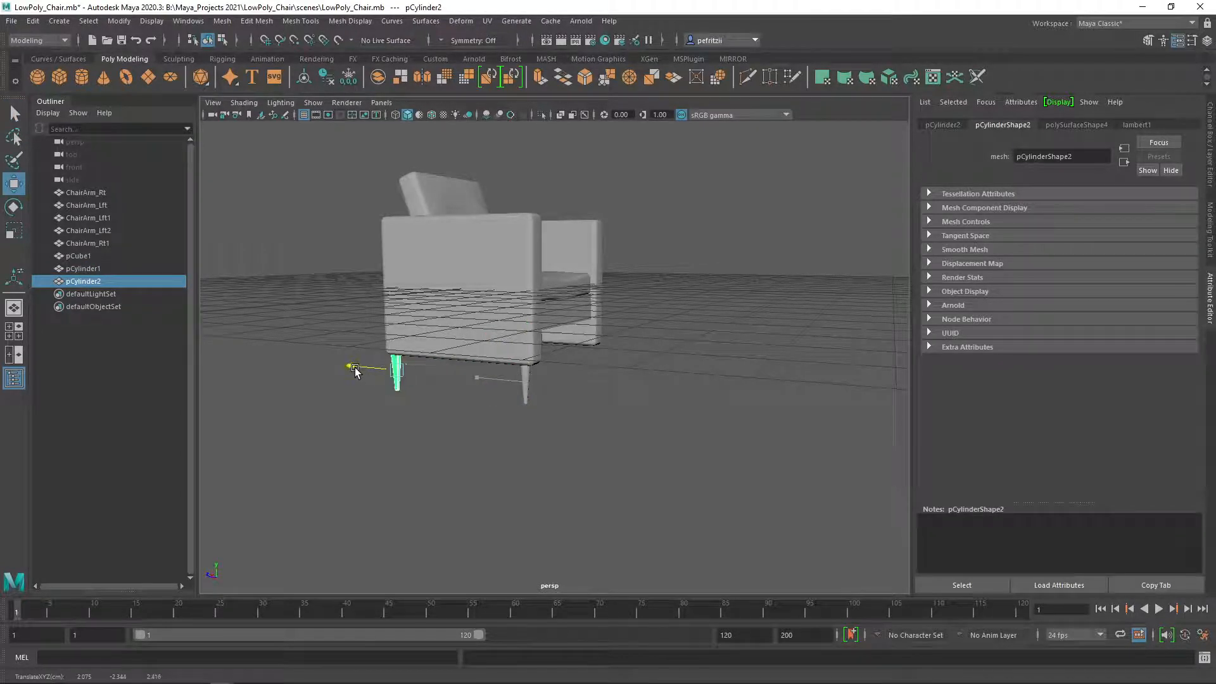
Step: Duplicate the front and back legs together and move the copies beneath the opposite armrest, adjusting their sideways position to line up with it
{"action": "left_click_drag", "start_coordinate": [315, 435], "coordinate": [419, 411], "text": "alt"}
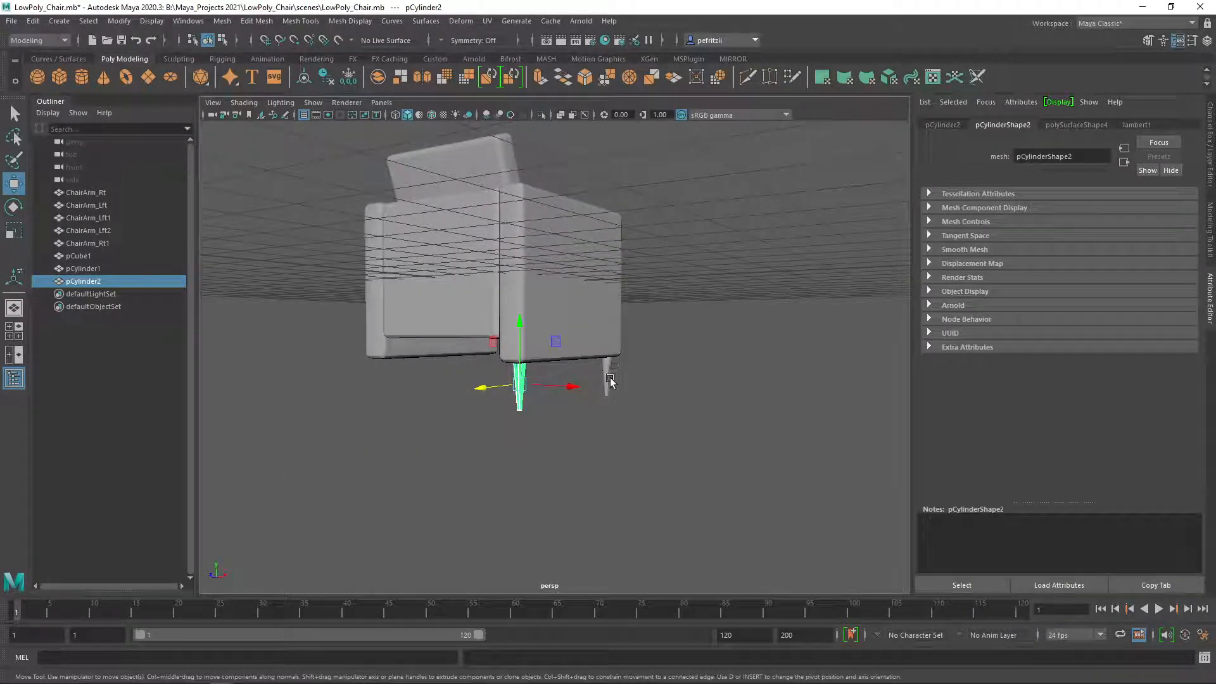
{"action": "left_click", "coordinate": [610, 379], "text": "shift"}
{"action": "key", "text": "ctrl+d"}
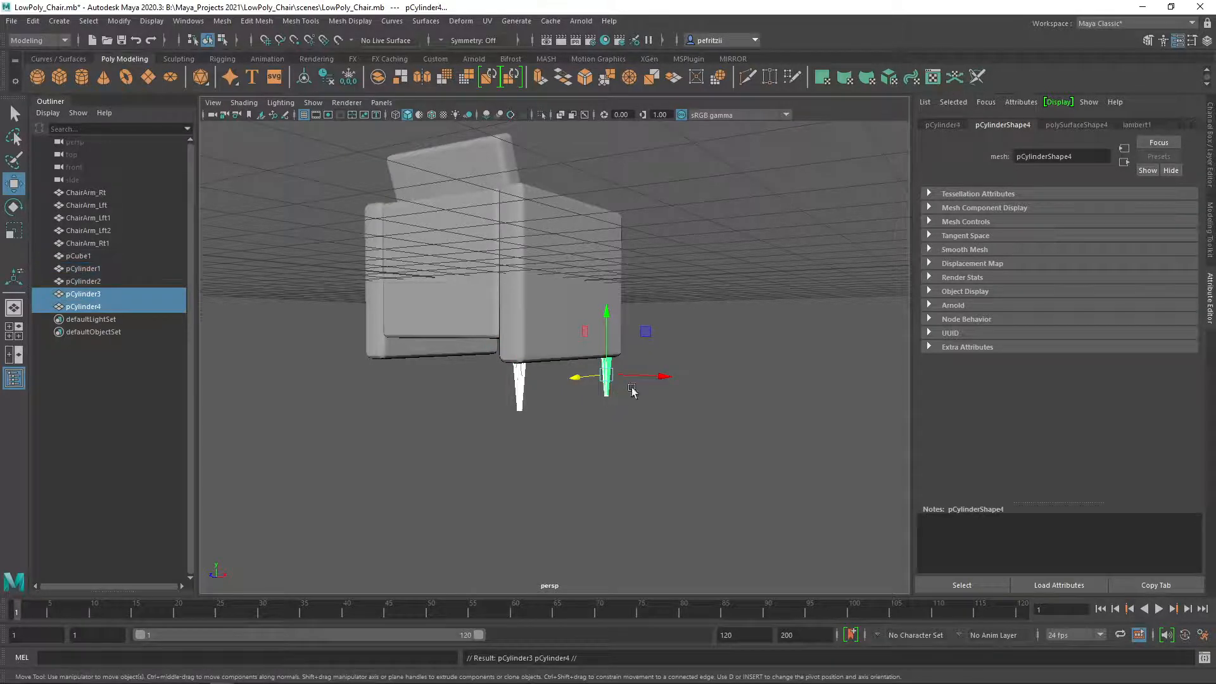
{"action": "left_click_drag", "start_coordinate": [658, 376], "coordinate": [533, 381]}
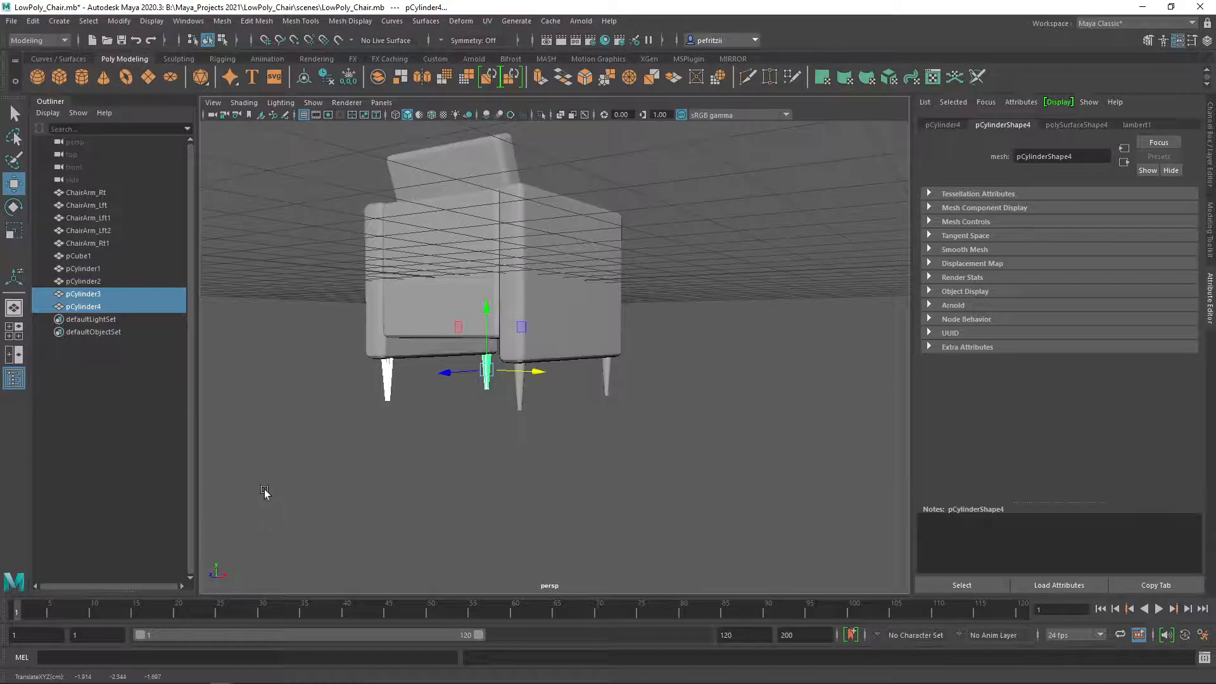
{"action": "left_click_drag", "start_coordinate": [264, 492], "coordinate": [344, 402], "text": "alt"}
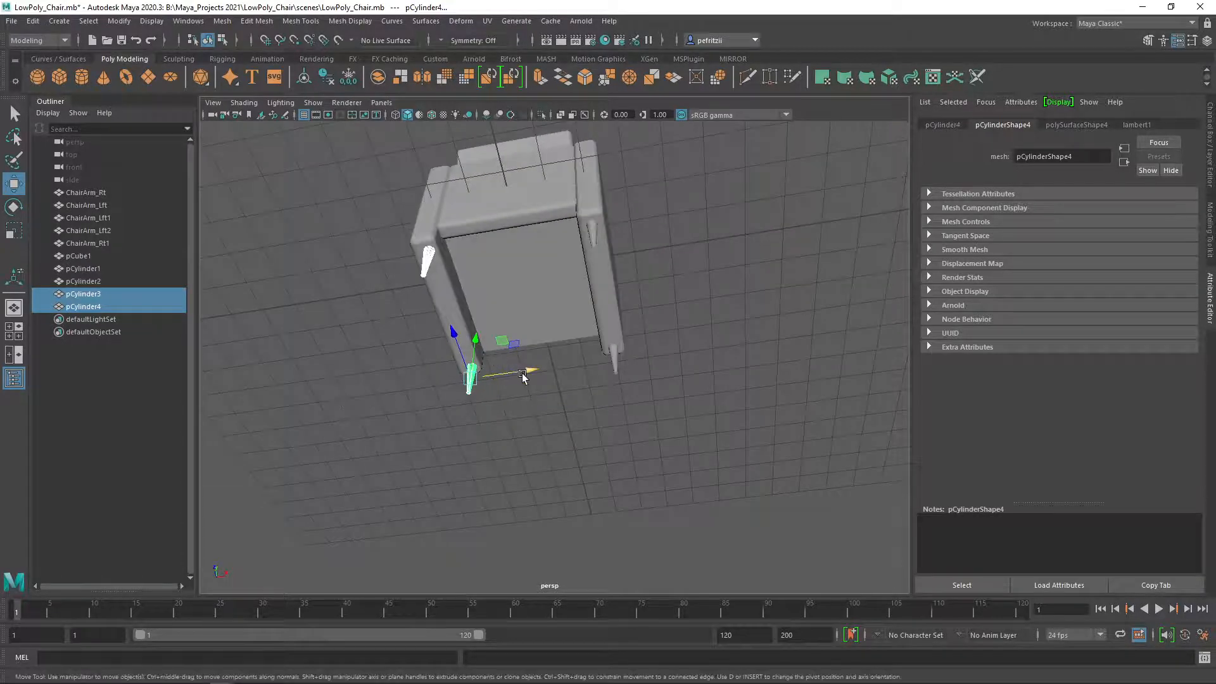
{"action": "left_click_drag", "start_coordinate": [537, 371], "coordinate": [531, 371]}
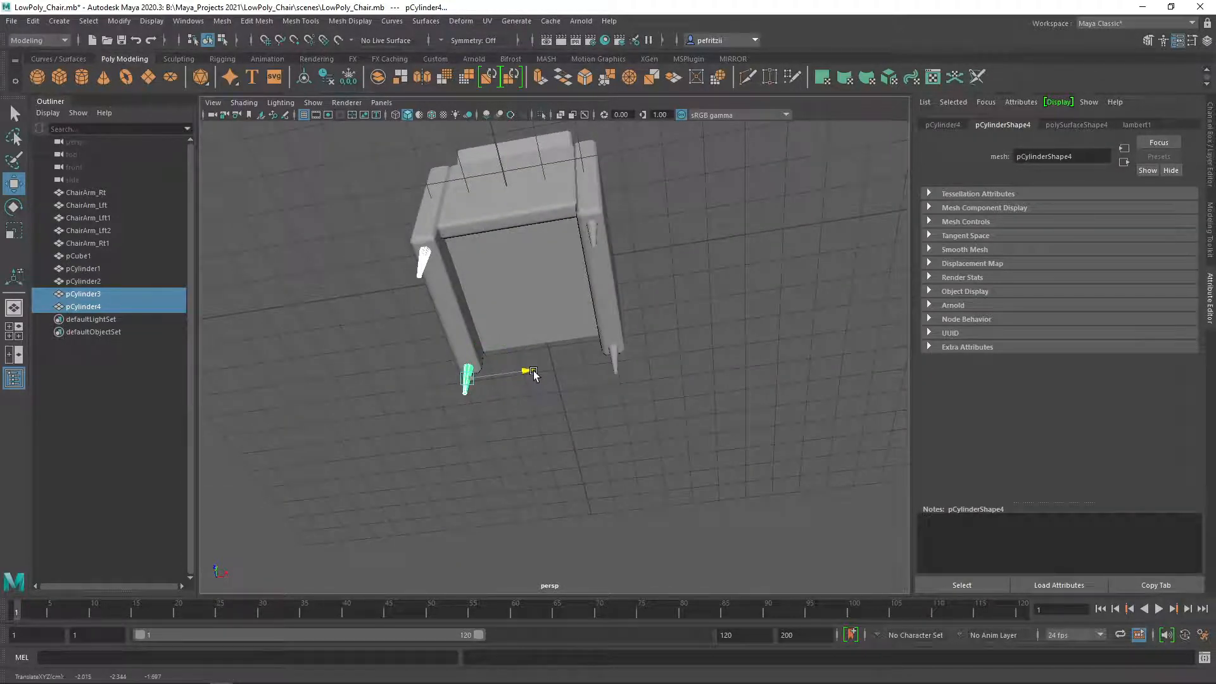
{"action": "left_click_drag", "start_coordinate": [374, 362], "coordinate": [528, 370], "text": "alt"}
{"action": "scroll", "coordinate": [481, 385], "scroll_direction": "up", "scroll_amount": 4}
{"action": "scroll", "coordinate": [474, 382], "scroll_direction": "down", "scroll_amount": 4}
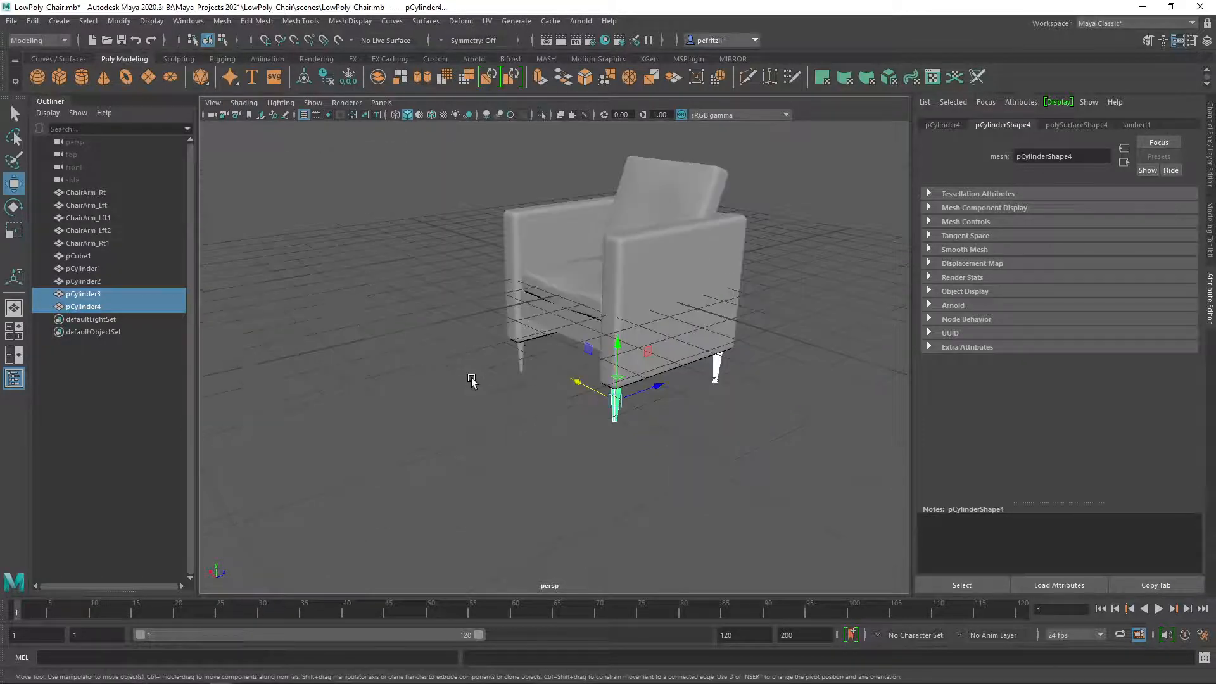
{"action": "left_click_drag", "start_coordinate": [452, 412], "coordinate": [477, 412], "text": "alt"}
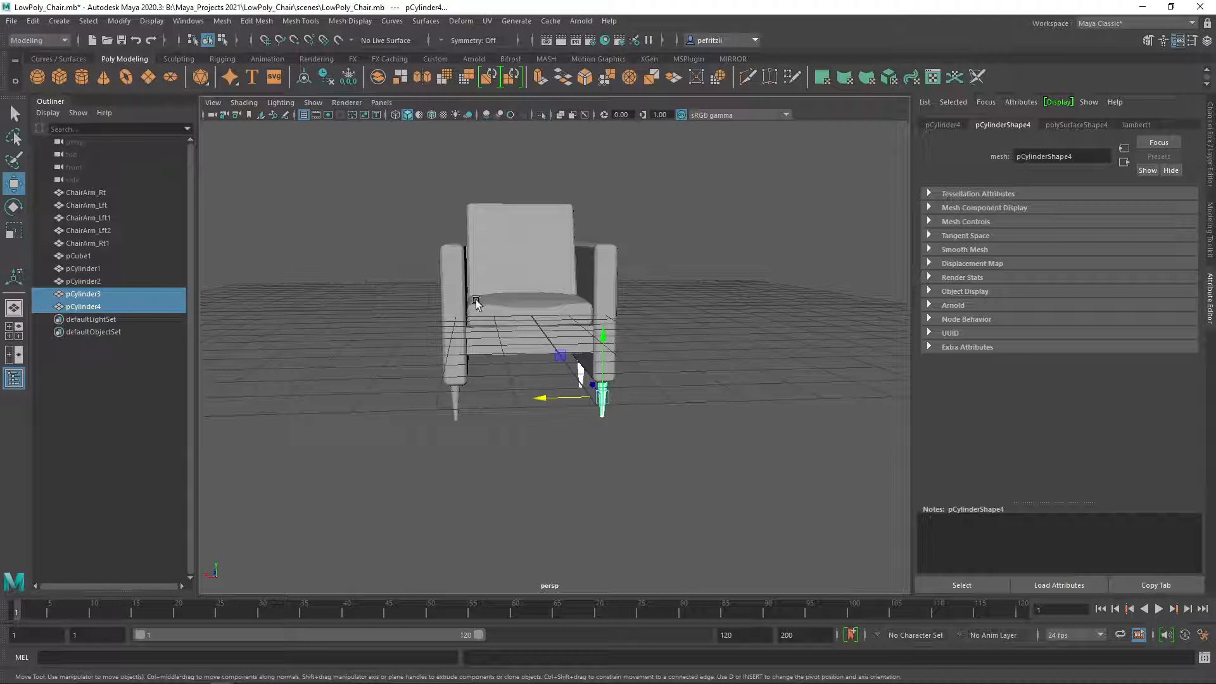
Step: Select the ChairArm_Rt armrest and center its pivot
{"action": "left_click", "coordinate": [456, 276]}
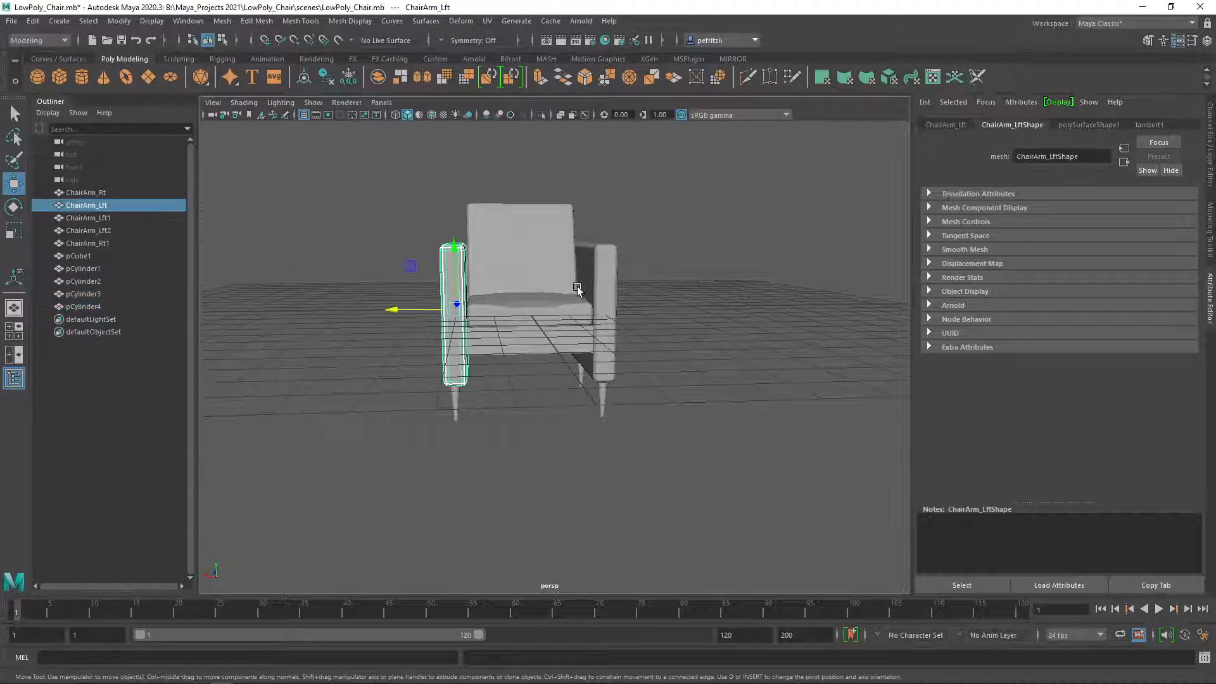
{"action": "left_click", "coordinate": [601, 293]}
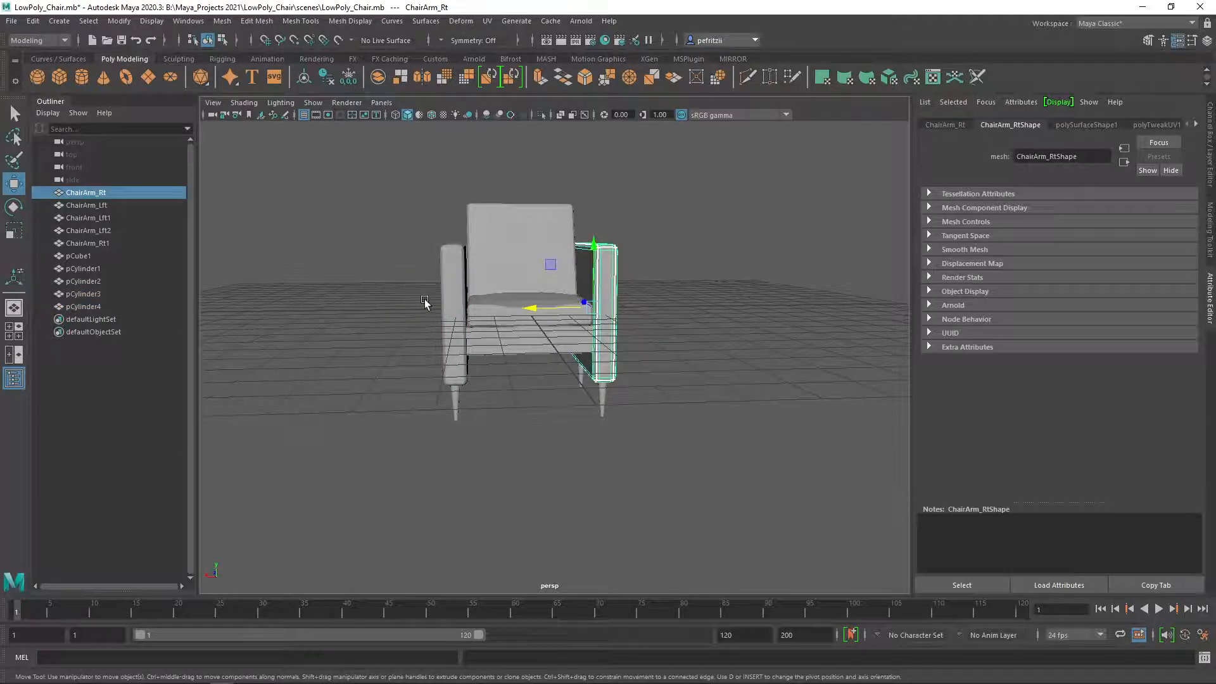
{"action": "left_click_drag", "start_coordinate": [429, 393], "coordinate": [529, 392], "text": "alt"}
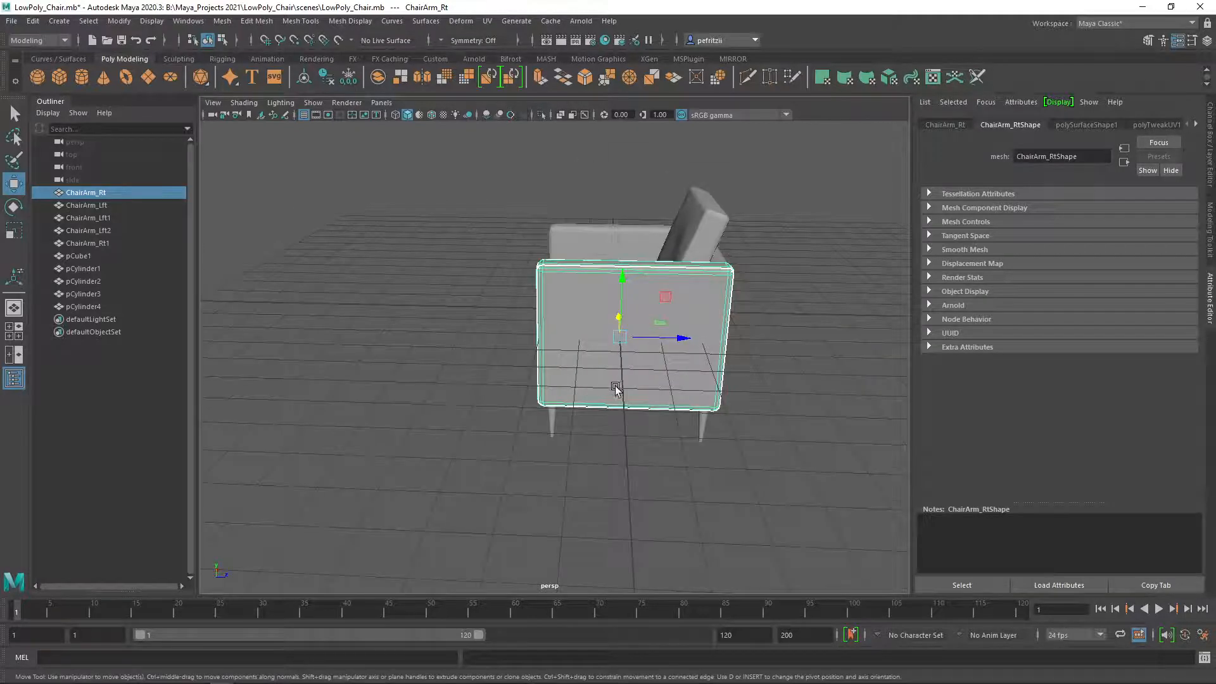
{"action": "left_click_drag", "start_coordinate": [617, 385], "coordinate": [605, 357], "text": "alt"}
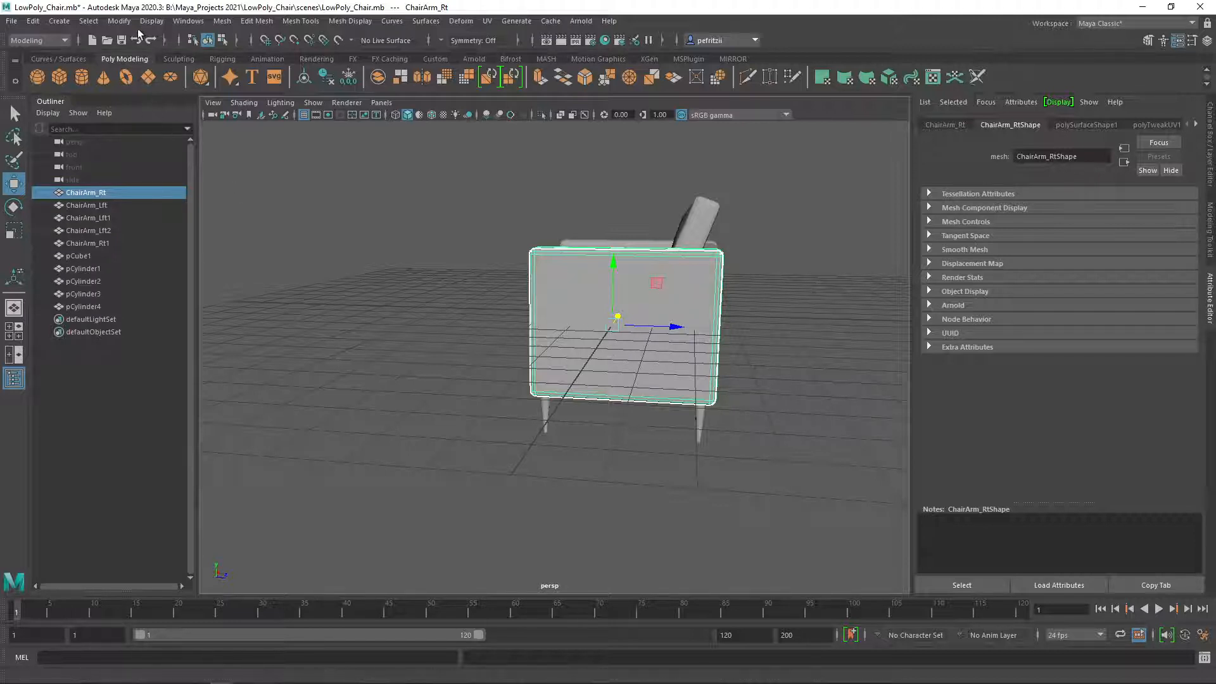
{"action": "left_click", "coordinate": [118, 21]}
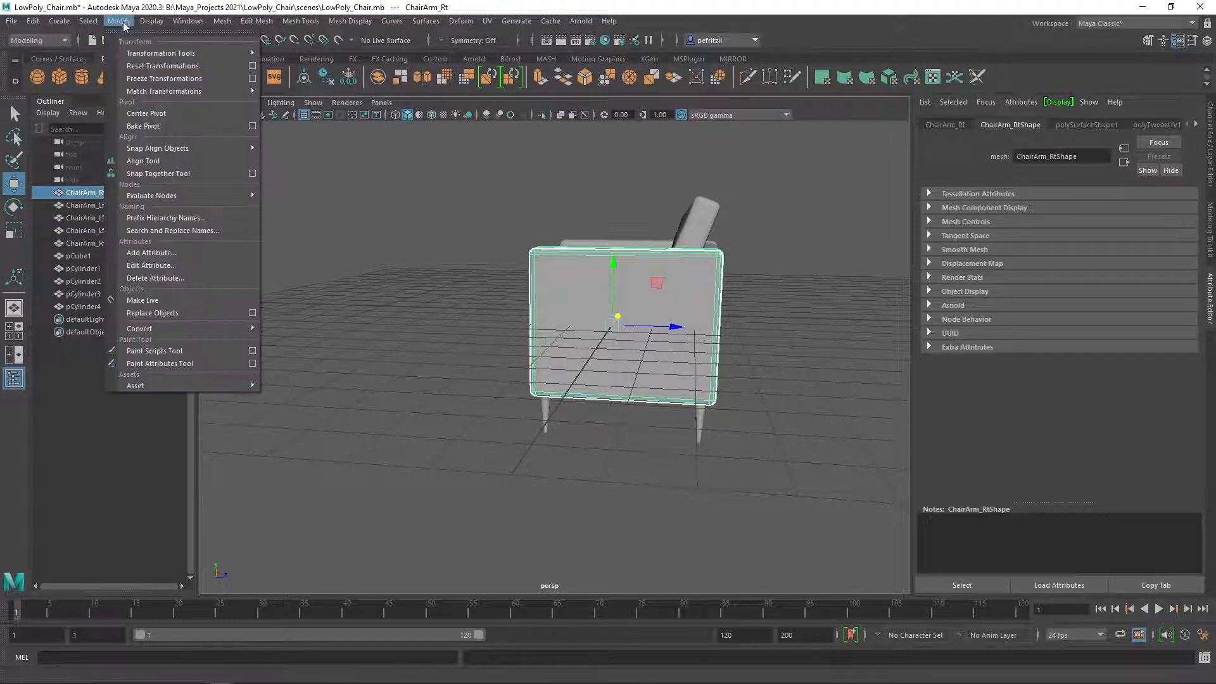
{"action": "left_click", "coordinate": [141, 115]}
Step: Select the ChairArm_Lft armrest and center its pivot
{"action": "left_click_drag", "start_coordinate": [388, 223], "coordinate": [451, 327], "text": "alt"}
{"action": "left_click", "coordinate": [519, 273]}
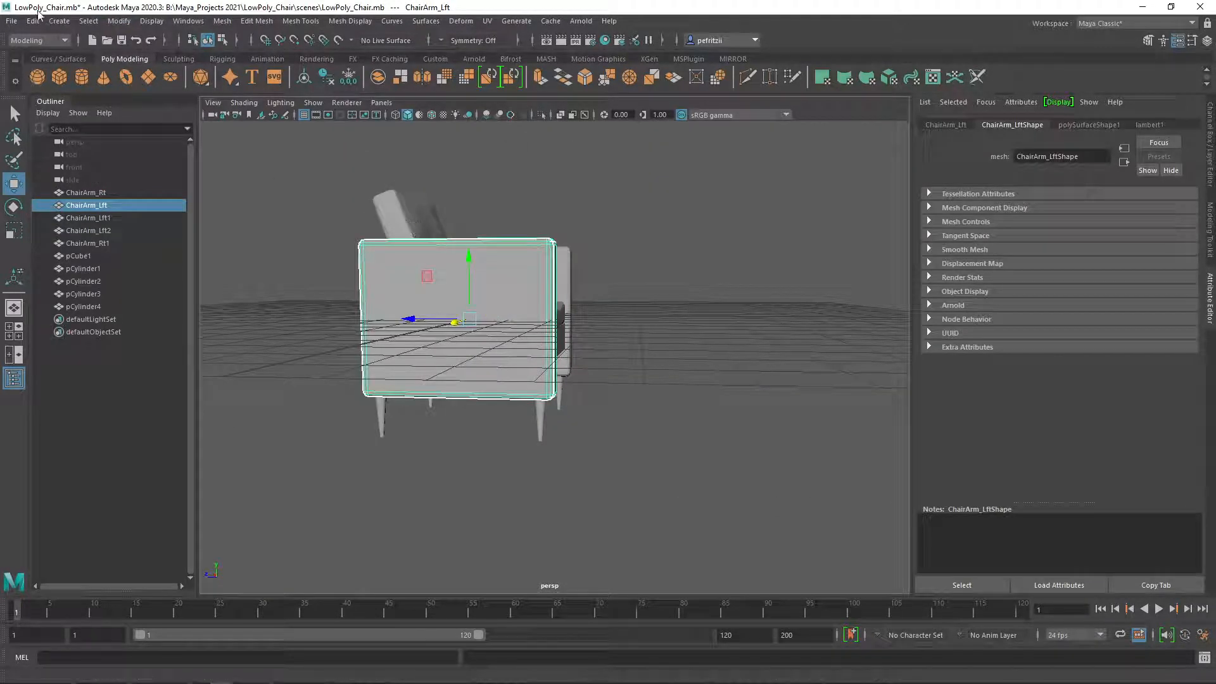
{"action": "left_click", "coordinate": [119, 21]}
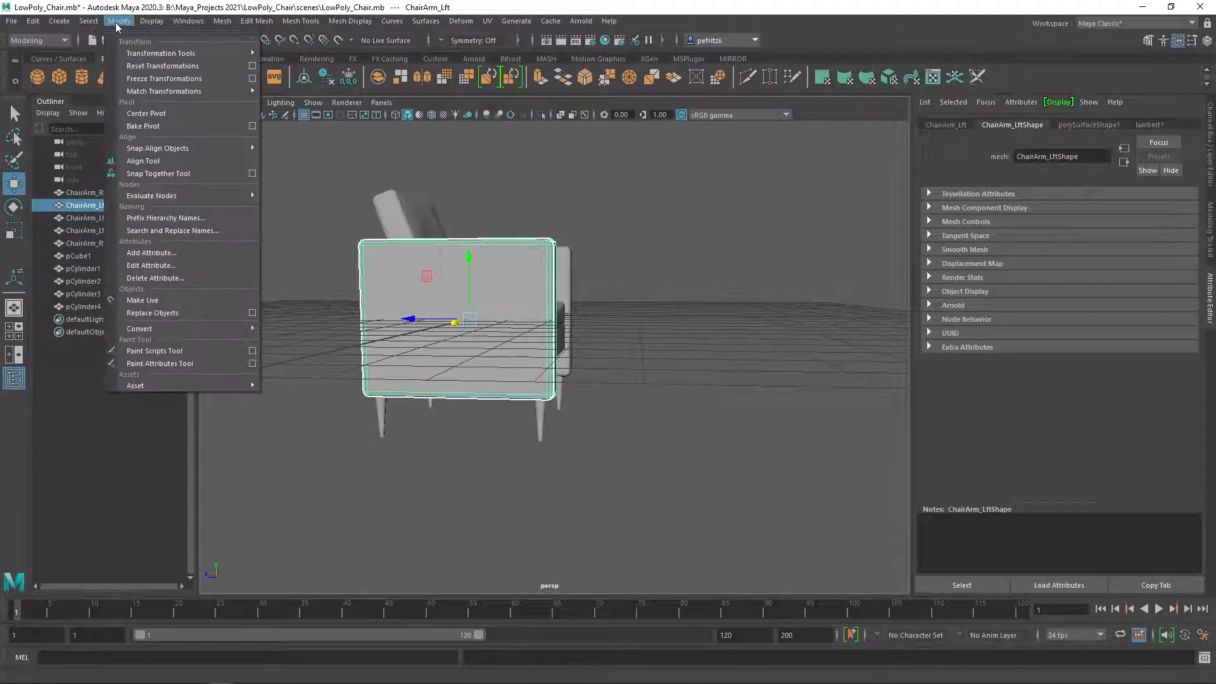
{"action": "left_click", "coordinate": [147, 112]}
Step: Select all UV faces of the ChairArm_Lft armrest in the UV Editor and unfold its shells
{"action": "left_click_drag", "start_coordinate": [601, 271], "coordinate": [515, 312], "text": "alt"}
{"action": "left_click_drag", "start_coordinate": [597, 344], "coordinate": [513, 342], "text": "alt"}
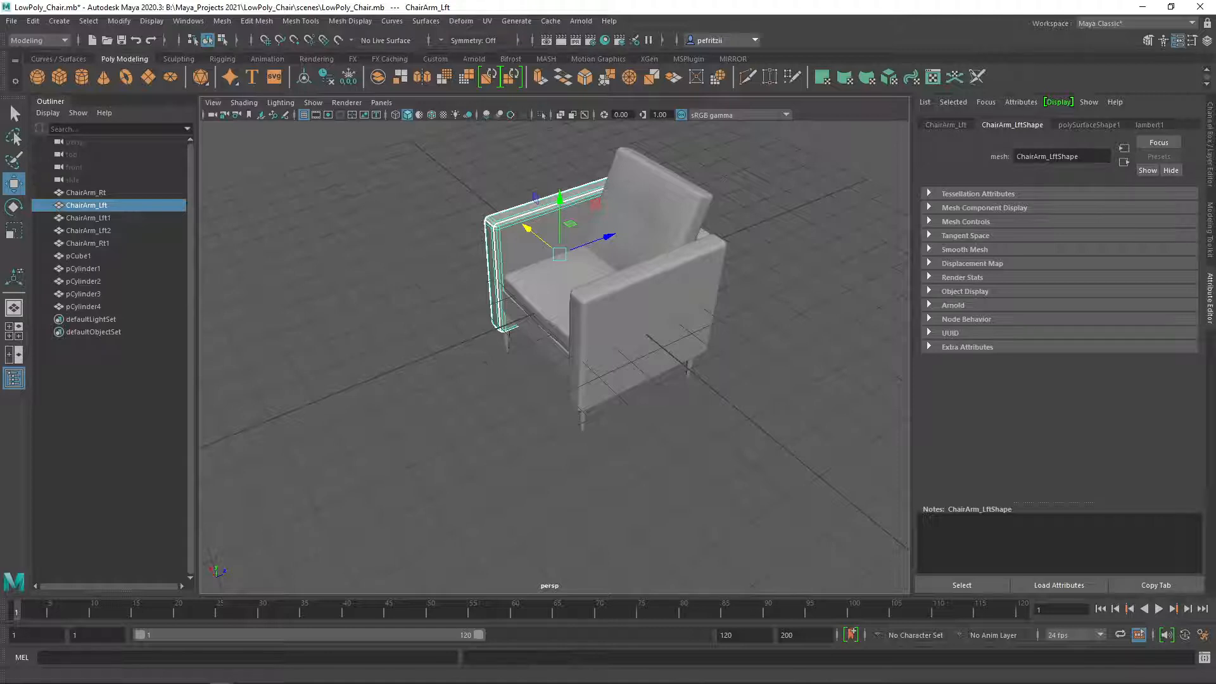
{"action": "left_click_drag", "start_coordinate": [0, 285], "coordinate": [514, 259]}
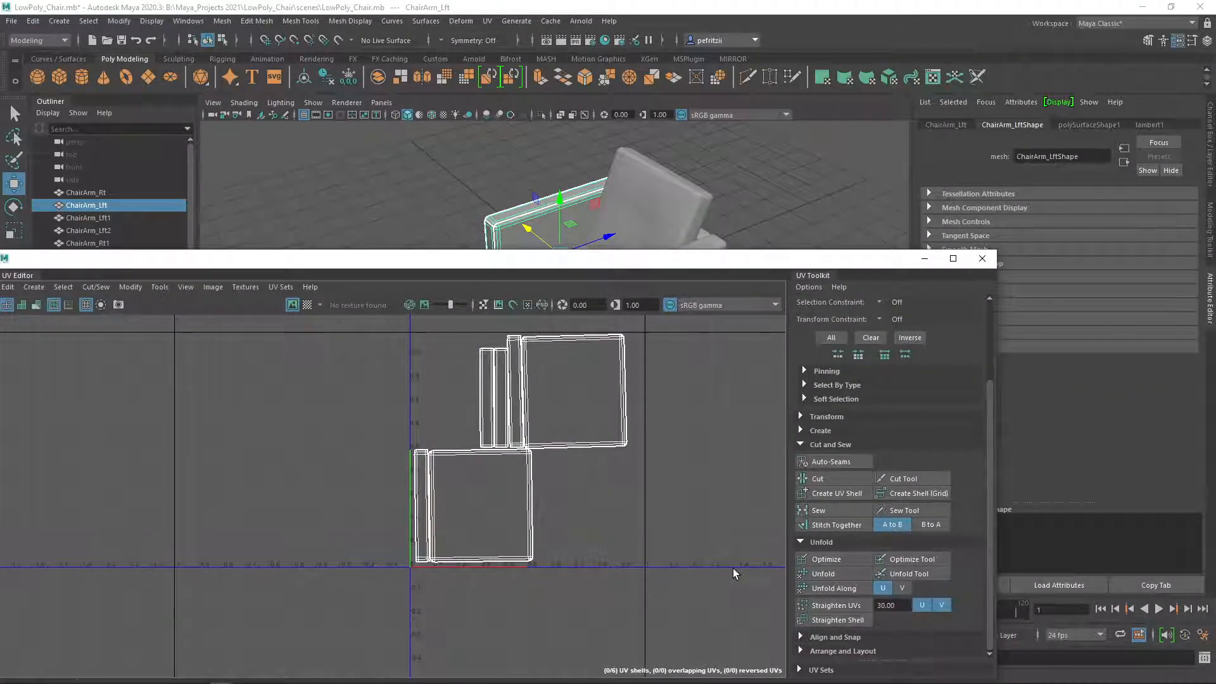
{"action": "right_click_drag", "start_coordinate": [262, 378], "coordinate": [228, 359]}
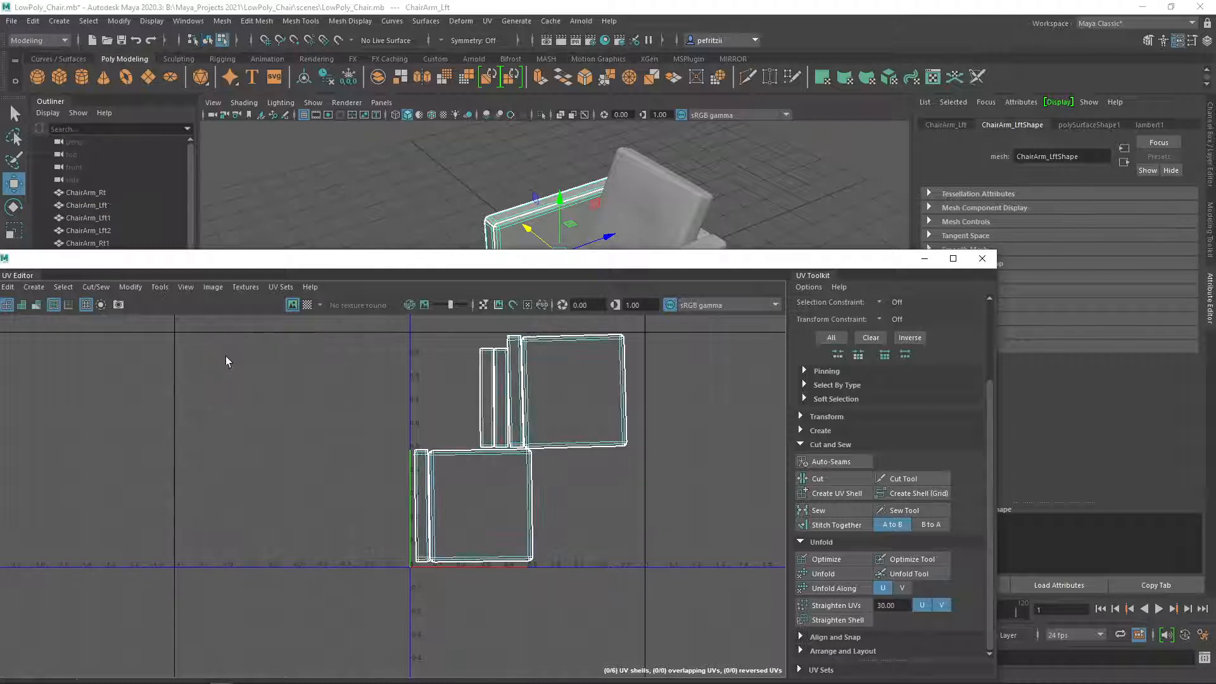
{"action": "left_click_drag", "start_coordinate": [329, 353], "coordinate": [655, 580]}
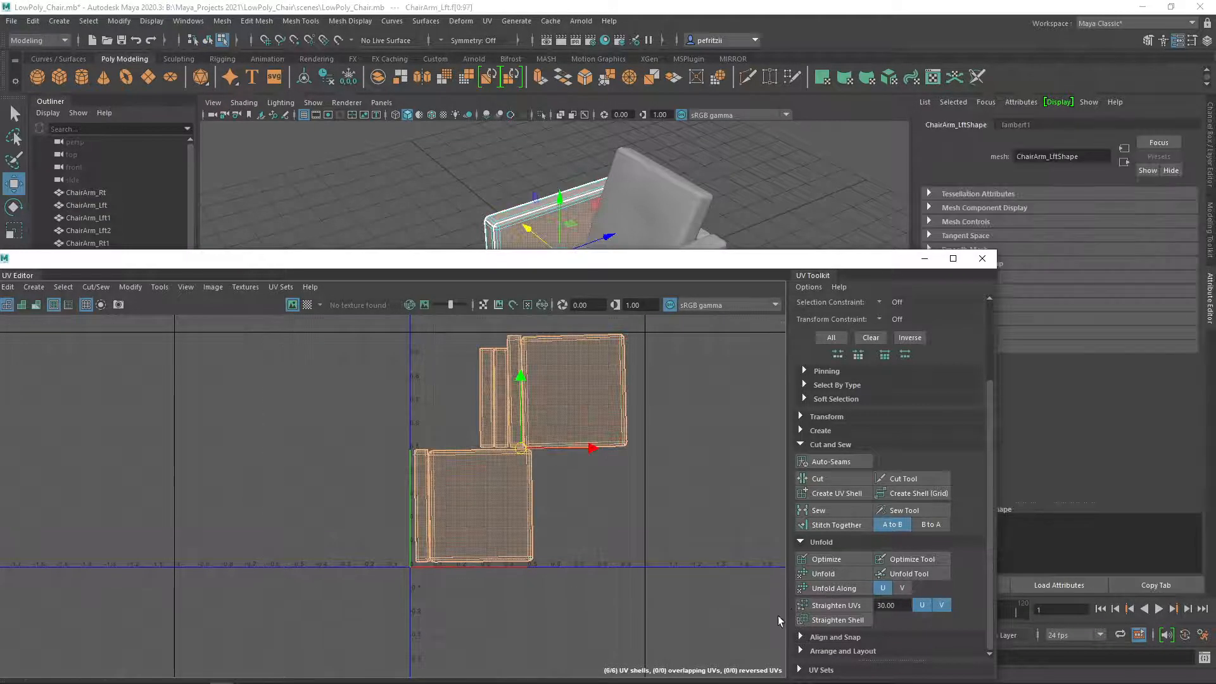
{"action": "left_click", "coordinate": [828, 573]}
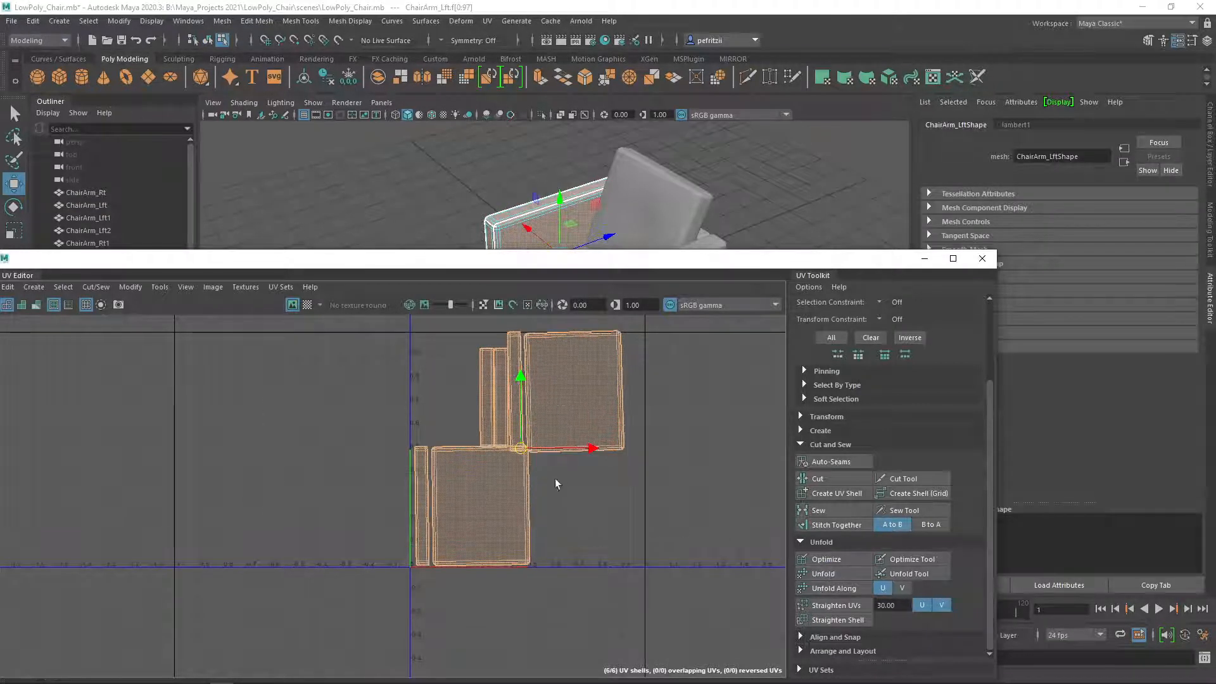
Step: Scale all the ChairArm_Lft UV shells down slightly around their common center
{"action": "left_click", "coordinate": [579, 358]}
{"action": "left_click_drag", "start_coordinate": [443, 265], "coordinate": [428, 192]}
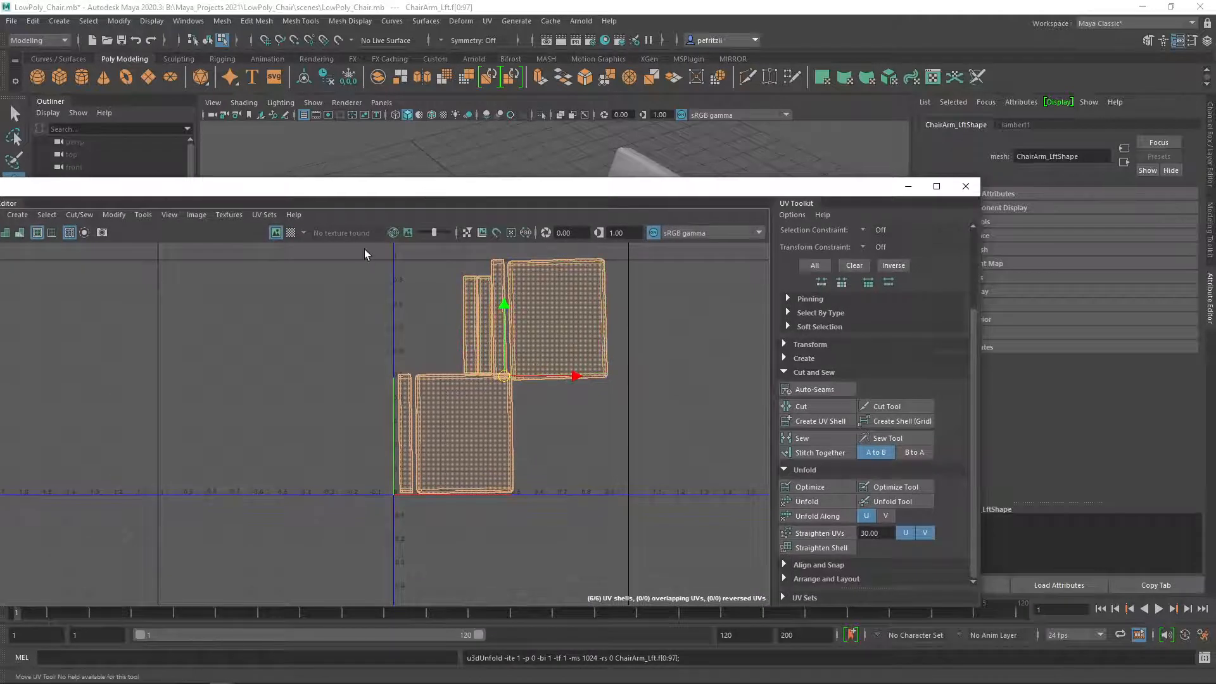
{"action": "key", "text": "r"}
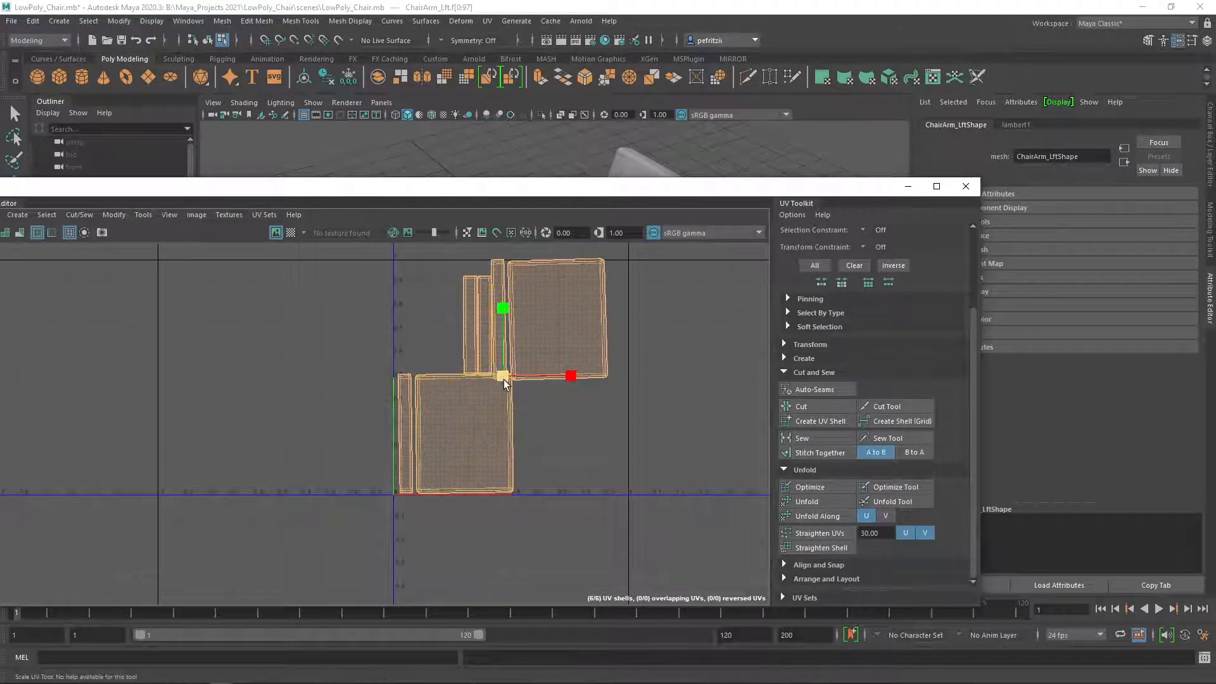
{"action": "left_click_drag", "start_coordinate": [504, 379], "coordinate": [501, 379]}
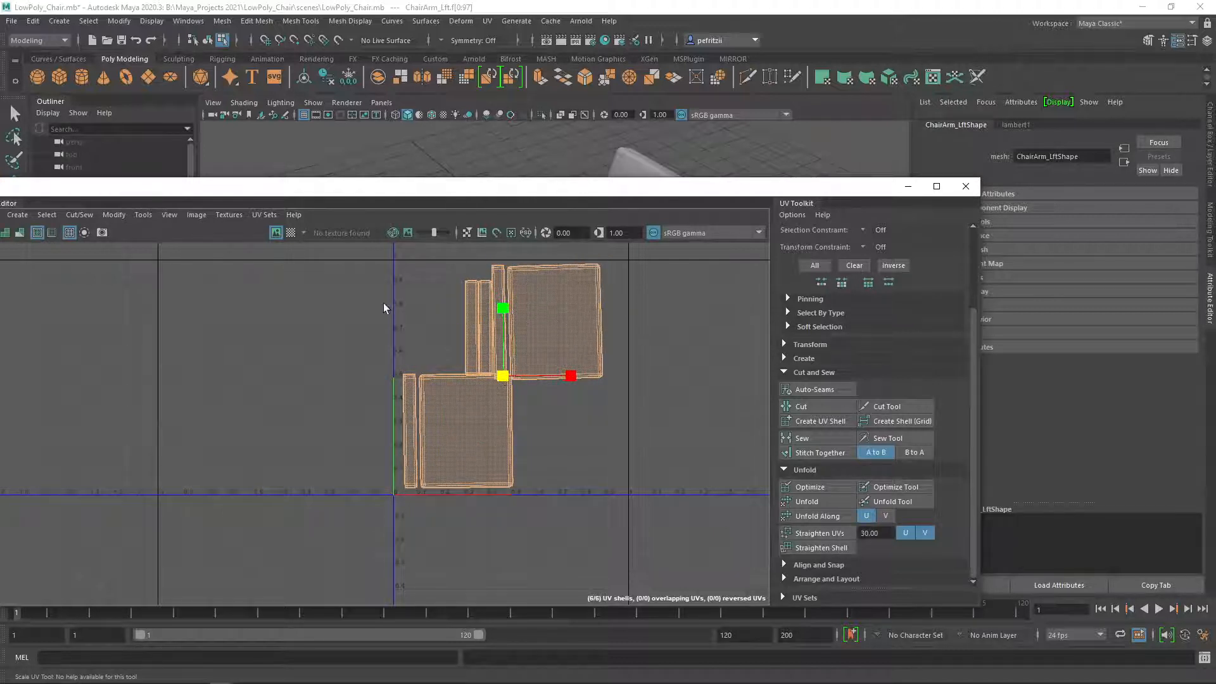
Step: Spread out the upper UV shells, placing the two short strips in the tile's upper-left area and the large panel beside the other large panel
{"action": "left_click", "coordinate": [577, 344]}
{"action": "key", "text": "w"}
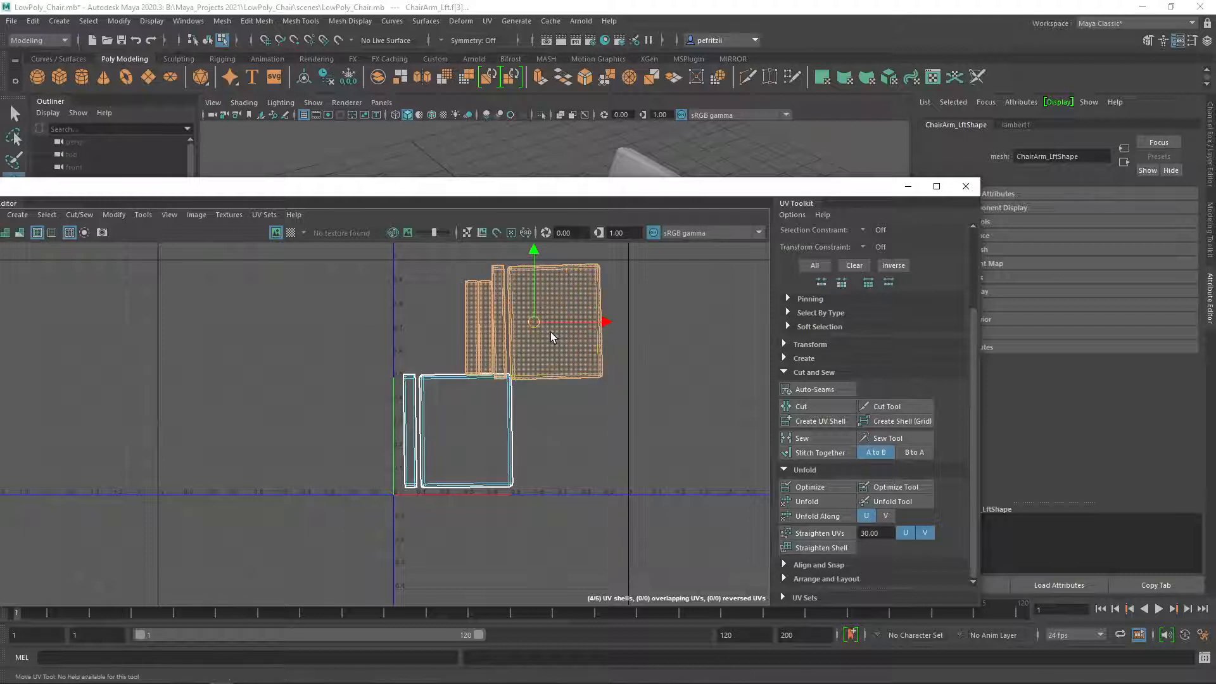
{"action": "left_click_drag", "start_coordinate": [534, 317], "coordinate": [555, 320]}
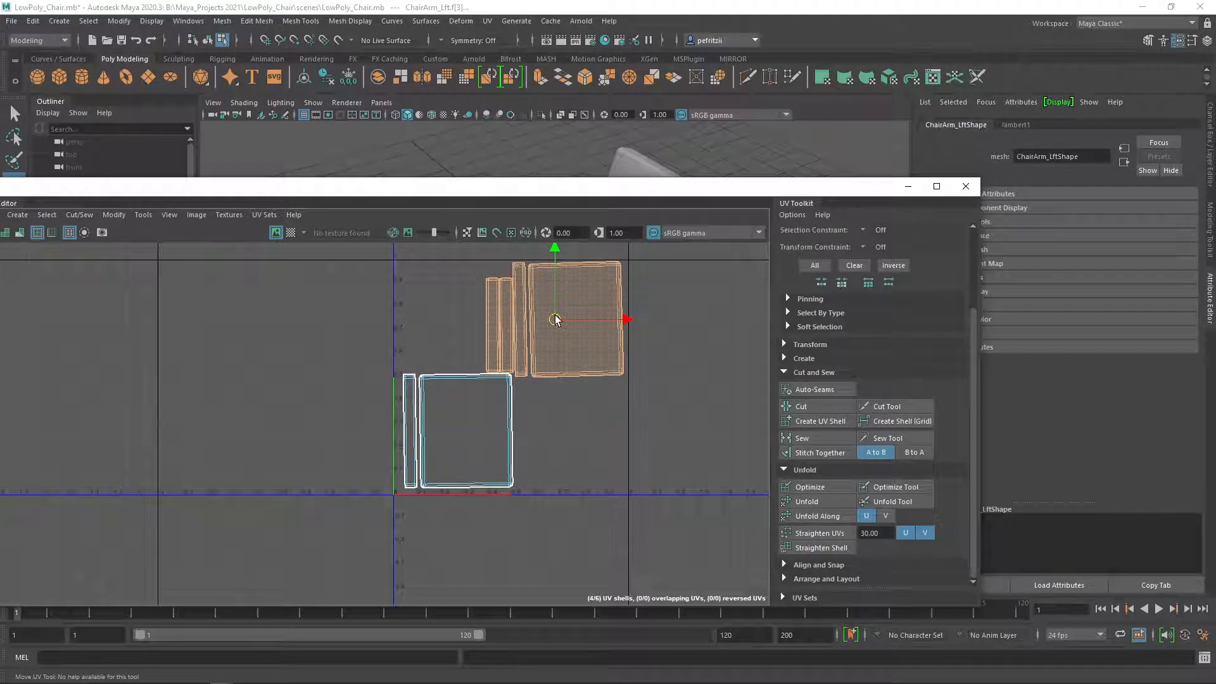
{"action": "left_click_drag", "start_coordinate": [458, 319], "coordinate": [421, 317]}
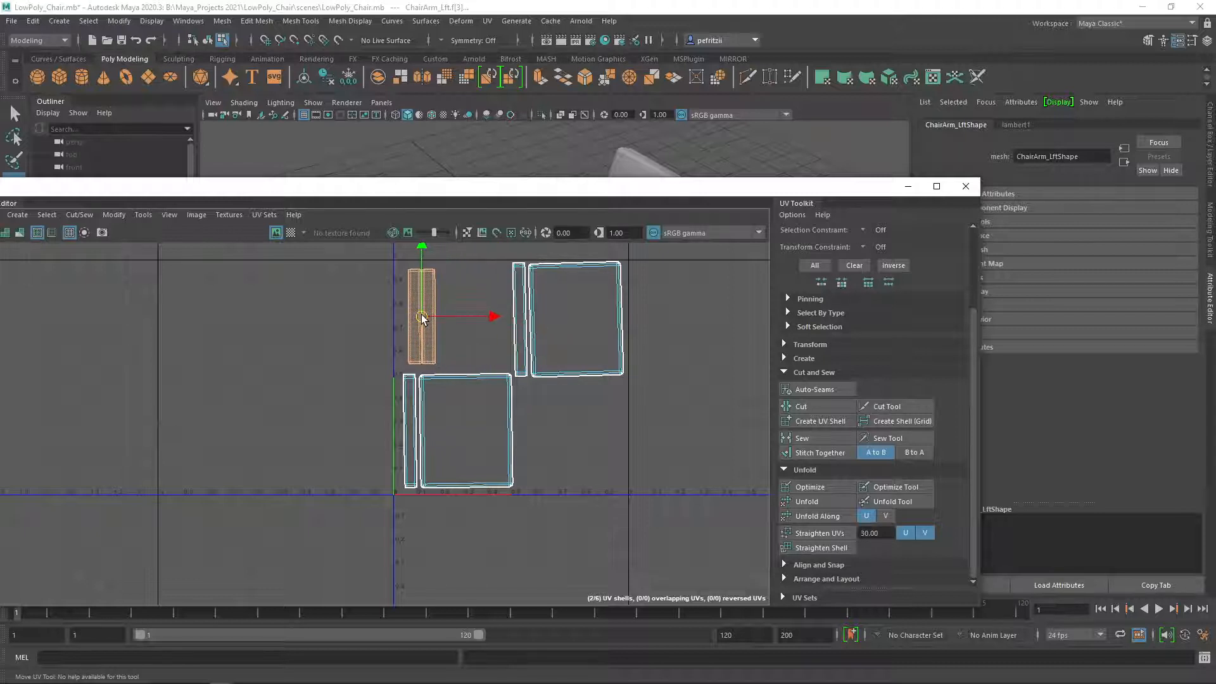
{"action": "left_click", "coordinate": [548, 352]}
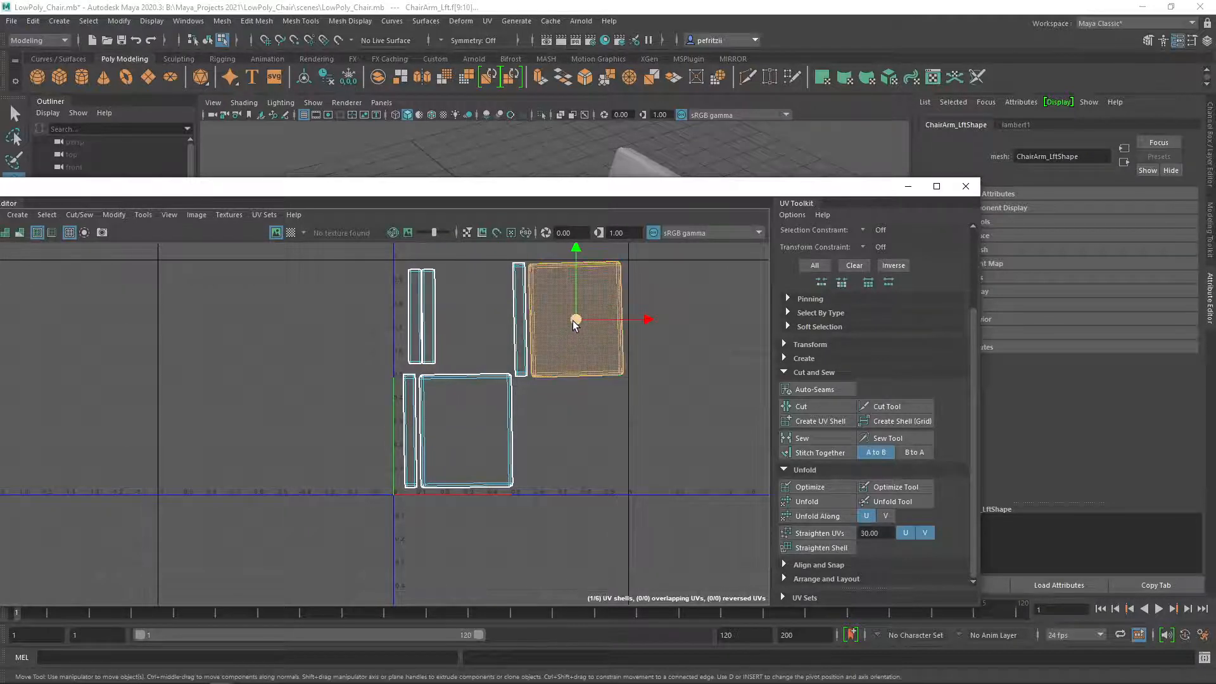
{"action": "left_click_drag", "start_coordinate": [575, 321], "coordinate": [577, 429]}
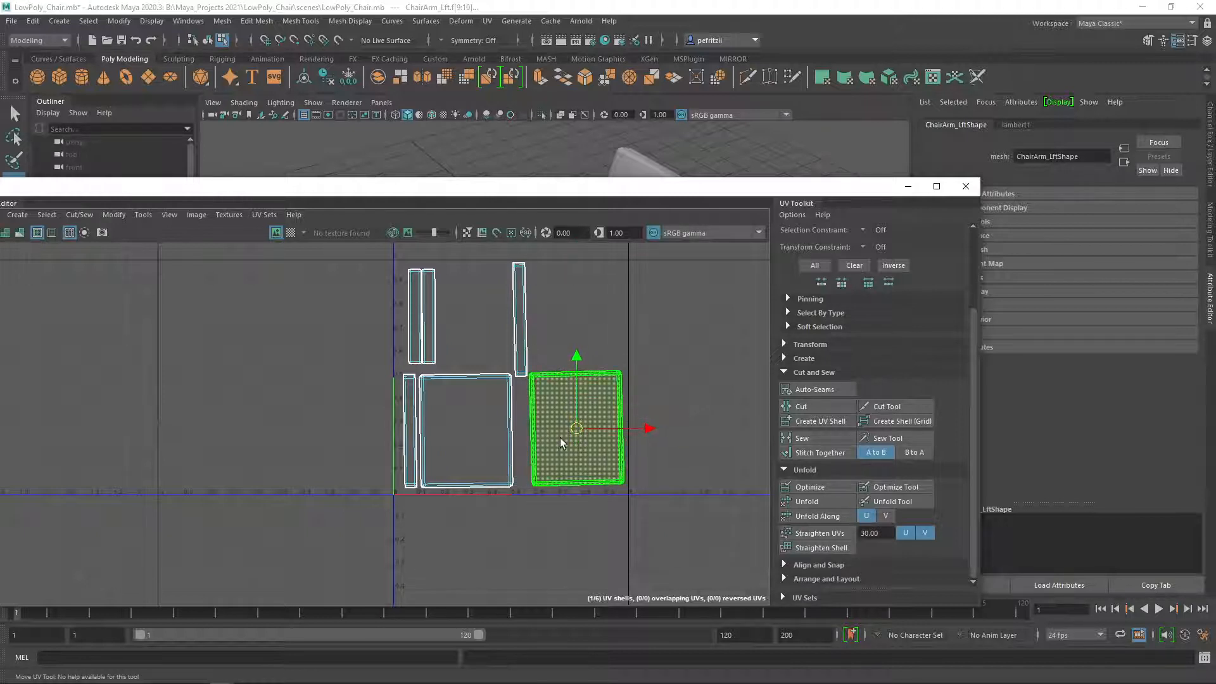
Step: Display the checker map and inspect its pattern on the inner and outer sides of the ChairArm_Lft armrest
{"action": "scroll", "coordinate": [558, 432], "scroll_direction": "up", "scroll_amount": 3}
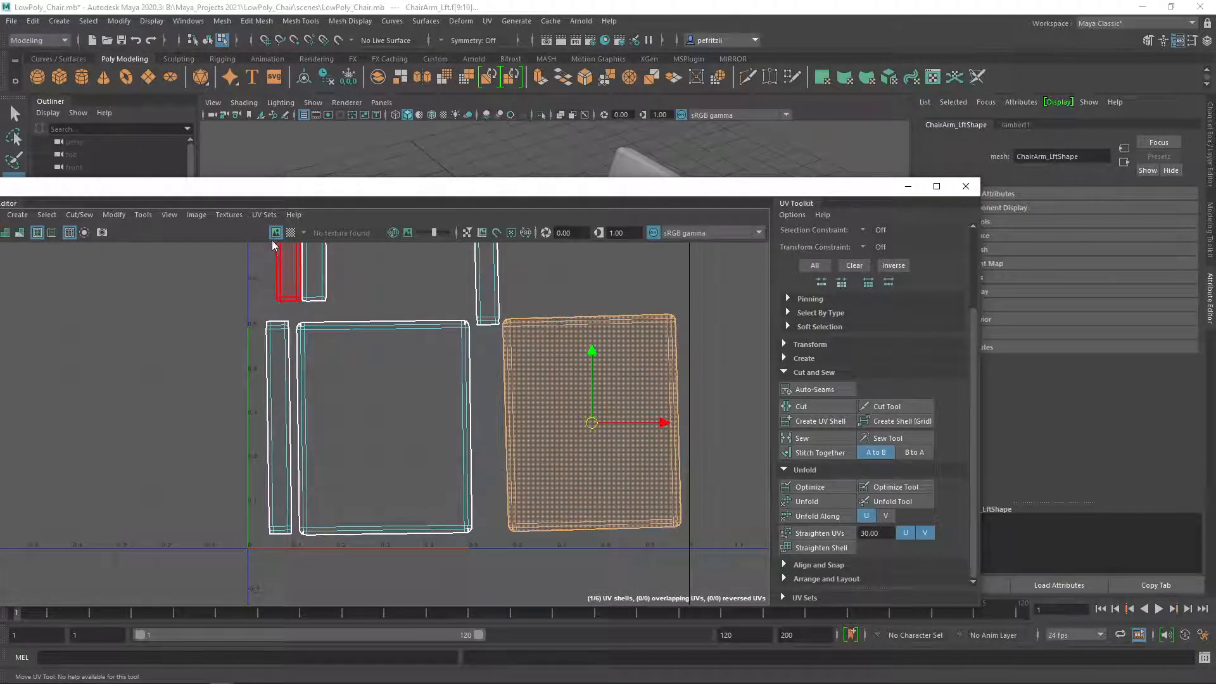
{"action": "left_click", "coordinate": [292, 232]}
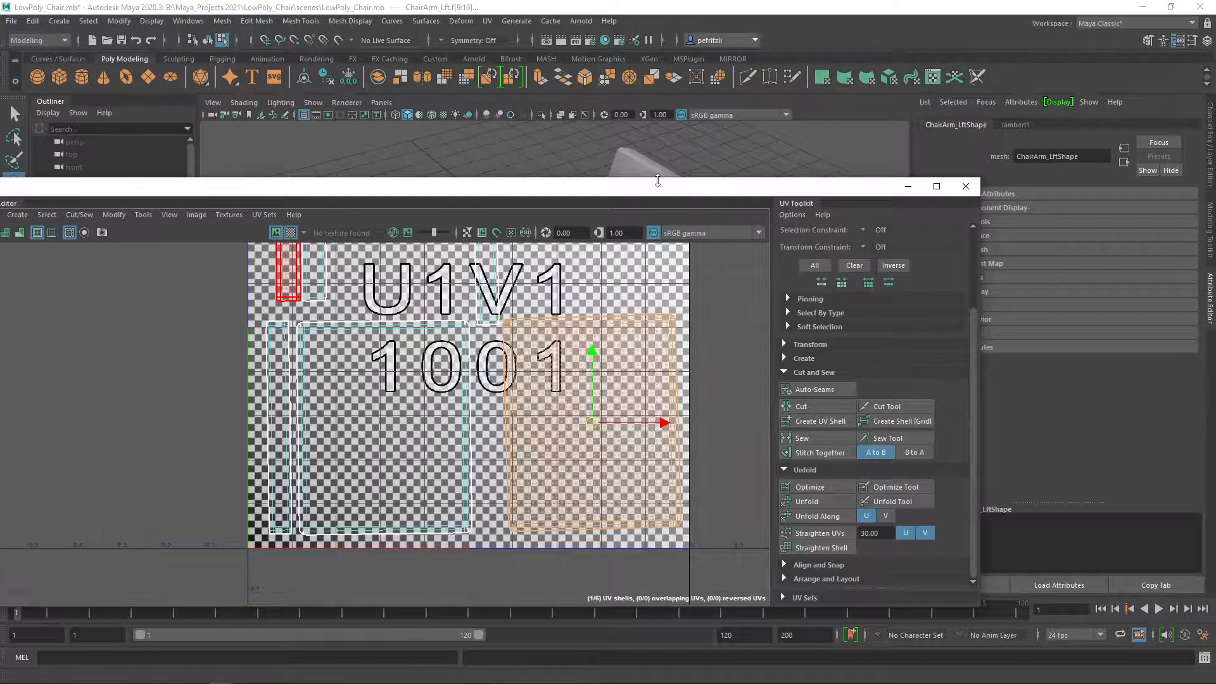
{"action": "left_click_drag", "start_coordinate": [658, 186], "coordinate": [6, 230]}
{"action": "scroll", "coordinate": [320, 203], "scroll_direction": "up", "scroll_amount": 3}
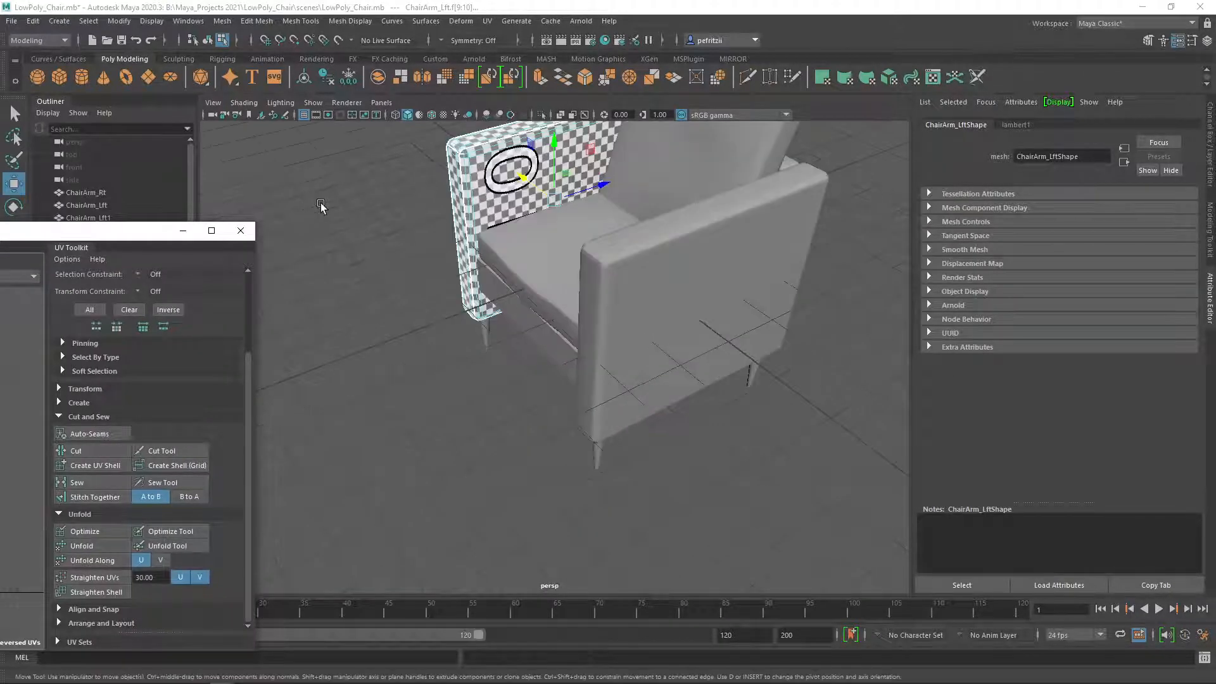
{"action": "left_click_drag", "start_coordinate": [350, 190], "coordinate": [712, 178], "text": "alt"}
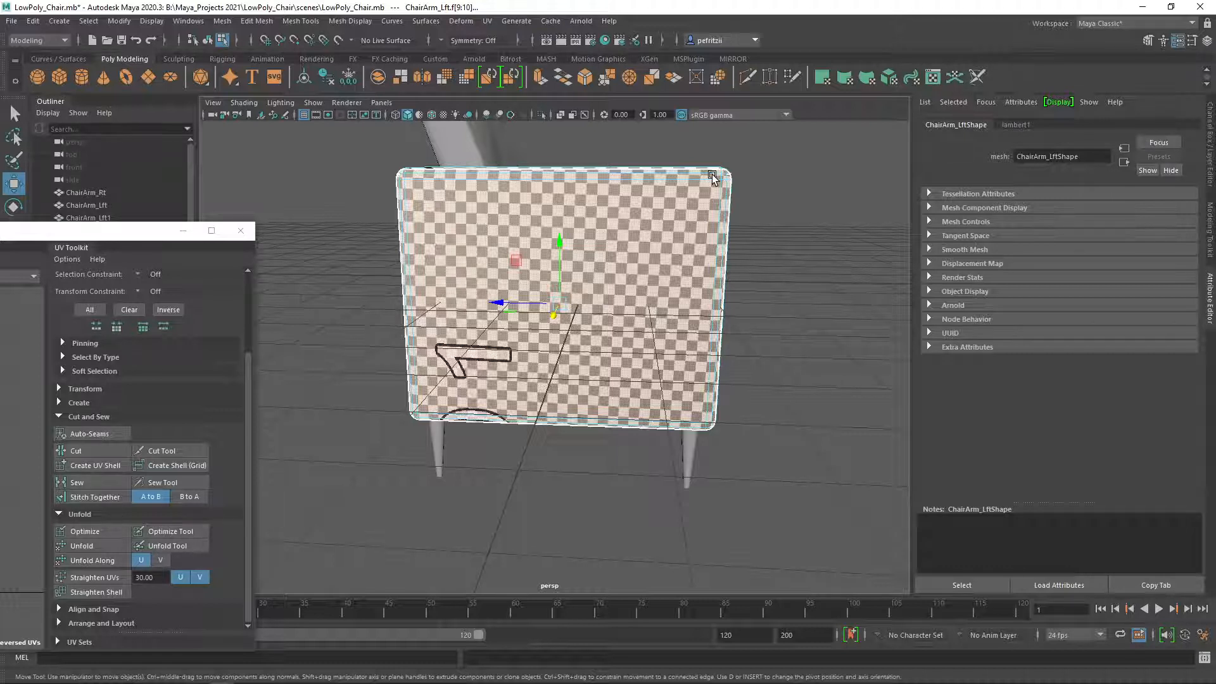
{"action": "key", "text": "e"}
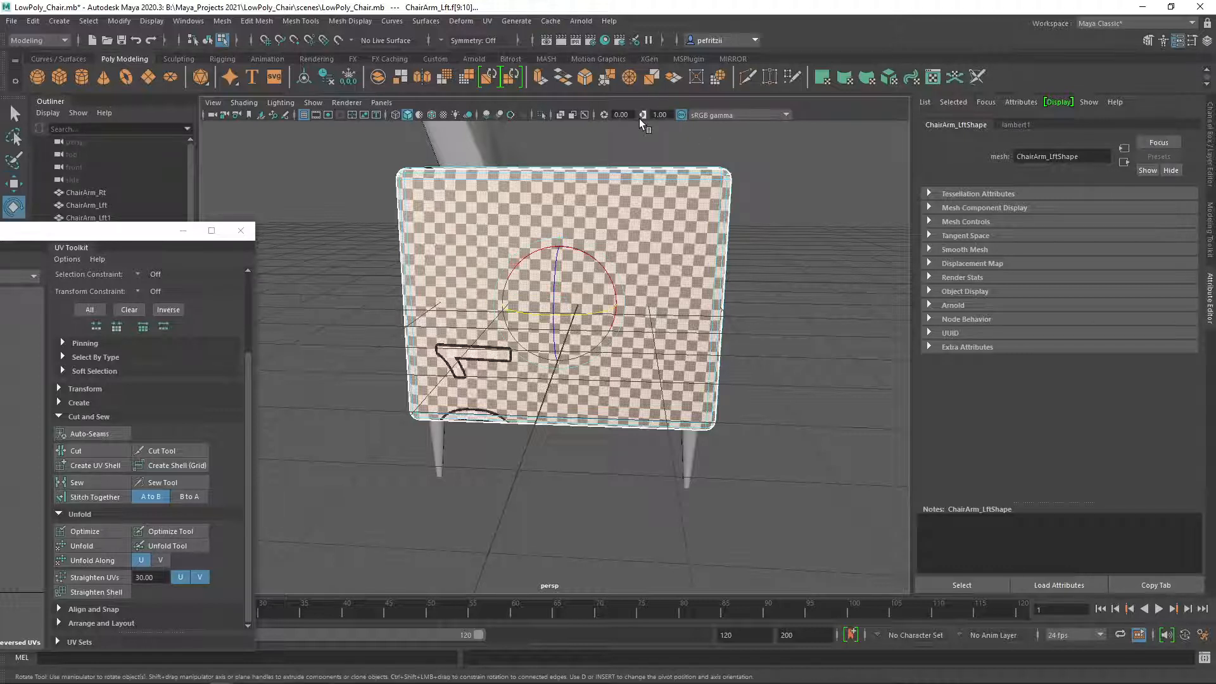
{"action": "left_click_drag", "start_coordinate": [669, 361], "coordinate": [501, 356], "text": "alt"}
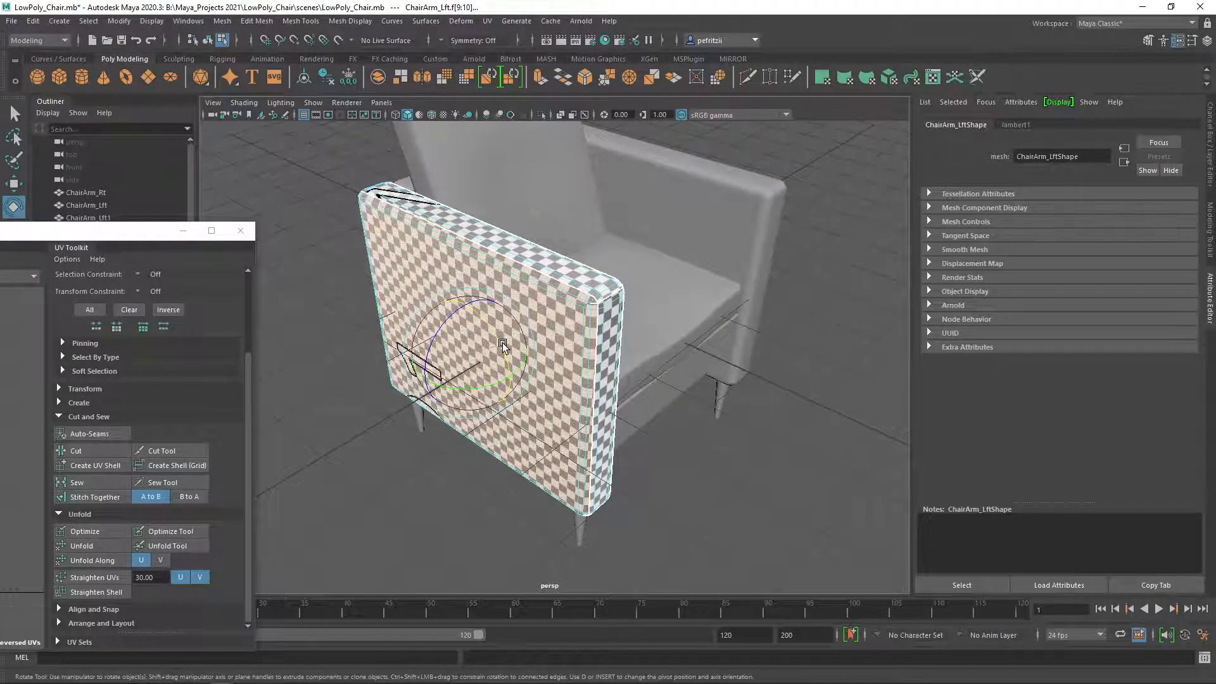
{"action": "left_click_drag", "start_coordinate": [503, 343], "coordinate": [501, 341]}
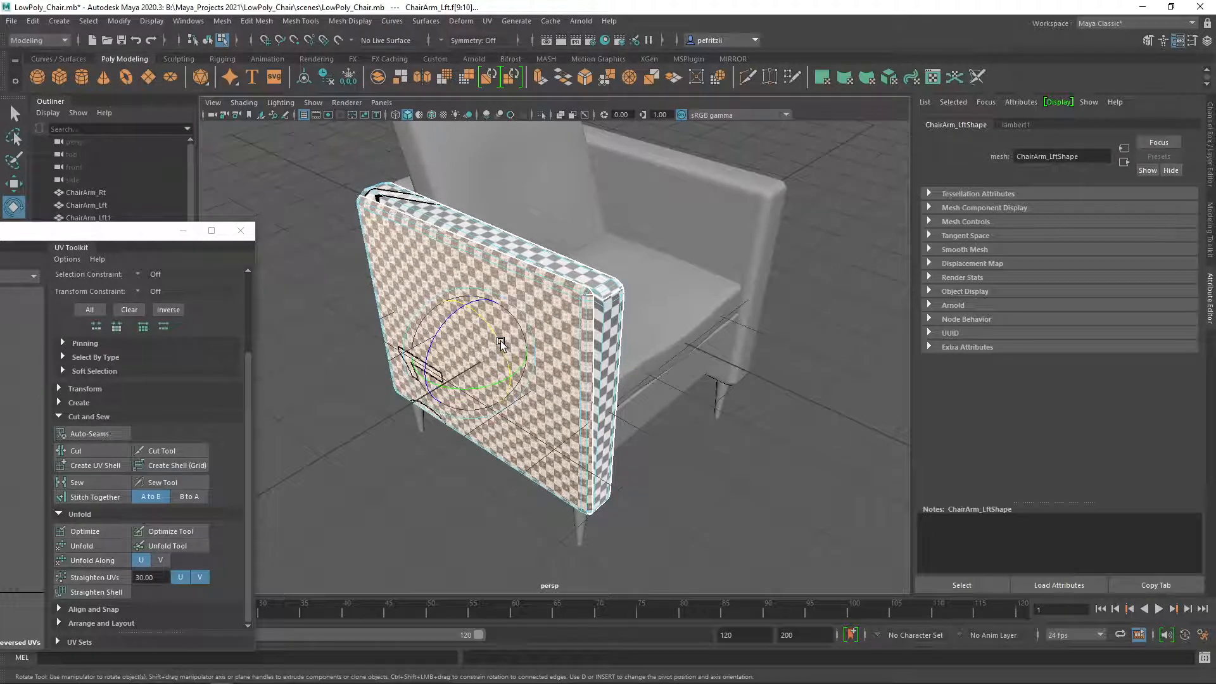
{"action": "key", "text": "ctrl+z"}
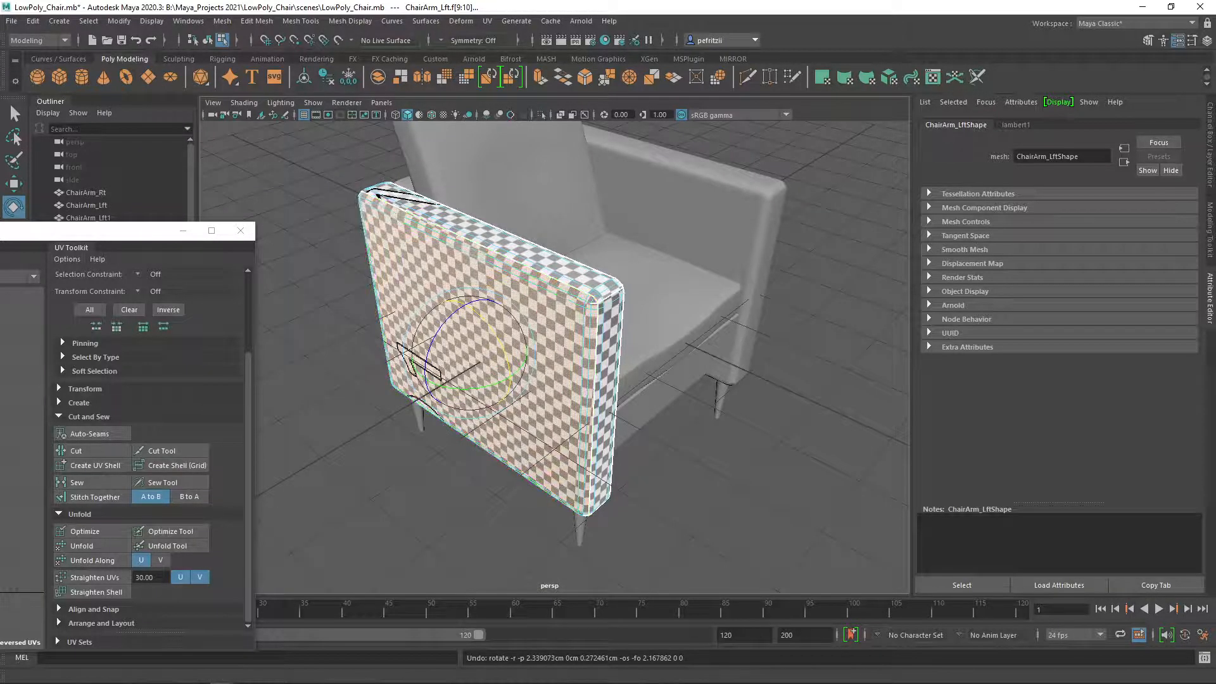
Step: Rotate the selected large panel's UV shell very slightly in the UV Editor and check the checker pattern on the armrest
{"action": "left_click_drag", "start_coordinate": [0, 231], "coordinate": [315, 154]}
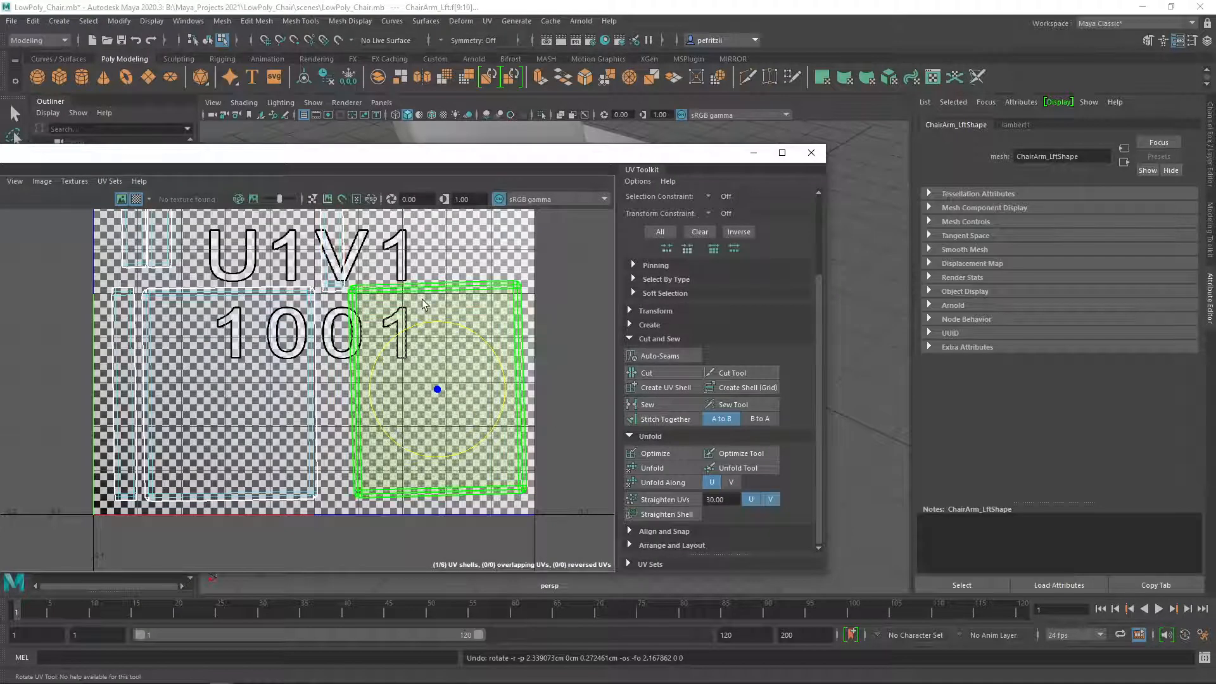
{"action": "left_click", "coordinate": [463, 349]}
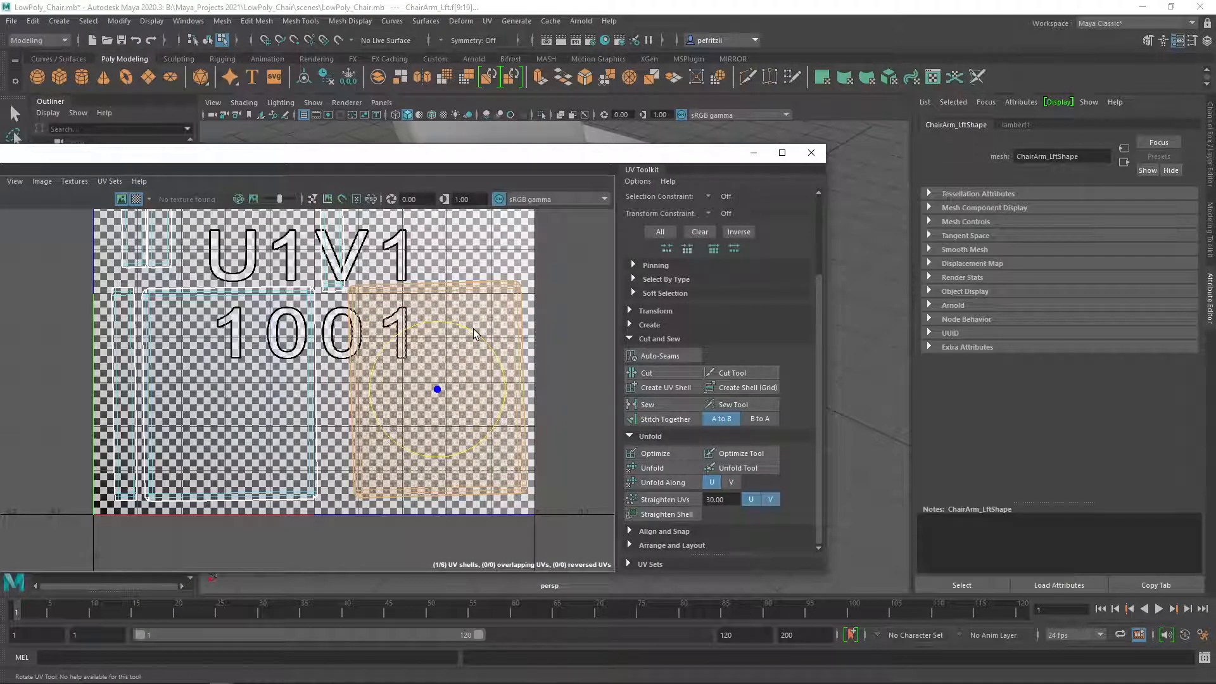
{"action": "left_click_drag", "start_coordinate": [473, 329], "coordinate": [474, 330]}
{"action": "left_click_drag", "start_coordinate": [474, 161], "coordinate": [455, 359]}
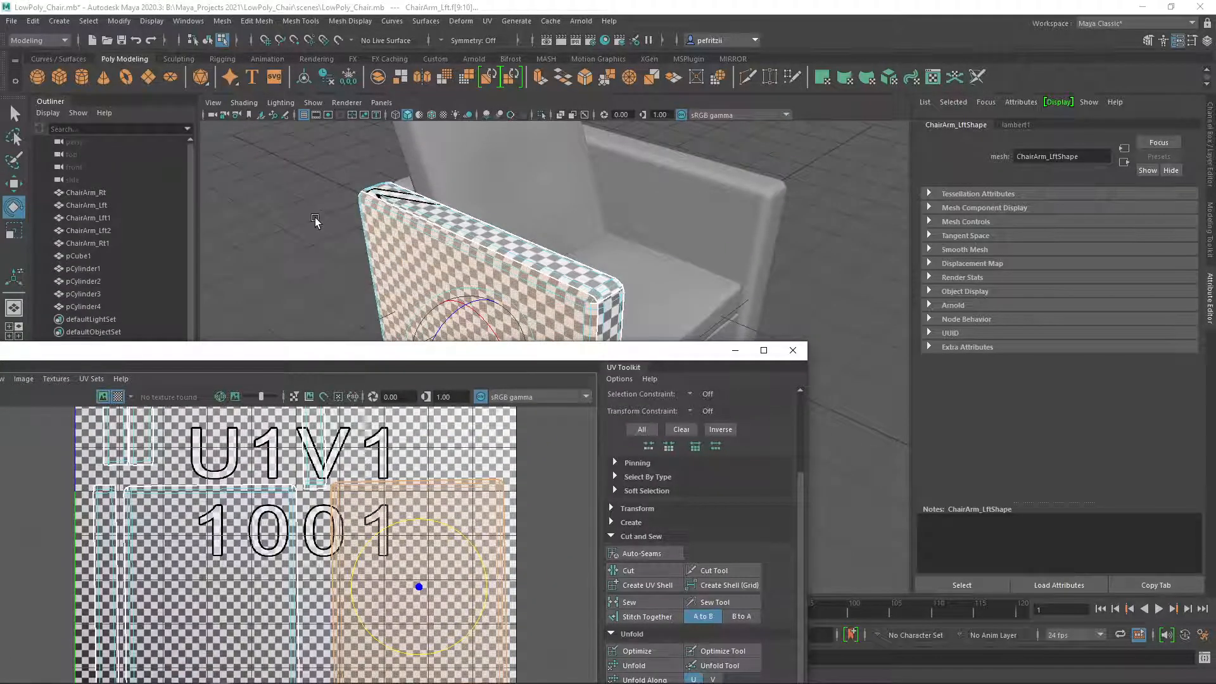
{"action": "left_click_drag", "start_coordinate": [310, 239], "coordinate": [221, 227], "text": "alt"}
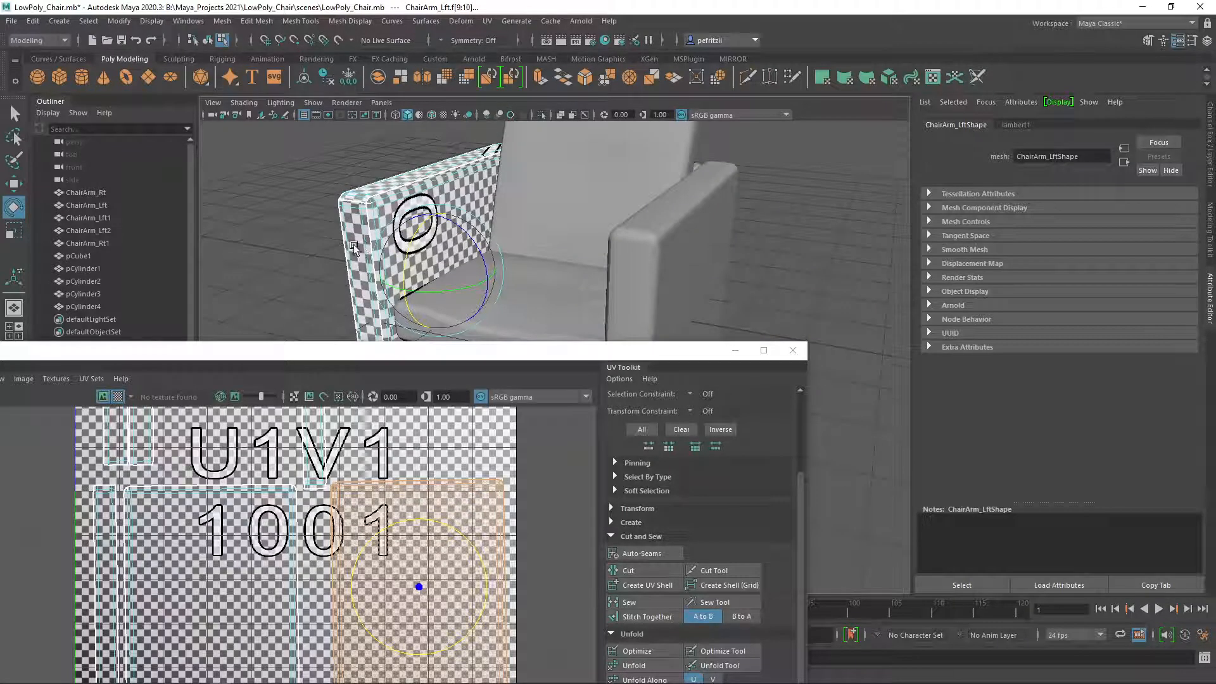
{"action": "left_click_drag", "start_coordinate": [353, 247], "coordinate": [337, 242], "text": "alt"}
{"action": "left_click_drag", "start_coordinate": [355, 353], "coordinate": [0, 129]}
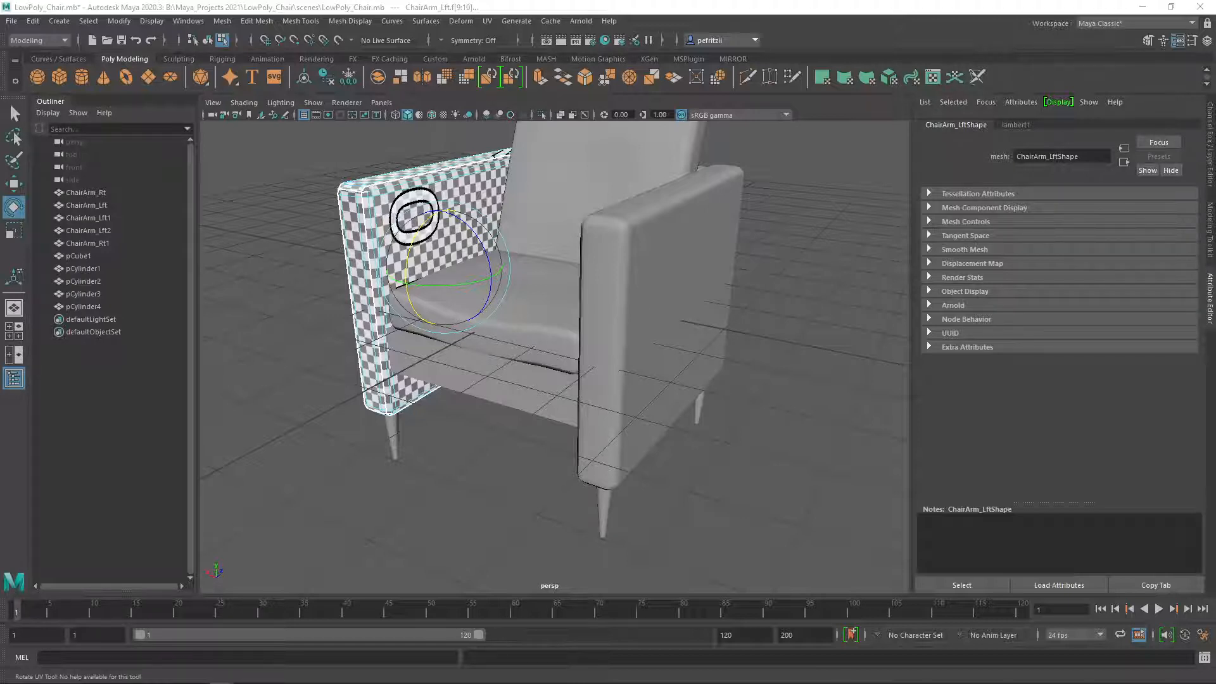
Step: Bring back the UV Editor and turn off the checker map behind the armrest's UV shells
{"action": "left_click_drag", "start_coordinate": [0, 76], "coordinate": [459, 100]}
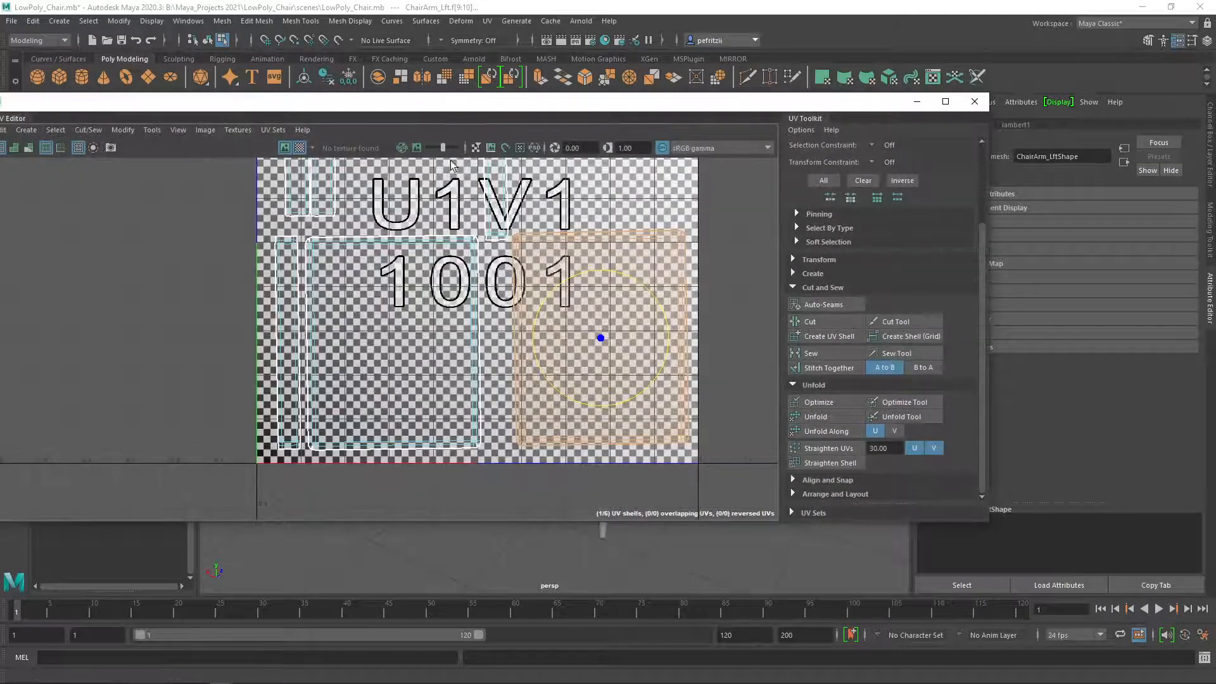
{"action": "scroll", "coordinate": [378, 421], "scroll_direction": "down", "scroll_amount": 4}
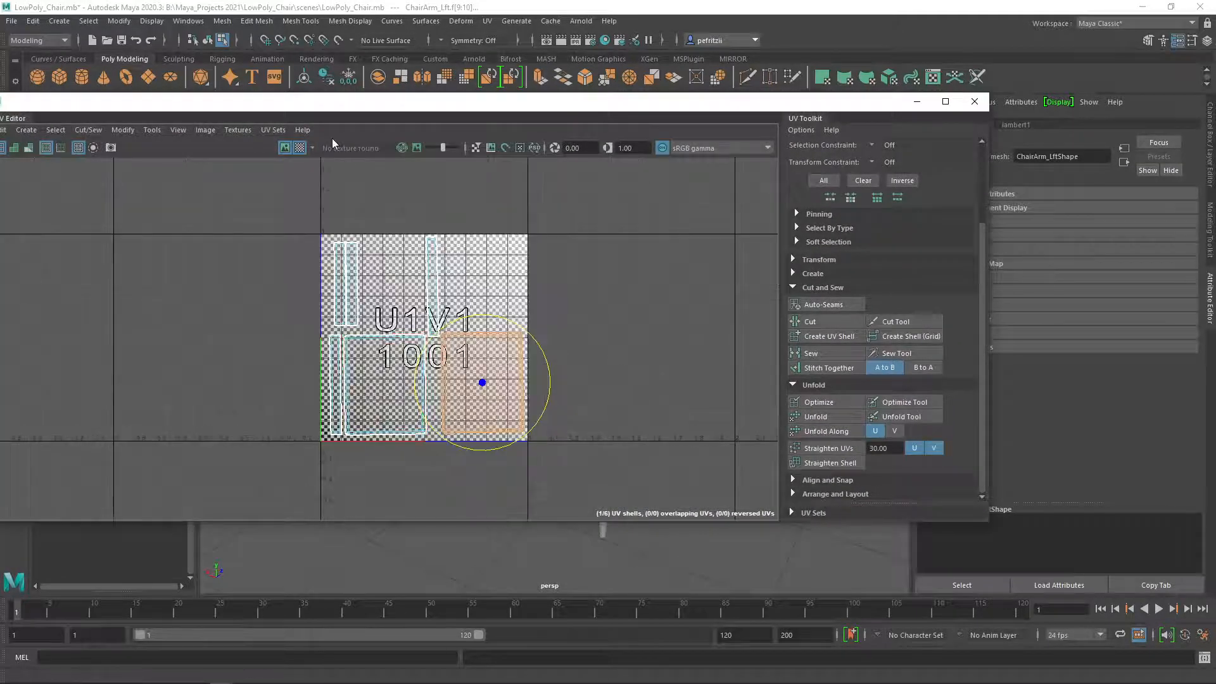
{"action": "left_click", "coordinate": [299, 147]}
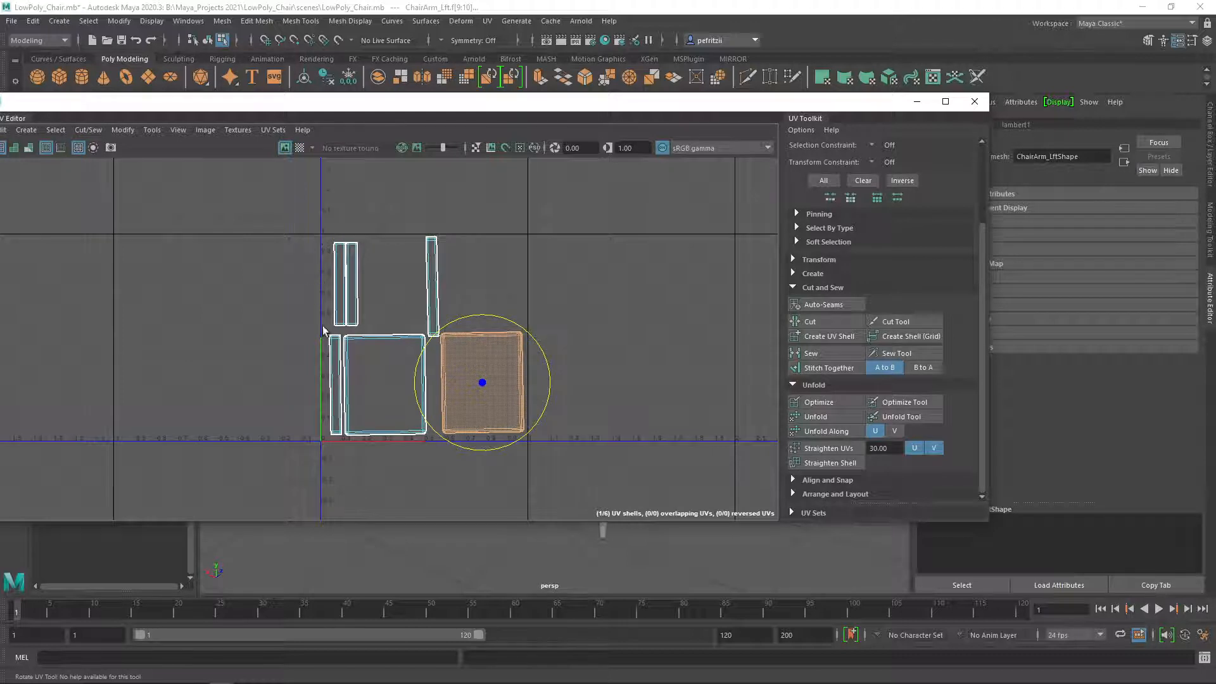
{"action": "scroll", "coordinate": [513, 243], "scroll_direction": "down", "scroll_amount": 2}
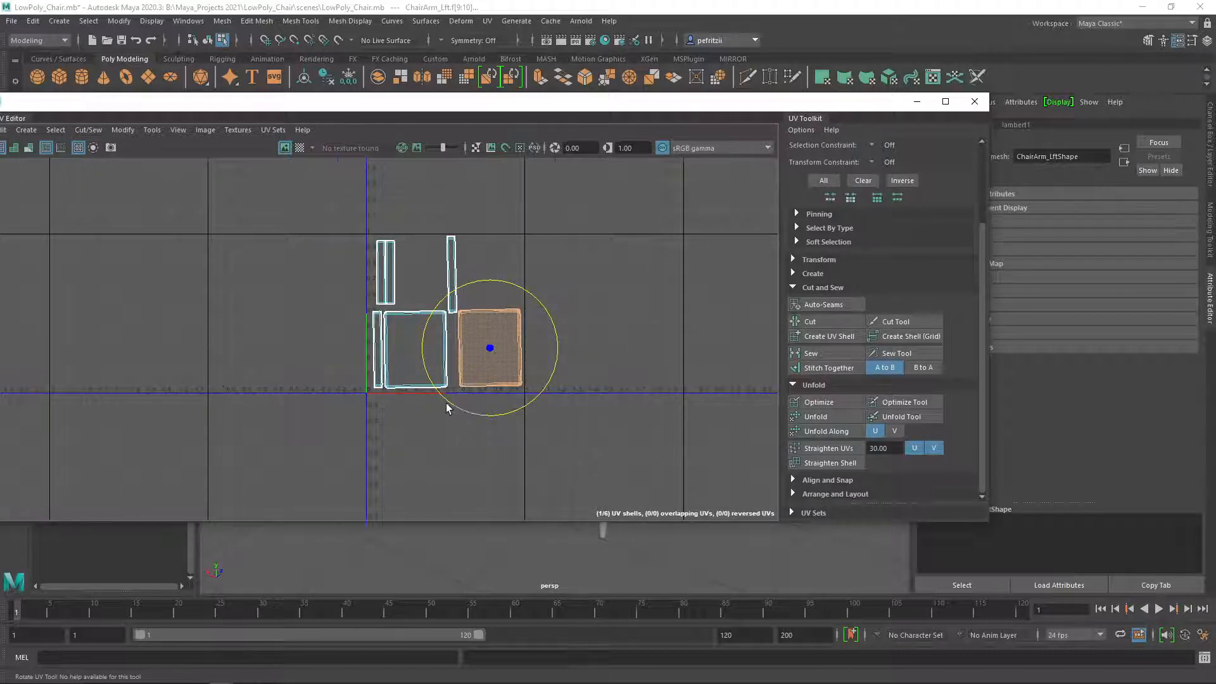
{"action": "scroll", "coordinate": [445, 403], "scroll_direction": "up", "scroll_amount": 3}
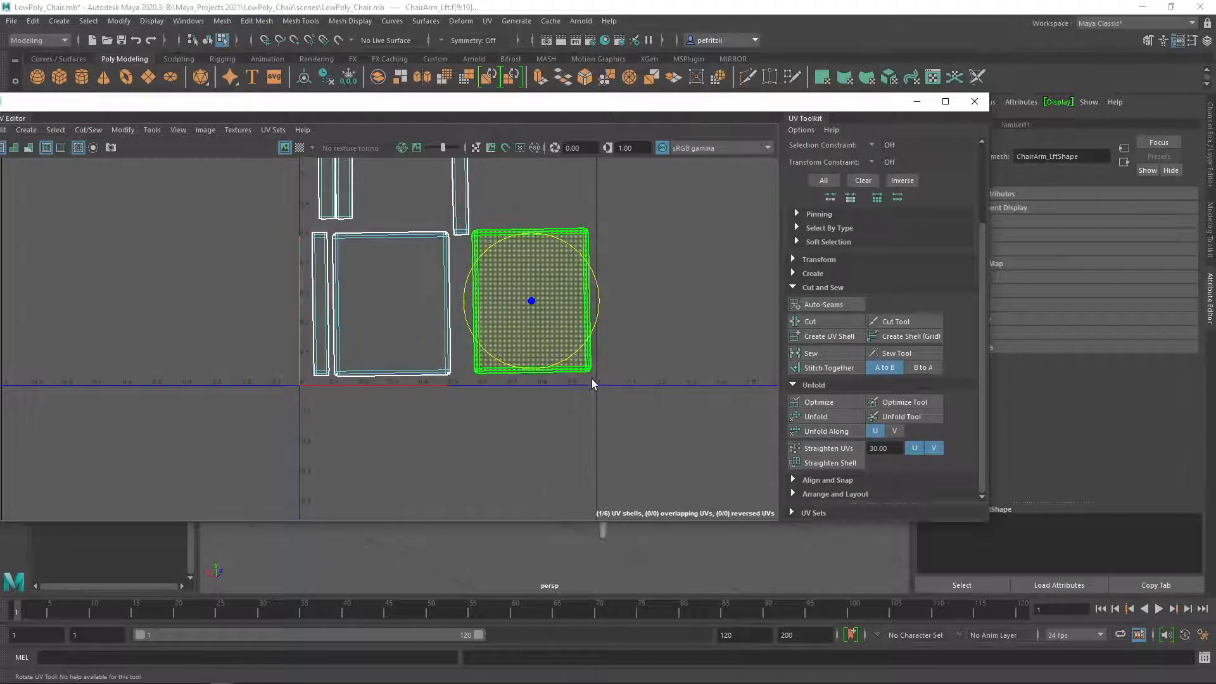
{"action": "right_click_drag", "start_coordinate": [516, 432], "coordinate": [492, 471]}
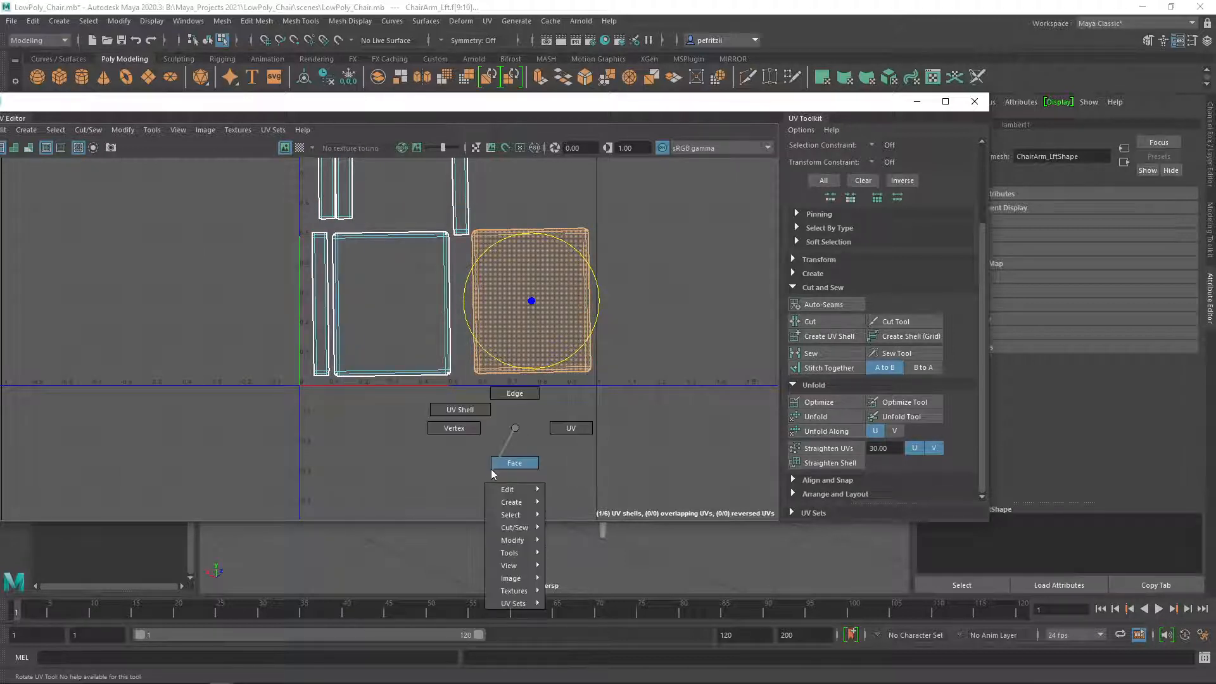
{"action": "right_click_drag", "start_coordinate": [520, 426], "coordinate": [515, 424]}
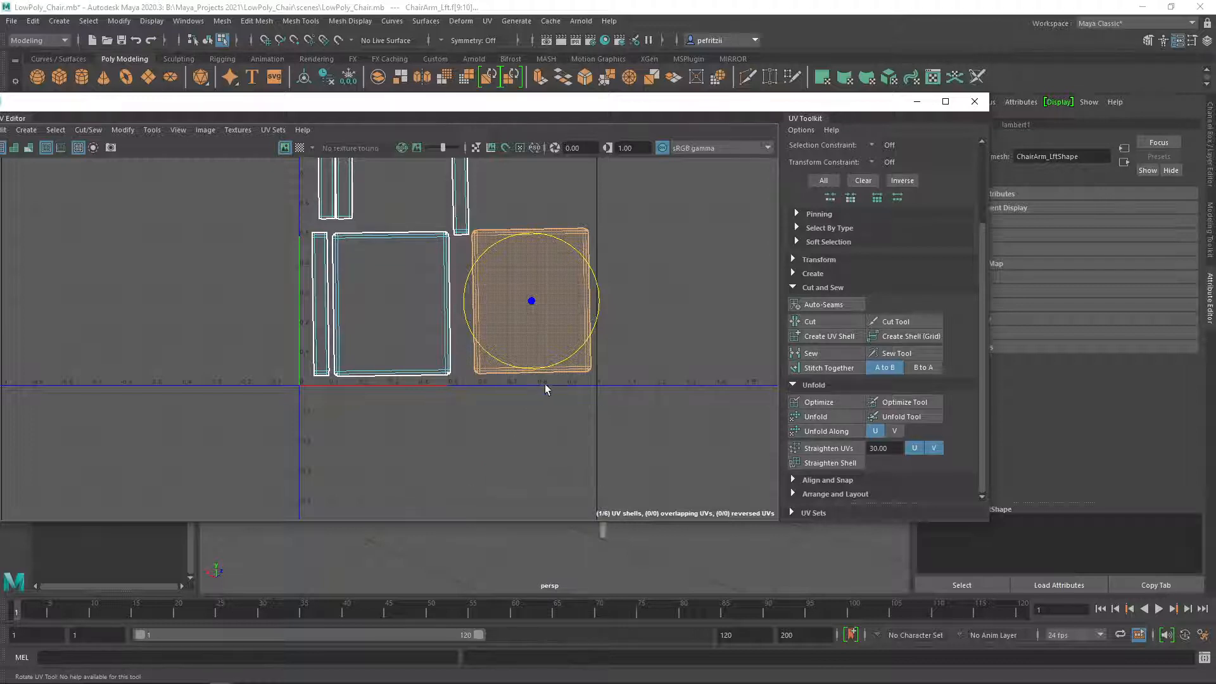
{"action": "scroll", "coordinate": [564, 387], "scroll_direction": "up", "scroll_amount": 1}
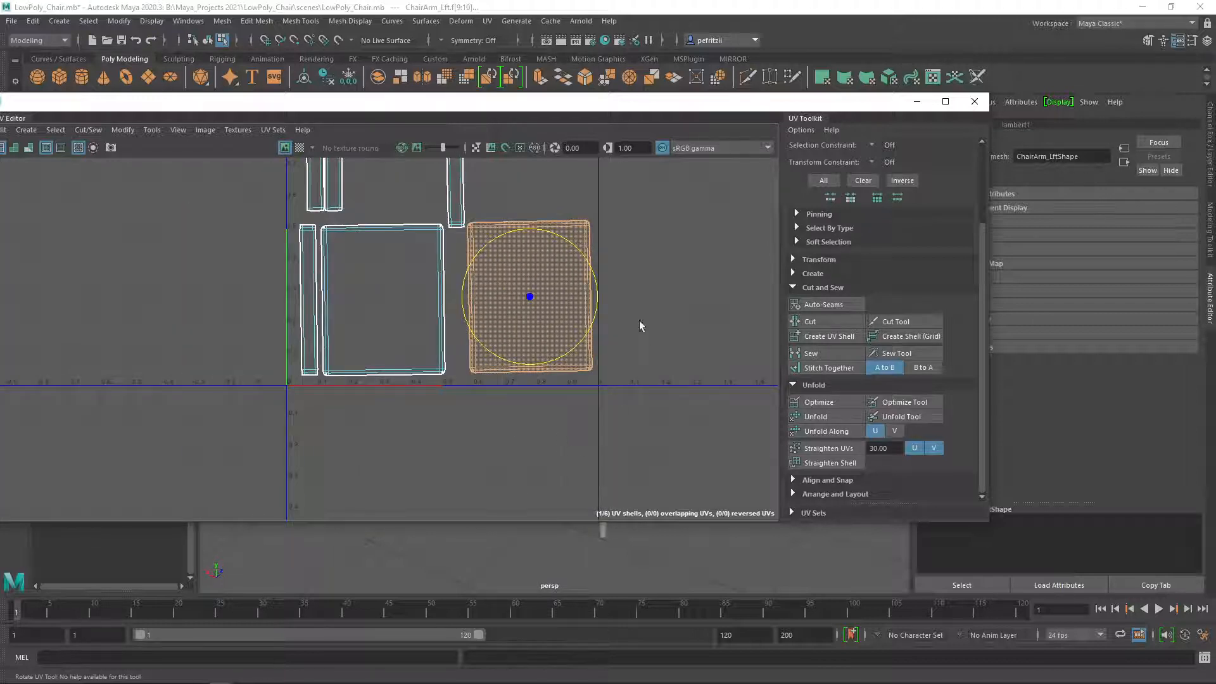
{"action": "middle_click_drag", "start_coordinate": [639, 326], "coordinate": [623, 420], "text": "alt"}
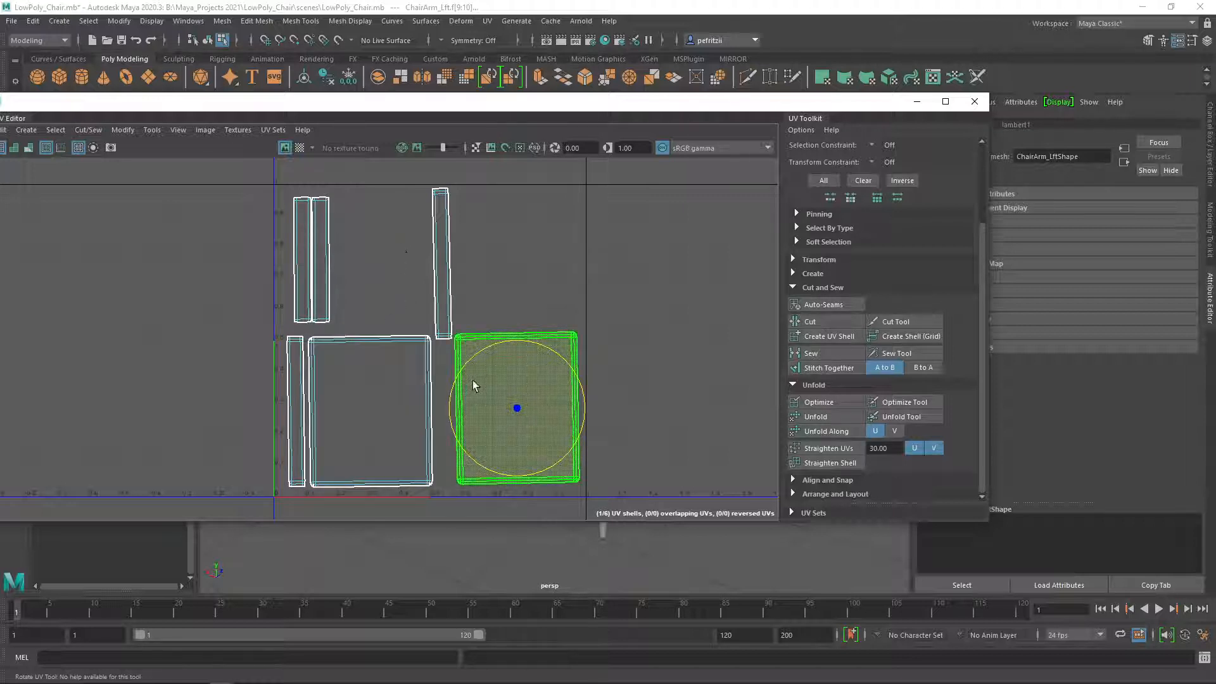
Step: Clear the current object selection and select the ChairArm_Lft2 backrest in the viewport
{"action": "left_click_drag", "start_coordinate": [521, 111], "coordinate": [0, 114]}
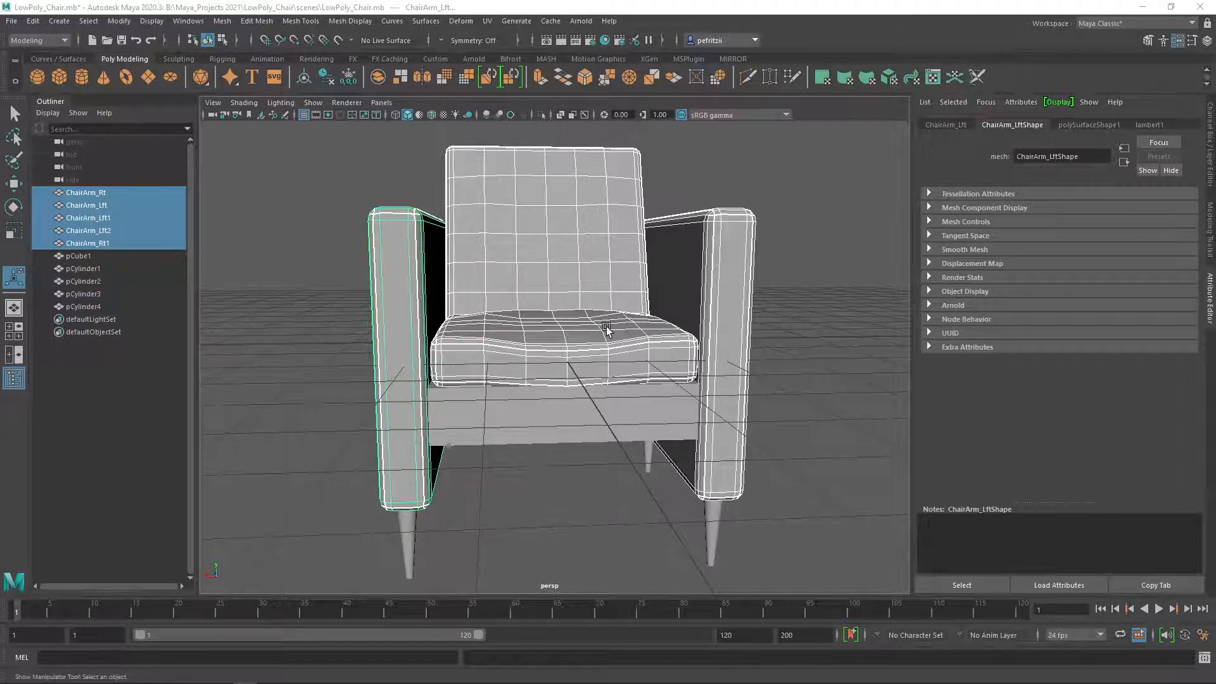
{"action": "left_click_drag", "start_coordinate": [0, 147], "coordinate": [185, 144]}
{"action": "left_click", "coordinate": [327, 166]}
{"action": "left_click", "coordinate": [495, 195]}
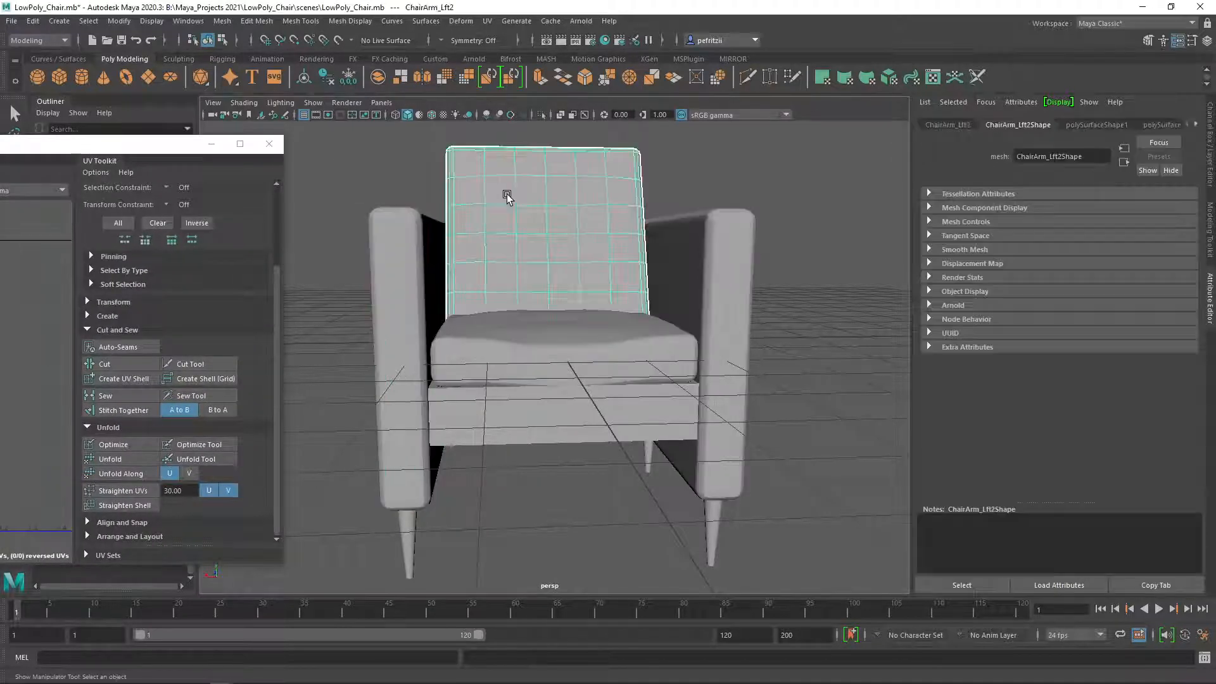
Step: Select the curved narrow UV shell of the backrest and move it sideways, clear of the neighbouring straight strip
{"action": "left_click_drag", "start_coordinate": [0, 147], "coordinate": [338, 133]}
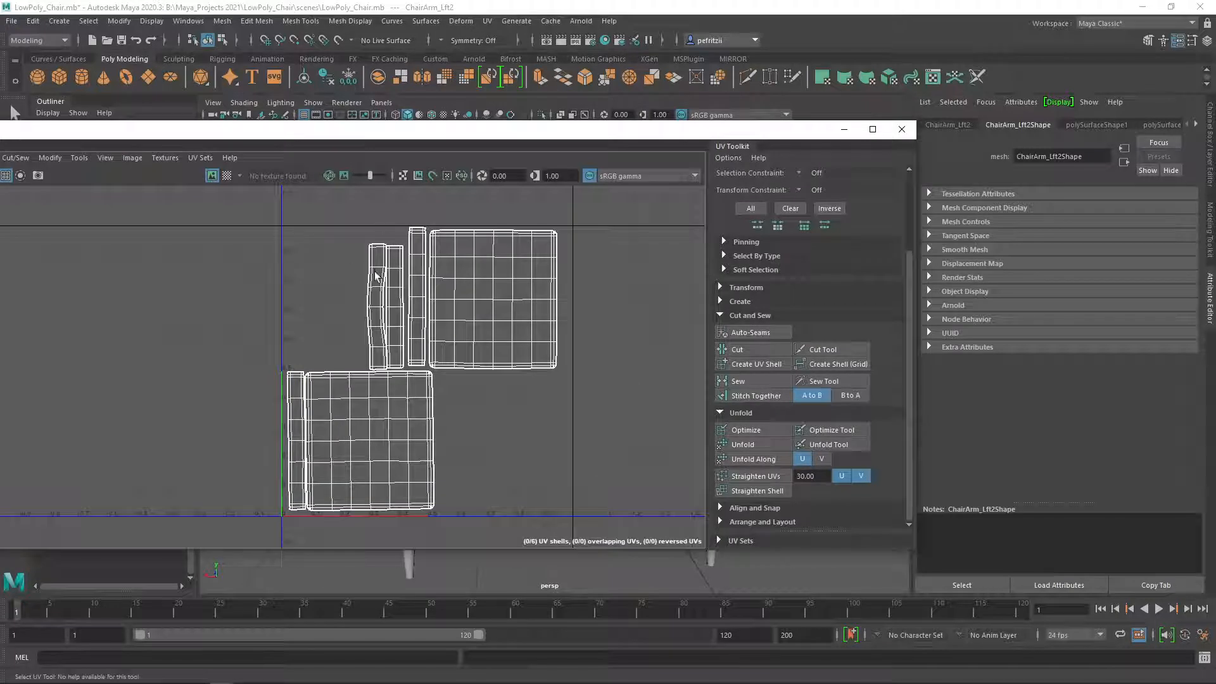
{"action": "scroll", "coordinate": [386, 292], "scroll_direction": "up", "scroll_amount": 2}
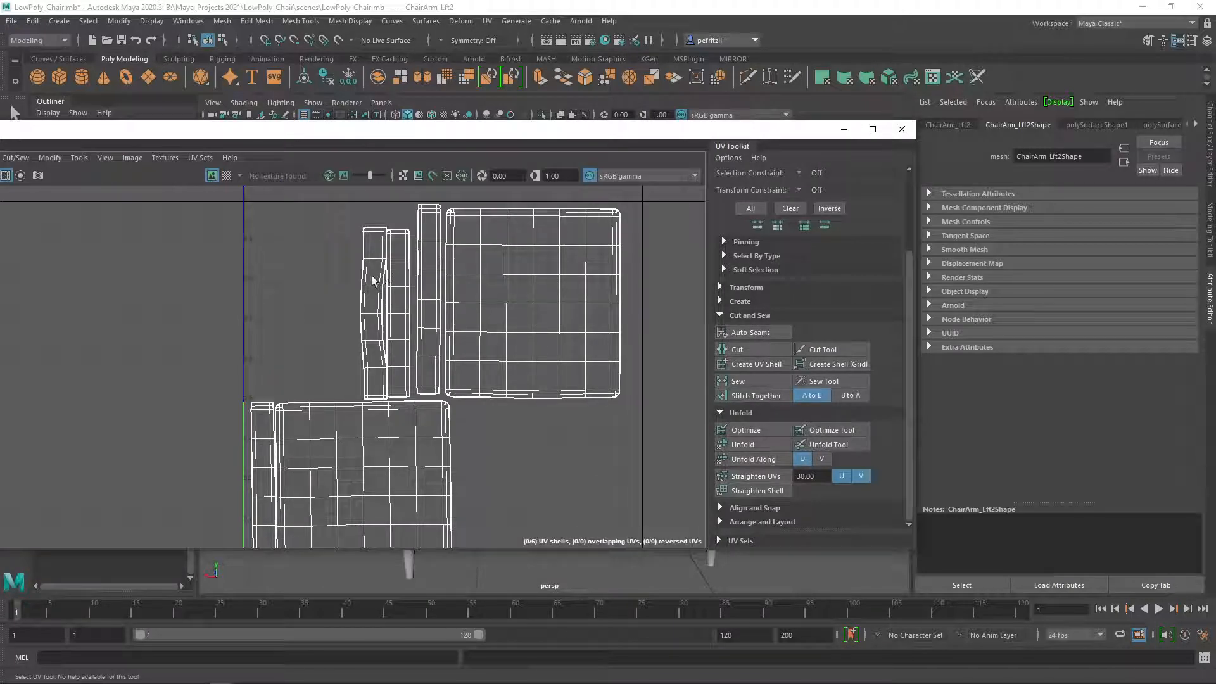
{"action": "scroll", "coordinate": [329, 248], "scroll_direction": "up", "scroll_amount": 2}
{"action": "scroll", "coordinate": [330, 252], "scroll_direction": "up", "scroll_amount": 1}
{"action": "scroll", "coordinate": [435, 280], "scroll_direction": "up", "scroll_amount": 1}
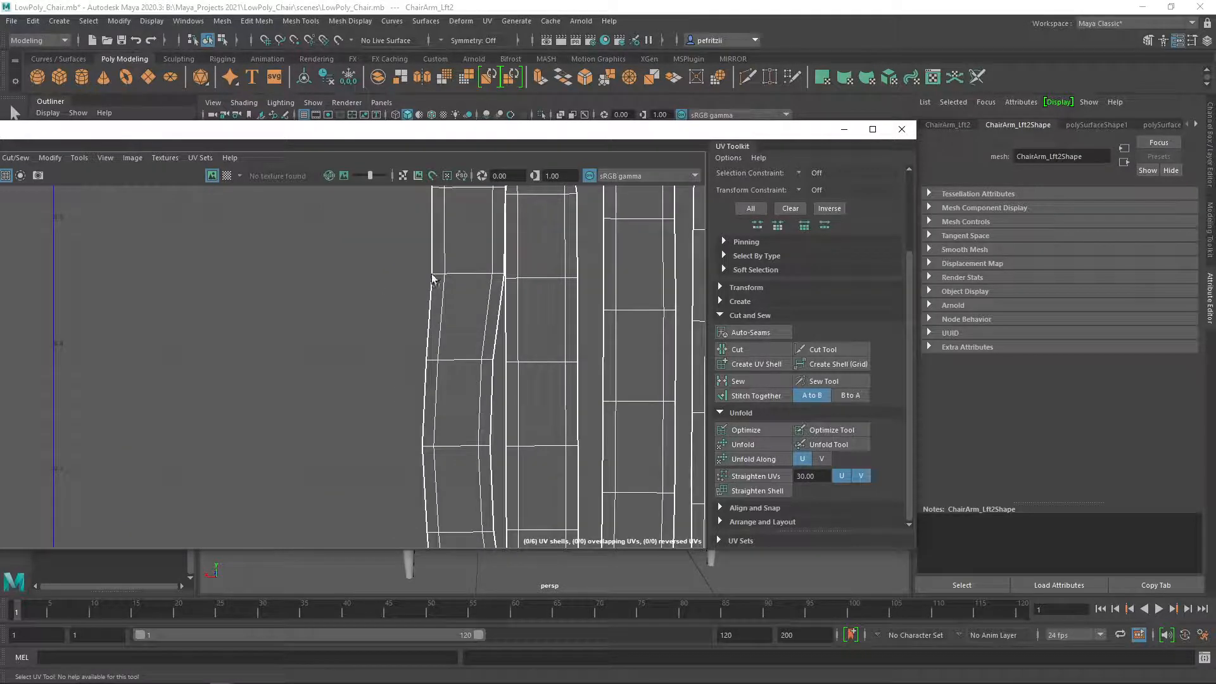
{"action": "scroll", "coordinate": [435, 279], "scroll_direction": "down", "scroll_amount": 3}
{"action": "right_click_drag", "start_coordinate": [436, 278], "coordinate": [388, 258]}
{"action": "left_click", "coordinate": [453, 280]}
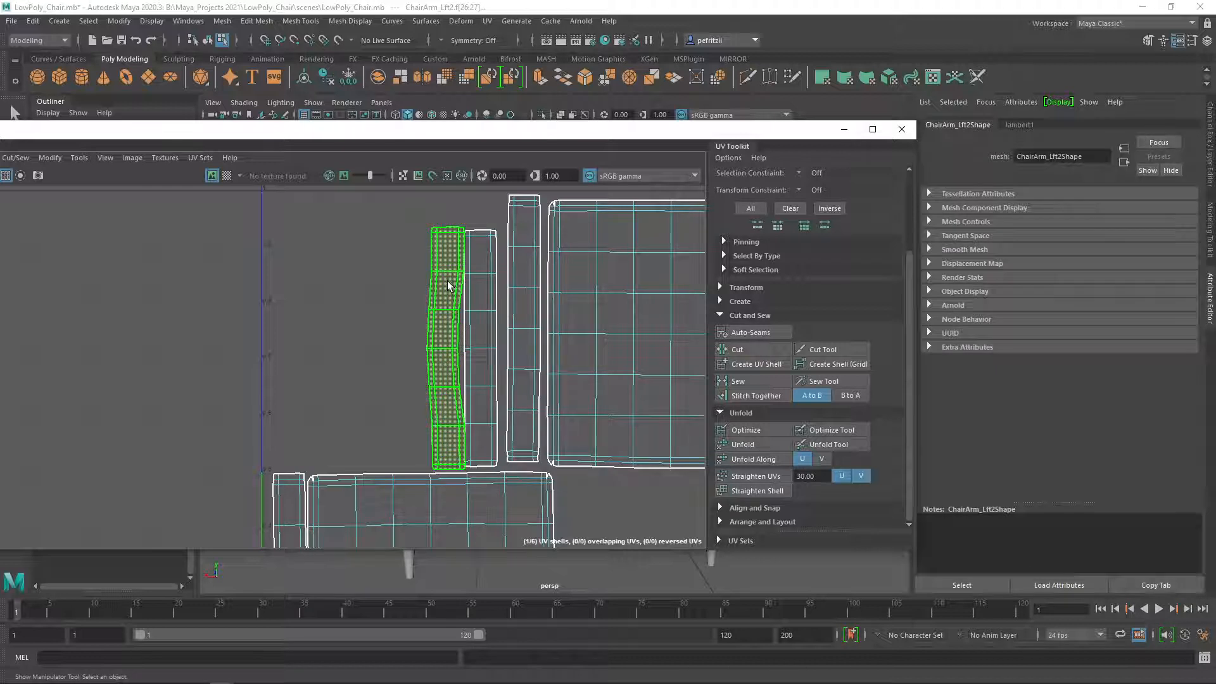
{"action": "key", "text": "w"}
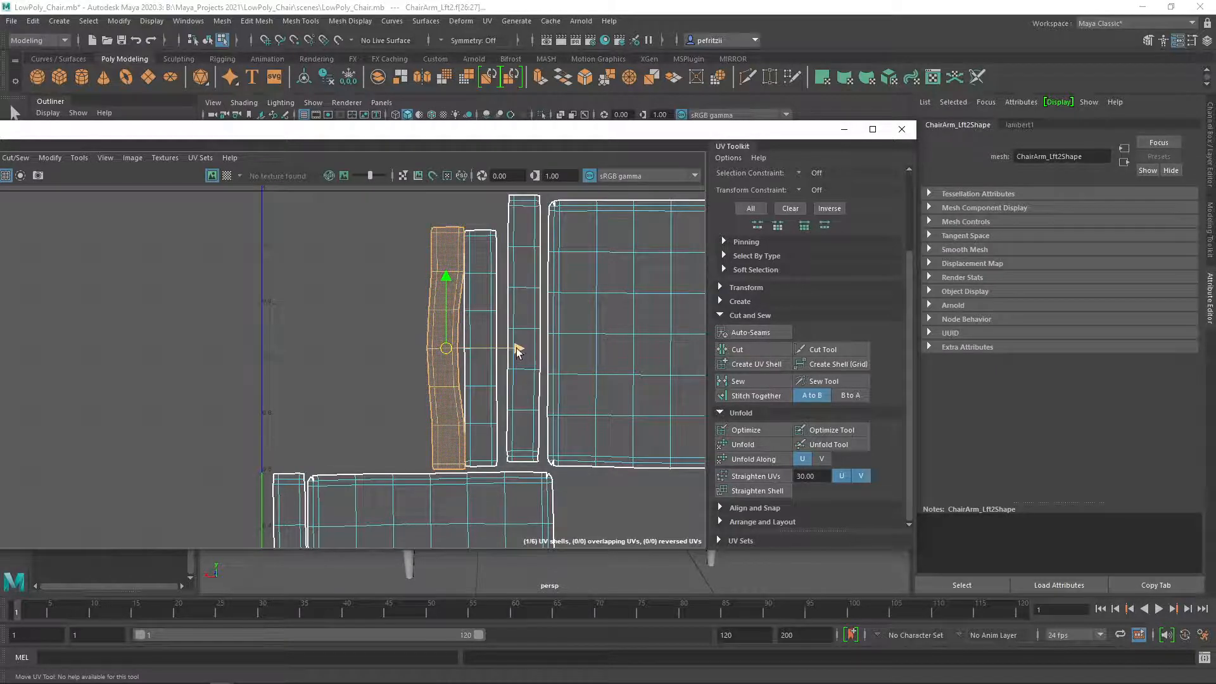
{"action": "left_click_drag", "start_coordinate": [516, 348], "coordinate": [496, 350]}
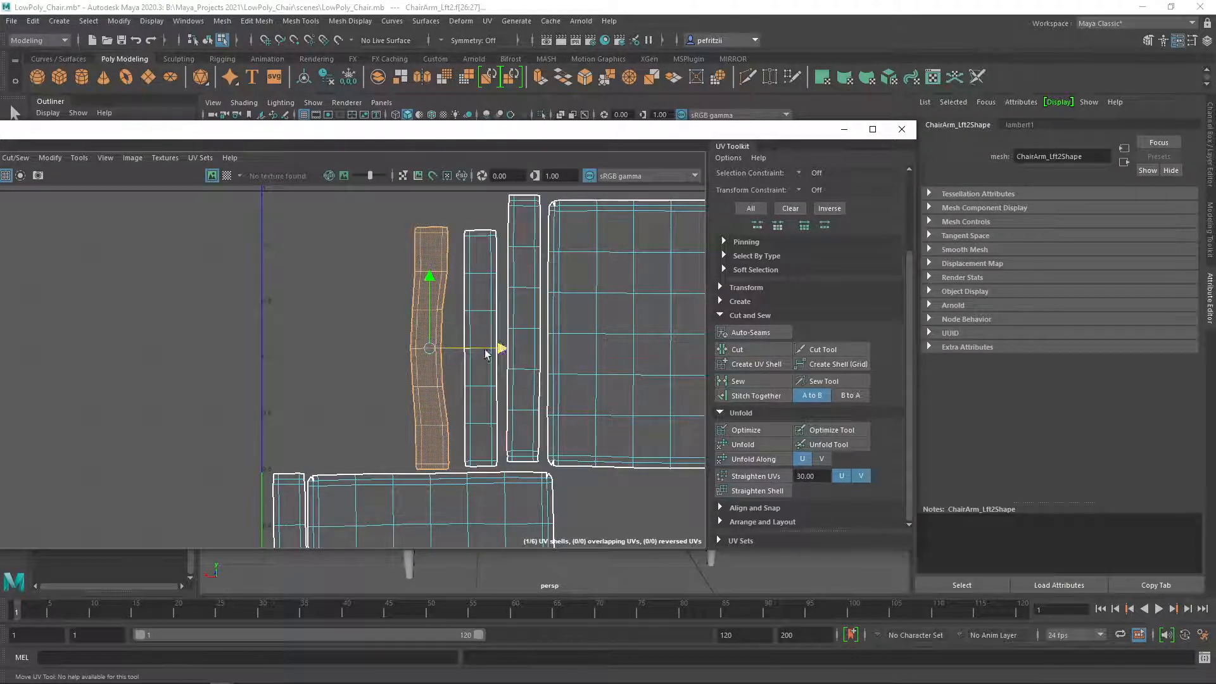
{"action": "scroll", "coordinate": [499, 352], "scroll_direction": "down", "scroll_amount": 2}
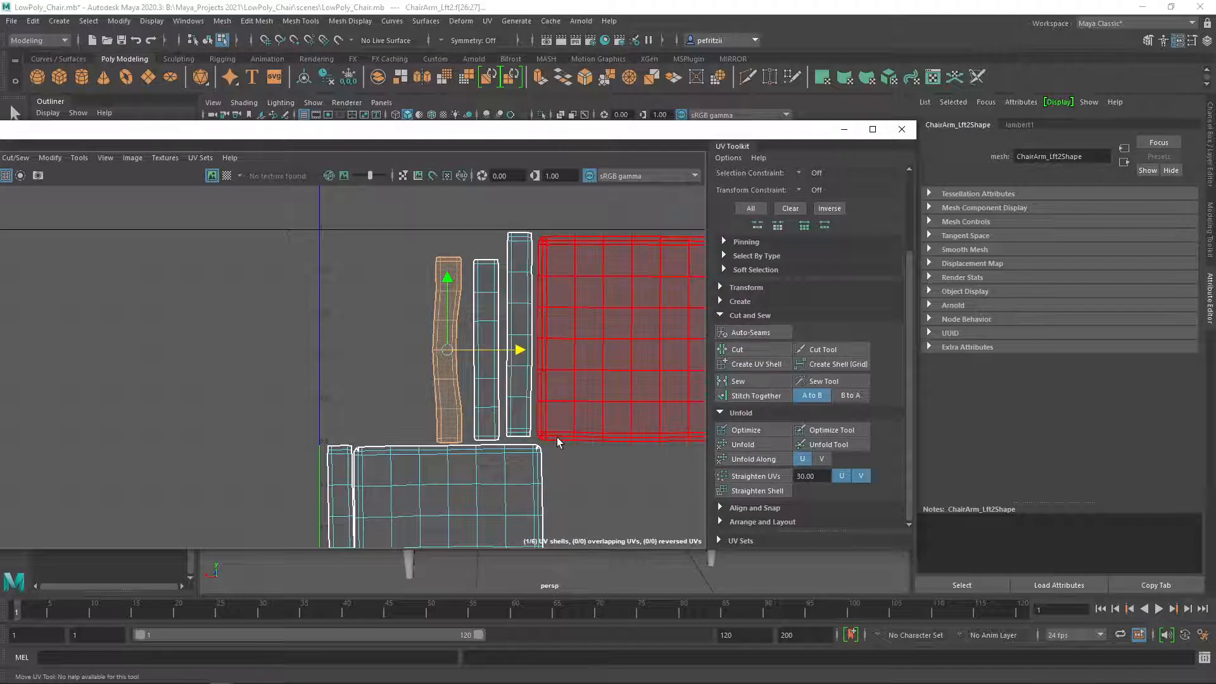
{"action": "scroll", "coordinate": [572, 443], "scroll_direction": "down", "scroll_amount": 1}
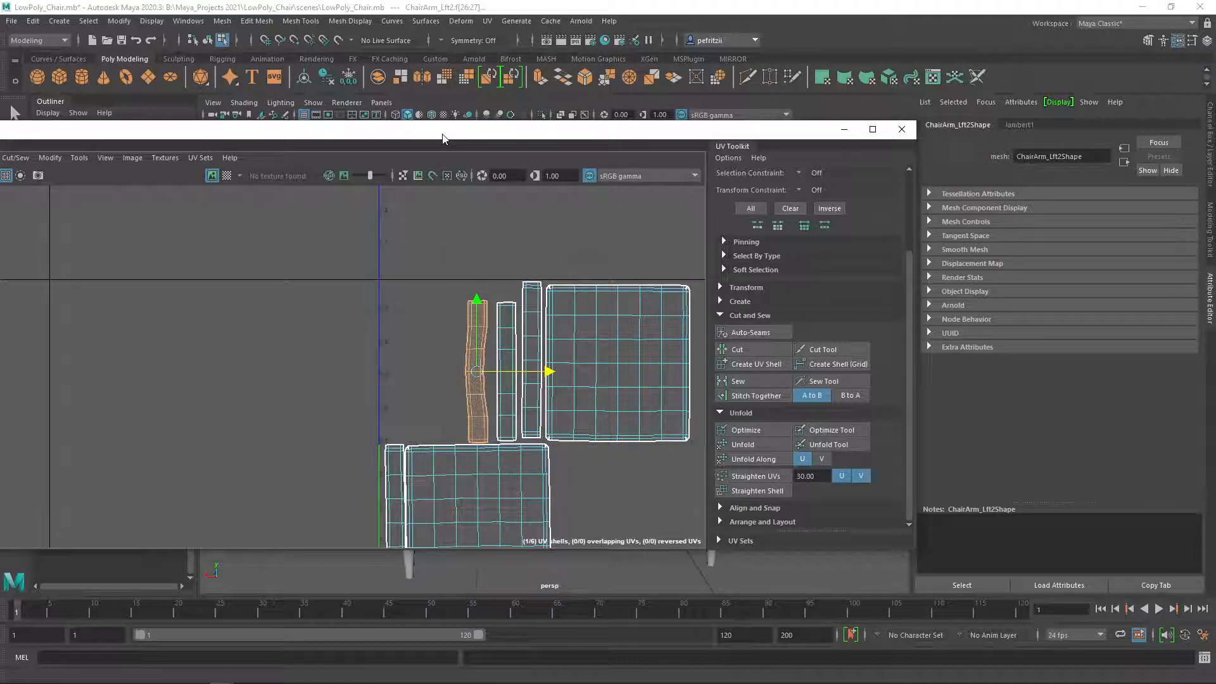
Step: Move the UV Editor off the viewport and examine the checker map on the front of the backrest
{"action": "left_click_drag", "start_coordinate": [443, 138], "coordinate": [378, 97]}
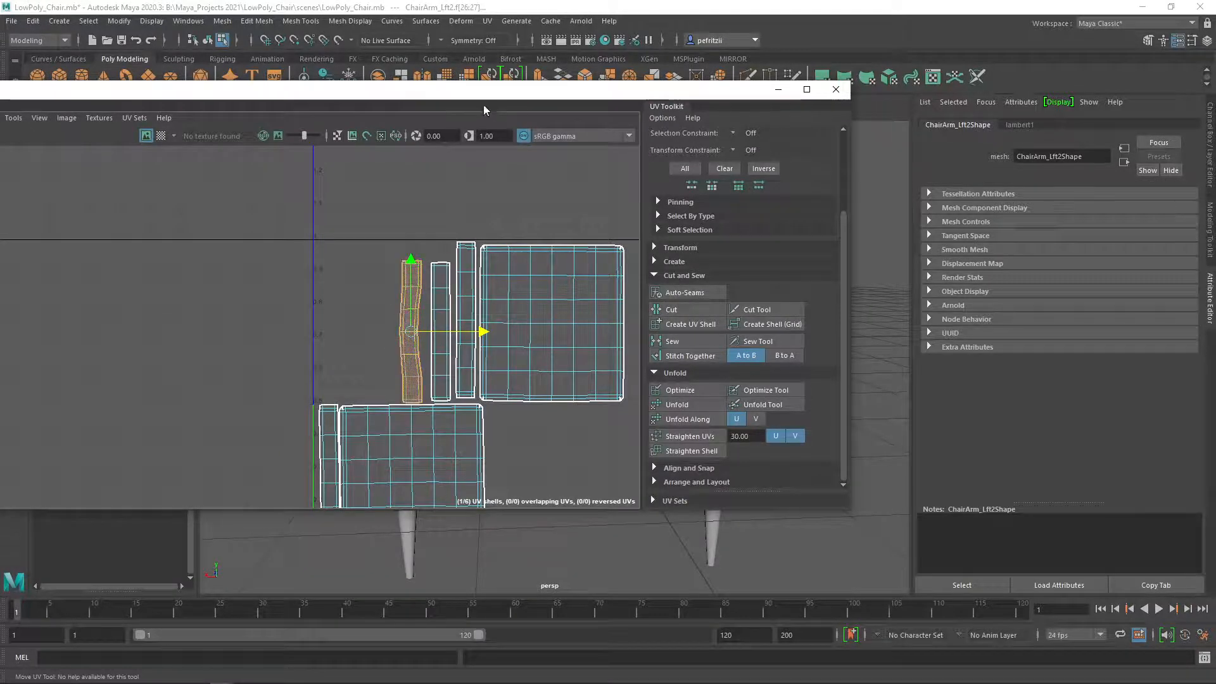
{"action": "left_click_drag", "start_coordinate": [483, 102], "coordinate": [13, 140]}
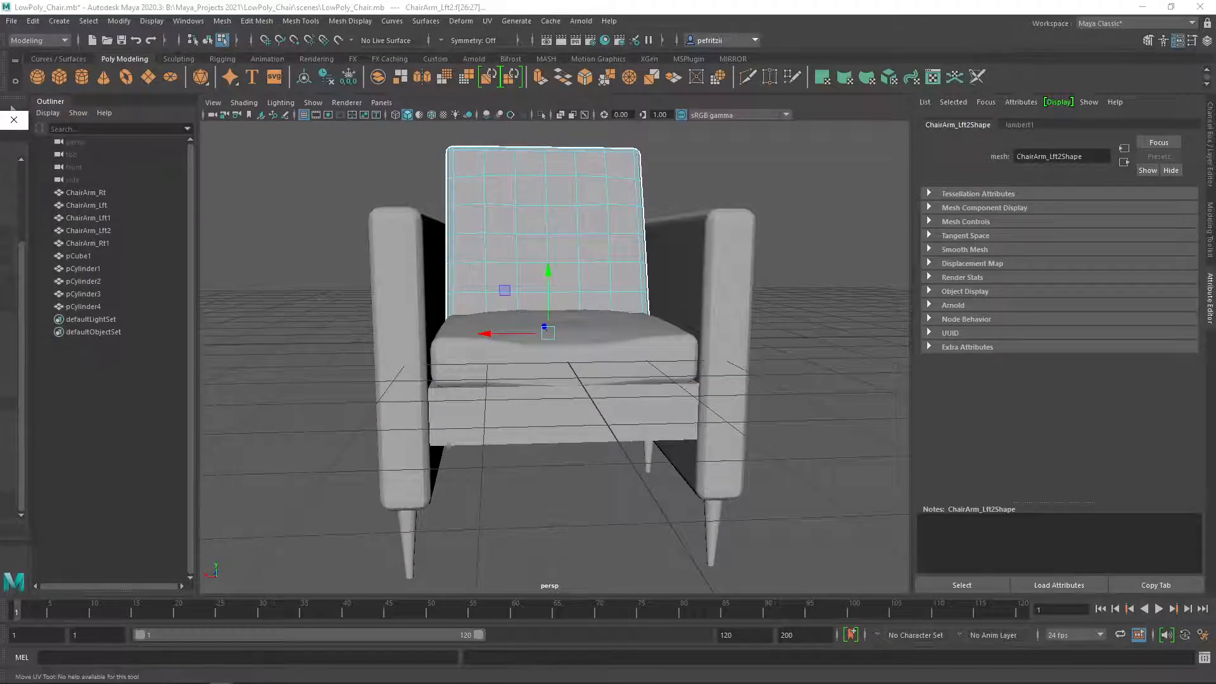
{"action": "scroll", "coordinate": [830, 332], "scroll_direction": "up", "scroll_amount": 5}
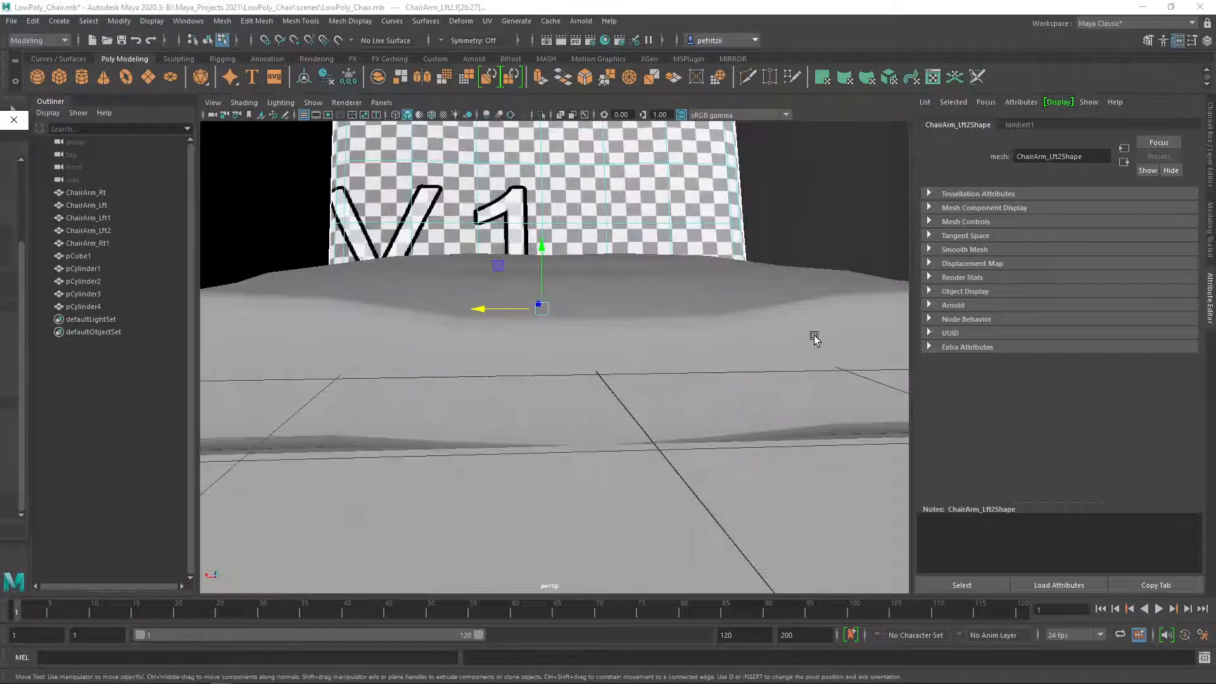
{"action": "scroll", "coordinate": [813, 337], "scroll_direction": "down", "scroll_amount": 5}
Step: Select the seat cushion as an object and examine its checker pattern on the front and top faces
{"action": "left_click", "coordinate": [679, 358]}
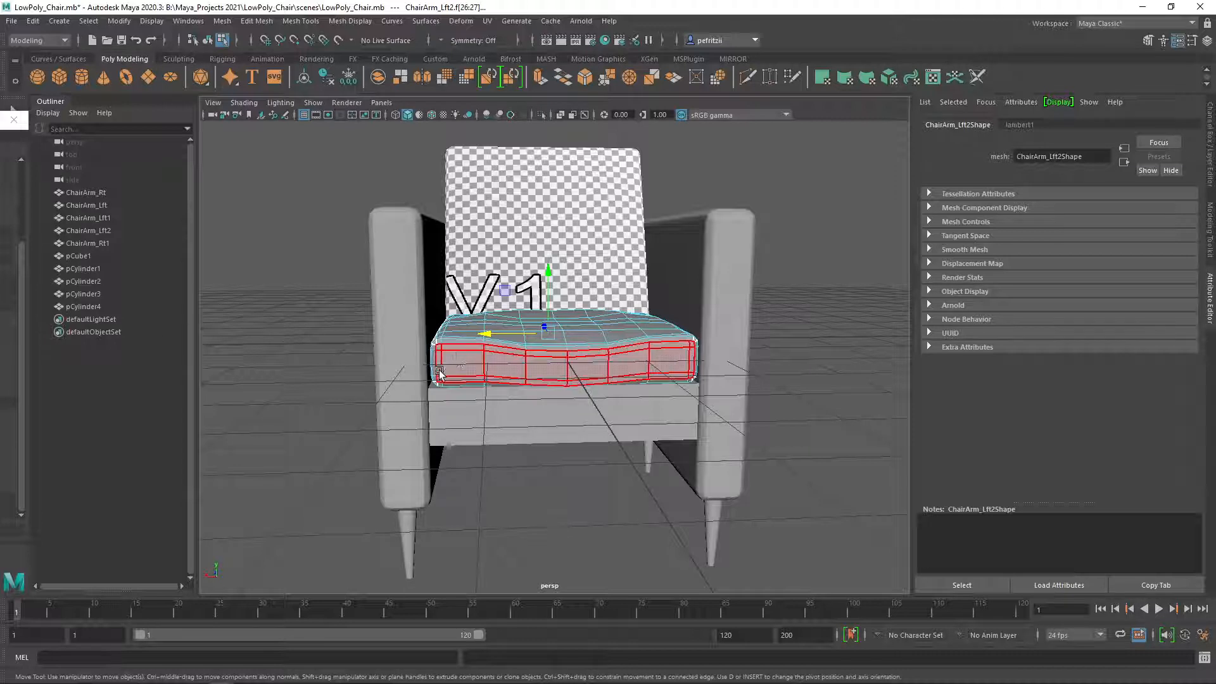
{"action": "right_click_drag", "start_coordinate": [318, 208], "coordinate": [395, 190]}
{"action": "left_click_drag", "start_coordinate": [499, 348], "coordinate": [491, 352]}
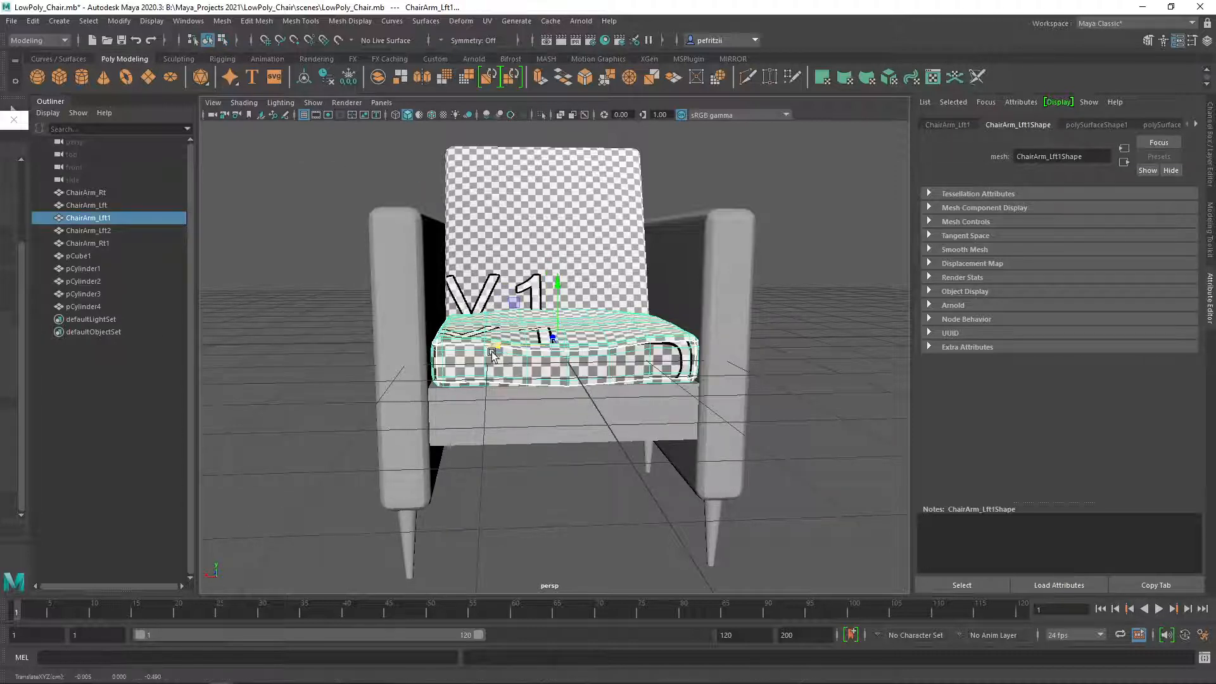
{"action": "key", "text": "ctrl+z"}
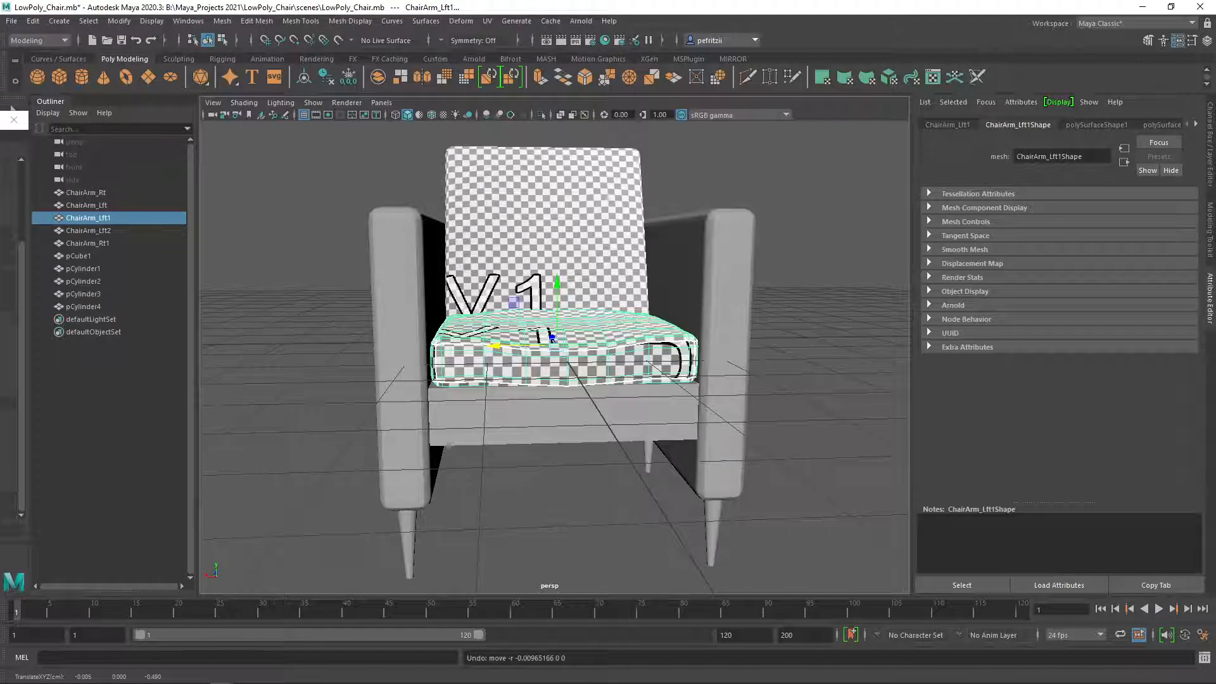
{"action": "scroll", "coordinate": [586, 373], "scroll_direction": "up", "scroll_amount": 5}
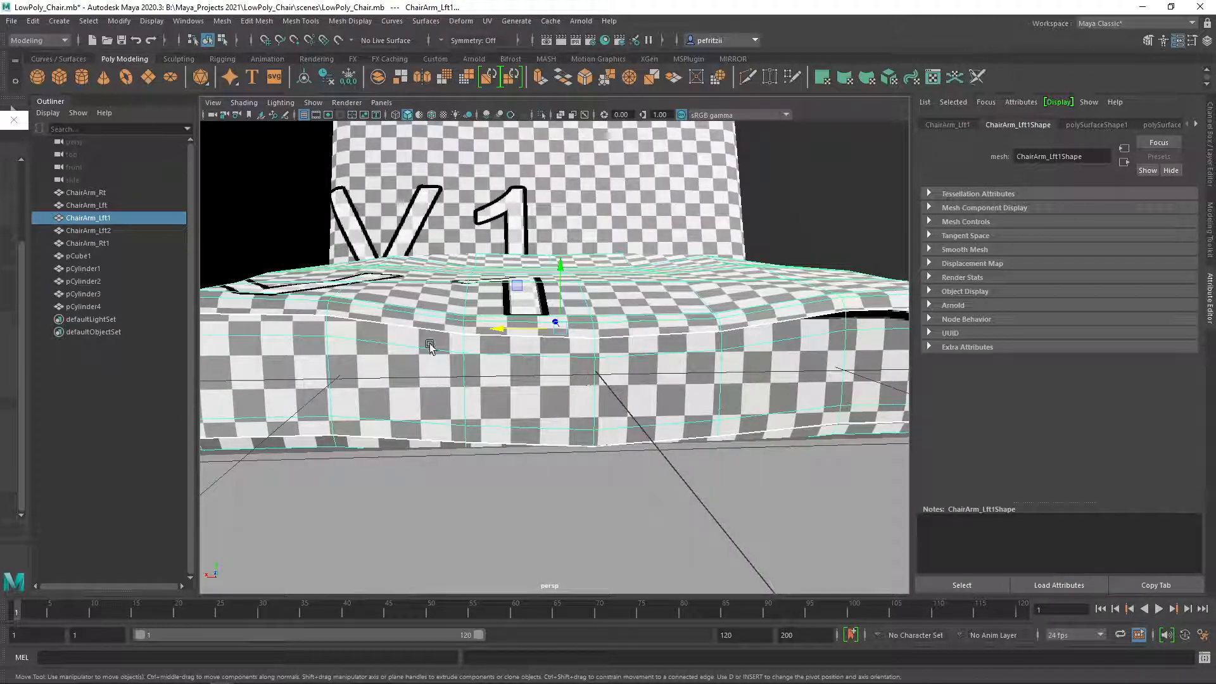
{"action": "left_click_drag", "start_coordinate": [420, 353], "coordinate": [426, 360], "text": "alt"}
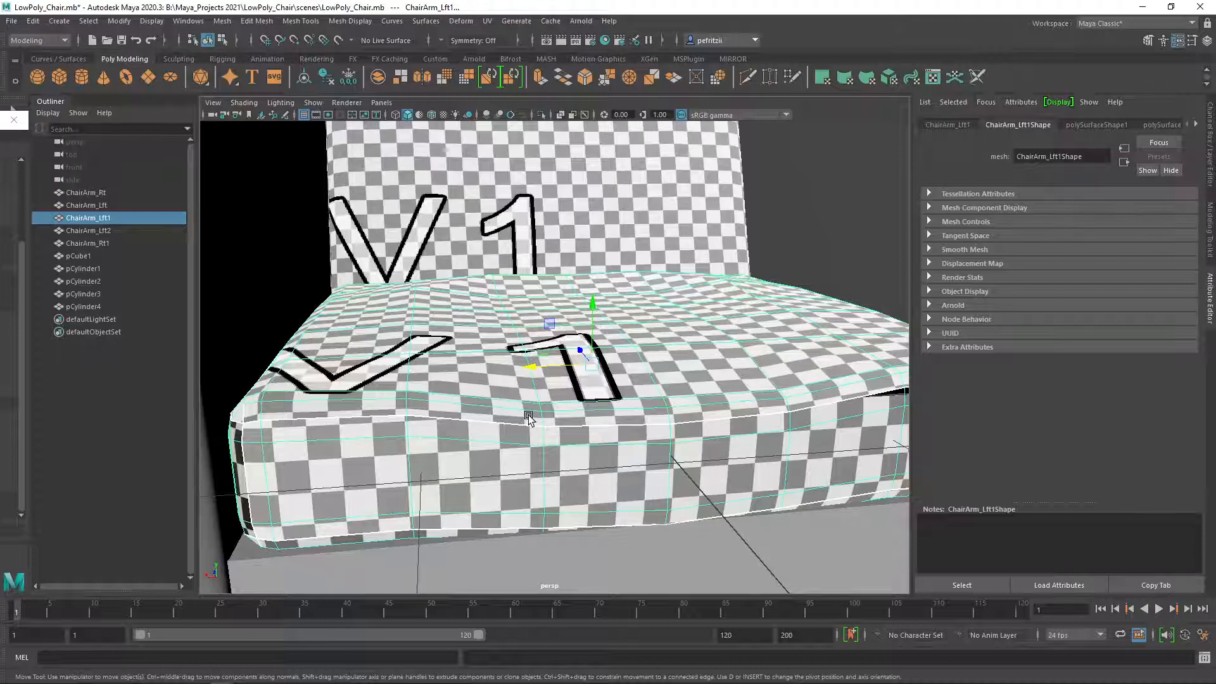
{"action": "key", "text": "a"}
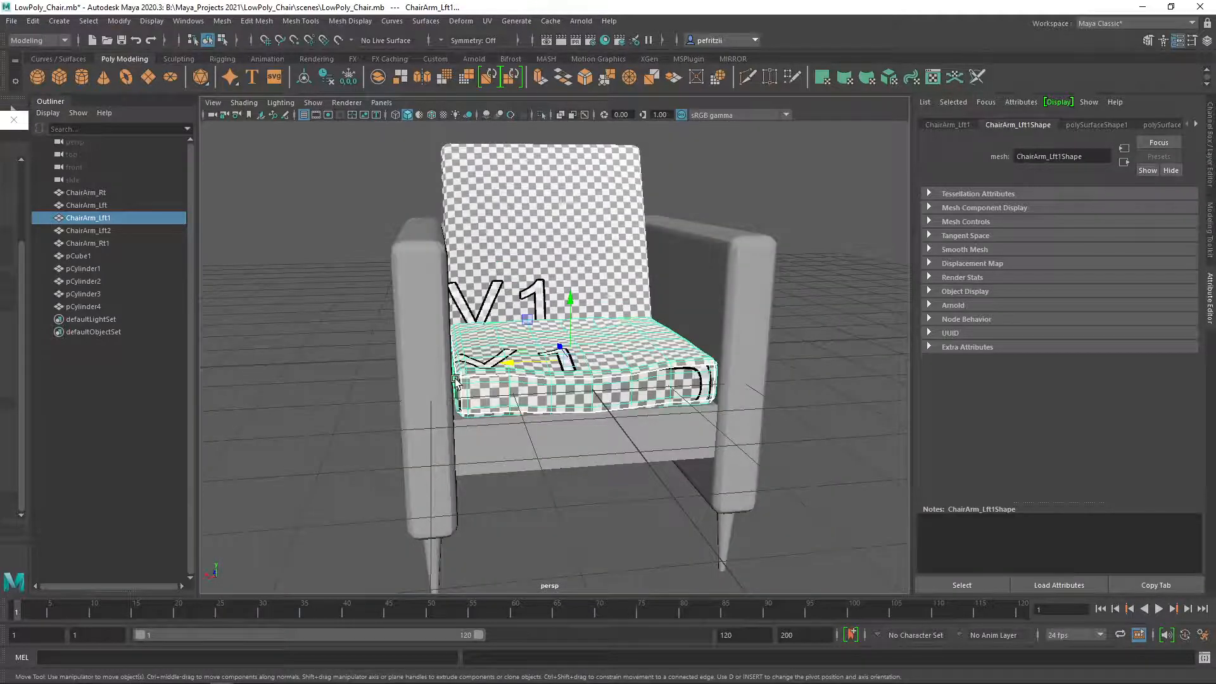
{"action": "left_click_drag", "start_coordinate": [450, 375], "coordinate": [390, 352], "text": "alt"}
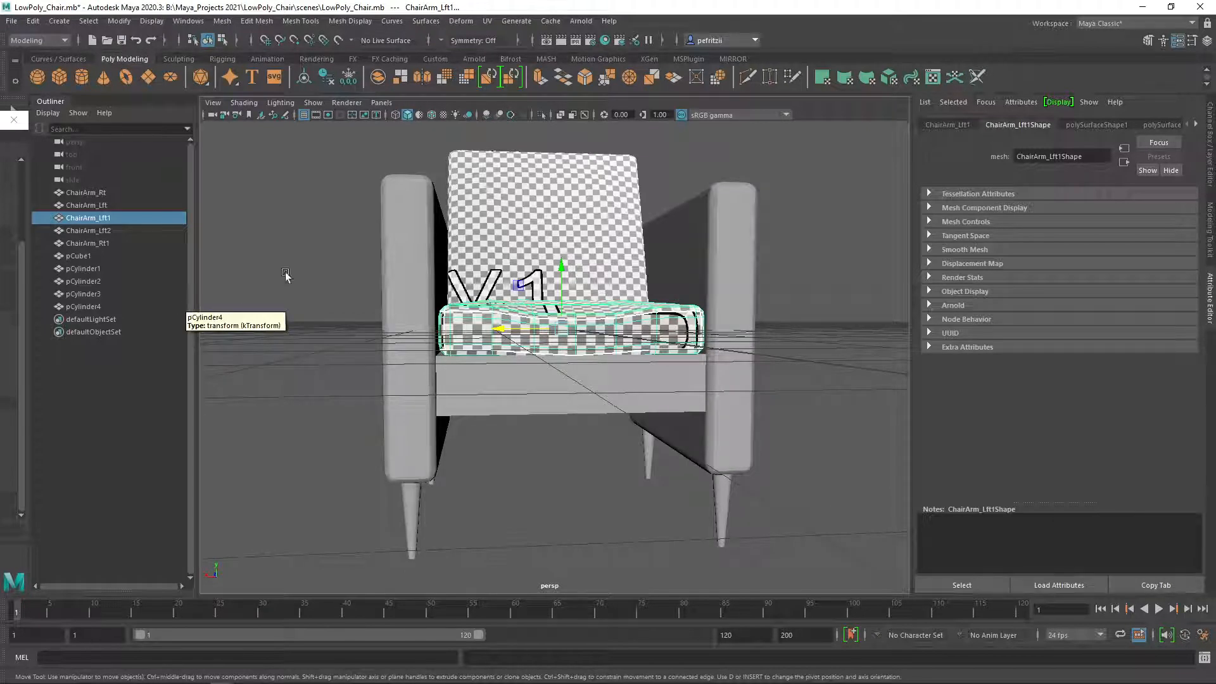
Step: Rename the seat base object pCube1 as Chair_Bottom
{"action": "left_click", "coordinate": [71, 256]}
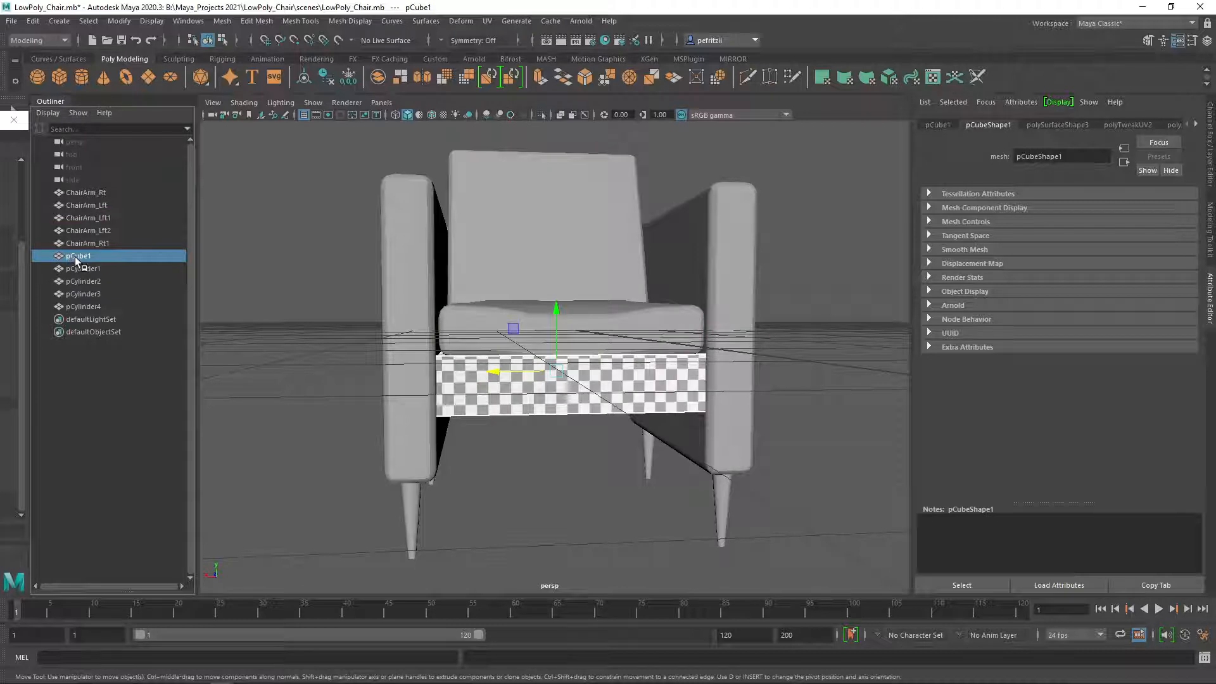
{"action": "double_click", "coordinate": [75, 256]}
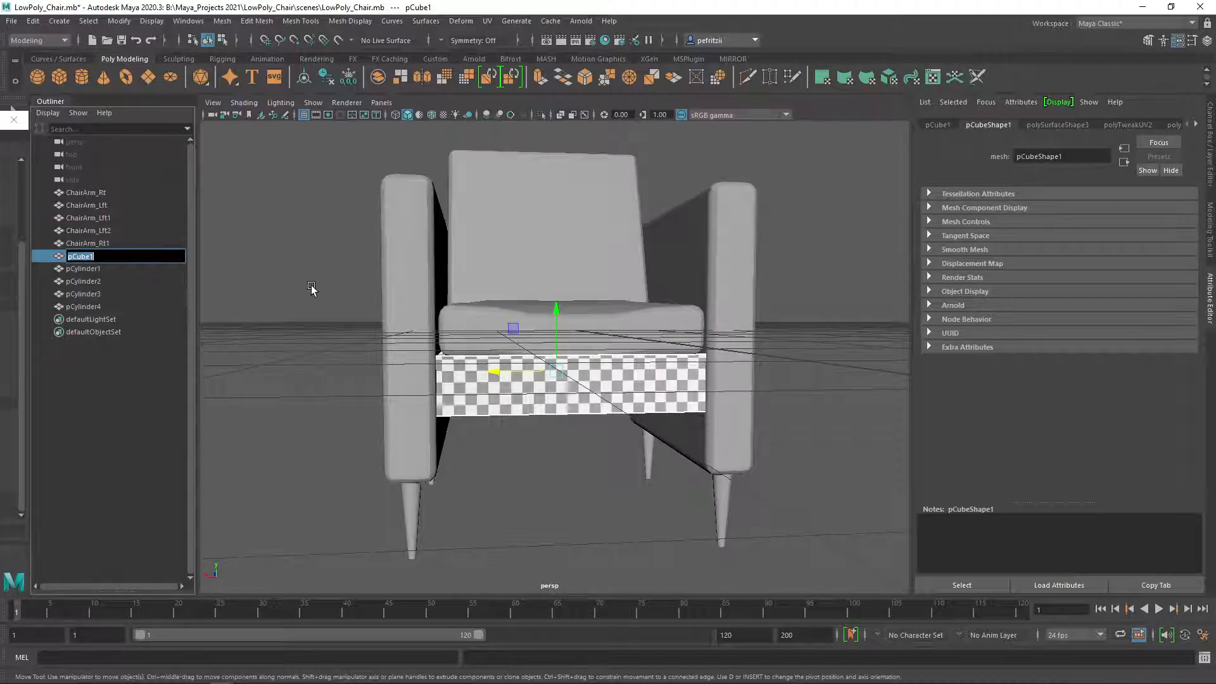
{"action": "type", "text": "Cg"}
{"action": "type", "text": "hair"}
{"action": "type", "text": "_B"}
{"action": "type", "text": "ottom"}
{"action": "key", "text": "Return"}
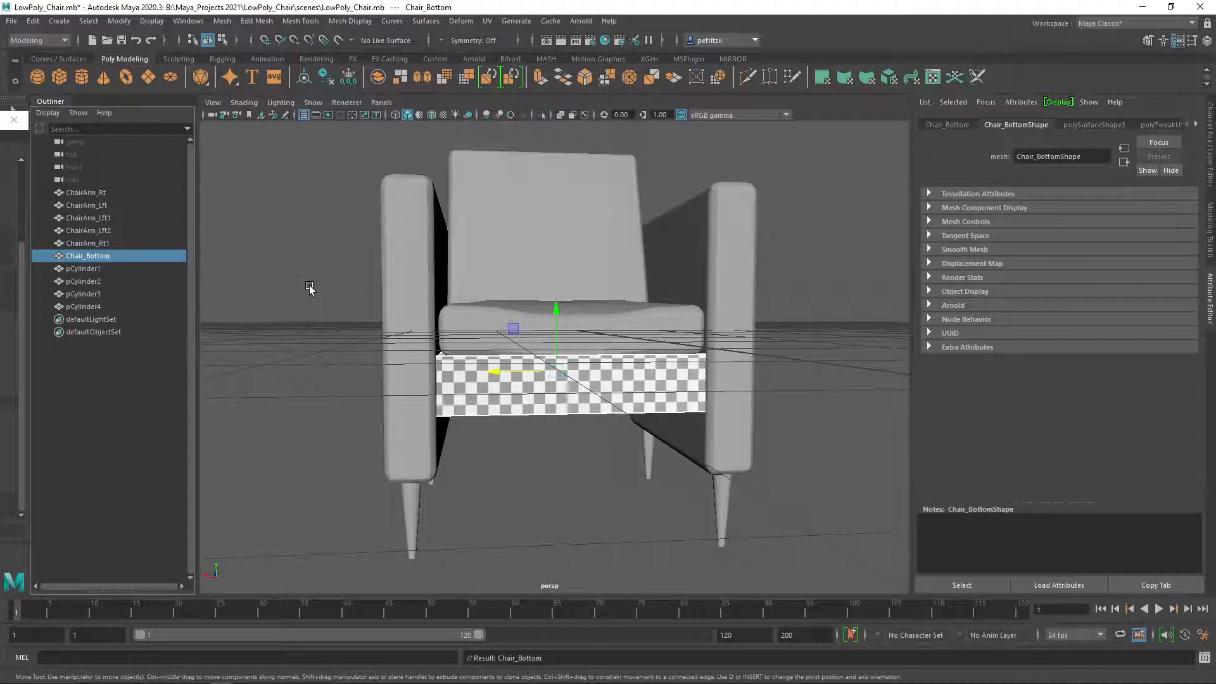
Step: Rename the front leg object pCylinder1 as Leg
{"action": "left_click", "coordinate": [95, 267]}
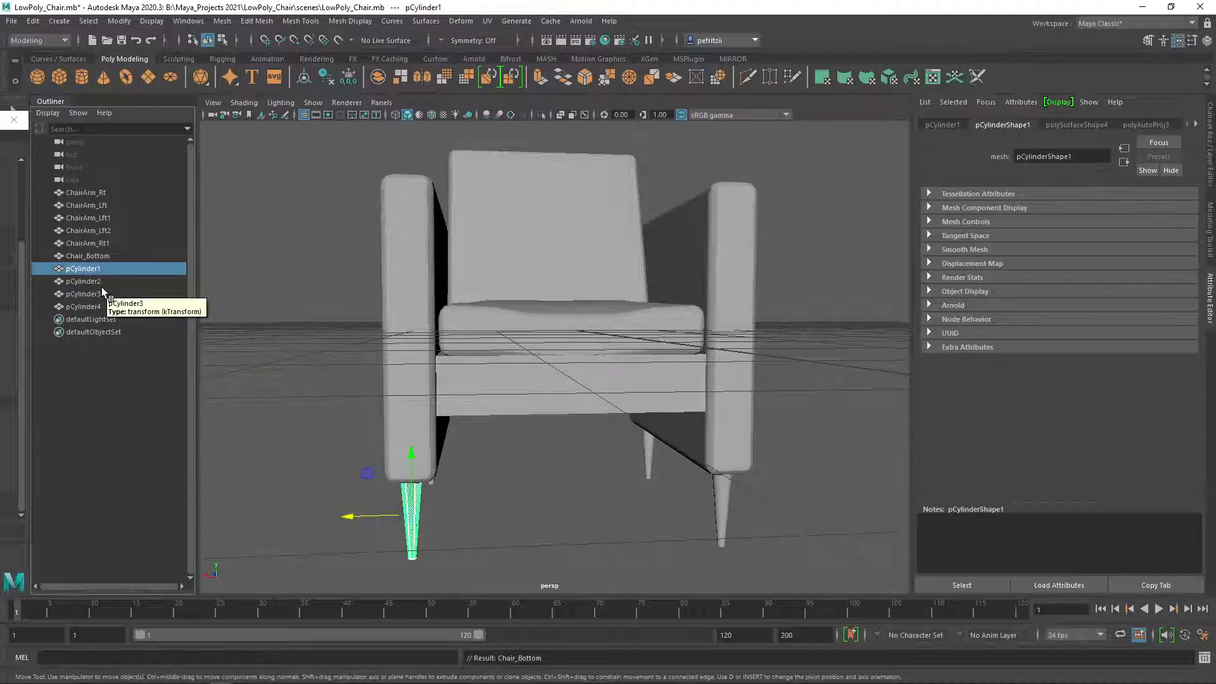
{"action": "key", "text": "e"}
{"action": "key", "text": "F8"}
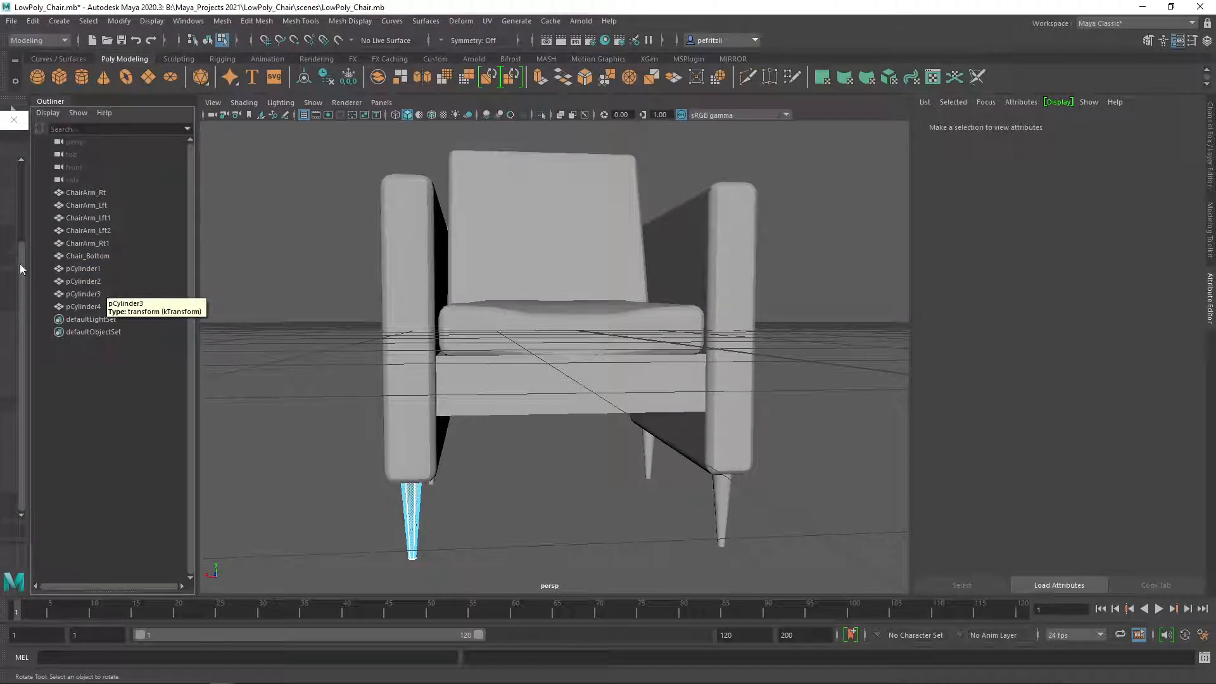
{"action": "double_click", "coordinate": [86, 268]}
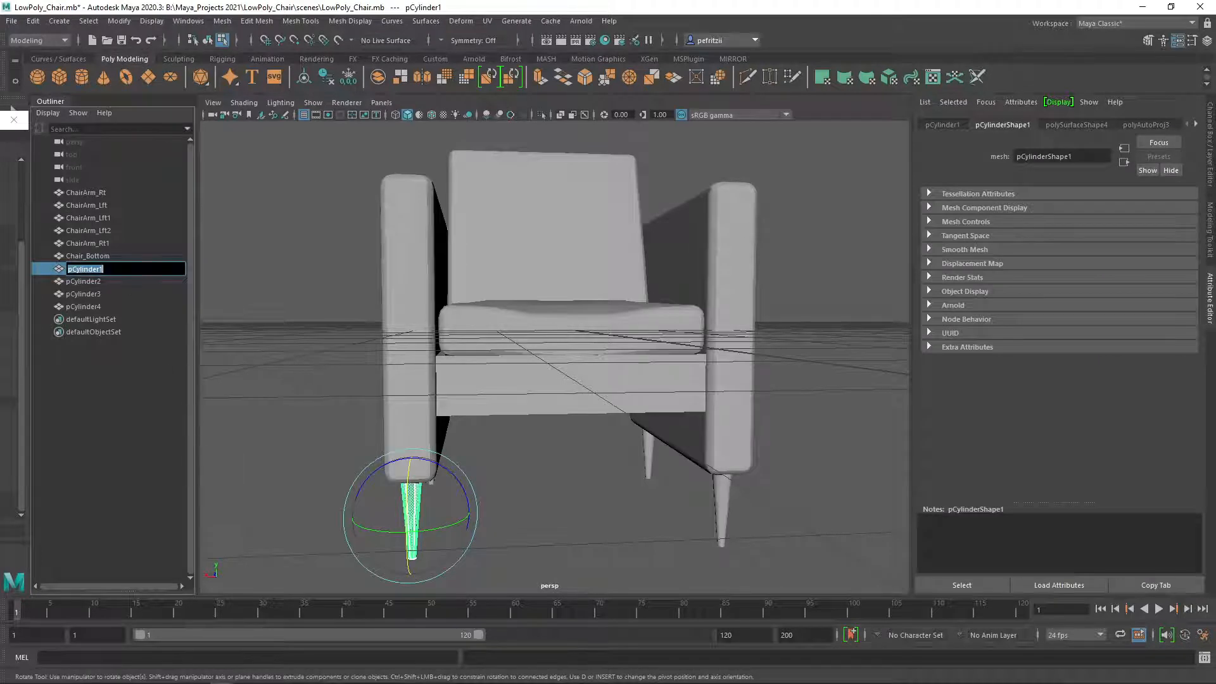
{"action": "left_click", "coordinate": [103, 269]}
{"action": "key", "text": "BackSpace"}
{"action": "key", "text": "BackSpace"}
{"action": "key", "text": "BackSpace"}
{"action": "key", "text": "BackSpace"}
{"action": "key", "text": "BackSpace"}
{"action": "key", "text": "BackSpace"}
{"action": "key", "text": "BackSpace"}
{"action": "key", "text": "BackSpace"}
{"action": "type", "text": "Leg"}
{"action": "key", "text": "Return"}
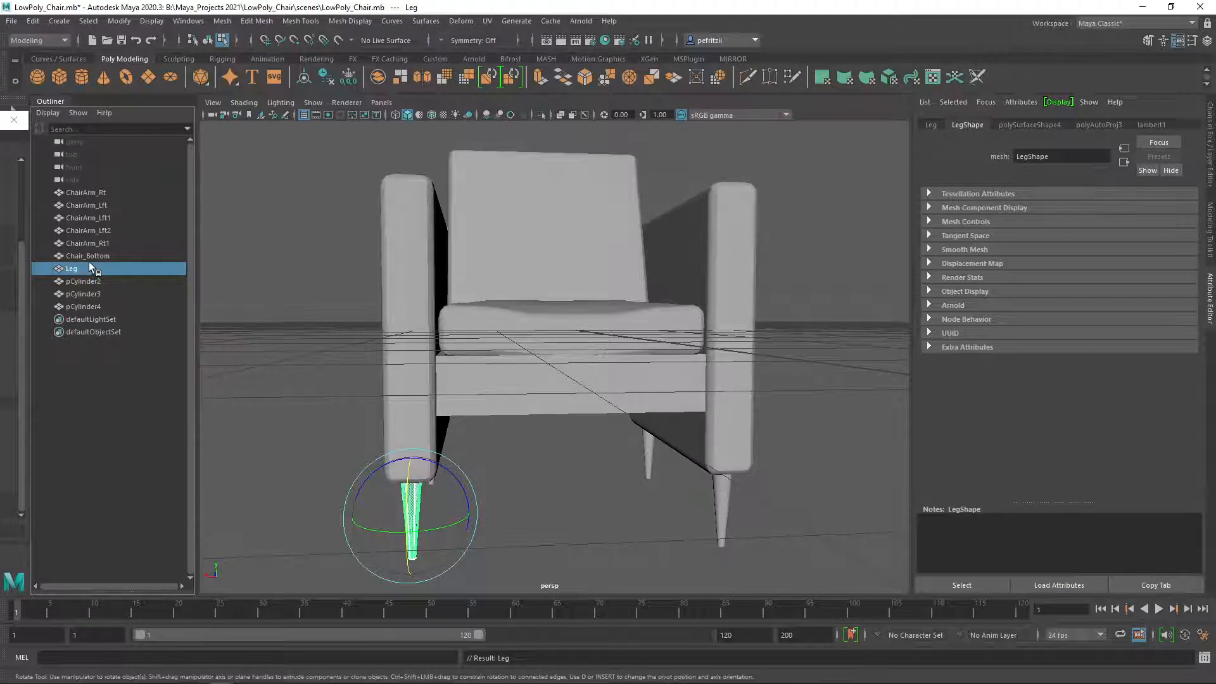
Step: Reuse the first leg's name to rename pCylinder2, pCylinder3 and pCylinder4 as Leg1, Leg2 and Leg3
{"action": "double_click", "coordinate": [92, 266]}
{"action": "key", "text": "ctrl+c"}
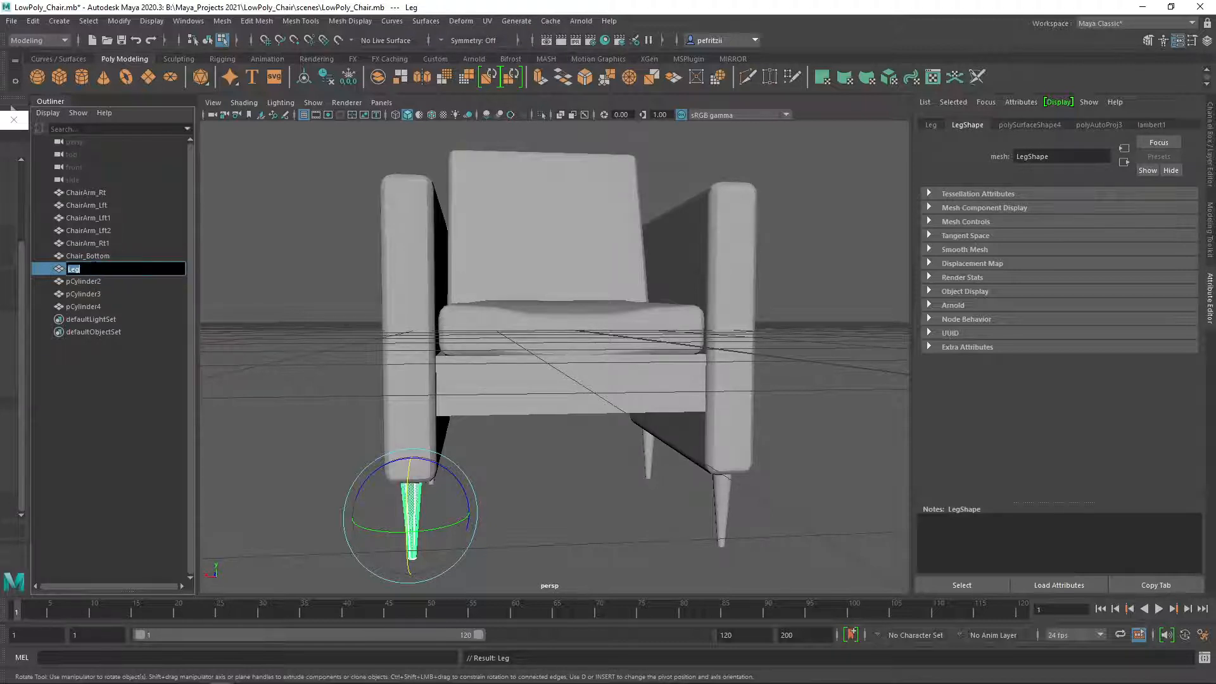
{"action": "double_click", "coordinate": [101, 281]}
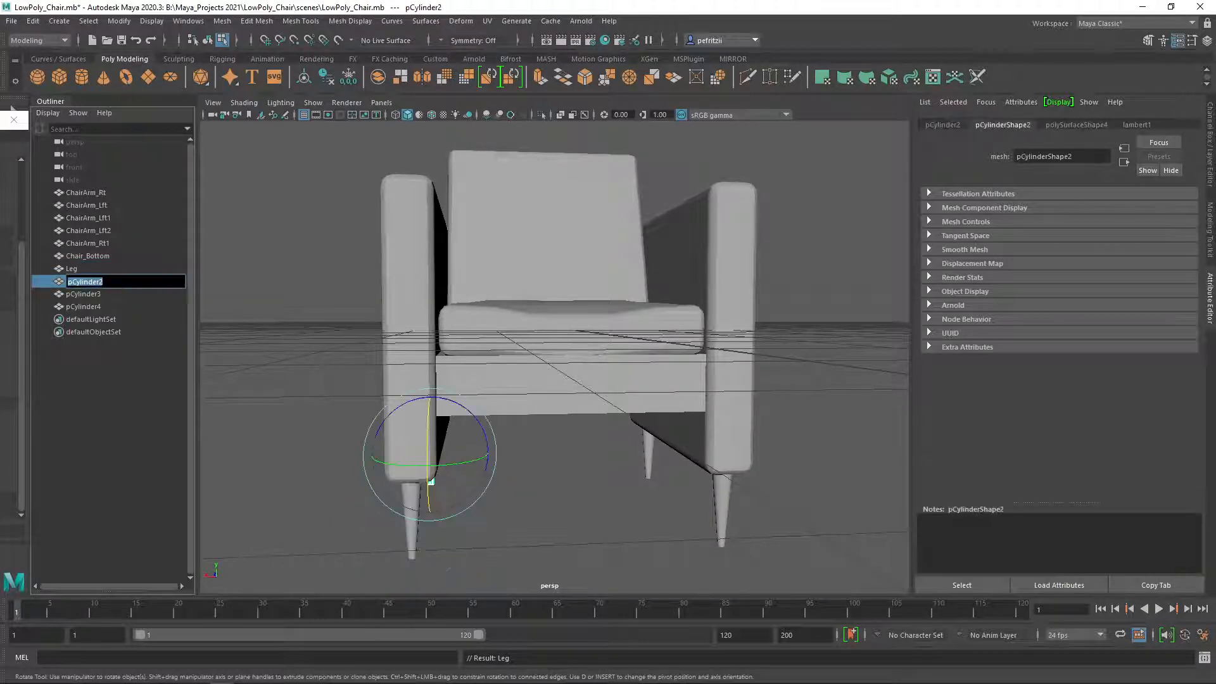
{"action": "key", "text": "ctrl+v"}
{"action": "double_click", "coordinate": [100, 294]}
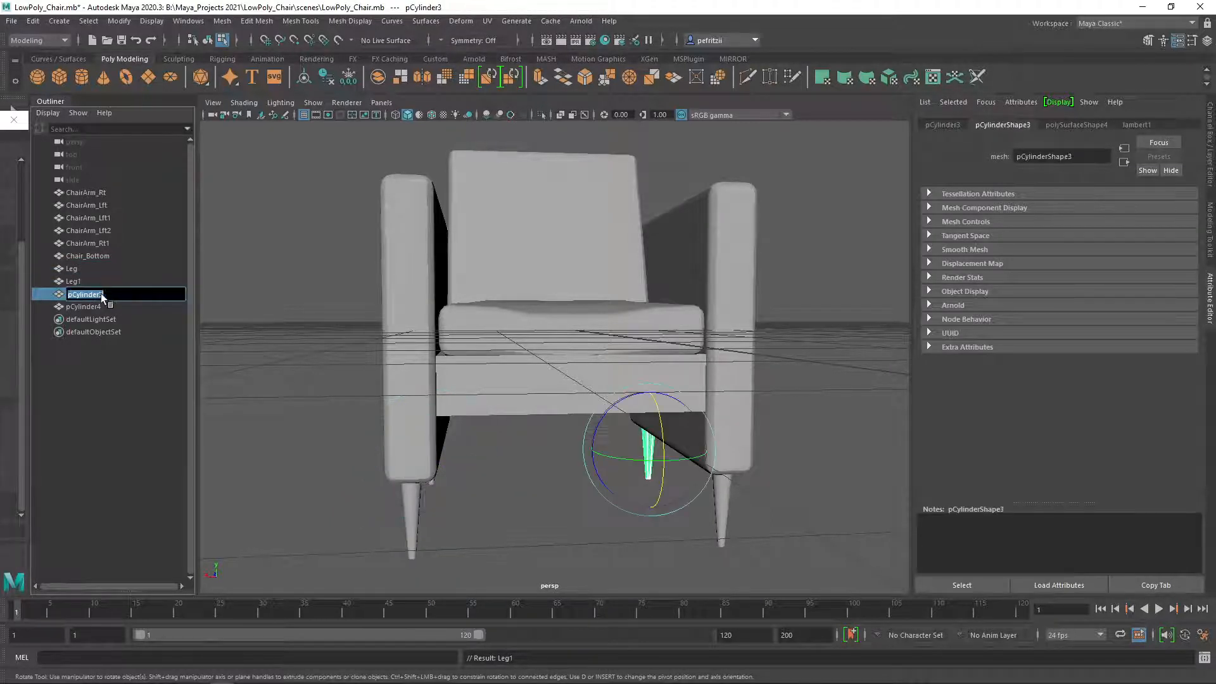
{"action": "key", "text": "ctrl+v"}
{"action": "double_click", "coordinate": [102, 308]}
{"action": "key", "text": "ctrl+v"}
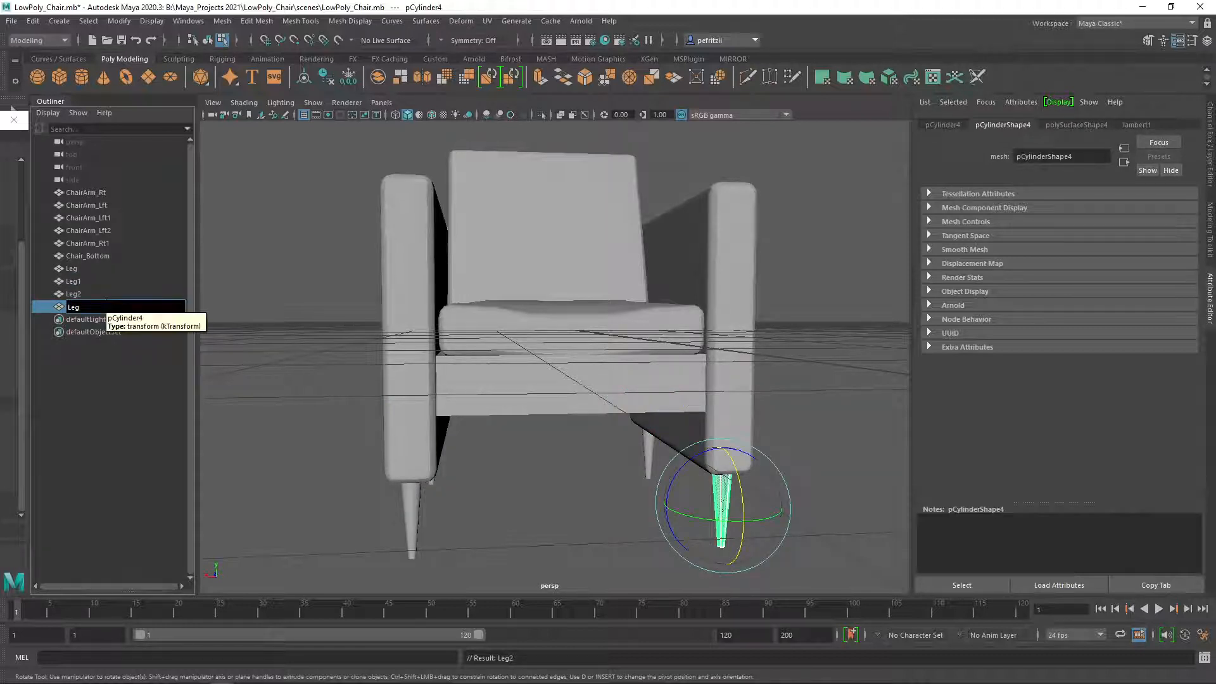
{"action": "type", "text": "3"}
{"action": "key", "text": "Return"}
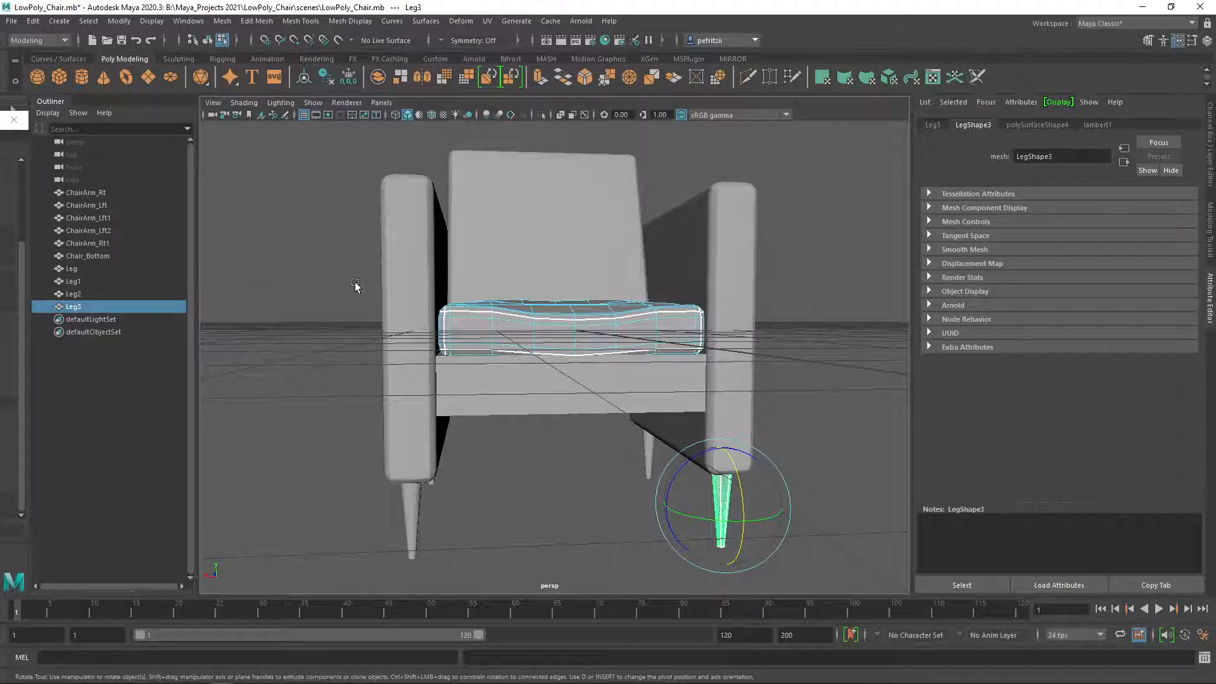
Step: Select only the seat cushion ChairArm_Lft1 and rename it Chair_Cushion_Bottom
{"action": "right_click_drag", "start_coordinate": [326, 269], "coordinate": [361, 252]}
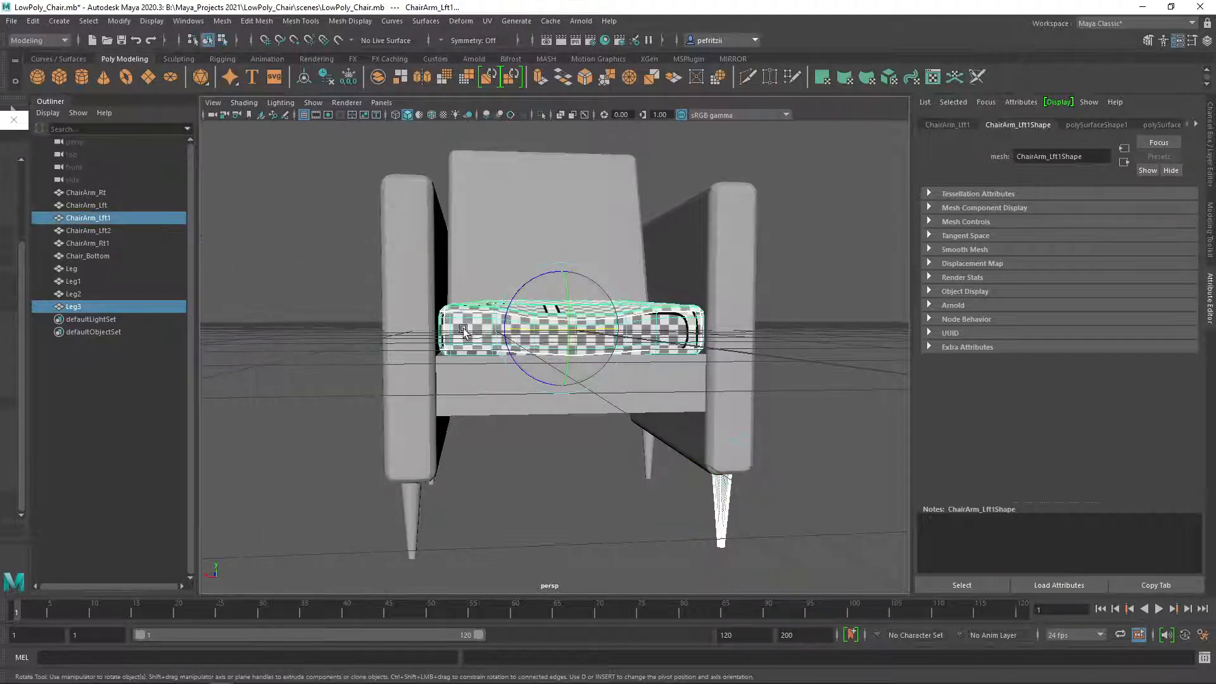
{"action": "left_click", "coordinate": [77, 219]}
{"action": "double_click", "coordinate": [113, 219]}
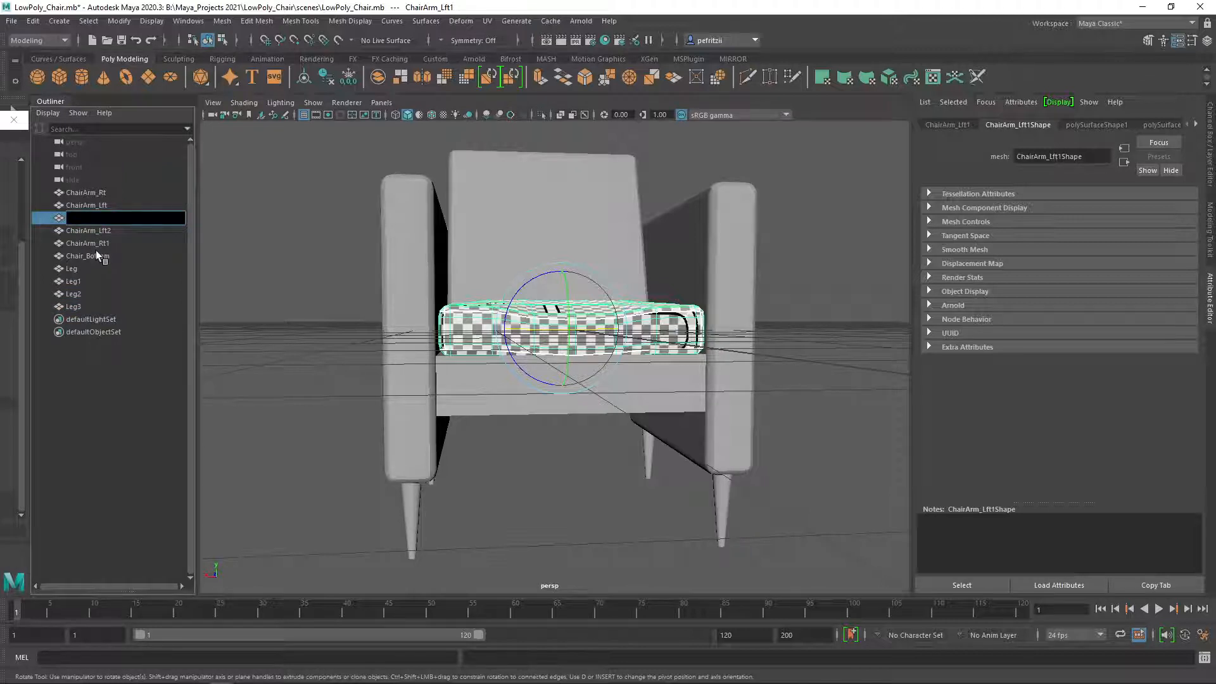
{"action": "type", "text": "hair_"}
{"action": "type", "text": "Cushion_Bootom"}
{"action": "key", "text": "BackSpace"}
{"action": "key", "text": "BackSpace"}
{"action": "type", "text": "m"}
{"action": "key", "text": "Return"}
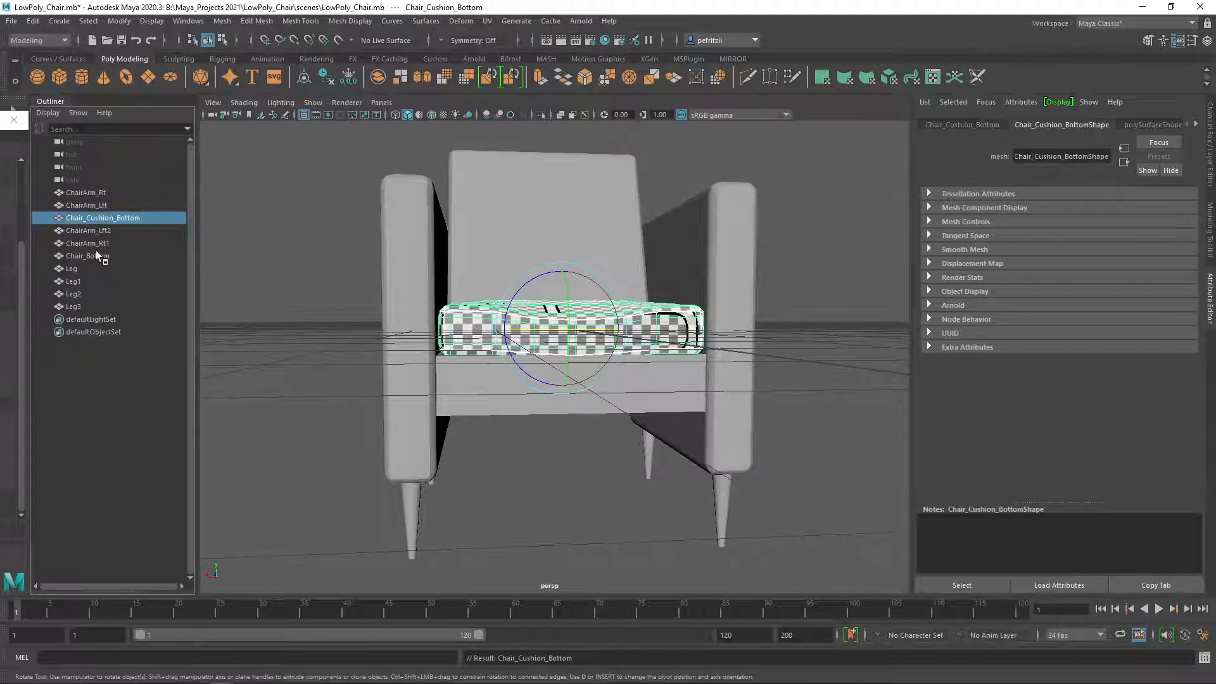
{"action": "double_click", "coordinate": [127, 219]}
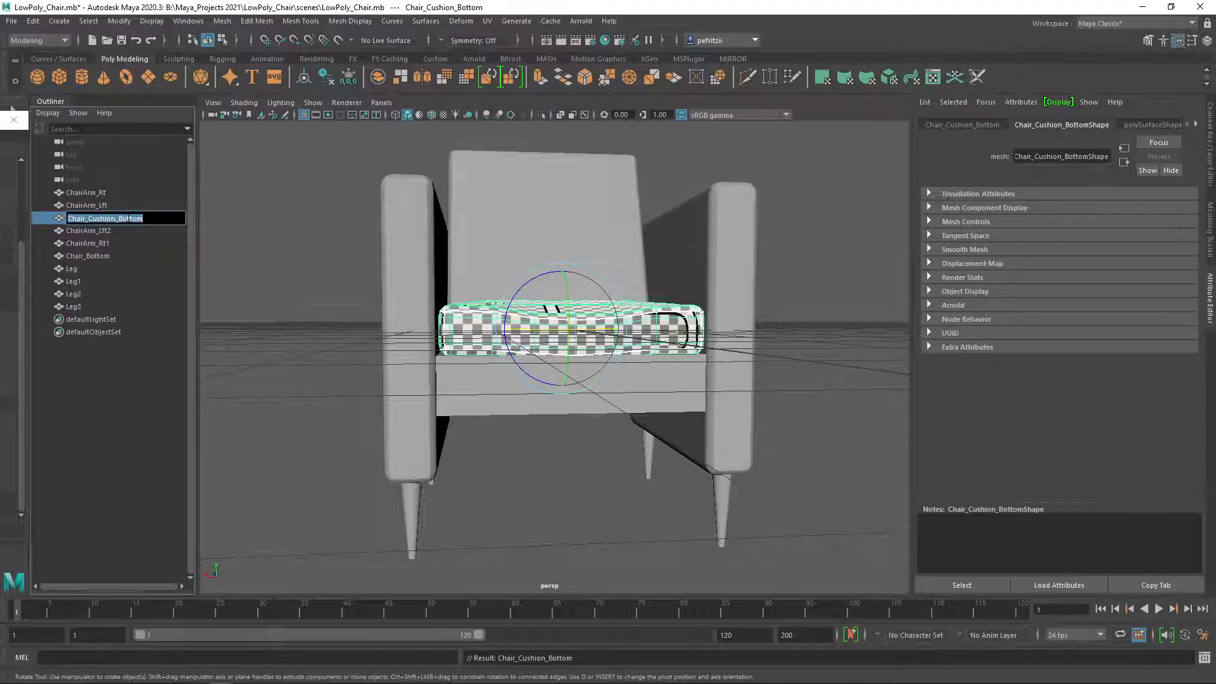
{"action": "type", "text": "Leg"}
{"action": "key", "text": "ctrl+z"}
{"action": "key", "text": "Return"}
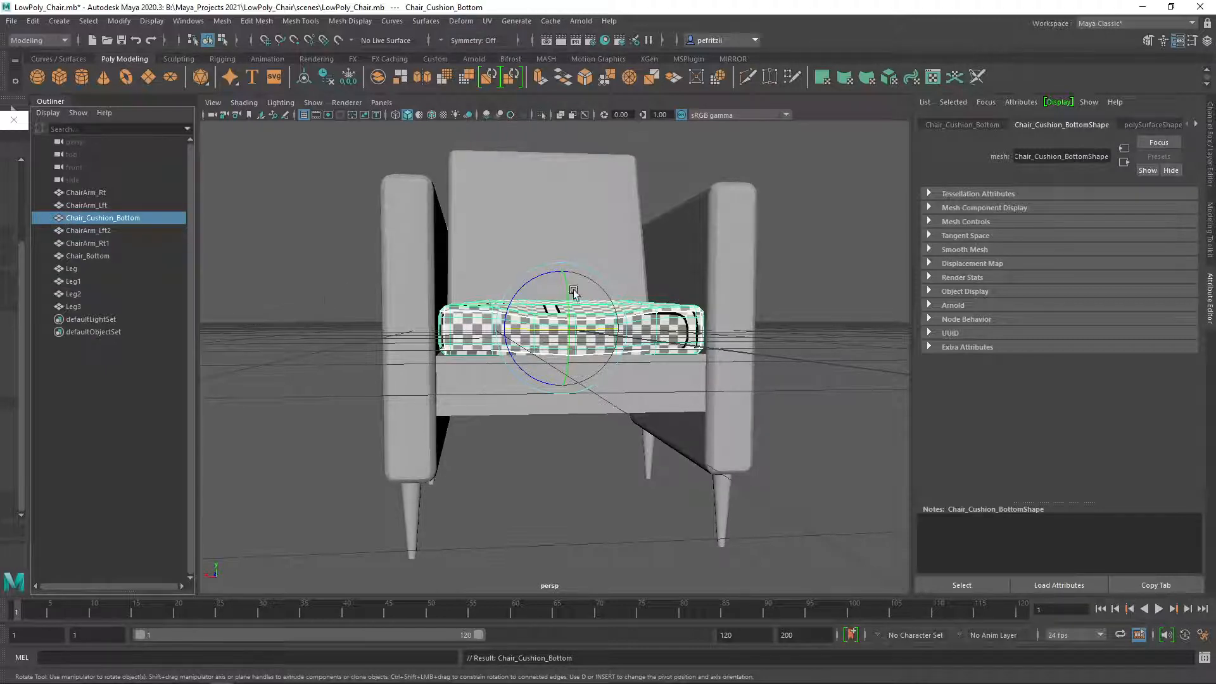
Step: Rename the back cushion ChairArm_Lft2 as Chair_Cushion_Back and clear the selection
{"action": "left_click", "coordinate": [476, 218]}
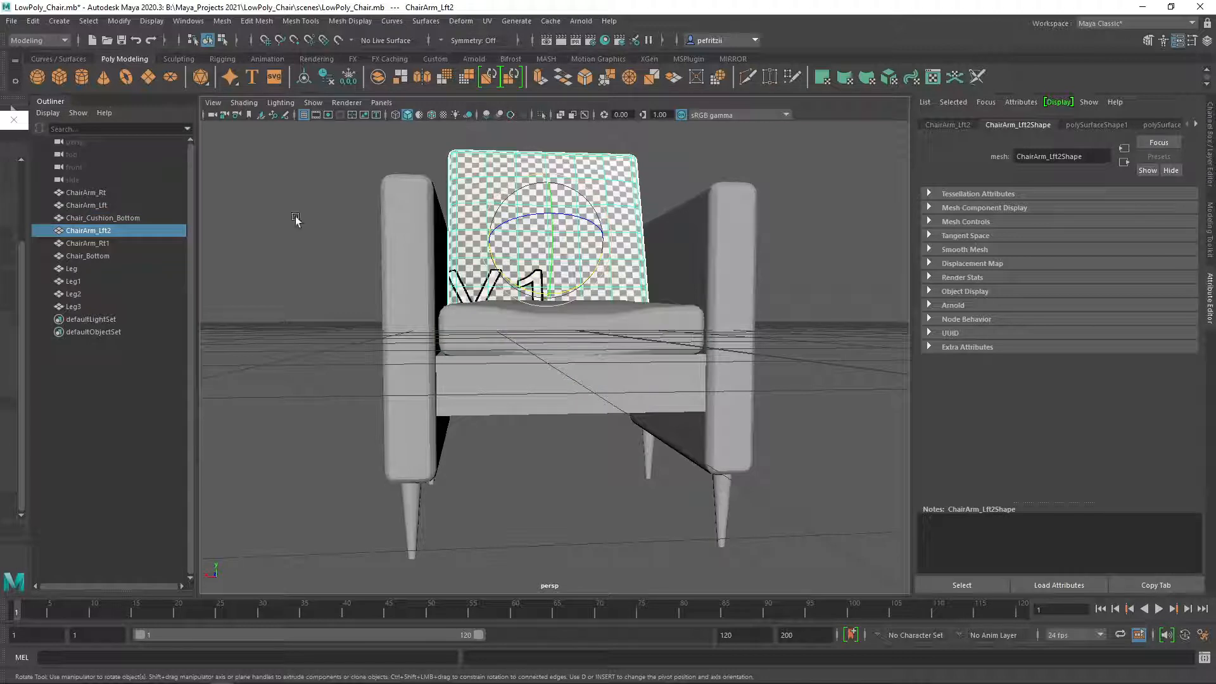
{"action": "double_click", "coordinate": [76, 229]}
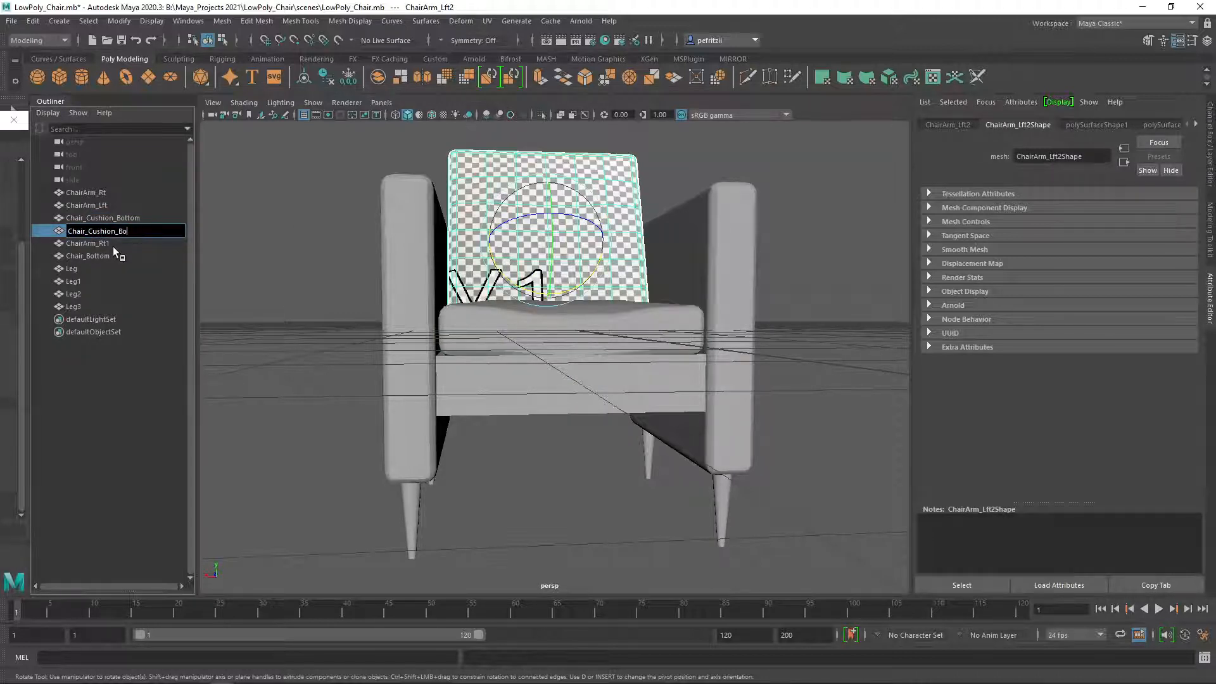
{"action": "key", "text": "BackSpace"}
{"action": "key", "text": "Return"}
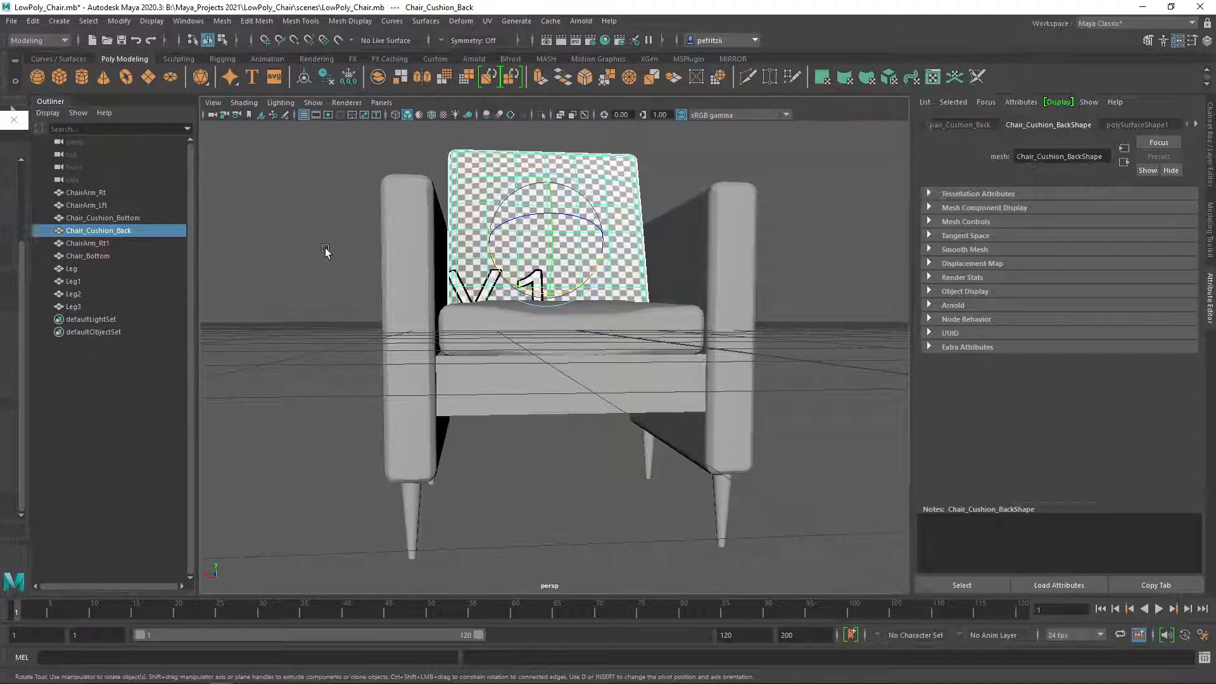
{"action": "left_click", "coordinate": [313, 158]}
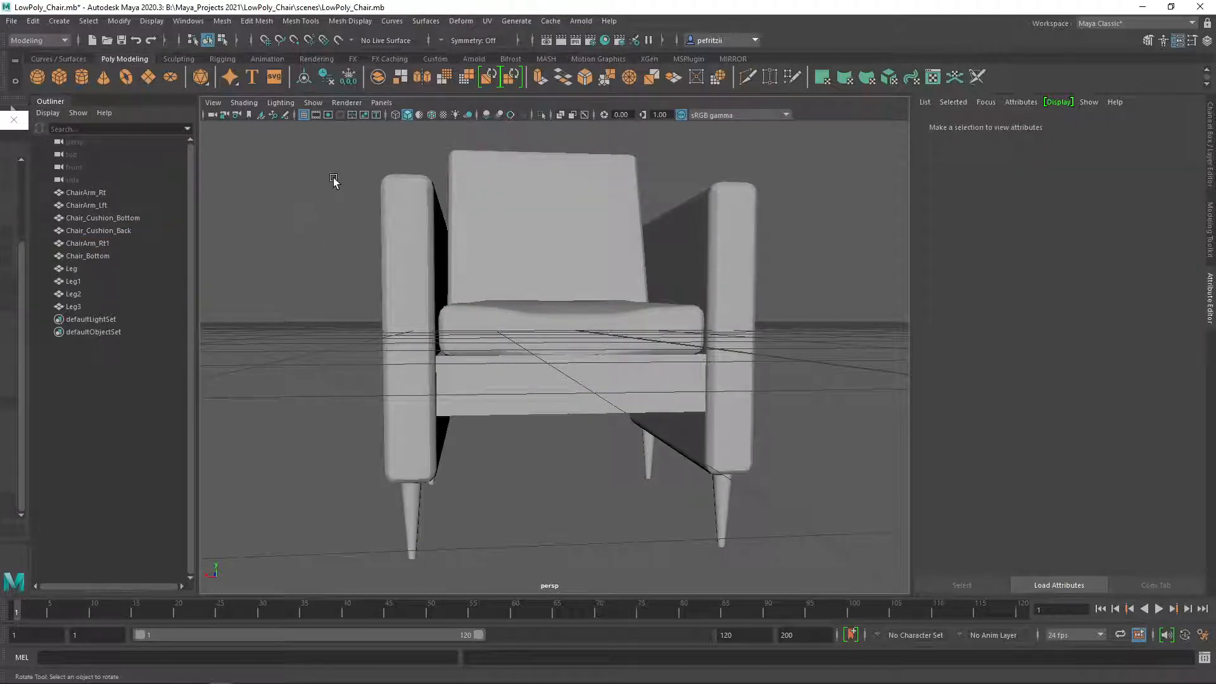
Step: Select both armrests, both cushions and the back panel together, leaving out the seat base and legs, and inspect them from several sides
{"action": "left_click_drag", "start_coordinate": [339, 195], "coordinate": [341, 224], "text": "alt"}
{"action": "scroll", "coordinate": [340, 200], "scroll_direction": "down", "scroll_amount": 5}
{"action": "scroll", "coordinate": [432, 324], "scroll_direction": "up", "scroll_amount": 5}
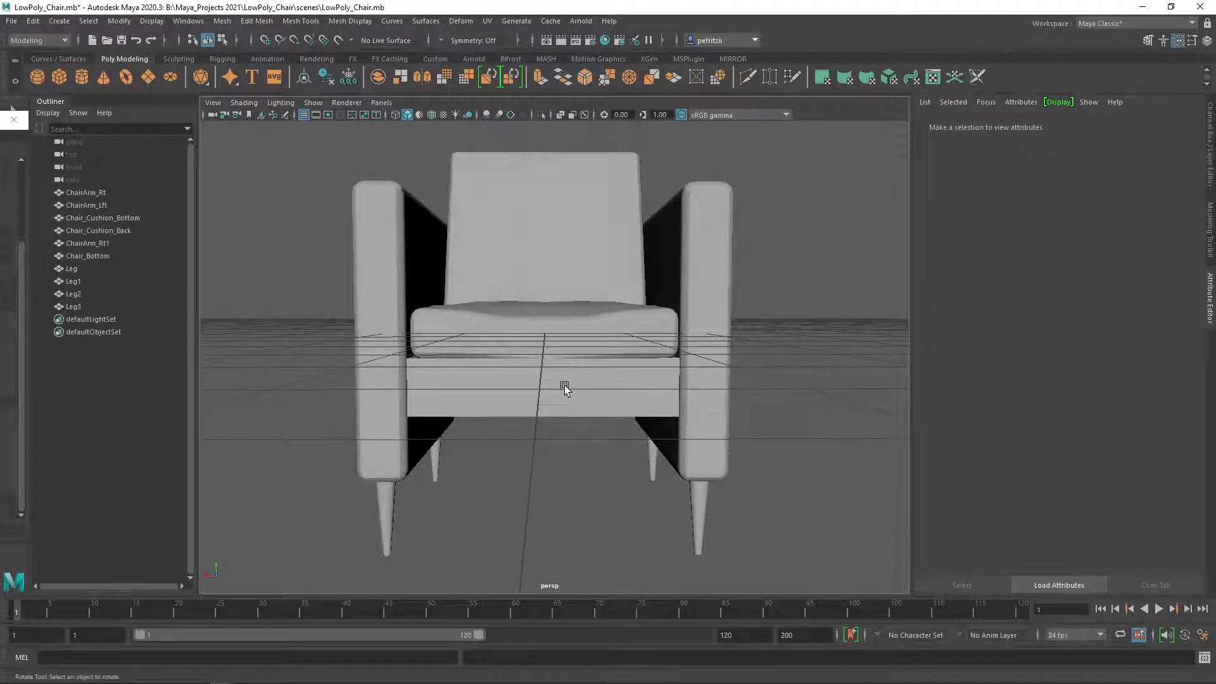
{"action": "scroll", "coordinate": [551, 381], "scroll_direction": "up", "scroll_amount": 4}
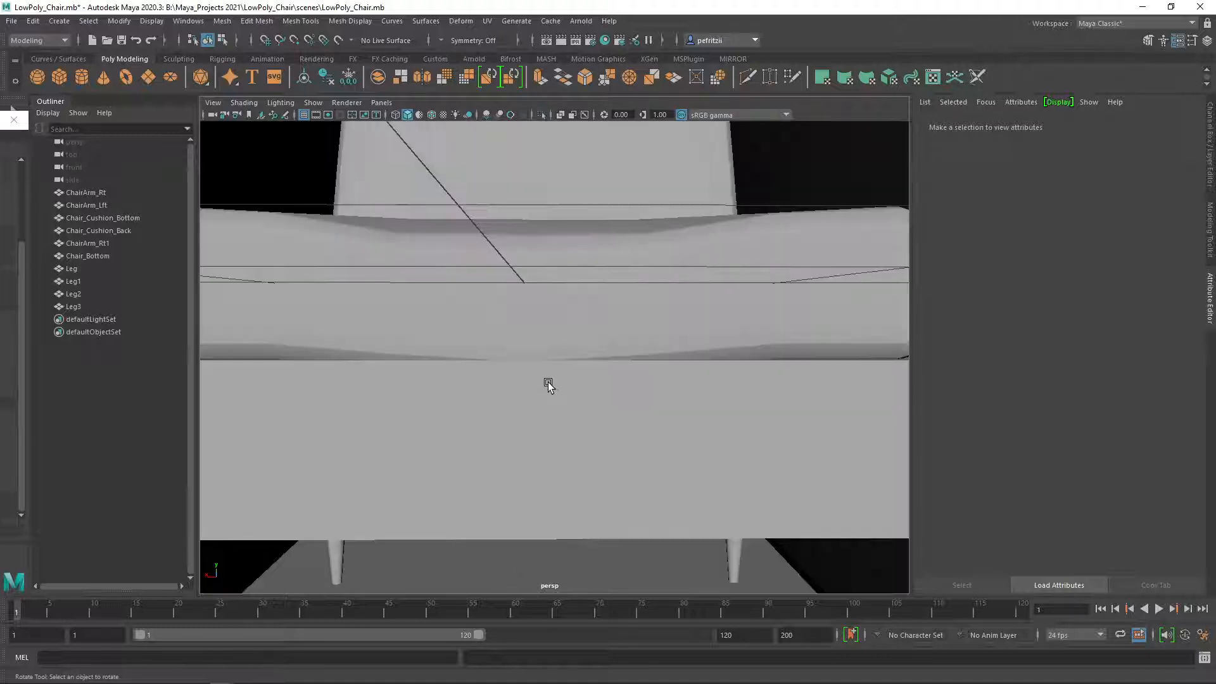
{"action": "scroll", "coordinate": [545, 382], "scroll_direction": "down", "scroll_amount": 2}
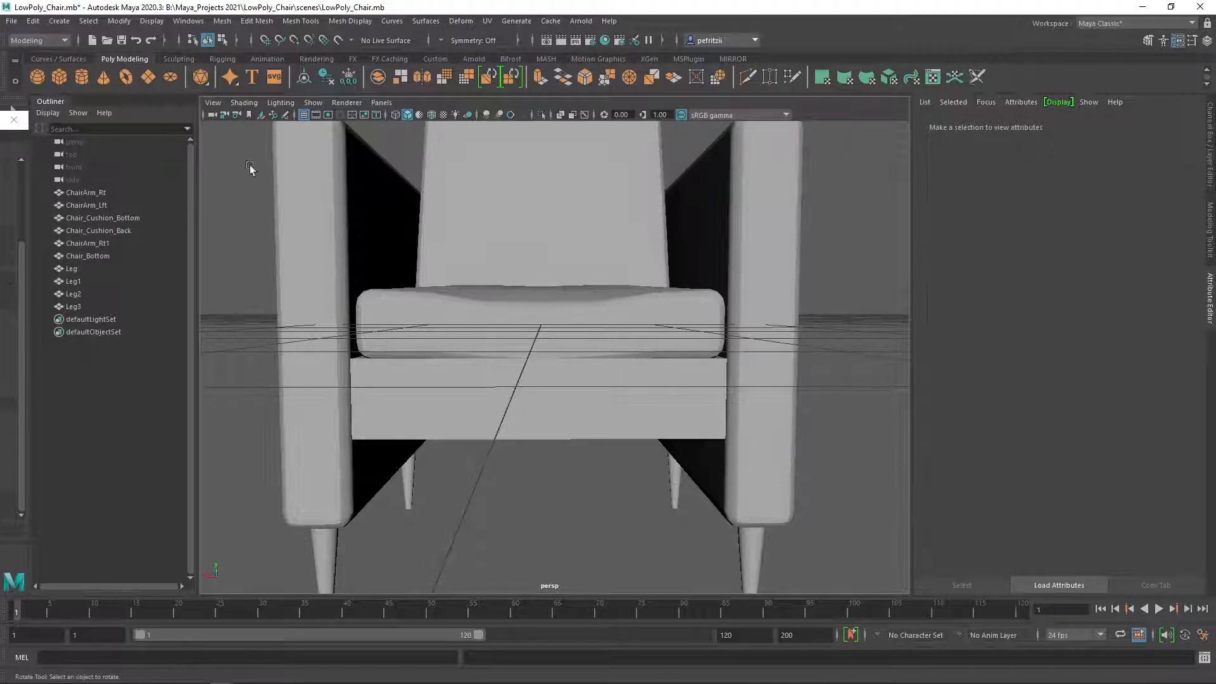
{"action": "left_click_drag", "start_coordinate": [235, 151], "coordinate": [773, 279]}
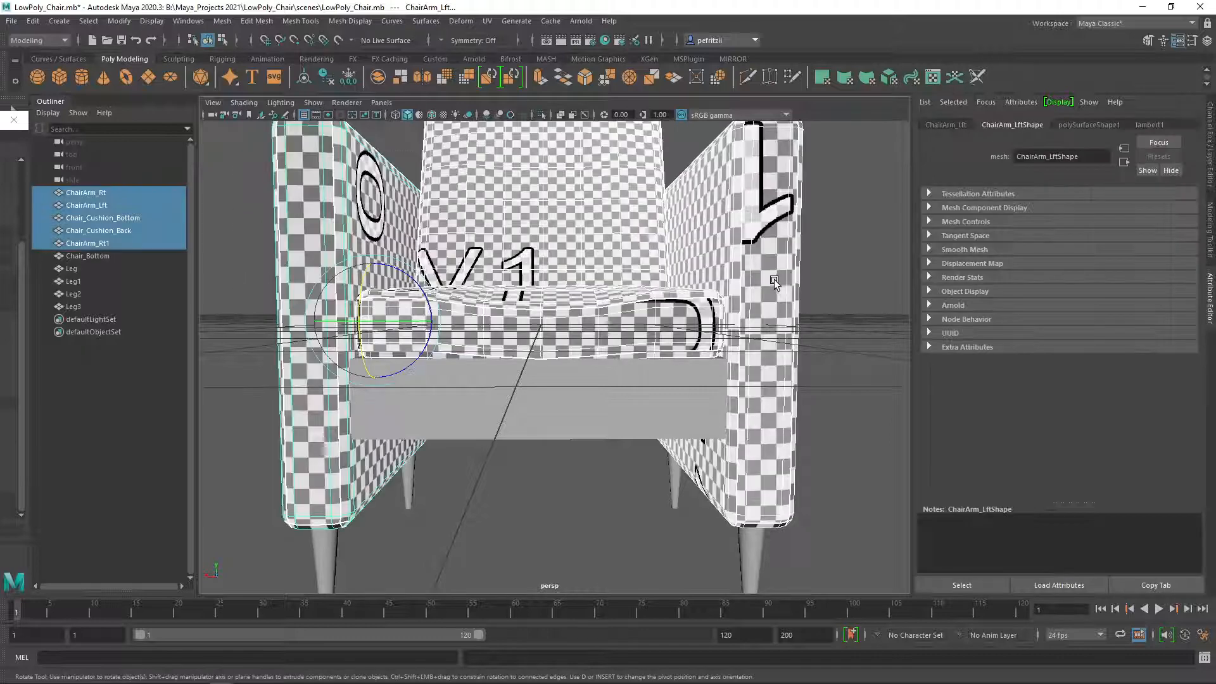
{"action": "scroll", "coordinate": [572, 275], "scroll_direction": "down", "scroll_amount": 3}
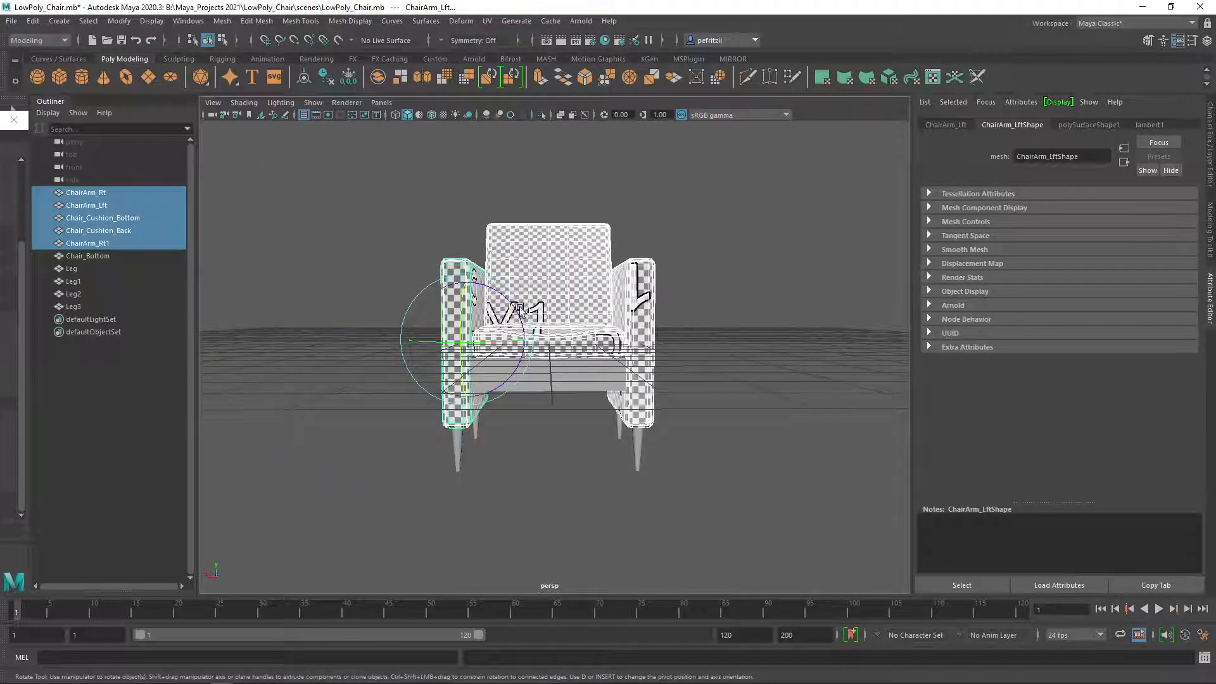
{"action": "left_click_drag", "start_coordinate": [372, 271], "coordinate": [556, 316], "text": "alt"}
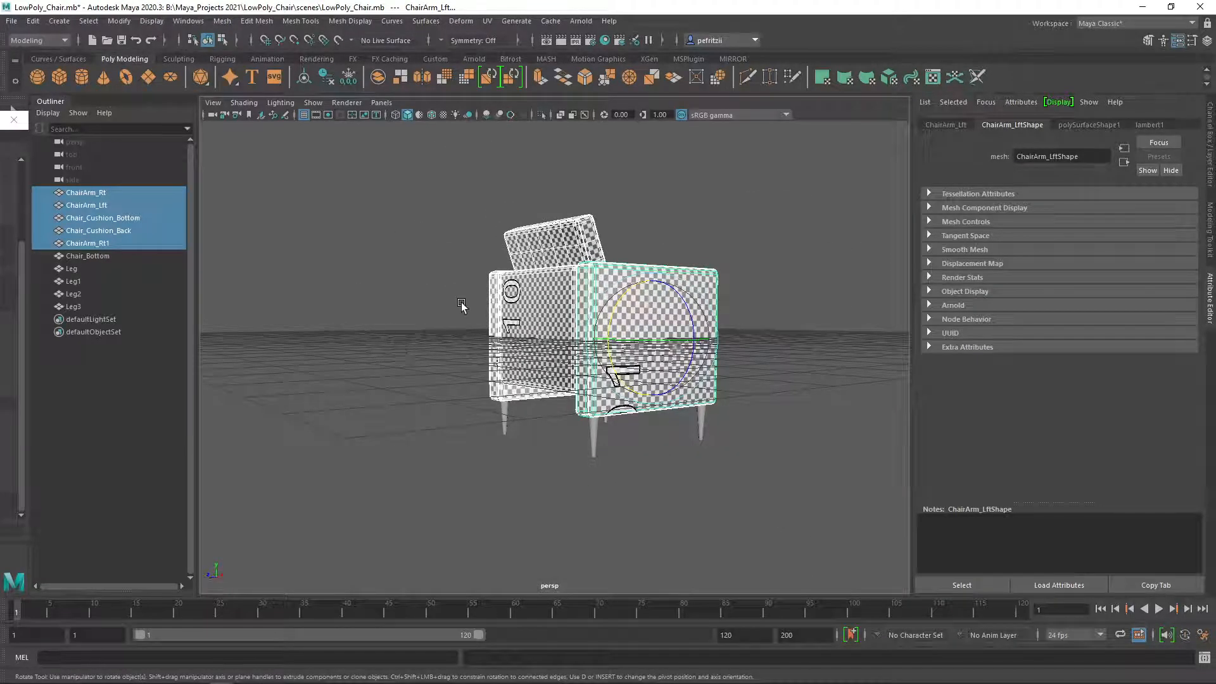
{"action": "left_click_drag", "start_coordinate": [464, 312], "coordinate": [415, 331], "text": "alt"}
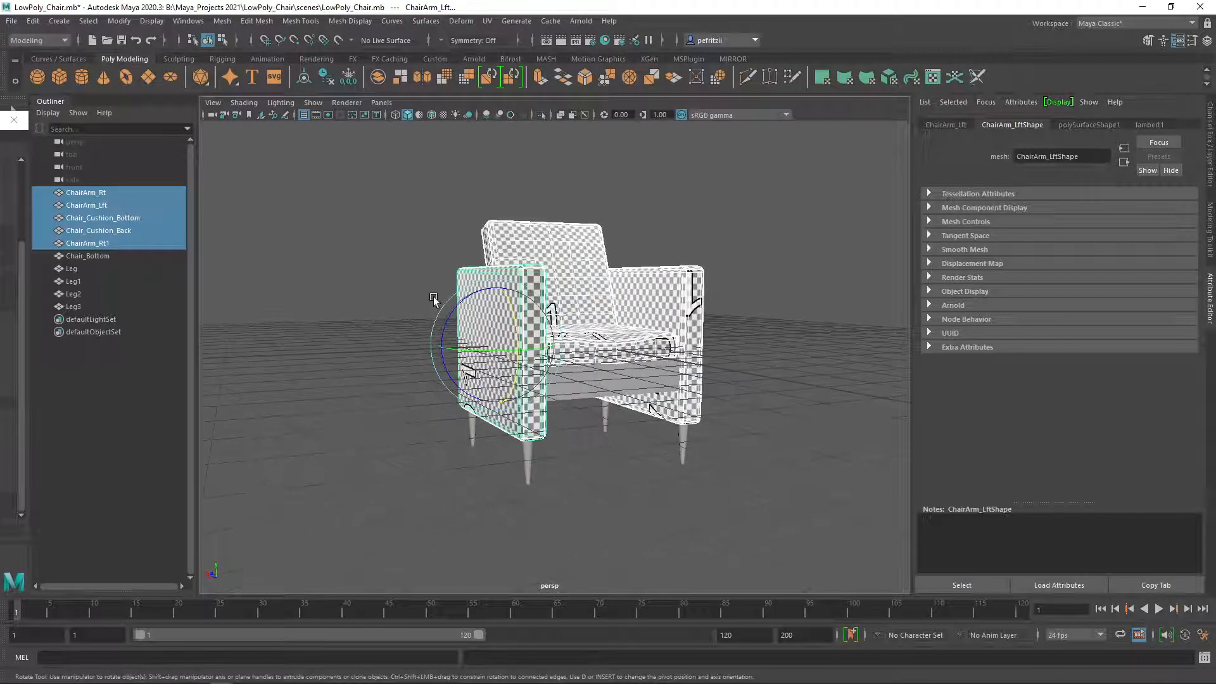
{"action": "scroll", "coordinate": [433, 298], "scroll_direction": "up", "scroll_amount": 4}
{"action": "scroll", "coordinate": [434, 297], "scroll_direction": "down", "scroll_amount": 4}
{"action": "left_click_drag", "start_coordinate": [741, 411], "coordinate": [690, 404], "text": "alt"}
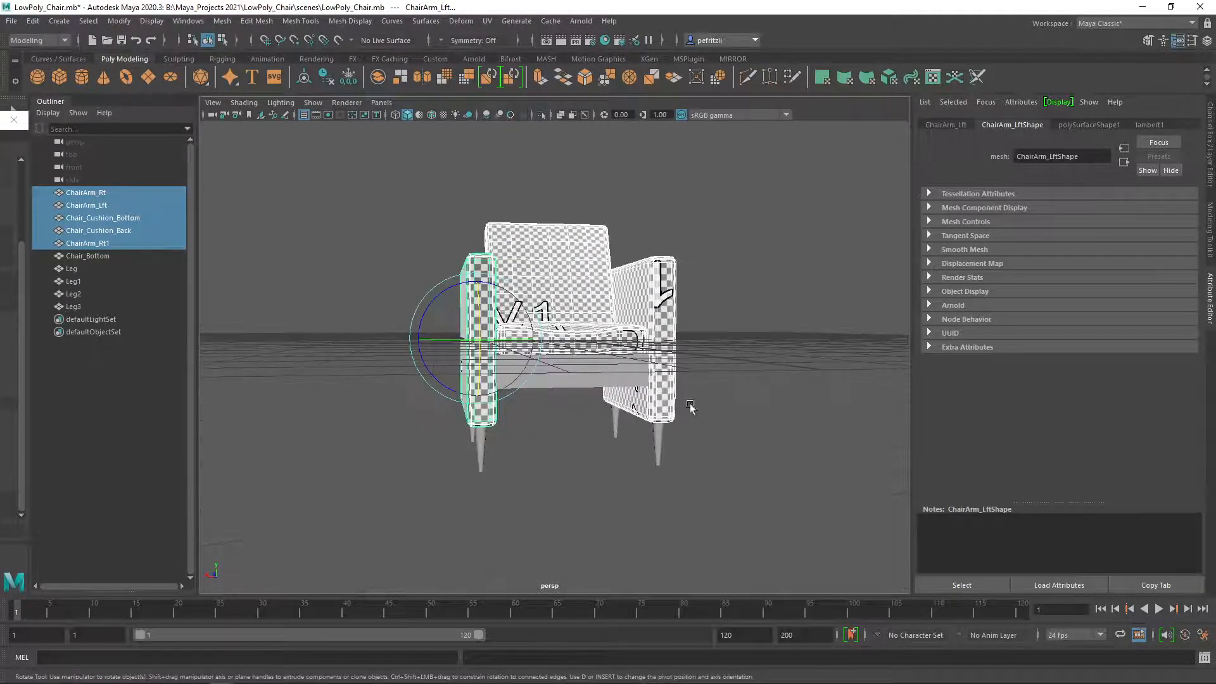
{"action": "left_click_drag", "start_coordinate": [618, 476], "coordinate": [557, 426], "text": "alt"}
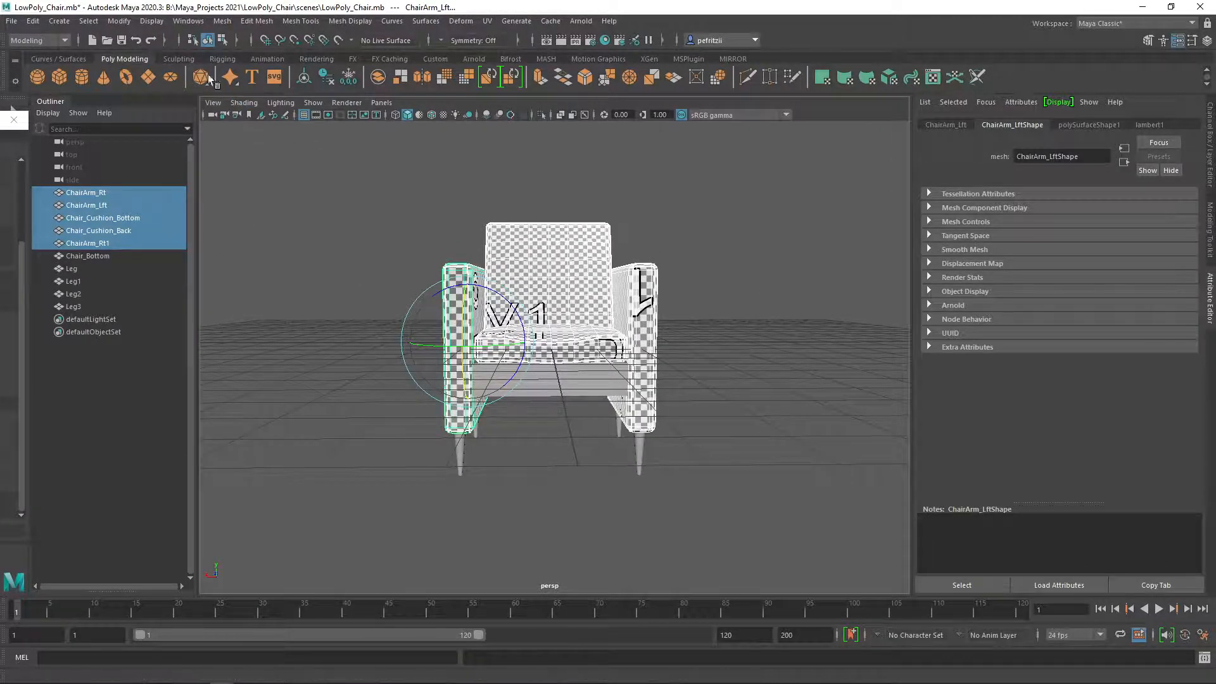
Step: Smooth the selected armrests, cushions and back panel exponentially with 1 division level and OpenSubdiv Catmull-Clark subdivision
{"action": "left_click", "coordinate": [222, 21]}
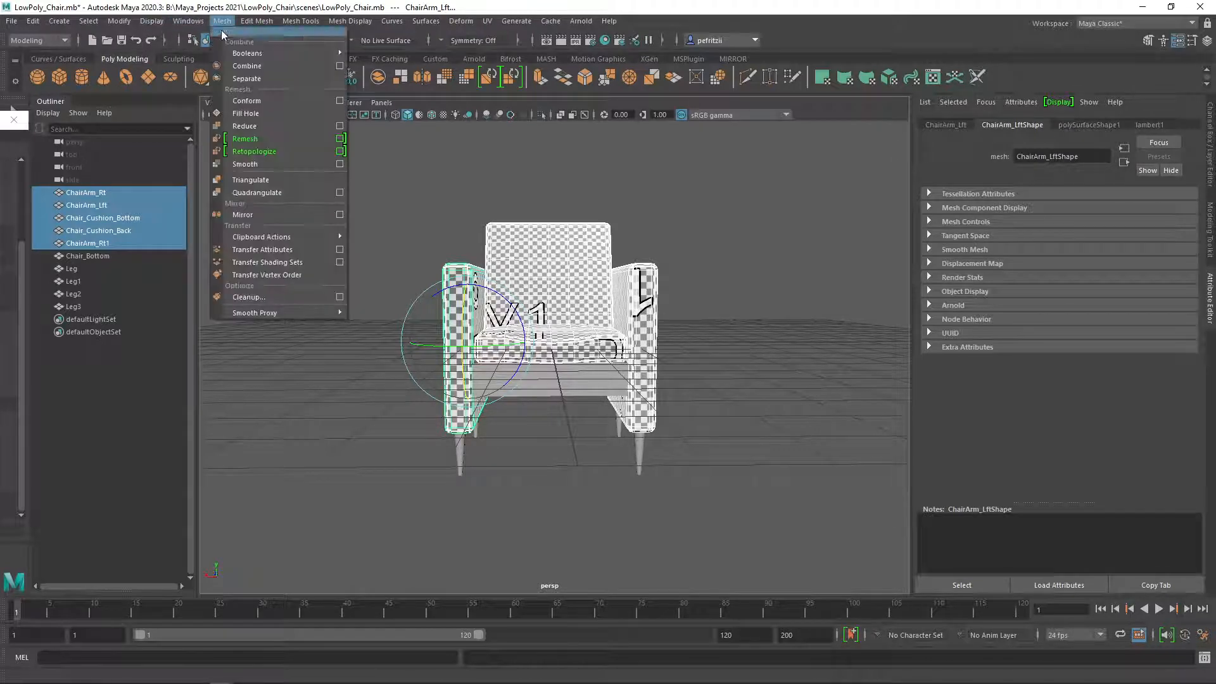
{"action": "left_click", "coordinate": [341, 164]}
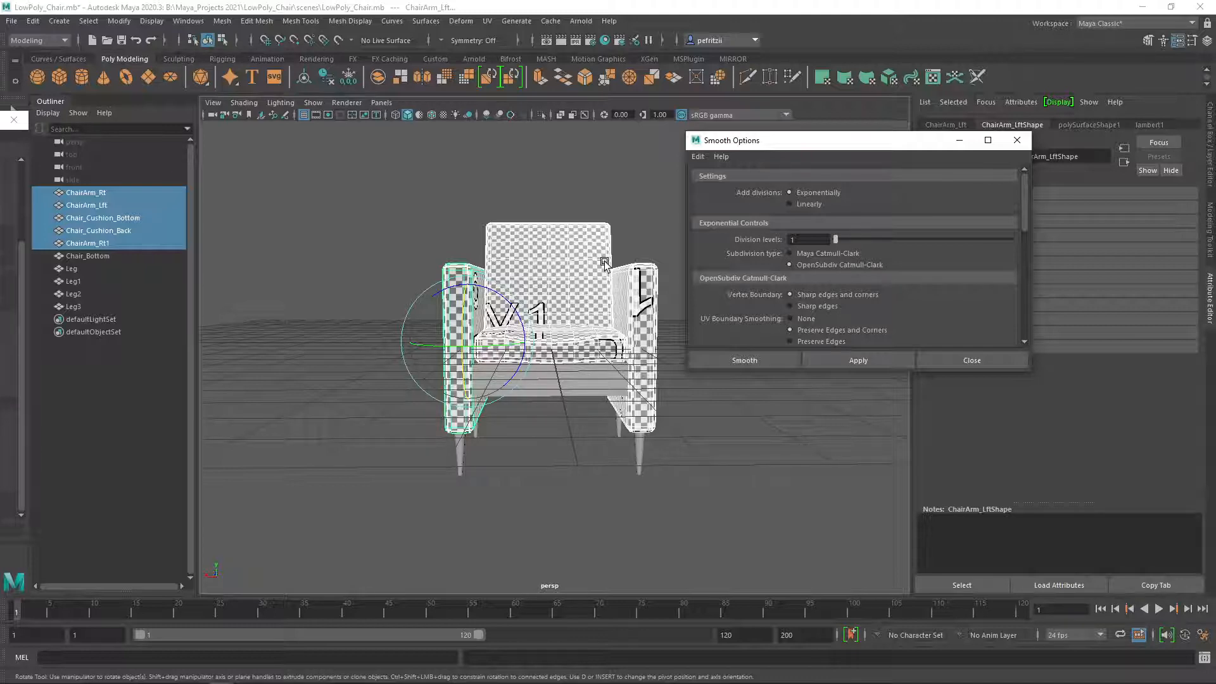
{"action": "scroll", "coordinate": [568, 260], "scroll_direction": "up", "scroll_amount": 5}
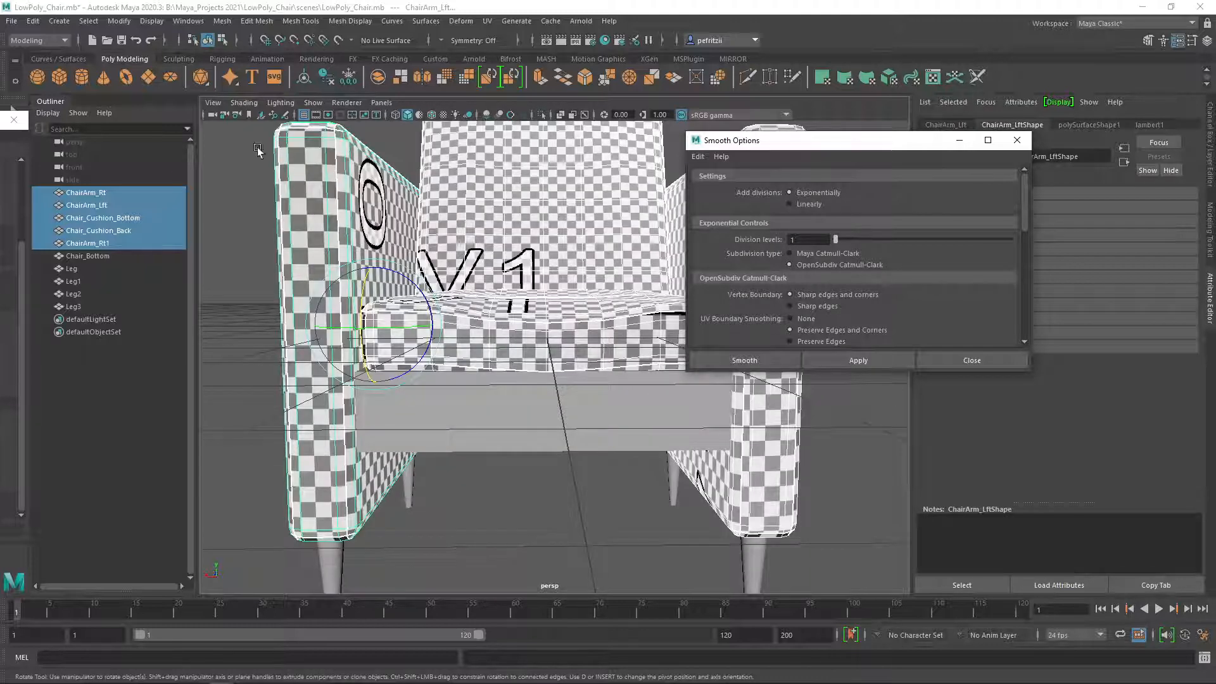
{"action": "left_click_drag", "start_coordinate": [263, 190], "coordinate": [572, 328], "text": "alt"}
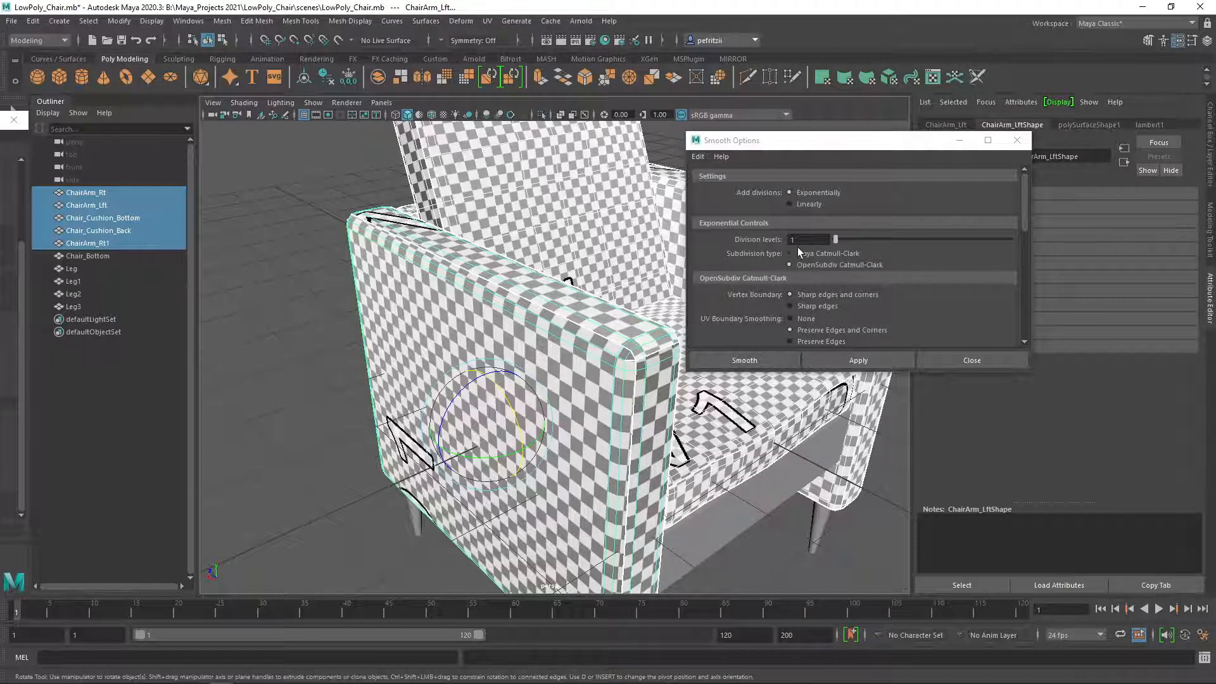
{"action": "left_click", "coordinate": [828, 358]}
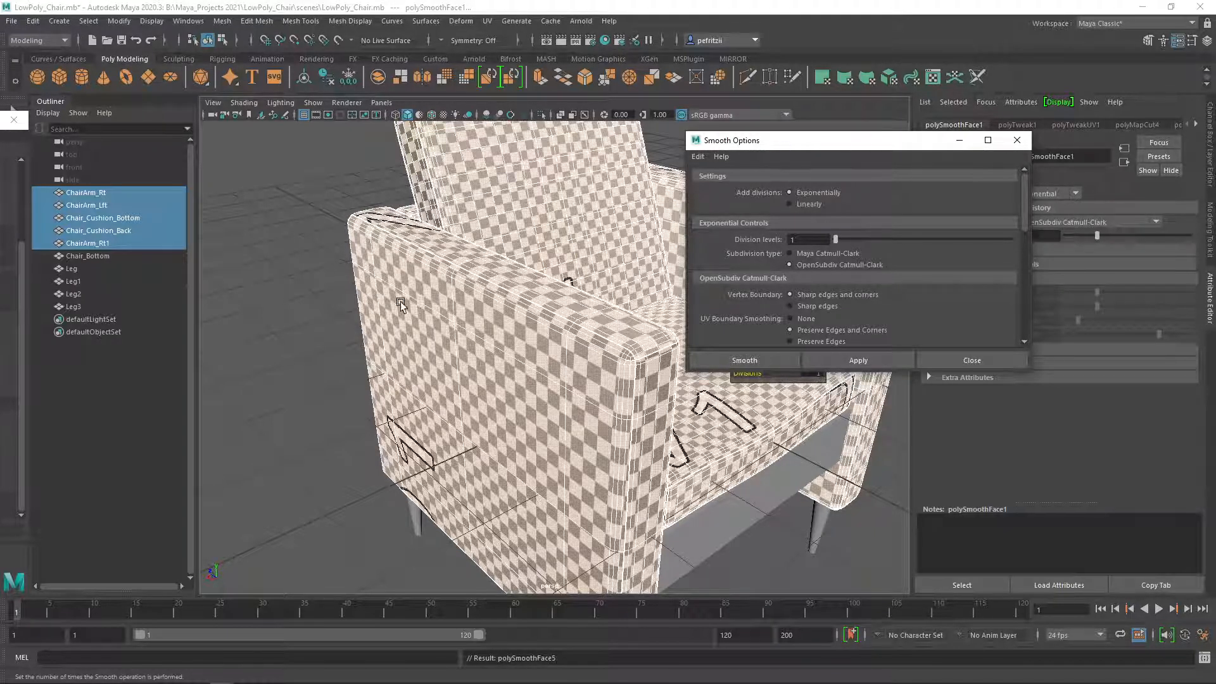
Step: Examine the smoothed armrests and cushions up close and from several sides, first with the checker pattern and wireframe, and finally deselected
{"action": "scroll", "coordinate": [493, 319], "scroll_direction": "down", "scroll_amount": 5}
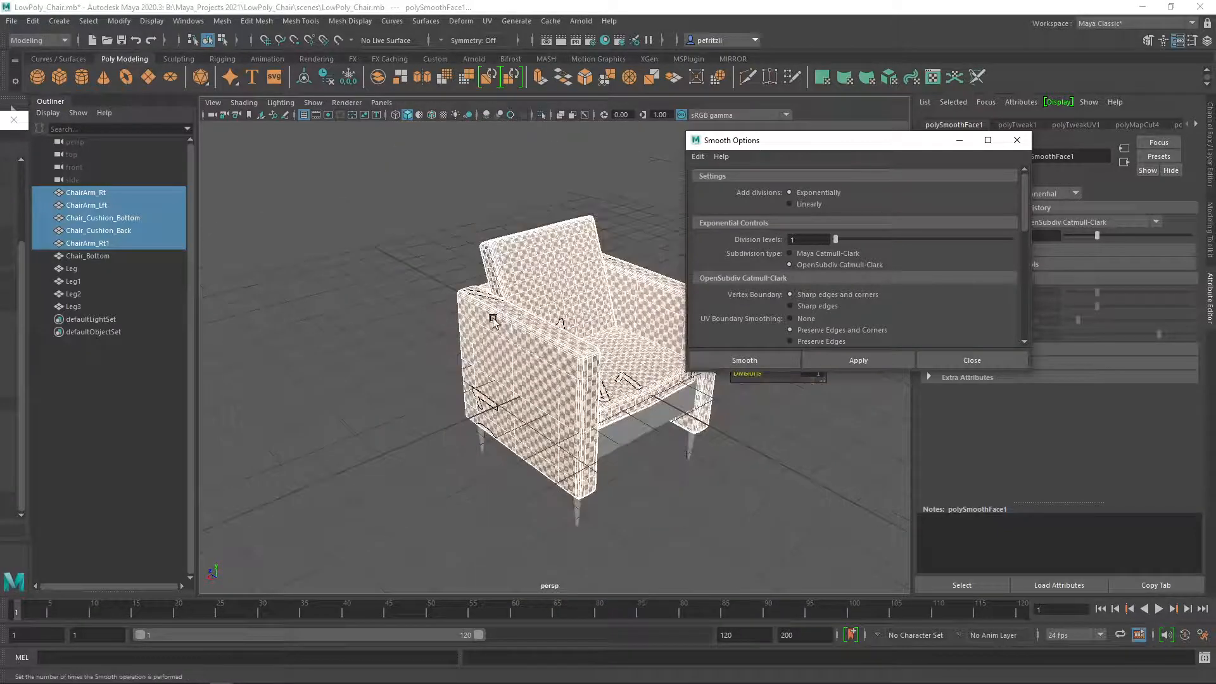
{"action": "left_click_drag", "start_coordinate": [504, 322], "coordinate": [466, 310], "text": "alt"}
{"action": "scroll", "coordinate": [507, 256], "scroll_direction": "up", "scroll_amount": 5}
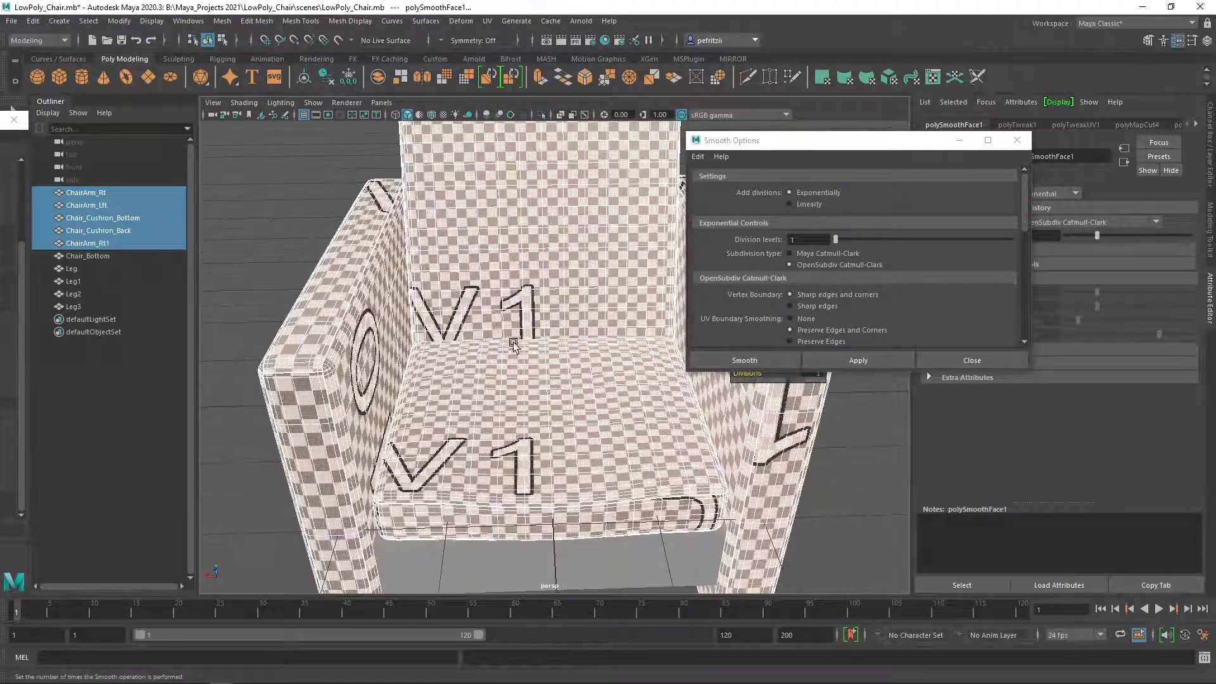
{"action": "left_click_drag", "start_coordinate": [513, 342], "coordinate": [506, 291], "text": "alt"}
{"action": "scroll", "coordinate": [506, 290], "scroll_direction": "up", "scroll_amount": 5}
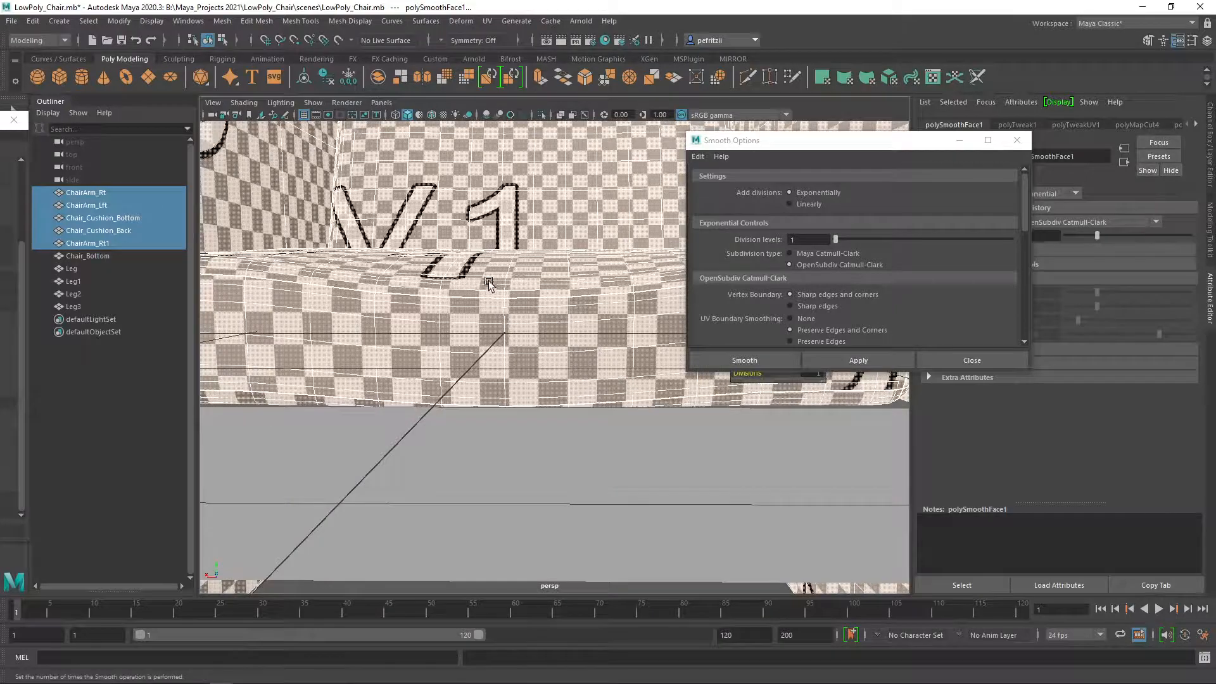
{"action": "left_click_drag", "start_coordinate": [333, 274], "coordinate": [349, 349], "text": "alt"}
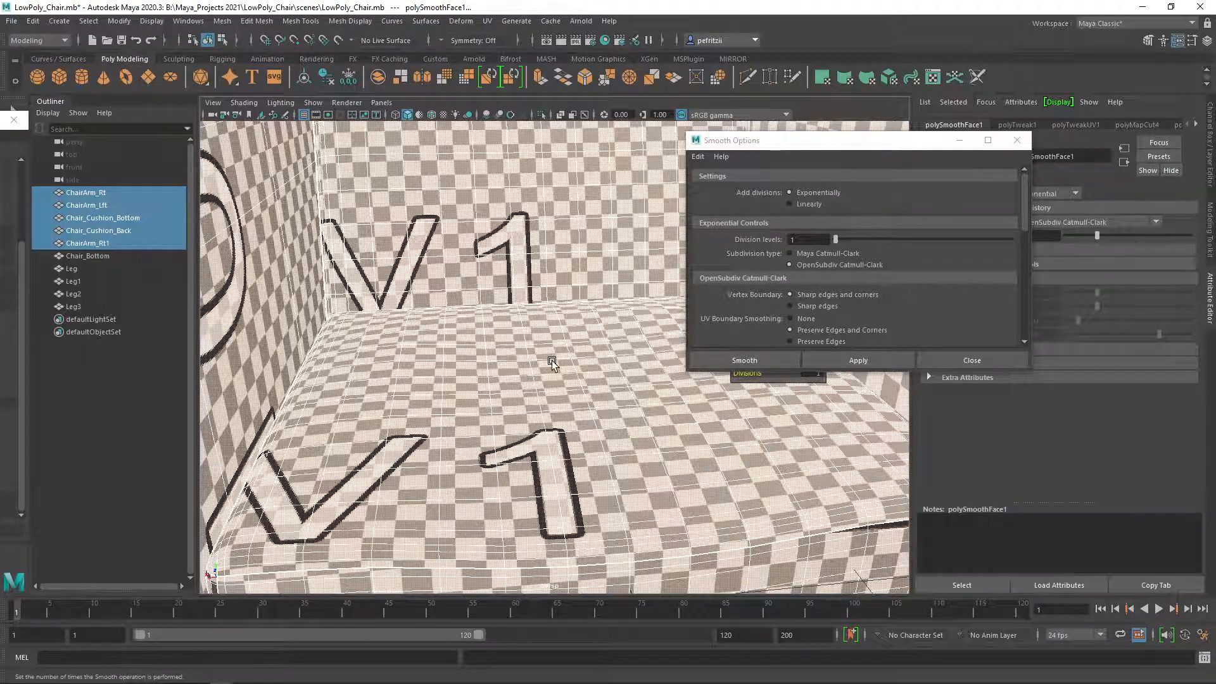
{"action": "scroll", "coordinate": [551, 358], "scroll_direction": "down", "scroll_amount": 5}
{"action": "left_click_drag", "start_coordinate": [497, 352], "coordinate": [464, 339], "text": "alt"}
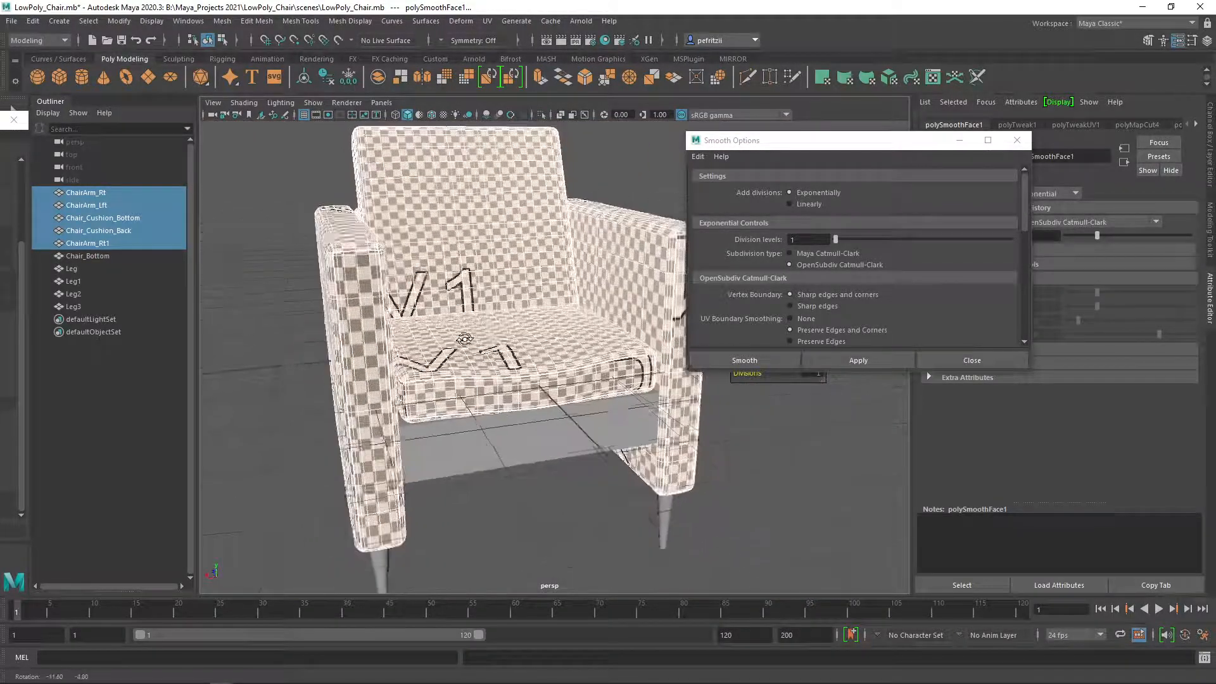
{"action": "scroll", "coordinate": [465, 338], "scroll_direction": "up", "scroll_amount": 5}
{"action": "scroll", "coordinate": [455, 323], "scroll_direction": "up", "scroll_amount": 2}
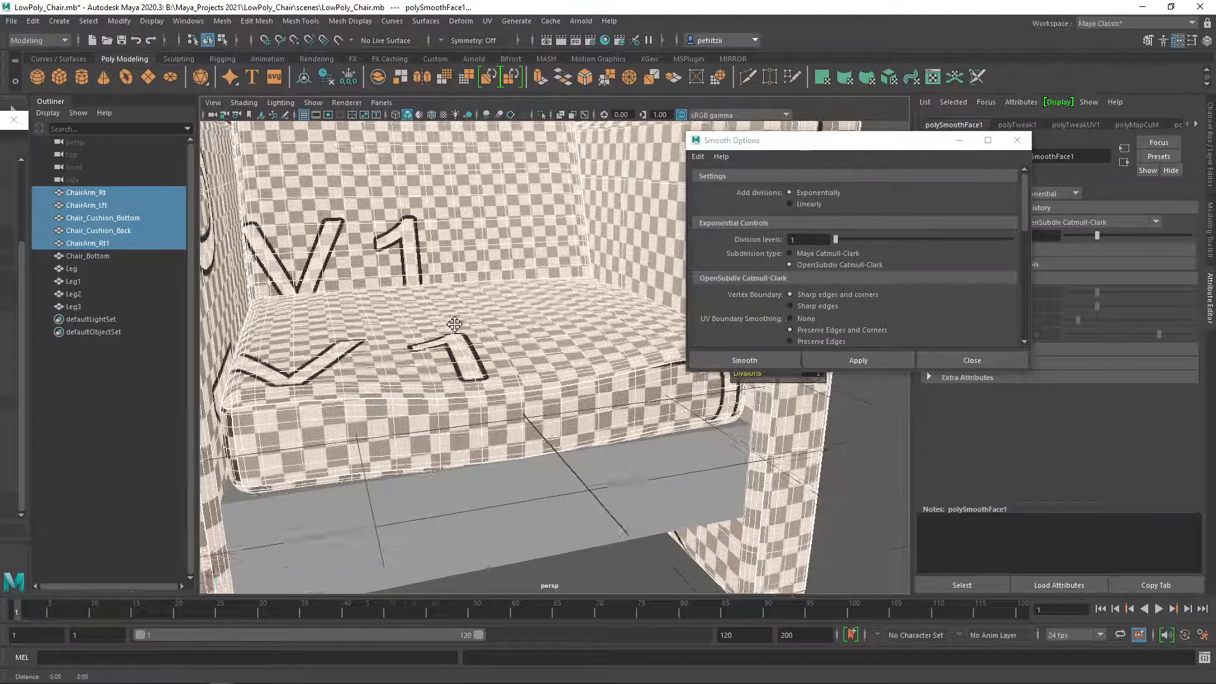
{"action": "scroll", "coordinate": [455, 323], "scroll_direction": "down", "scroll_amount": 7}
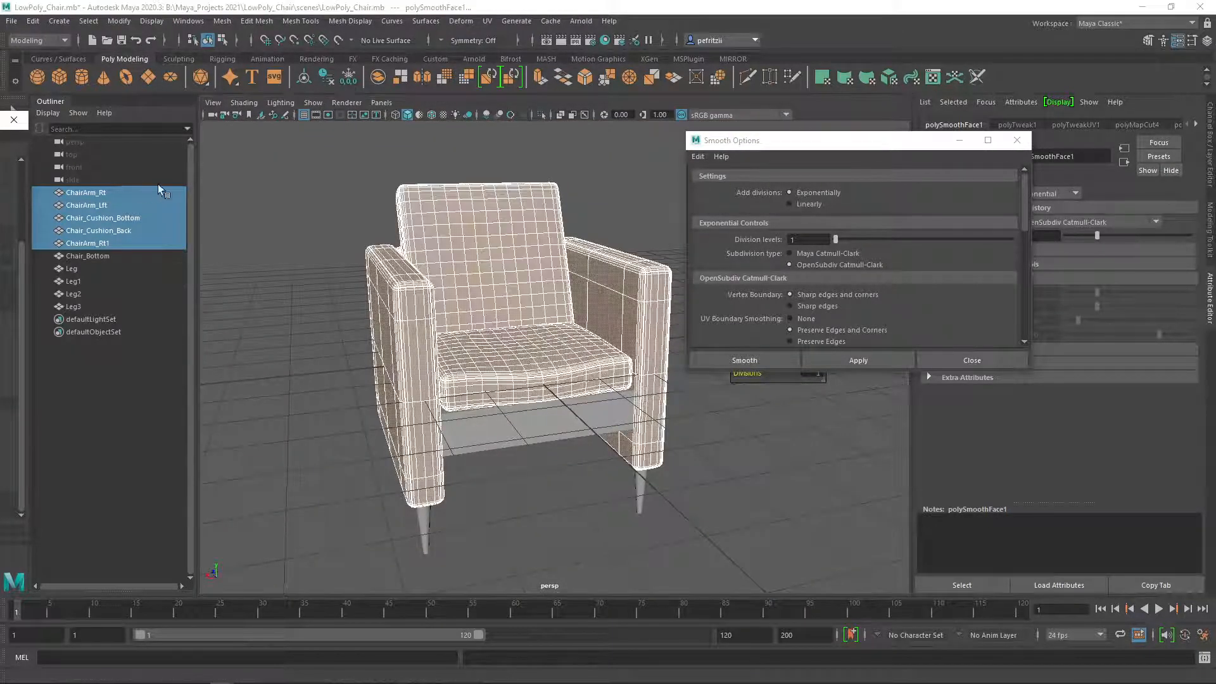
{"action": "left_click", "coordinate": [326, 191]}
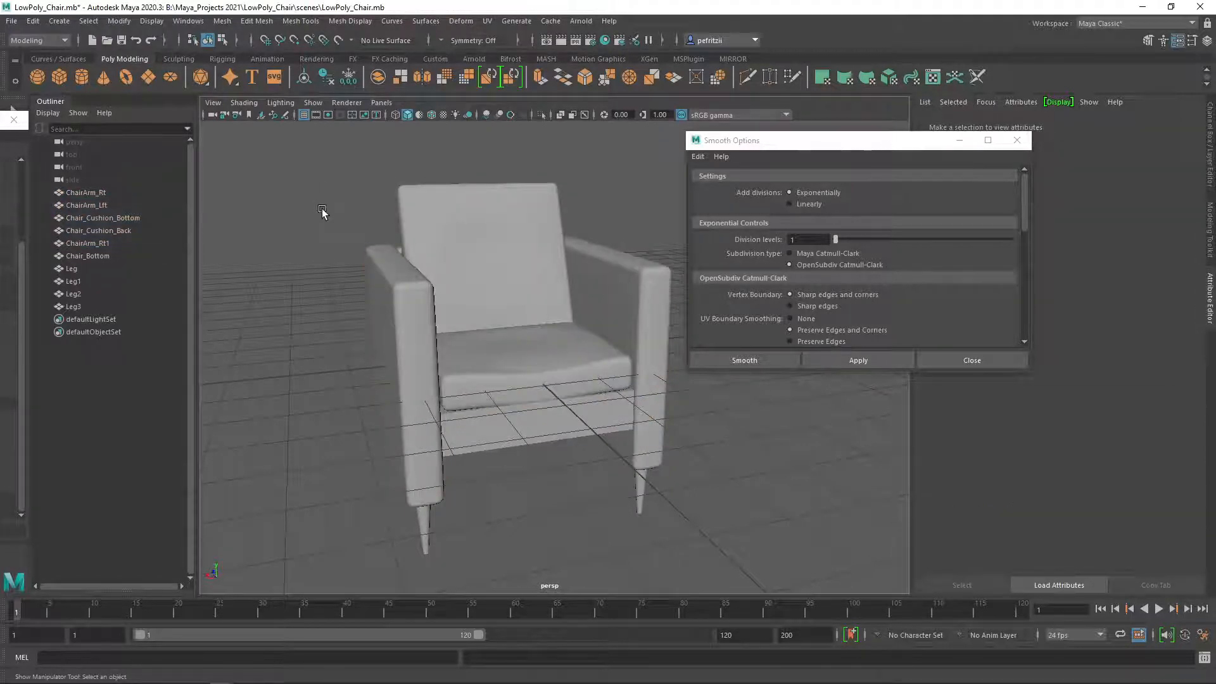
{"action": "left_click_drag", "start_coordinate": [320, 209], "coordinate": [391, 219], "text": "alt"}
{"action": "left_click_drag", "start_coordinate": [489, 286], "coordinate": [401, 306], "text": "alt"}
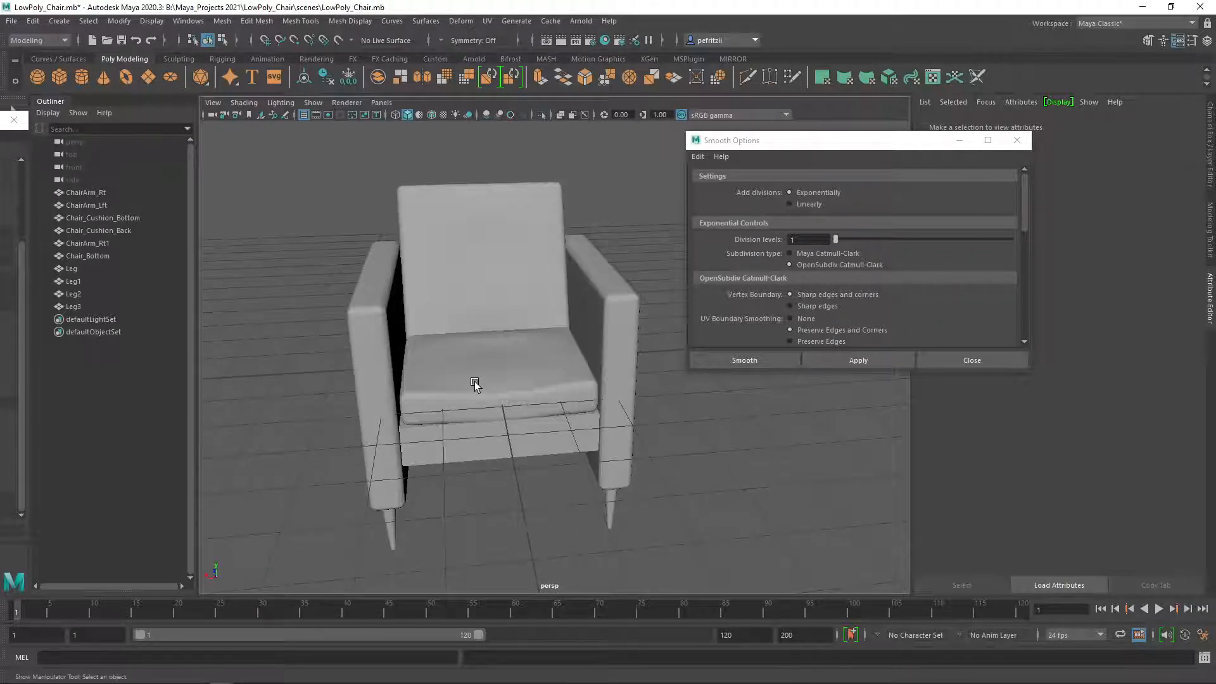
Step: Nudge the seat cushion slightly sideways between the two armrests
{"action": "left_click", "coordinate": [497, 387]}
{"action": "key", "text": "w"}
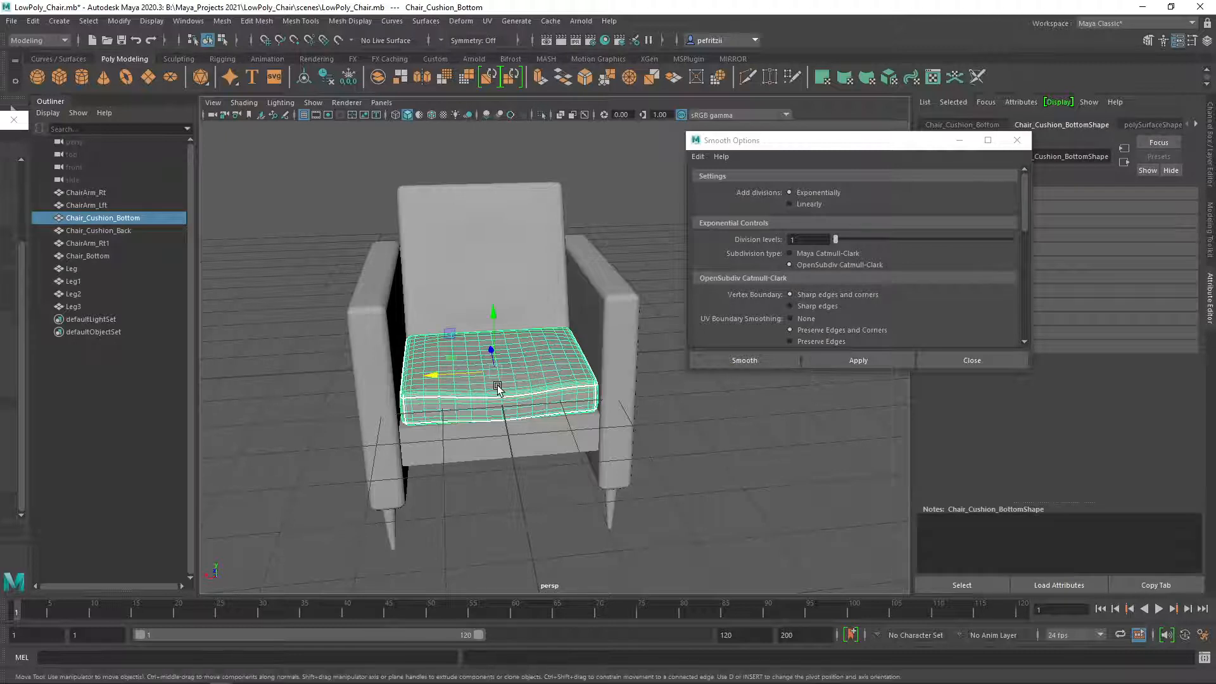
{"action": "left_click_drag", "start_coordinate": [455, 377], "coordinate": [453, 377]}
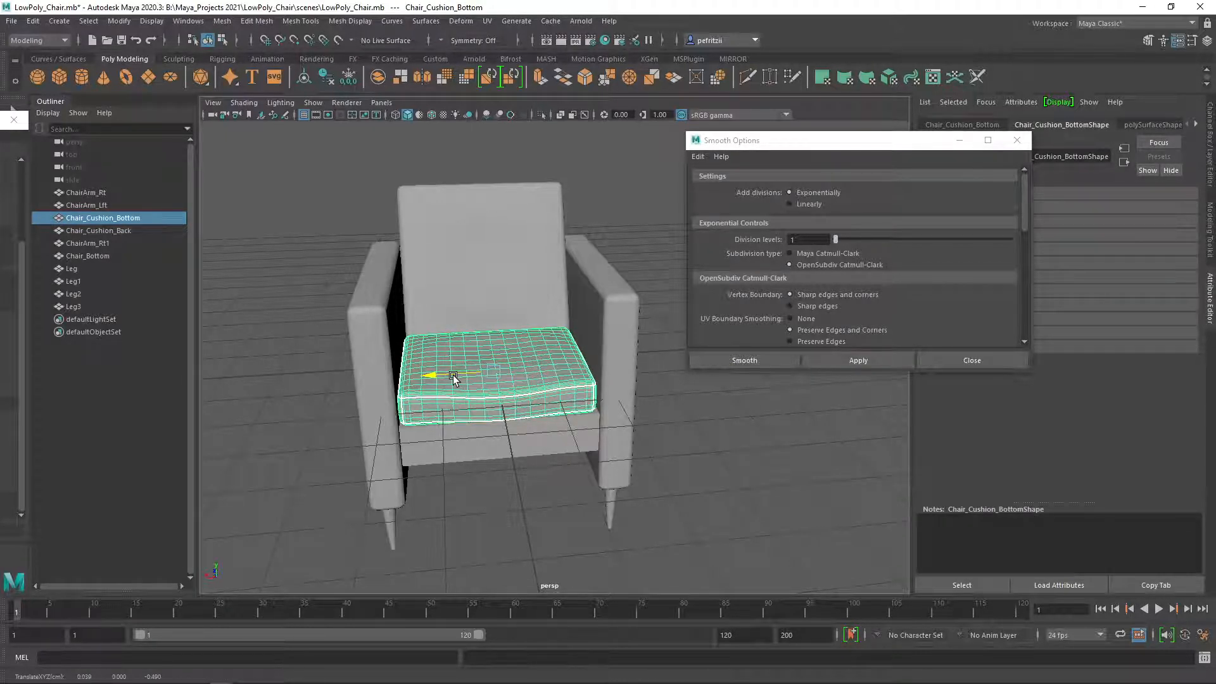
Step: Rename the rear panel ChairArm_Rt1 between the armrests as Chair_Back and clear the selection
{"action": "left_click_drag", "start_coordinate": [339, 340], "coordinate": [235, 274], "text": "alt"}
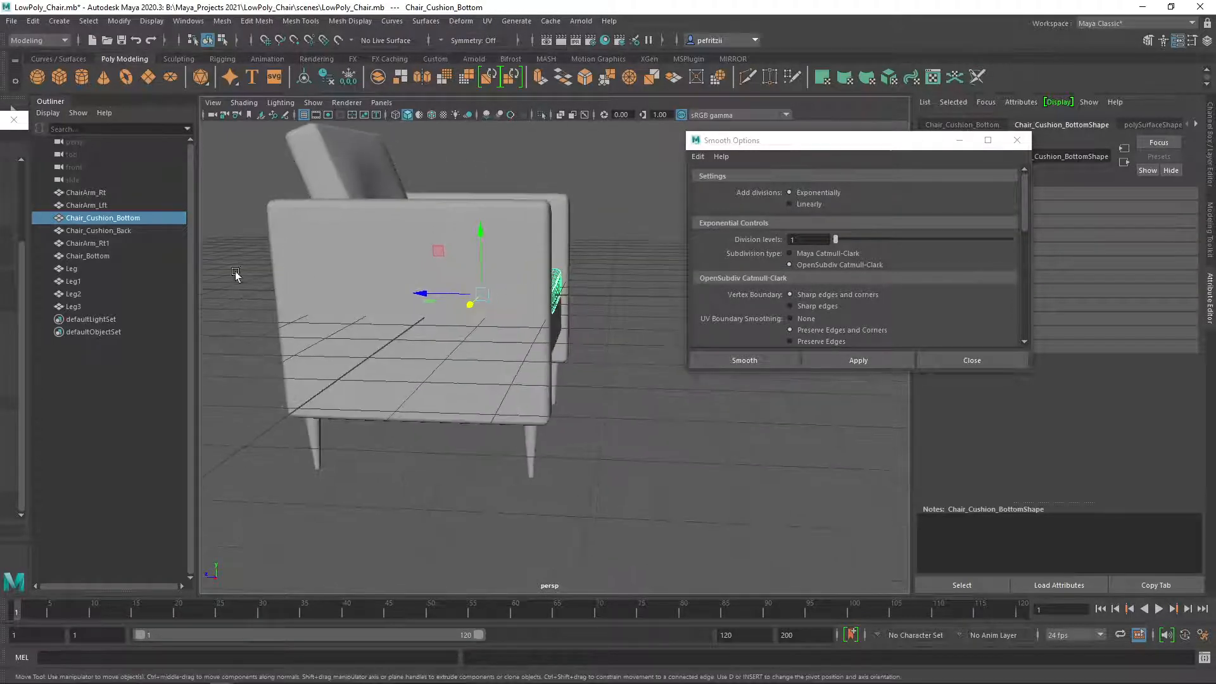
{"action": "left_click_drag", "start_coordinate": [265, 204], "coordinate": [420, 257], "text": "alt"}
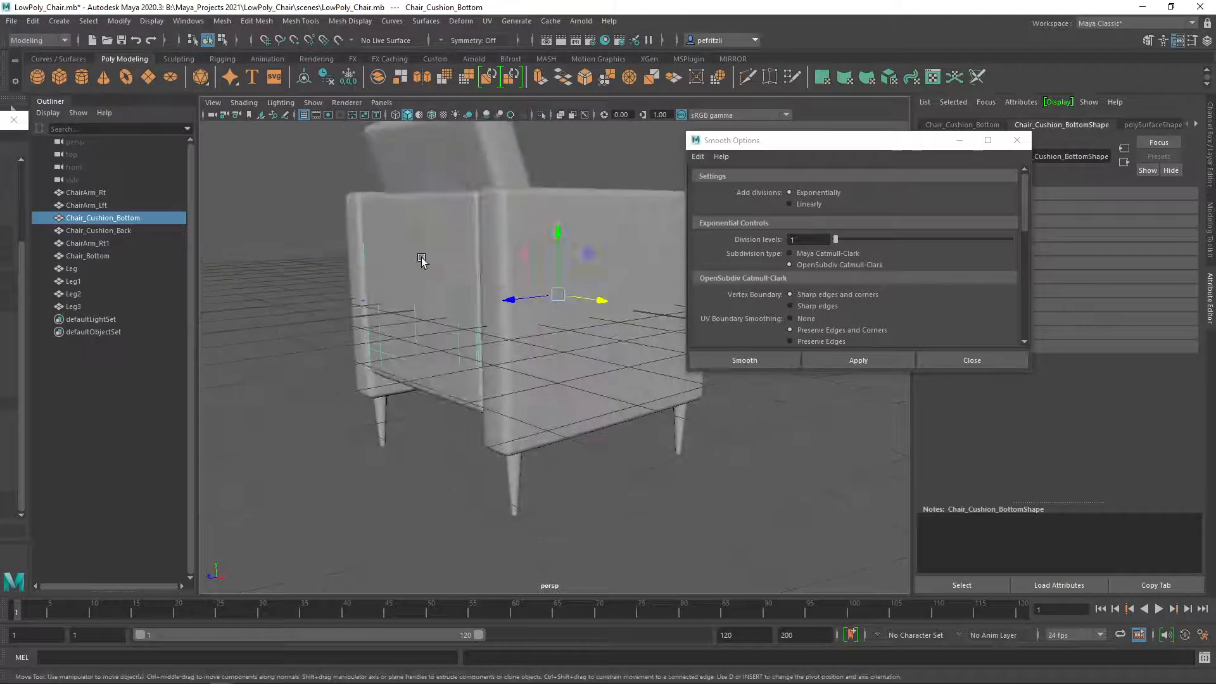
{"action": "left_click", "coordinate": [421, 257]}
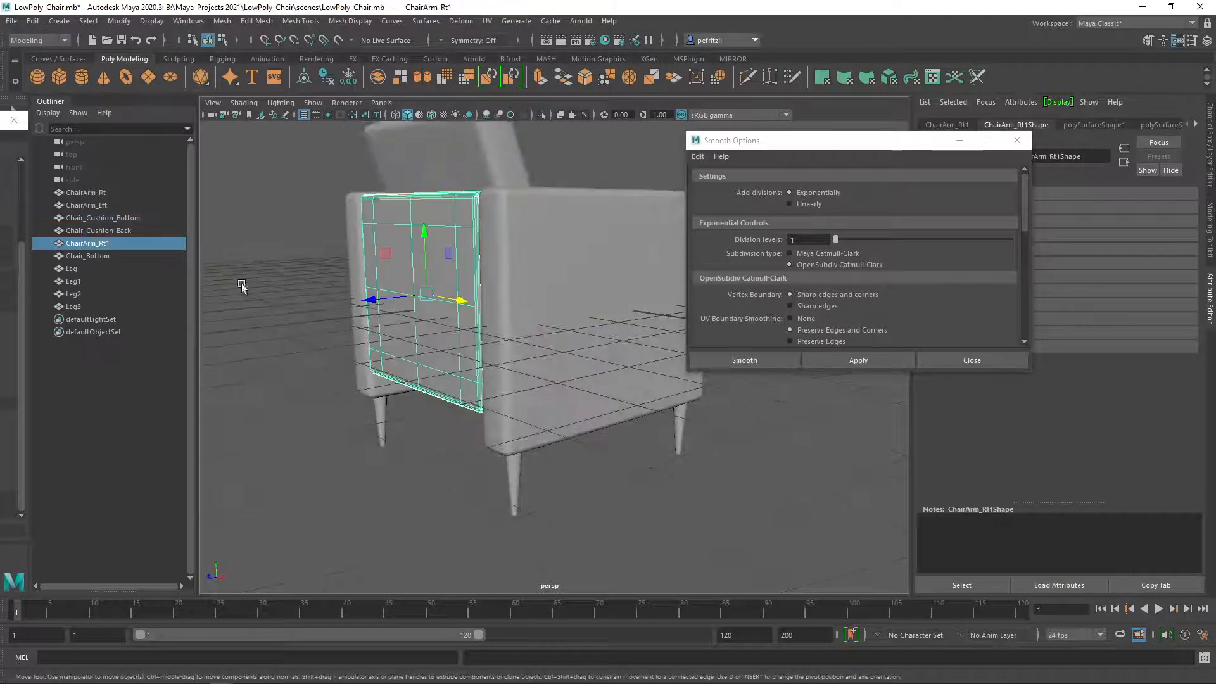
{"action": "double_click", "coordinate": [78, 243]}
{"action": "key", "text": "End"}
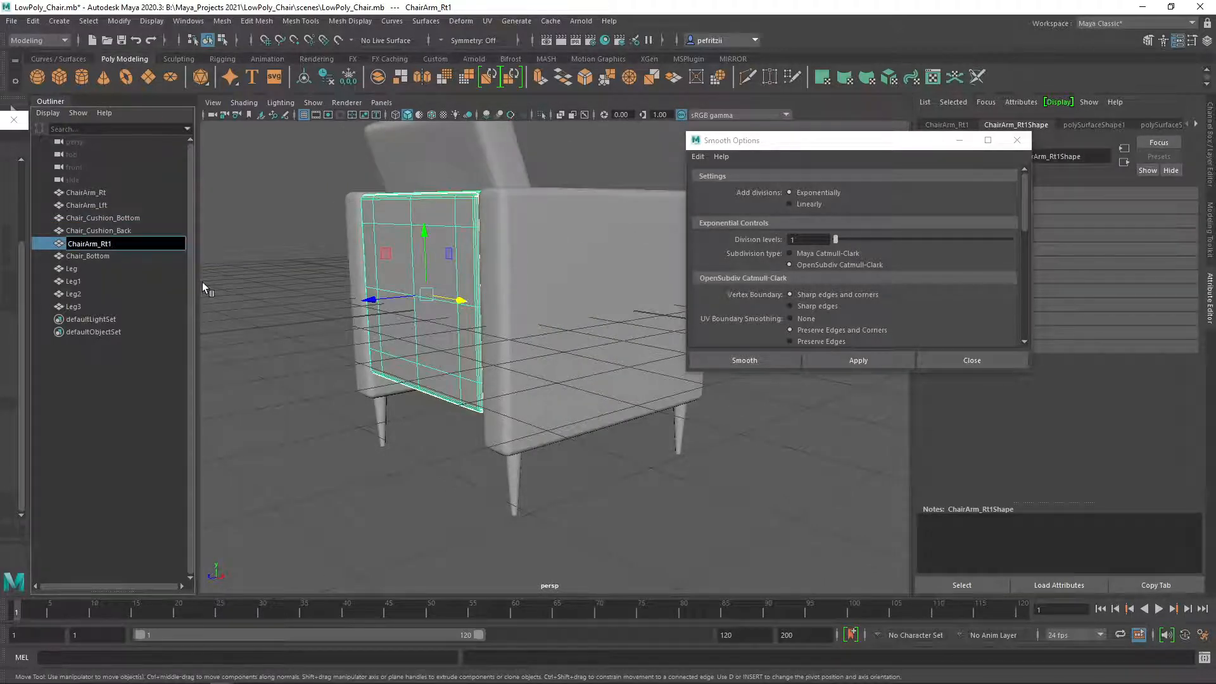
{"action": "key", "text": "BackSpace"}
{"action": "key", "text": "BackSpace"}
{"action": "key", "text": "BackSpace"}
{"action": "key", "text": "BackSpace"}
{"action": "key", "text": "BackSpace"}
{"action": "key", "text": "BackSpace"}
{"action": "key", "text": "BackSpace"}
{"action": "type", "text": "_Back"}
{"action": "key", "text": "Return"}
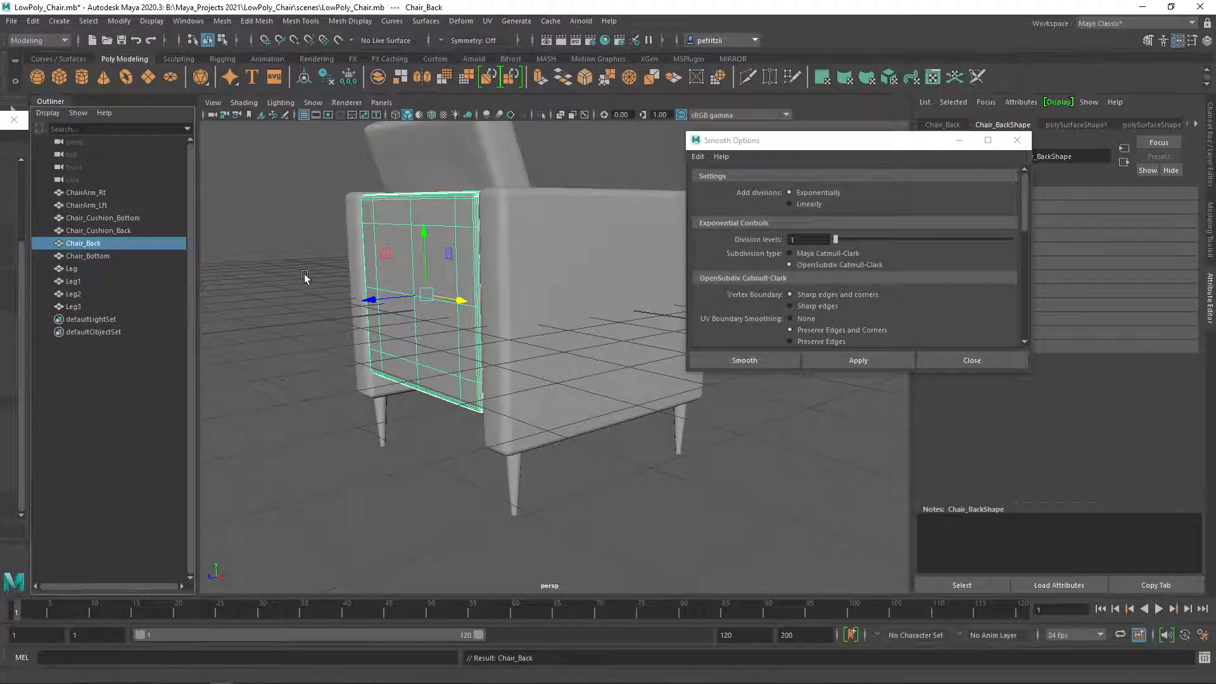
{"action": "left_click", "coordinate": [313, 209]}
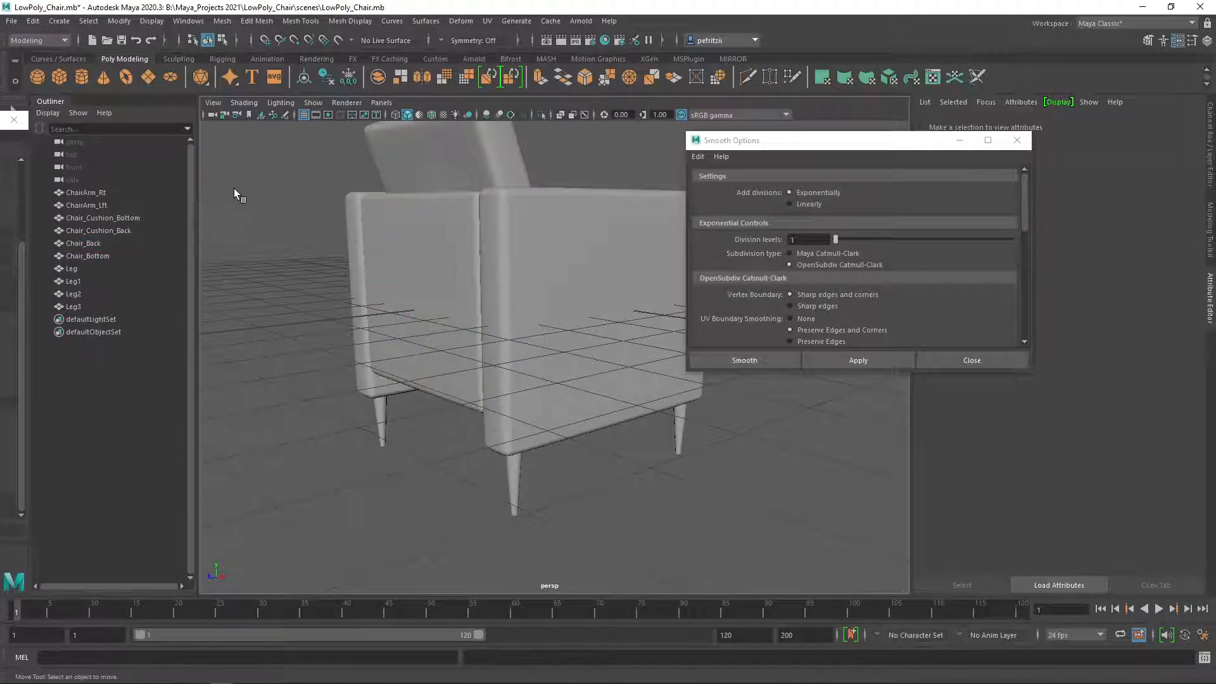
Step: Create an empty group with nothing selected and name it Chair
{"action": "scroll", "coordinate": [535, 238], "scroll_direction": "down", "scroll_amount": 5}
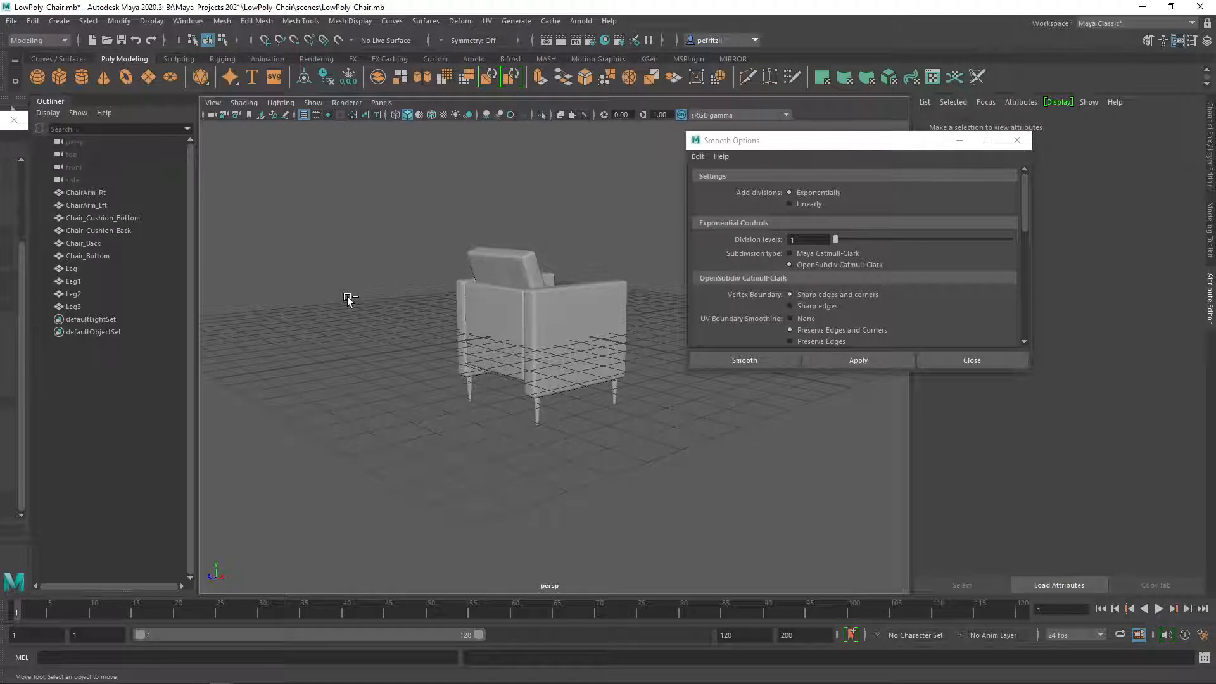
{"action": "key", "text": "ctrl+g"}
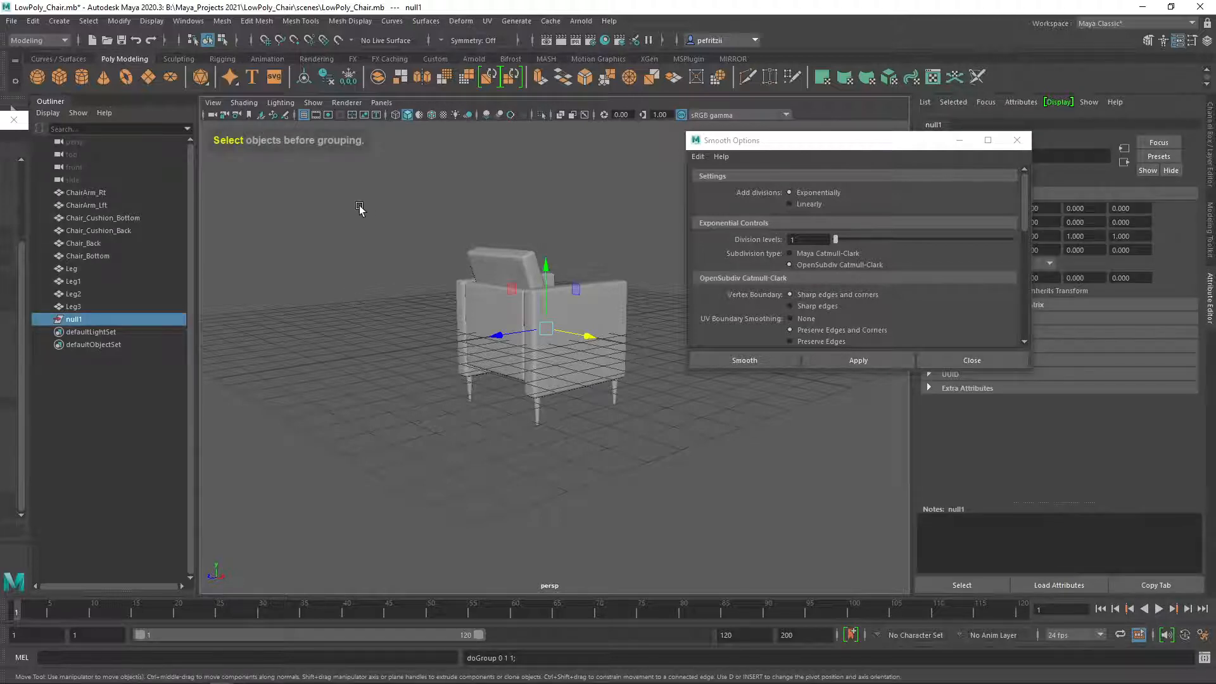
{"action": "double_click", "coordinate": [74, 320]}
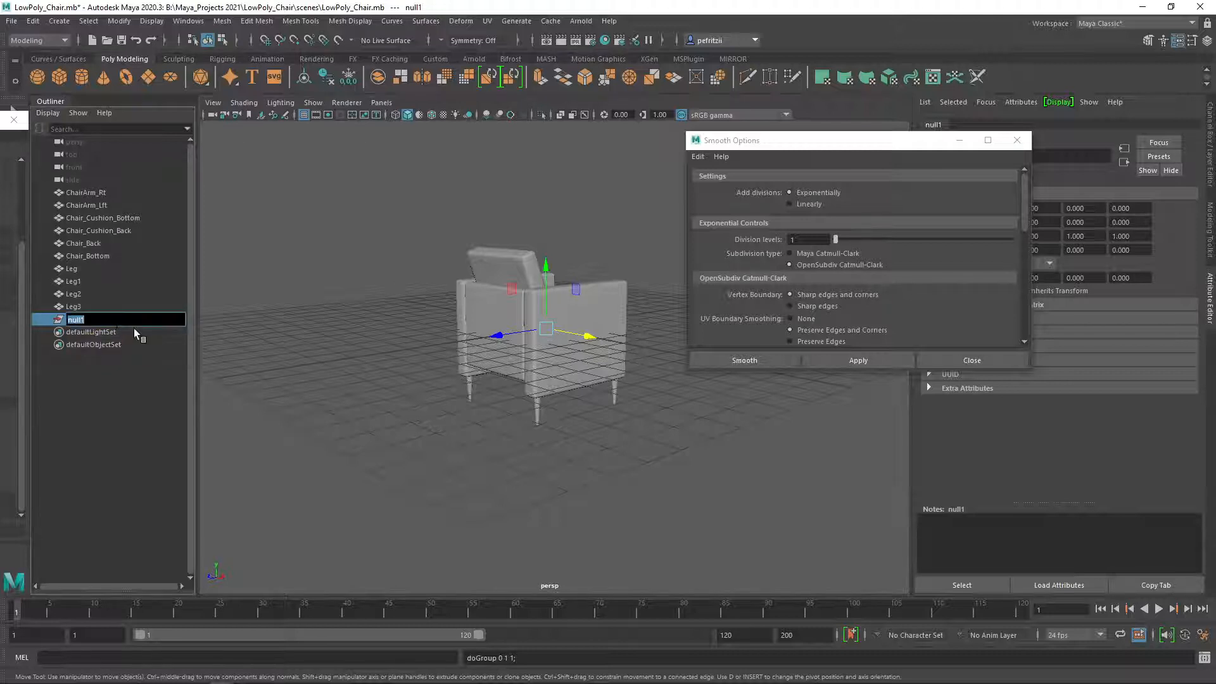
{"action": "type", "text": "Chair"}
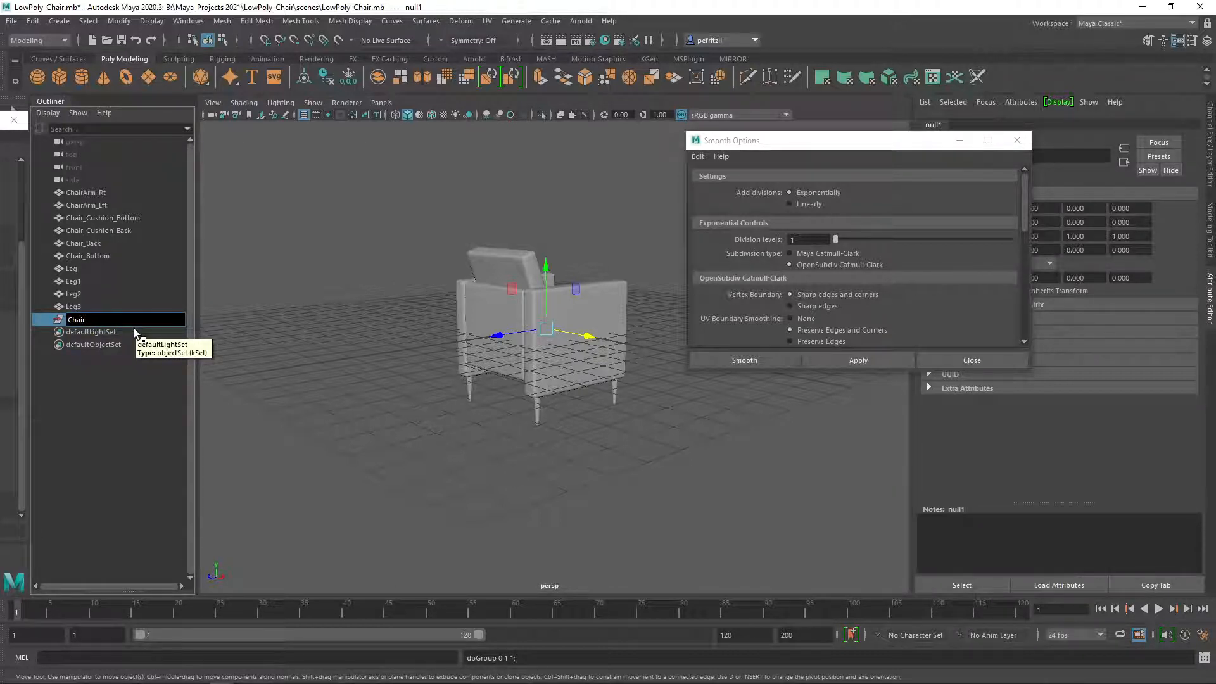
{"action": "key", "text": "Return"}
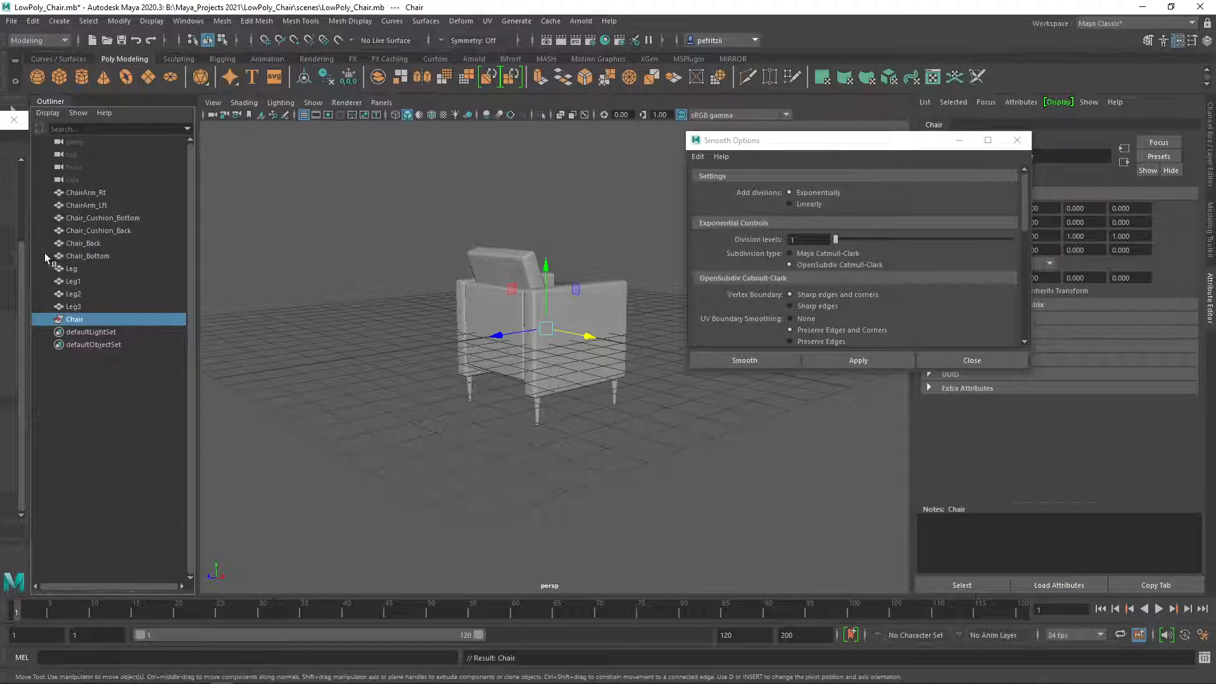
Step: Parent all the chair parts, from ChairArm_Rt through Leg3, under the empty Chair group
{"action": "left_click", "coordinate": [89, 193]}
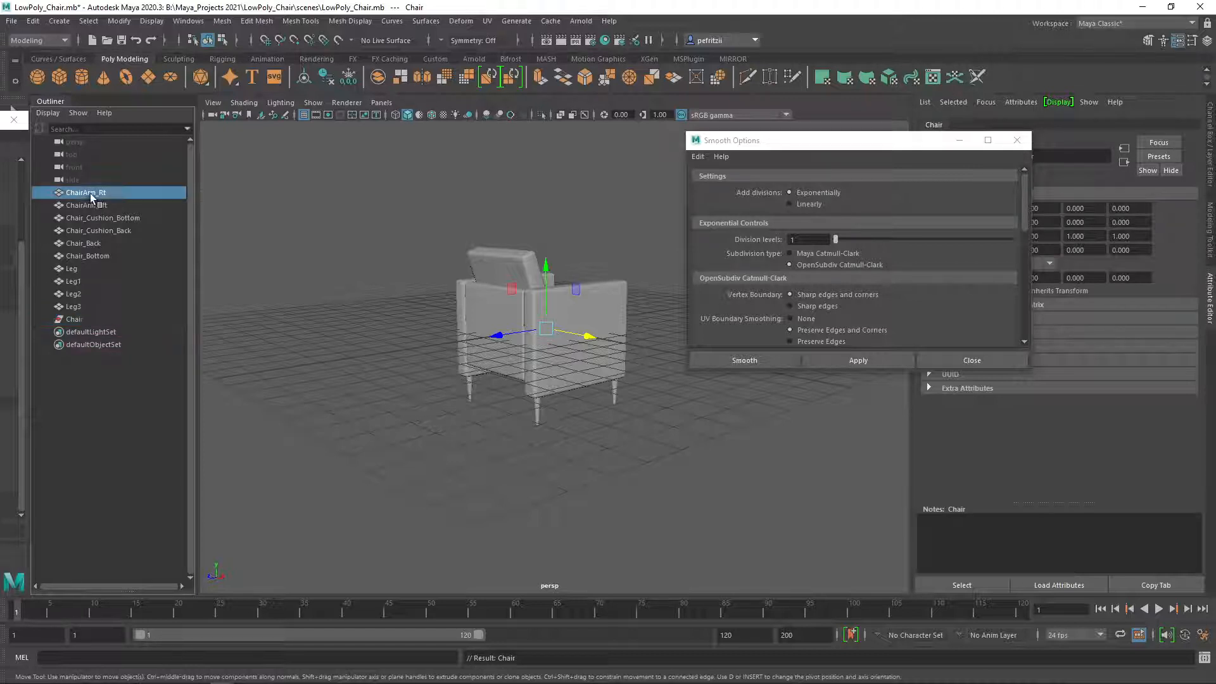
{"action": "left_click", "coordinate": [78, 308], "text": "shift"}
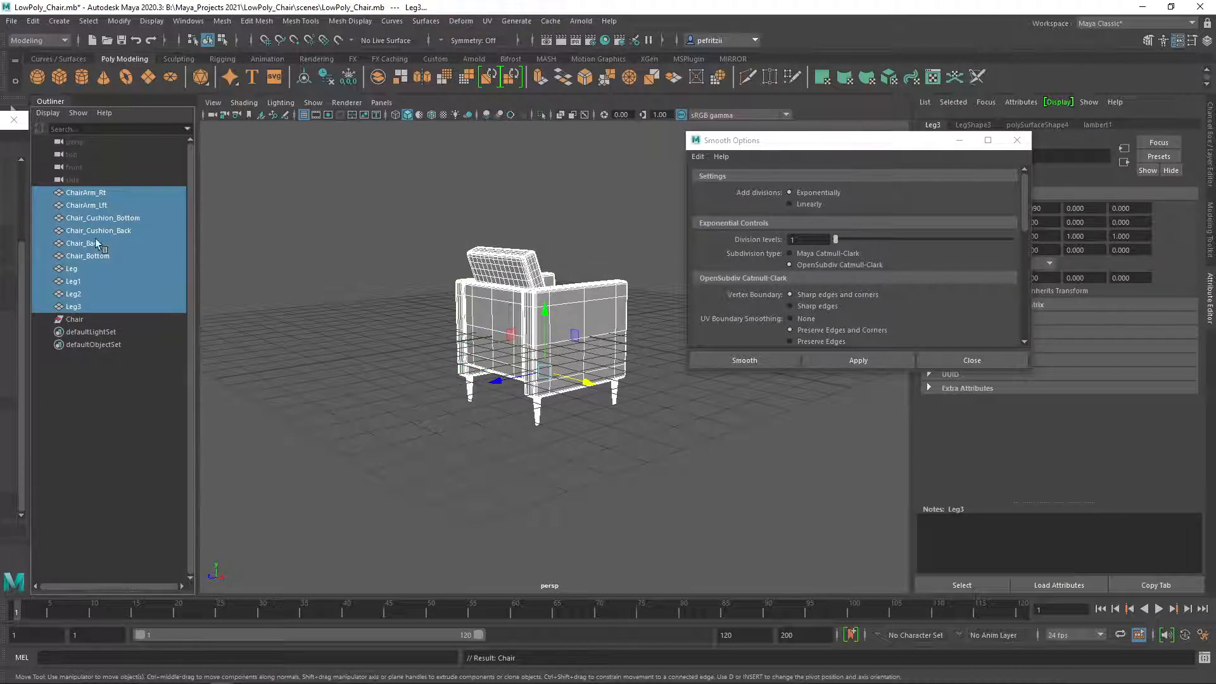
{"action": "left_click", "coordinate": [85, 219]}
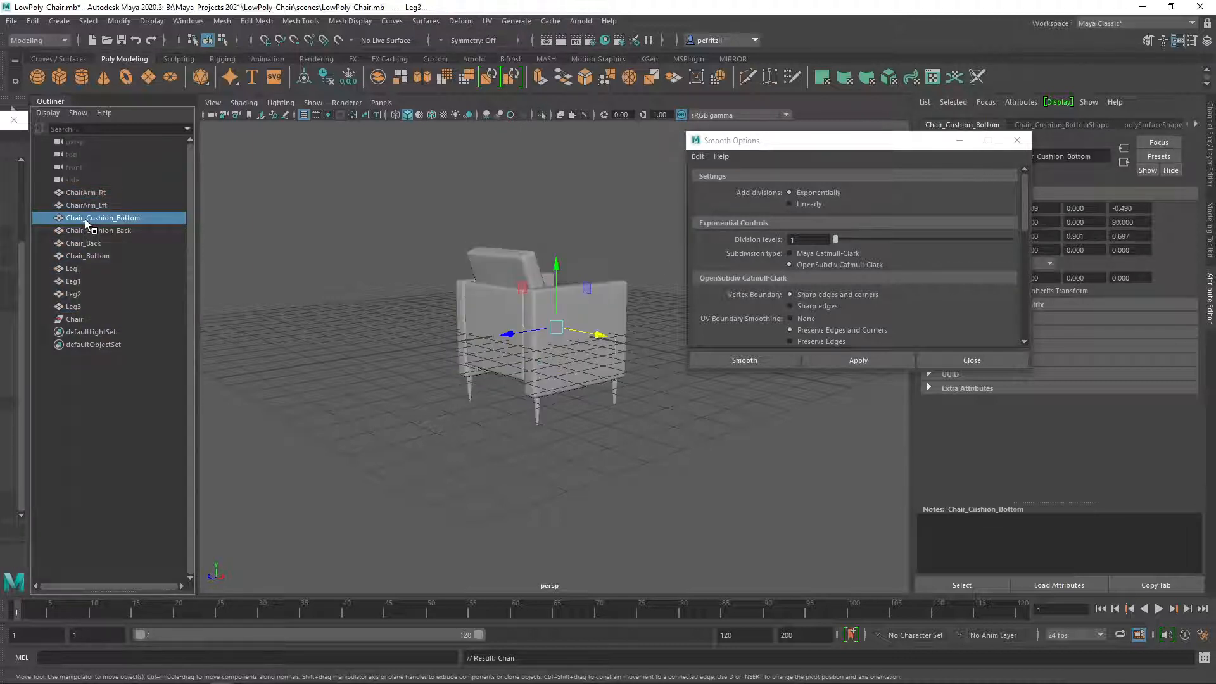
{"action": "left_click", "coordinate": [81, 192]}
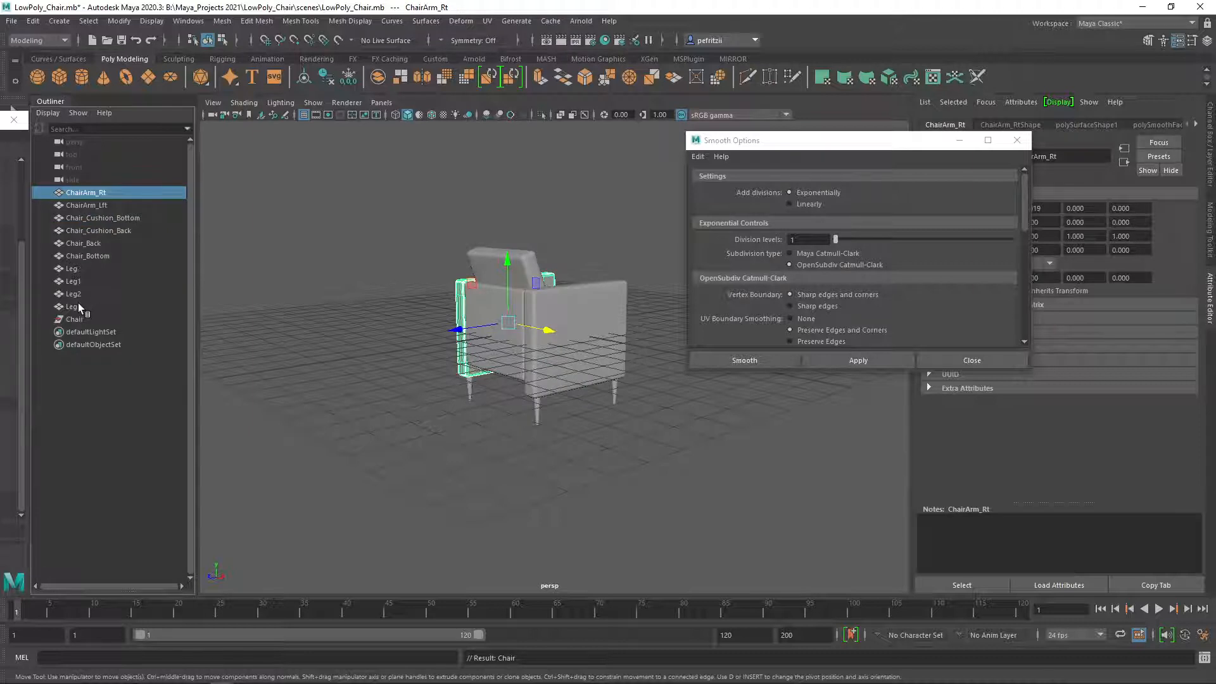
{"action": "left_click", "coordinate": [78, 305], "text": "shift"}
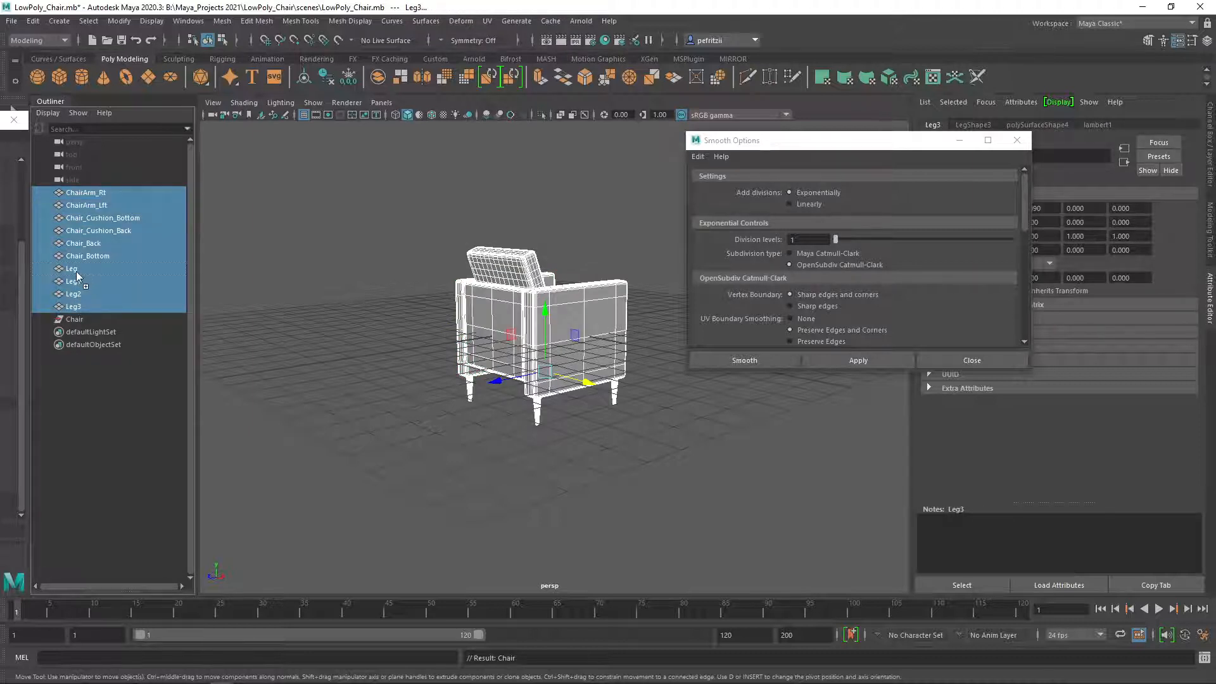
{"action": "middle_click_drag", "start_coordinate": [77, 276], "coordinate": [75, 321]}
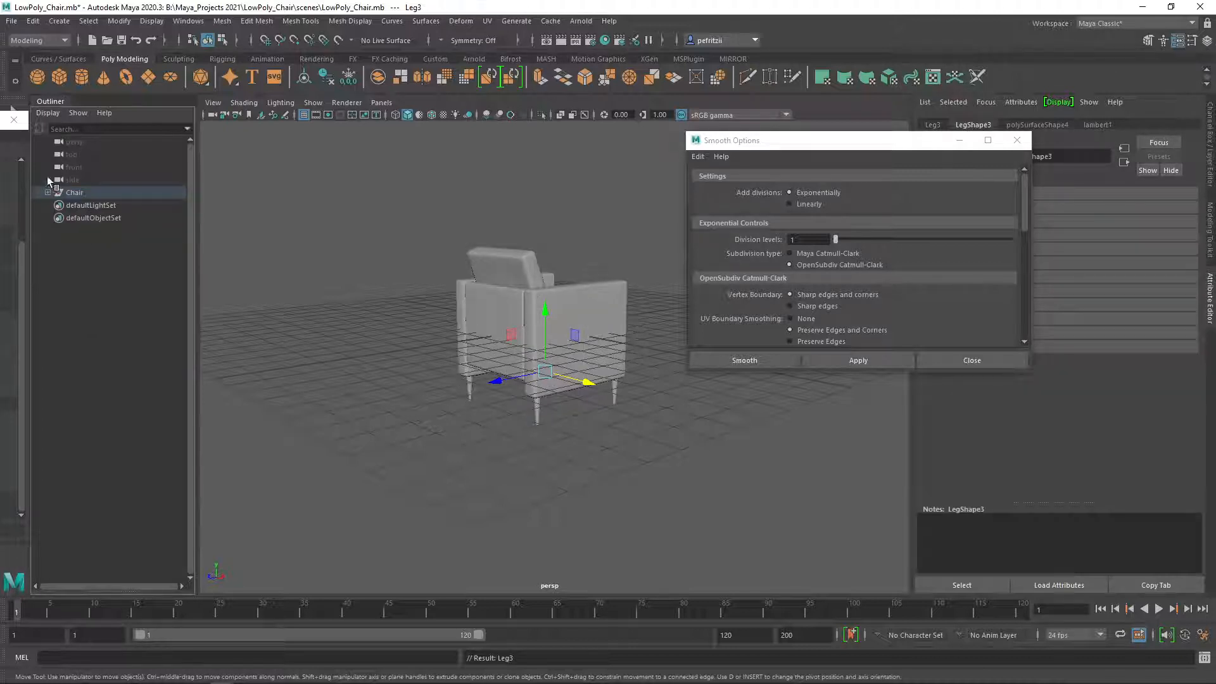
Step: Delete the construction history of the whole Chair group and freeze its transformations
{"action": "left_click", "coordinate": [74, 192]}
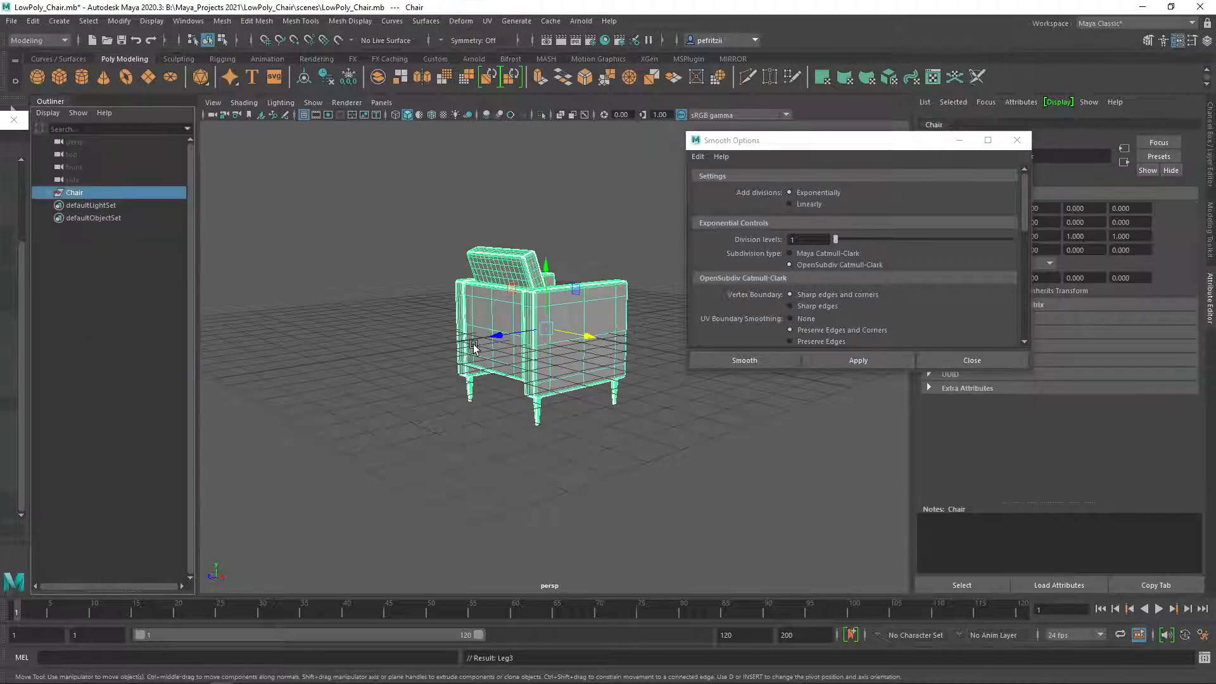
{"action": "left_click_drag", "start_coordinate": [494, 426], "coordinate": [426, 369], "text": "alt"}
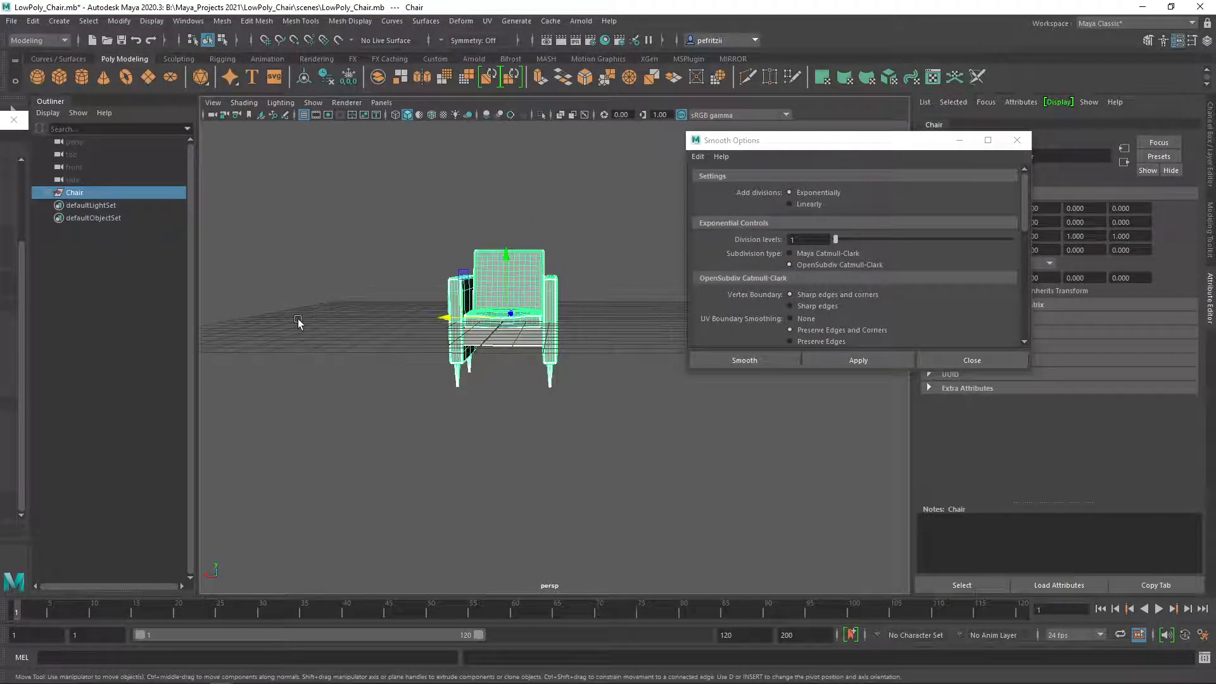
{"action": "left_click", "coordinate": [30, 22]}
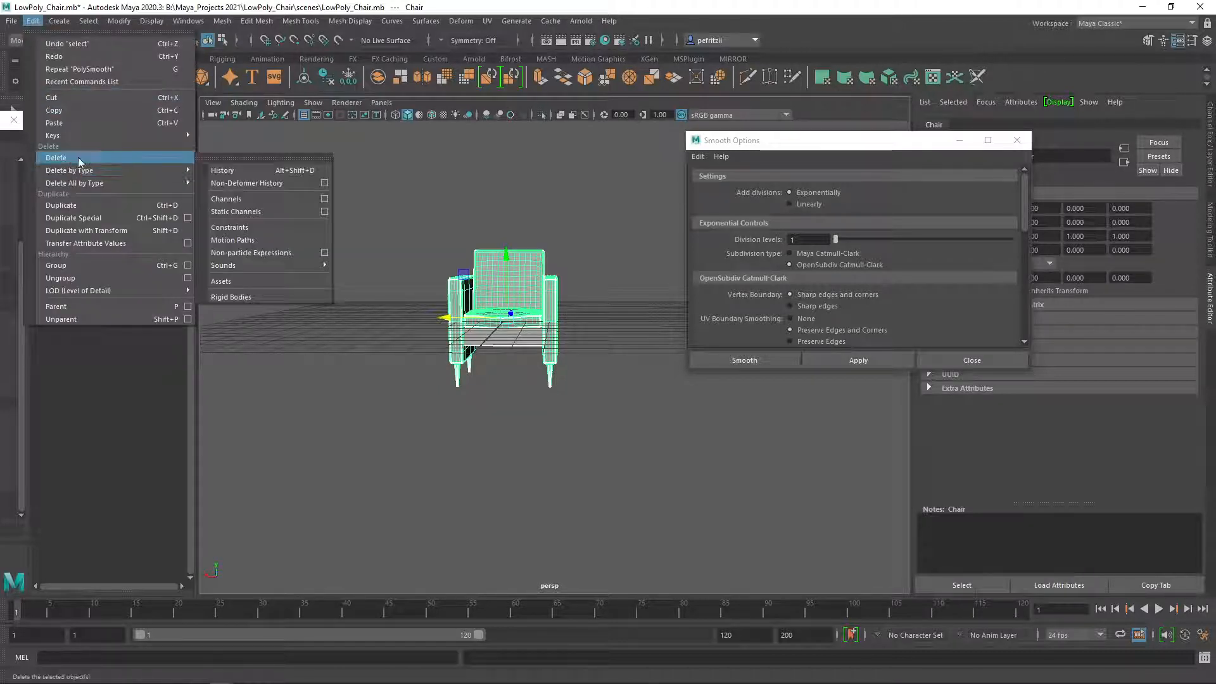
{"action": "left_click", "coordinate": [235, 169]}
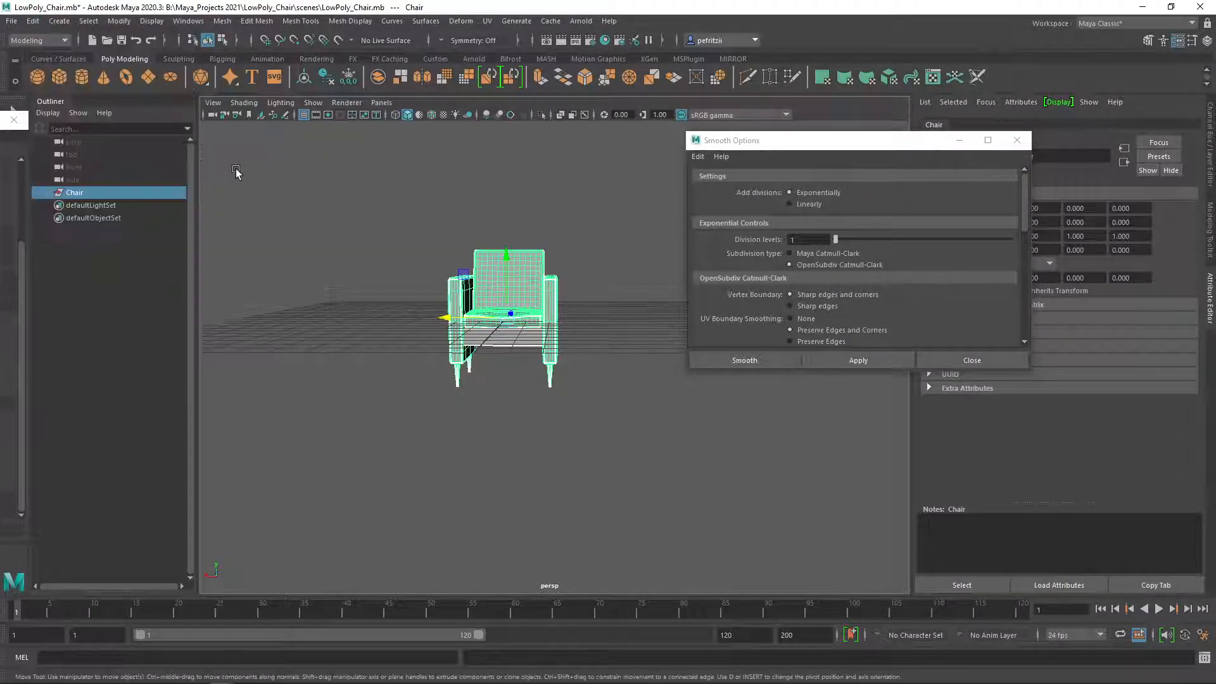
{"action": "left_click", "coordinate": [119, 21]}
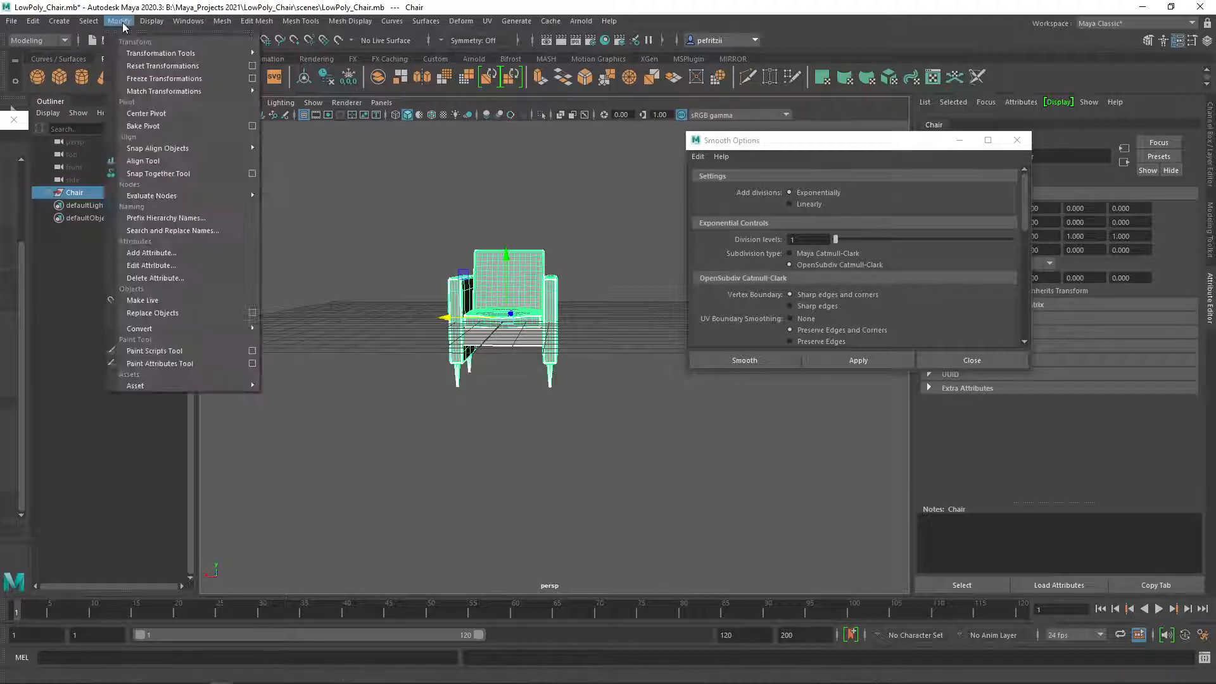
{"action": "left_click", "coordinate": [167, 78]}
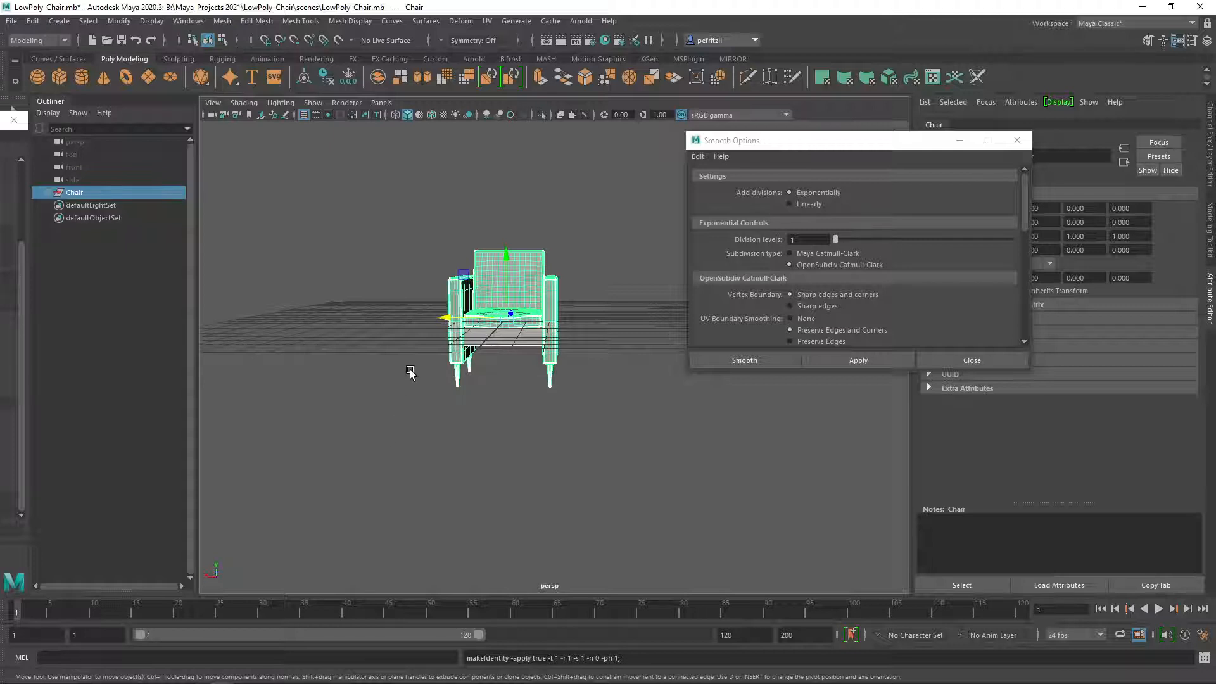
Step: Close the Smooth options and save the LowPoly_Chair scene under its existing file name
{"action": "left_click", "coordinate": [996, 362]}
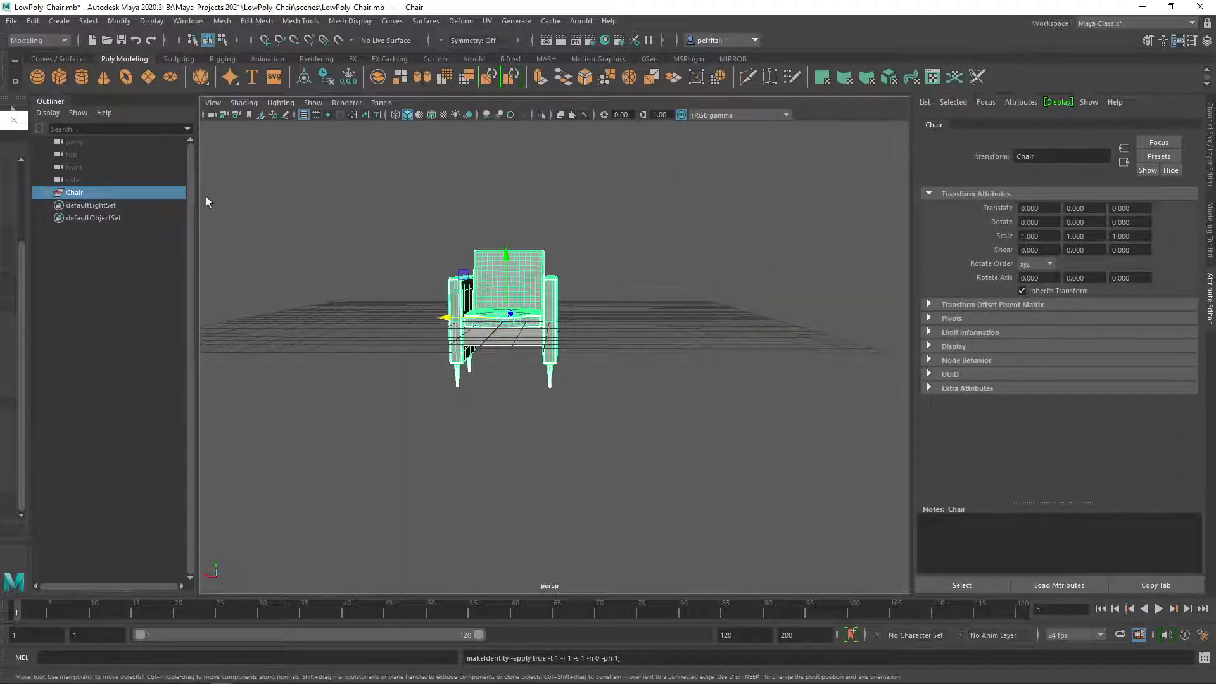
{"action": "left_click_drag", "start_coordinate": [314, 247], "coordinate": [372, 210], "text": "alt"}
{"action": "scroll", "coordinate": [370, 248], "scroll_direction": "up", "scroll_amount": 5}
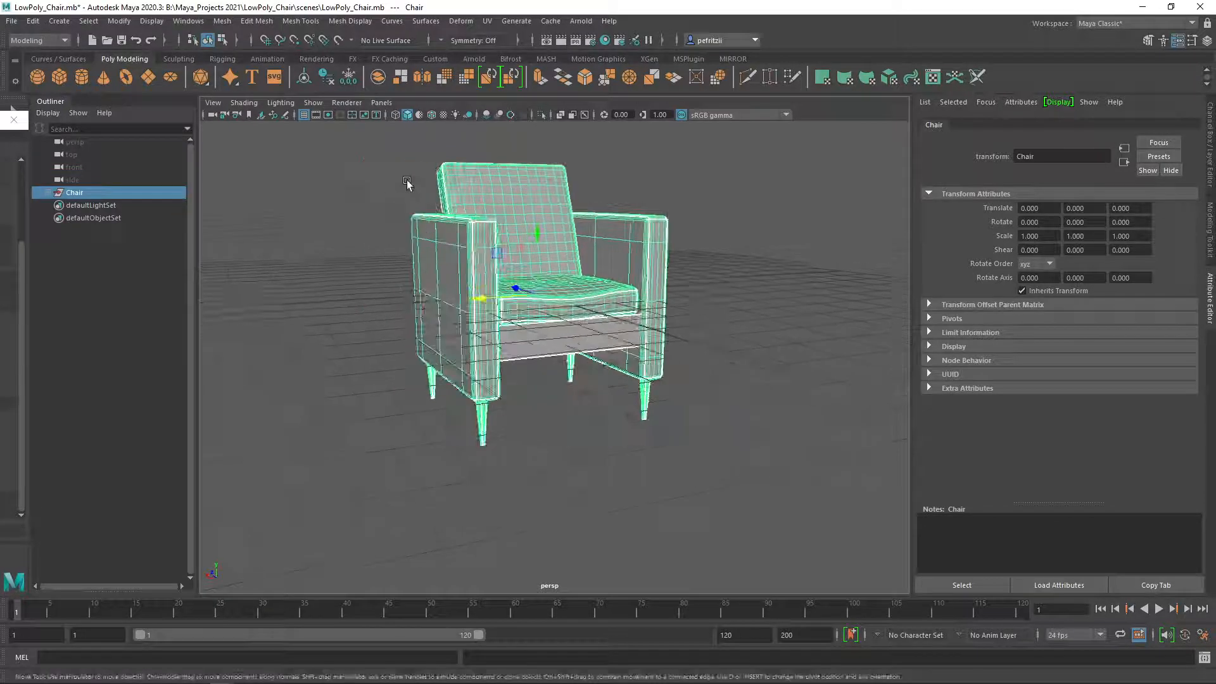
{"action": "scroll", "coordinate": [372, 211], "scroll_direction": "up", "scroll_amount": 3}
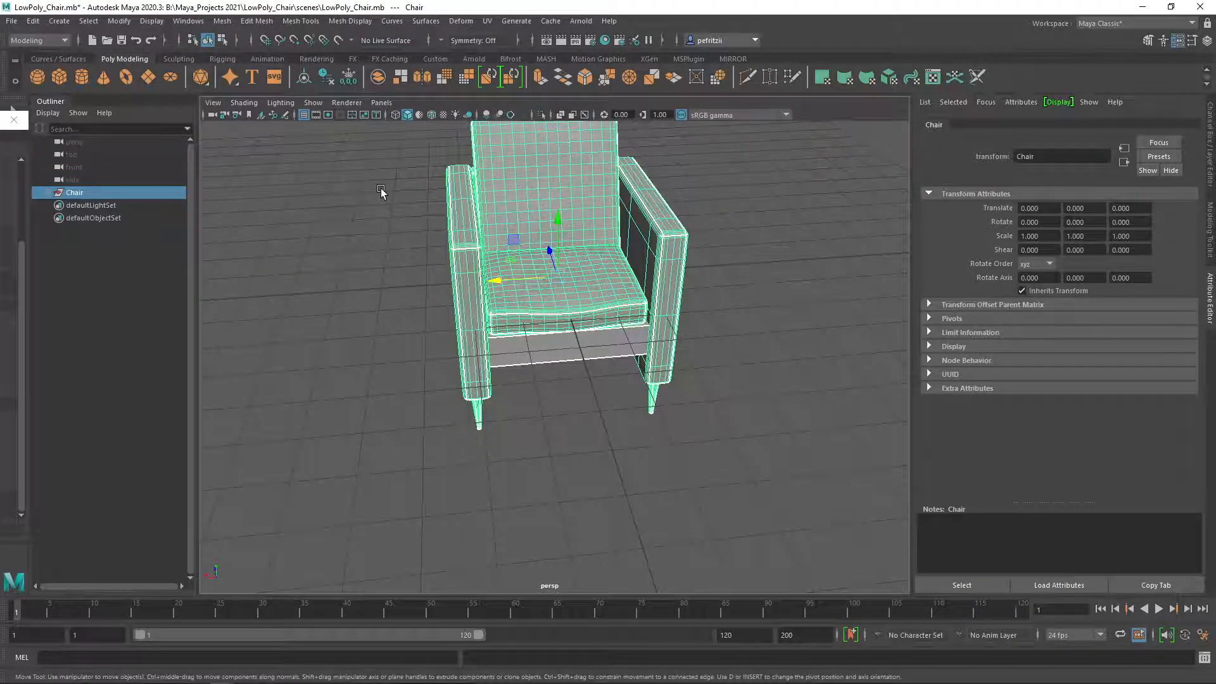
{"action": "left_click_drag", "start_coordinate": [370, 190], "coordinate": [337, 190], "text": "alt"}
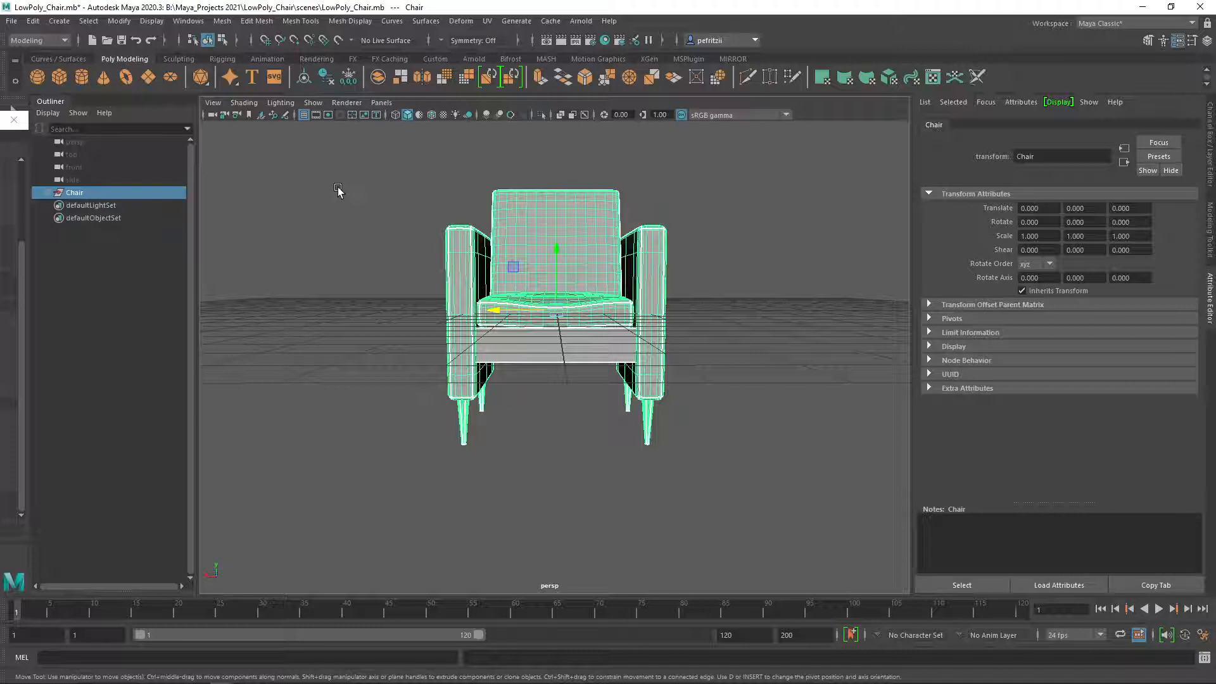
{"action": "left_click", "coordinate": [15, 21]}
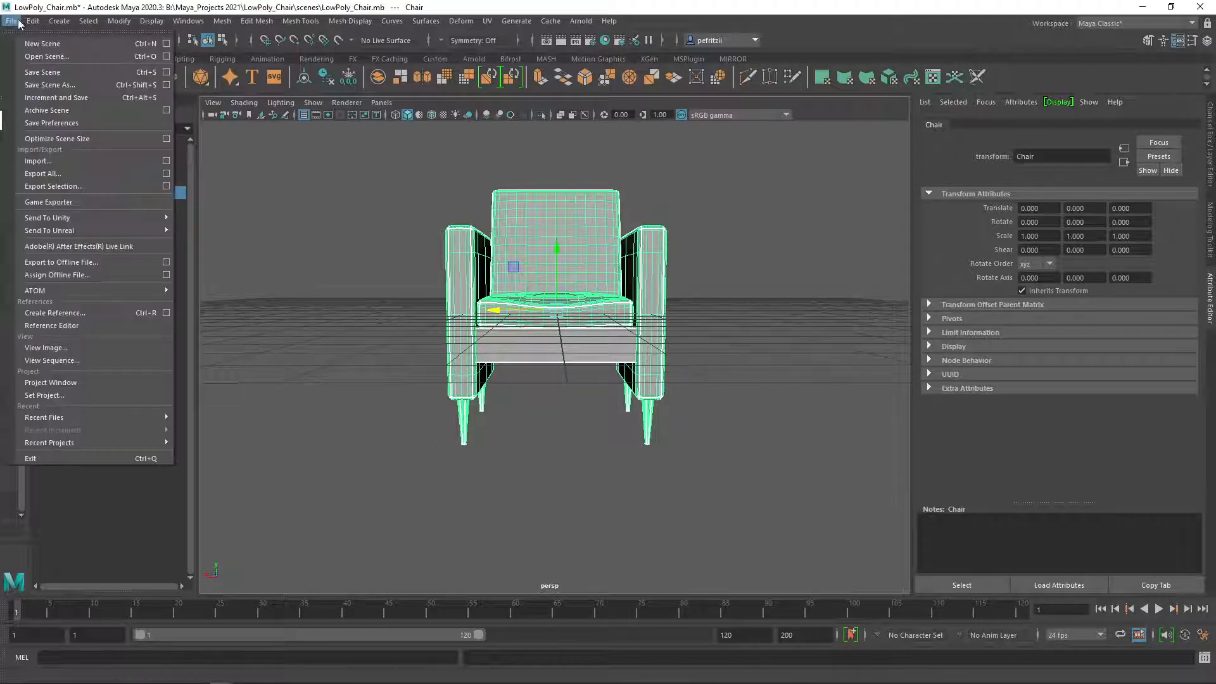
{"action": "left_click", "coordinate": [38, 72]}
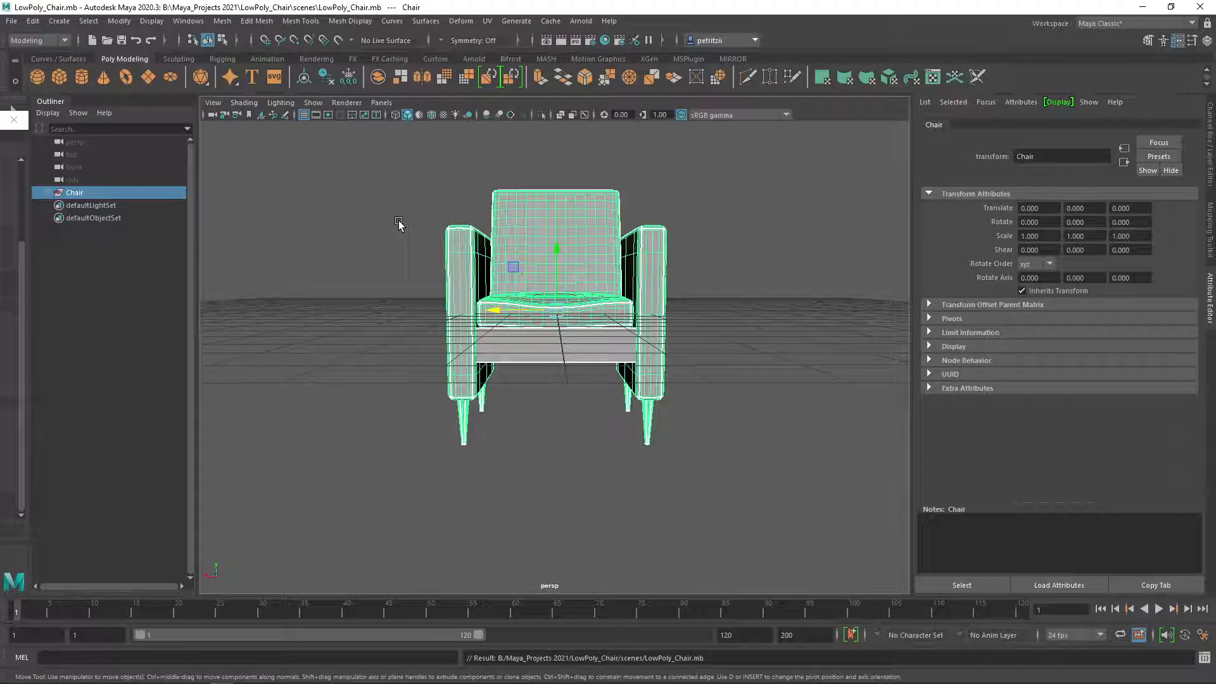